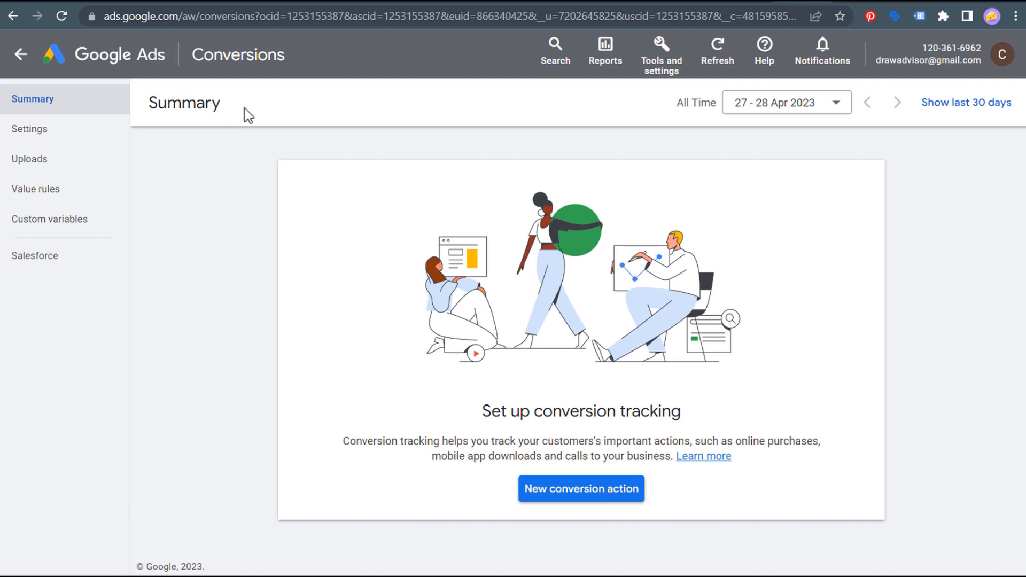
# - Glance at Analytics Admin, return to Google Ads Conversions, then bring up the DocuSign homepage tab
pyautogui.click(696, 1)
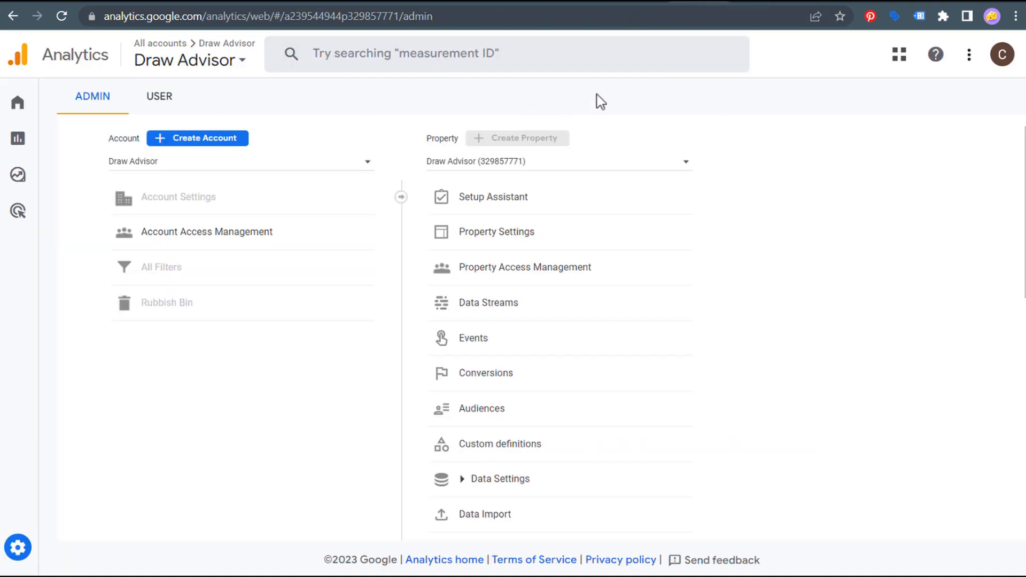
pyautogui.click(809, 2)
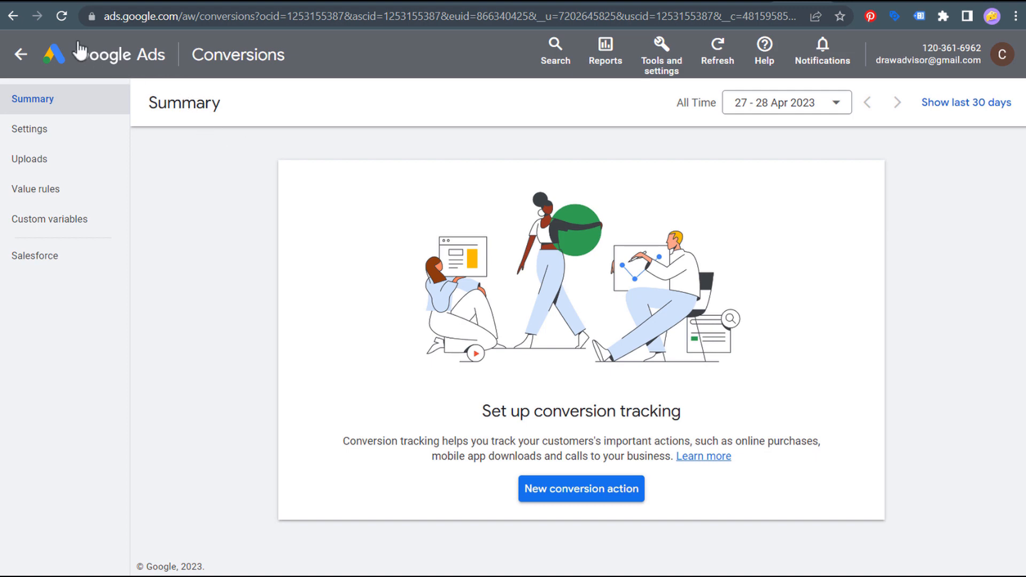
pyautogui.click(35, 2)
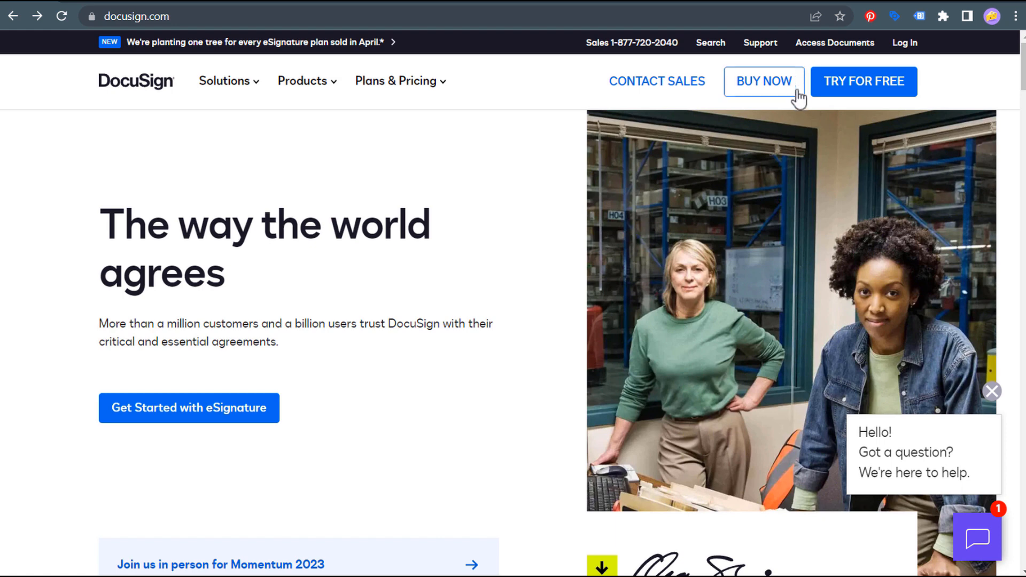
# - Open DocuSign's free 30-day trial page, check the workshop thank-you tab, then go to the drawadvisor.com workspace
pyautogui.click(885, 88)
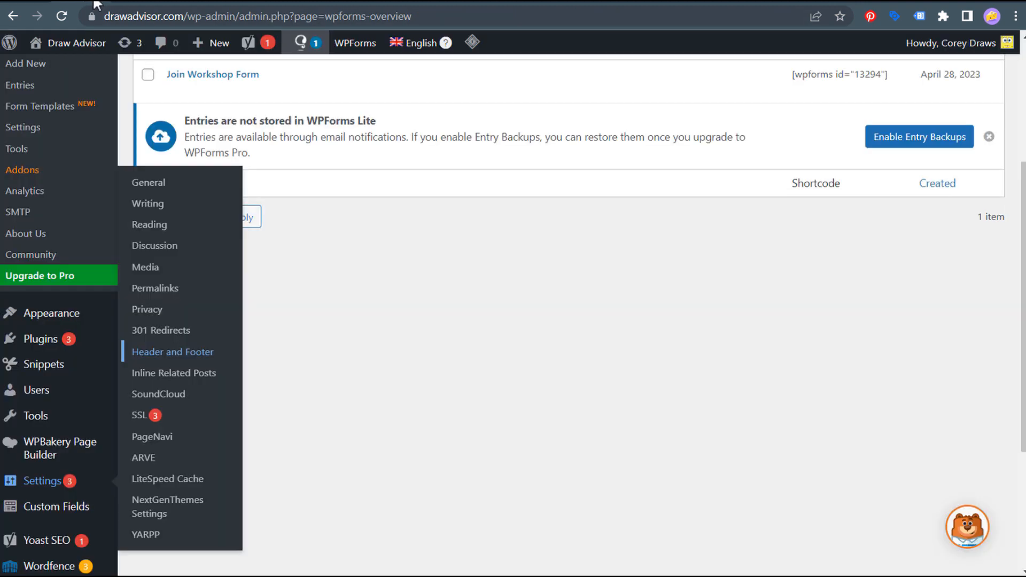
pyautogui.scroll(5, 473, 216)
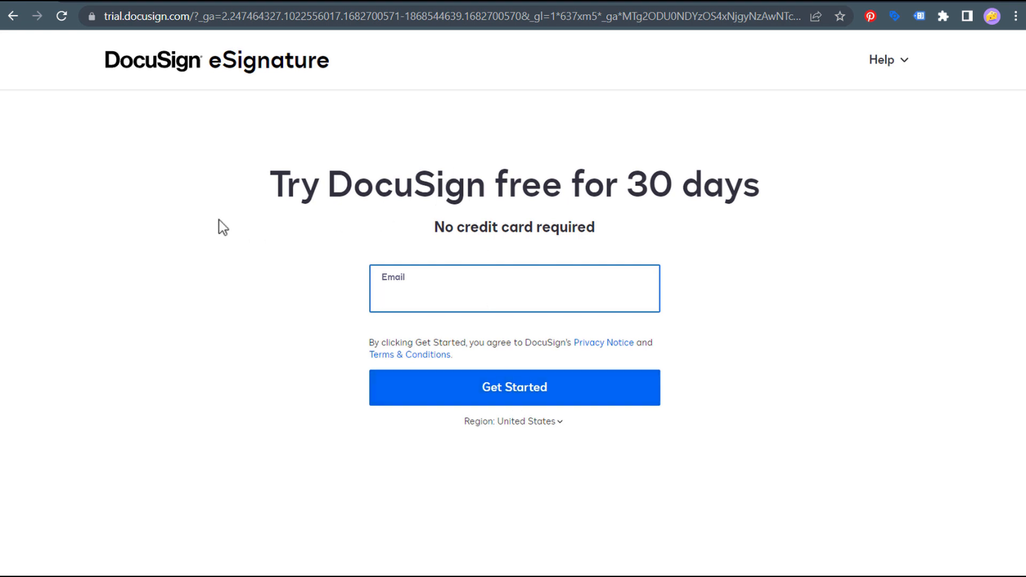
pyautogui.click(331, 4)
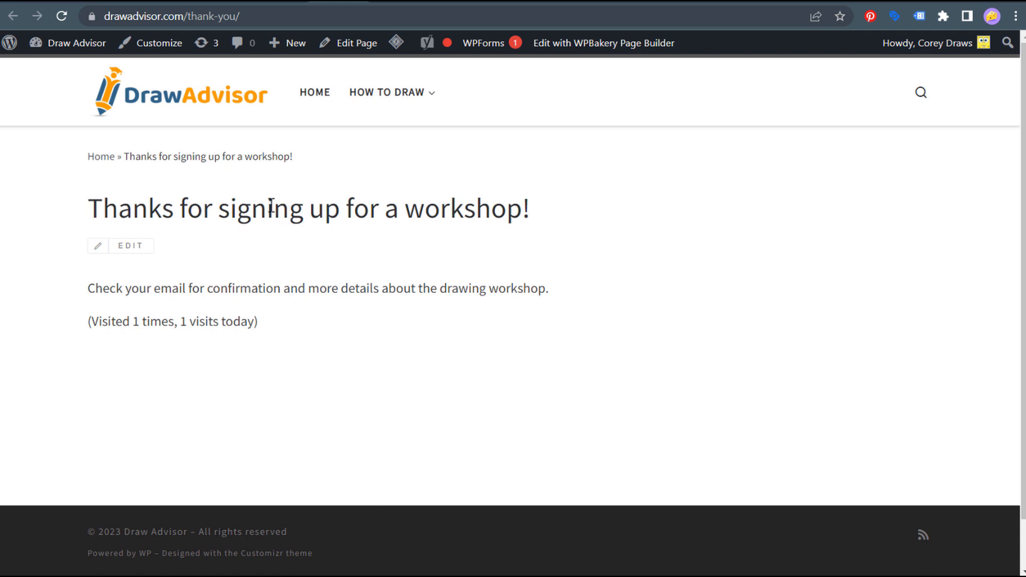
pyautogui.click(43, 4)
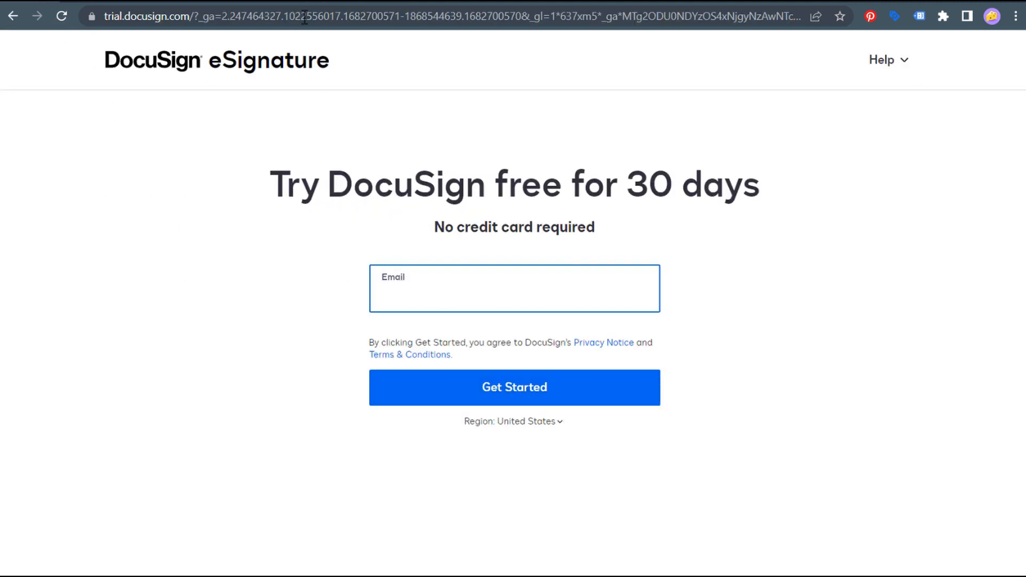
pyautogui.click(332, 4)
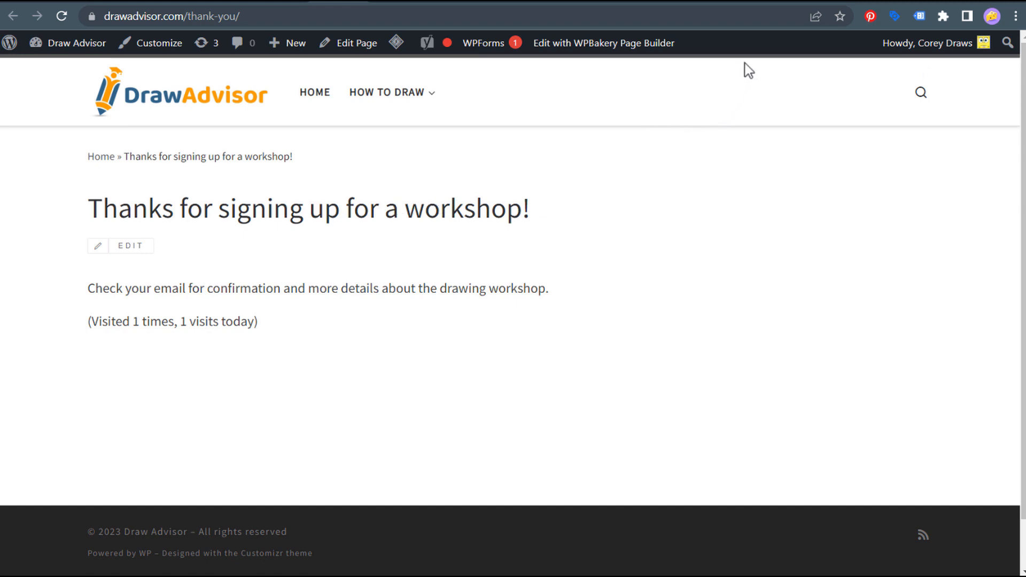
pyautogui.click(745, 6)
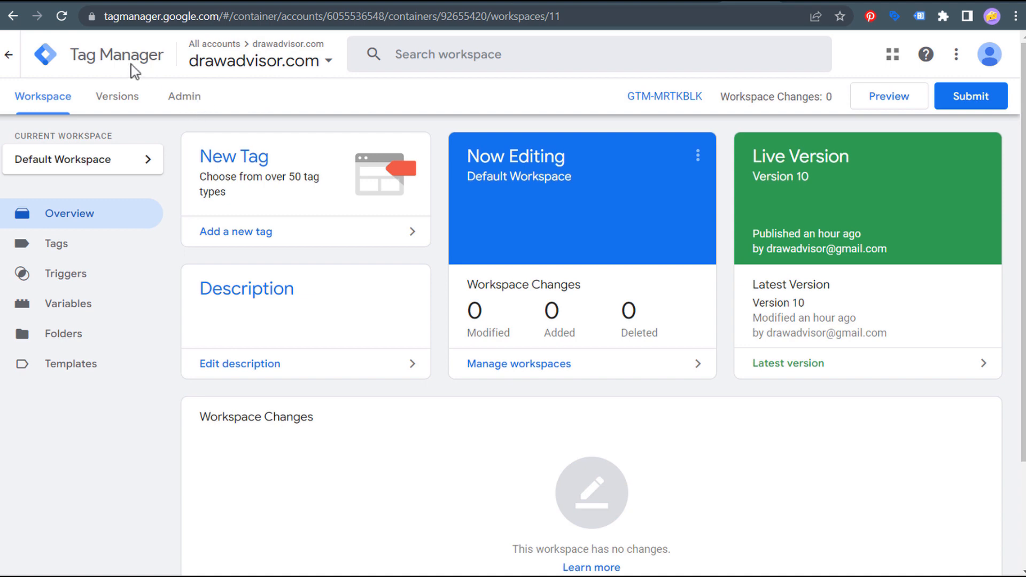
# - Review the container's Install Google Tag Manager snippets and their head and body placement notes
pyautogui.click(184, 97)
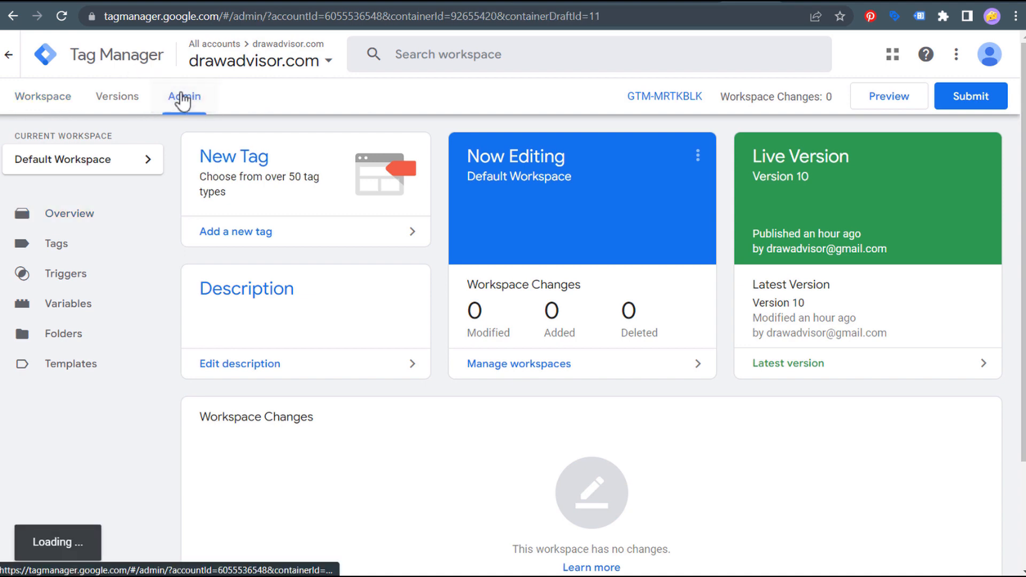
pyautogui.click(629, 334)
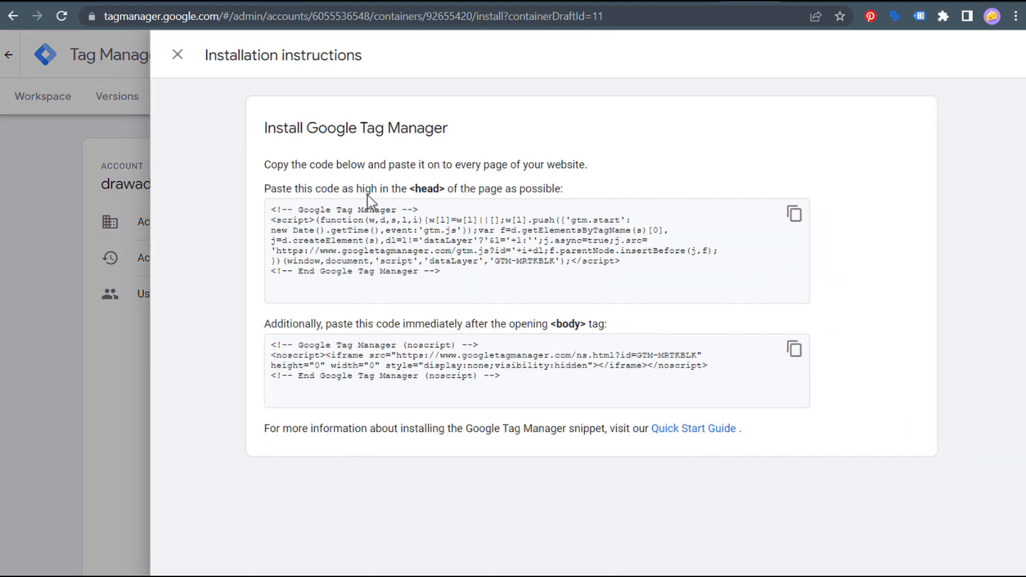
pyautogui.moveTo(310, 191); pyautogui.dragTo(530, 193)
pyautogui.click(538, 195)
pyautogui.moveTo(388, 324); pyautogui.dragTo(544, 332)
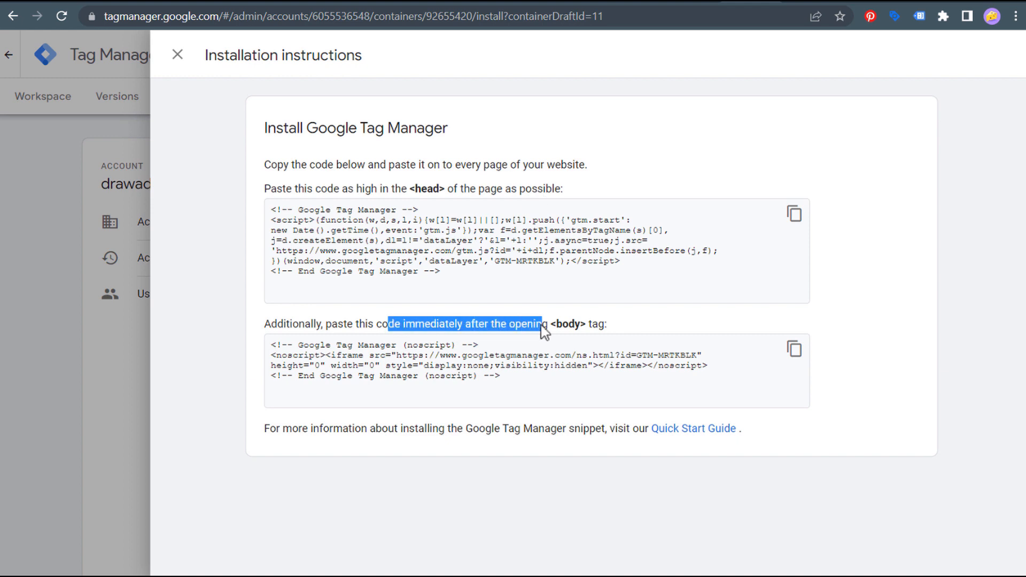
pyautogui.click(598, 328)
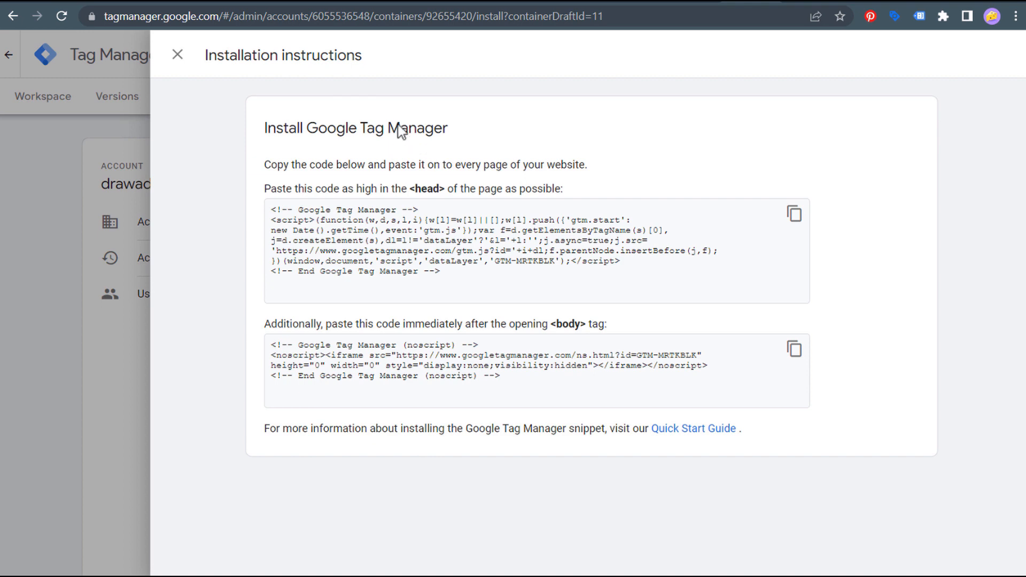
pyautogui.click(383, 3)
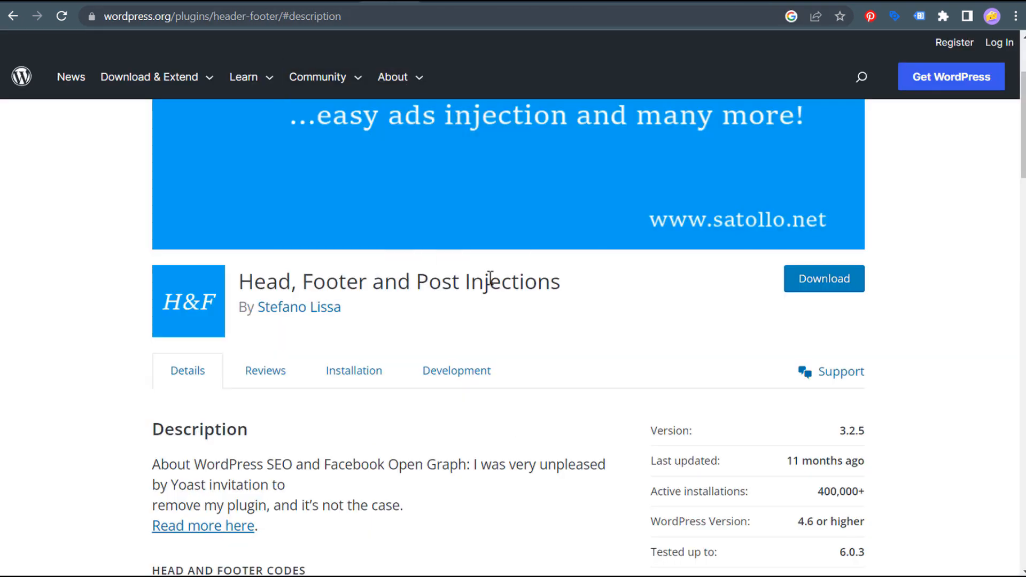
# - In WordPress Header and Footer settings, inspect the Tag Manager snippets in the head and desktop body boxes
pyautogui.click(182, 2)
pyautogui.scroll(4, 328, 117)
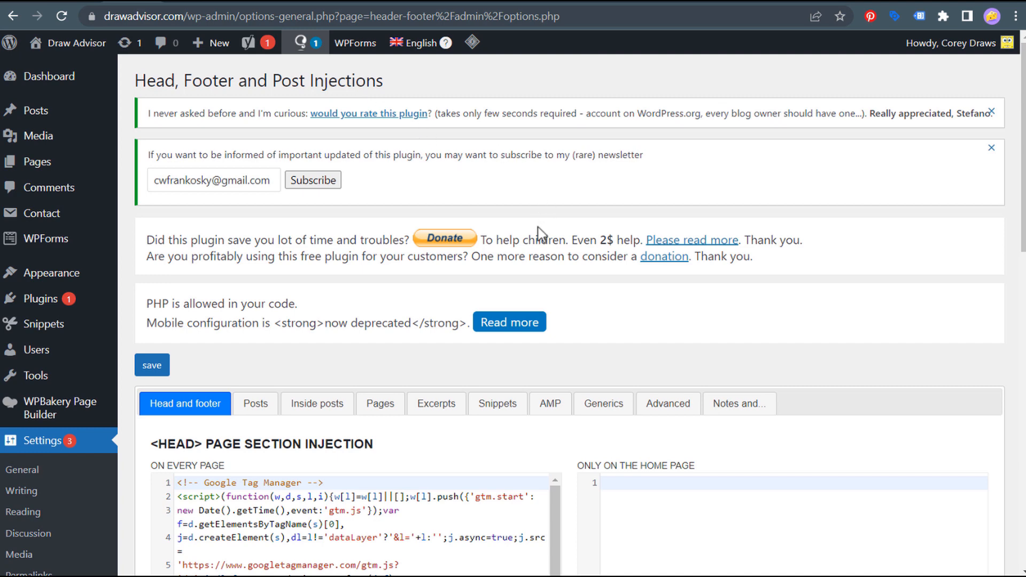
pyautogui.scroll(-3, 537, 227)
pyautogui.scroll(-1, 559, 293)
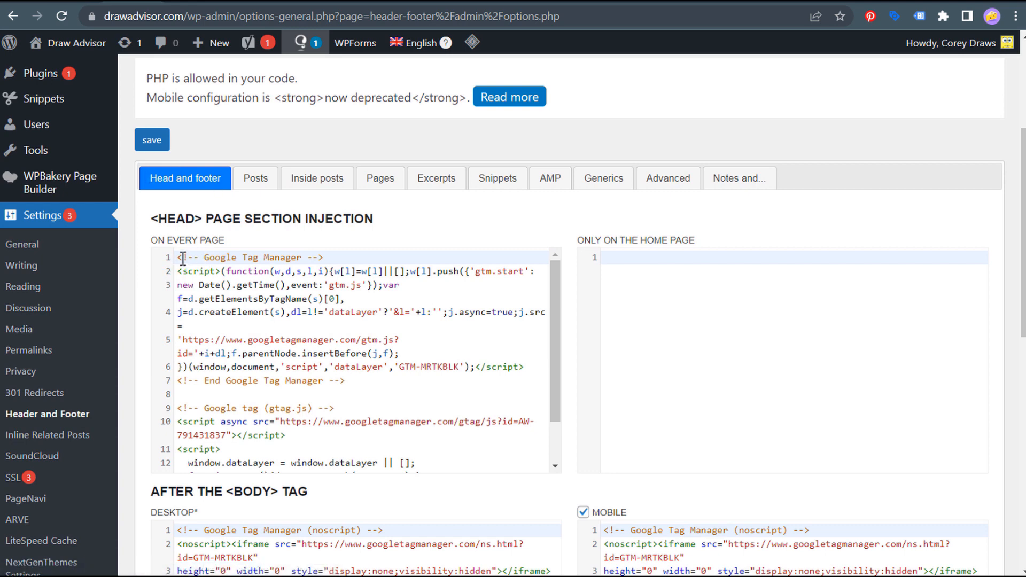
pyautogui.moveTo(181, 258); pyautogui.dragTo(372, 386)
pyautogui.click(390, 383)
pyautogui.scroll(-3, 390, 383)
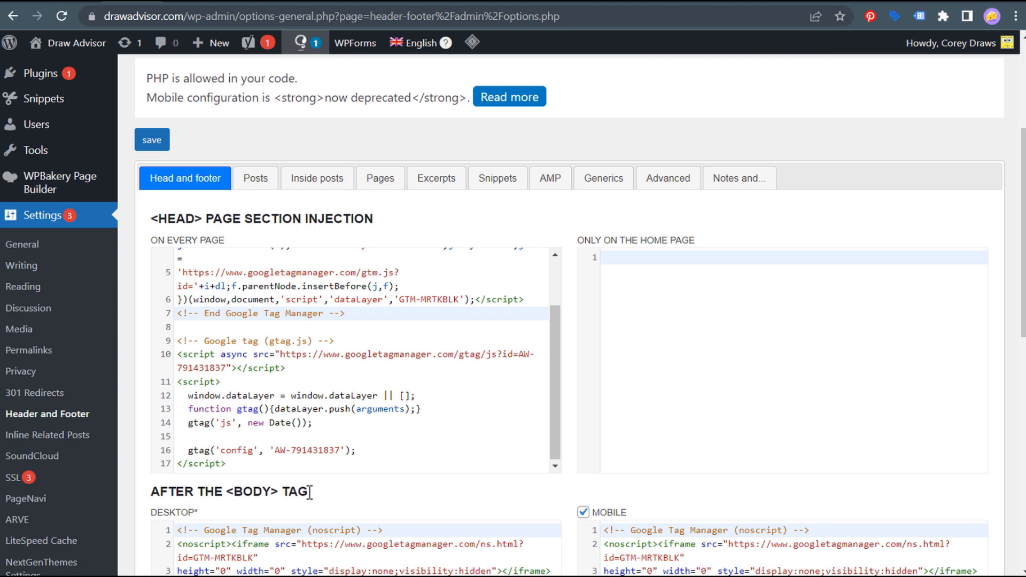
pyautogui.scroll(-2, 308, 487)
pyautogui.moveTo(180, 456); pyautogui.dragTo(419, 522)
pyautogui.click(422, 524)
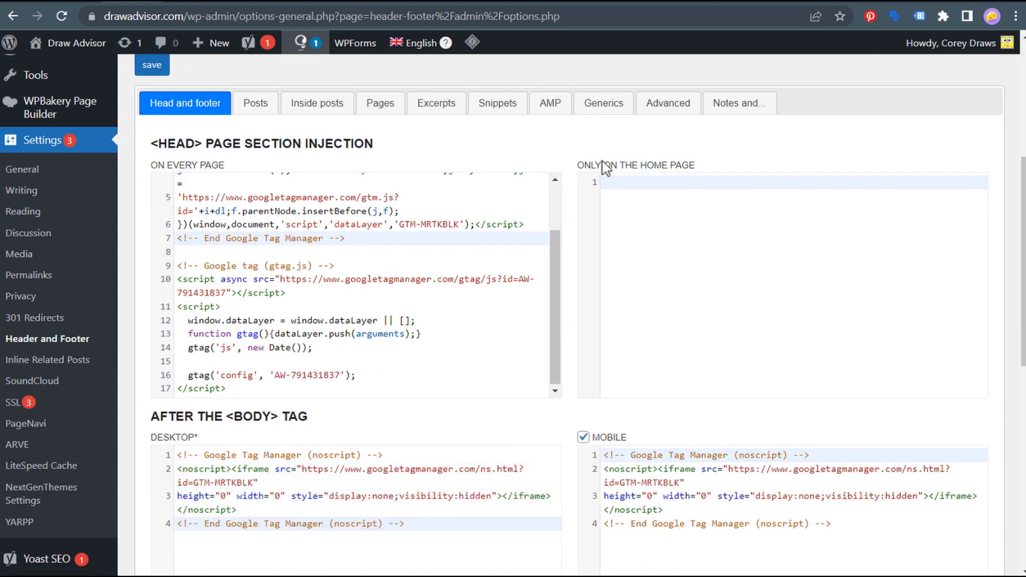
# - Copy the GTM head snippet and compare it with the WordPress head box
pyautogui.click(751, 5)
pyautogui.click(794, 216)
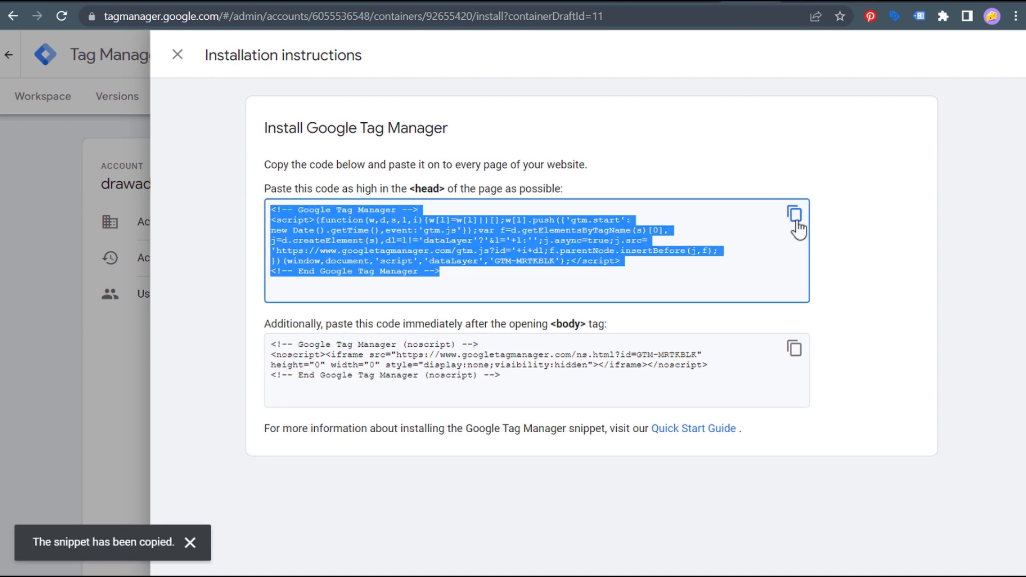
pyautogui.click(124, 3)
pyautogui.scroll(3, 237, 230)
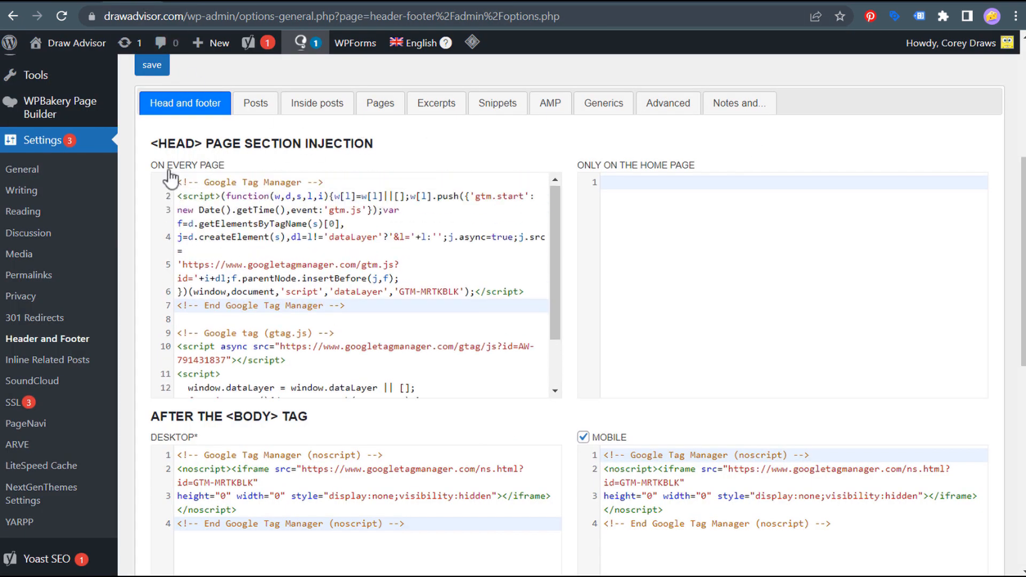
pyautogui.moveTo(178, 183); pyautogui.dragTo(394, 304)
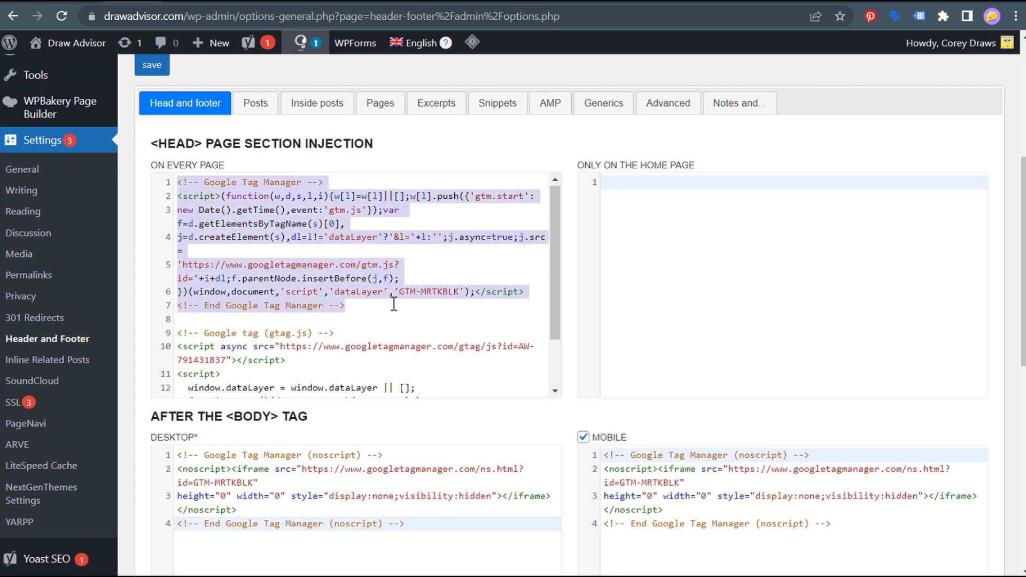
# - Copy the GTM body snippet, compare it with the desktop and mobile body boxes, then close the install instructions
pyautogui.click(752, 4)
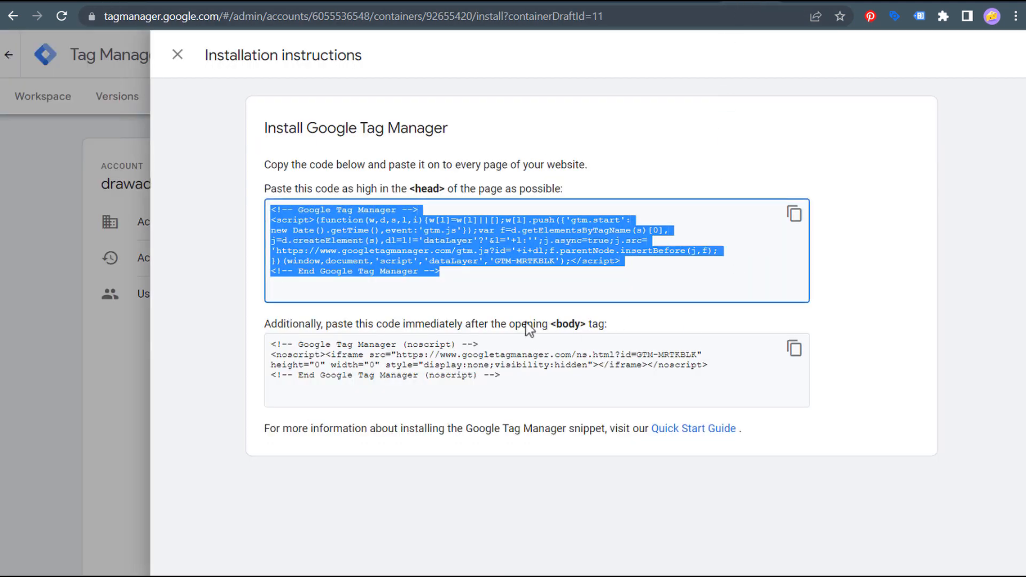
pyautogui.click(795, 348)
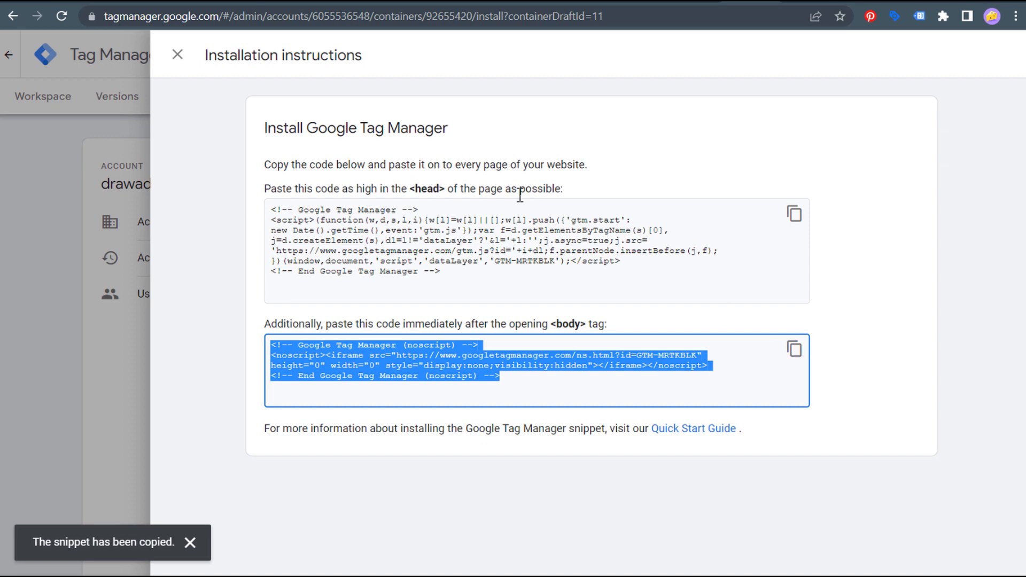
pyautogui.click(153, 8)
pyautogui.scroll(-2, 375, 374)
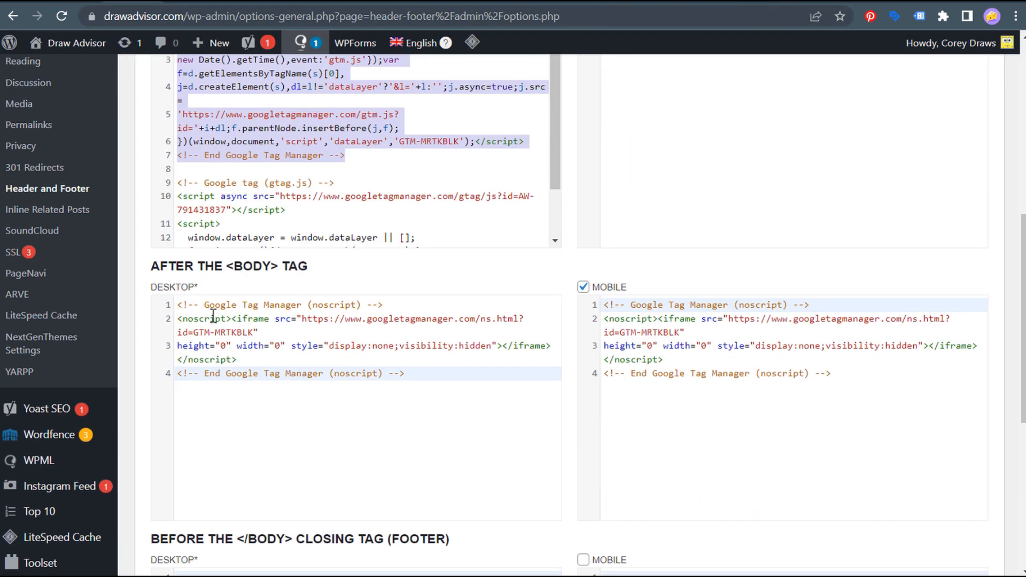
pyautogui.moveTo(179, 304); pyautogui.dragTo(414, 373)
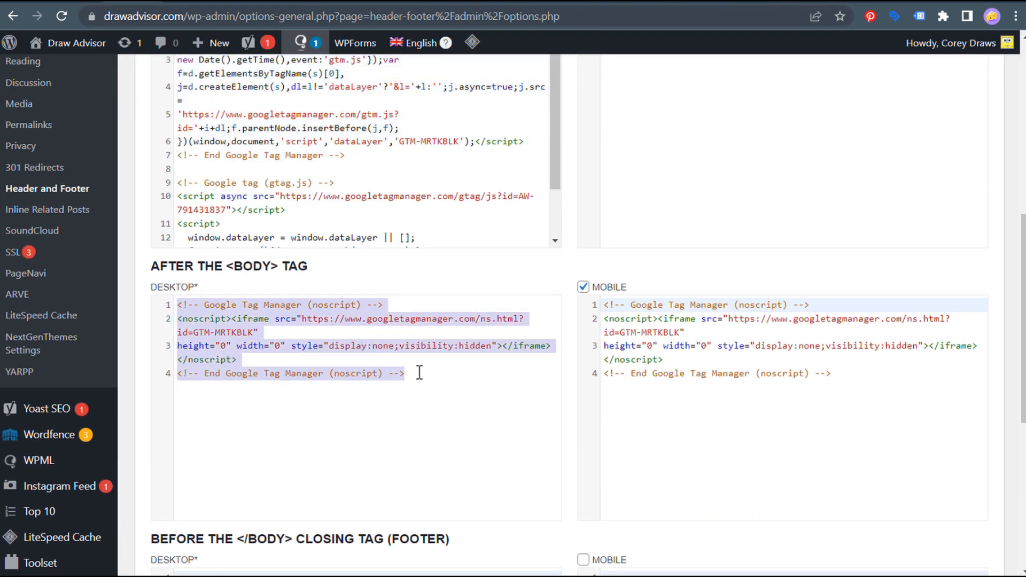
pyautogui.moveTo(603, 304); pyautogui.dragTo(852, 383)
pyautogui.click(567, 319)
pyautogui.scroll(-7, 567, 319)
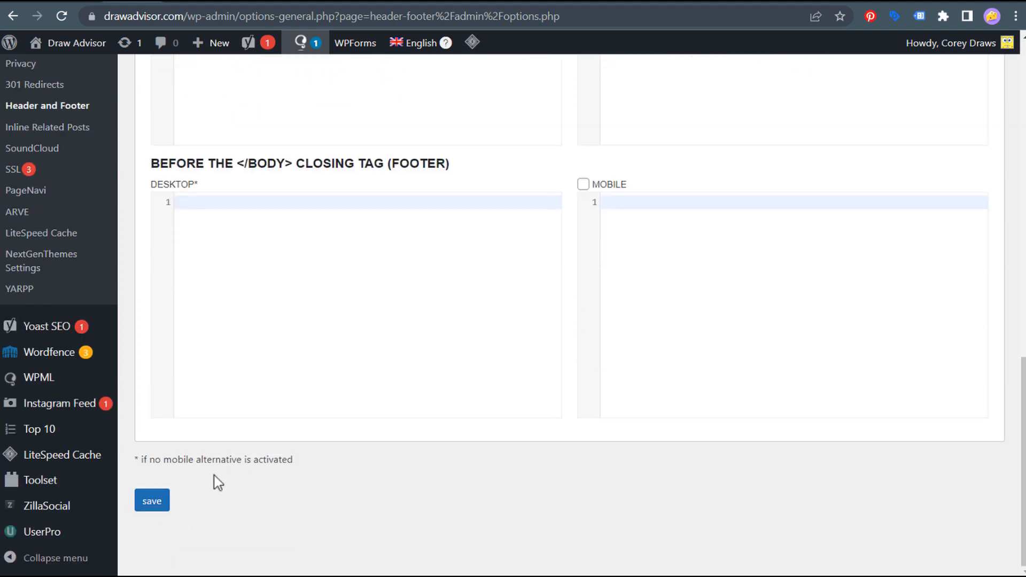
pyautogui.scroll(7, 568, 406)
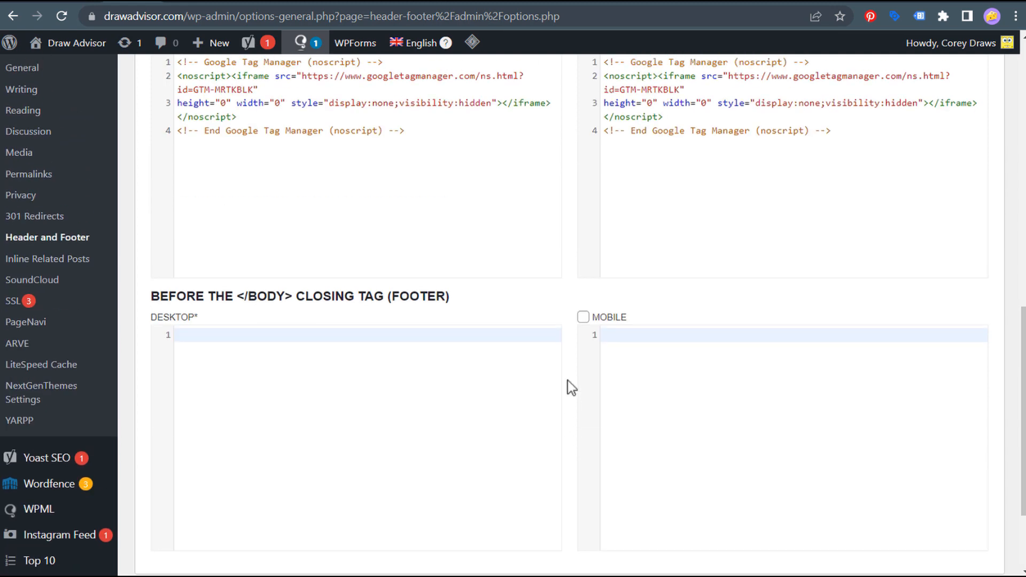
pyautogui.scroll(3, 567, 380)
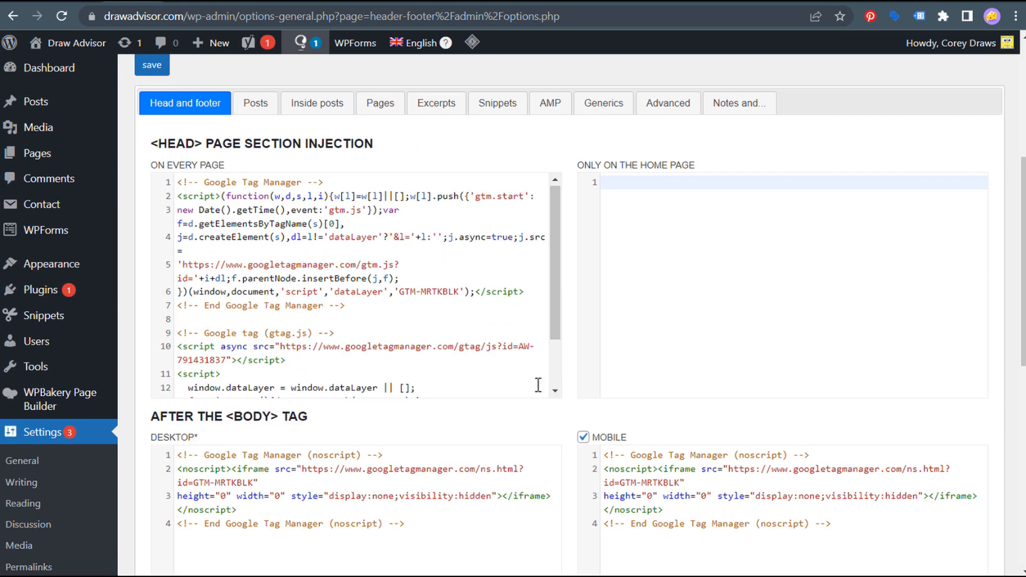
pyautogui.click(751, 6)
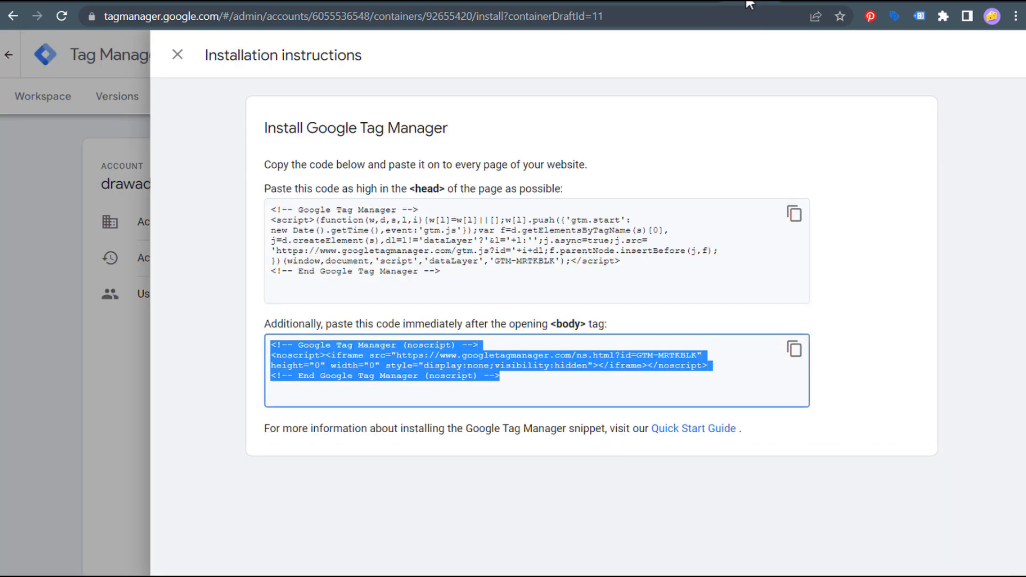
pyautogui.click(181, 55)
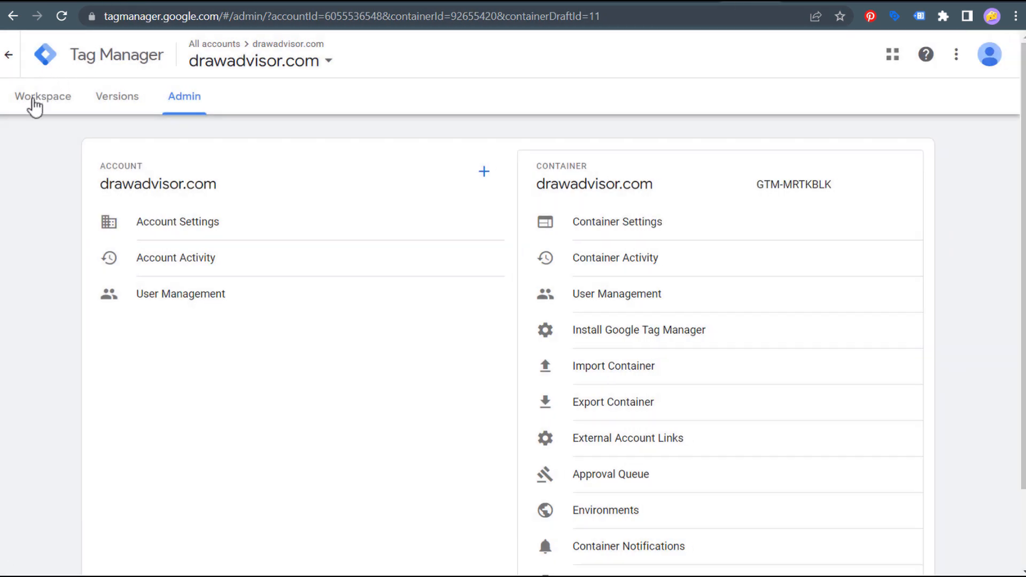
# - Open the workspace Submit form and close it without publishing
pyautogui.click(44, 102)
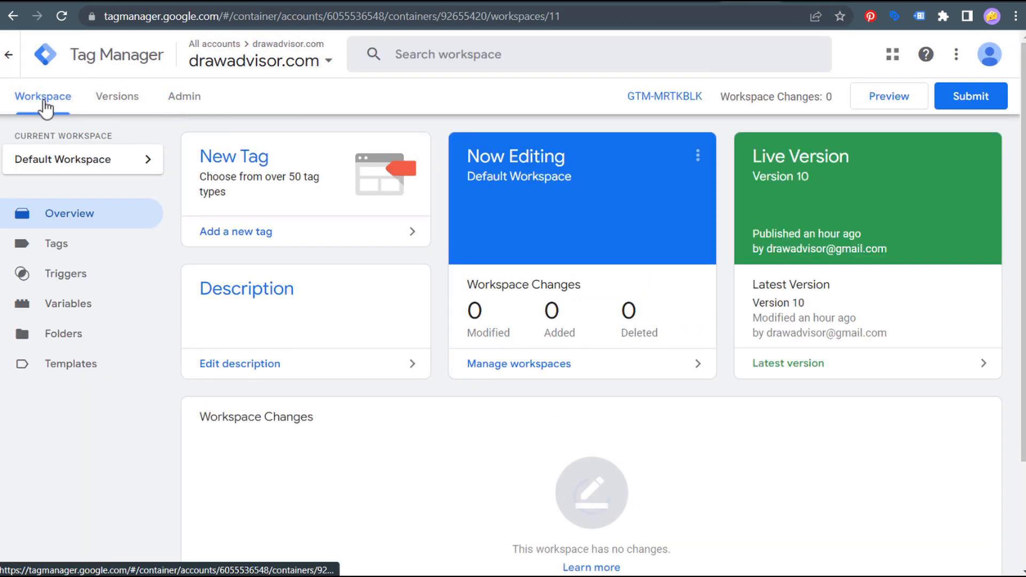
pyautogui.click(974, 103)
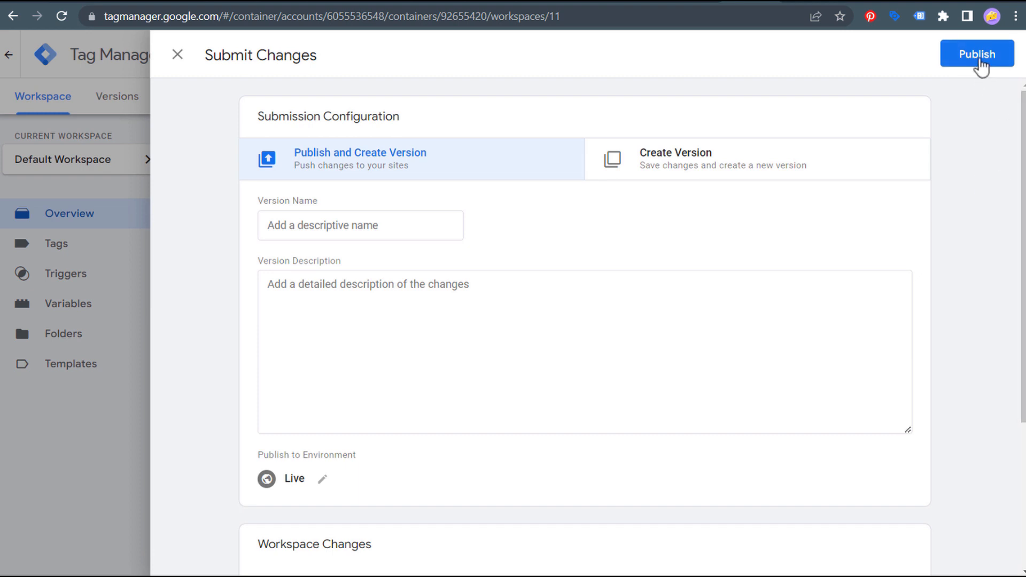
pyautogui.click(178, 55)
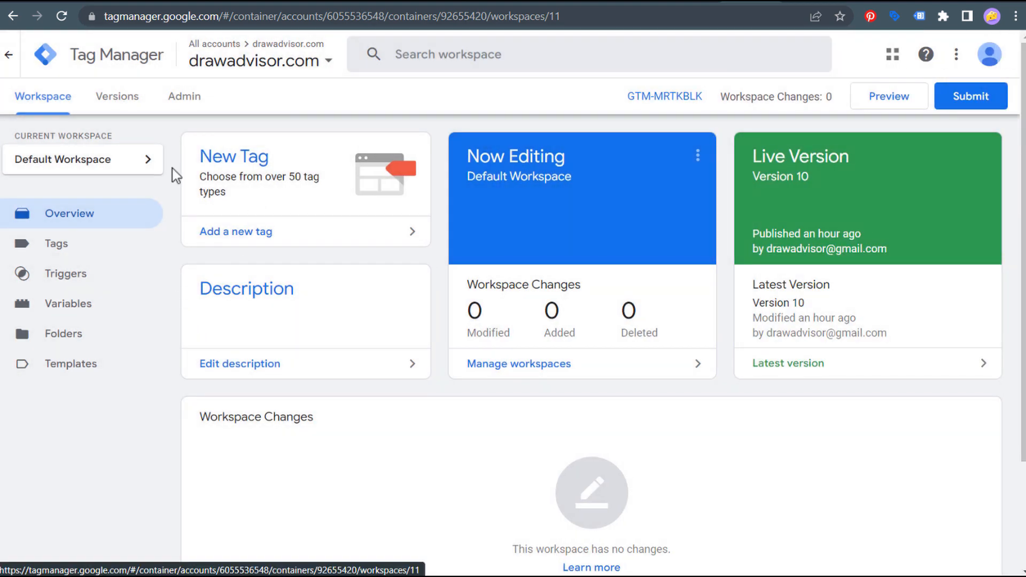
# - Create a new tag named GA4 Tag of type Google Analytics: GA4 Configuration
pyautogui.click(298, 244)
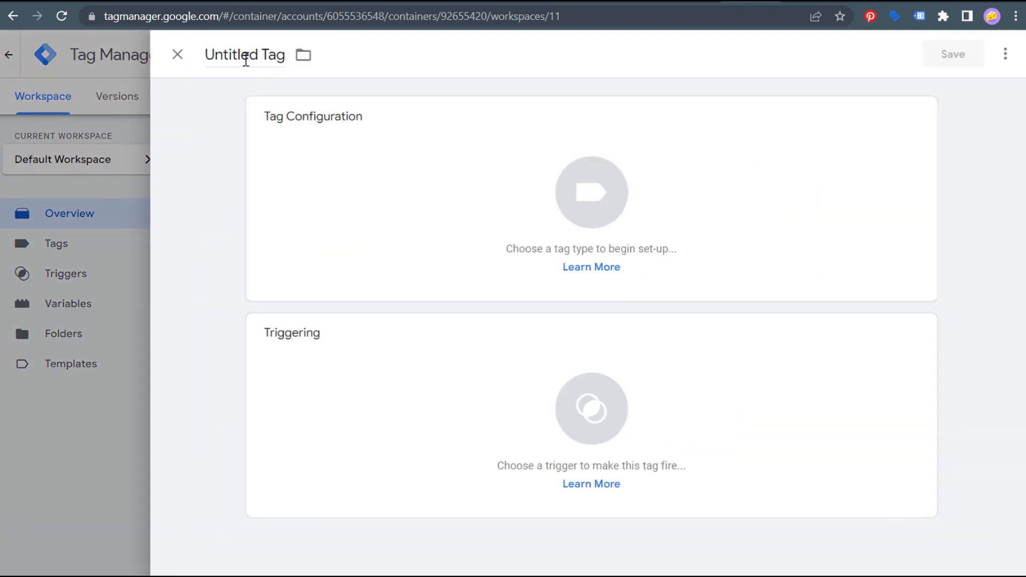
pyautogui.doubleClick(246, 57)
pyautogui.hotkey('ctrl', 'a')
pyautogui.write('G')
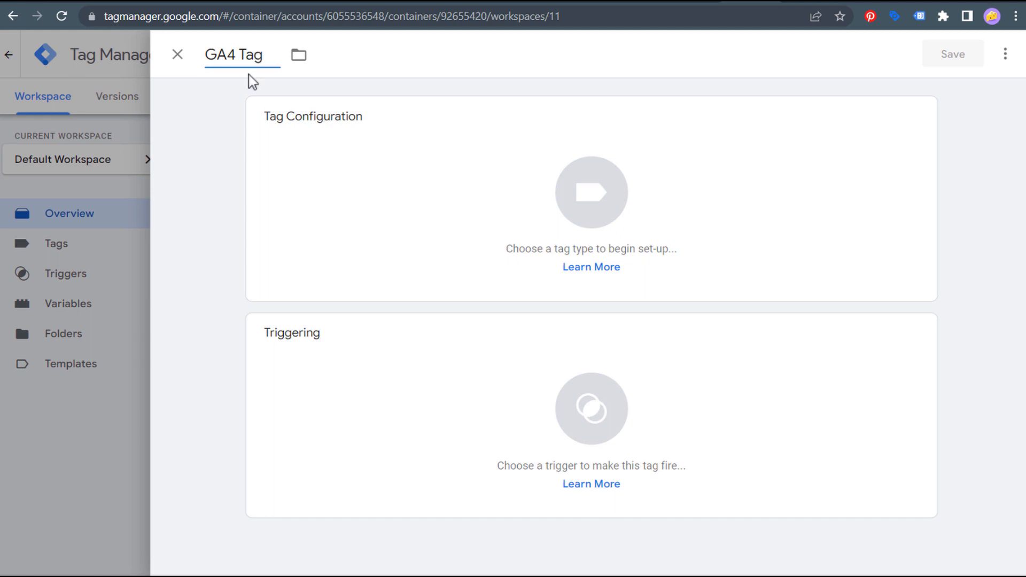
pyautogui.click(445, 184)
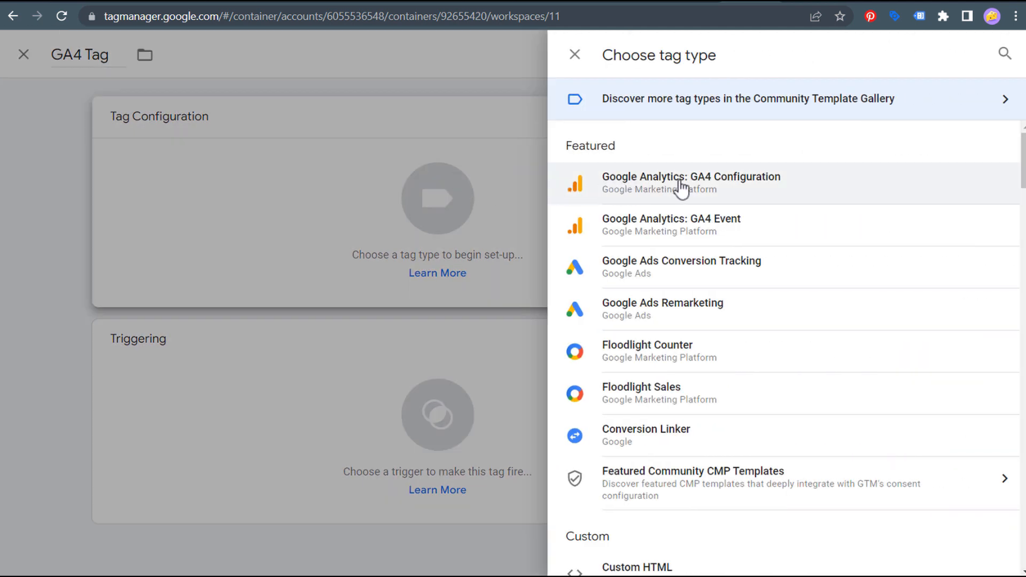
pyautogui.click(818, 190)
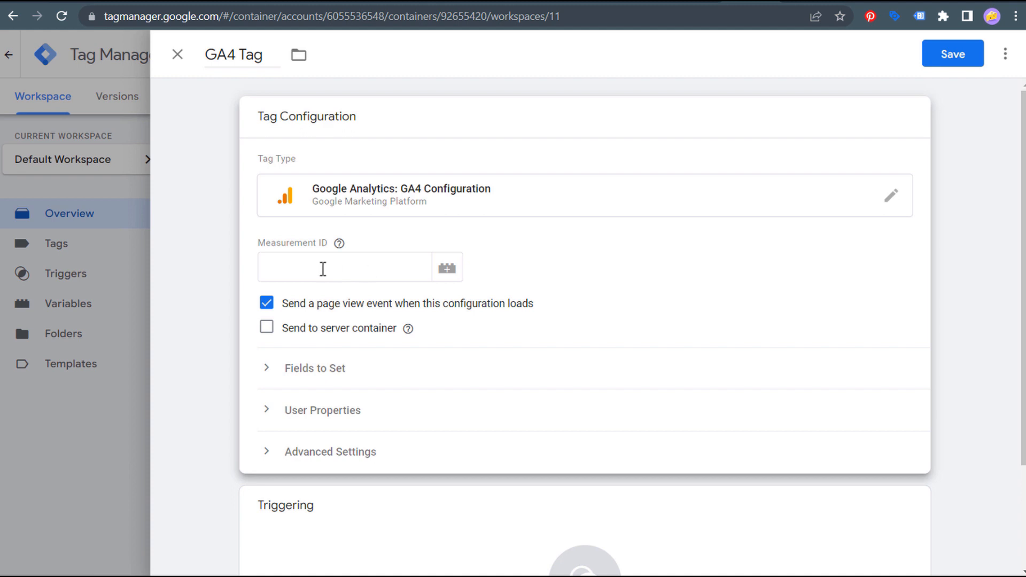
# - In Analytics Admin, reach the property's data streams via the Setup Assistant's data collection step
pyautogui.click(690, 4)
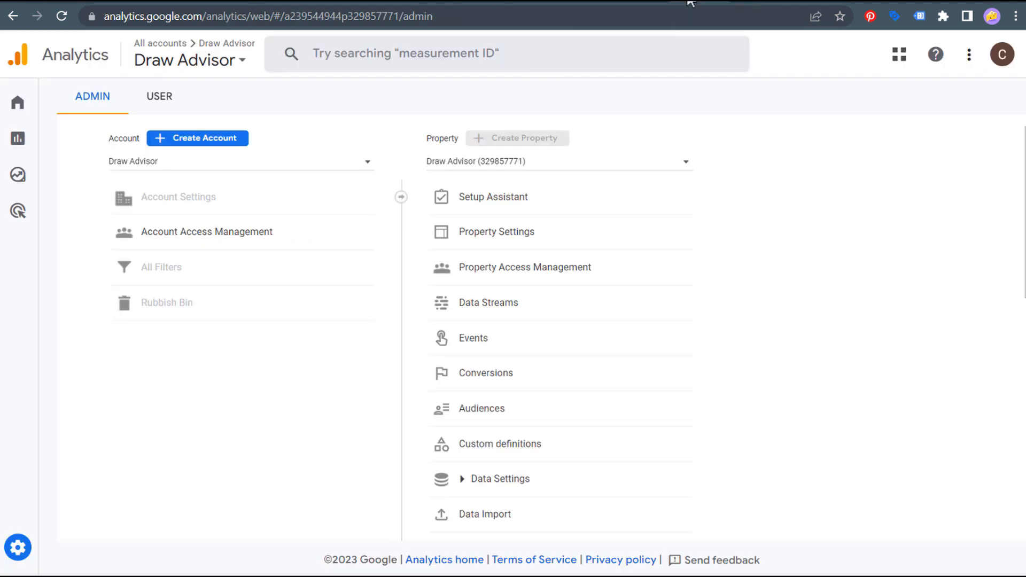
pyautogui.click(528, 209)
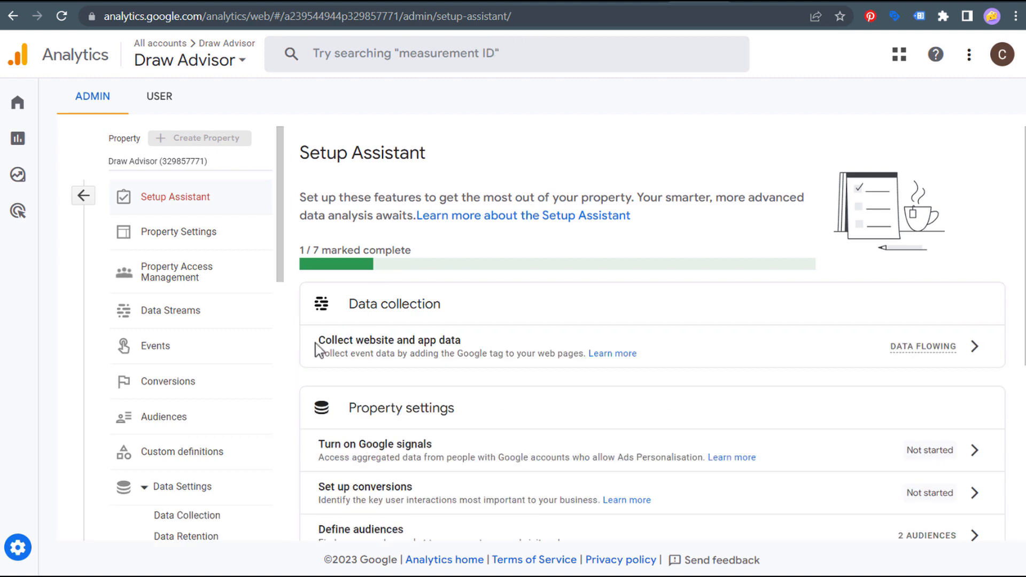
pyautogui.moveTo(332, 342); pyautogui.dragTo(463, 342)
pyautogui.click(469, 348)
pyautogui.moveTo(323, 342); pyautogui.dragTo(483, 353)
pyautogui.click(975, 346)
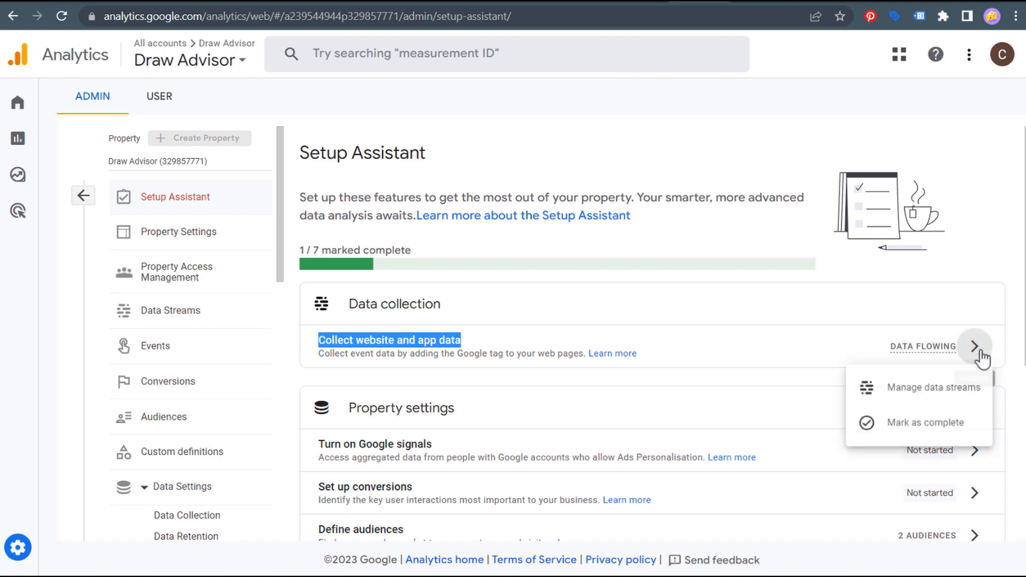
pyautogui.click(927, 389)
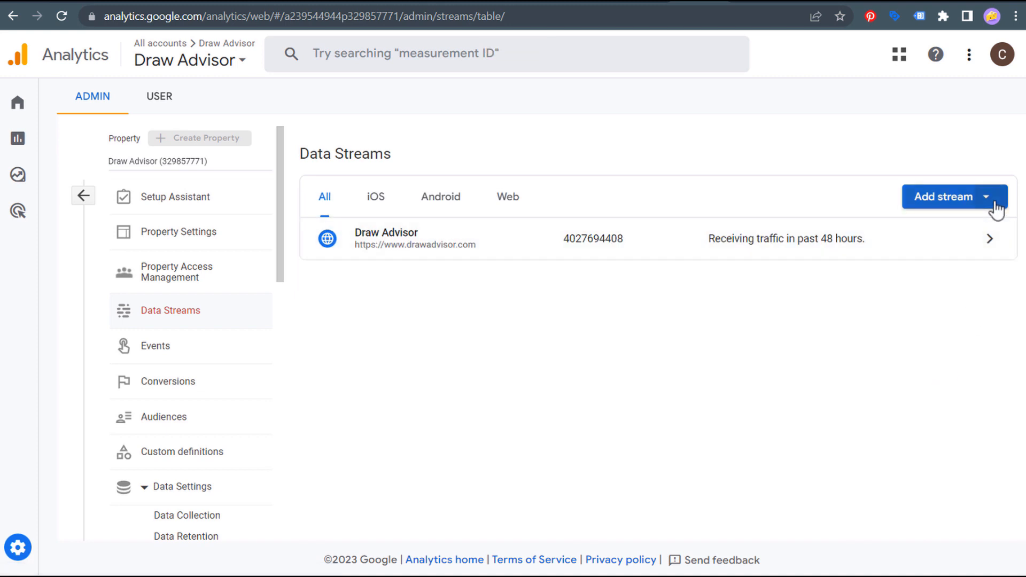
# - Open the Draw Advisor web stream and copy its Measurement ID
pyautogui.click(995, 209)
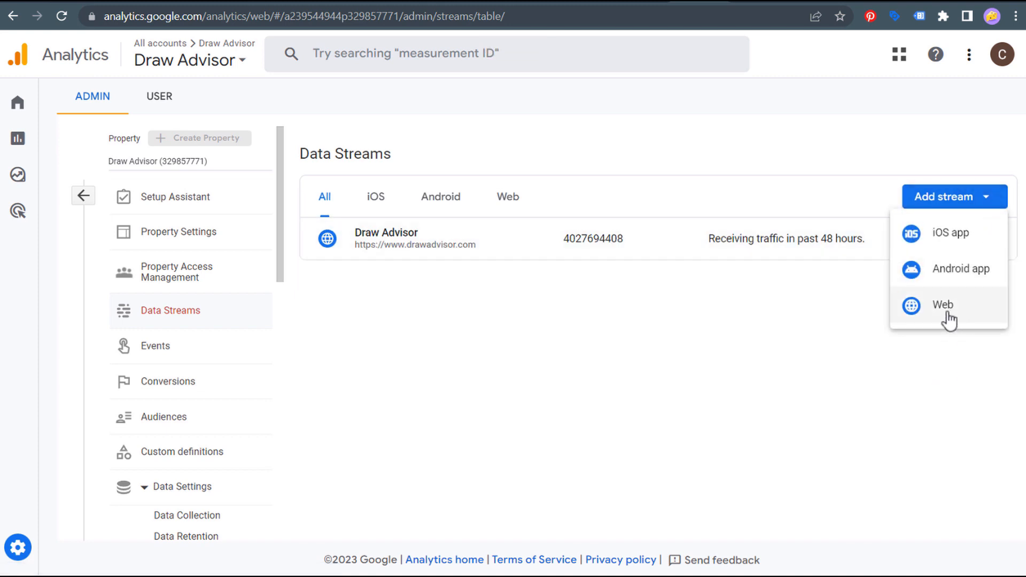
pyautogui.click(758, 318)
pyautogui.click(947, 253)
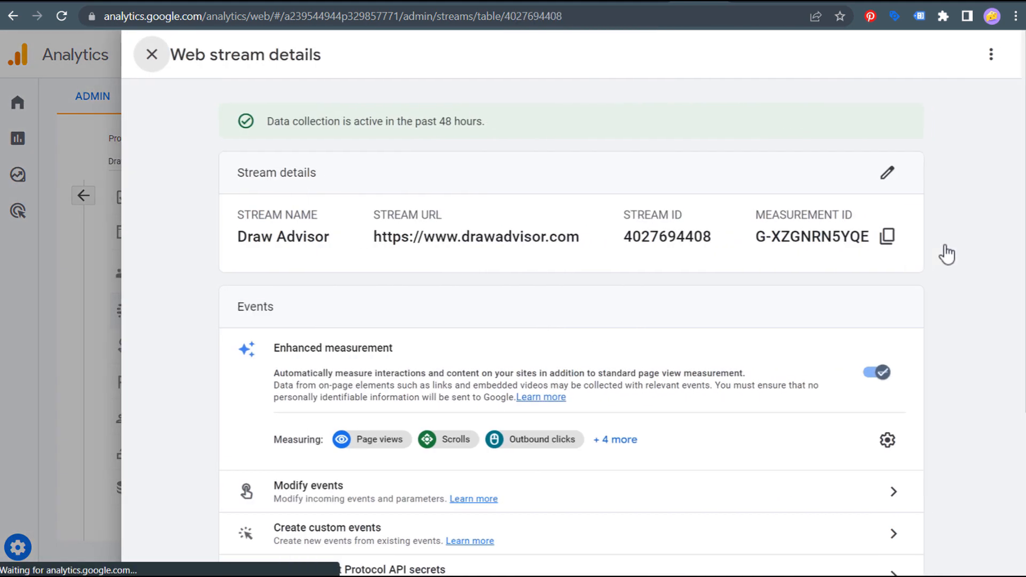
pyautogui.moveTo(759, 236); pyautogui.dragTo(868, 240)
pyautogui.hotkey('ctrl', 'c')
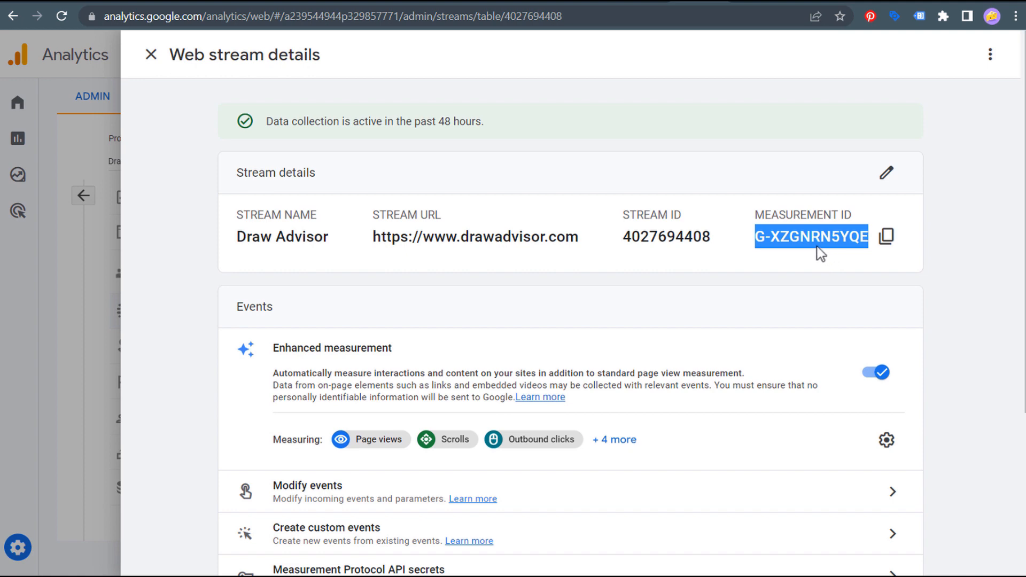
pyautogui.click(760, 5)
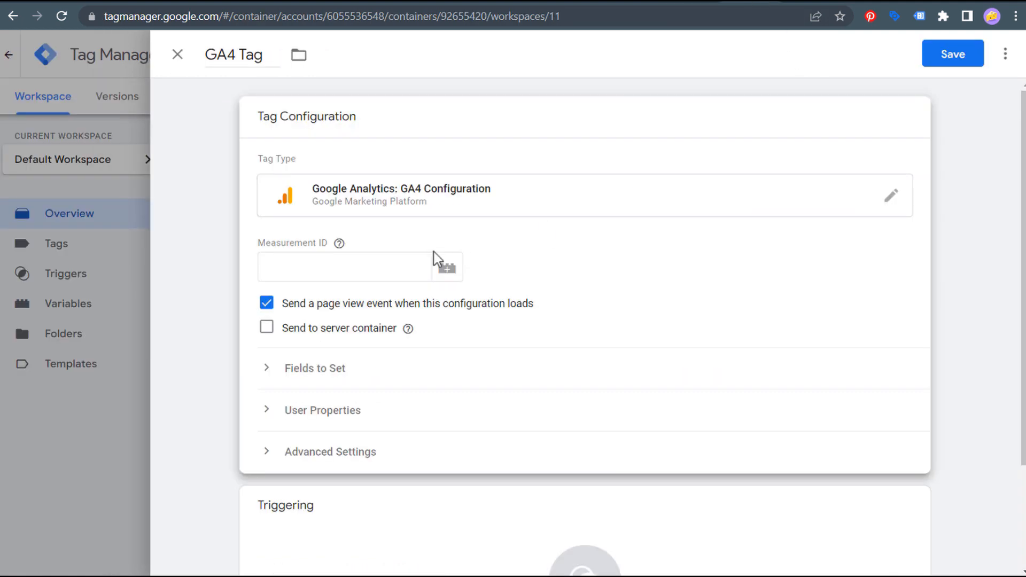
# - Paste the Measurement ID into the GA4 tag and set it to fire on All Pages
pyautogui.click(340, 265)
pyautogui.hotkey('ctrl', 'v')
pyautogui.click(696, 278)
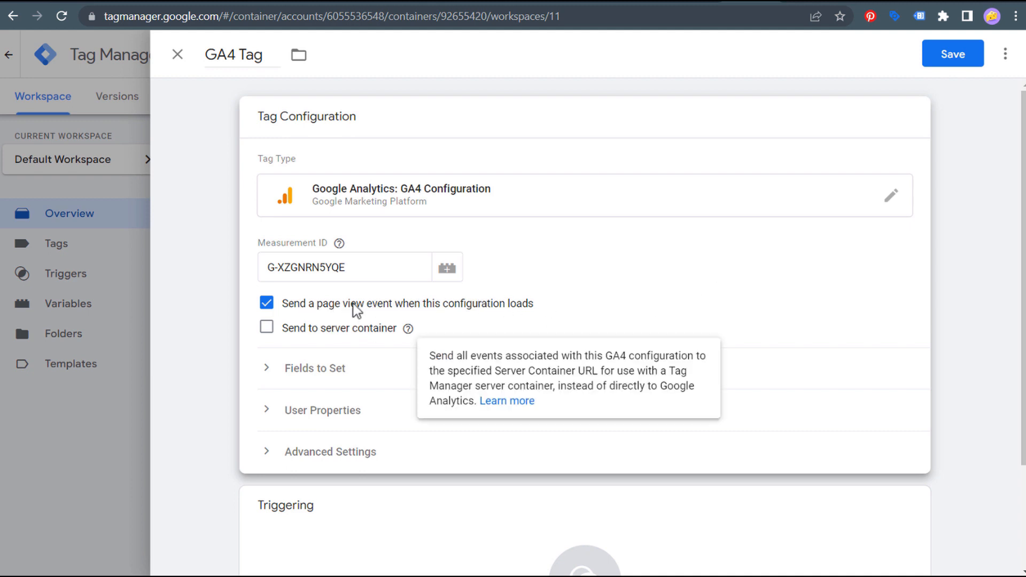
pyautogui.scroll(-3, 163, 305)
pyautogui.click(426, 437)
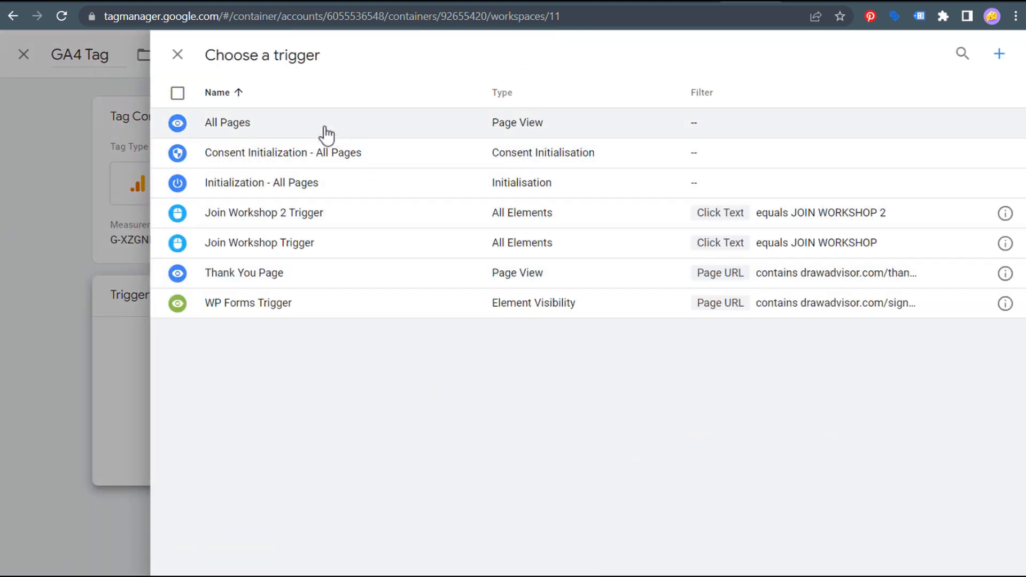
pyautogui.click(326, 128)
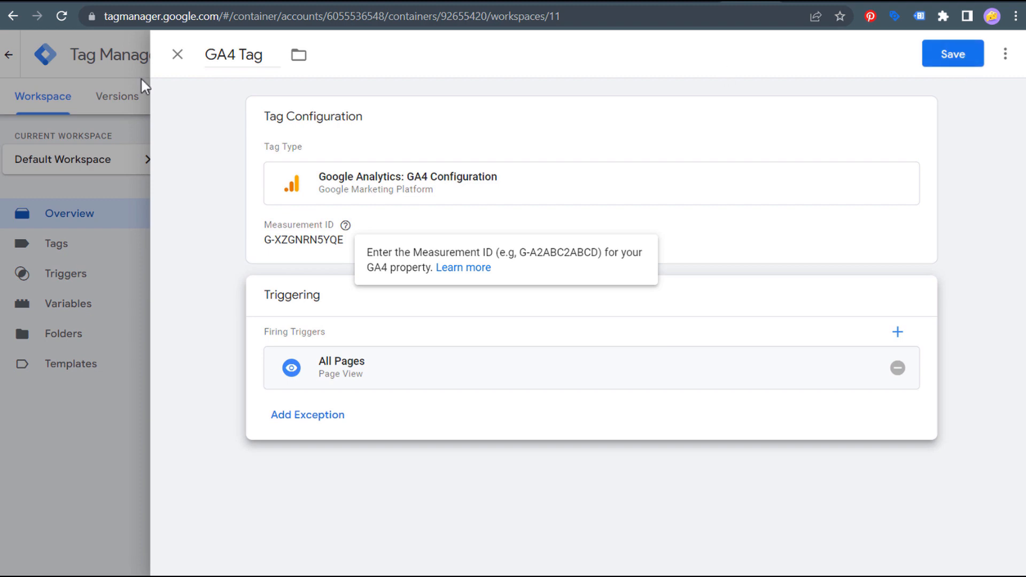
# - Discard the unsaved tag draft and open the Tags list
pyautogui.click(179, 55)
pyautogui.click(711, 220)
pyautogui.click(63, 248)
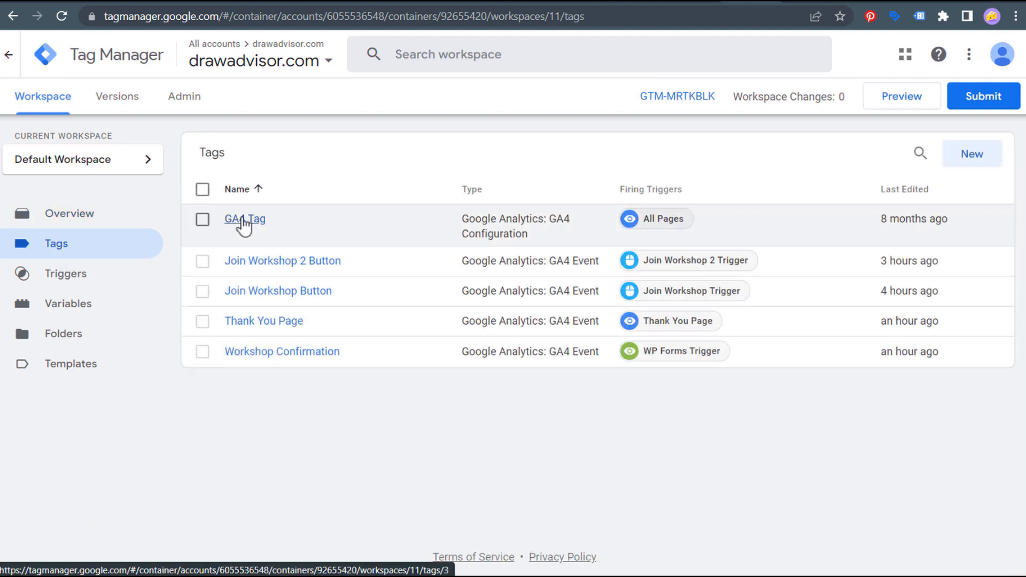
# - After checking GA4 Tag, publish a container version named 'Added Google Analytics 4 Tracking'
pyautogui.click(243, 220)
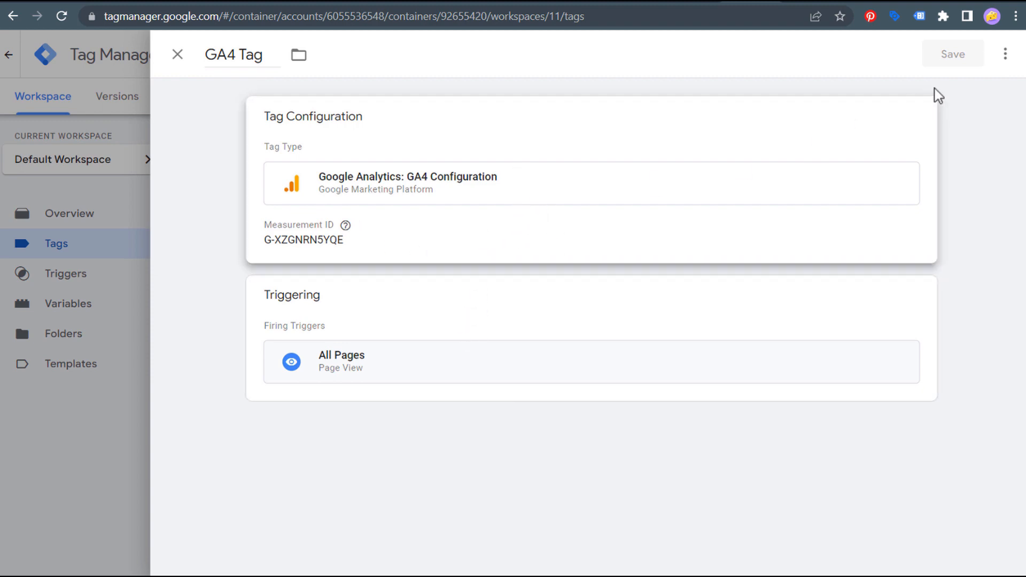
pyautogui.click(177, 58)
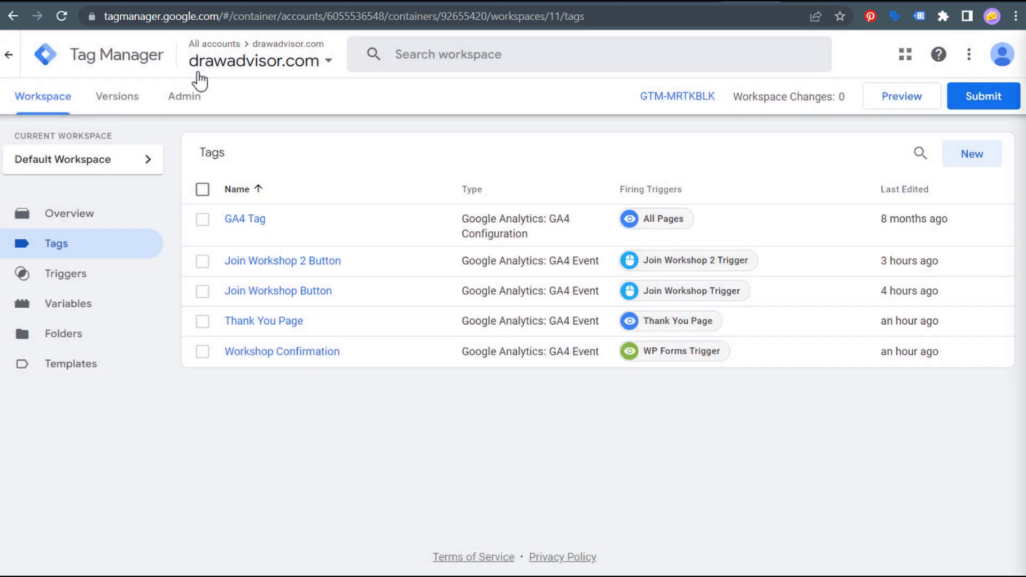
pyautogui.click(986, 101)
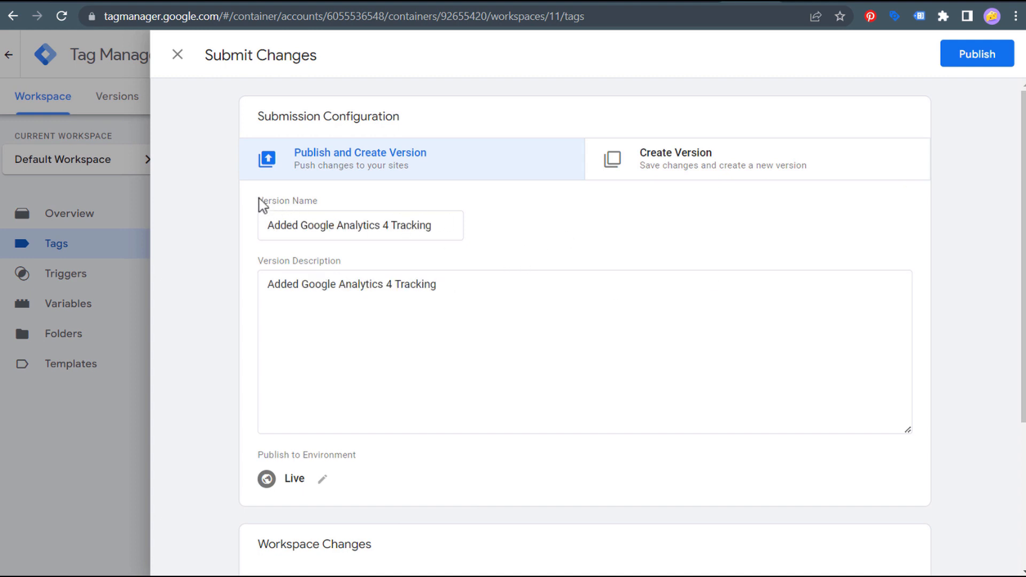
pyautogui.moveTo(263, 202); pyautogui.dragTo(420, 263)
pyautogui.click(255, 265)
pyautogui.click(421, 263)
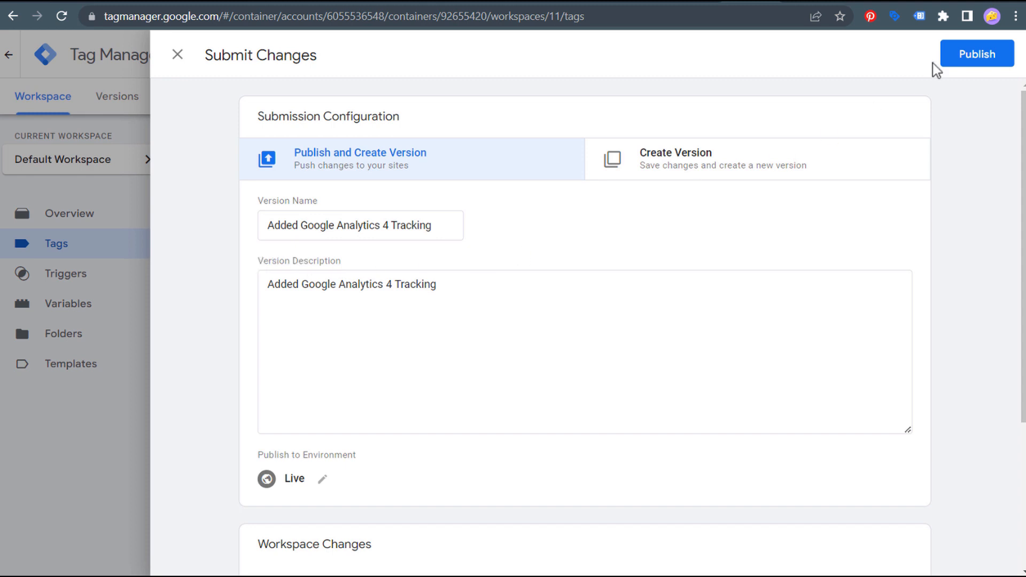
pyautogui.click(984, 60)
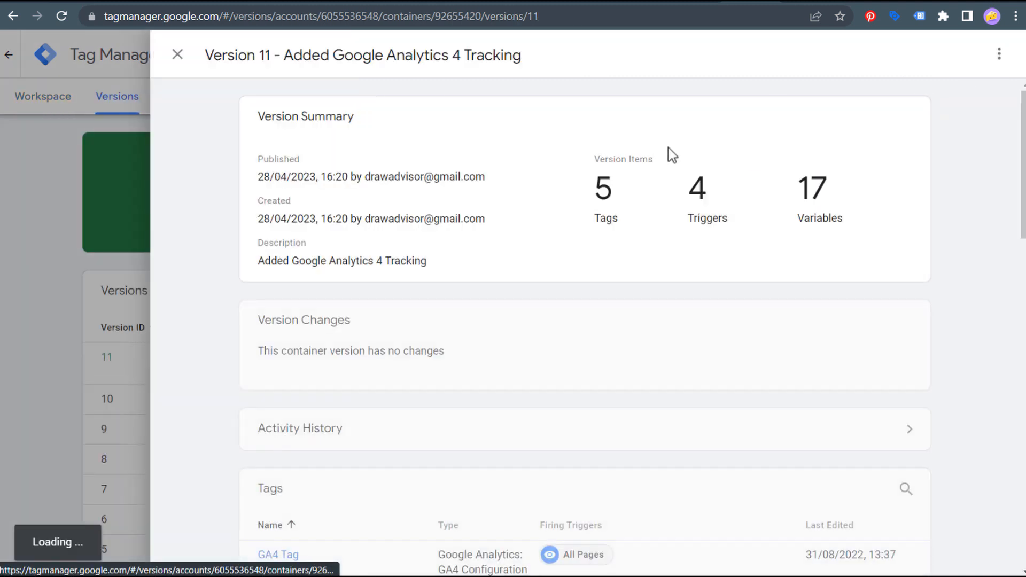
# - Review Version 11's tags, including the Join Workshop 2 Button GA4 Event, then return to Analytics
pyautogui.scroll(-3, 431, 222)
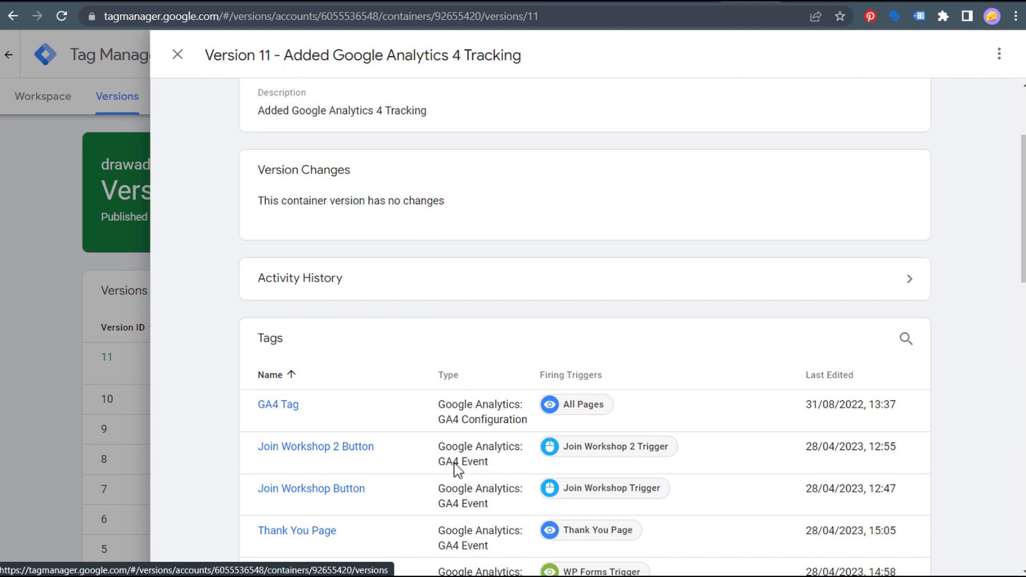
pyautogui.moveTo(488, 464); pyautogui.dragTo(441, 448)
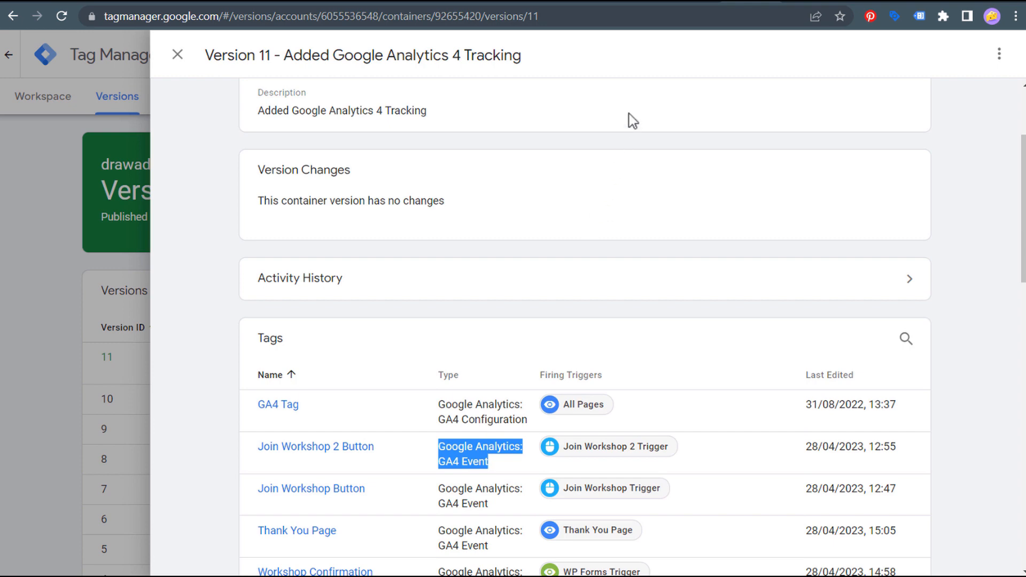
pyautogui.click(698, 5)
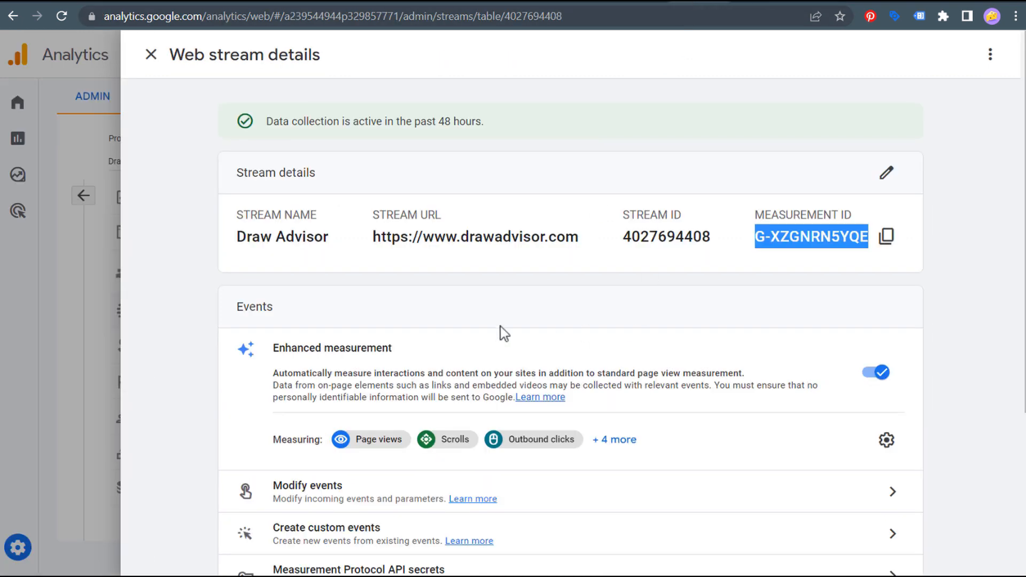
# - Open the stream's enhanced measurement settings, confirm Form interactions is on, and save
pyautogui.click(343, 107)
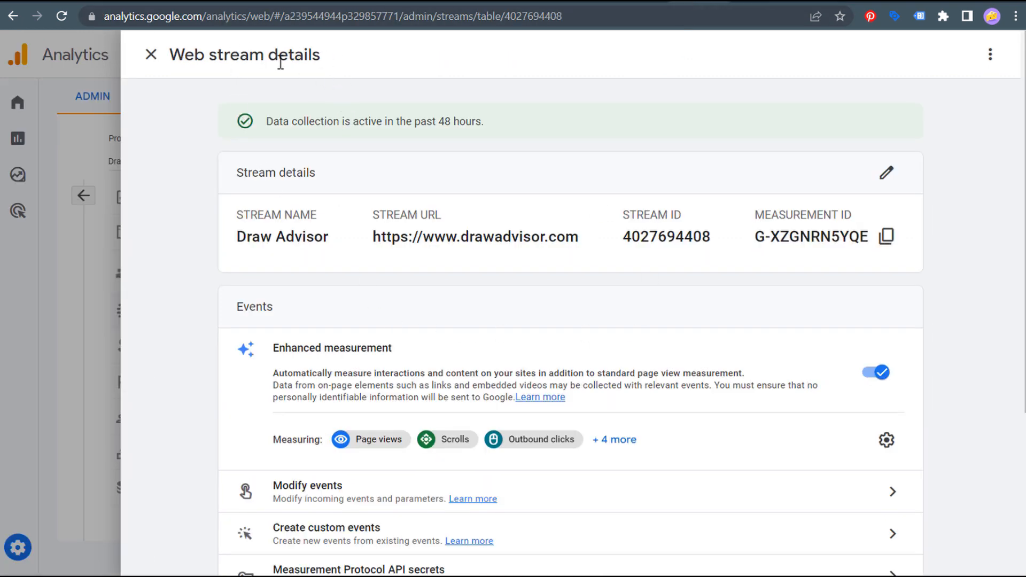
pyautogui.moveTo(170, 53); pyautogui.dragTo(960, 236)
pyautogui.scroll(-1, 490, 306)
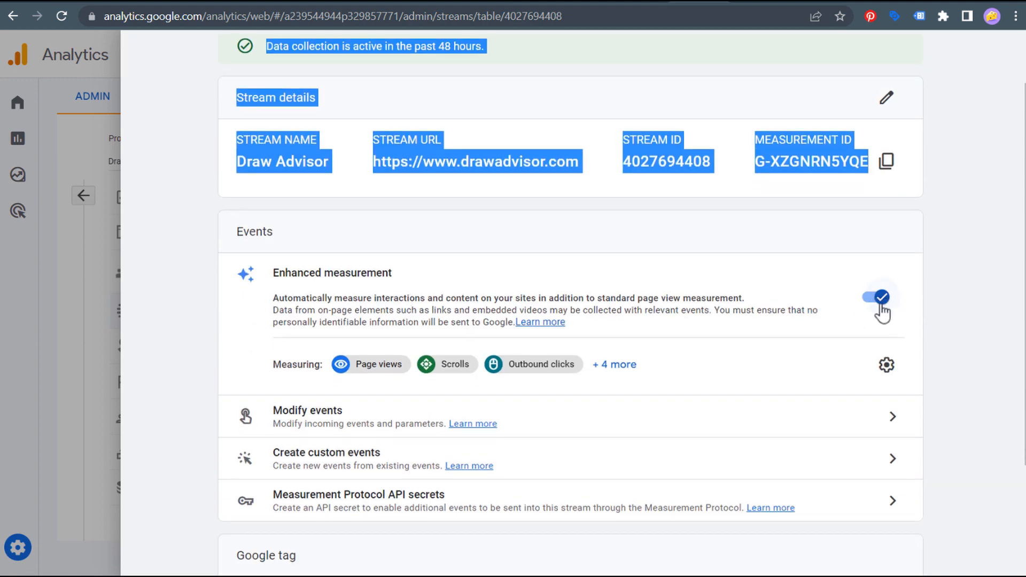
pyautogui.click(611, 369)
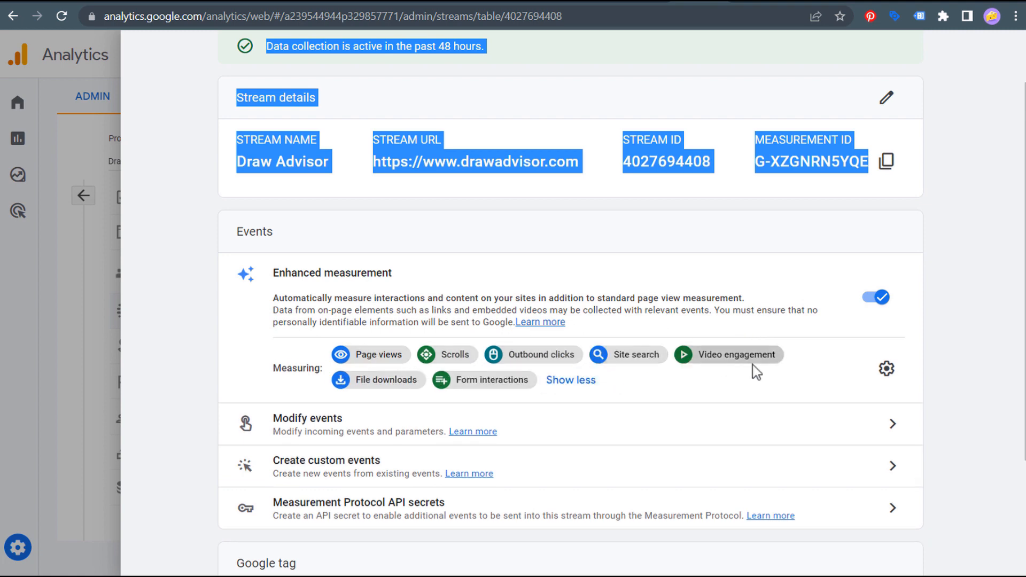
pyautogui.click(886, 370)
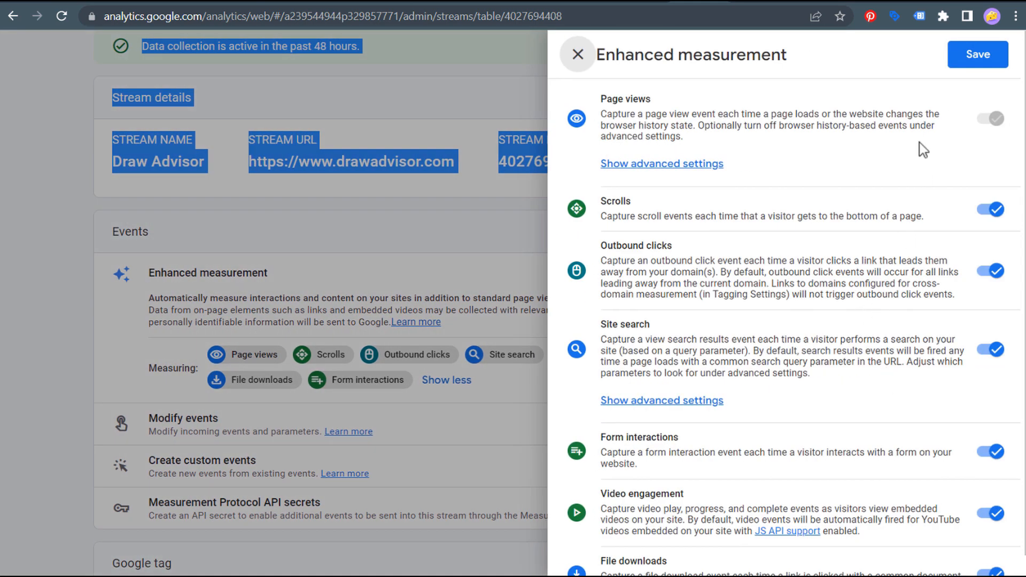
pyautogui.scroll(-1, 911, 320)
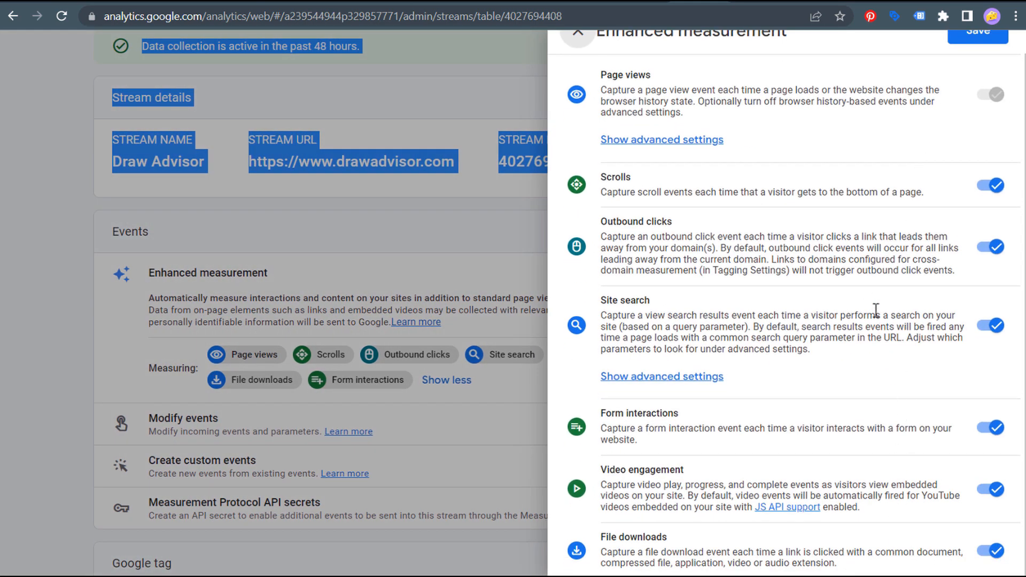
pyautogui.scroll(1, 879, 309)
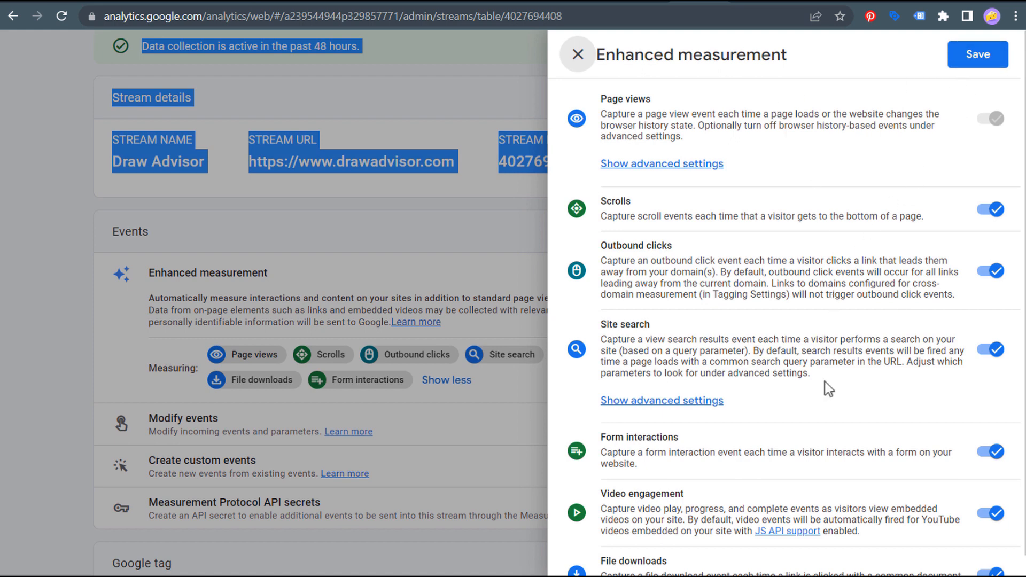
pyautogui.moveTo(606, 437); pyautogui.dragTo(708, 468)
pyautogui.click(706, 462)
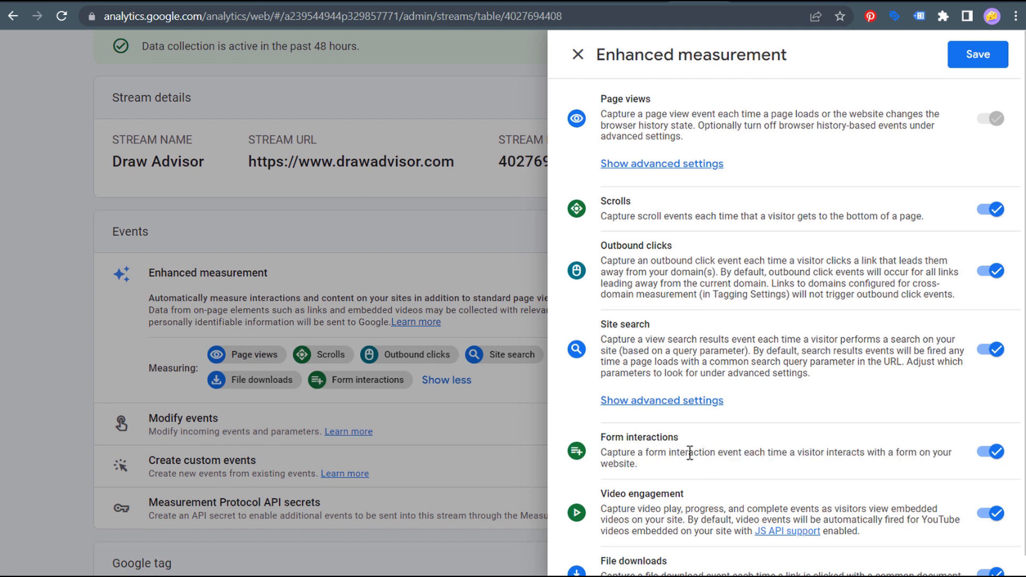
pyautogui.moveTo(599, 435); pyautogui.dragTo(690, 474)
pyautogui.click(706, 474)
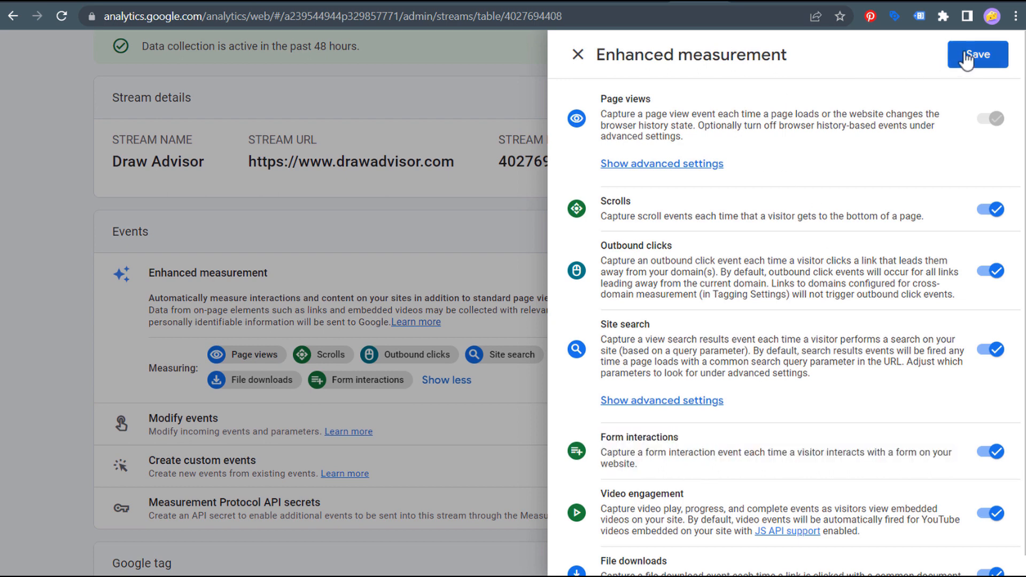
pyautogui.click(971, 59)
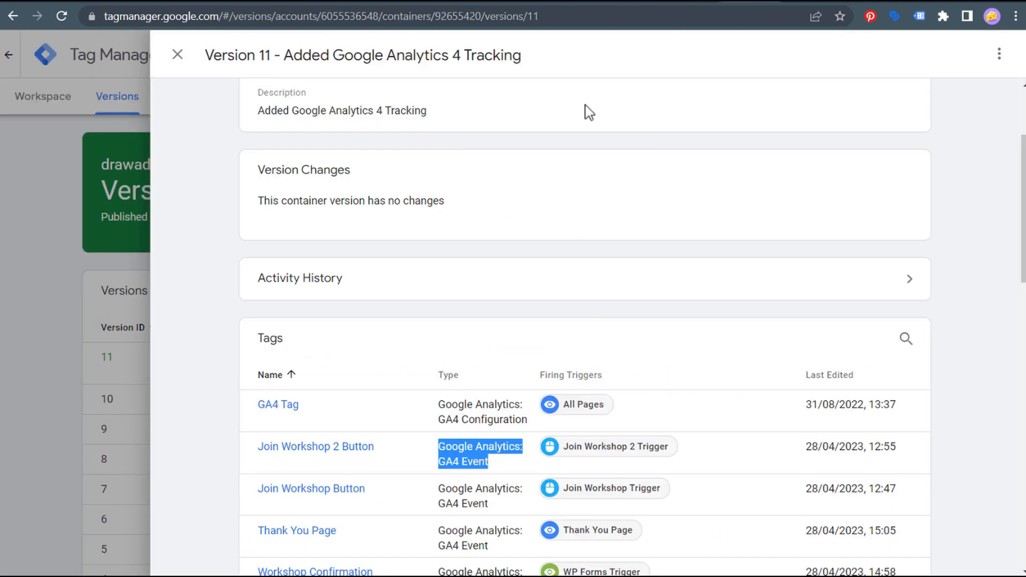
# - Close the Version 11 and web stream panels to return to the workspace overview
pyautogui.click(179, 57)
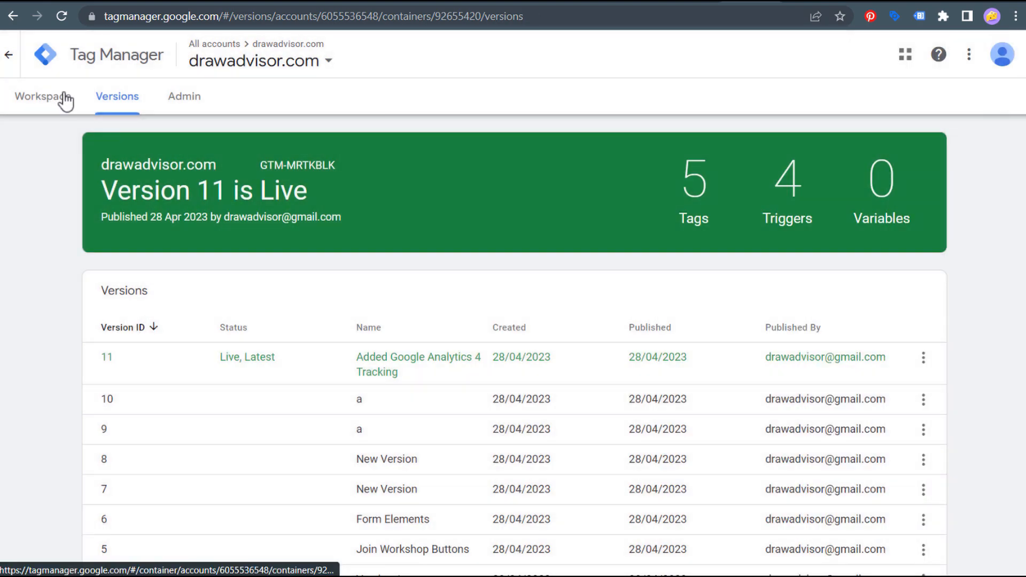
pyautogui.click(57, 106)
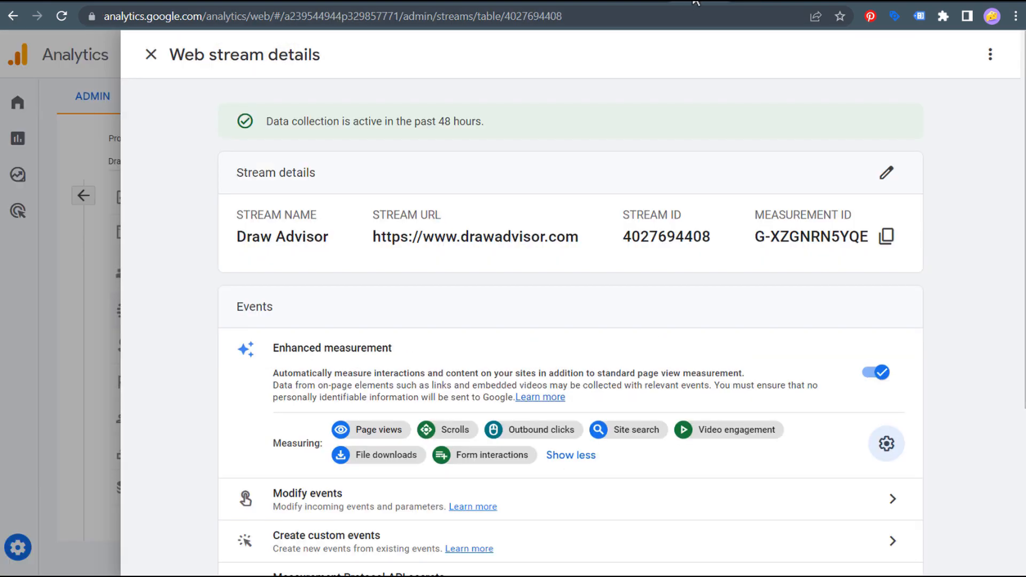
pyautogui.click(151, 55)
pyautogui.click(85, 197)
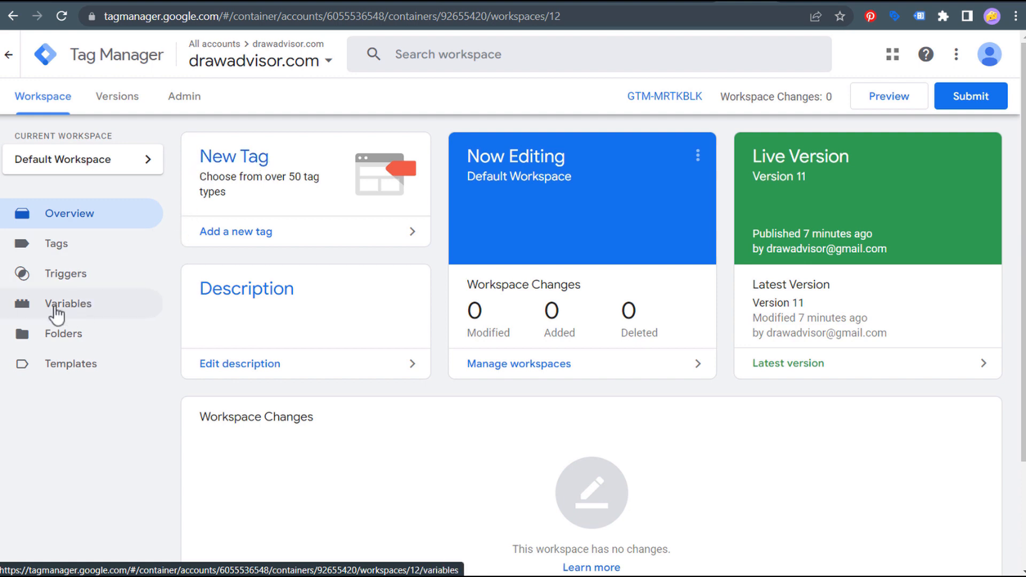
# - Review the Built-In Variables configuration to confirm Click, Form and Event variables are enabled
pyautogui.click(72, 314)
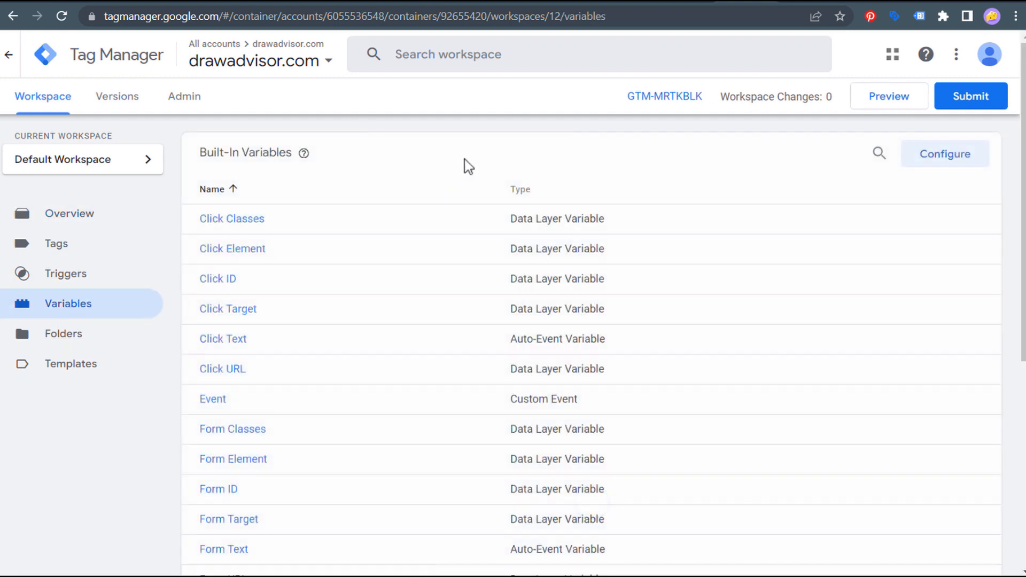
pyautogui.moveTo(201, 161); pyautogui.dragTo(423, 156)
pyautogui.click(430, 155)
pyautogui.click(952, 158)
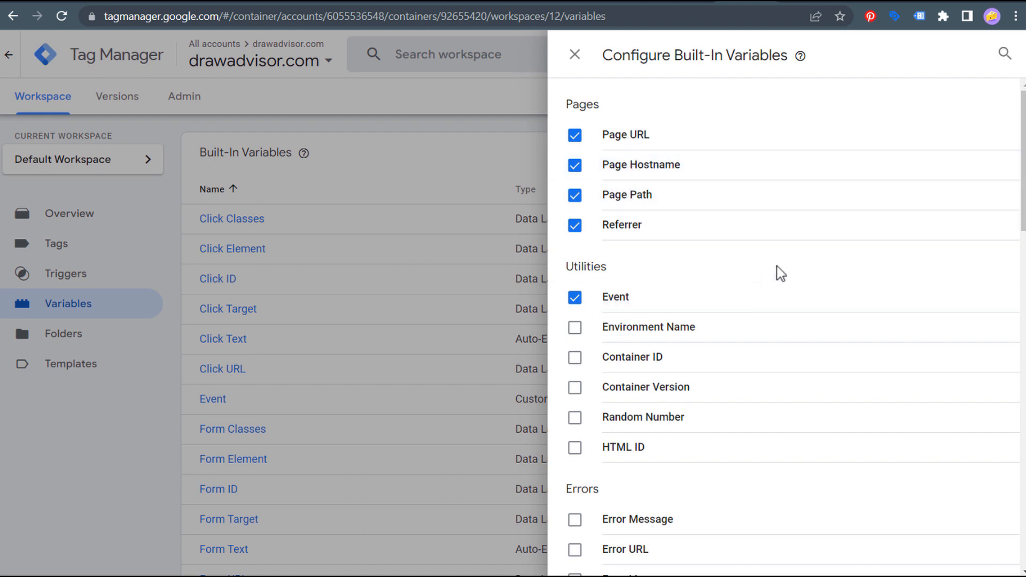
pyautogui.scroll(-8, 767, 274)
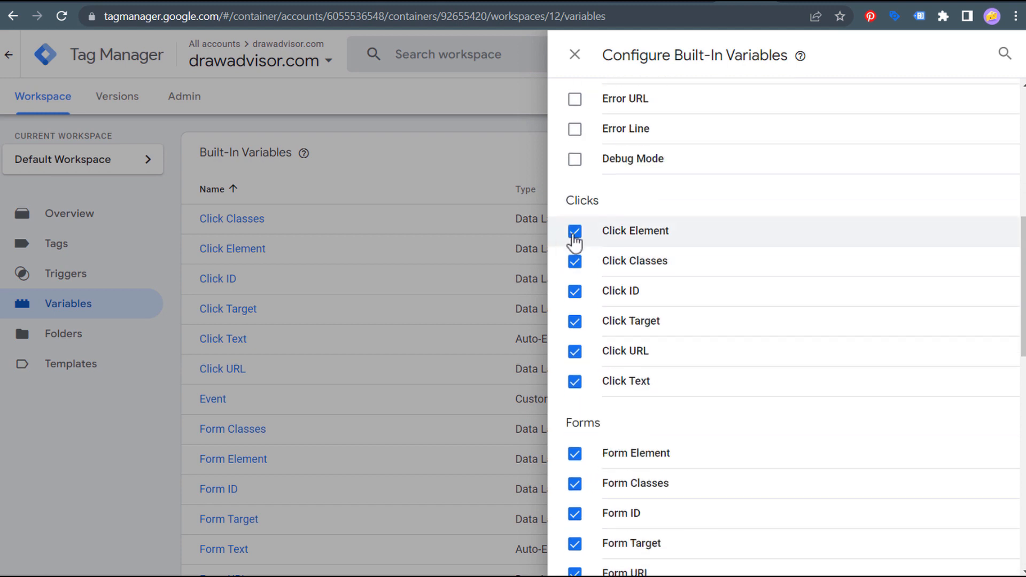
pyautogui.scroll(-3, 578, 377)
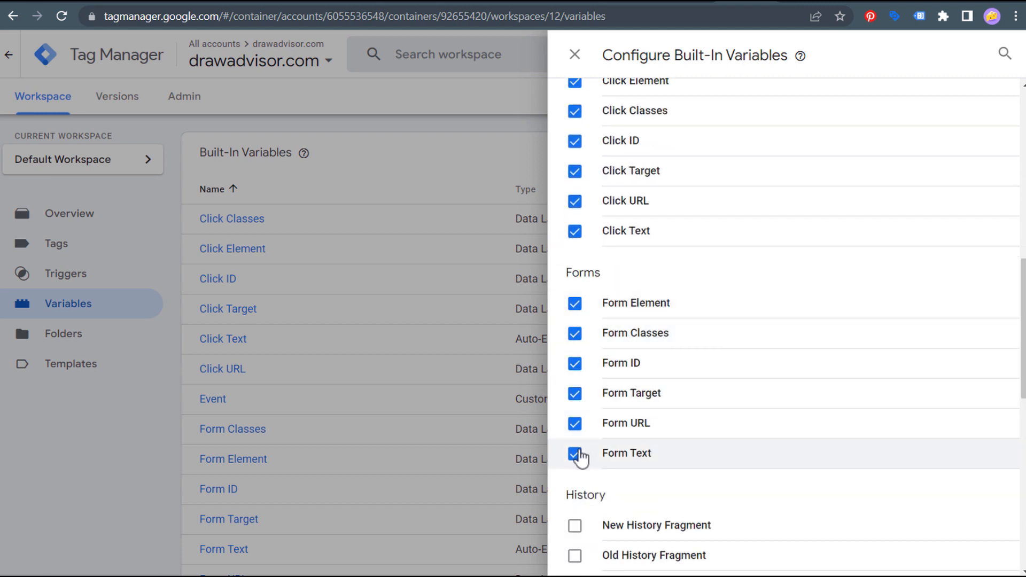
pyautogui.click(575, 56)
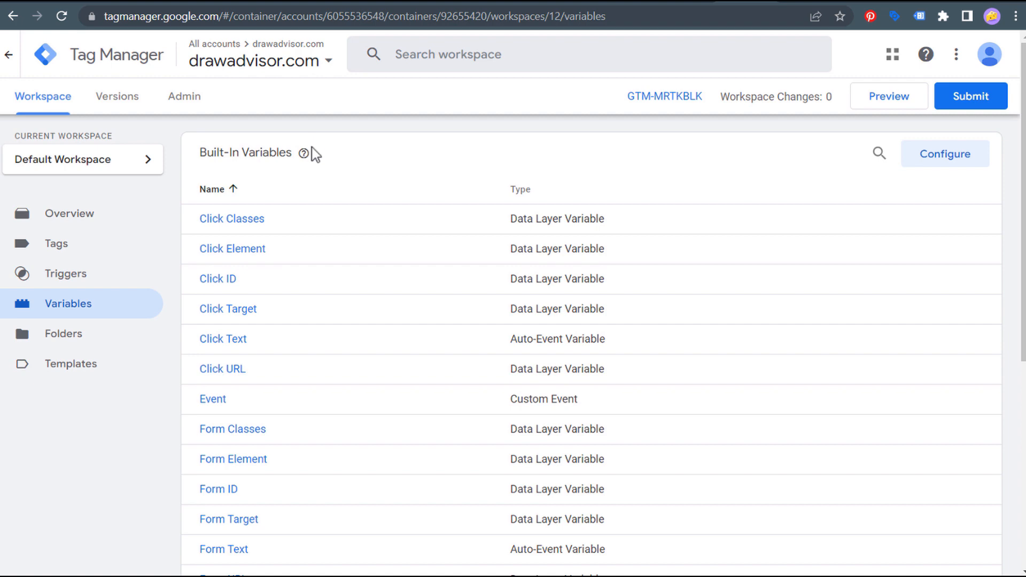
pyautogui.click(85, 246)
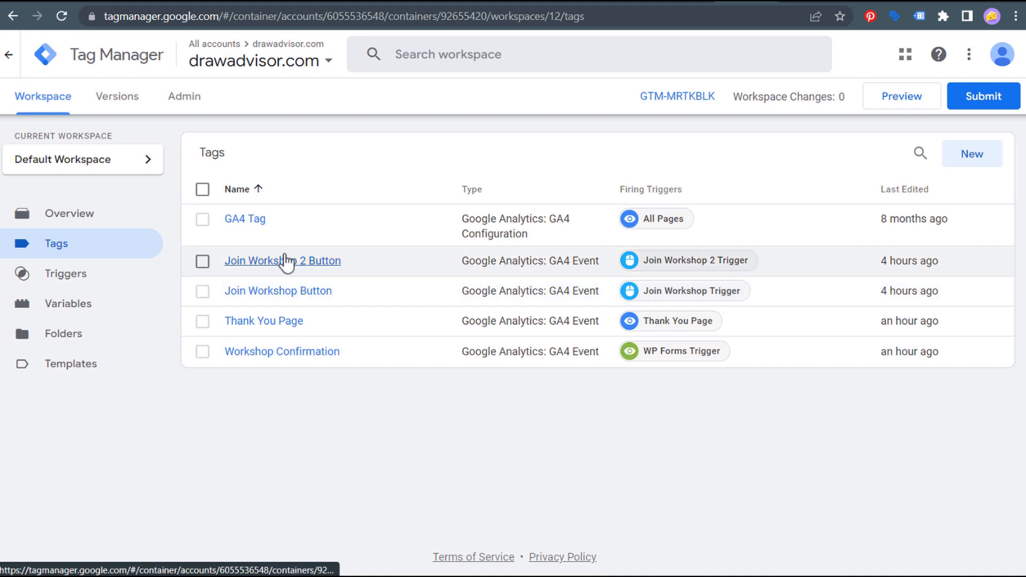
# - Add a new tag named 'Join Workshop Example' from the workspace overview and open its tag type choices
pyautogui.click(39, 99)
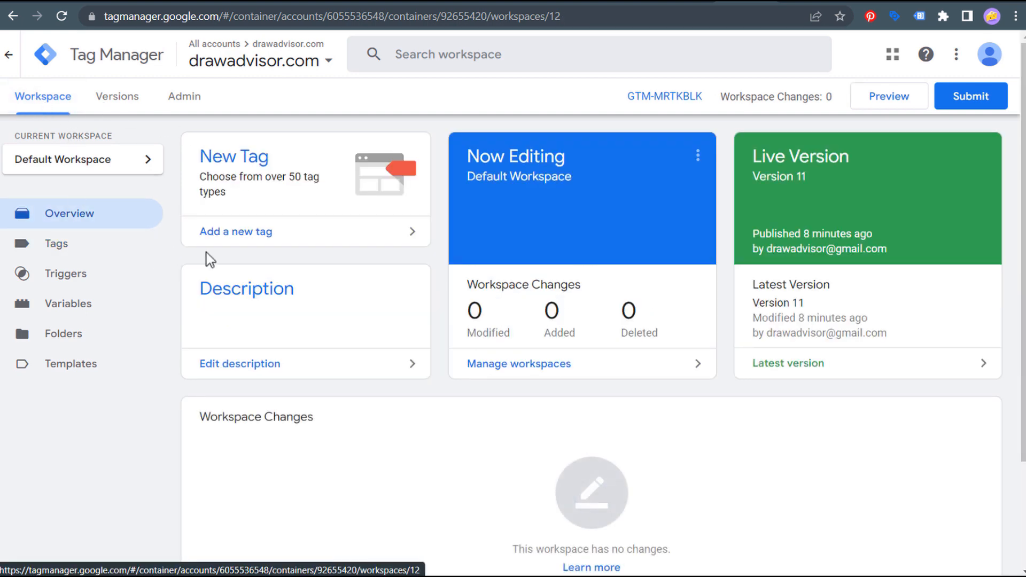
pyautogui.click(285, 244)
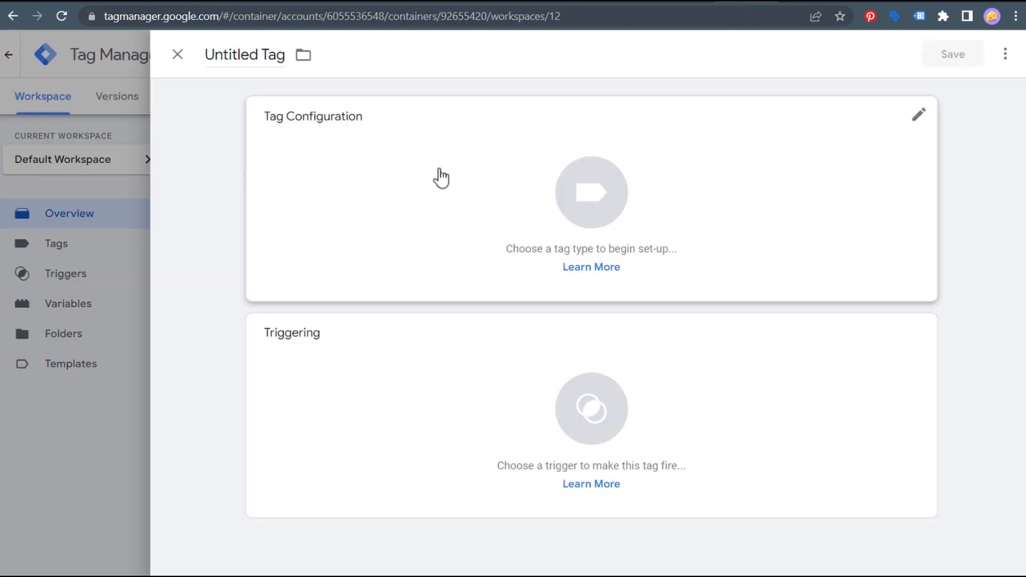
pyautogui.click(252, 54)
pyautogui.write('J')
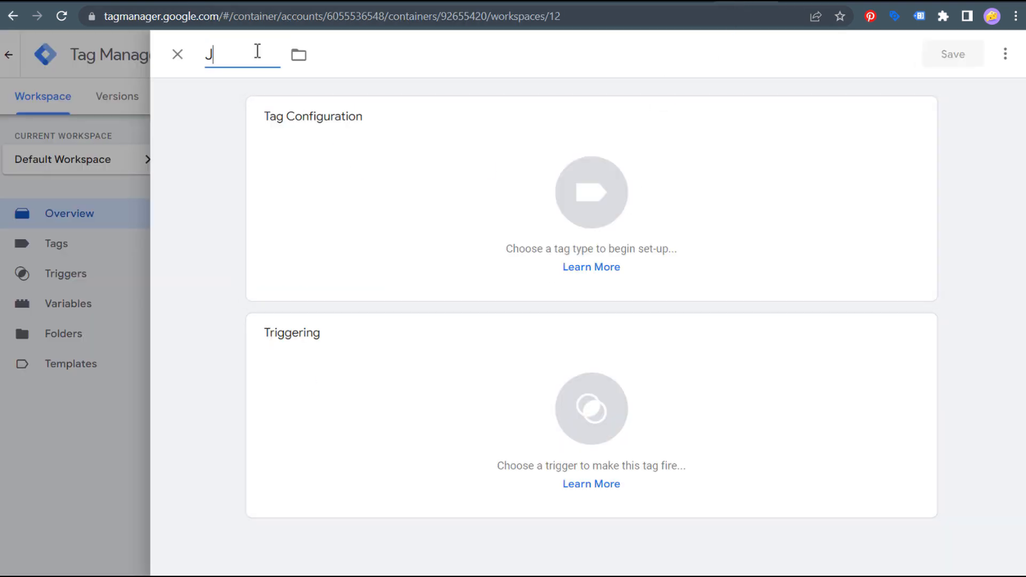
pyautogui.write('oin Workshop Example')
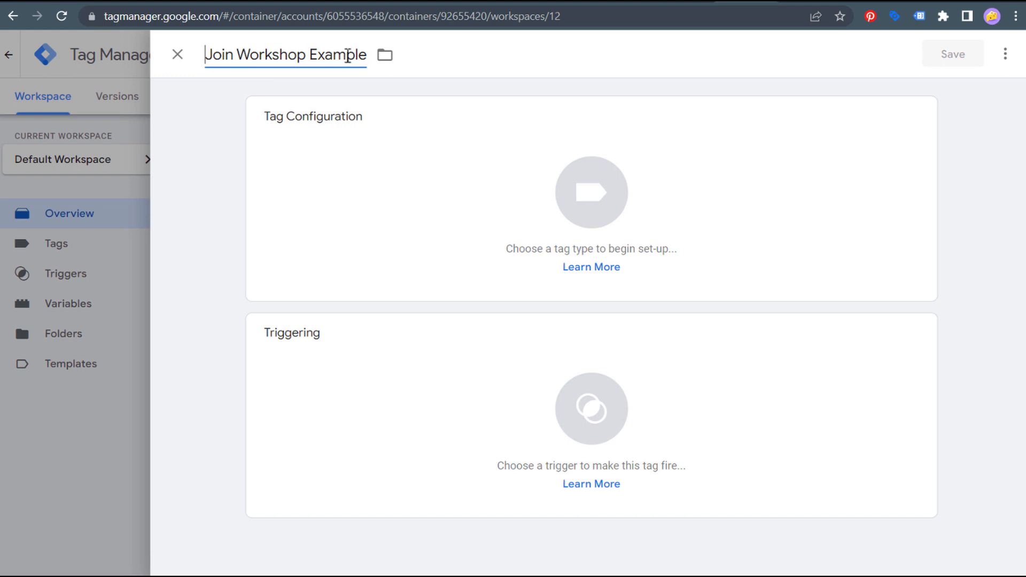
pyautogui.click(414, 184)
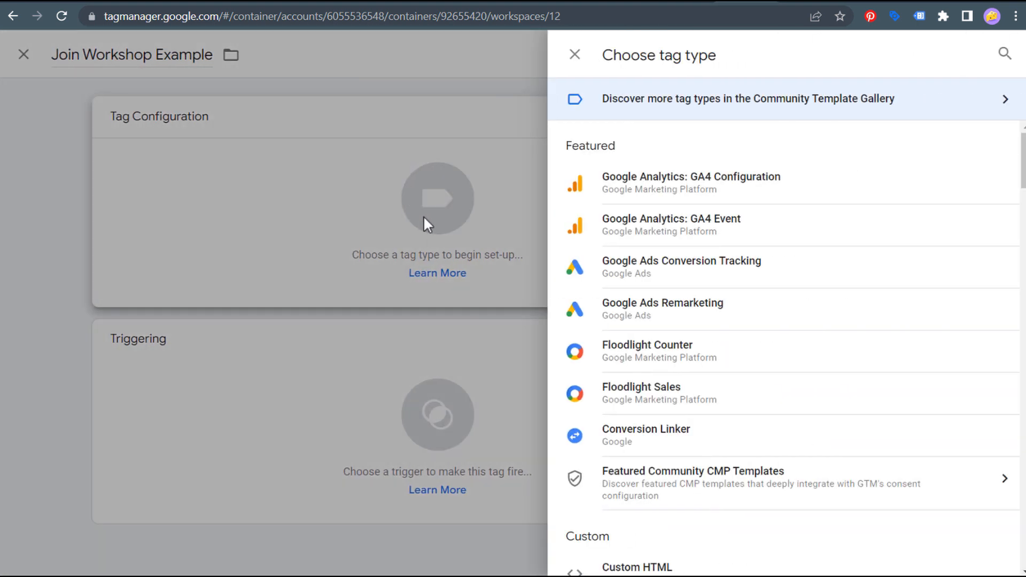
# - Make the tag a GA4 Event that uses GA4 Tag as its configuration tag
pyautogui.click(780, 229)
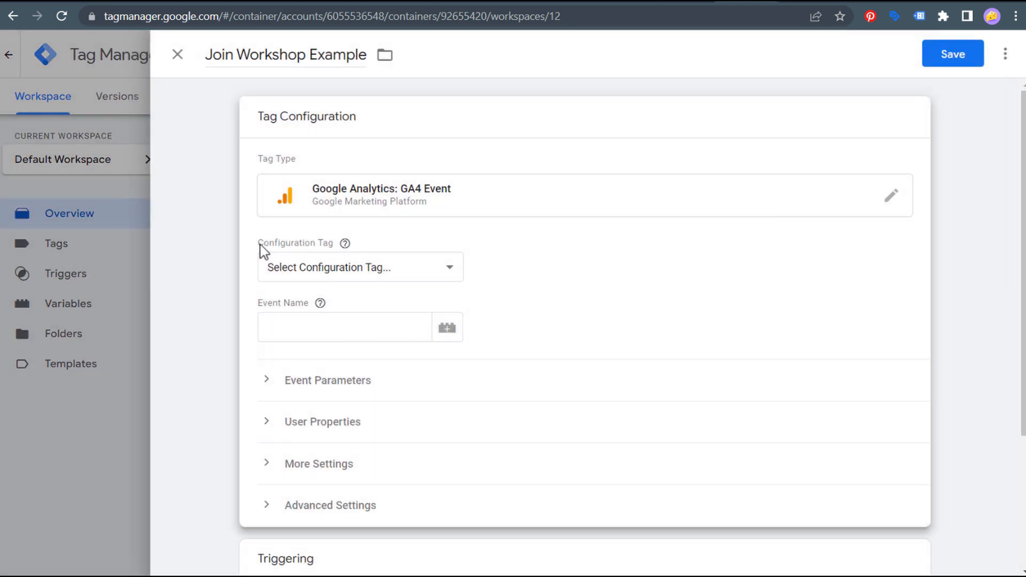
pyautogui.moveTo(345, 244)
pyautogui.click(306, 269)
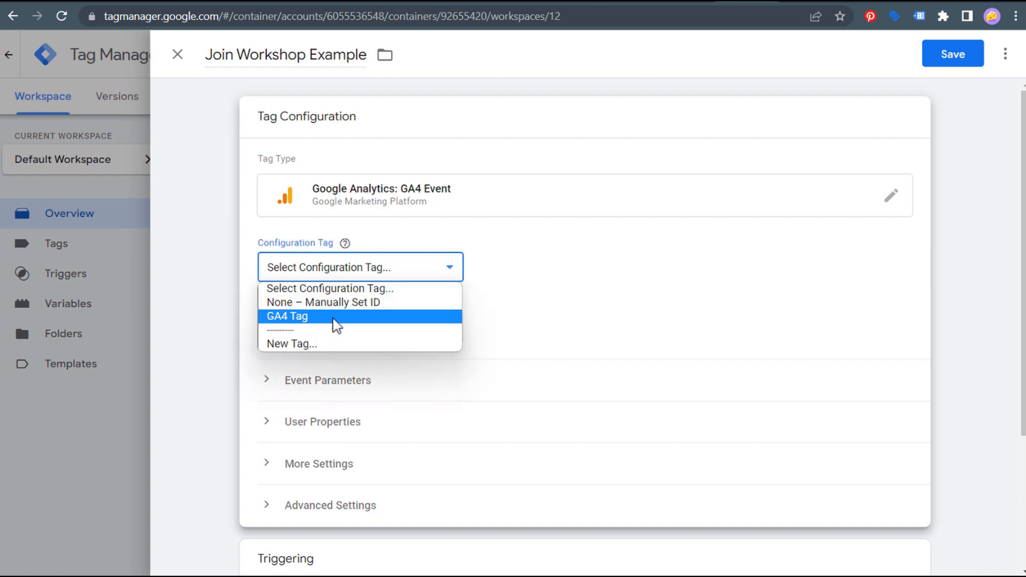
pyautogui.click(297, 318)
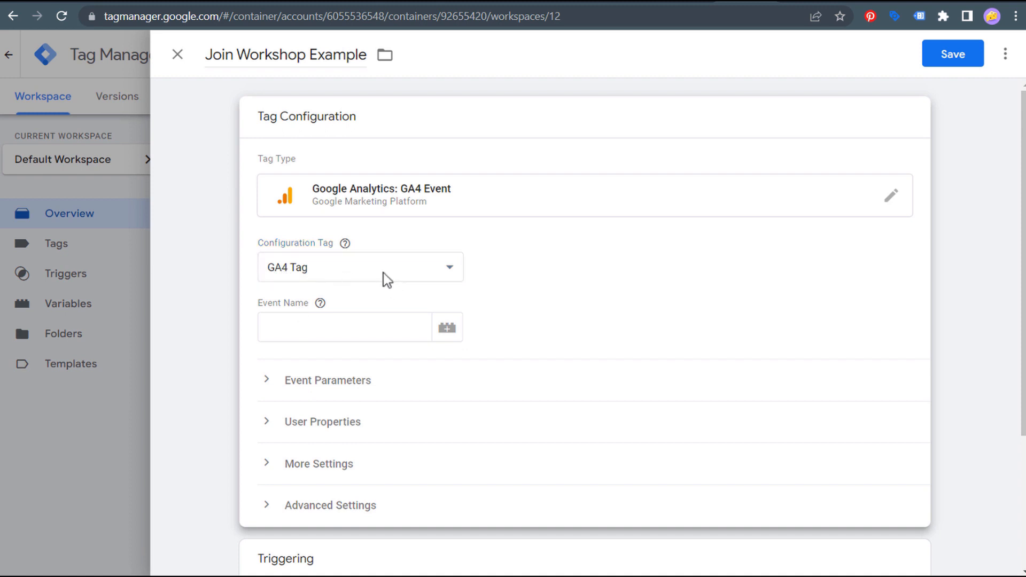
pyautogui.click(366, 269)
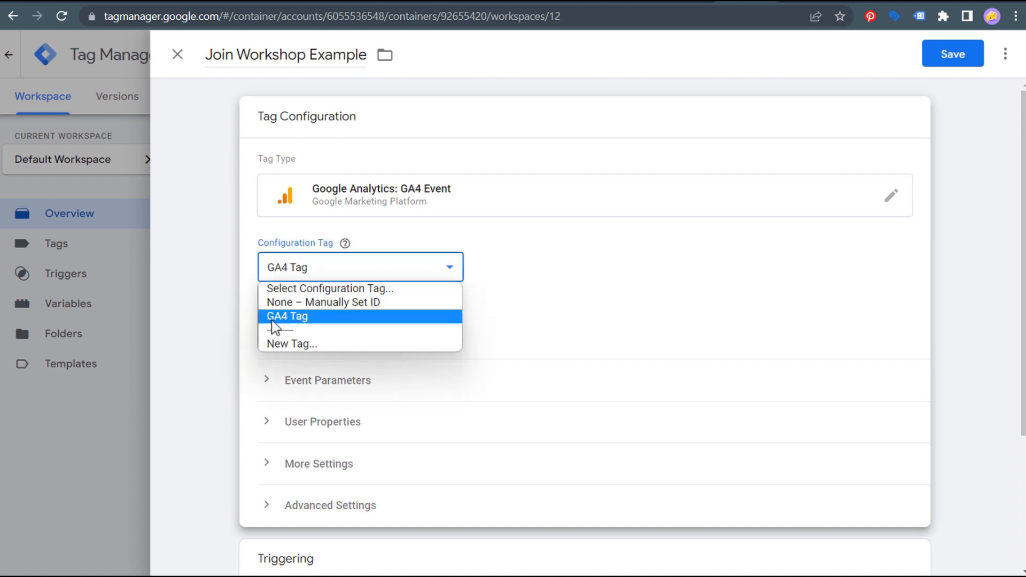
pyautogui.click(337, 303)
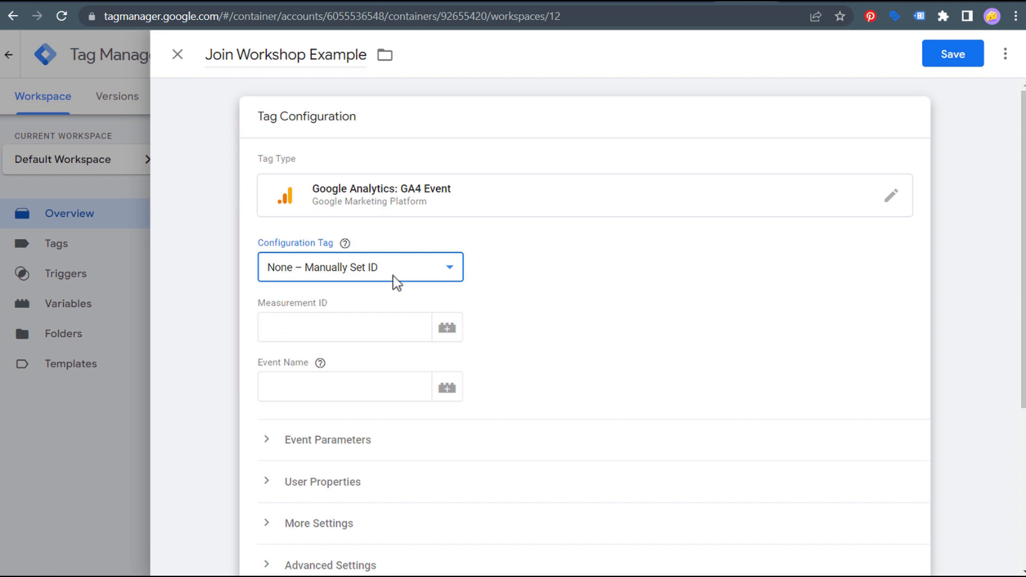
pyautogui.click(431, 273)
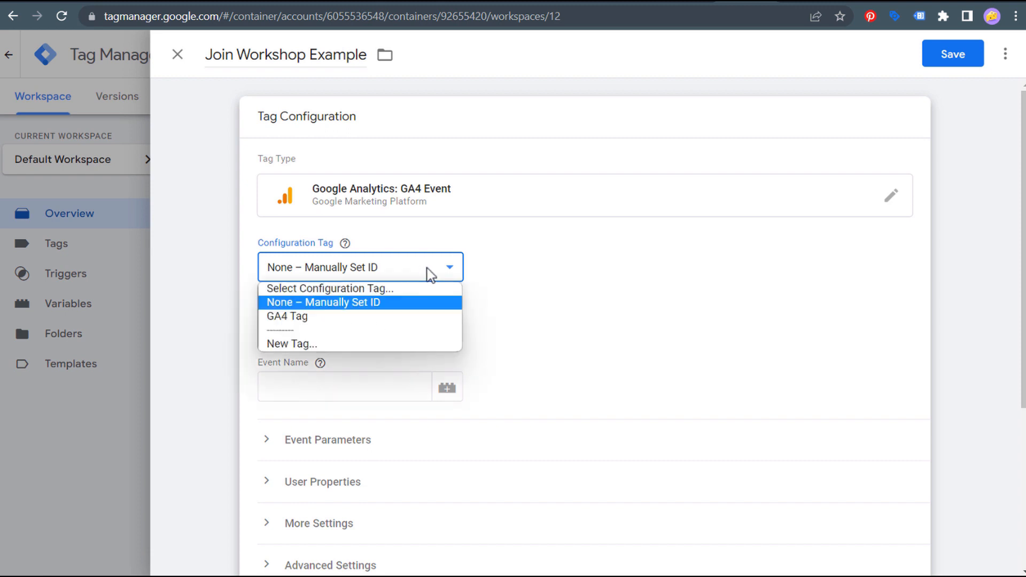
pyautogui.click(312, 318)
# - Set the event name to join_workshop_example and open the trigger choices
pyautogui.click(294, 332)
pyautogui.click(302, 330)
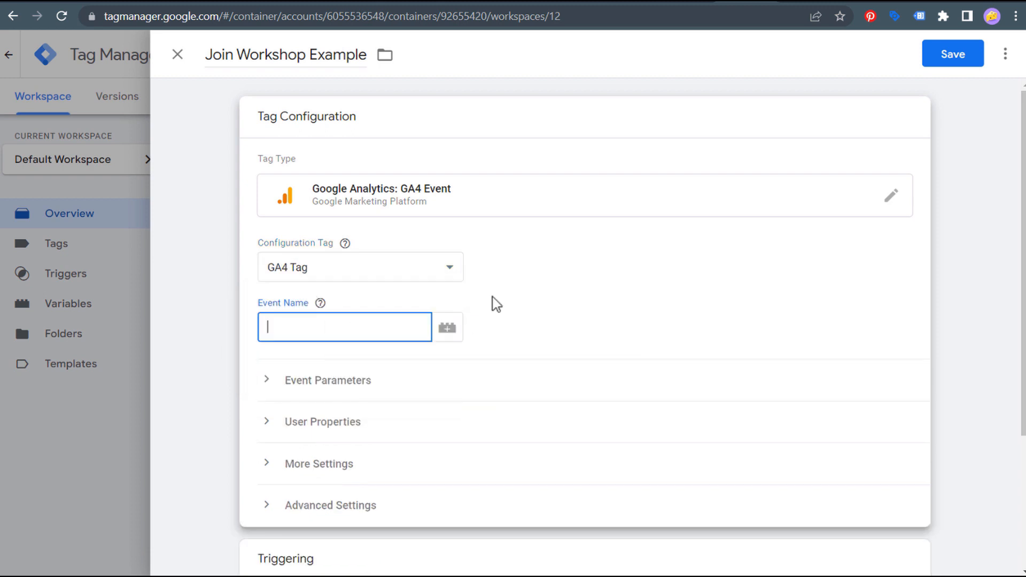
pyautogui.write('join_workshop_example')
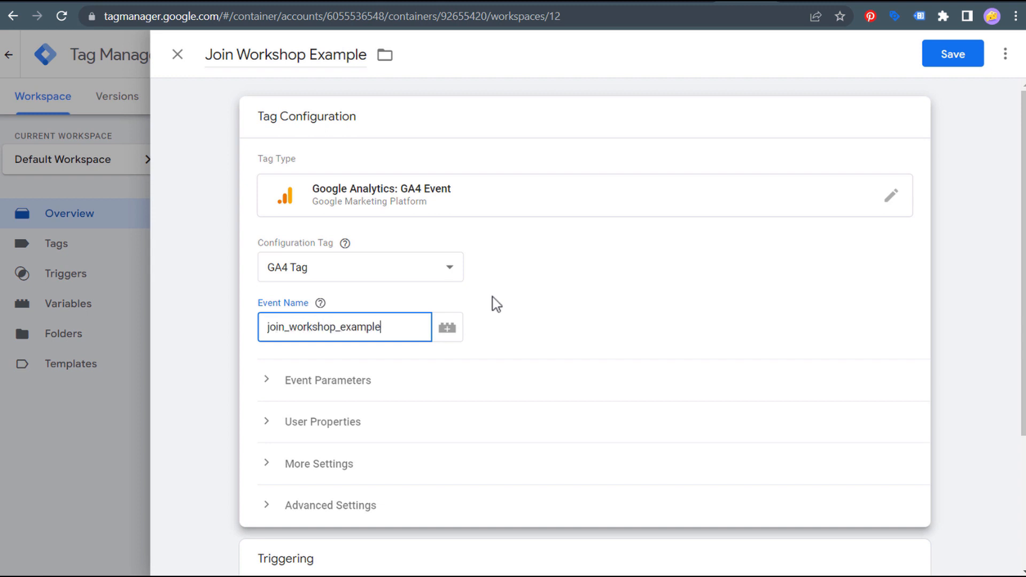
pyautogui.click(546, 314)
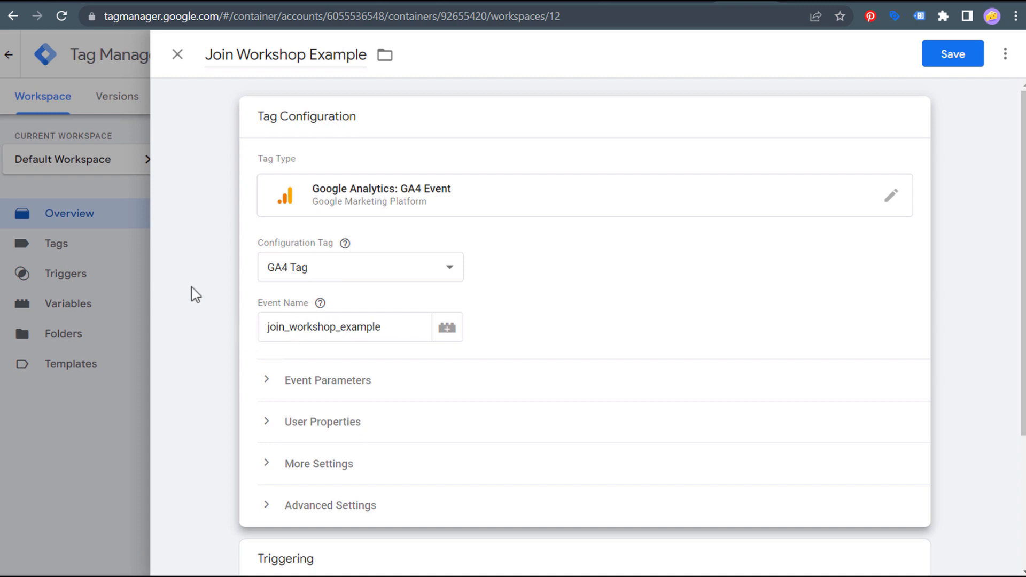
pyautogui.scroll(-4, 194, 261)
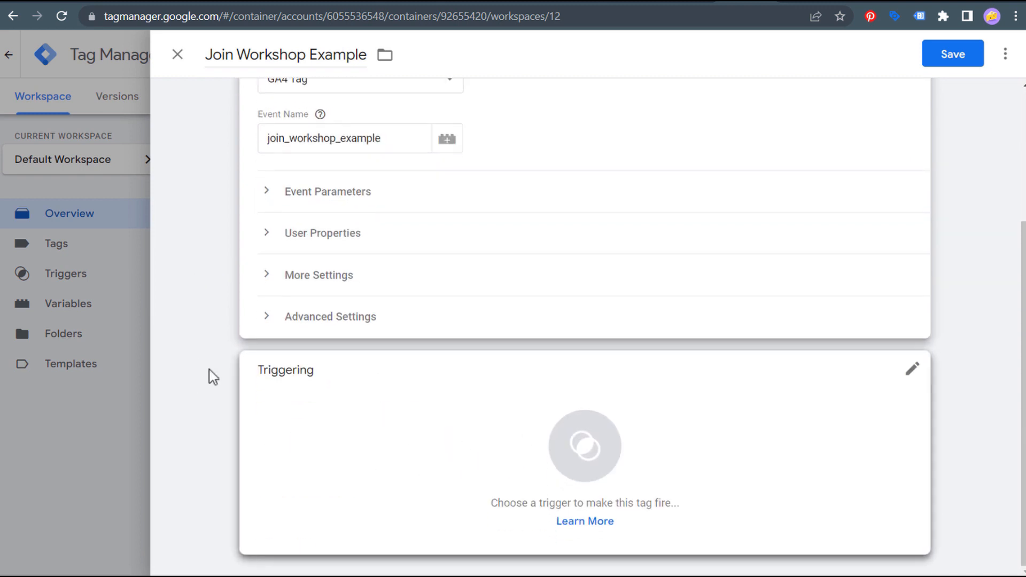
pyautogui.scroll(2, 386, 222)
pyautogui.click(335, 215)
pyautogui.scroll(-2, 211, 288)
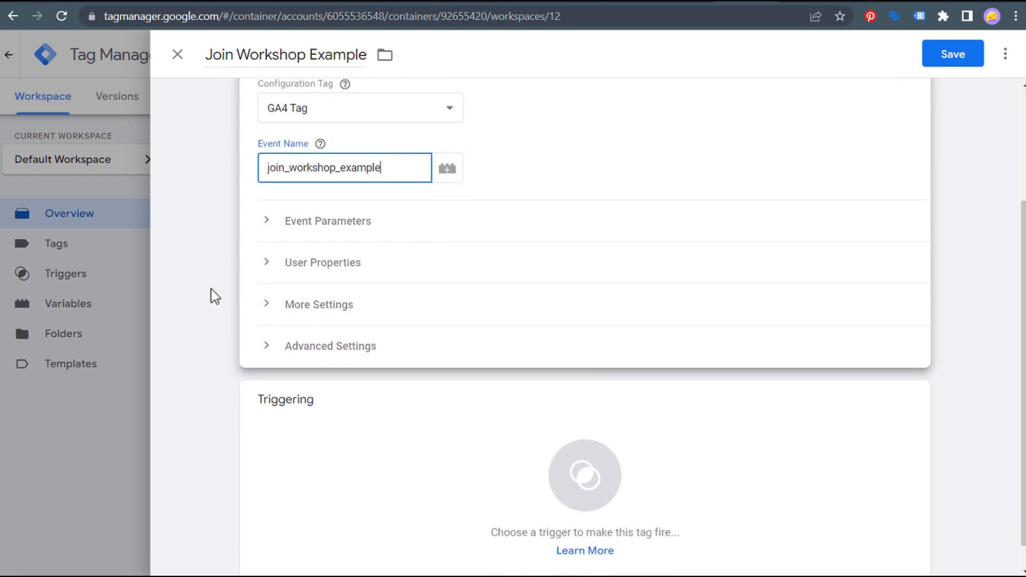
pyautogui.click(480, 425)
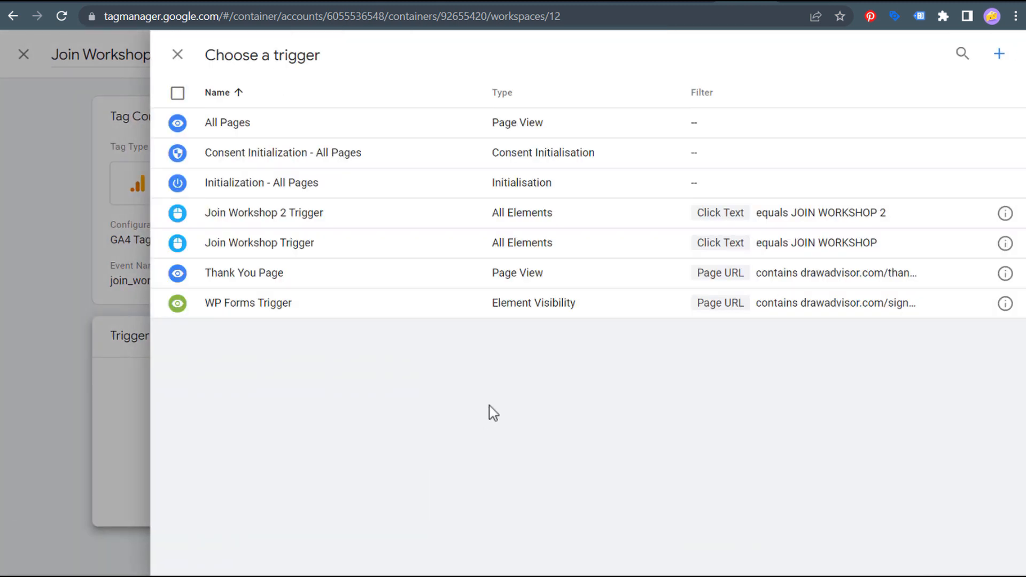
# - Create a trigger named 'Join Workshop Example Trigger' with type Click - All Elements
pyautogui.click(999, 53)
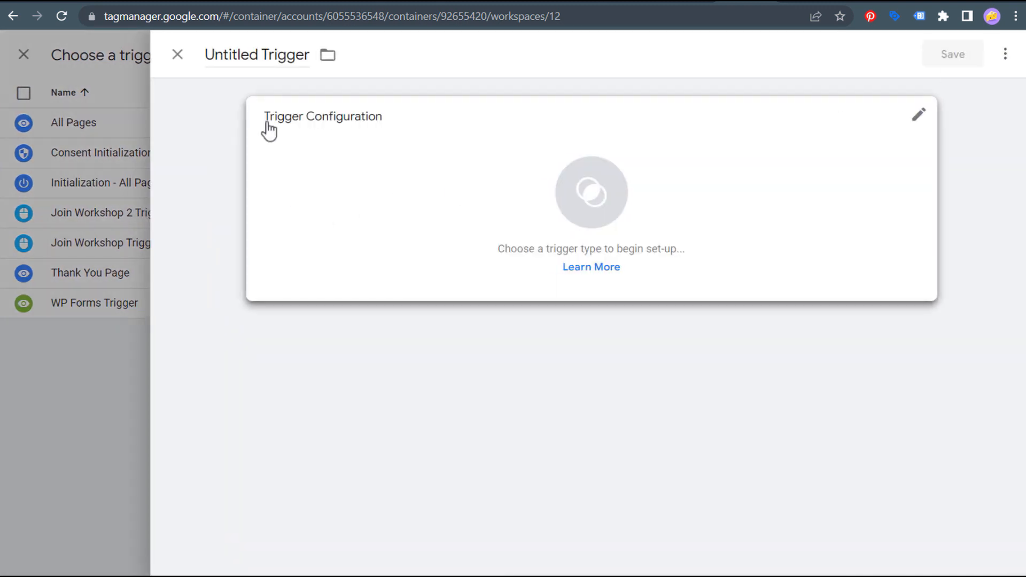
pyautogui.tripleClick(243, 56)
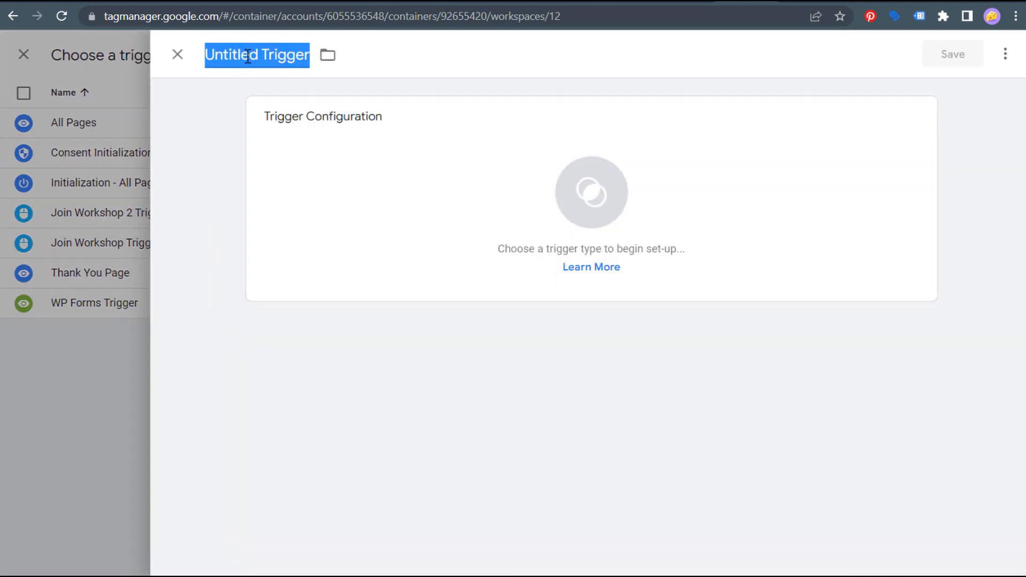
pyautogui.write('Join Wo')
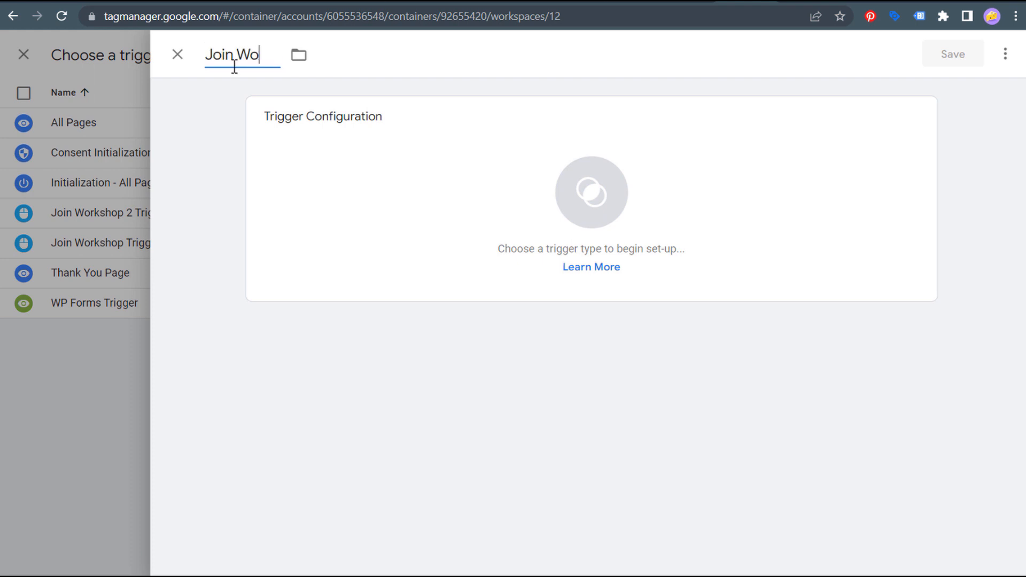
pyautogui.write('rkshop')
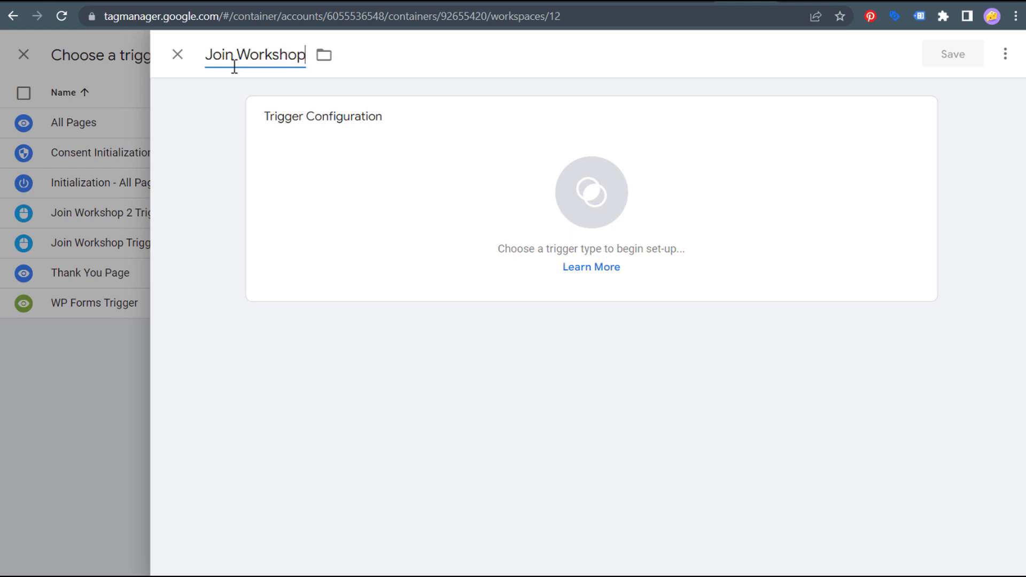
pyautogui.write(' Example Trigger')
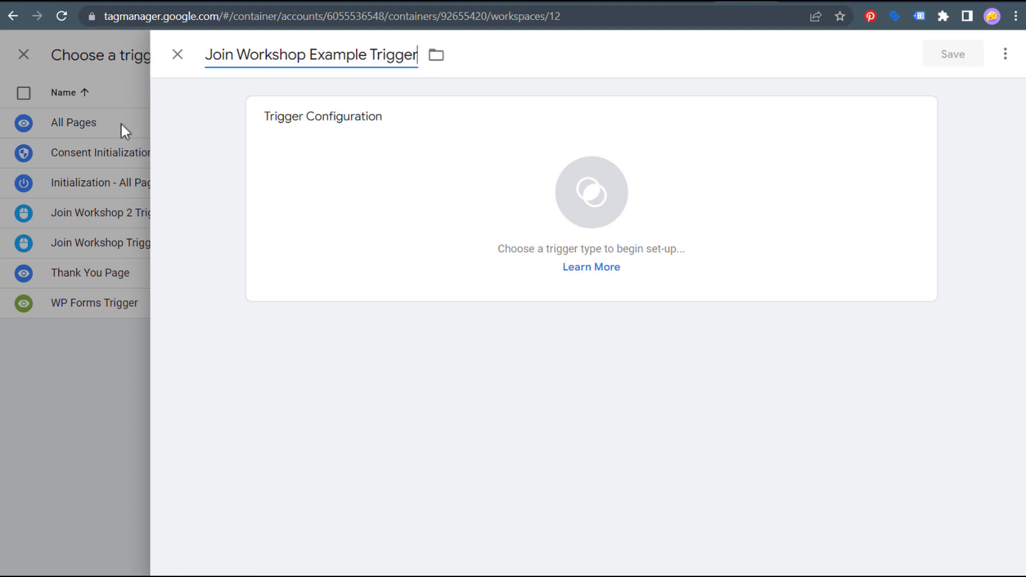
pyautogui.click(167, 188)
pyautogui.click(455, 163)
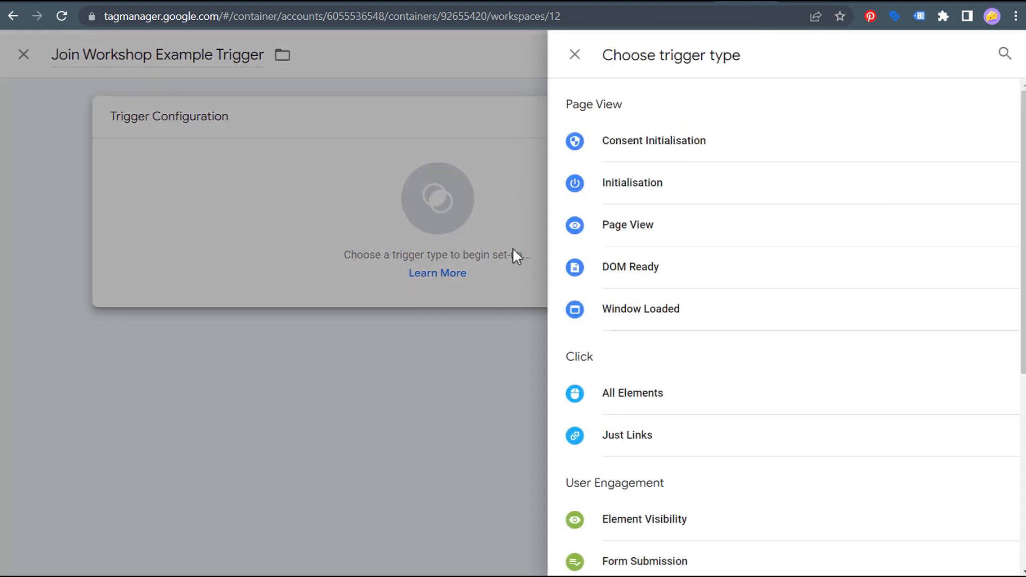
pyautogui.click(637, 397)
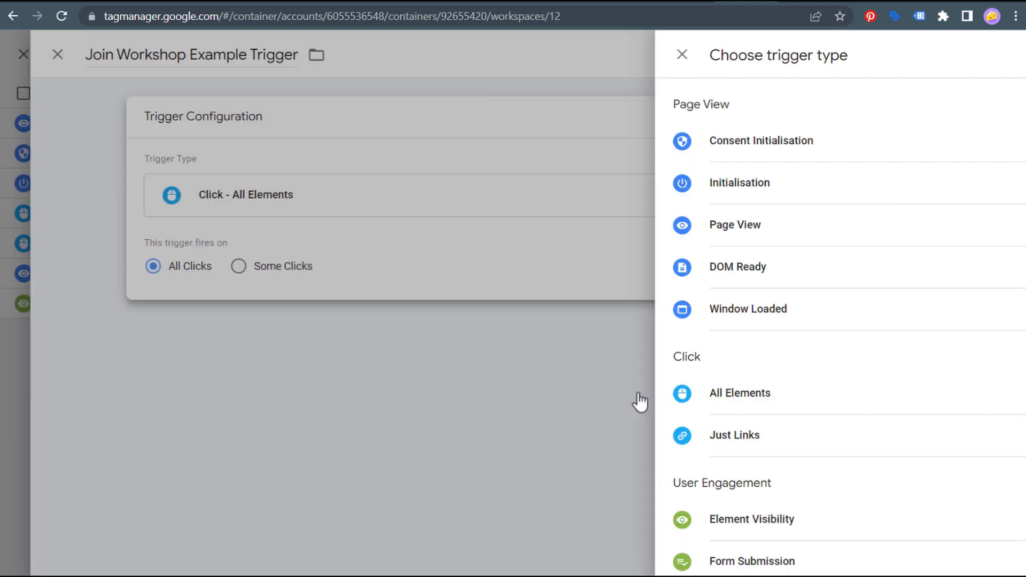
# - Limit the trigger to Some Clicks with the condition Click Text equals
pyautogui.click(403, 275)
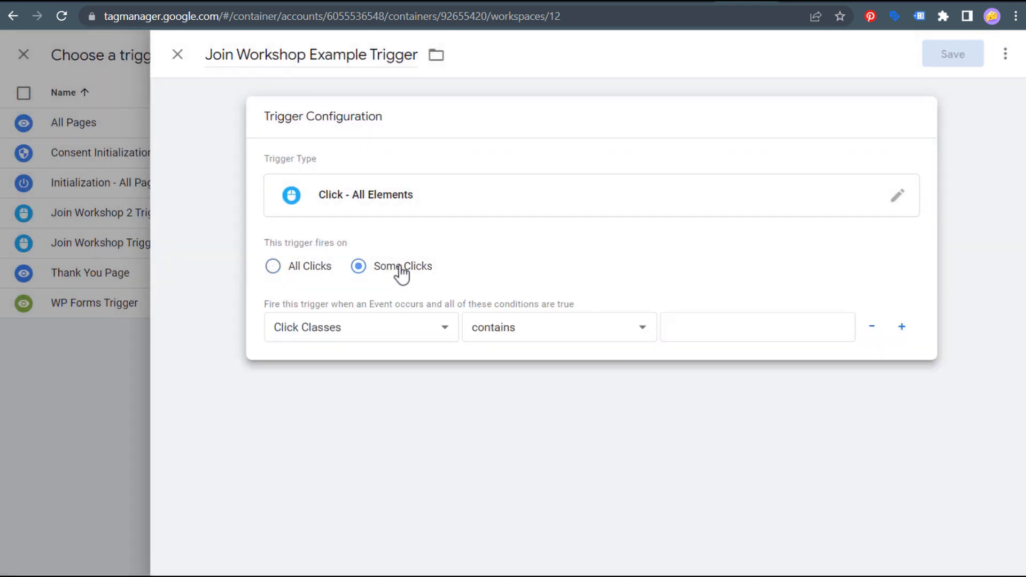
pyautogui.click(446, 337)
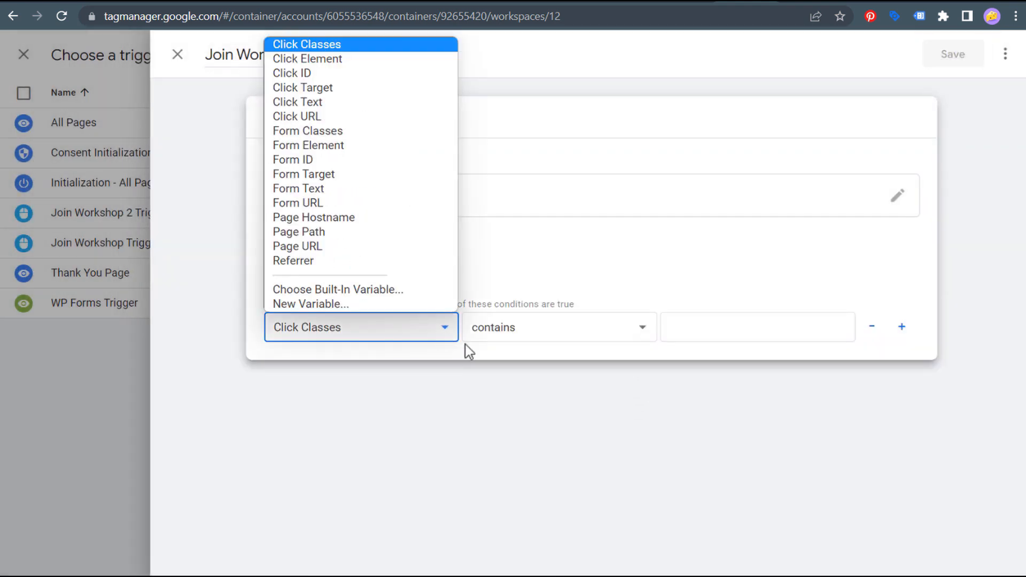
pyautogui.click(356, 105)
pyautogui.click(590, 329)
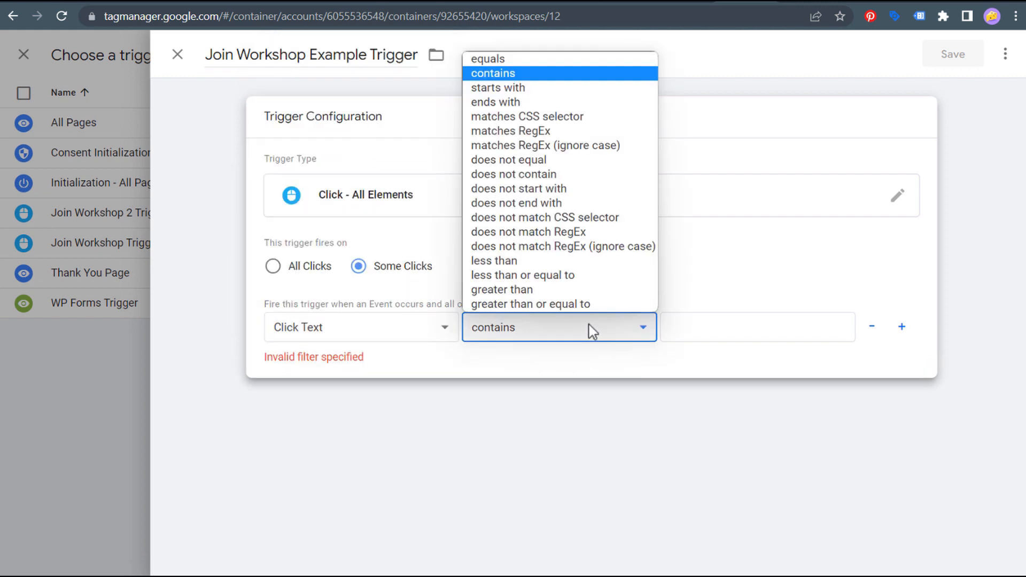
pyautogui.click(527, 60)
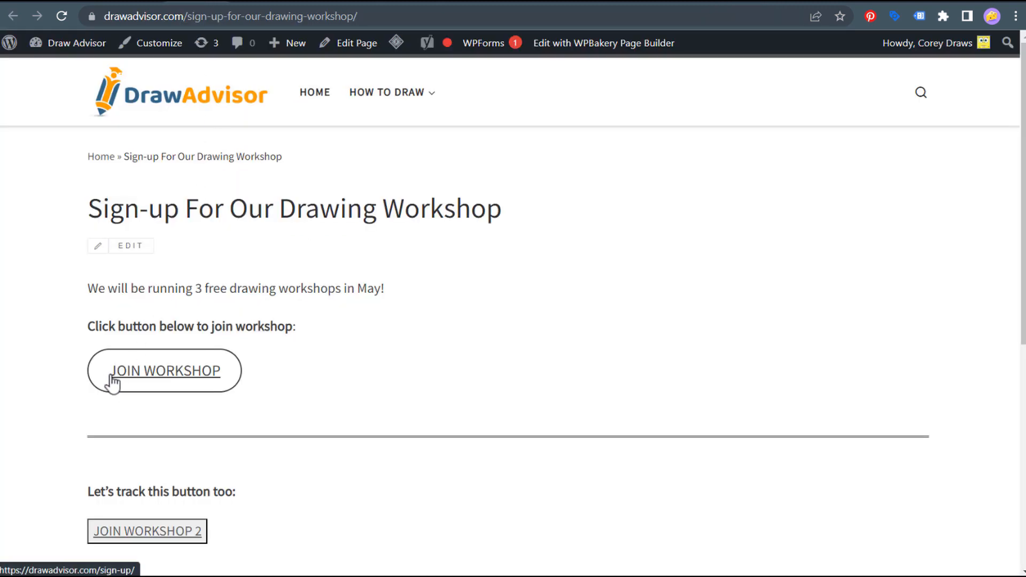
# - Return from a stray DocuSign page and enter JOIN WORKSHOP as the condition value
pyautogui.click(222, 382)
pyautogui.click(14, 16)
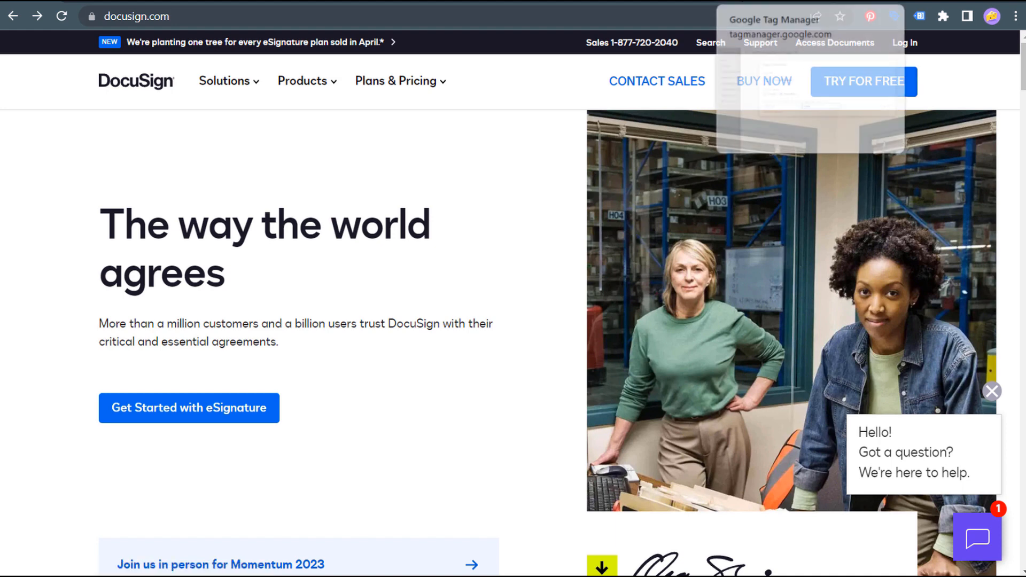
pyautogui.click(724, 3)
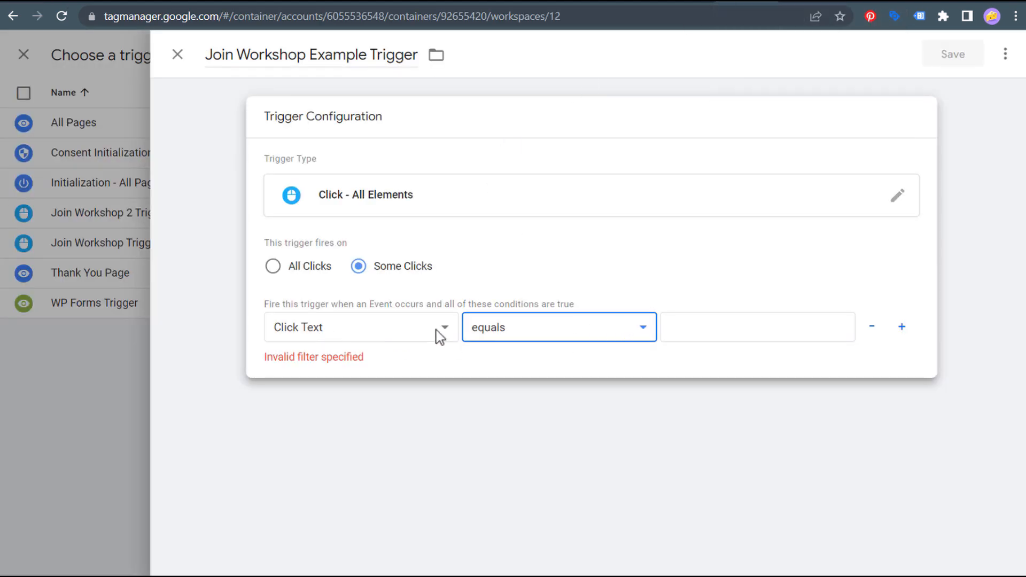
pyautogui.click(701, 329)
pyautogui.write('JOI')
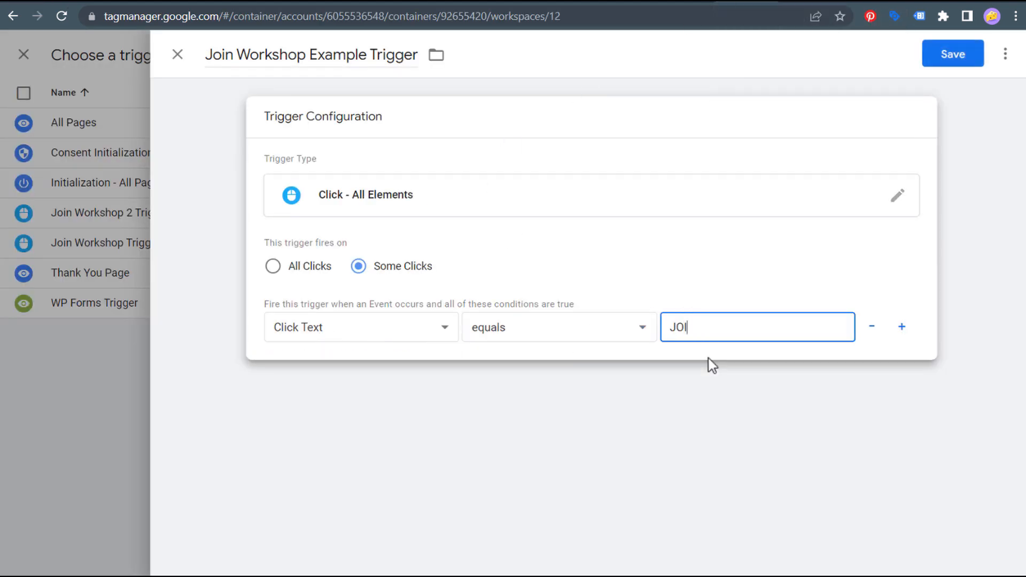
pyautogui.write('N WORKSHOP')
pyautogui.click(698, 414)
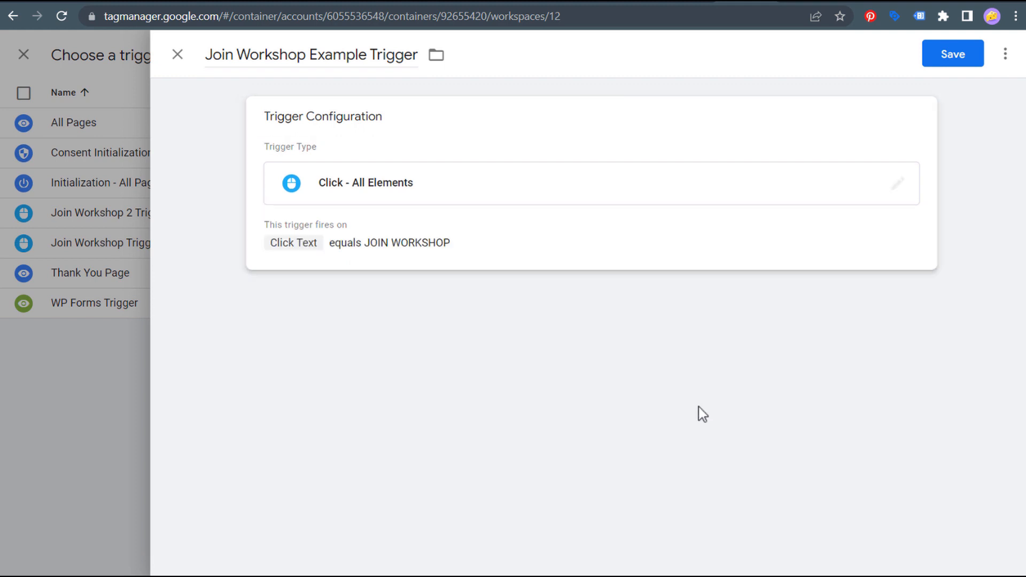
pyautogui.click(525, 243)
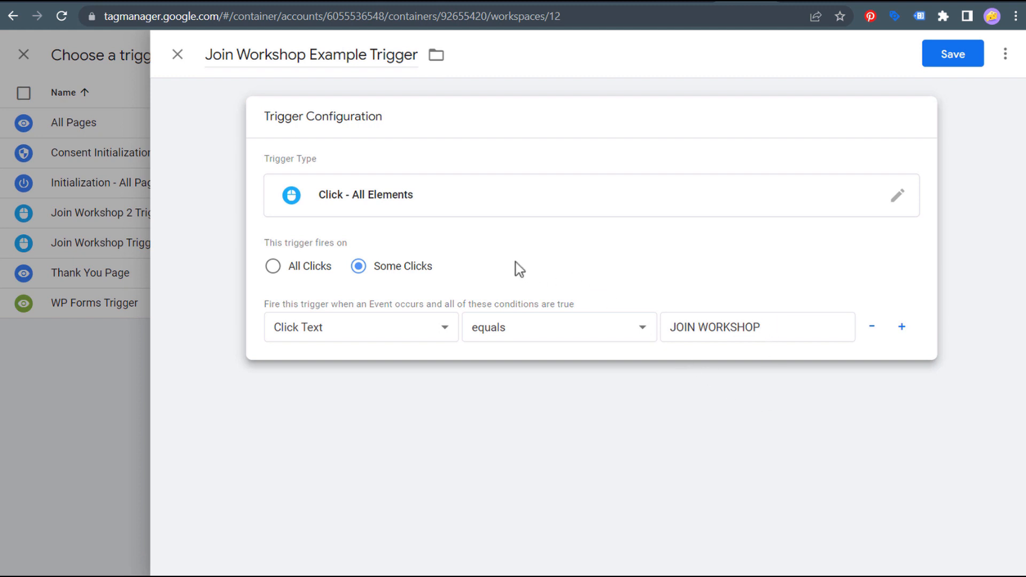
pyautogui.click(903, 327)
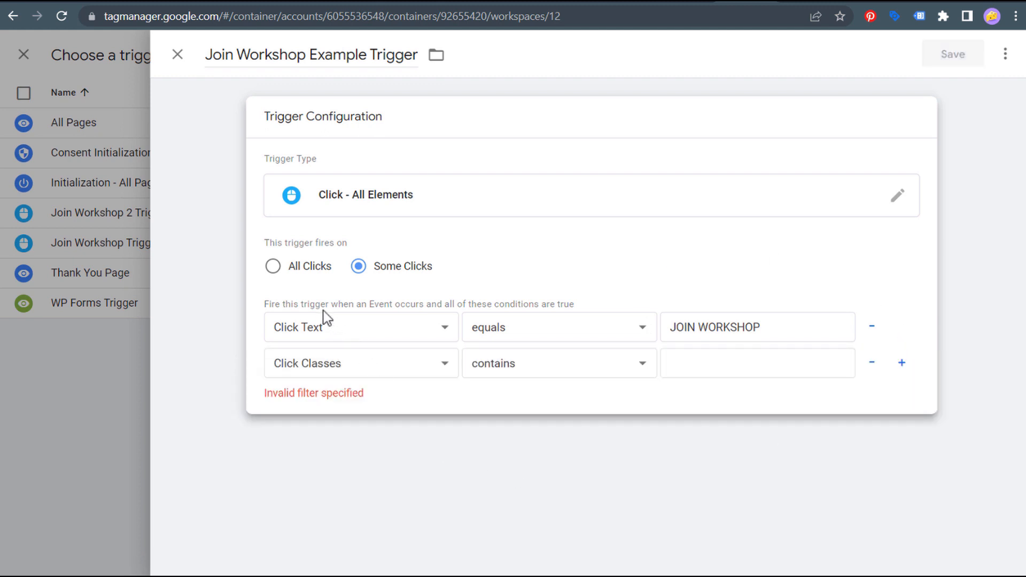
pyautogui.moveTo(316, 304); pyautogui.dragTo(547, 305)
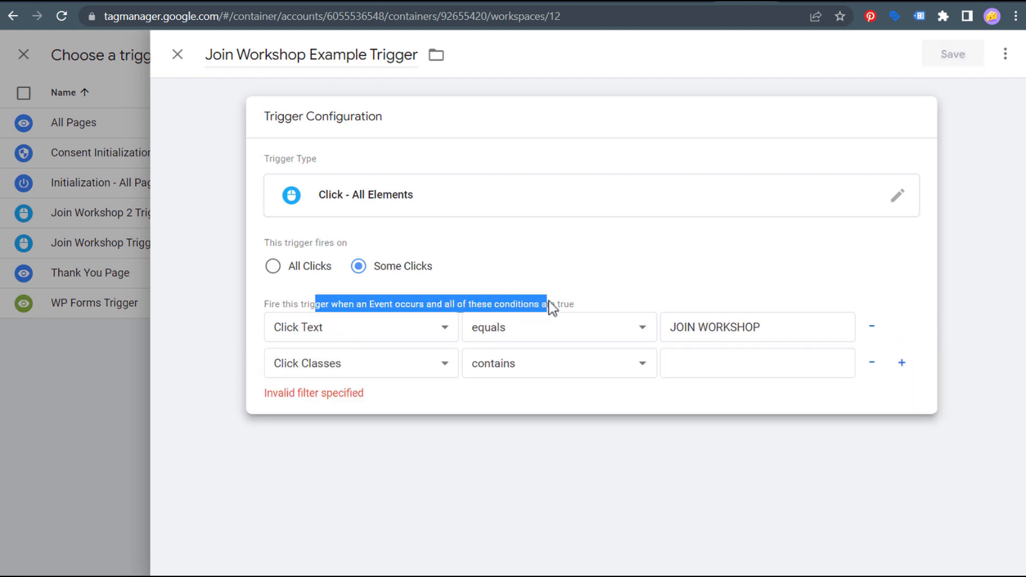
pyautogui.click(542, 303)
pyautogui.click(447, 372)
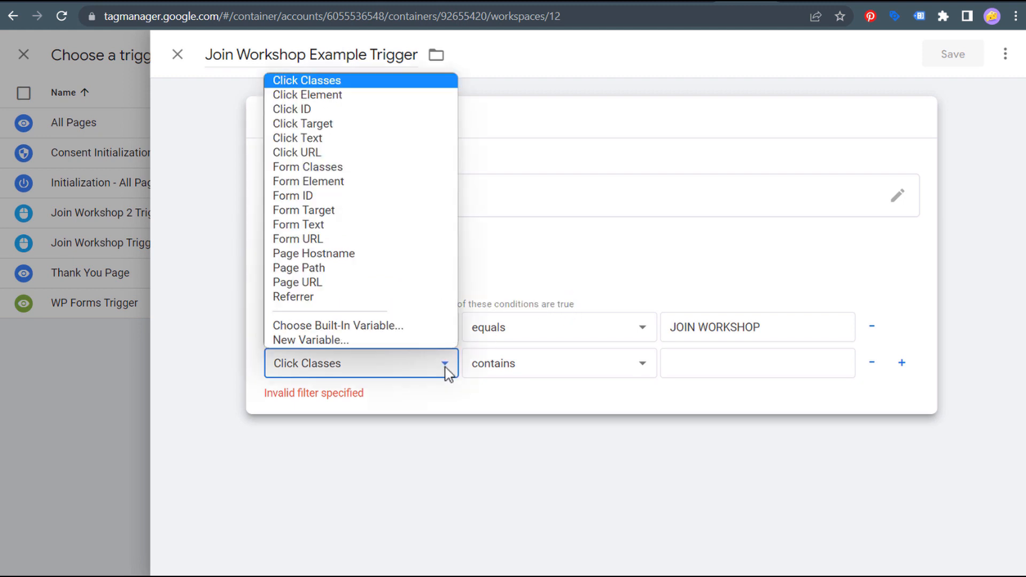
pyautogui.click(422, 276)
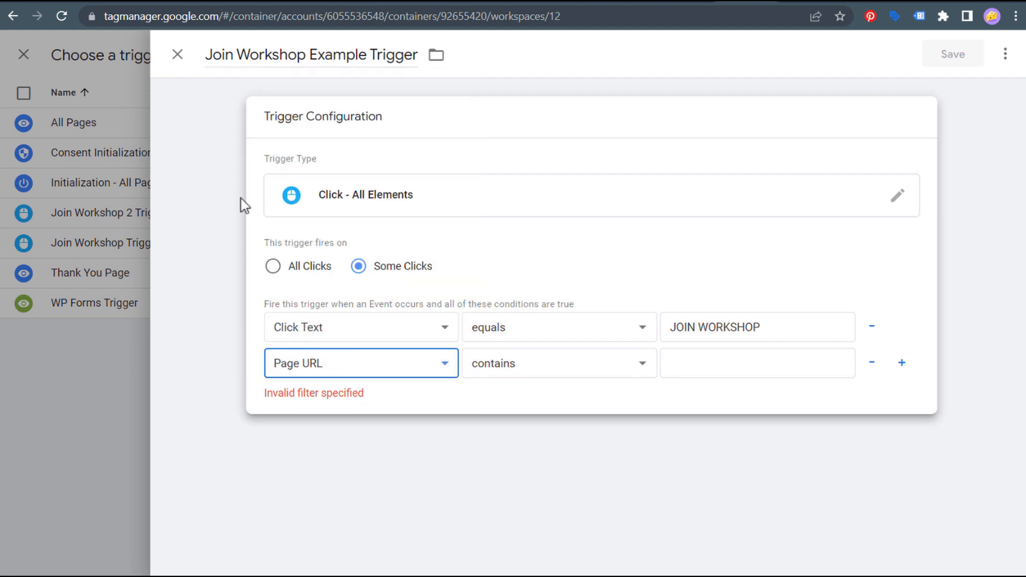
pyautogui.click(209, 2)
pyautogui.moveTo(374, 18); pyautogui.dragTo(112, 22)
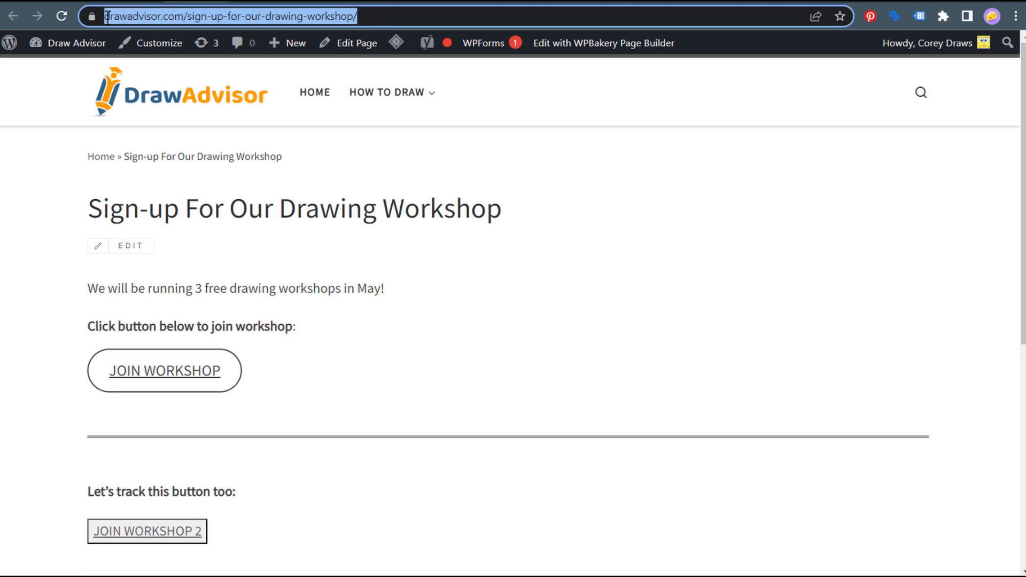
pyautogui.click(755, 2)
pyautogui.click(703, 362)
pyautogui.write('https://drawadvisor.com/sign-up-for-our-drawing-workshop/')
pyautogui.moveTo(665, 368); pyautogui.dragTo(606, 360)
pyautogui.click(725, 369)
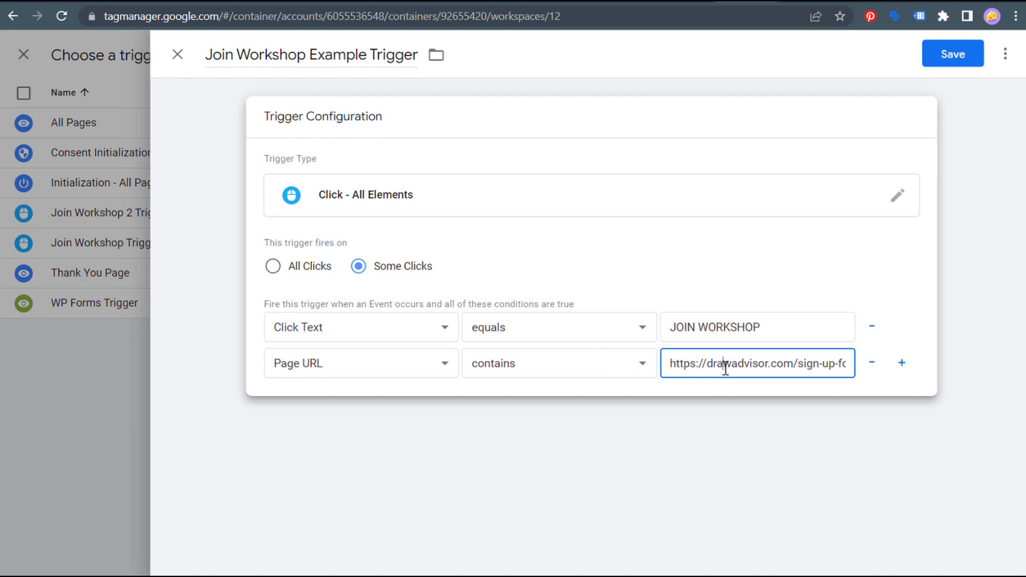
pyautogui.moveTo(707, 367); pyautogui.dragTo(621, 368)
pyautogui.press('BackSpace')
pyautogui.moveTo(713, 363); pyautogui.dragTo(884, 367)
pyautogui.click(811, 368)
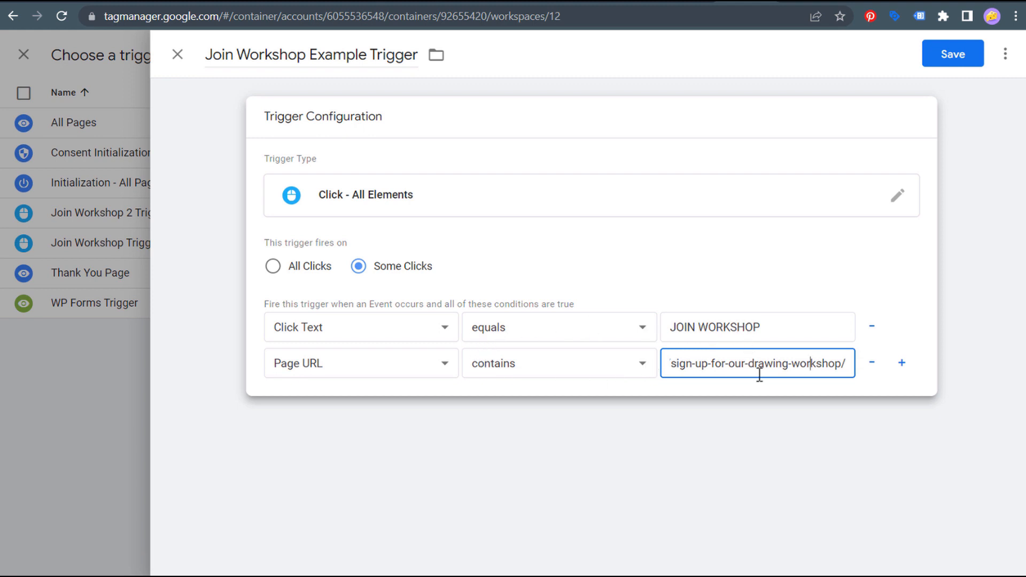
pyautogui.click(872, 363)
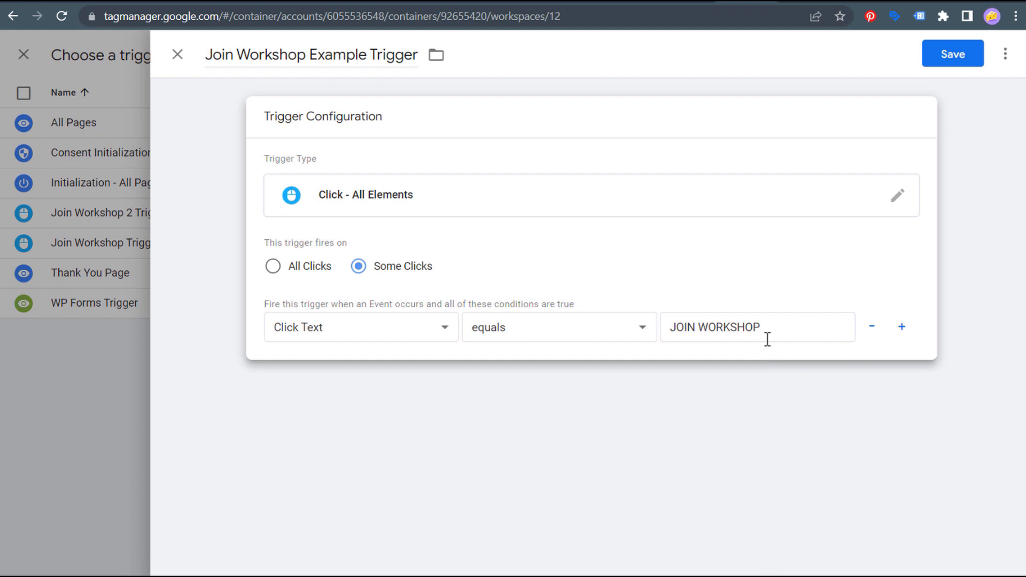
# - Retype the Click Text condition value so it matches JOIN WORKSHOP, then collapse the trigger editor
pyautogui.moveTo(776, 327); pyautogui.dragTo(630, 329)
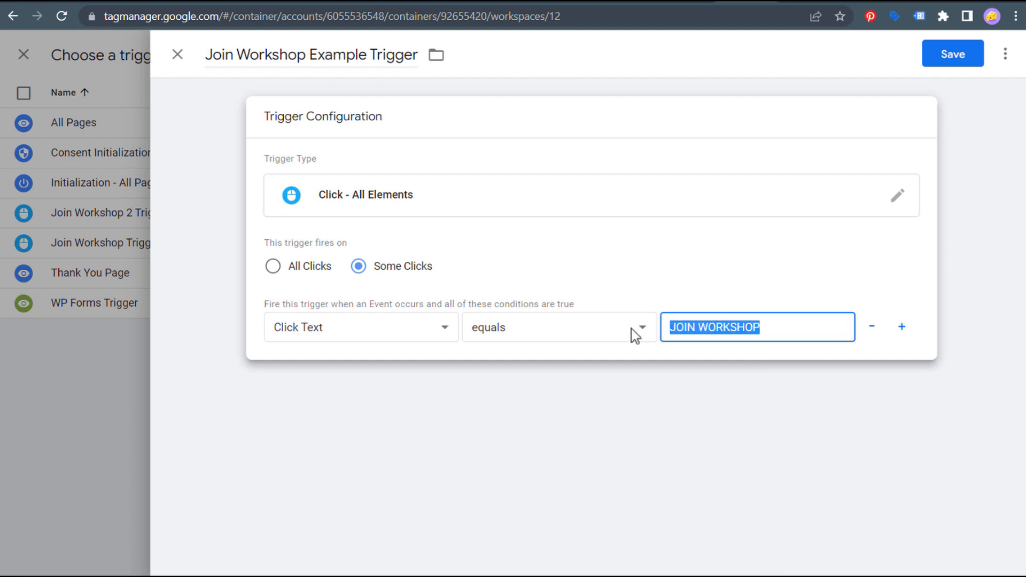
pyautogui.write('BOOK AN APPOINTMENT')
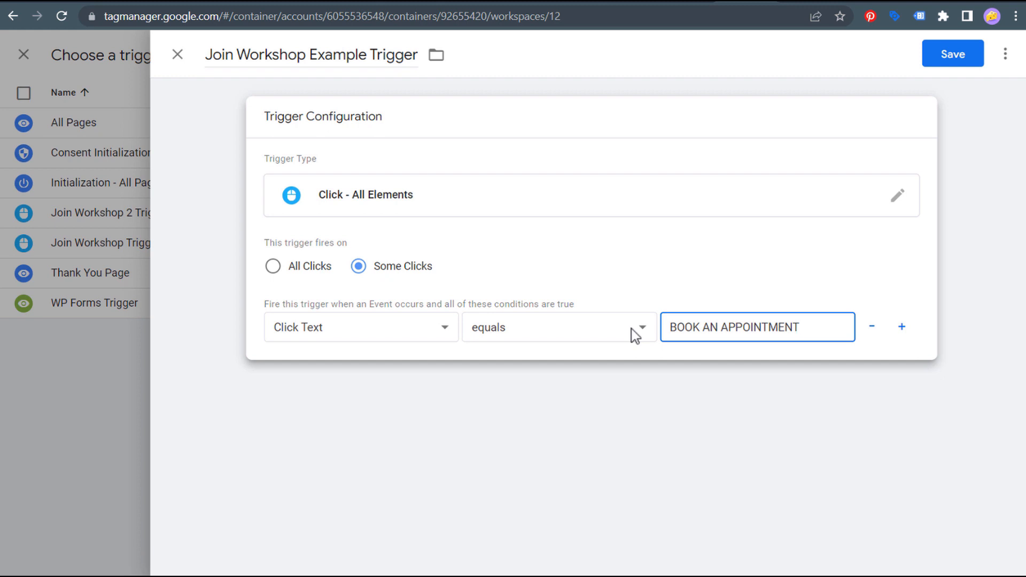
pyautogui.press('BackSpace')
pyautogui.press('BackSpace')
pyautogui.press('BackSpace')
pyautogui.press('BackSpace')
pyautogui.press('BackSpace')
pyautogui.press('BackSpace')
pyautogui.press('BackSpace')
pyautogui.press('BackSpace')
pyautogui.press('BackSpace')
pyautogui.press('BackSpace')
pyautogui.press('BackSpace')
pyautogui.press('BackSpace')
pyautogui.press('BackSpace')
pyautogui.press('BackSpace')
pyautogui.press('BackSpace')
pyautogui.press('BackSpace')
pyautogui.press('BackSpace')
pyautogui.press('BackSpace')
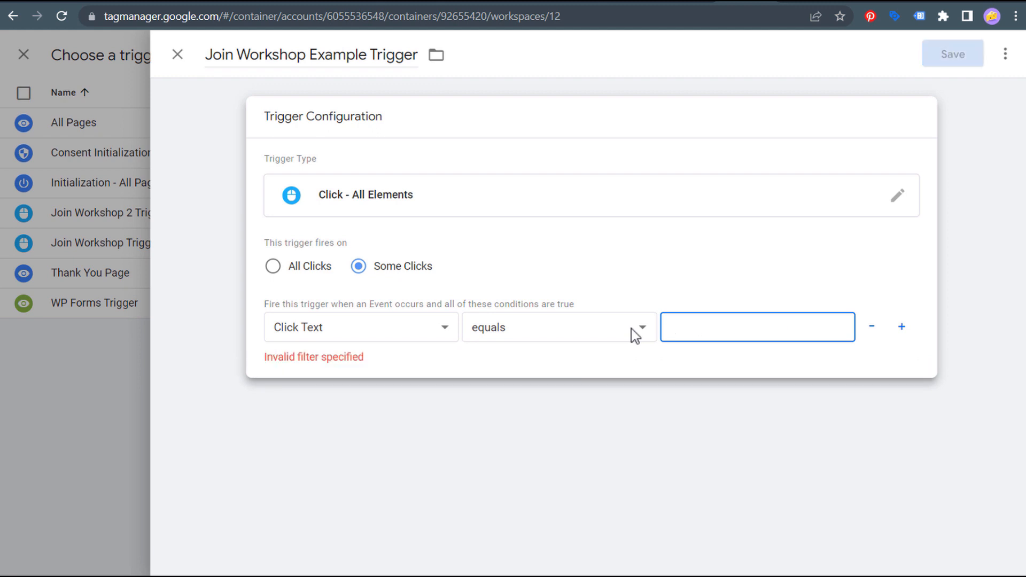
pyautogui.write('JOIN')
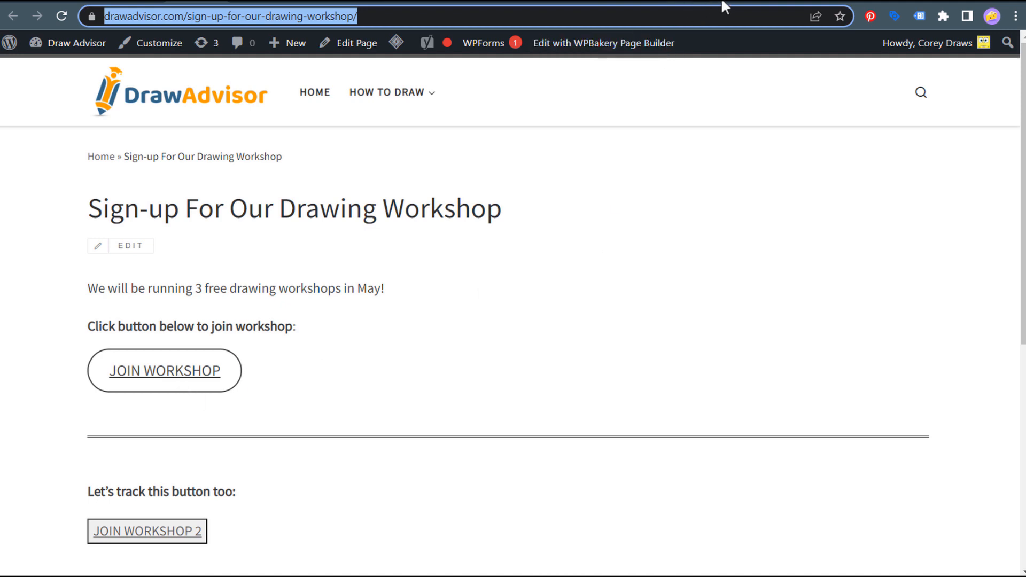
pyautogui.click(737, 3)
pyautogui.click(580, 456)
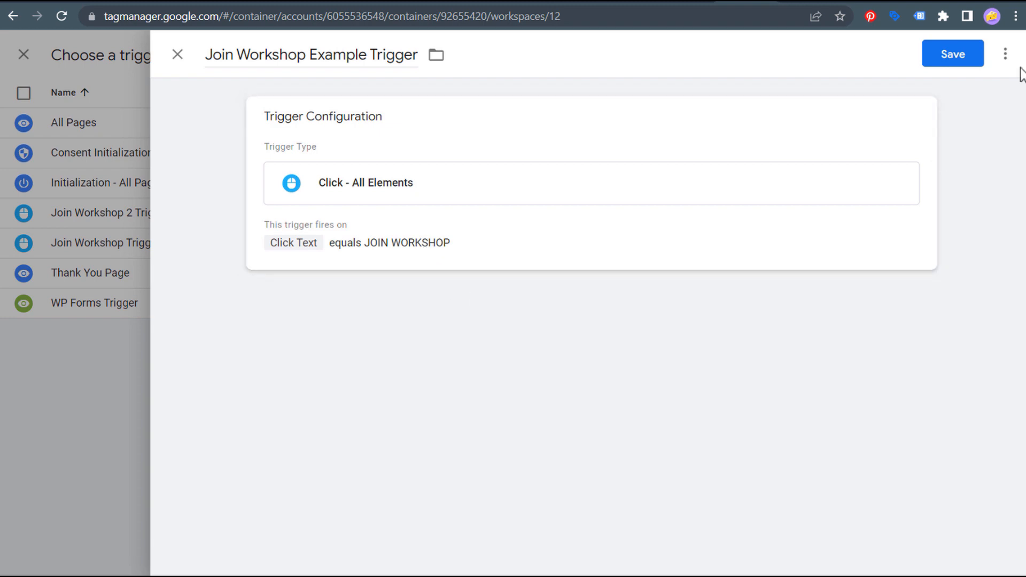
# - Save the new trigger and the Join Workshop Example tag, then open the Join Workshop 2 Button tag
pyautogui.click(958, 53)
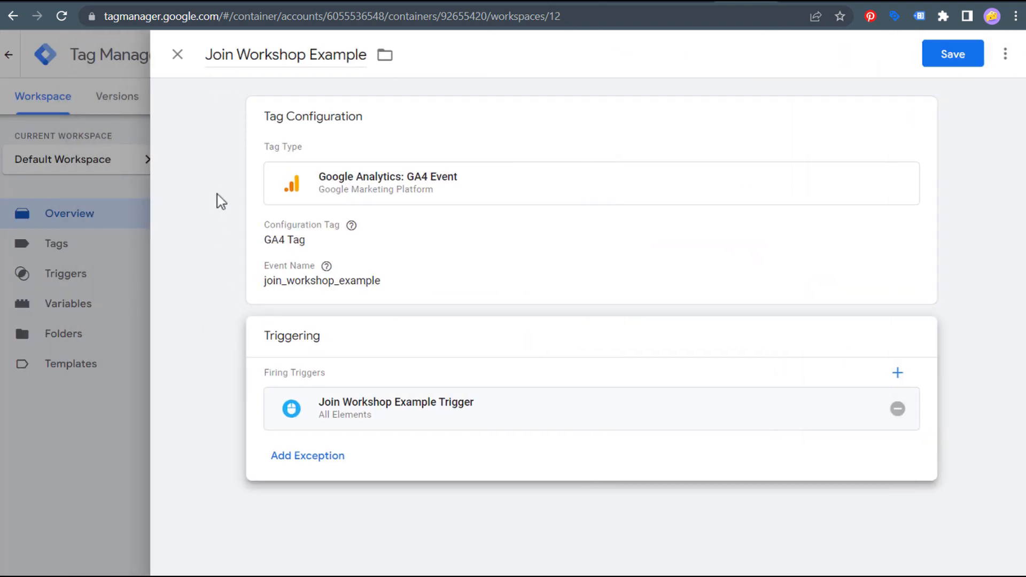
pyautogui.click(951, 59)
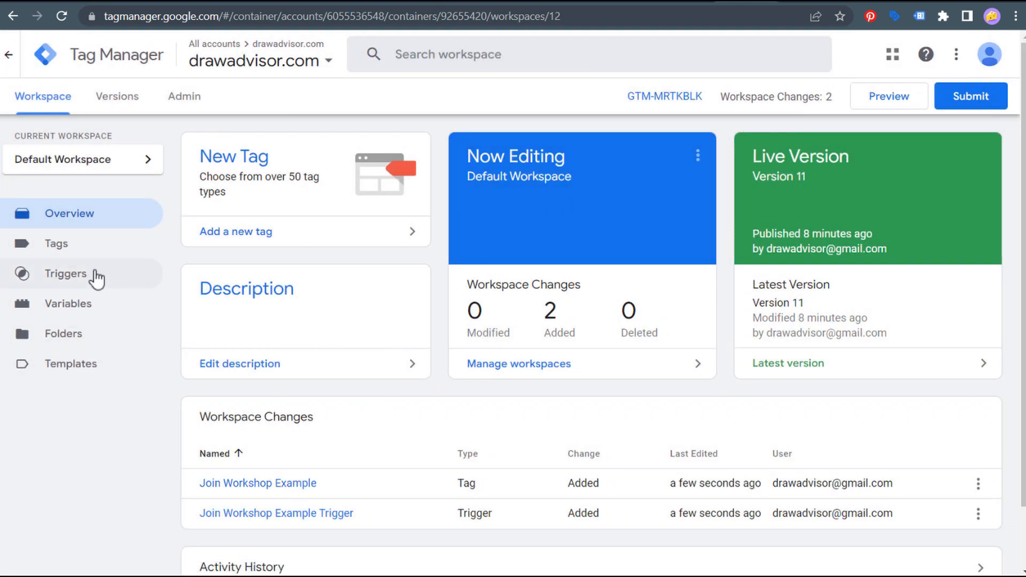
pyautogui.click(85, 256)
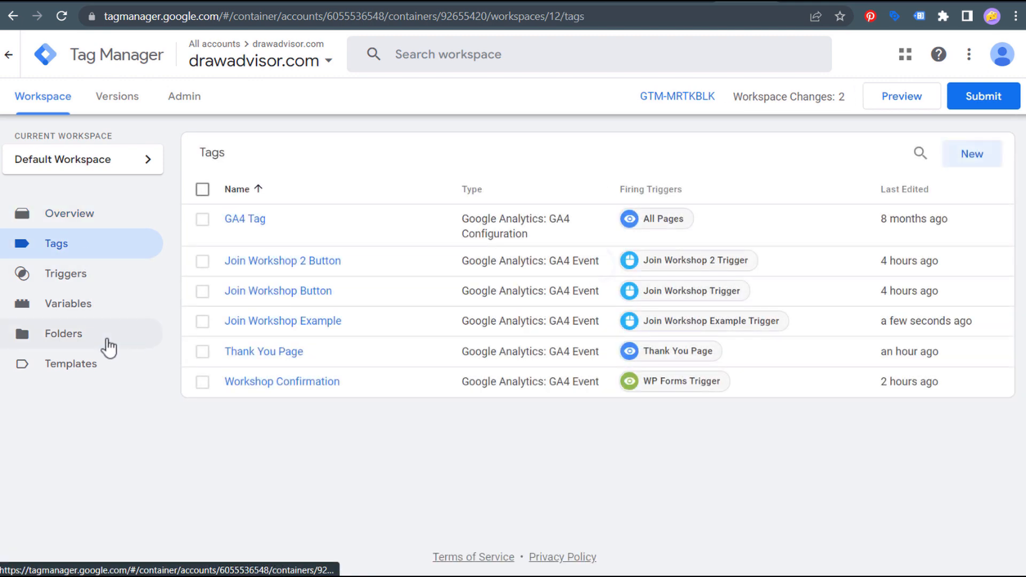
pyautogui.click(304, 263)
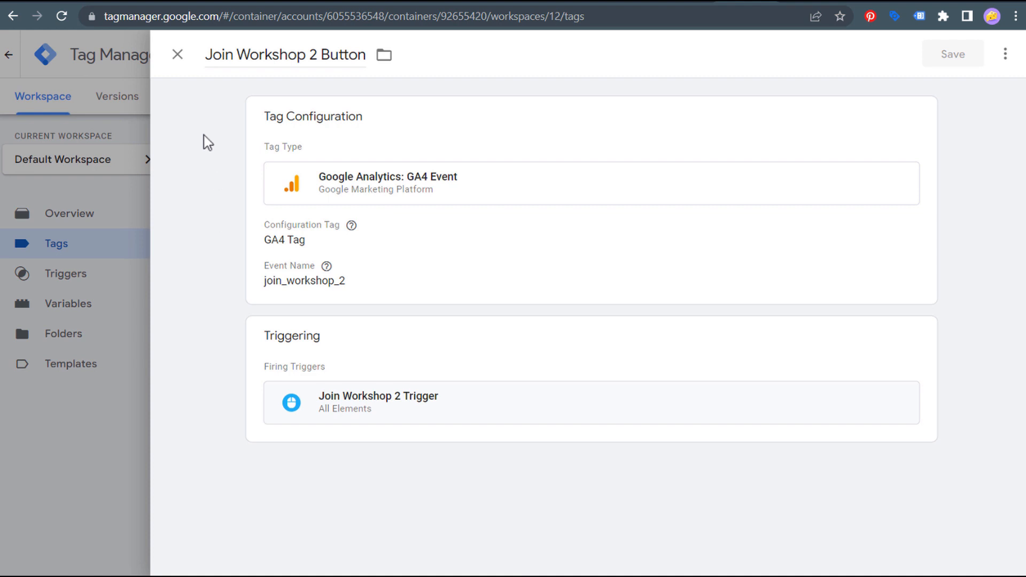
# - Inspect the Join Workshop 2 Button tag's type choices without changing anything
pyautogui.click(406, 241)
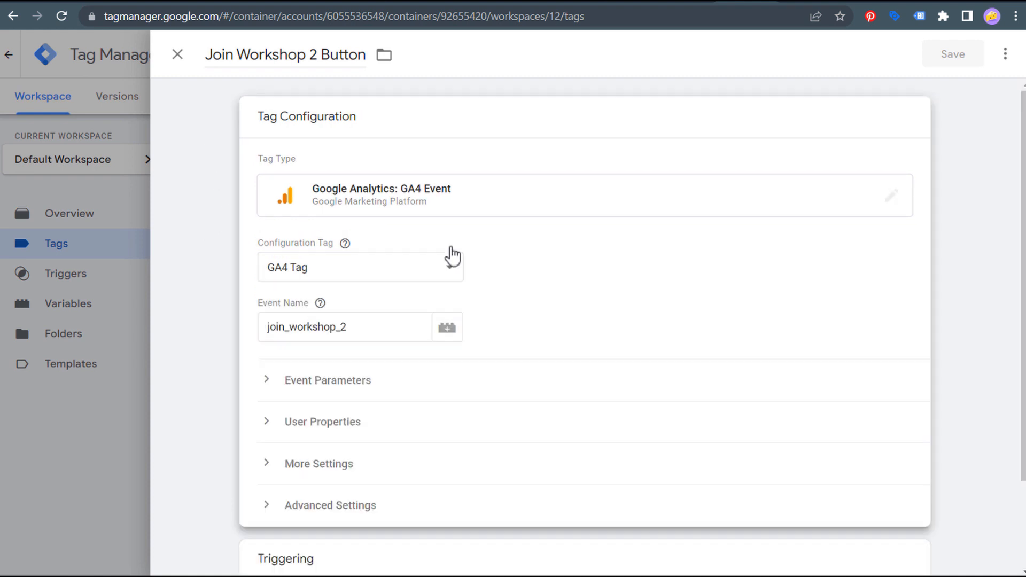
pyautogui.click(556, 193)
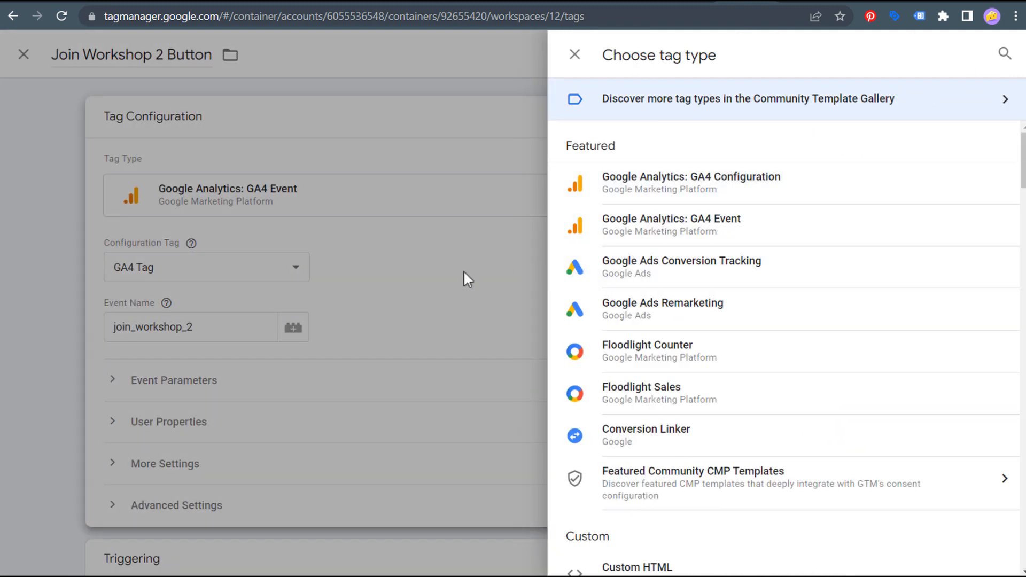
pyautogui.click(463, 271)
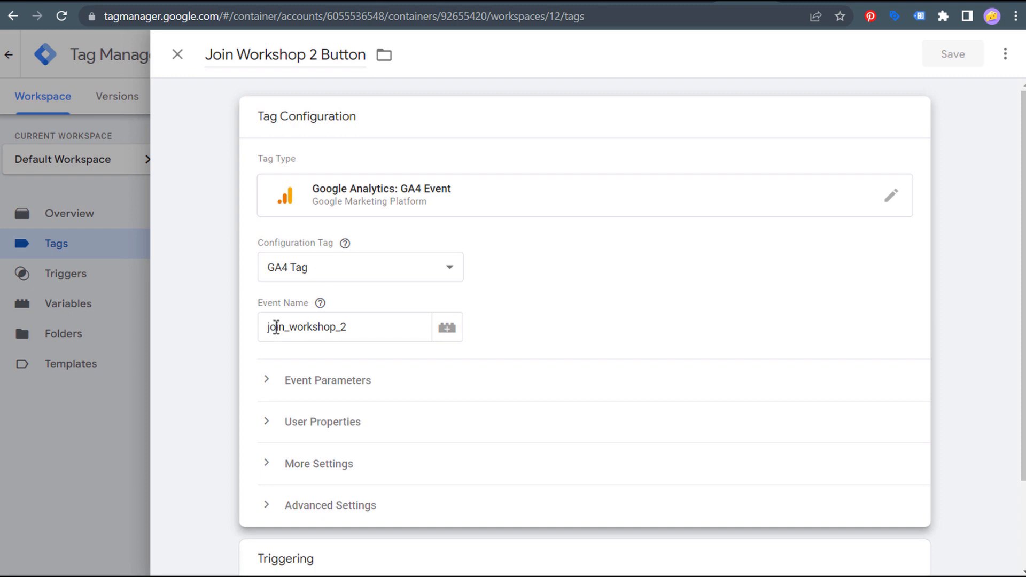
pyautogui.click(218, 295)
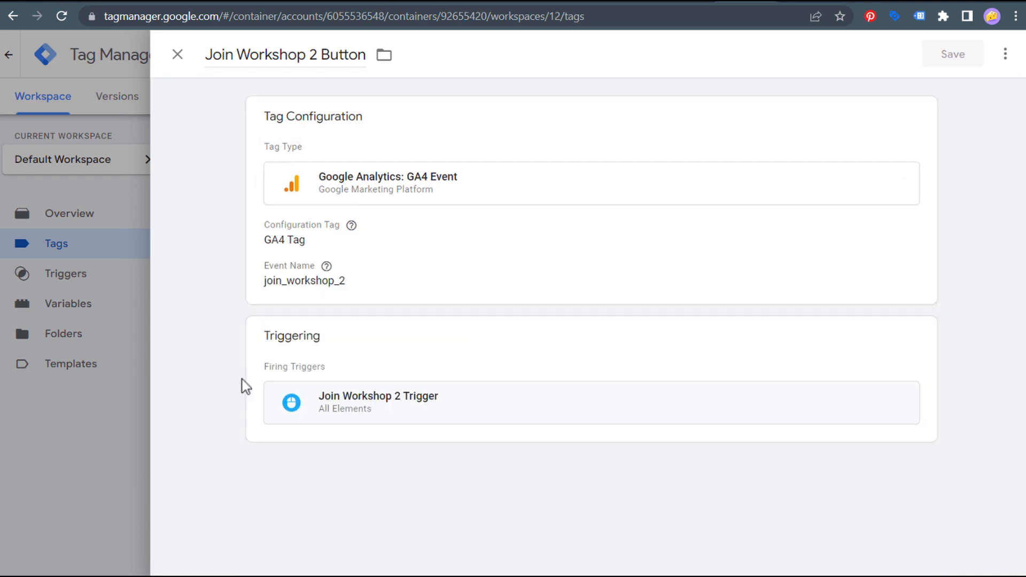
# - Review the Join Workshop 2 Trigger's firing condition, then close both editors unchanged
pyautogui.click(549, 412)
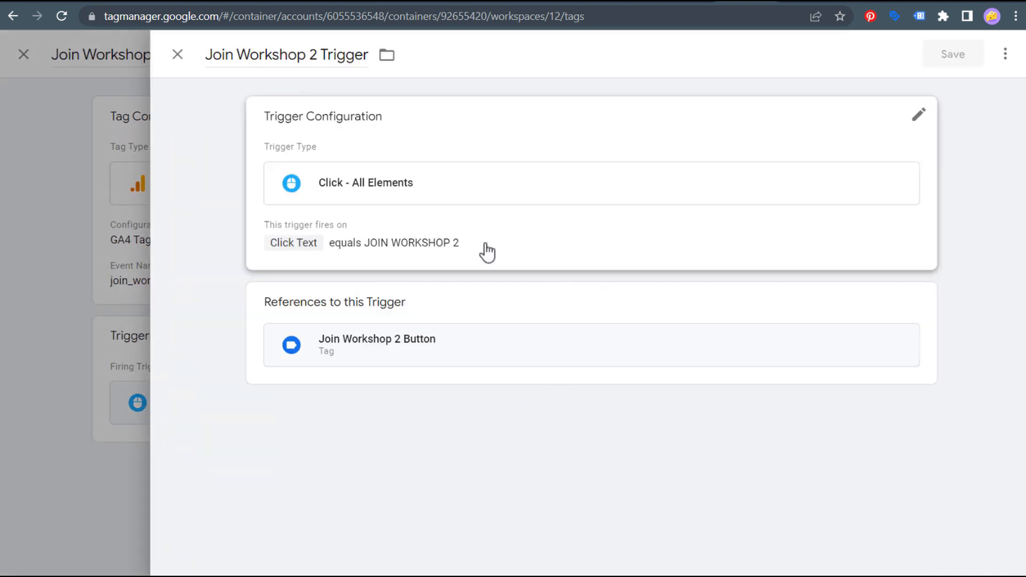
pyautogui.click(502, 226)
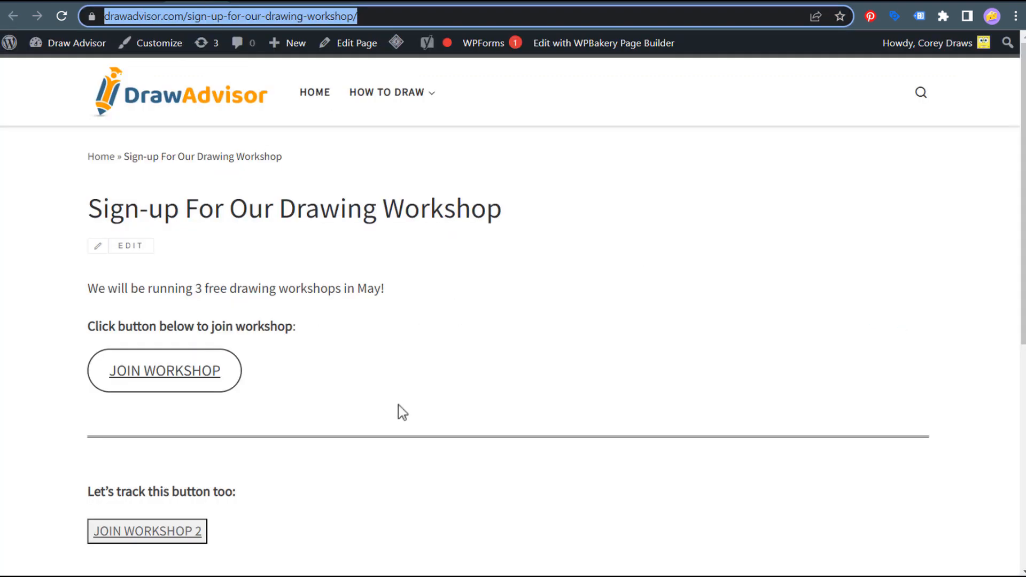
pyautogui.scroll(-3, 396, 412)
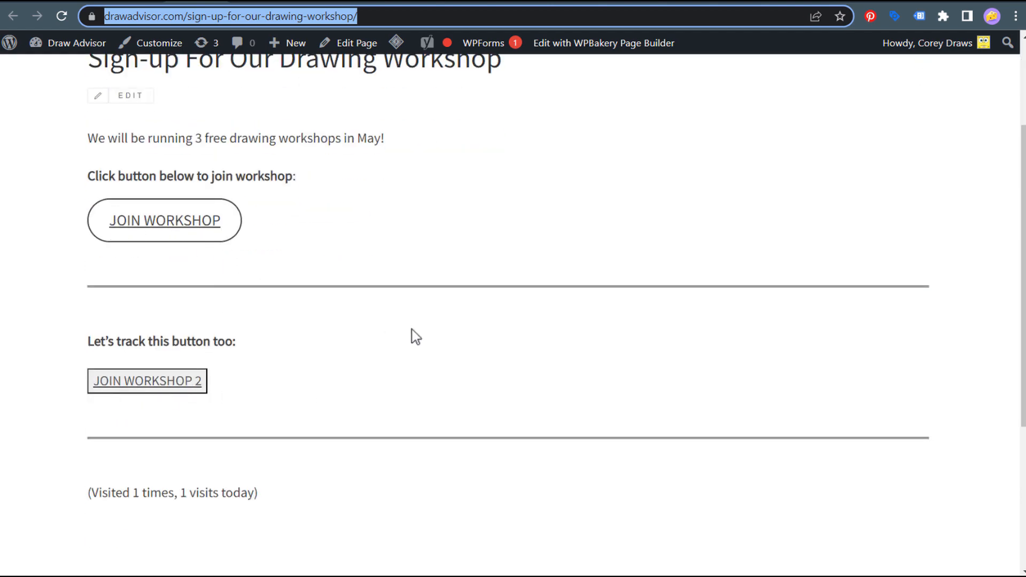
pyautogui.click(739, 2)
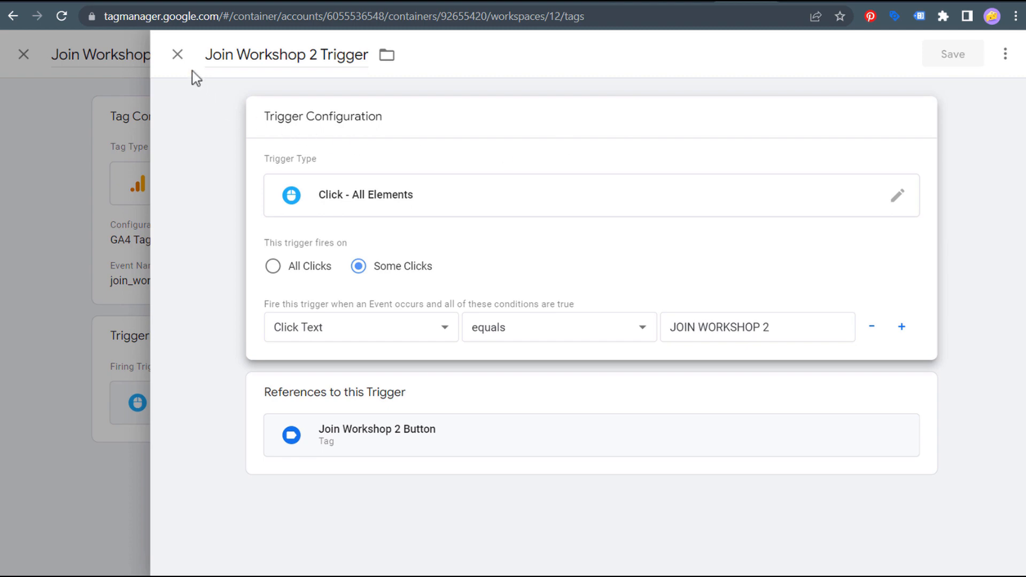
pyautogui.click(178, 54)
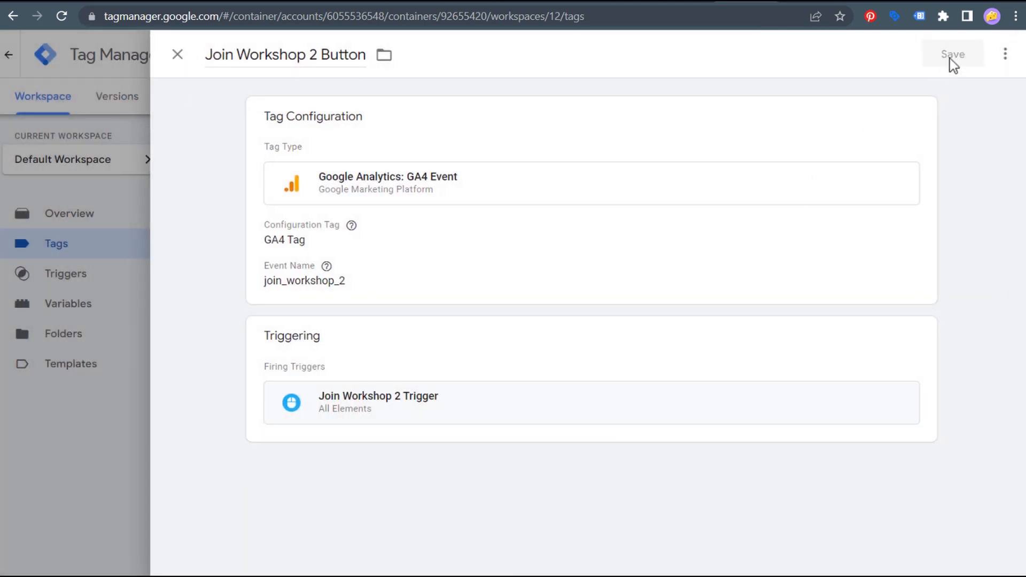
pyautogui.click(178, 54)
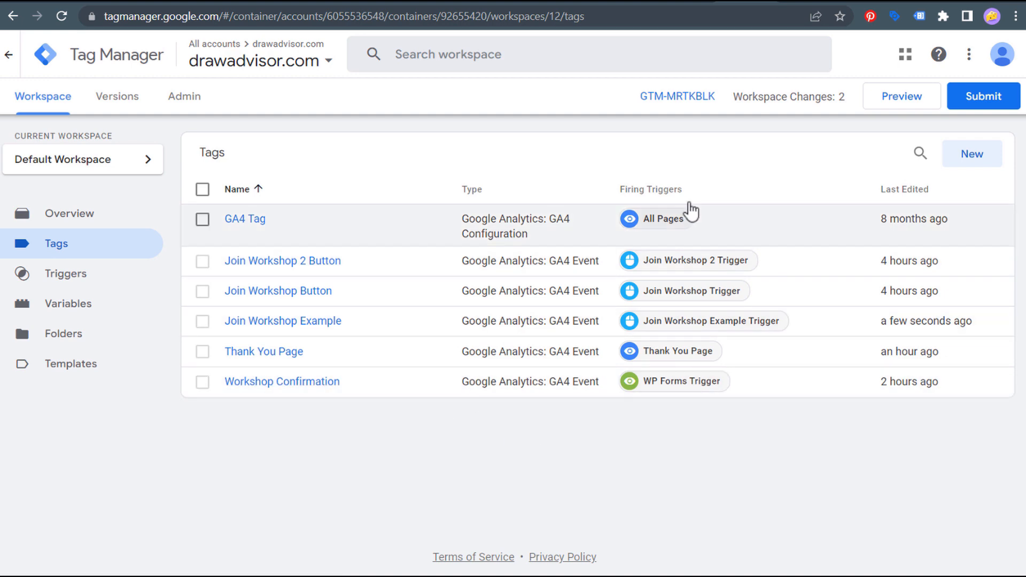
# - Publish the workspace changes as Version 12 'JOIN WORKSHOP' and switch to the Tag Assistant Legacy store page
pyautogui.click(986, 97)
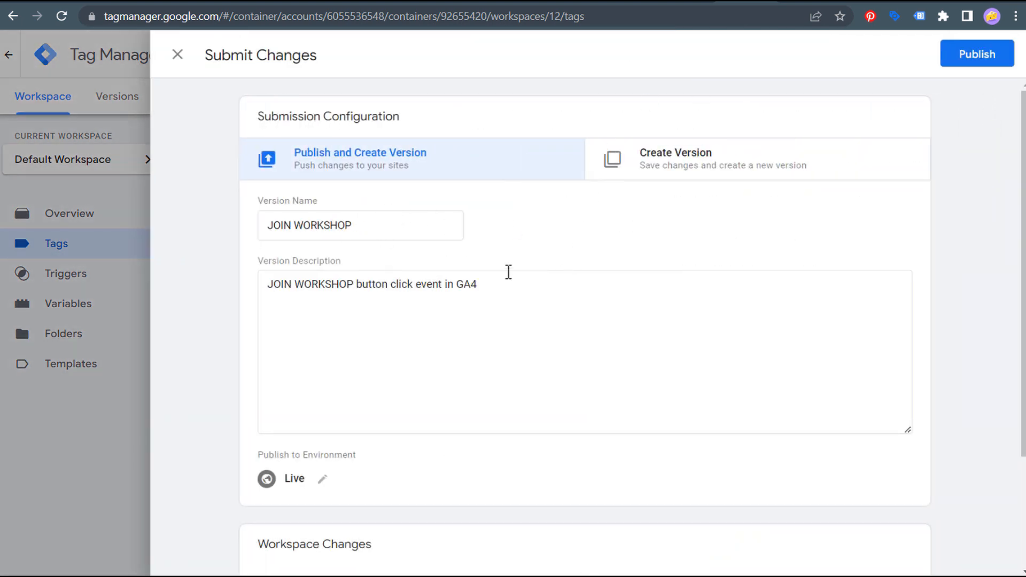
pyautogui.click(385, 219)
pyautogui.click(524, 284)
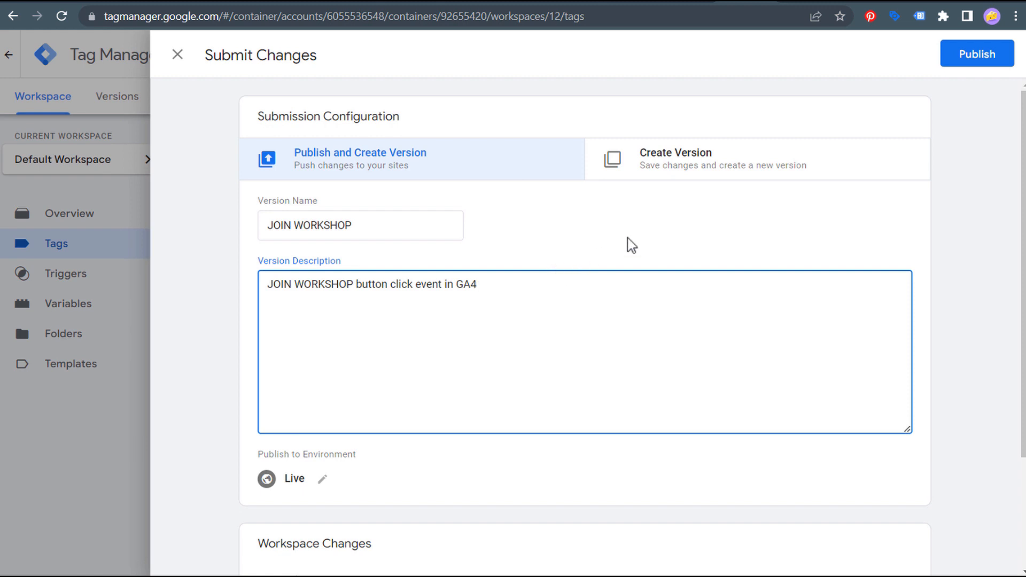
pyautogui.click(981, 58)
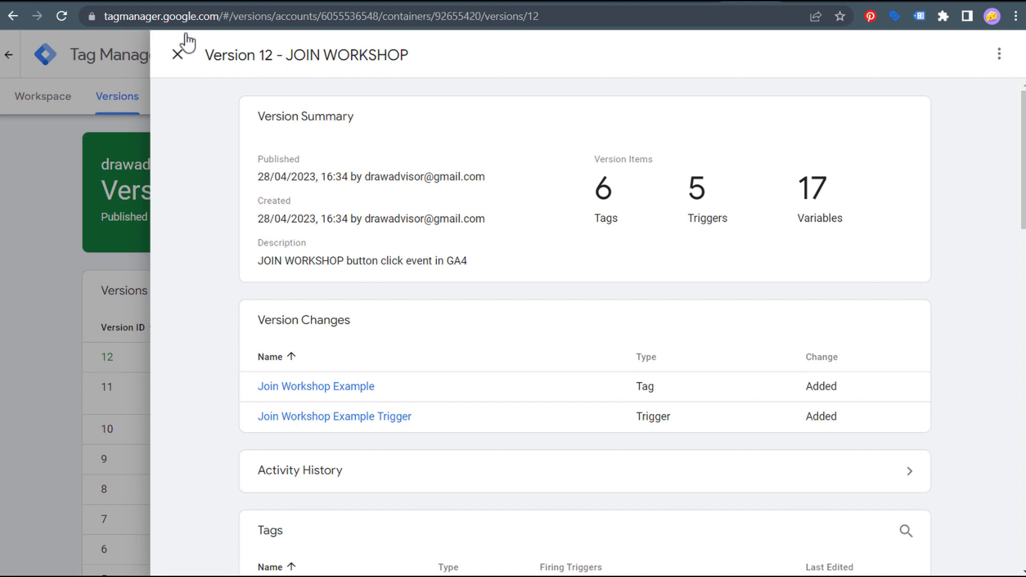
pyautogui.click(184, 1)
pyautogui.moveTo(191, 159); pyautogui.dragTo(549, 160)
# - Select and clear the Tag Assistant Legacy title, then go to the drawadvisor.com sign-up page
pyautogui.click(549, 161)
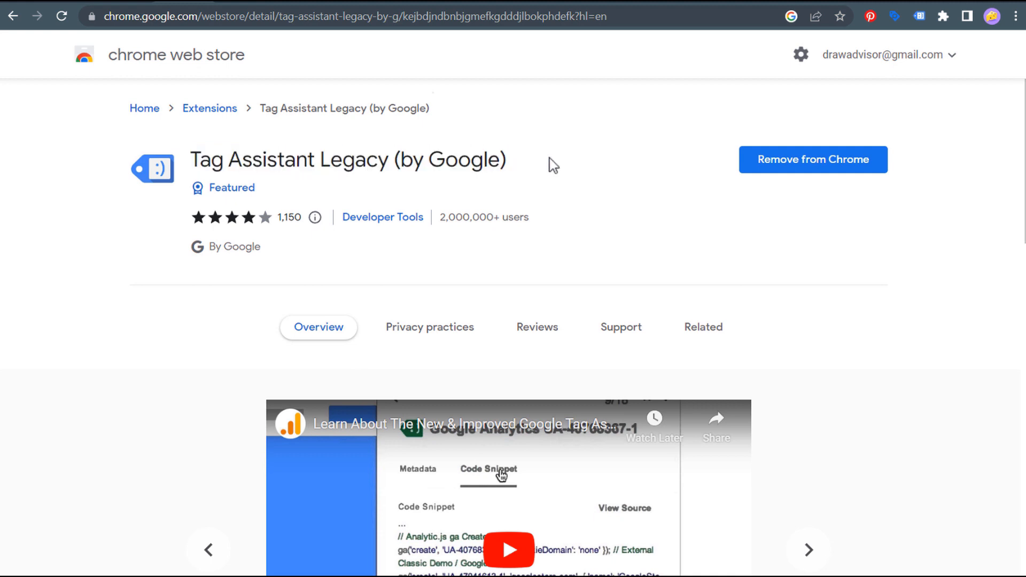
pyautogui.moveTo(192, 160); pyautogui.dragTo(576, 173)
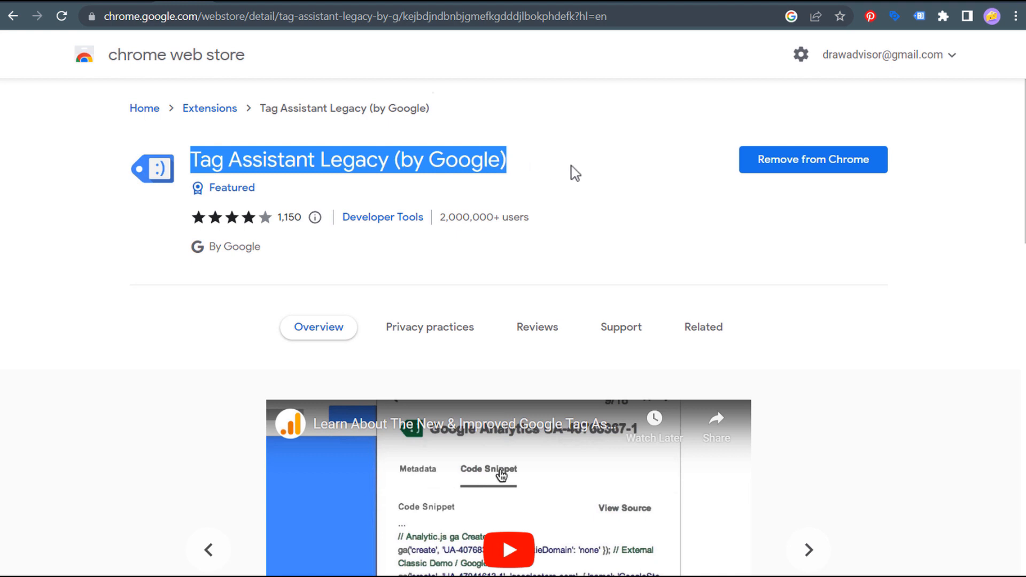
pyautogui.click(575, 173)
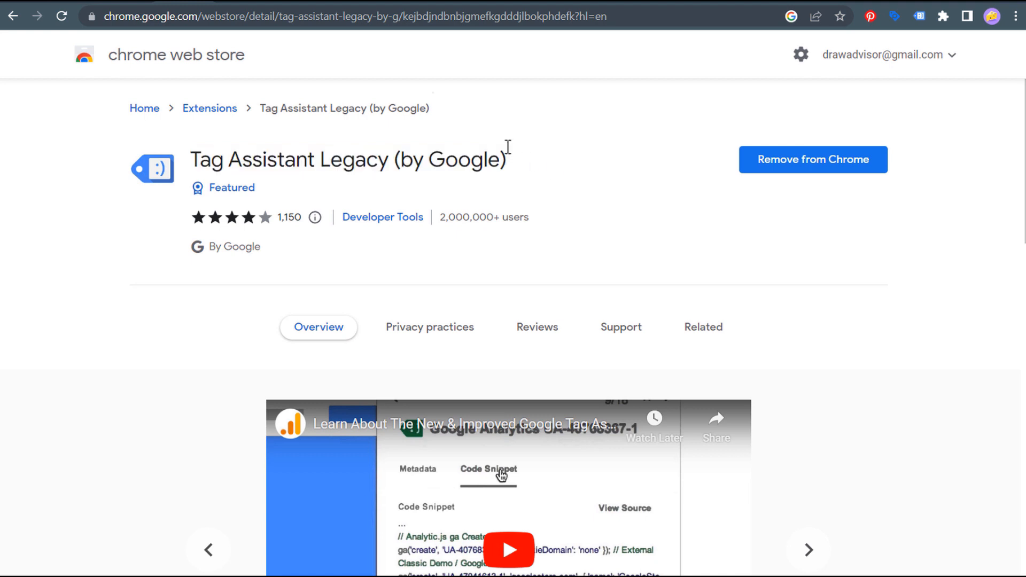
pyautogui.click(238, 3)
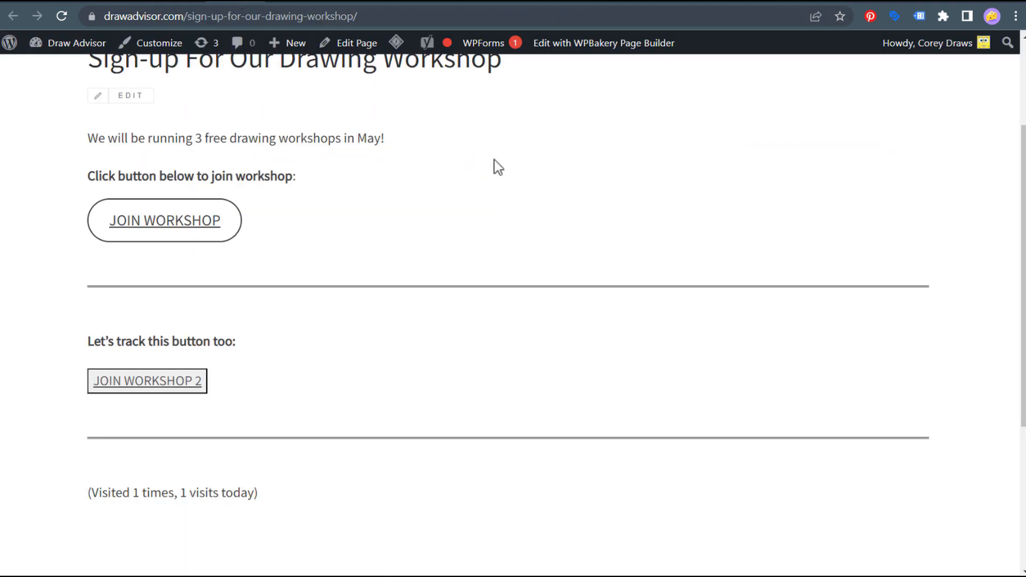
# - Enable Tag Assistant Legacy on drawadvisor.com and reload the page
pyautogui.click(944, 15)
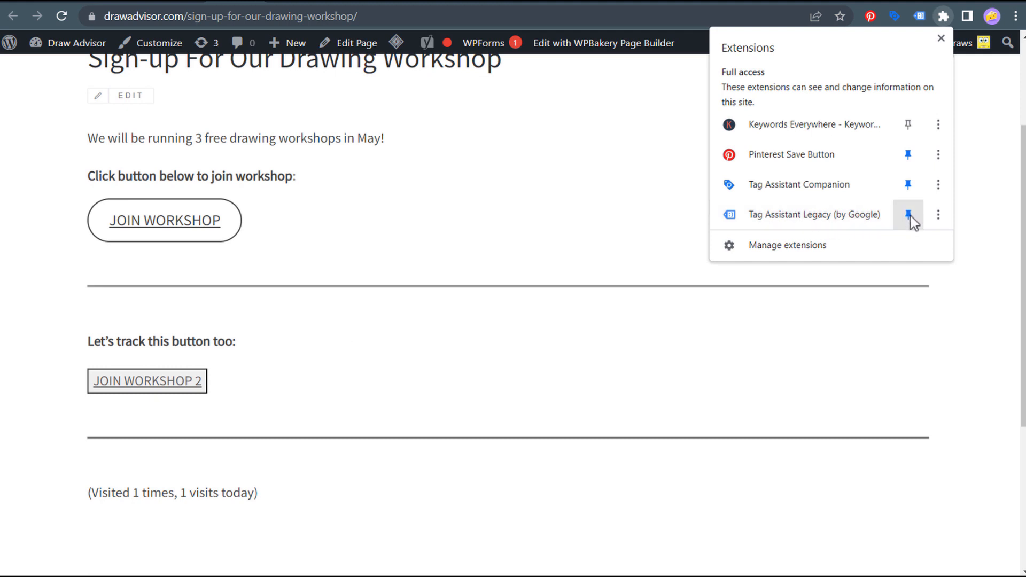
pyautogui.click(628, 193)
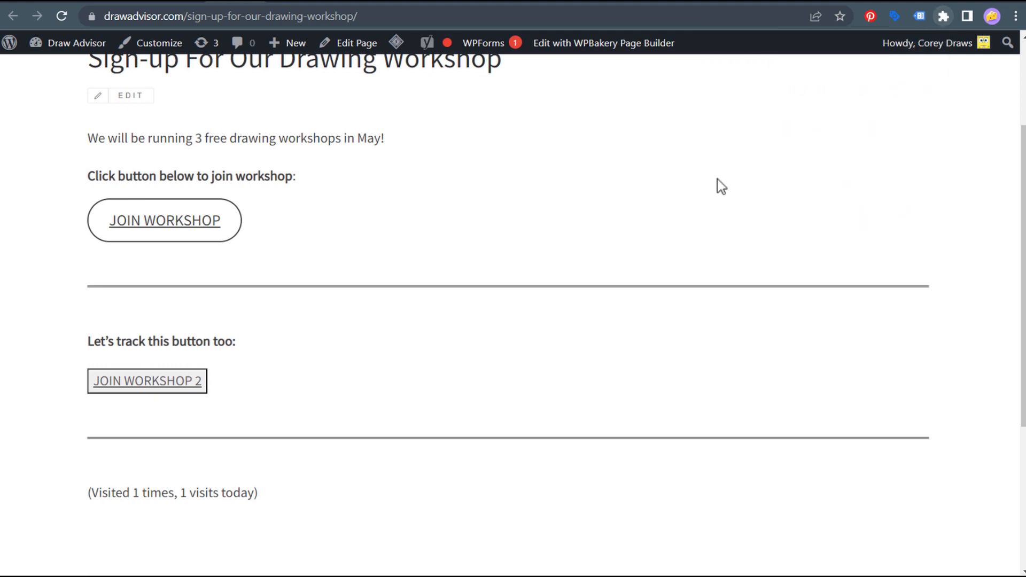
pyautogui.click(921, 15)
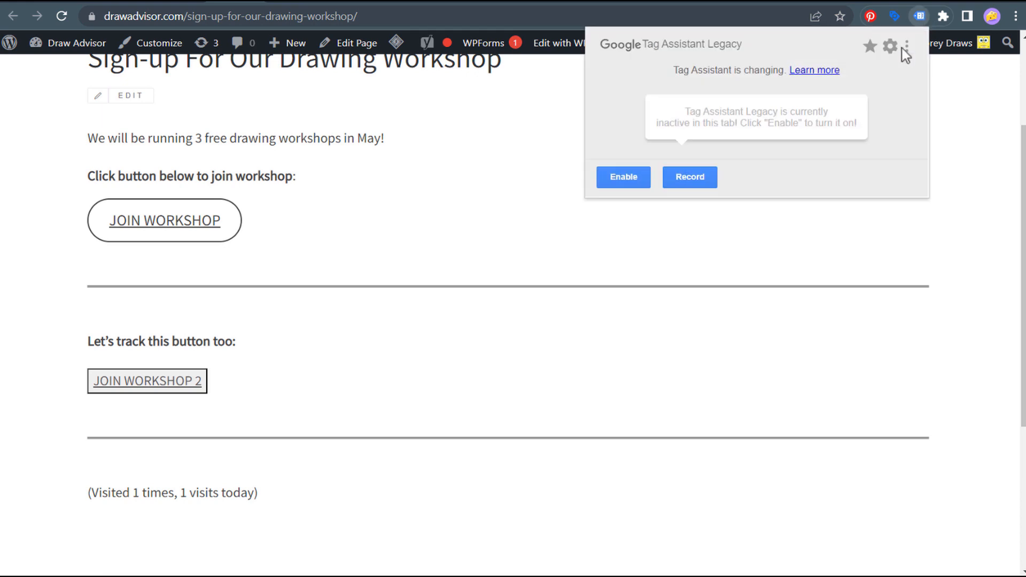
pyautogui.click(626, 180)
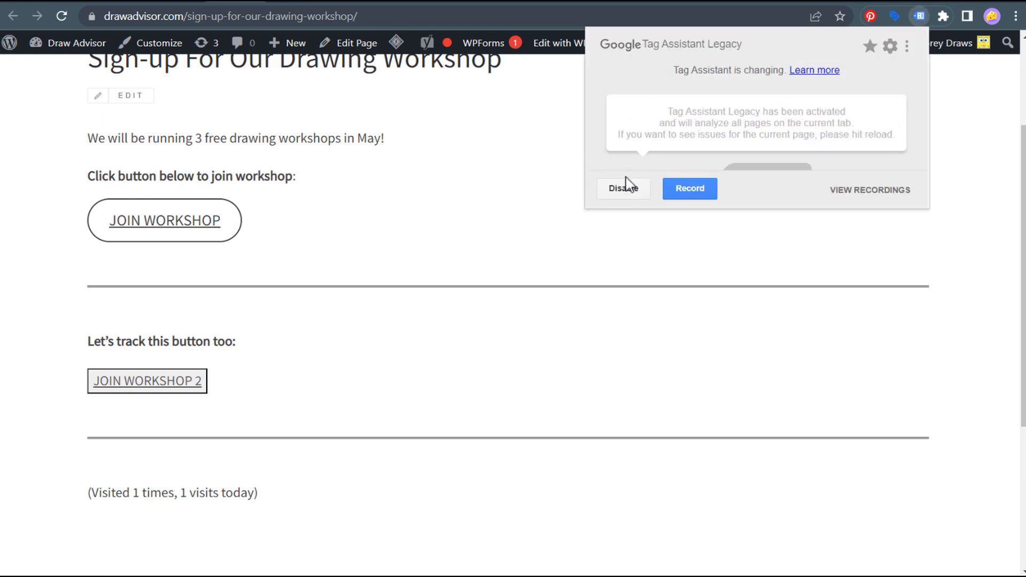
pyautogui.click(60, 16)
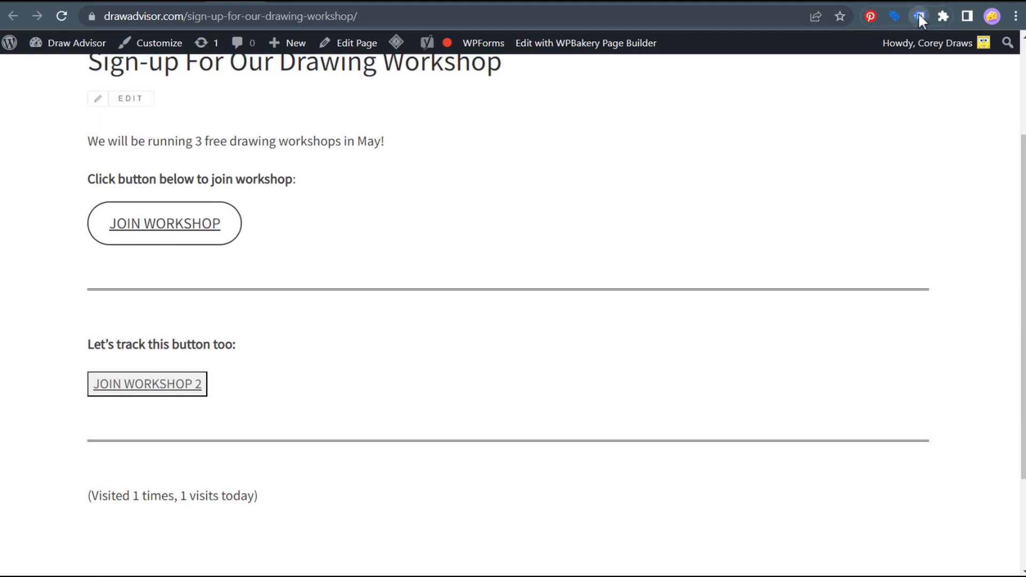
# - Confirm Tag Assistant finds four tags, including Google Tag Manager, then move to Google Analytics
pyautogui.click(918, 16)
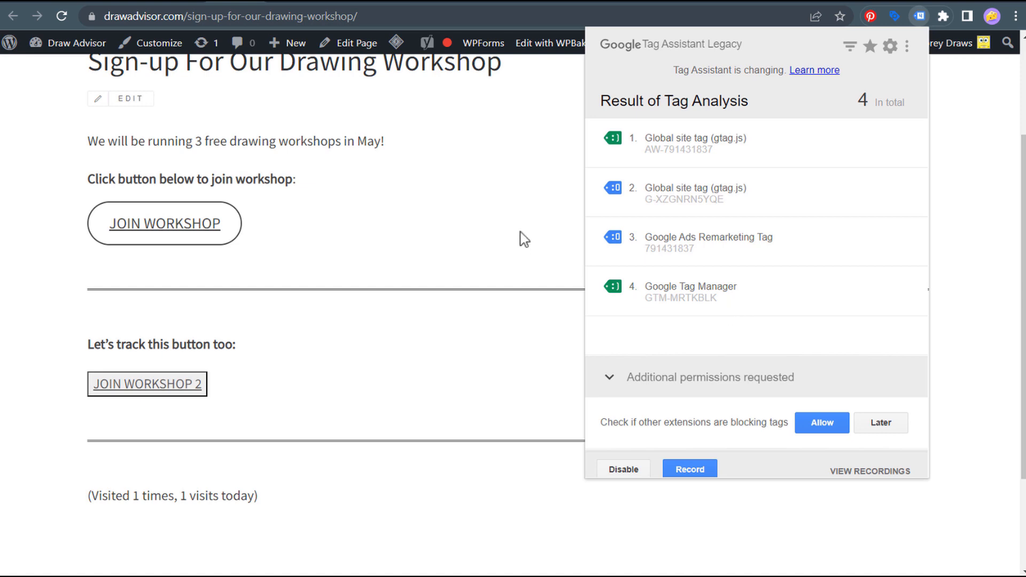
pyautogui.click(477, 187)
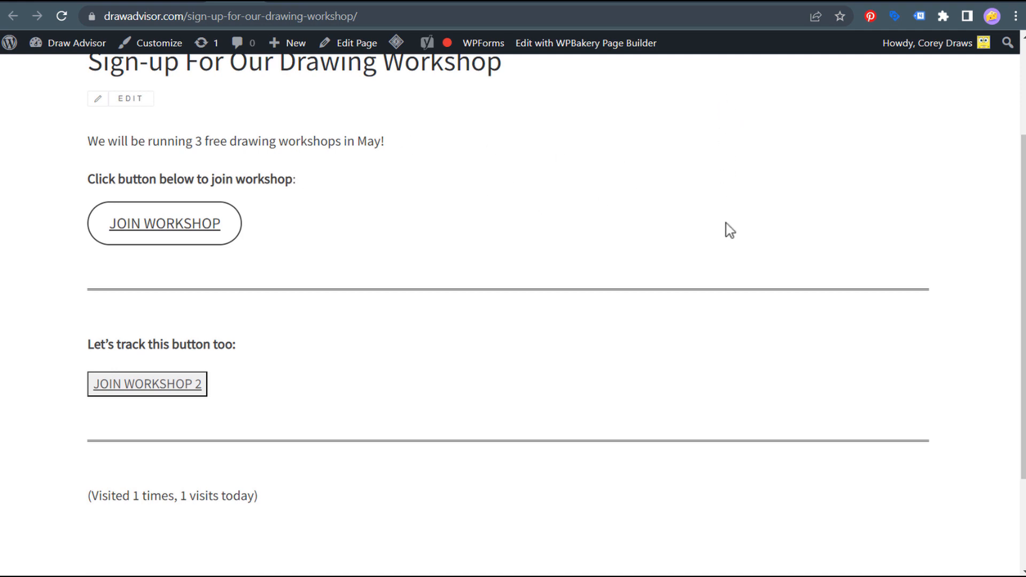
pyautogui.click(697, 2)
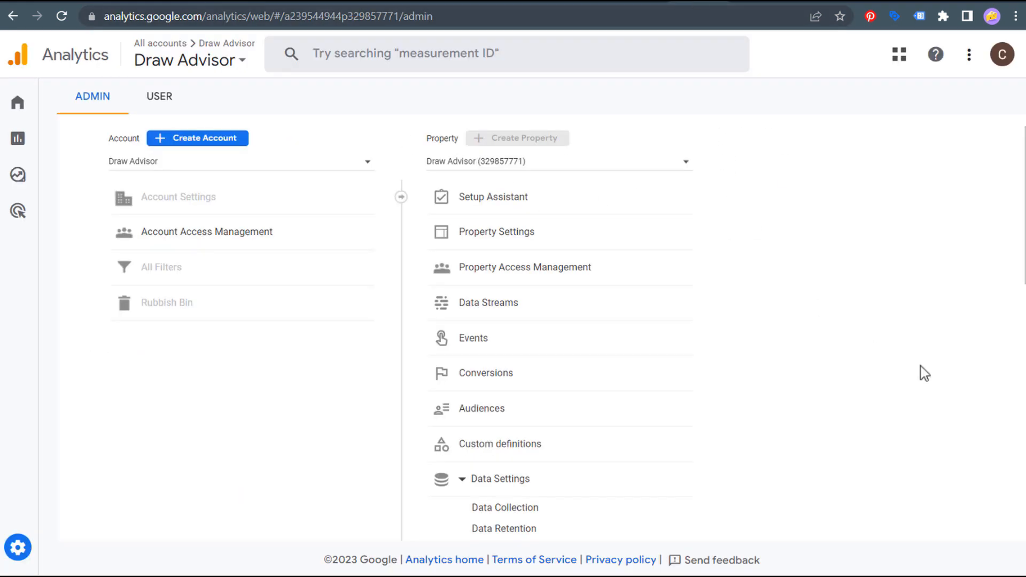
# - Leave Data Settings and open DebugView for the Draw Advisor property from the Admin page
pyautogui.click(479, 481)
pyautogui.scroll(-5, 323, 380)
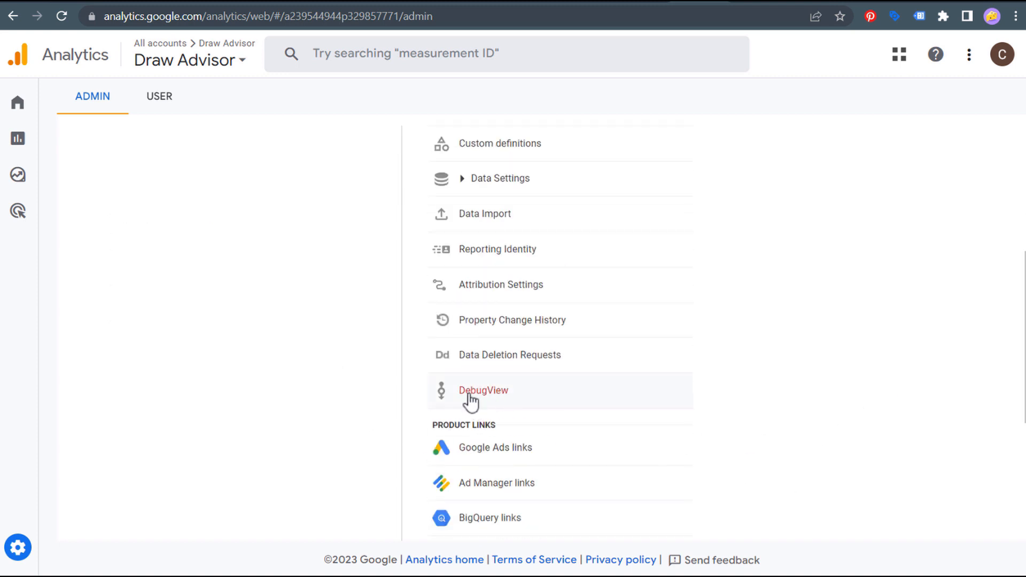
pyautogui.click(19, 551)
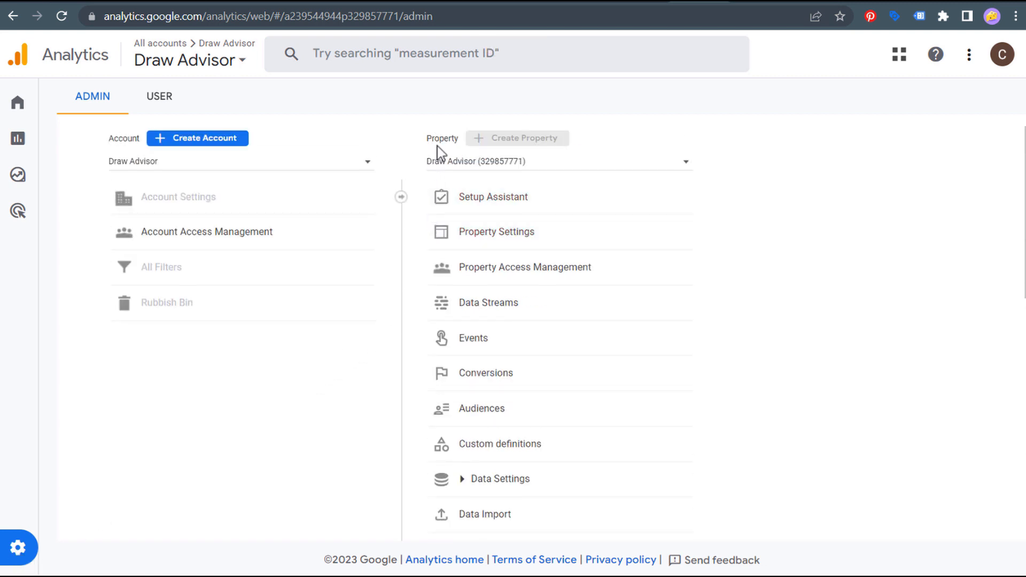
pyautogui.scroll(-4, 368, 338)
pyautogui.click(520, 479)
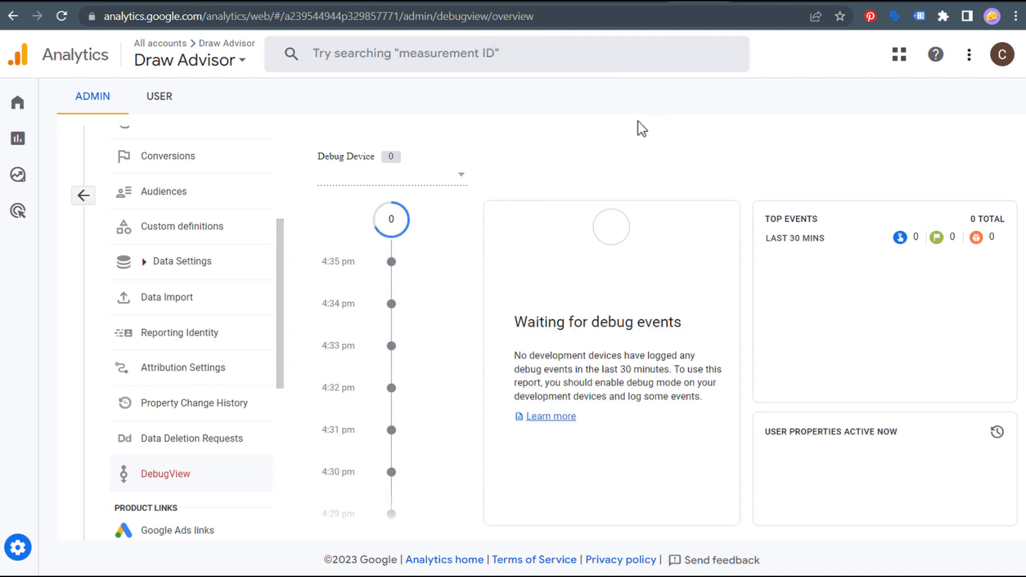
# - Preview container GTM-MRTKBLK in Tag Assistant with the drawadvisor.com workshop sign-up page URL pasted in
pyautogui.click(745, 3)
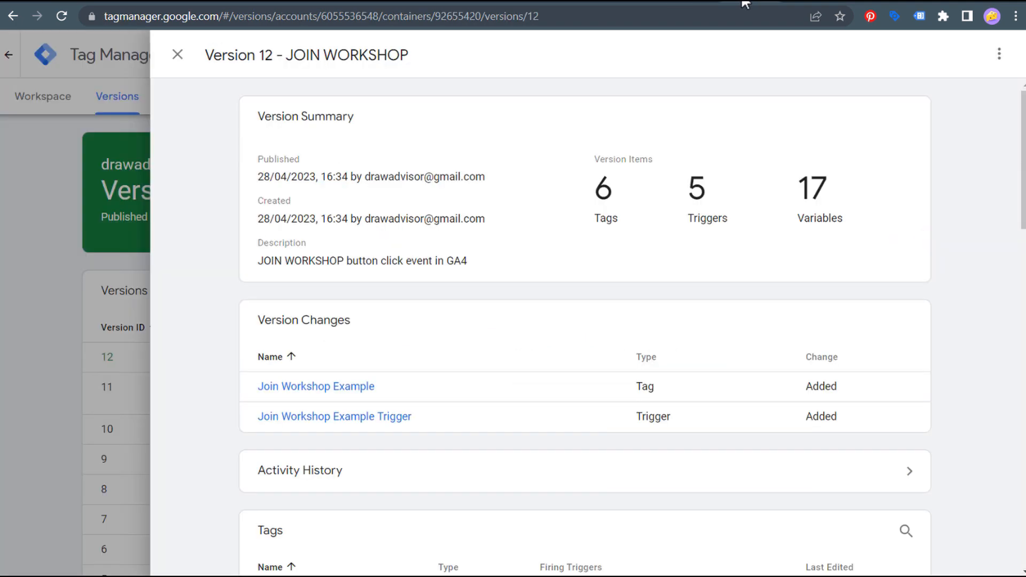
pyautogui.click(178, 54)
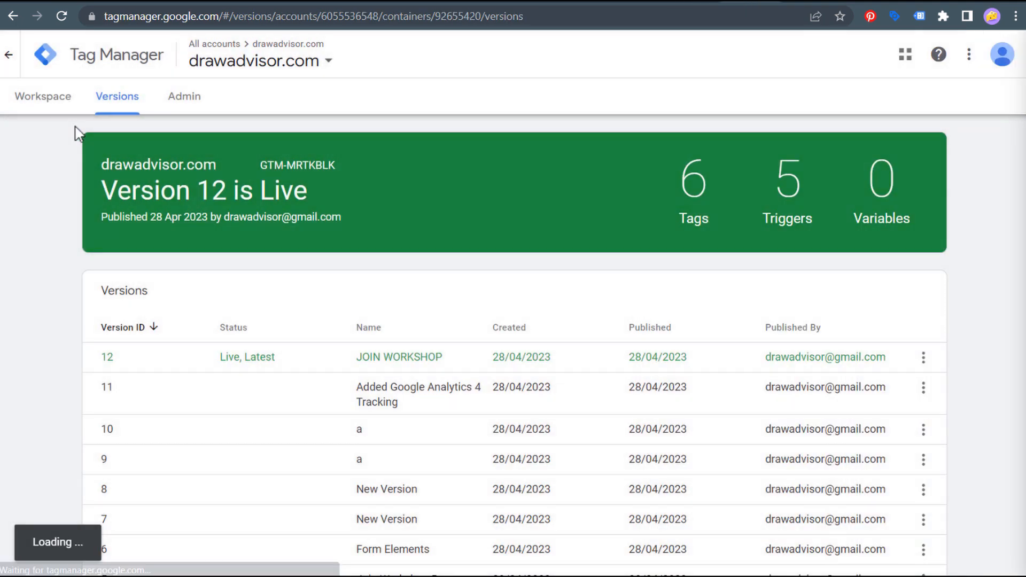
pyautogui.click(40, 102)
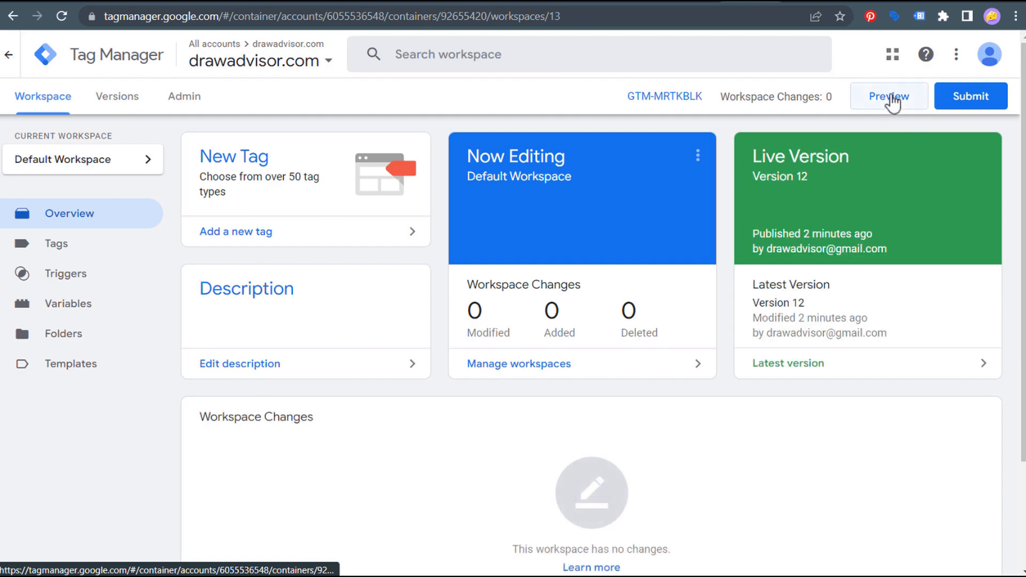
pyautogui.click(890, 97)
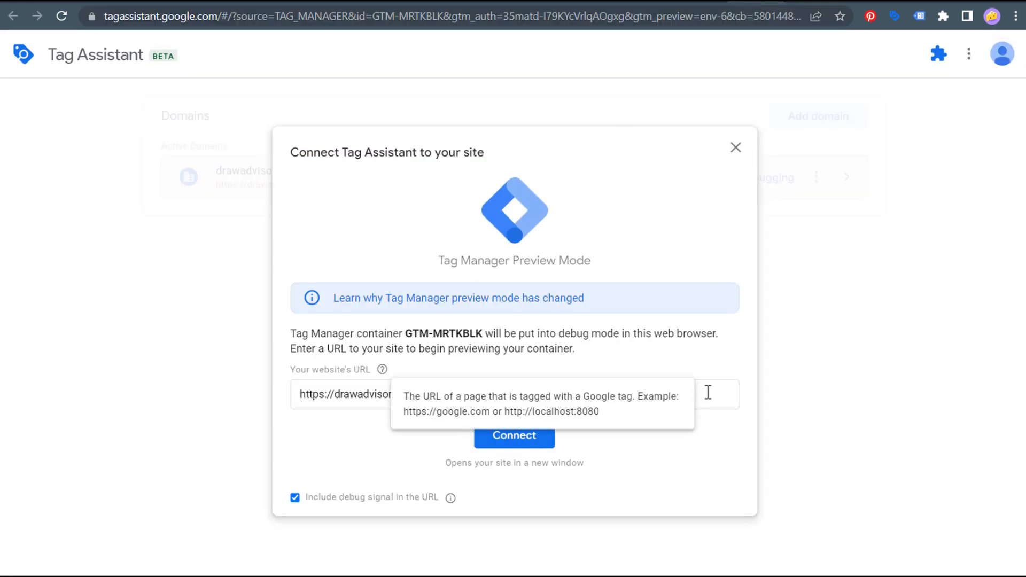
pyautogui.click(460, 394)
pyautogui.hotkey('ctrl', 'a')
pyautogui.write('https://drawadvisor.com/sign-up-for-our-drawing-workshop/')
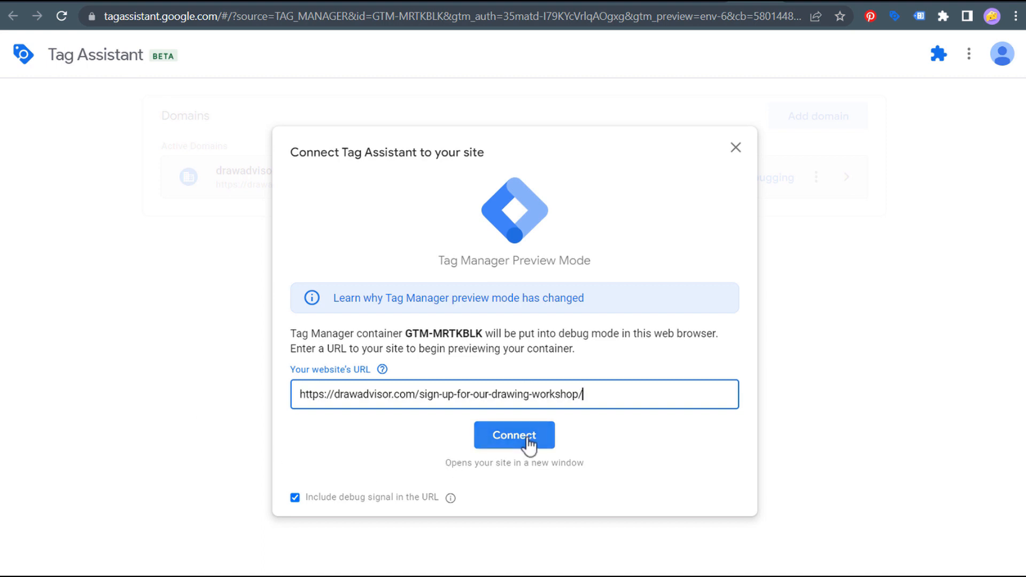
pyautogui.click(514, 435)
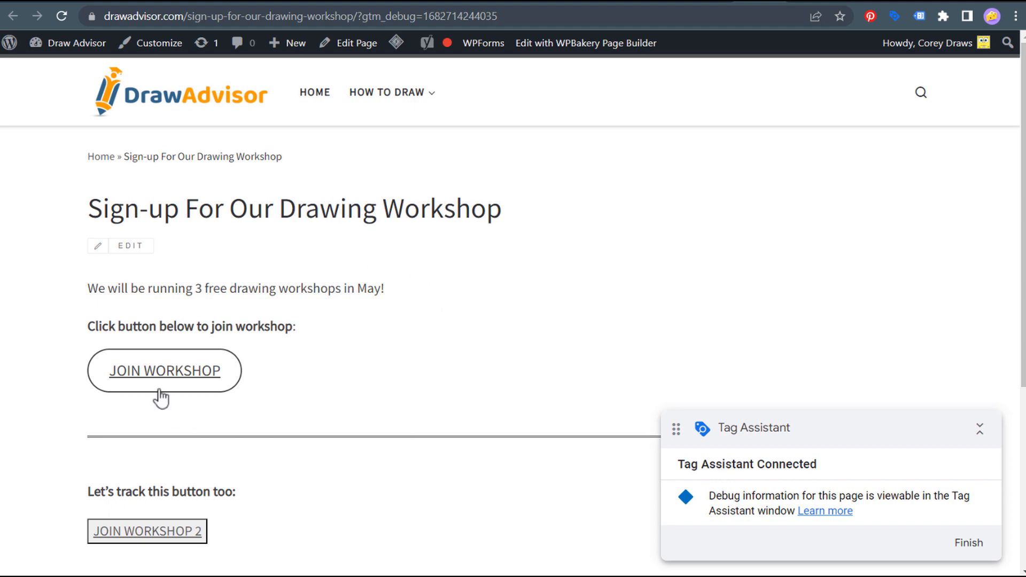
# - Fire test events by pressing JOIN WORKSHOP and then JOIN WORKSHOP 2 on the debug-connected page
pyautogui.scroll(-2, 321, 329)
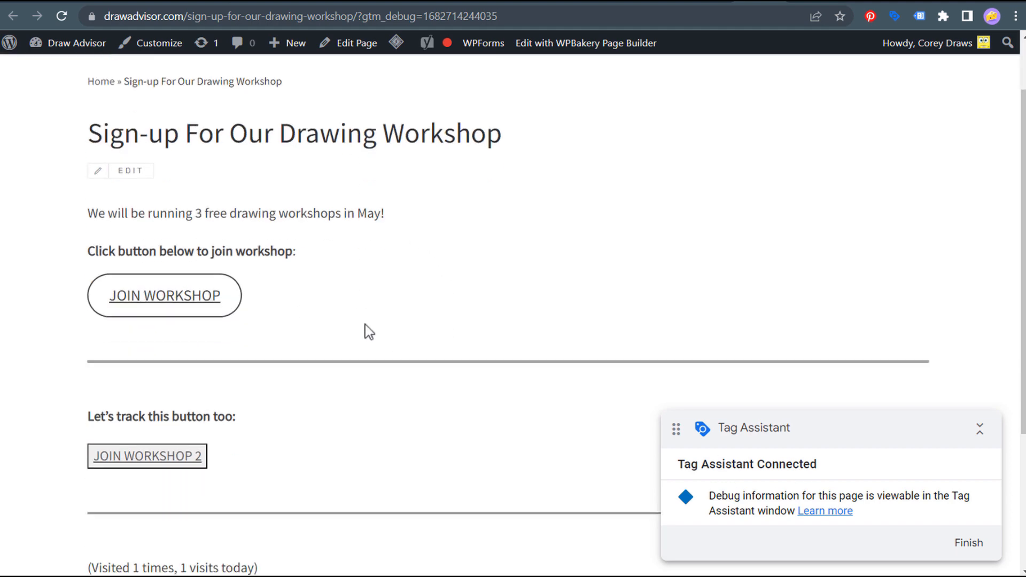
pyautogui.click(195, 301)
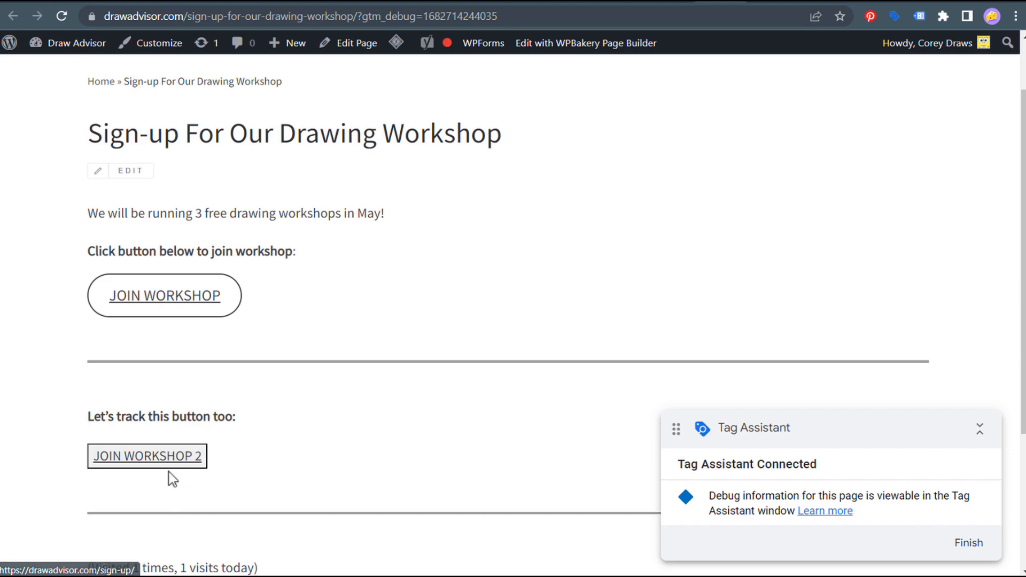
pyautogui.click(167, 461)
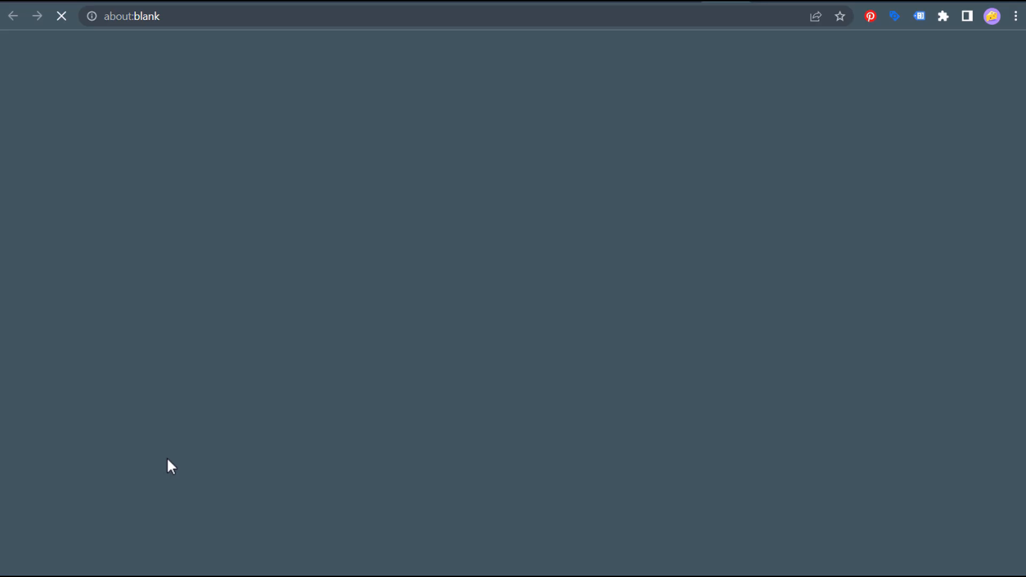
# - Pick the Google debug device in DebugView to watch the join_workshop events arrive
pyautogui.click(562, 3)
pyautogui.click(461, 180)
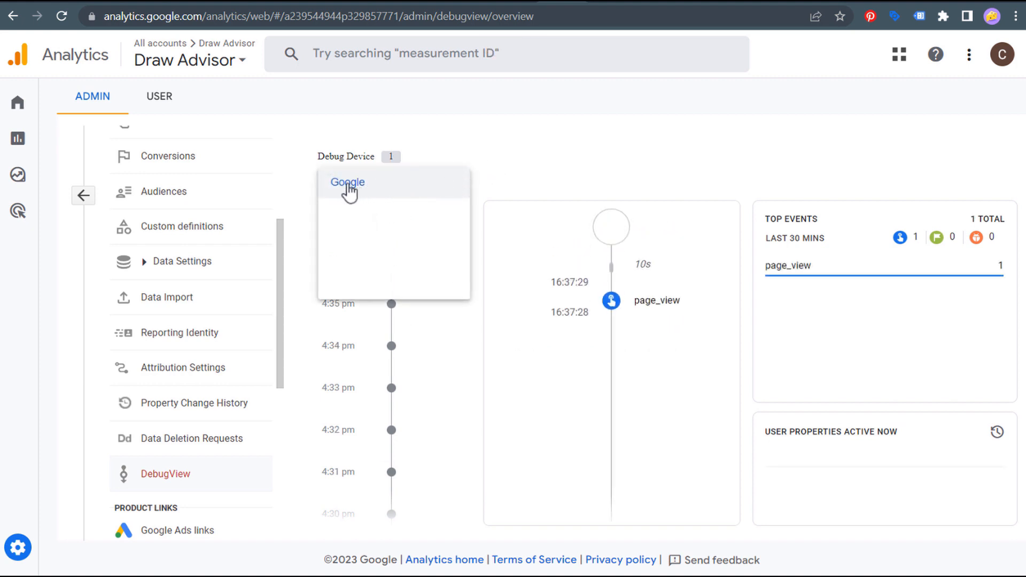
pyautogui.click(377, 191)
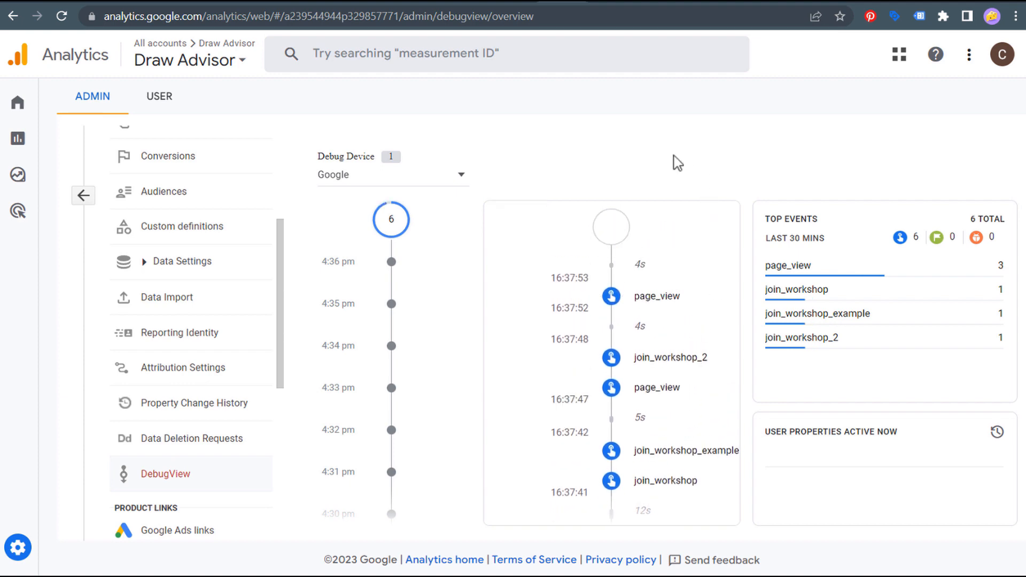
pyautogui.click(614, 4)
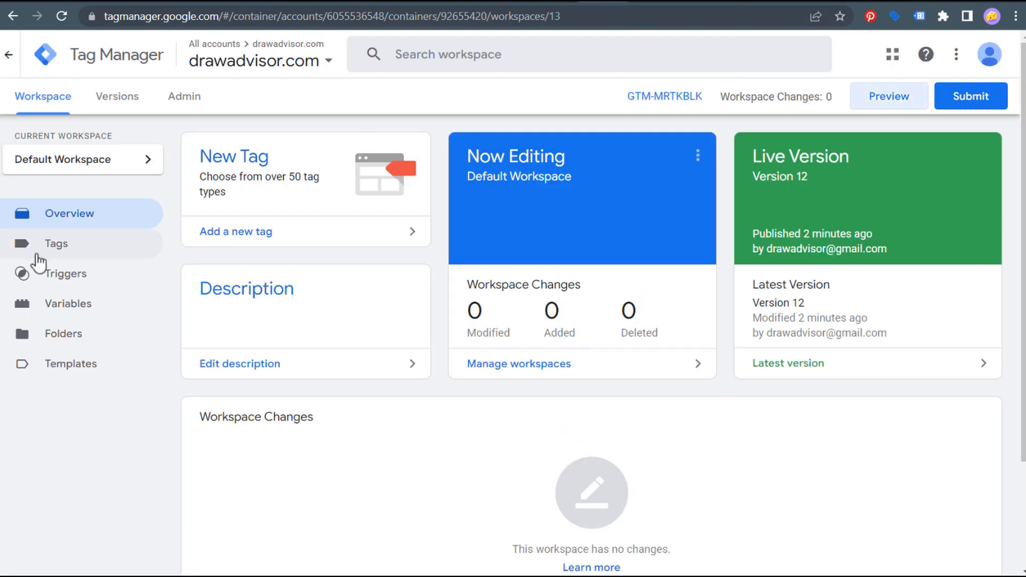
# - Open the Join Workshop Example tag from the Tags list to confirm its event name join_workshop_example
pyautogui.click(58, 246)
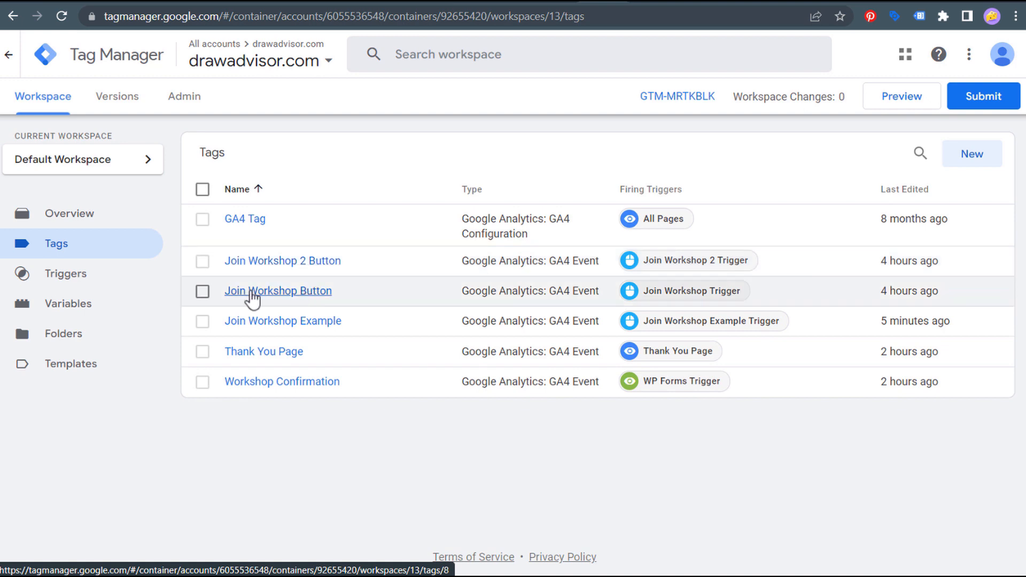
pyautogui.click(323, 327)
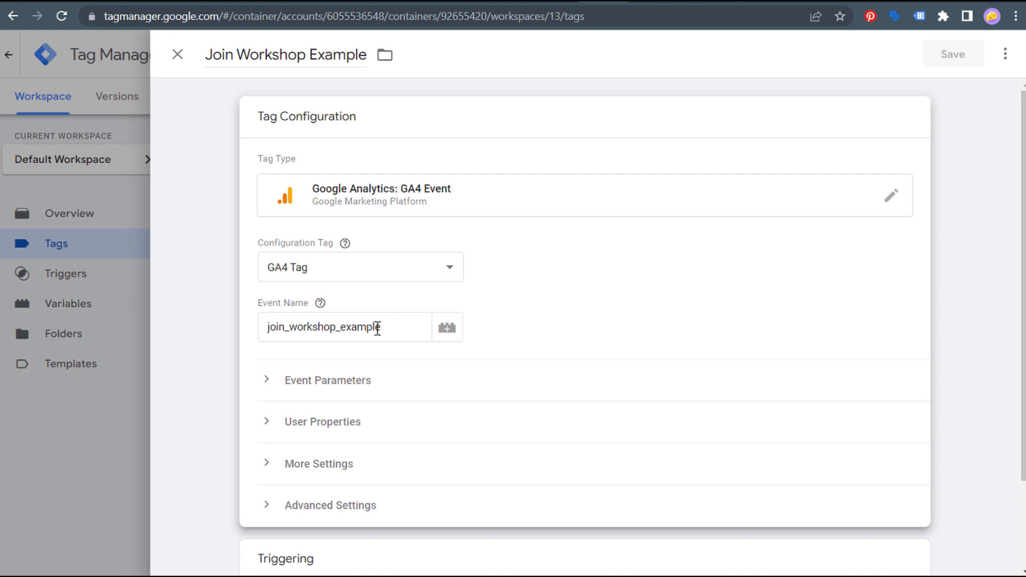
pyautogui.click(564, 6)
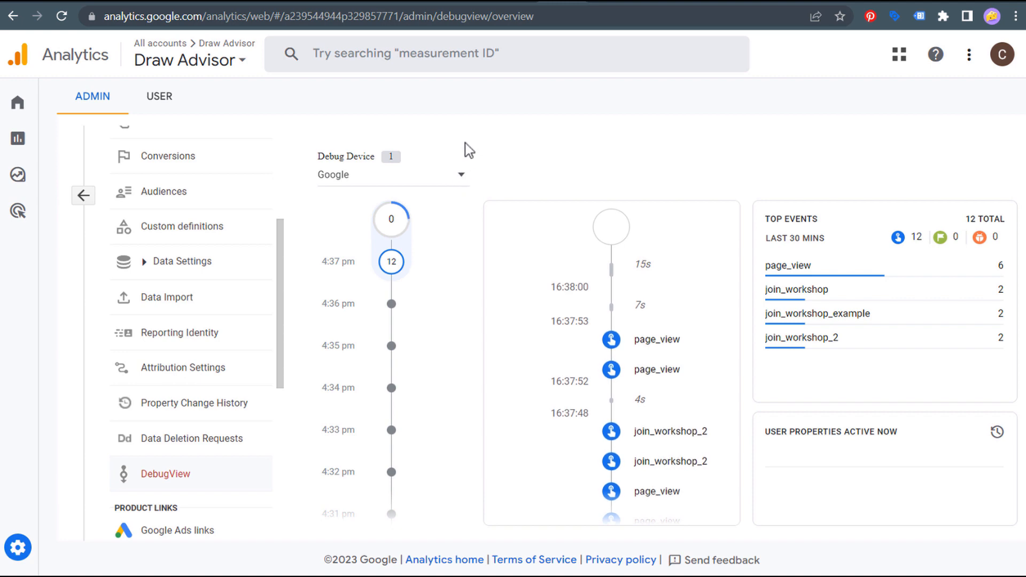
# - Limit the Engagement > Events report to Today, 28 Apr 2023
pyautogui.moveTo(27, 150)
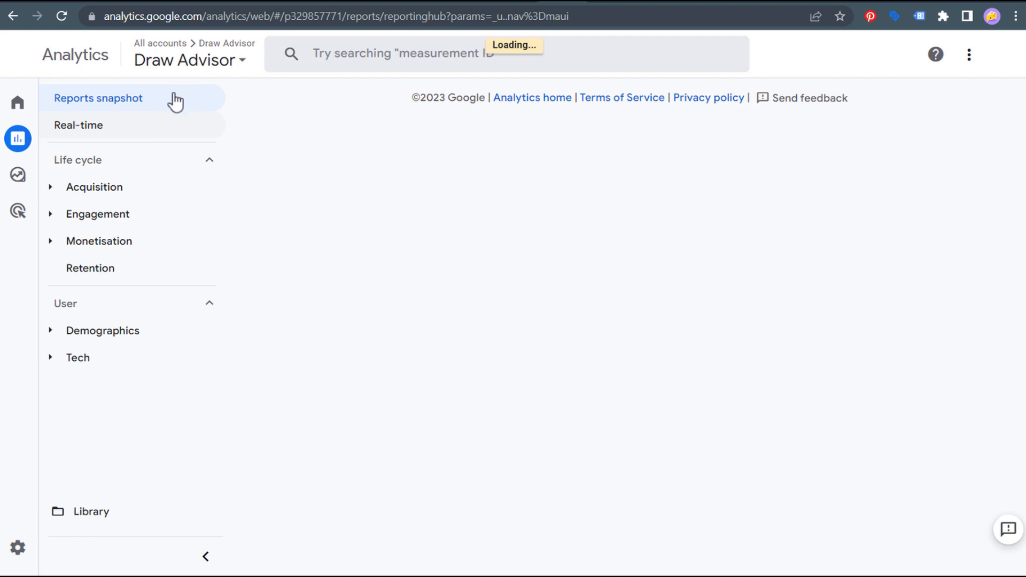
pyautogui.click(91, 219)
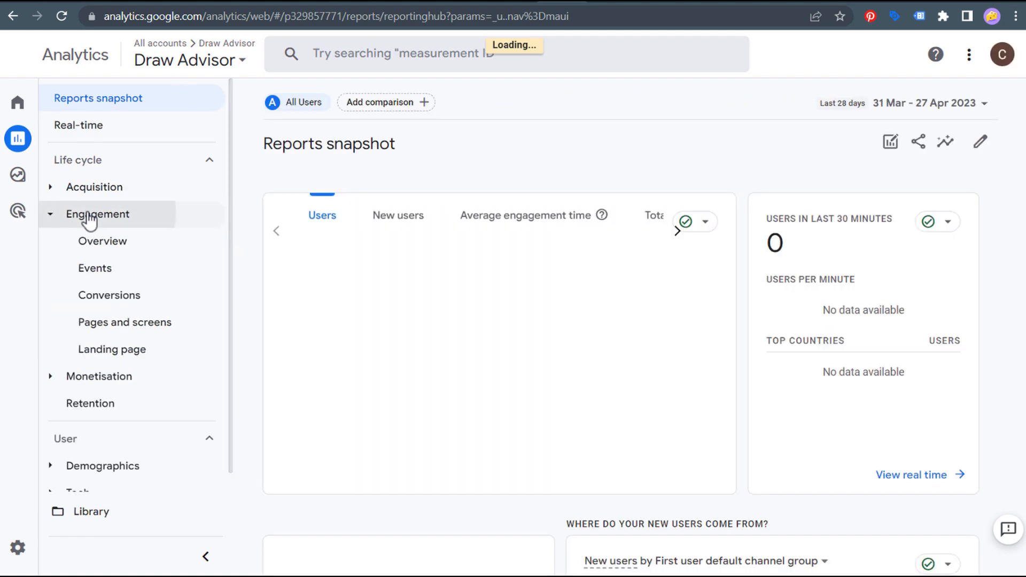
pyautogui.click(99, 271)
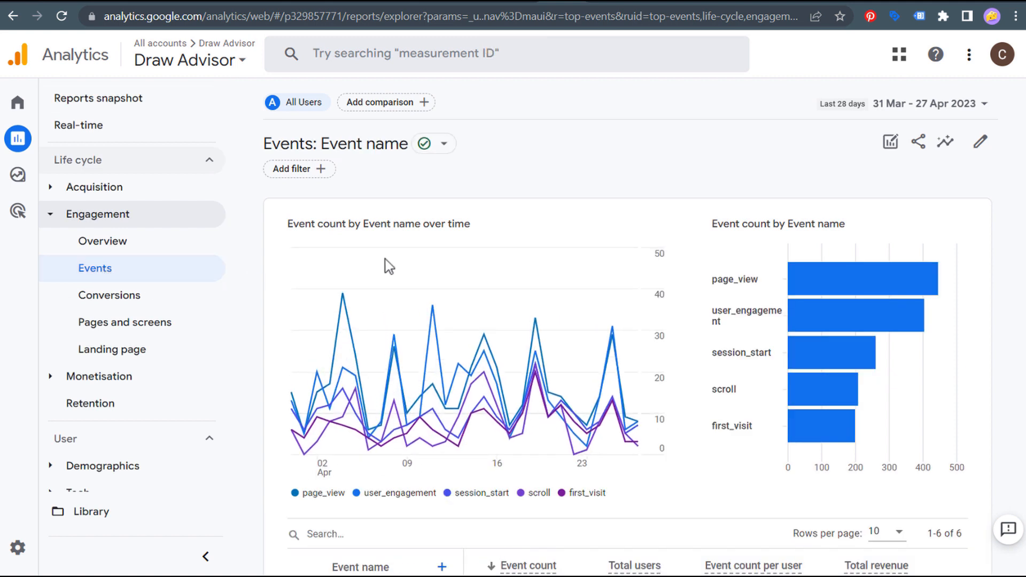
pyautogui.scroll(-2, 870, 119)
pyautogui.scroll(2, 826, 129)
pyautogui.click(847, 105)
pyautogui.click(657, 123)
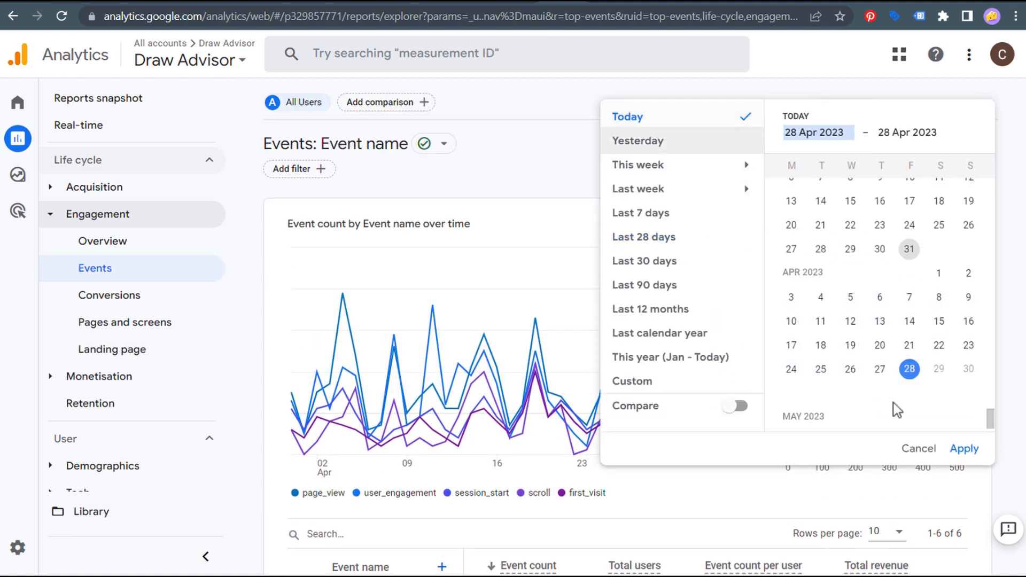
pyautogui.click(982, 453)
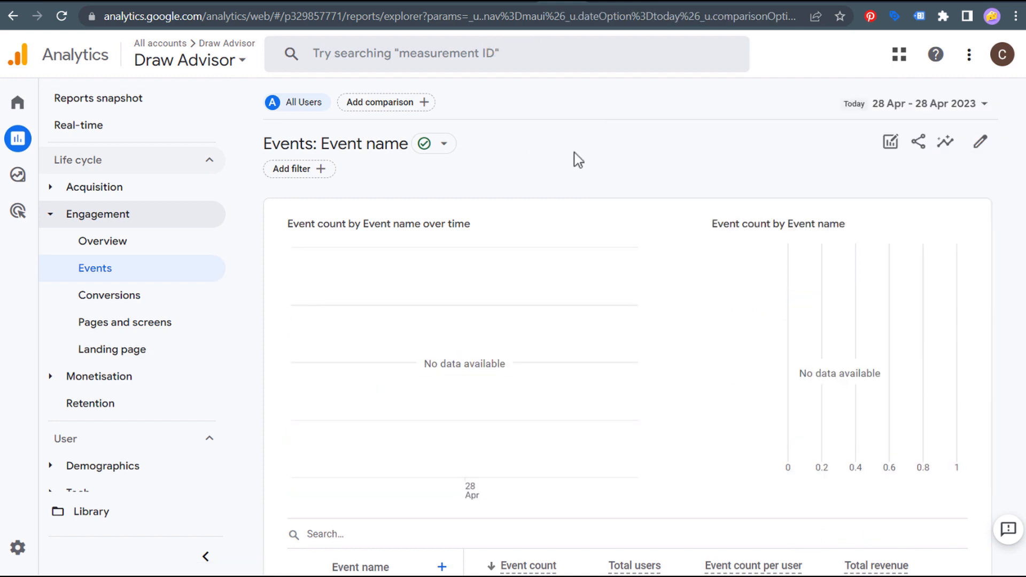
# - Open the Engagement > Conversions report after finding no Events data for today
pyautogui.scroll(-3, 544, 398)
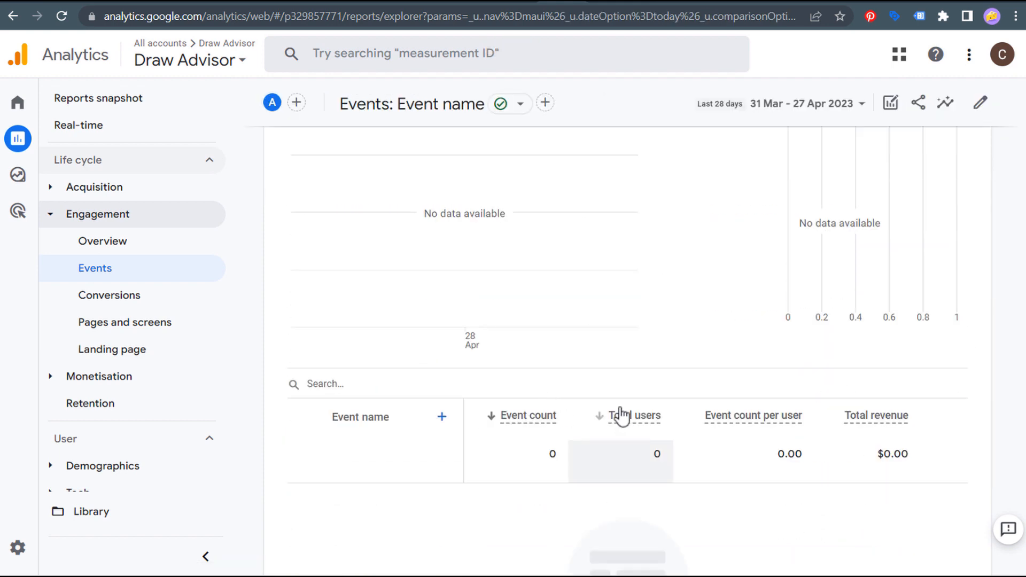
pyautogui.scroll(3, 502, 214)
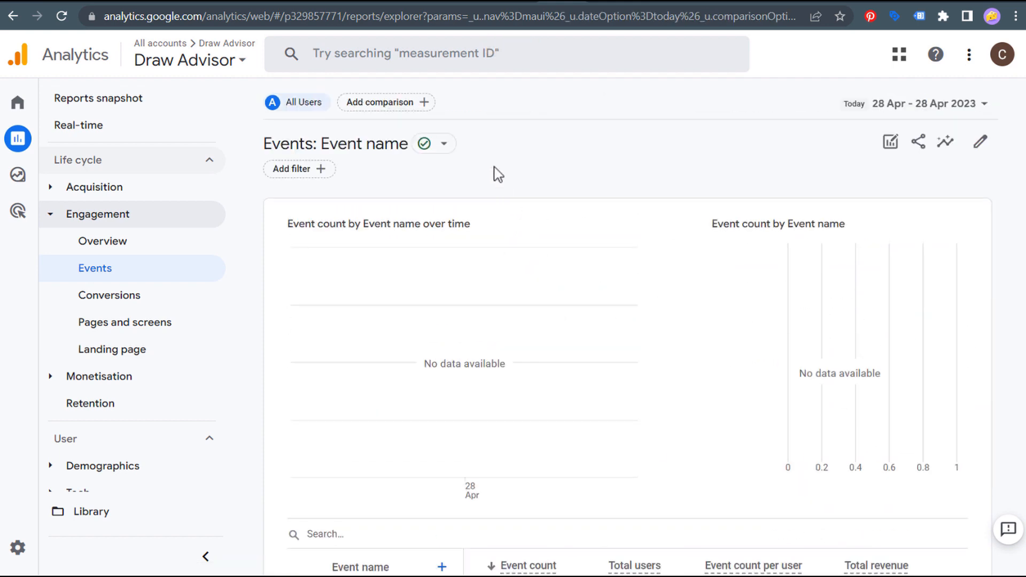
pyautogui.click(68, 224)
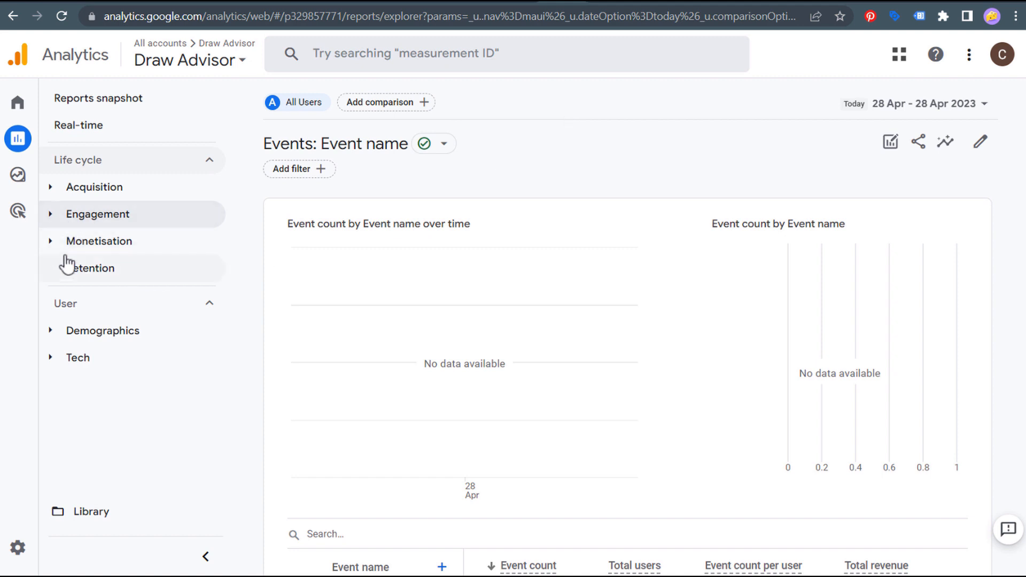
pyautogui.click(69, 219)
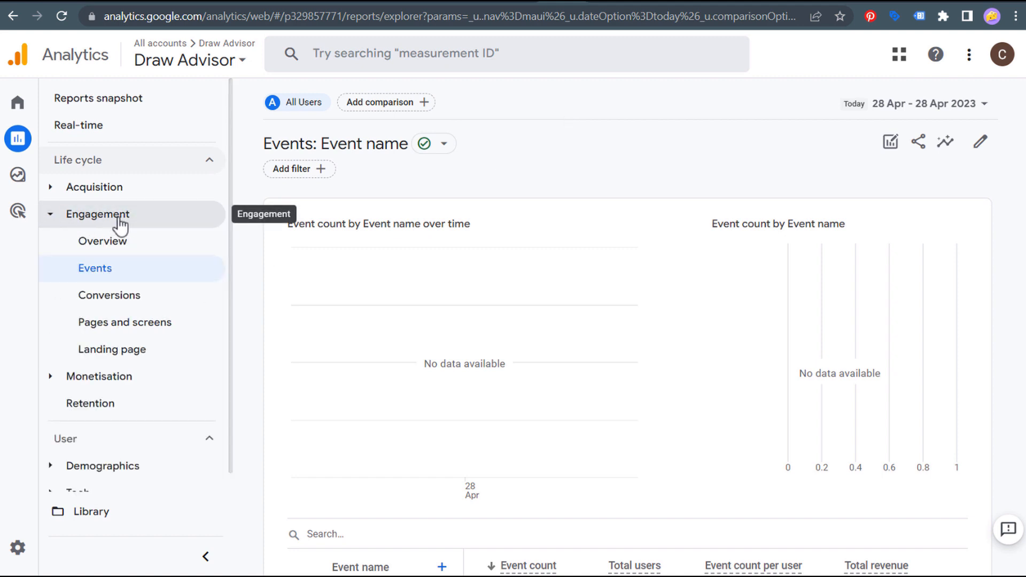
pyautogui.click(109, 303)
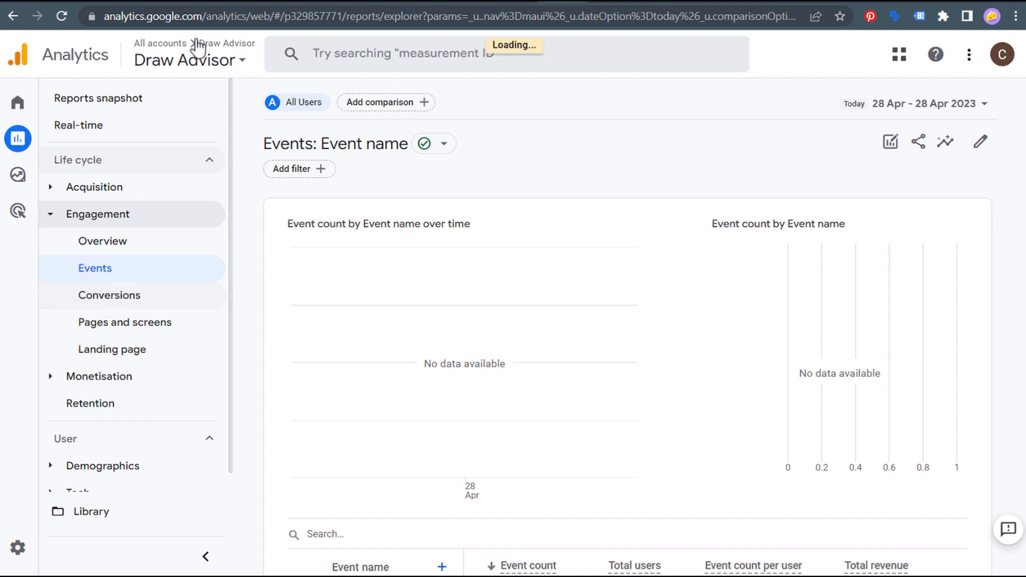
pyautogui.click(188, 1)
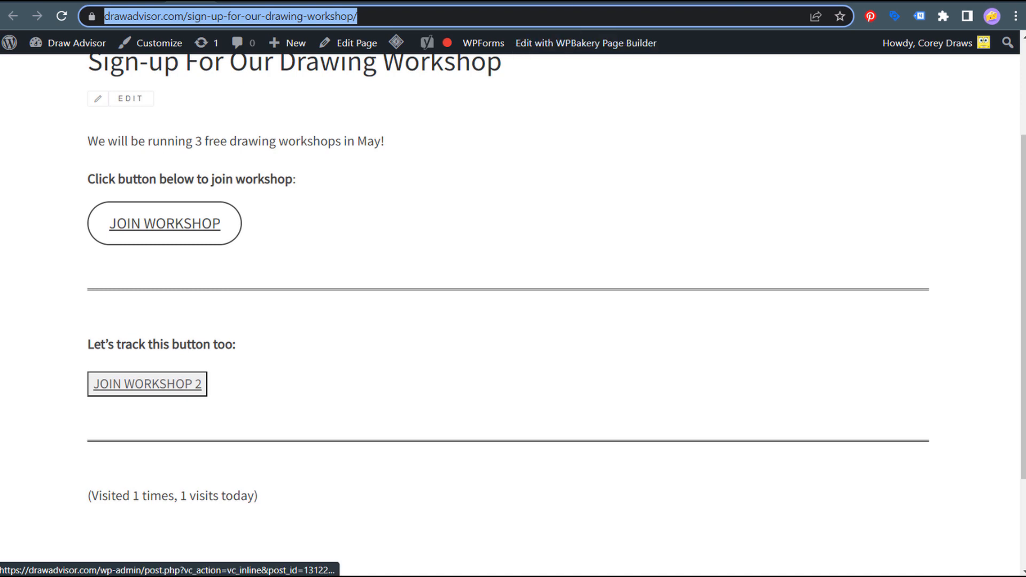
# - Open the Join Workshop Button tag and select its event name join_workshop for copying
pyautogui.click(592, 3)
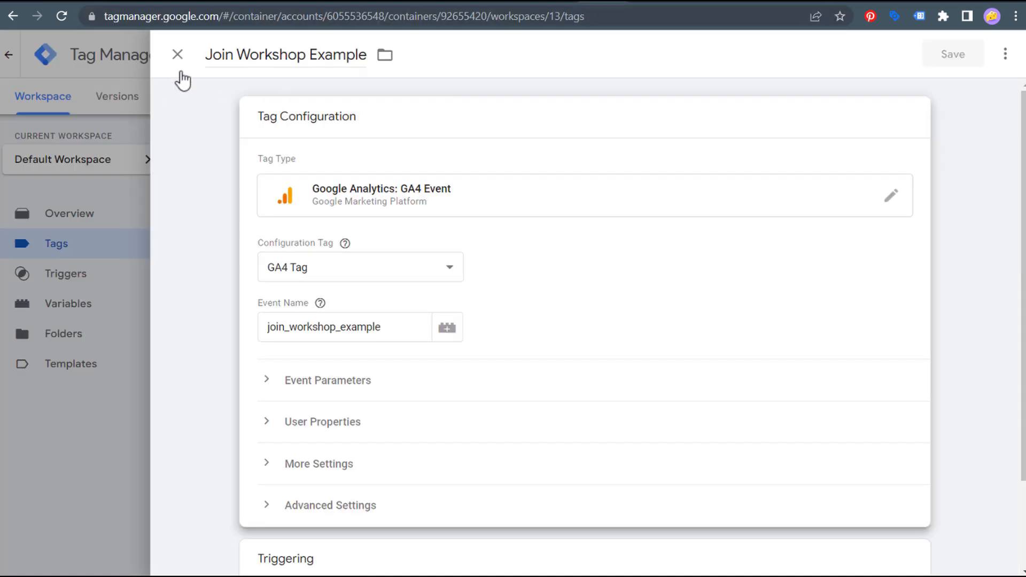
pyautogui.click(177, 54)
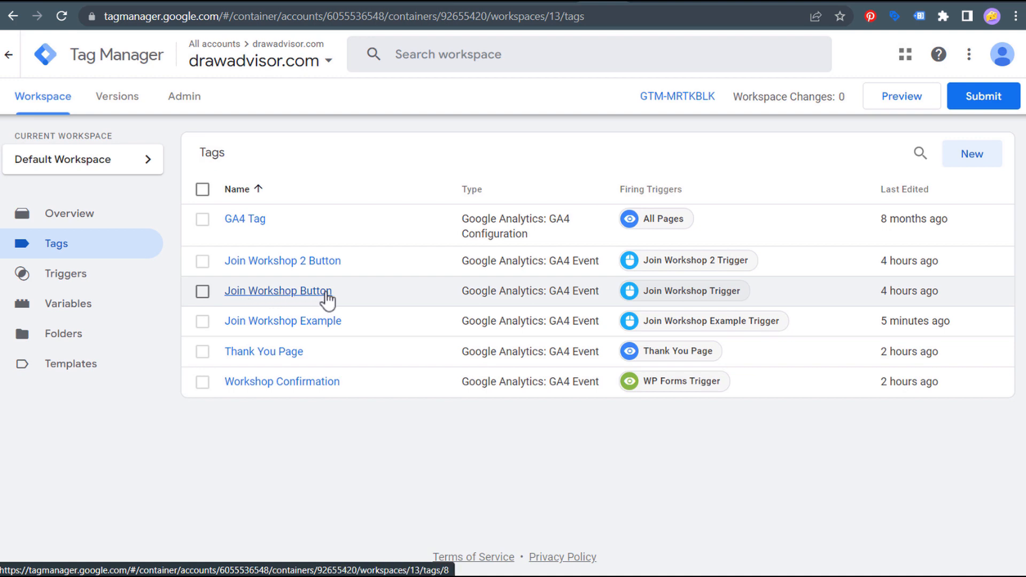
pyautogui.click(275, 298)
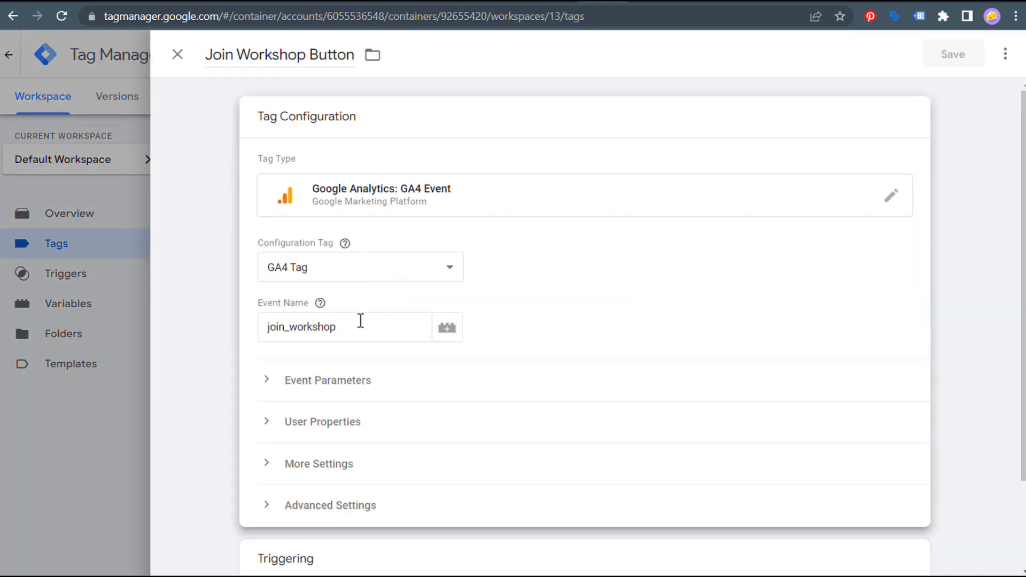
pyautogui.doubleClick(280, 329)
pyautogui.click(216, 327)
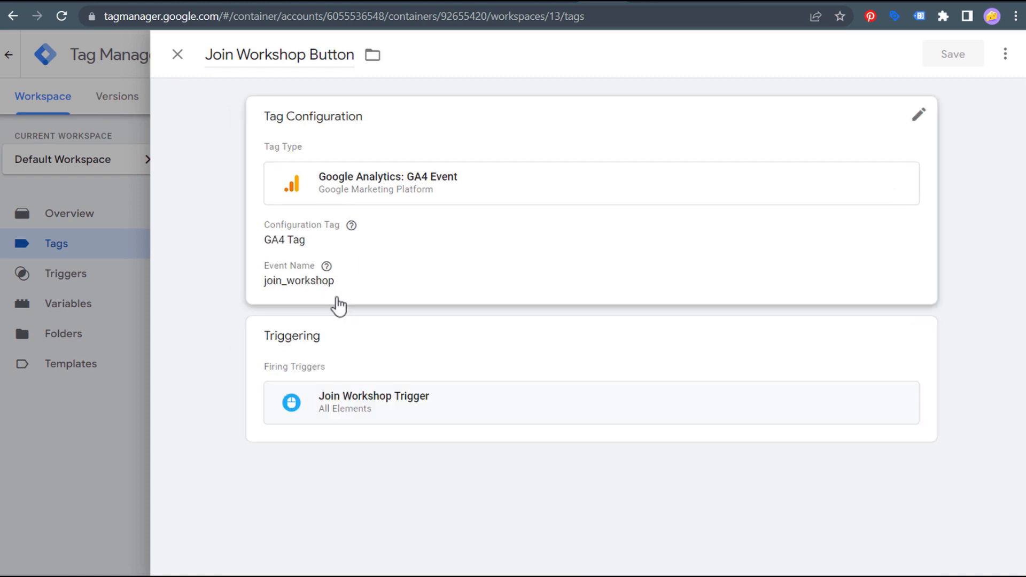
pyautogui.click(326, 302)
pyautogui.doubleClick(291, 328)
pyautogui.hotkey('ctrl', 'c')
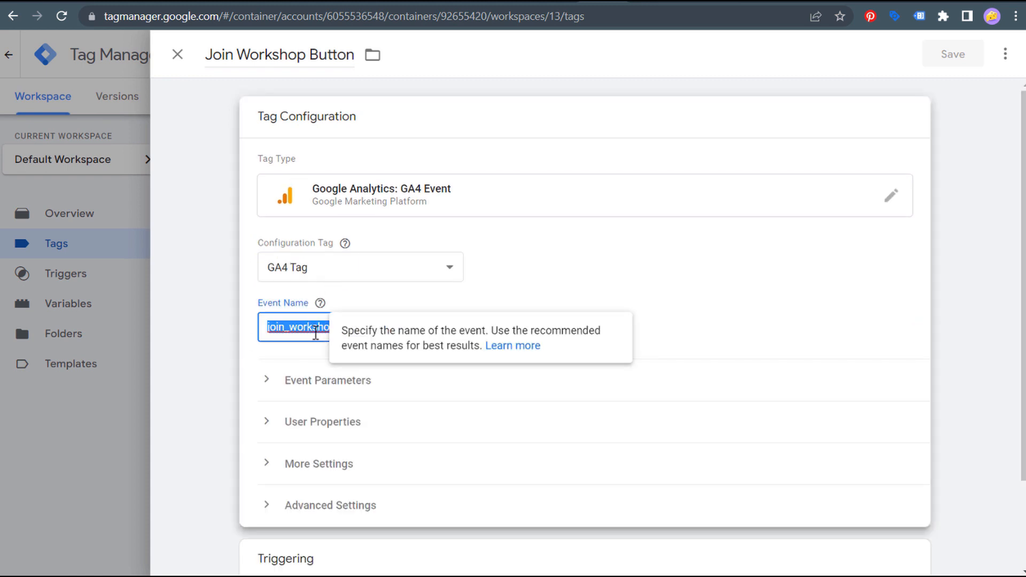
# - Return to the empty Analytics Conversions report and open the Draw Advisor property's Admin settings
pyautogui.click(561, 3)
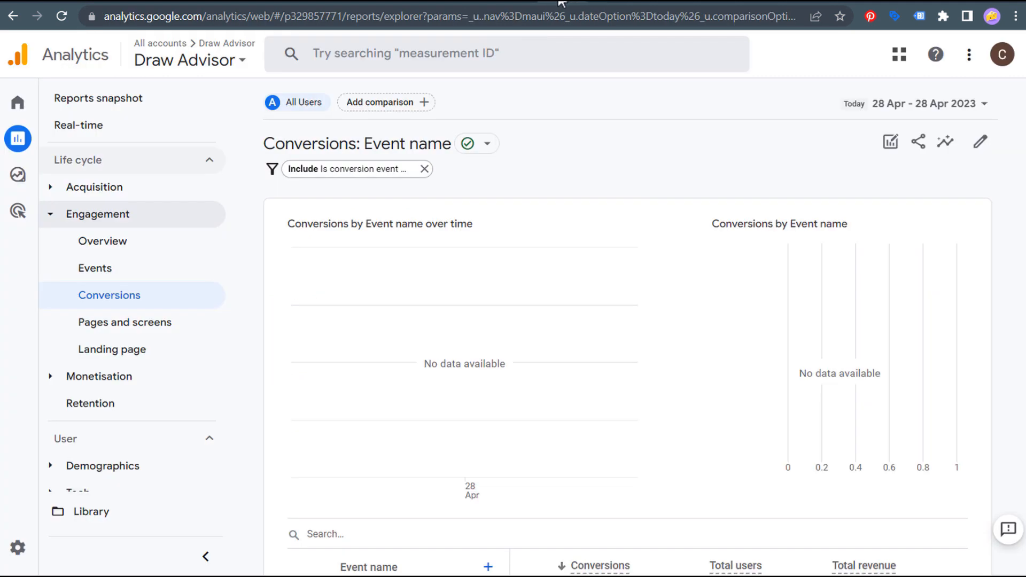
pyautogui.moveTo(276, 144); pyautogui.dragTo(408, 135)
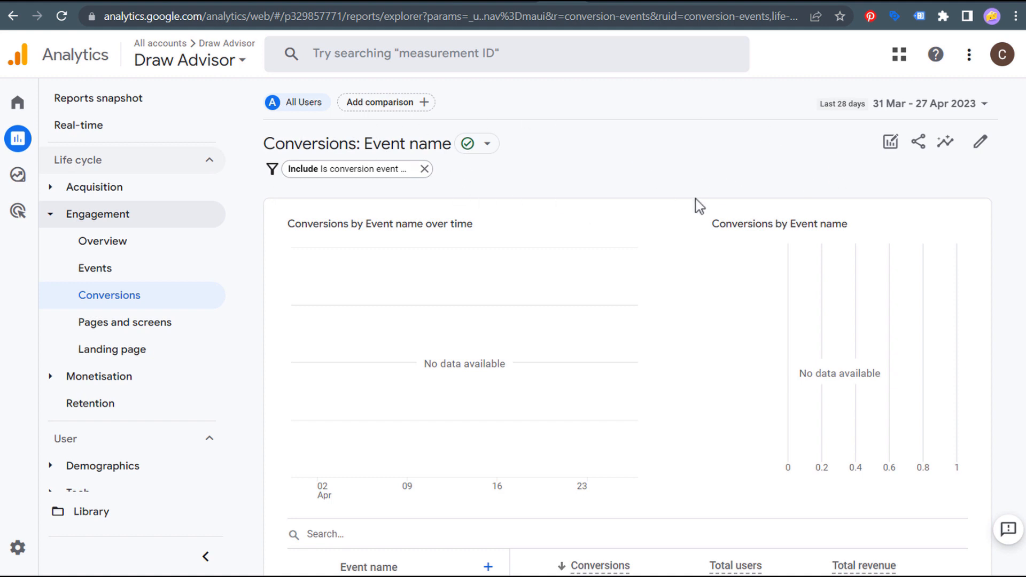
pyautogui.moveTo(14, 560)
pyautogui.click(36, 552)
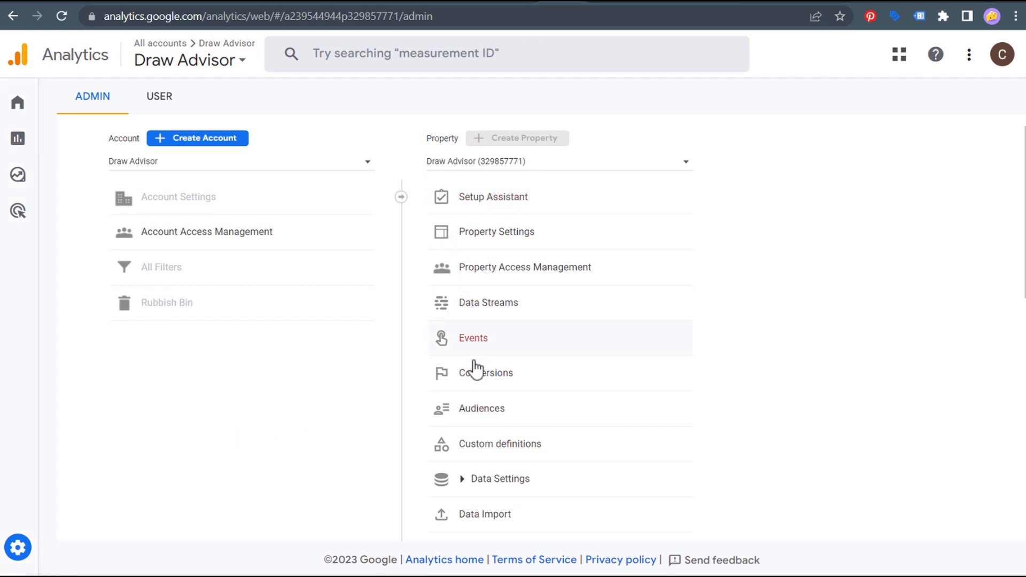
# - Create and save a new conversion event named join_workshop in Admin > Conversions
pyautogui.click(496, 377)
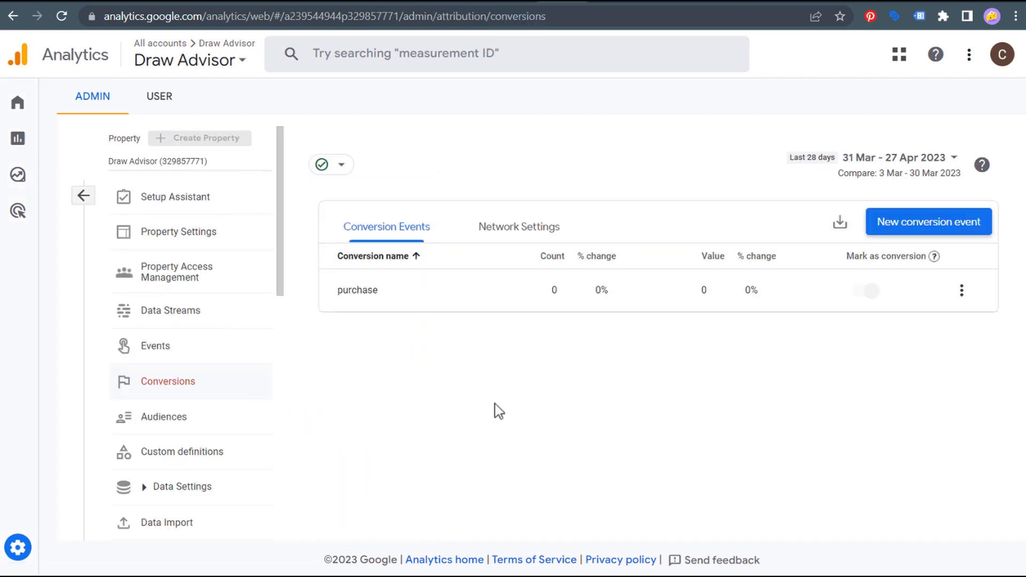
pyautogui.click(915, 229)
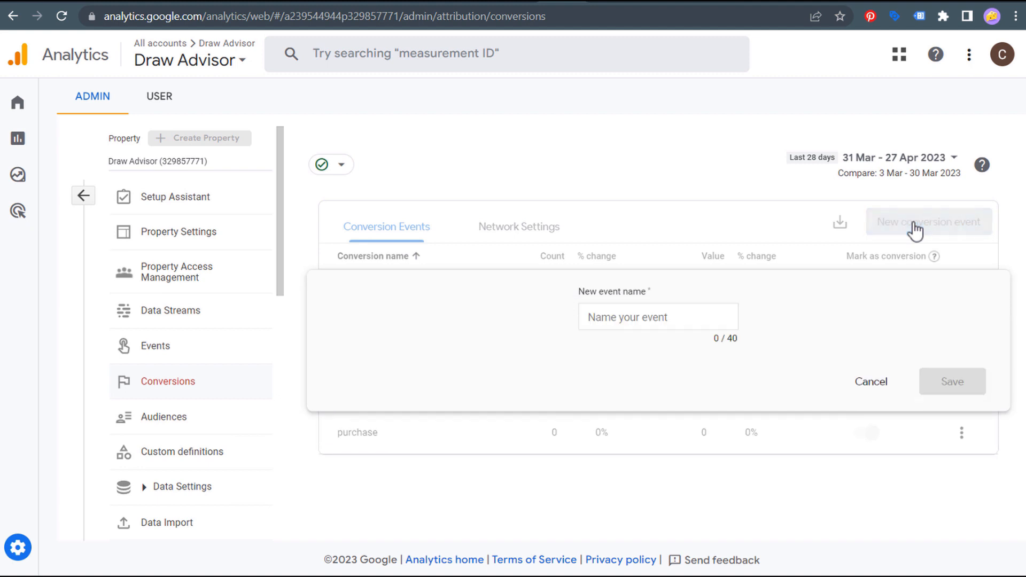
pyautogui.click(660, 320)
pyautogui.hotkey('ctrl', 'v')
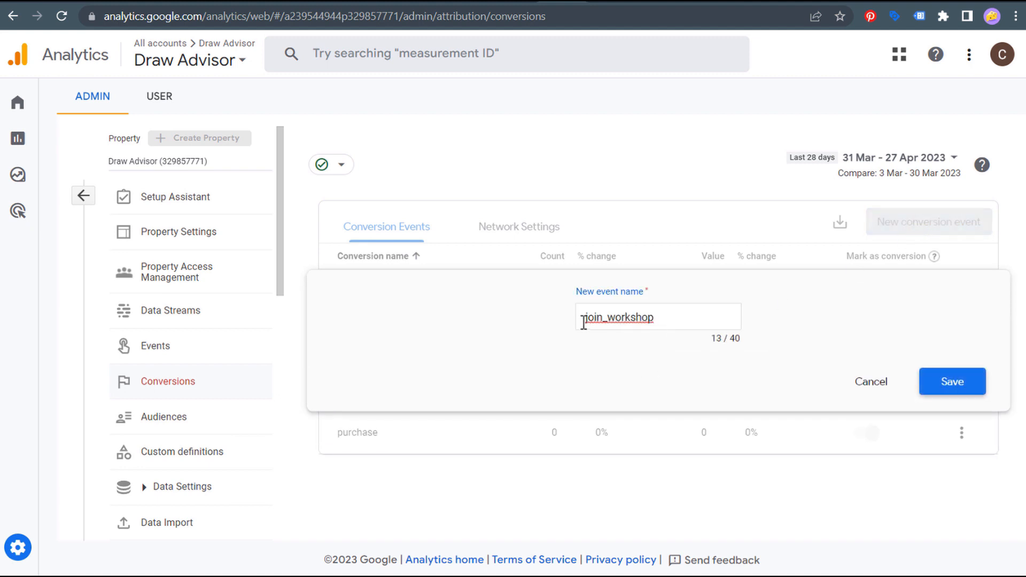
pyautogui.moveTo(584, 318); pyautogui.dragTo(661, 319)
pyautogui.click(664, 319)
pyautogui.click(207, 5)
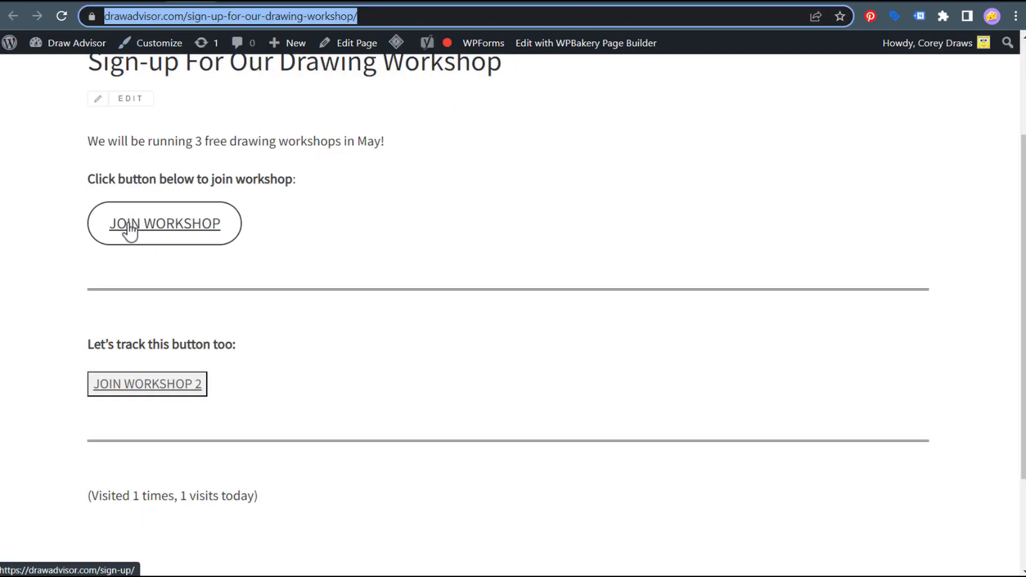
pyautogui.click(568, 4)
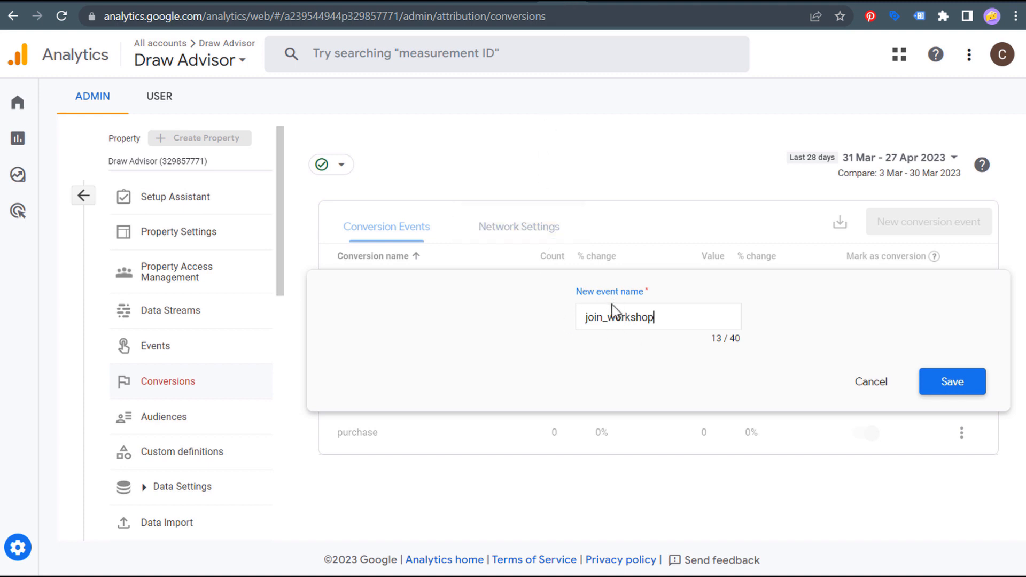
pyautogui.click(947, 389)
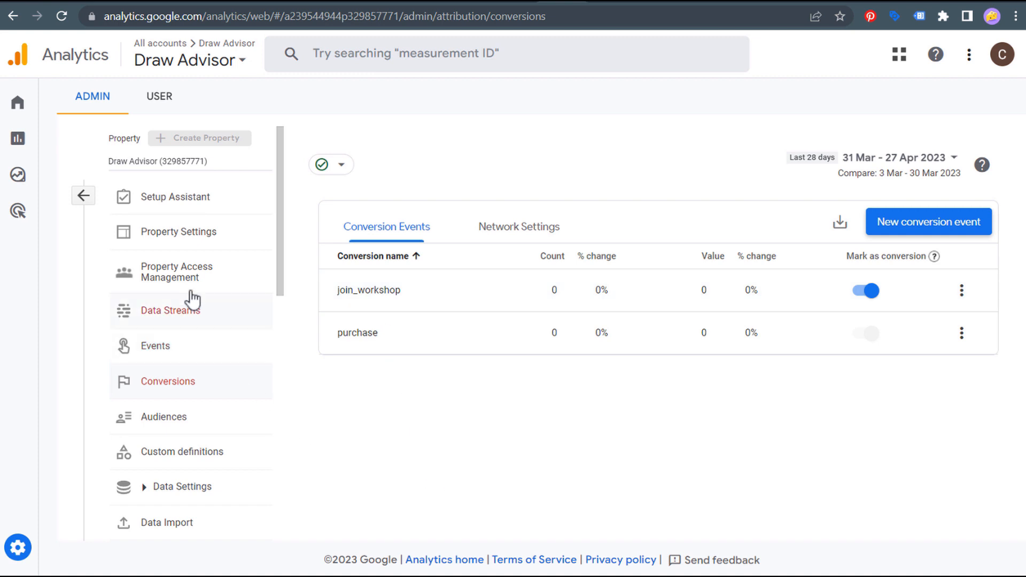
# - Check the property's Google Ads links under Product Links, finding none linked
pyautogui.moveTo(279, 177); pyautogui.dragTo(279, 443)
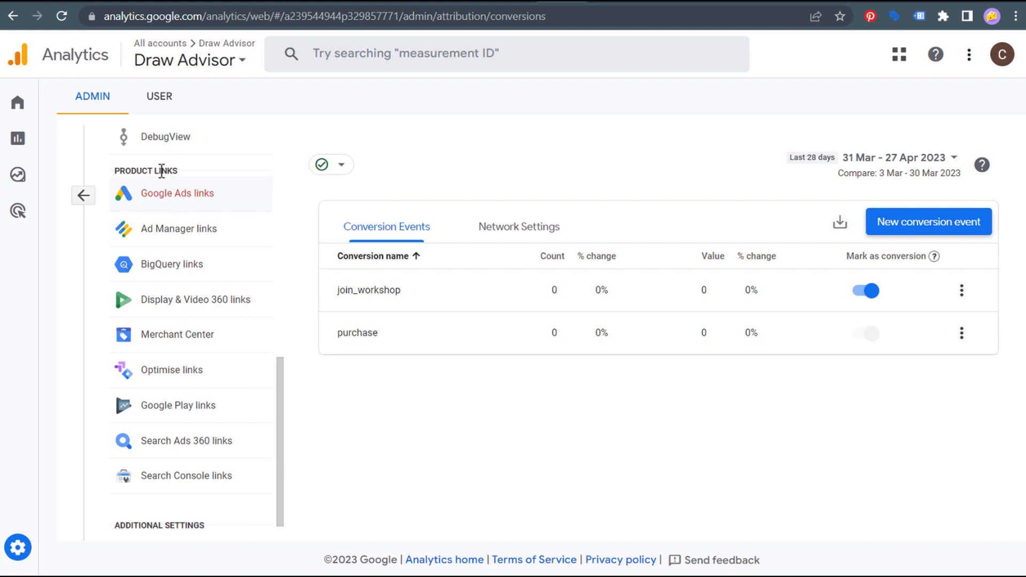
pyautogui.click(162, 201)
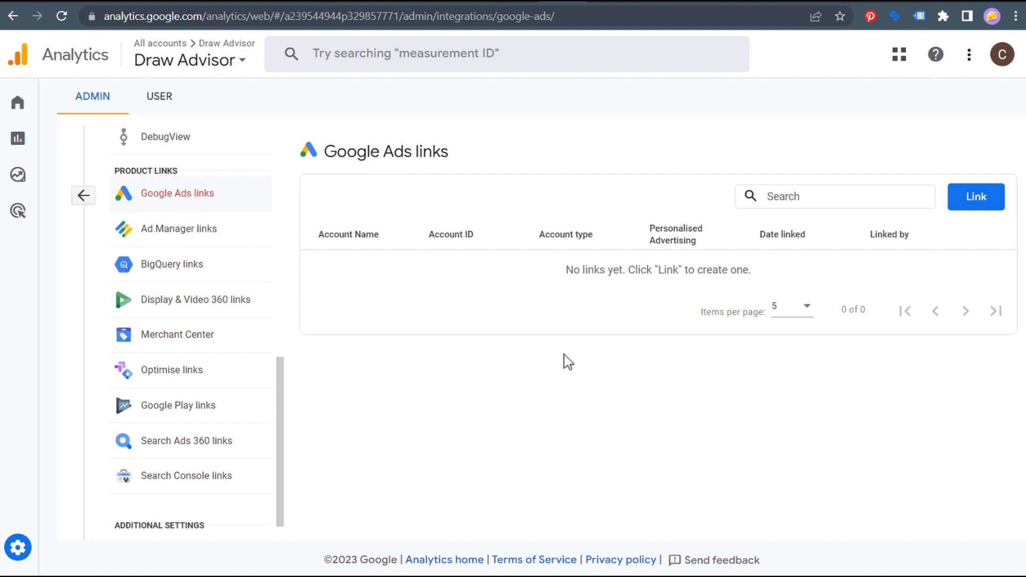
pyautogui.click(801, 3)
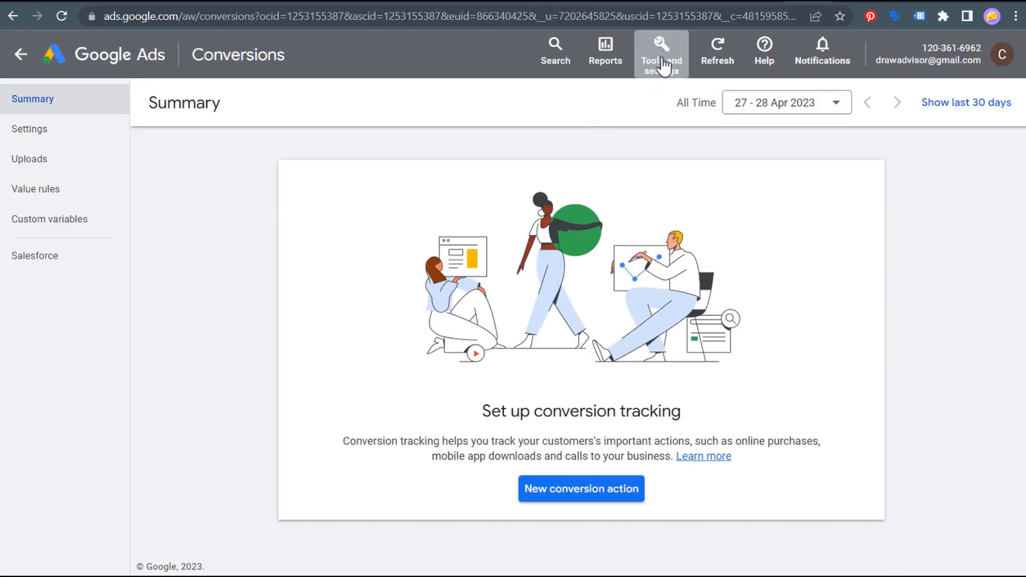
# - Link the Draw Advisor GA4 property under Linked accounts, with Google Analytics audience import turned on
pyautogui.click(662, 51)
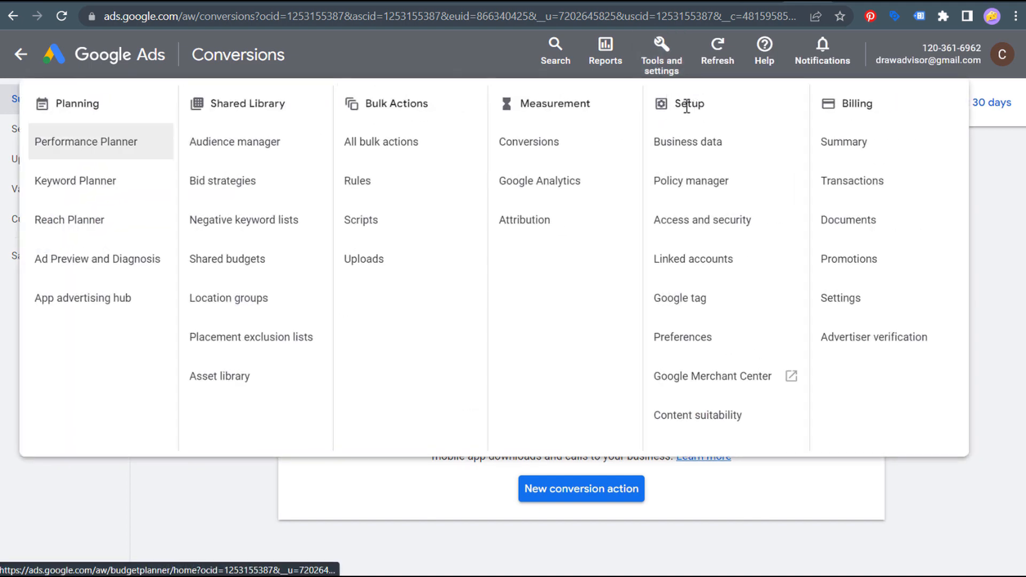
pyautogui.click(695, 264)
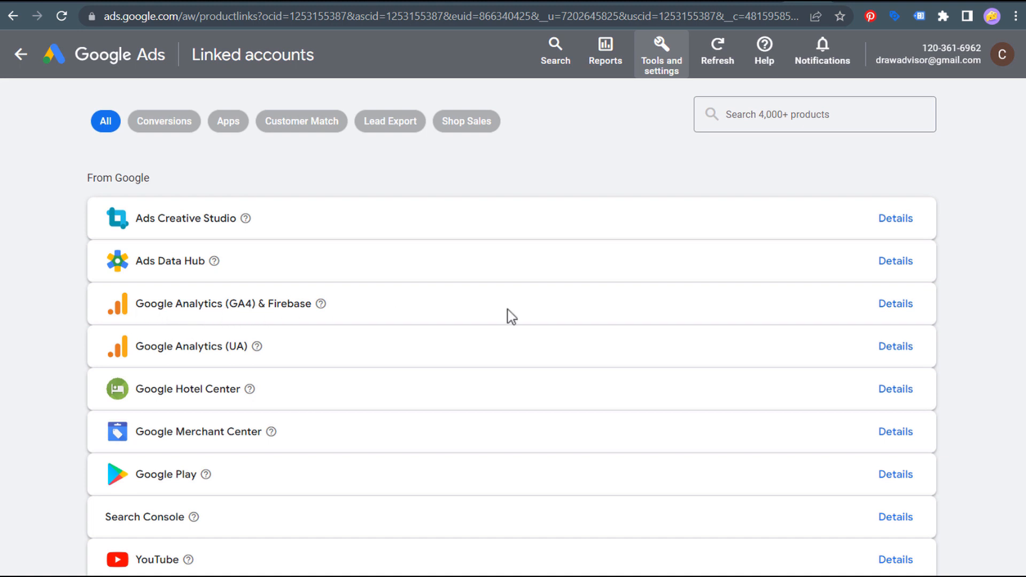
pyautogui.click(896, 309)
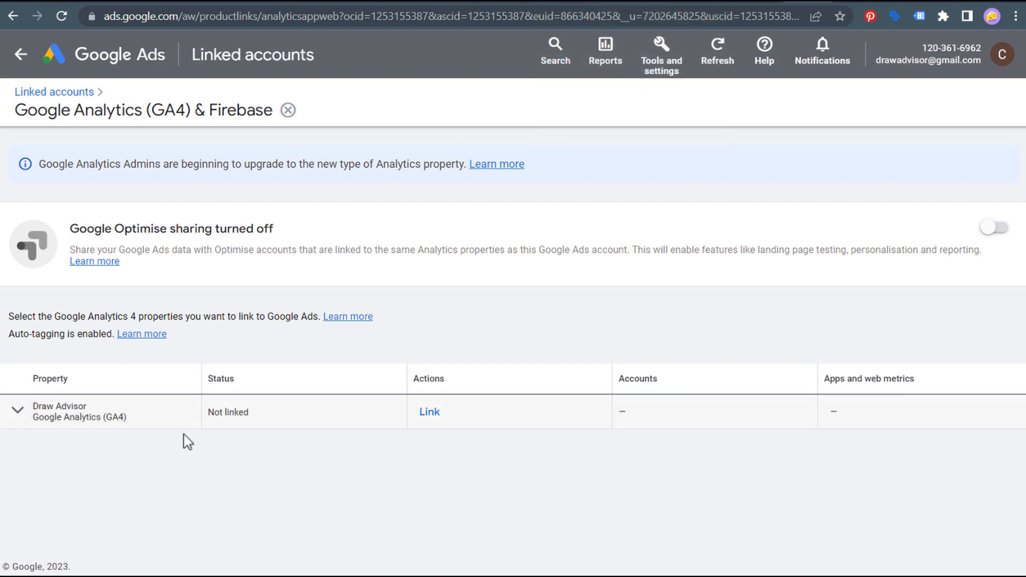
pyautogui.click(431, 415)
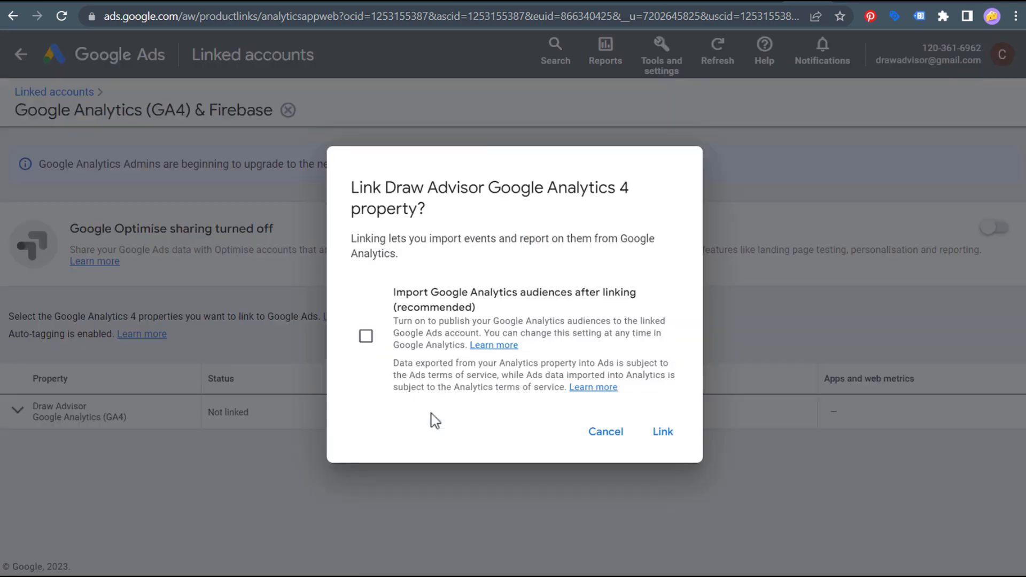
pyautogui.moveTo(406, 294); pyautogui.dragTo(593, 291)
pyautogui.click(593, 291)
pyautogui.click(366, 338)
pyautogui.click(671, 434)
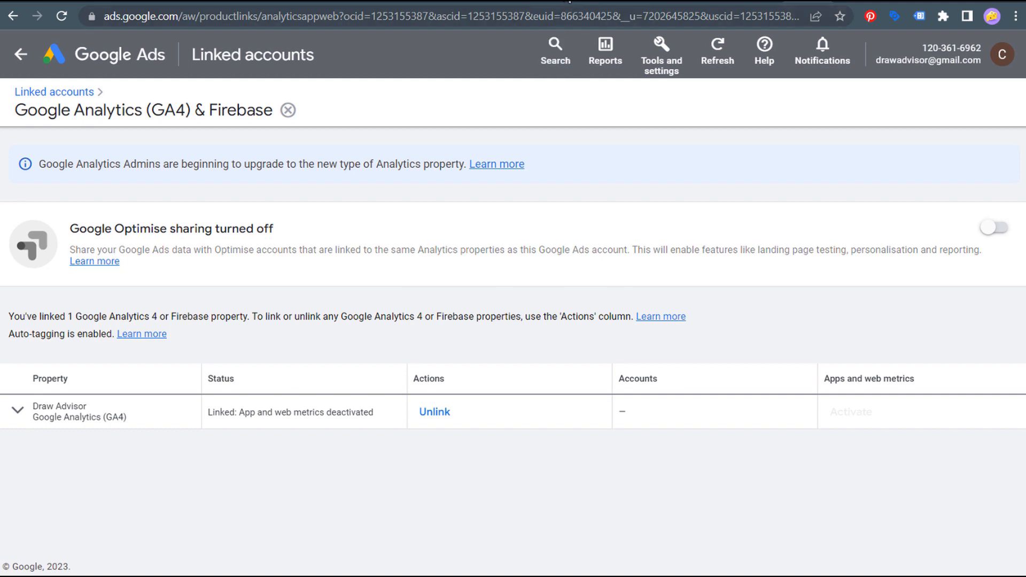
pyautogui.click(561, 2)
# - Reload Analytics to see the Ads link listed as Enabled, then open the Google Ads Conversions summary
pyautogui.click(60, 17)
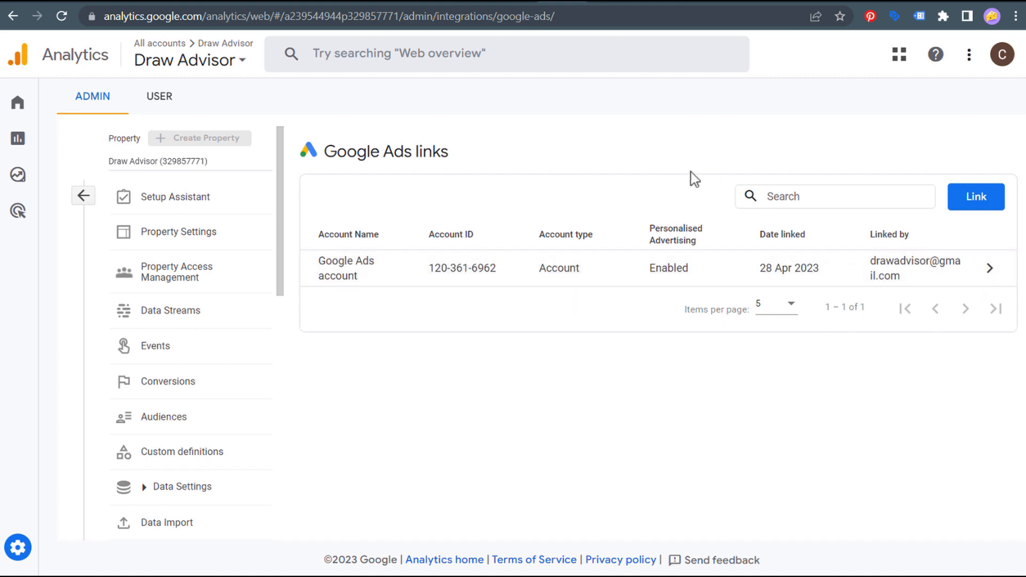
pyautogui.click(802, 3)
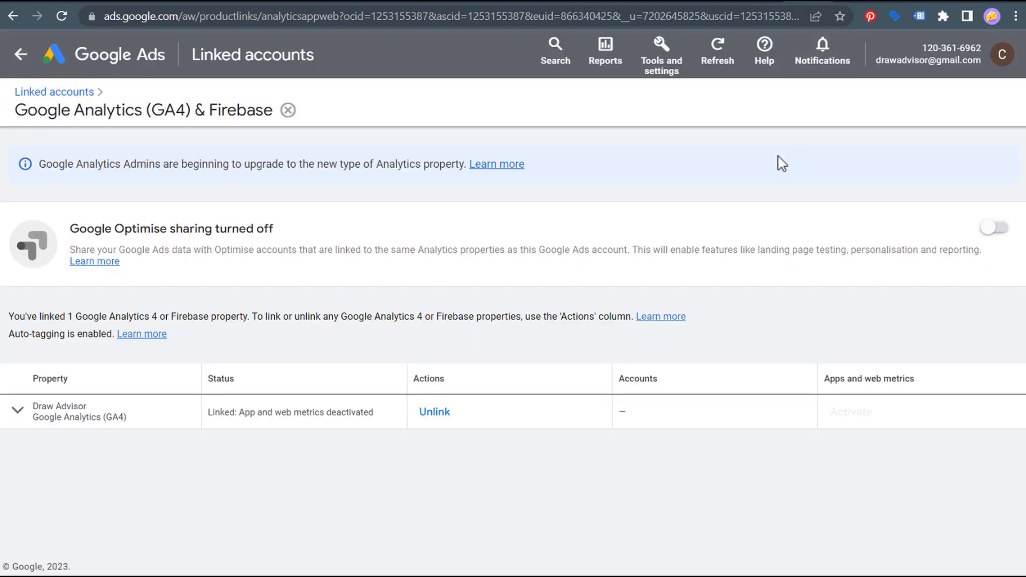
pyautogui.click(663, 62)
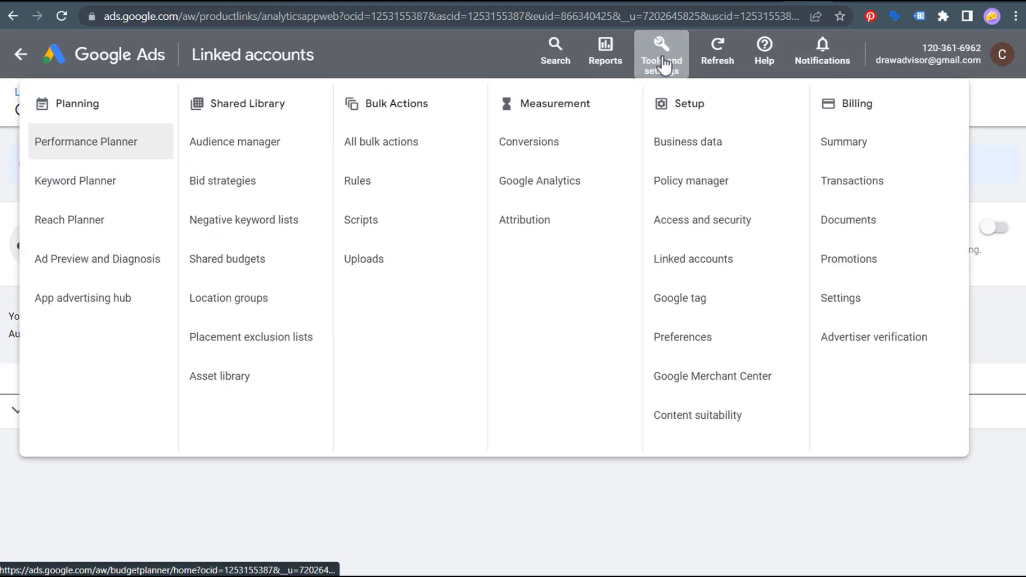
pyautogui.click(533, 141)
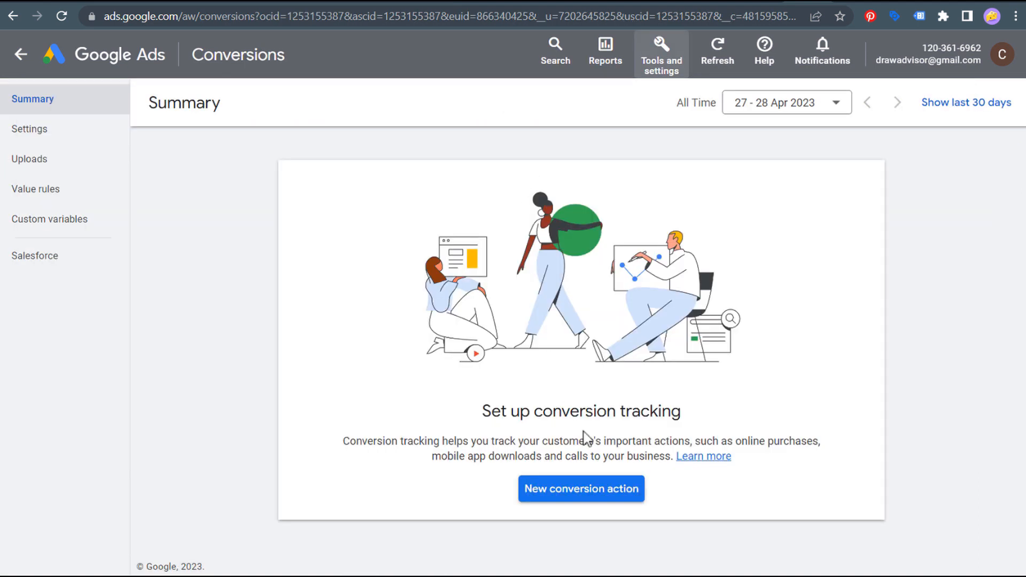
# - Start a new conversion action importing Google Analytics 4 web events, reaching the still-empty event list
pyautogui.click(542, 494)
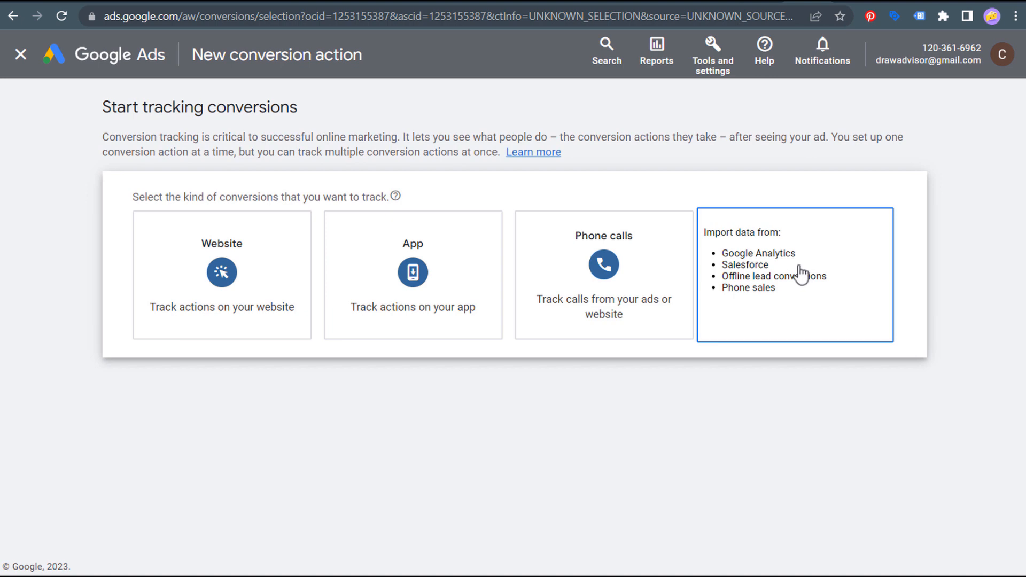
pyautogui.click(803, 278)
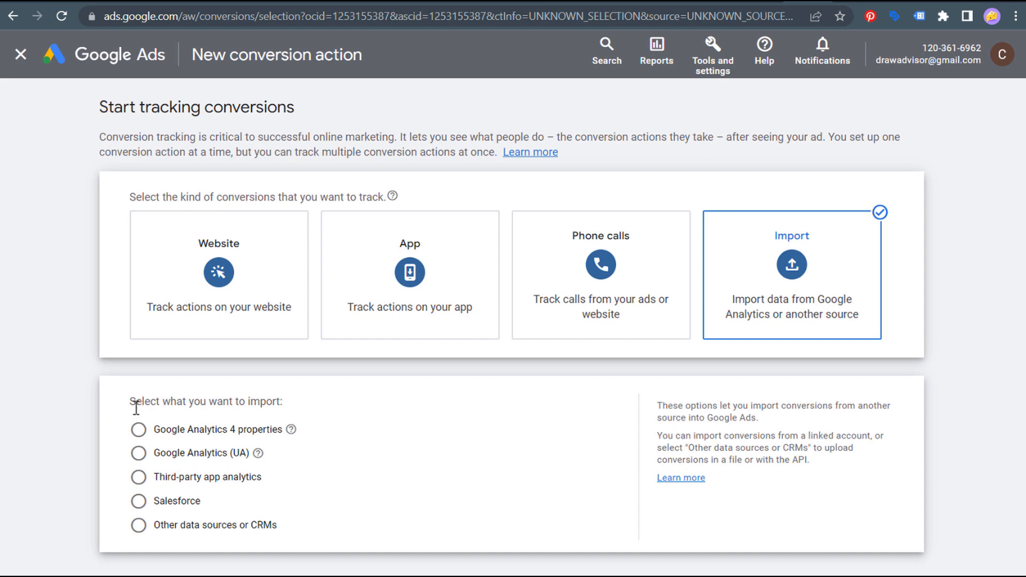
pyautogui.moveTo(135, 405); pyautogui.dragTo(251, 400)
pyautogui.click(252, 400)
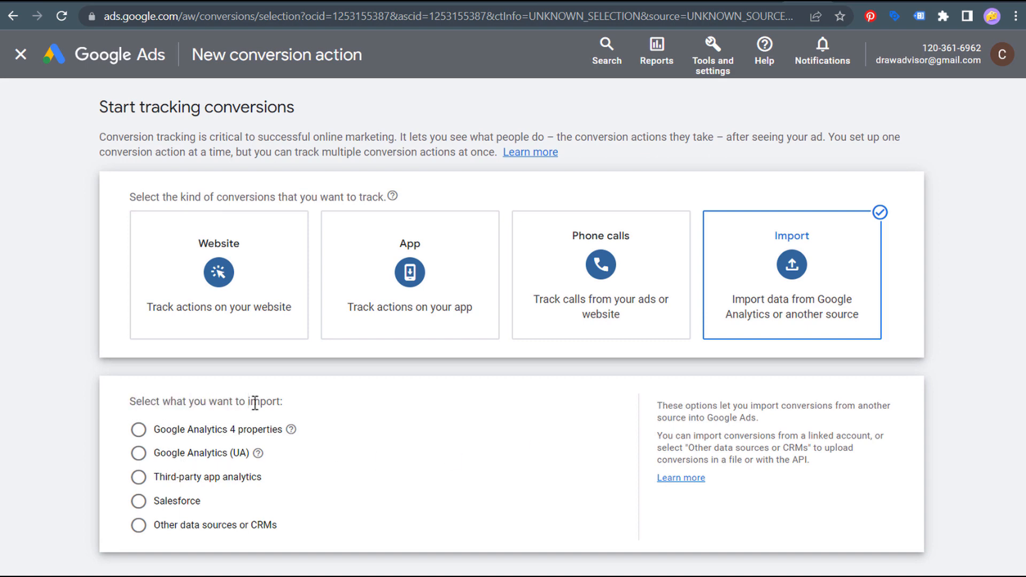
pyautogui.click(138, 431)
pyautogui.scroll(-3, 332, 442)
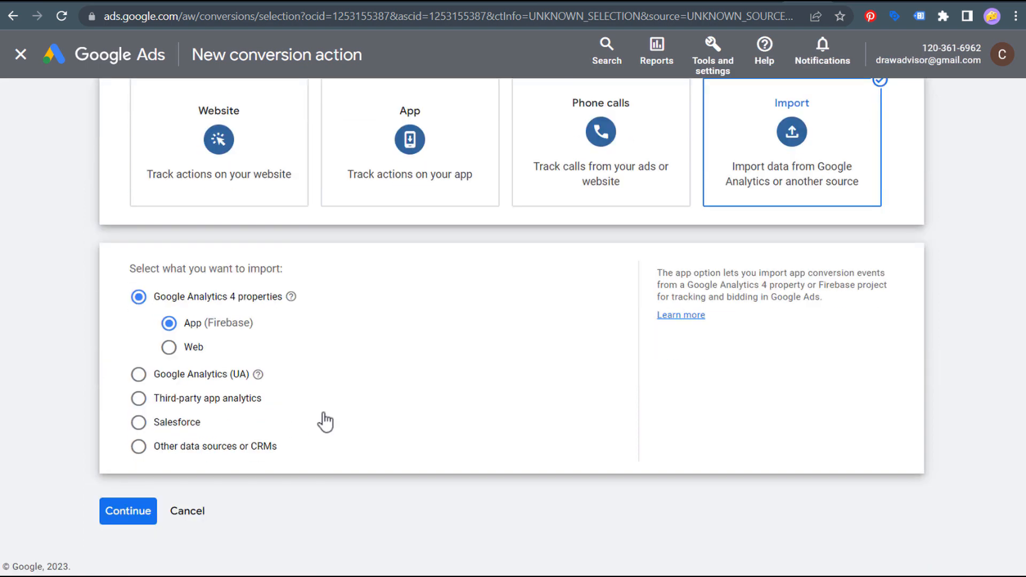
pyautogui.click(169, 348)
pyautogui.click(131, 512)
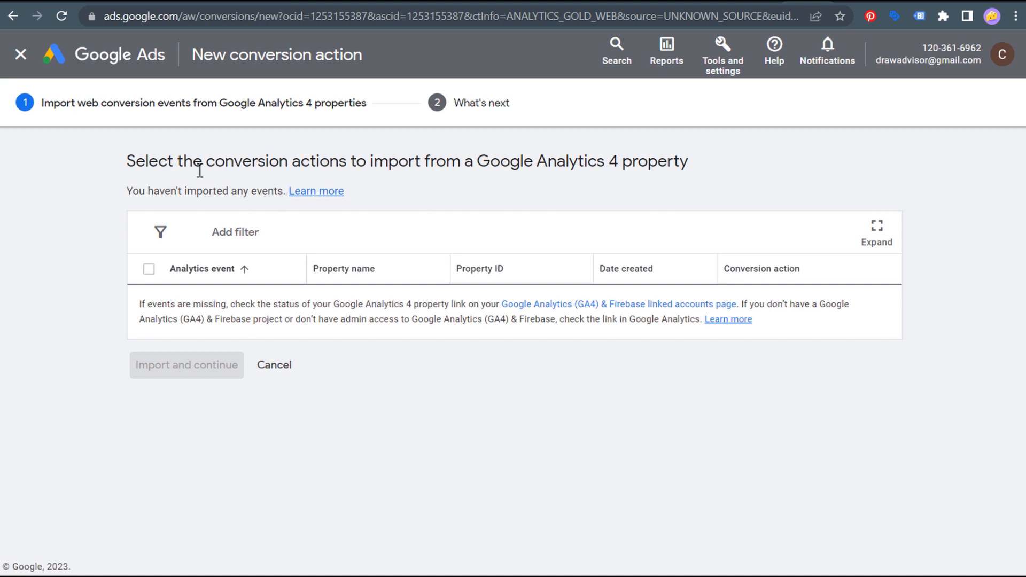
pyautogui.moveTo(137, 303); pyautogui.dragTo(450, 312)
pyautogui.click(344, 318)
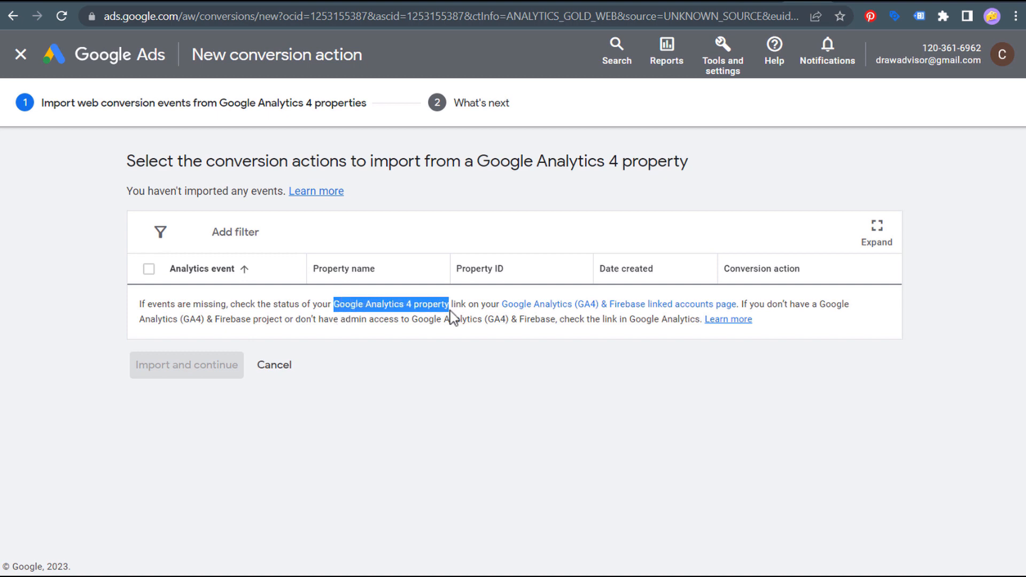
pyautogui.click(487, 314)
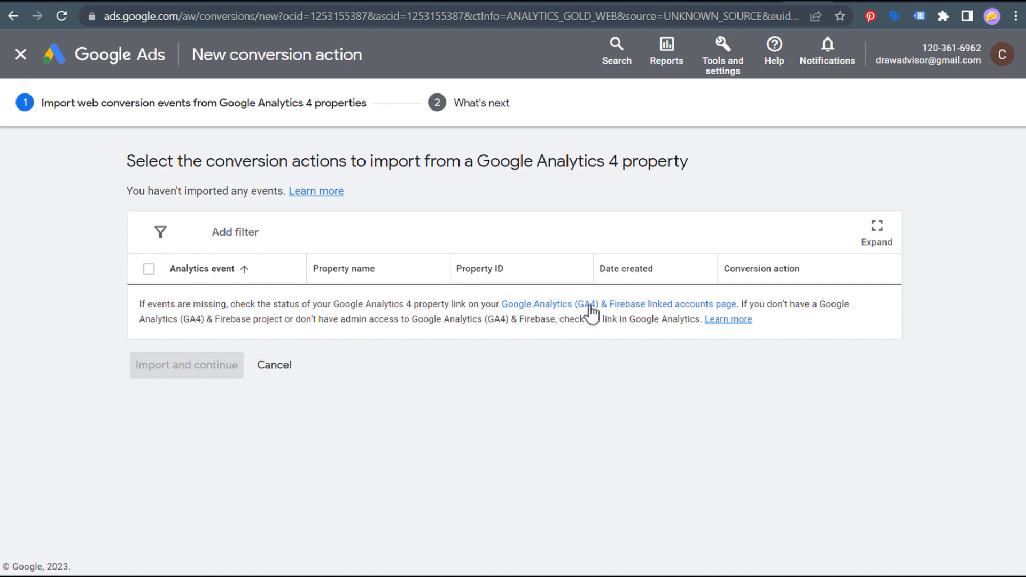
# - Activate and confirm app and web metrics on the Draw Advisor GA4 link
pyautogui.click(623, 308)
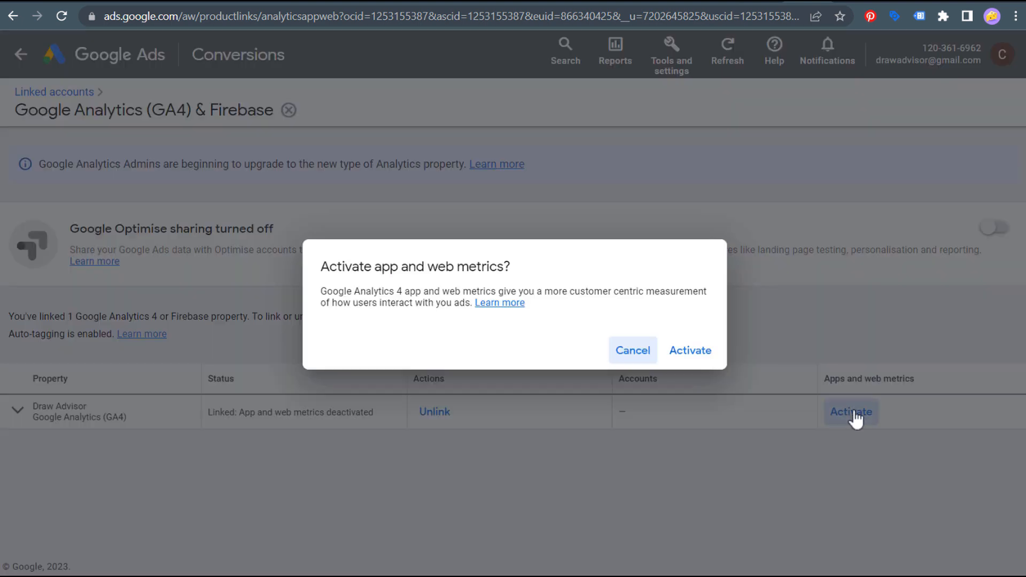
pyautogui.click(853, 413)
pyautogui.click(705, 352)
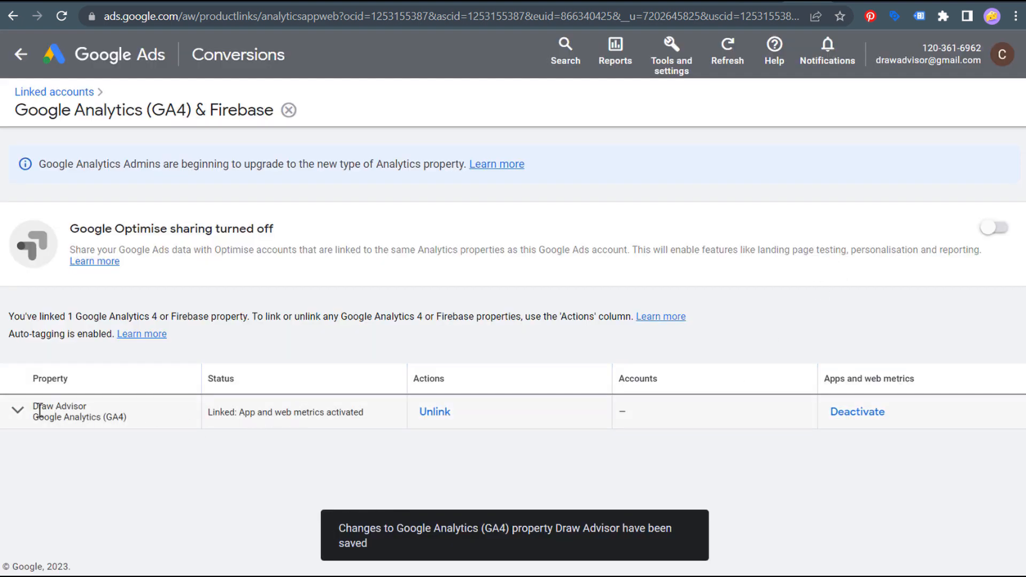
pyautogui.moveTo(210, 413); pyautogui.dragTo(370, 420)
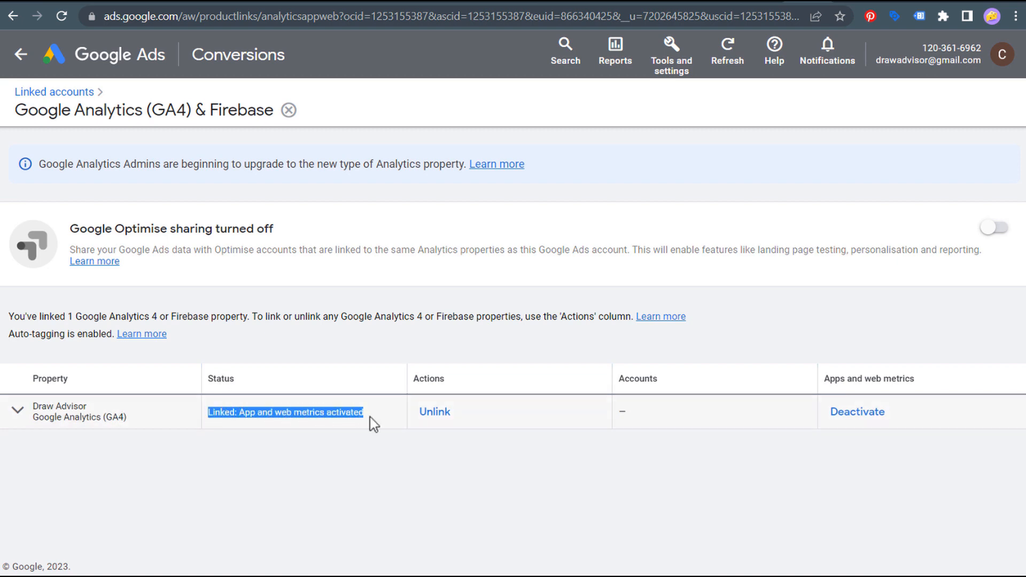
pyautogui.click(373, 426)
pyautogui.moveTo(828, 387)
pyautogui.mouseDown()
pyautogui.moveTo(836, 383)
pyautogui.moveTo(817, 381)
pyautogui.mouseUp()
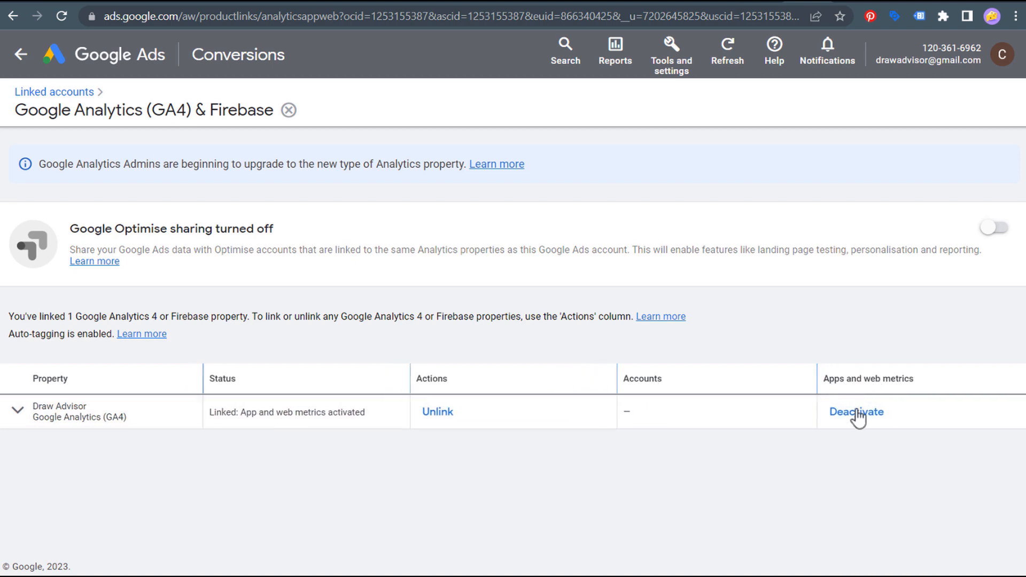
pyautogui.click(663, 57)
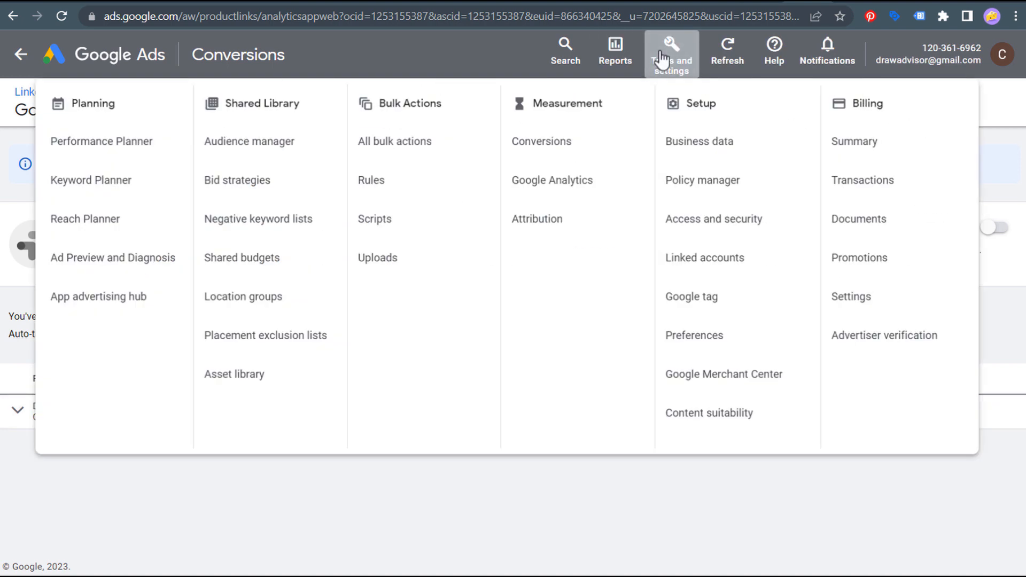
# - From Conversions, start another new conversion action set to import Google Analytics 4 web events
pyautogui.click(575, 142)
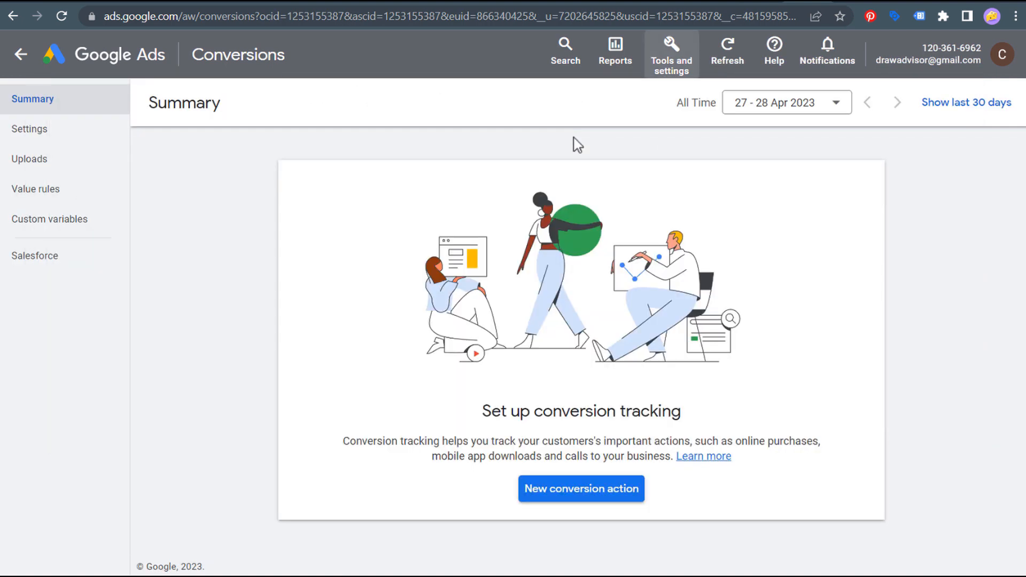
pyautogui.click(597, 494)
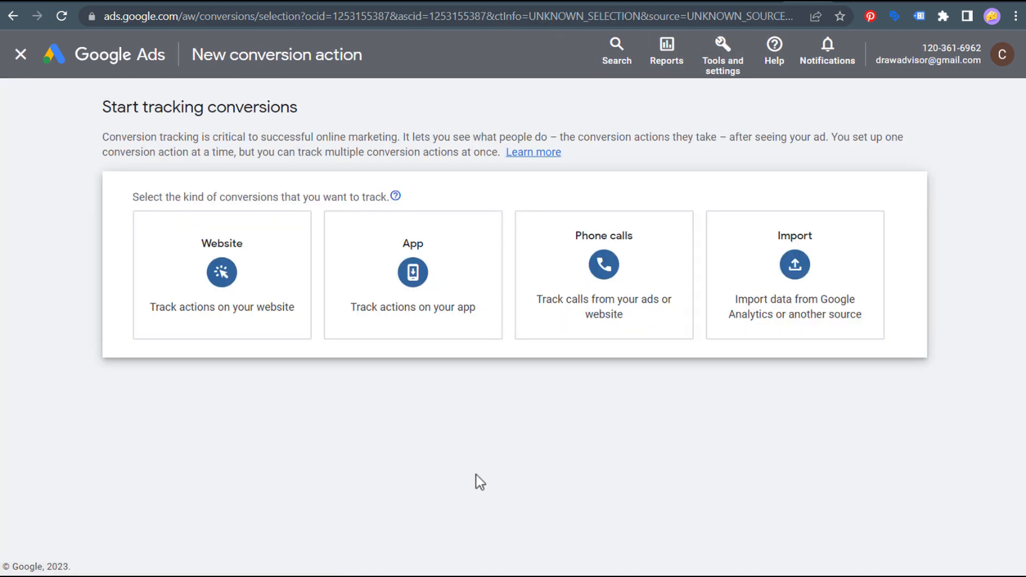
pyautogui.click(804, 278)
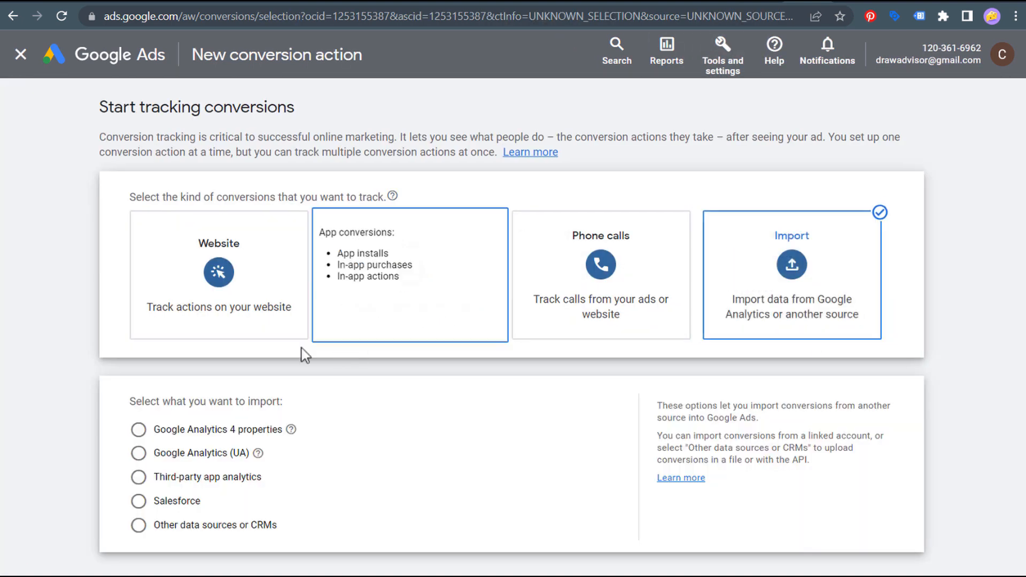
pyautogui.click(139, 430)
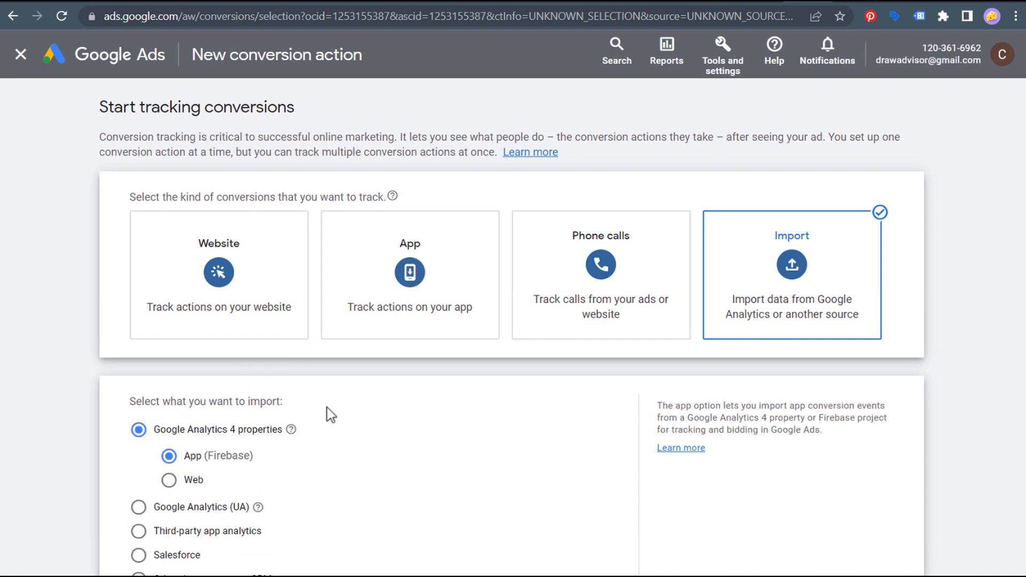
pyautogui.scroll(-3, 261, 353)
pyautogui.click(169, 349)
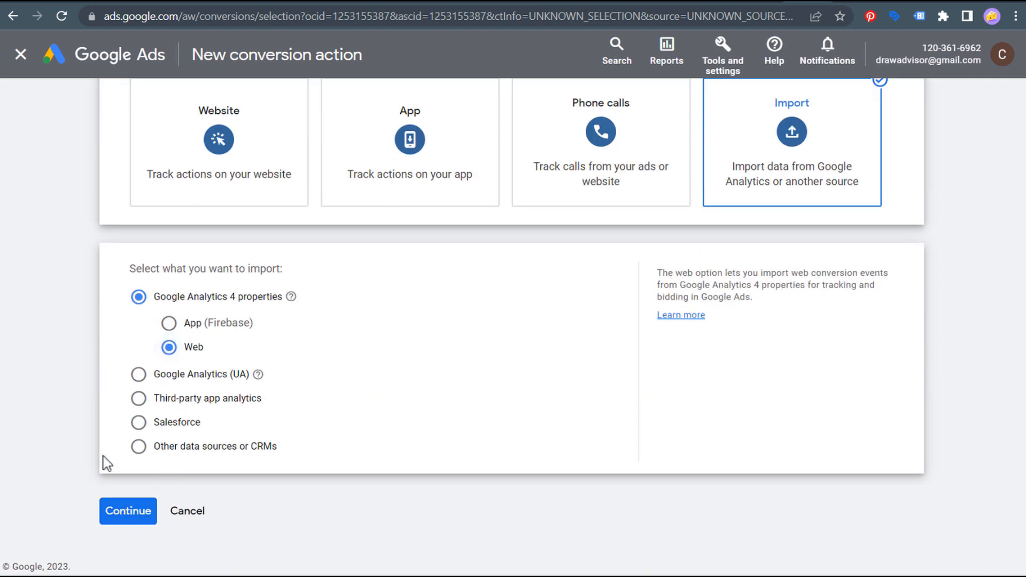
# - Tick the join_workshop GA4 event, import it, finish, and leave the conversion goals guide
pyautogui.click(126, 514)
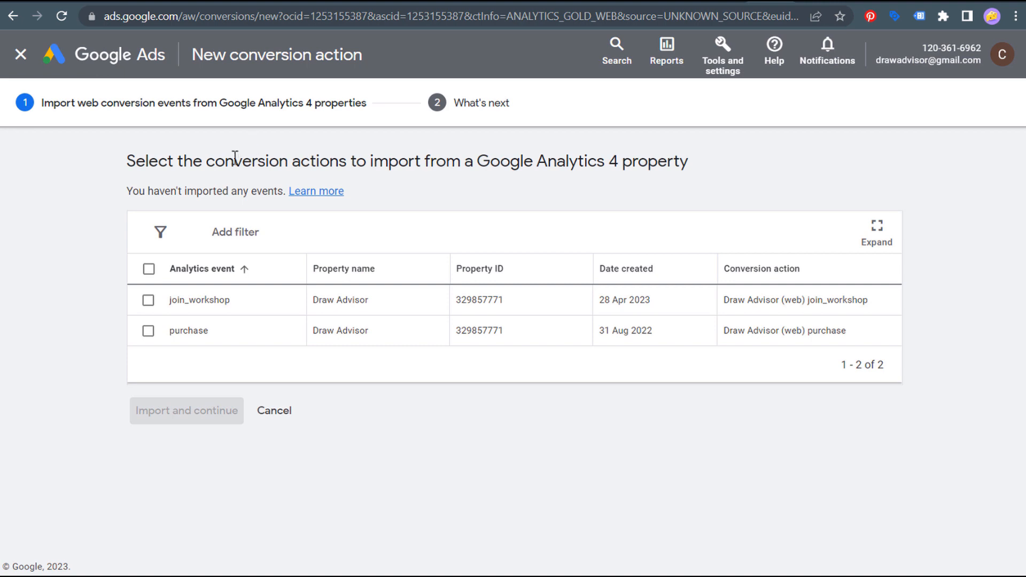
pyautogui.moveTo(229, 161); pyautogui.dragTo(401, 161)
pyautogui.click(519, 163)
pyautogui.click(148, 301)
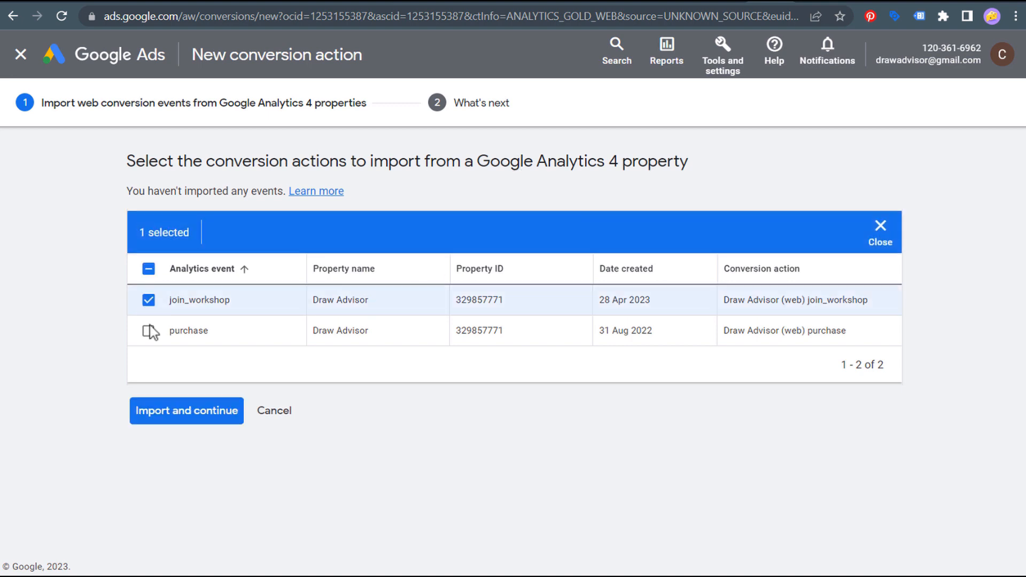
pyautogui.click(201, 416)
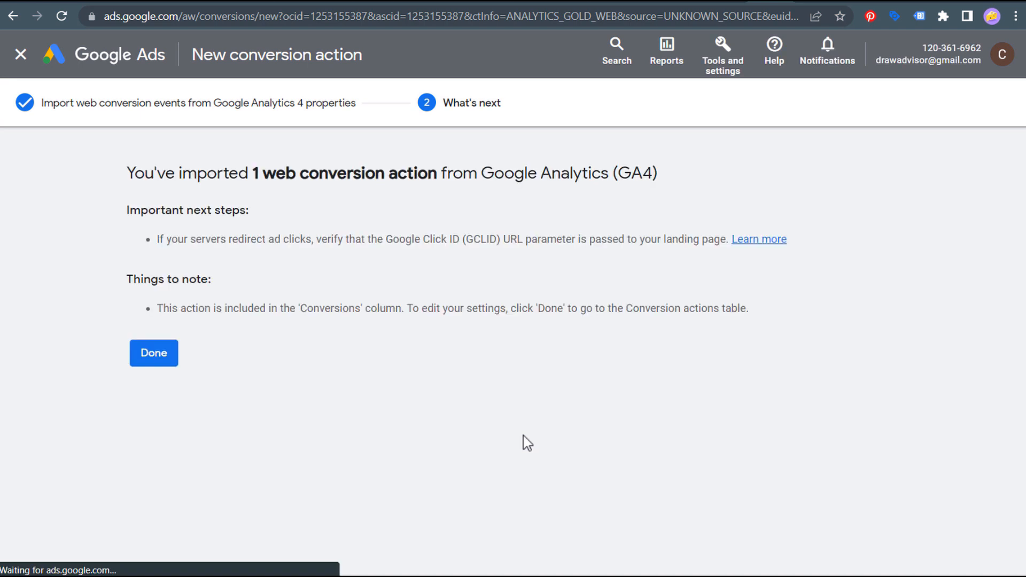
pyautogui.click(152, 366)
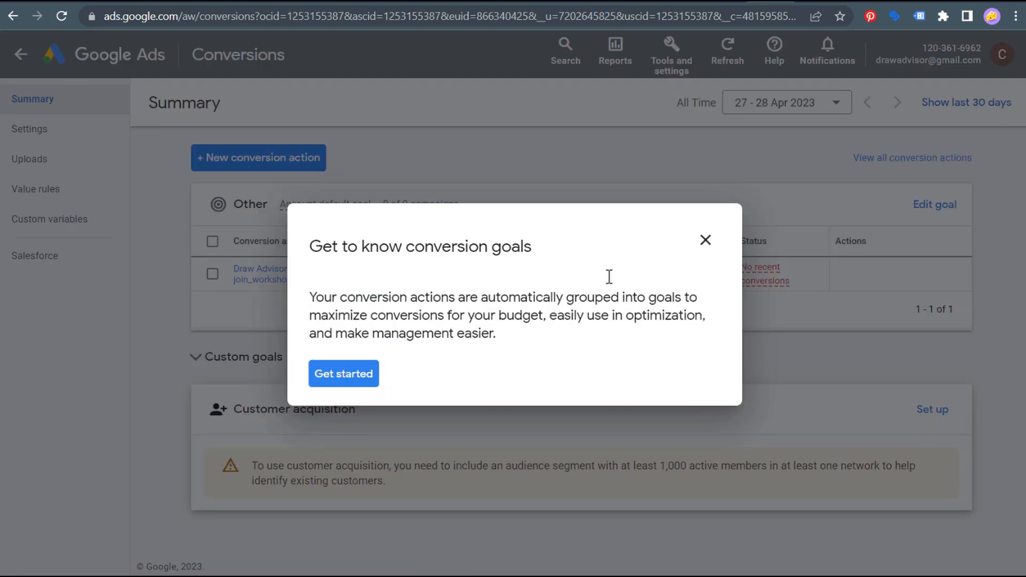
pyautogui.click(705, 241)
pyautogui.click(590, 337)
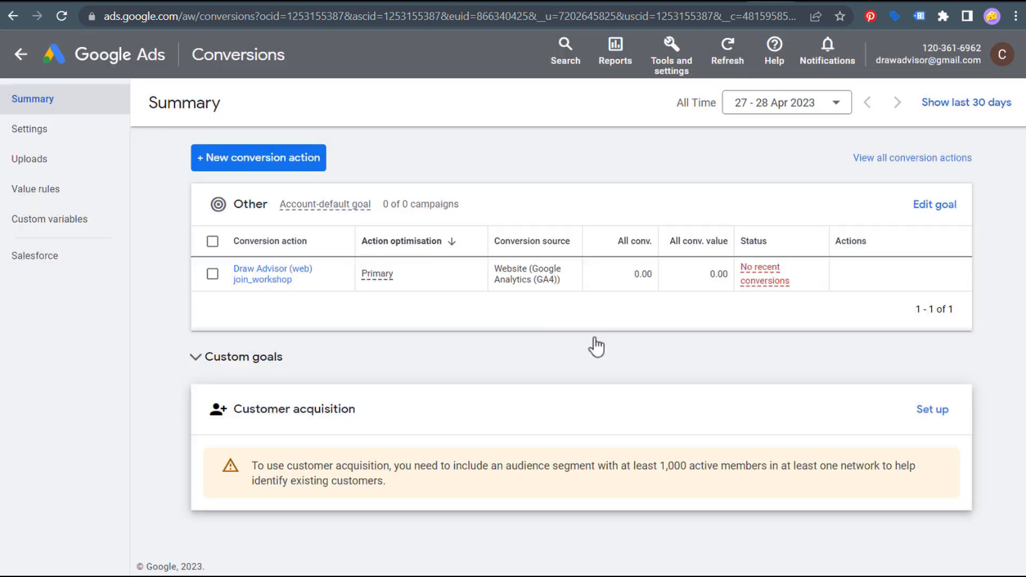
# - Open the join_workshop conversion's goal settings and pick Contact as the goal category
pyautogui.click(277, 281)
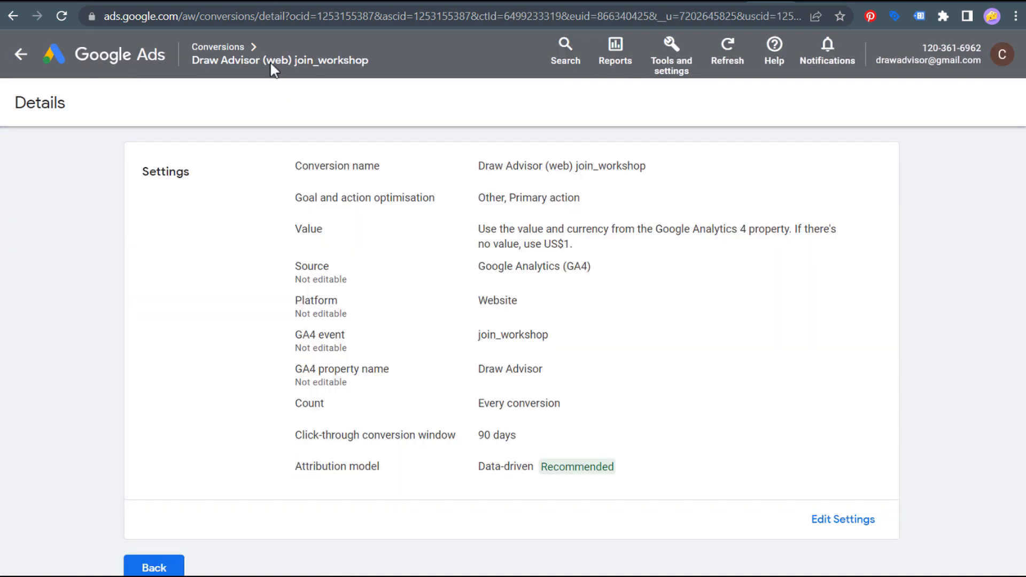
pyautogui.click(832, 522)
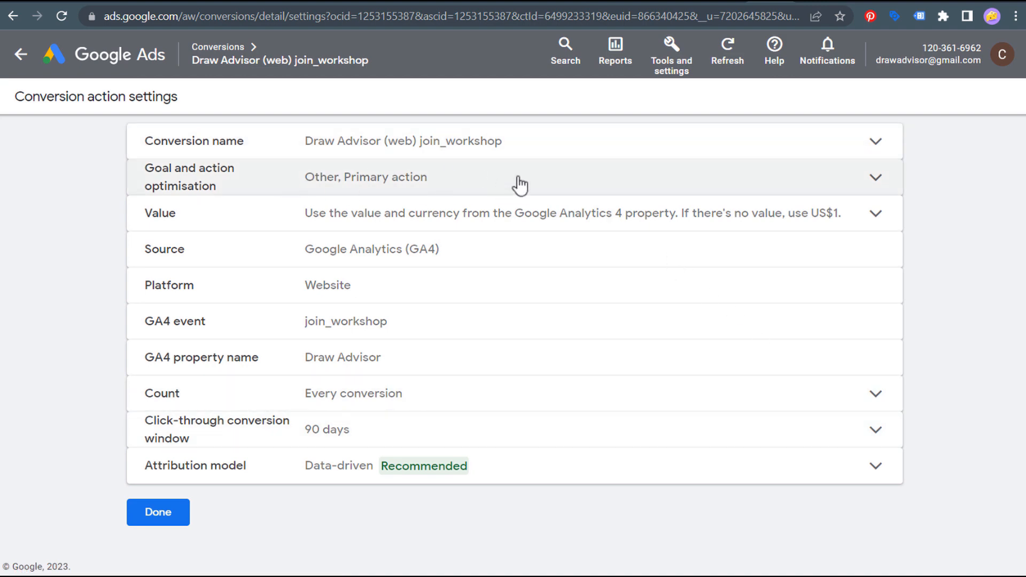
pyautogui.click(516, 183)
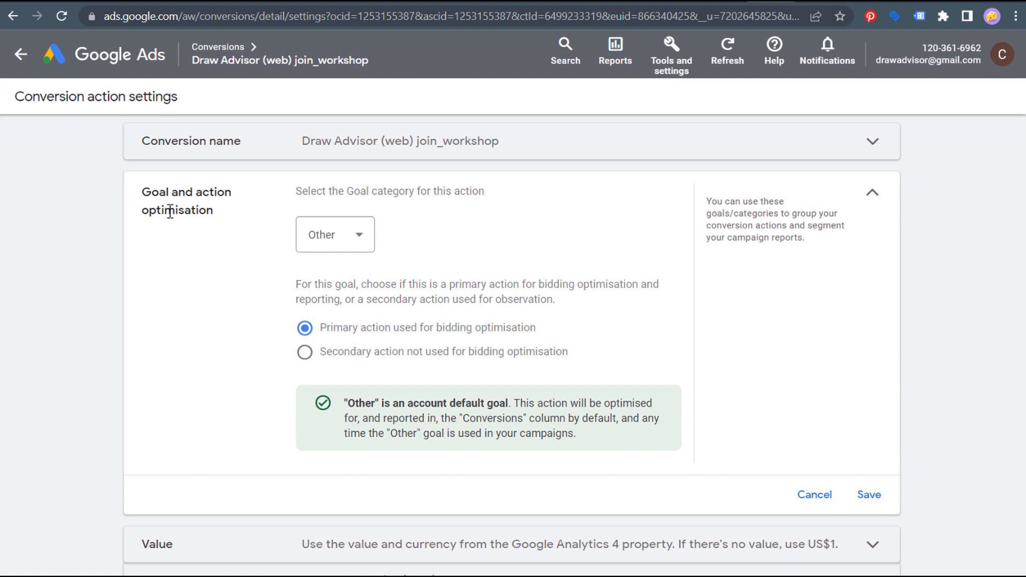
pyautogui.click(356, 235)
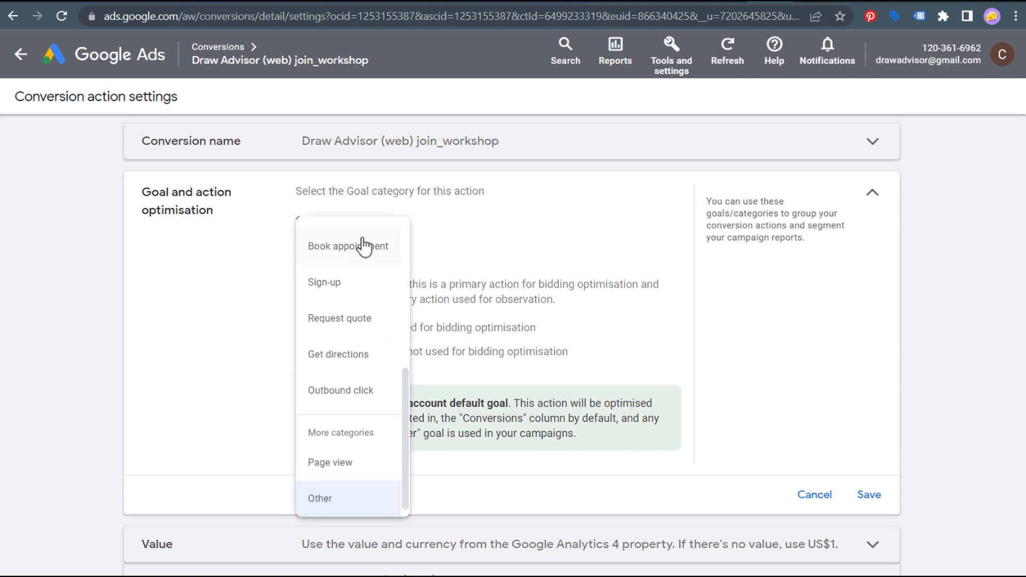
pyautogui.scroll(5, 347, 284)
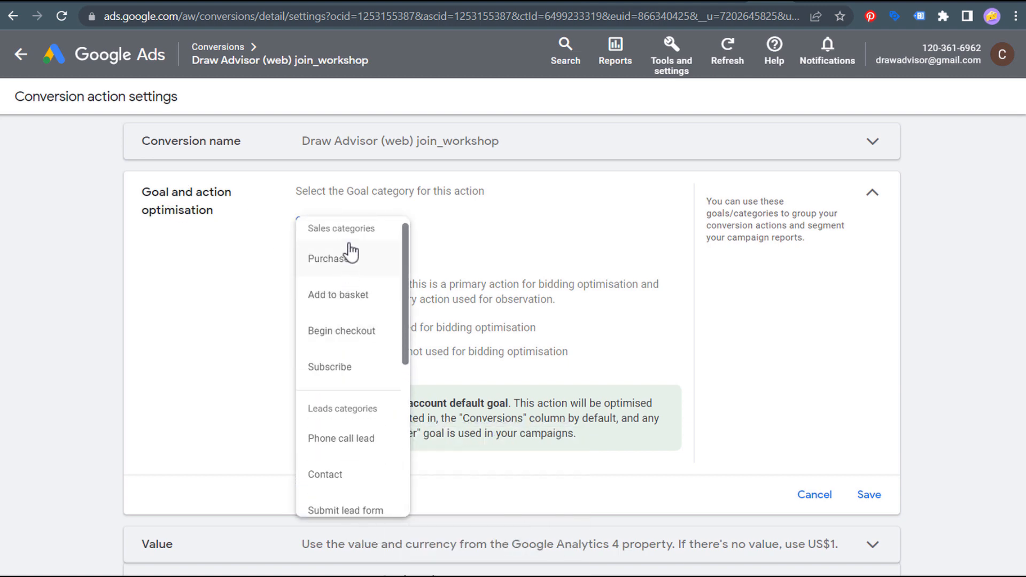
pyautogui.scroll(1, 353, 261)
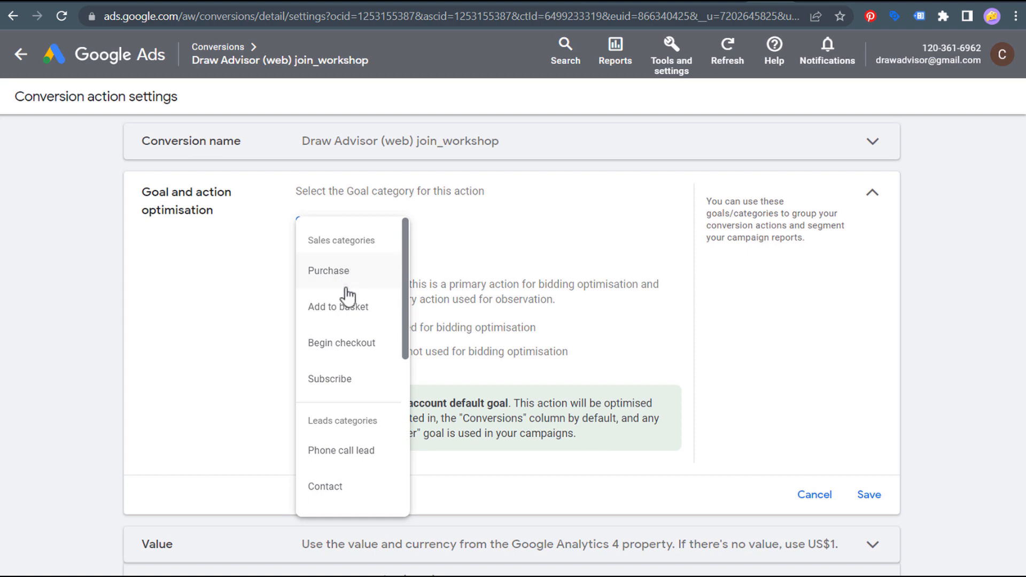
pyautogui.scroll(-3, 352, 339)
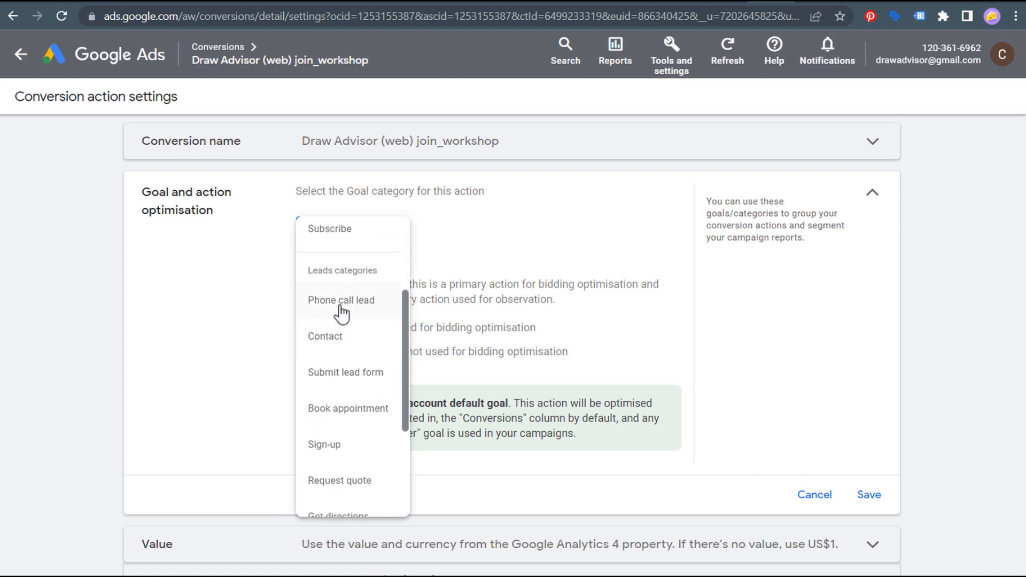
pyautogui.click(348, 337)
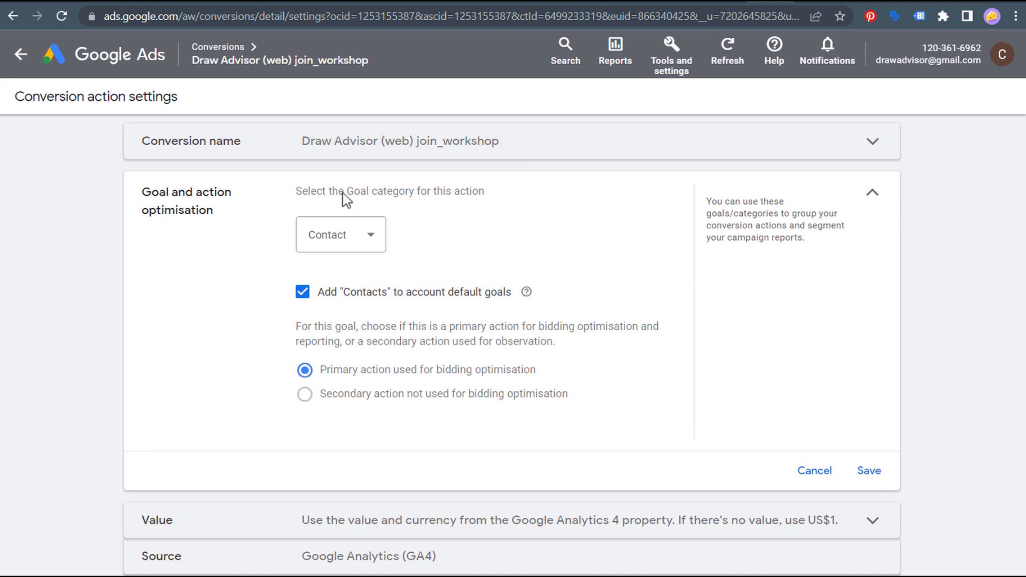
# - Settle the goal category on Contacts as a Primary action and save it
pyautogui.click(224, 3)
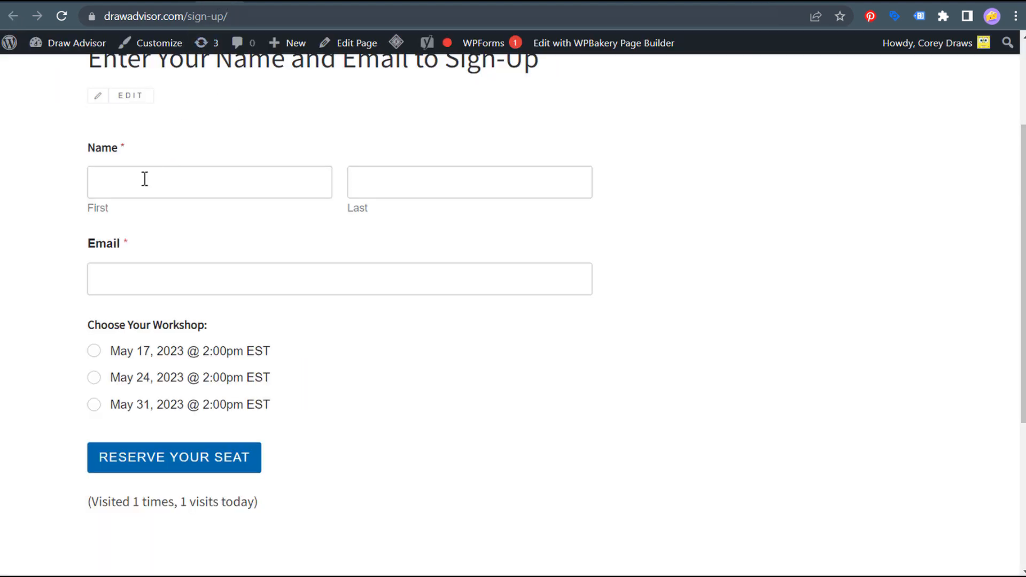
pyautogui.hotkey('ctrl', 'Tab')
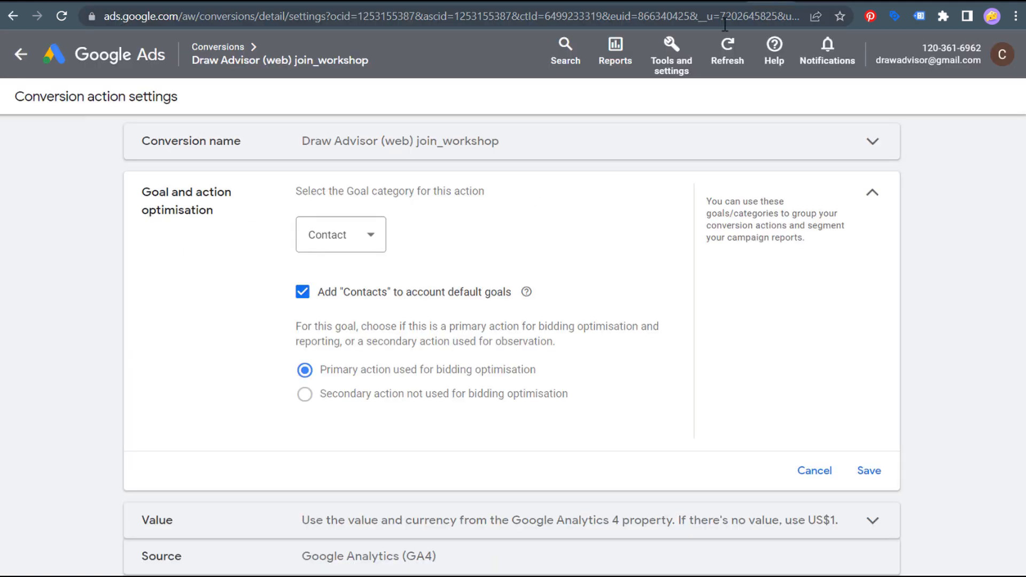
pyautogui.click(337, 249)
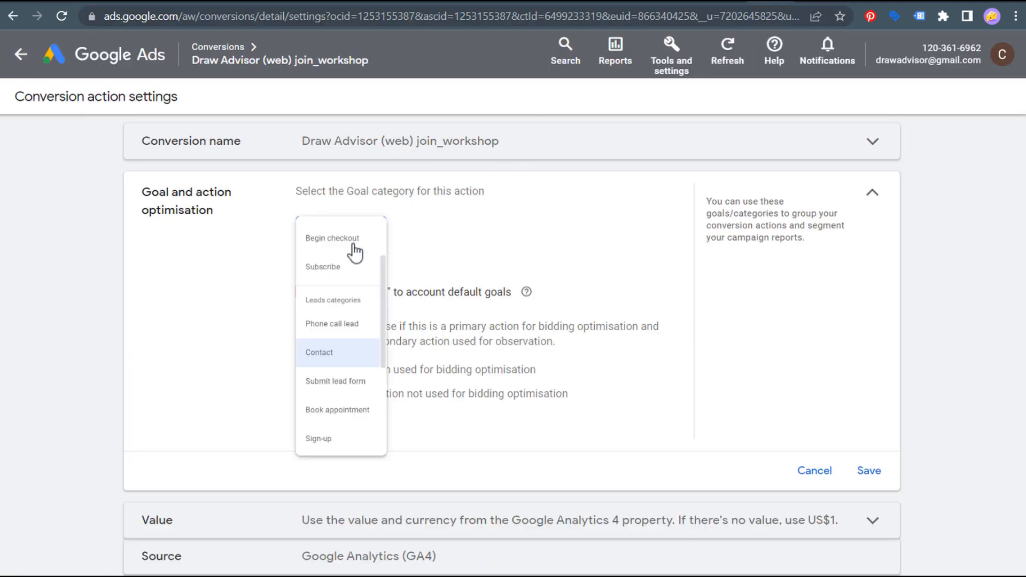
pyautogui.scroll(-3, 344, 401)
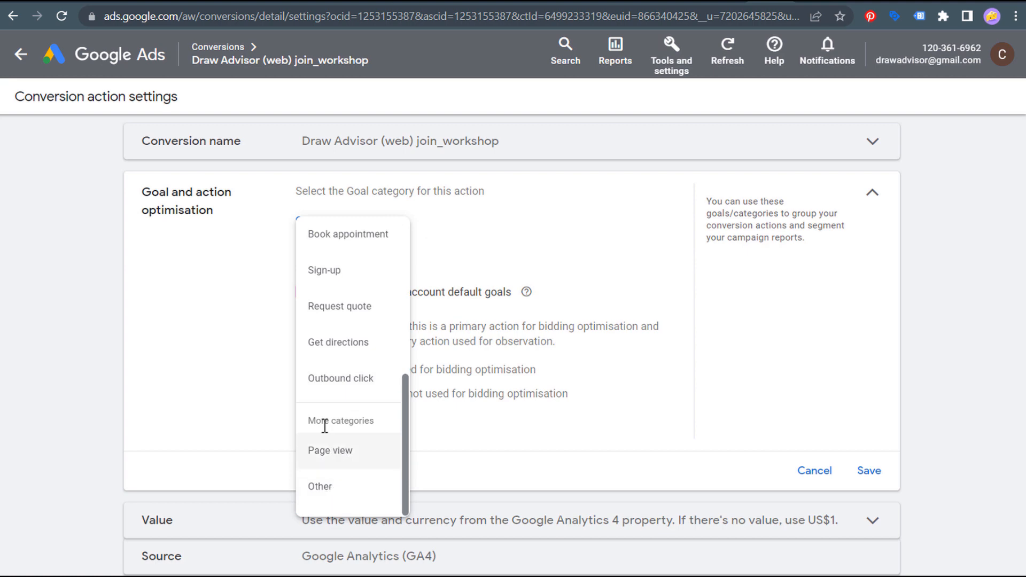
pyautogui.click(325, 488)
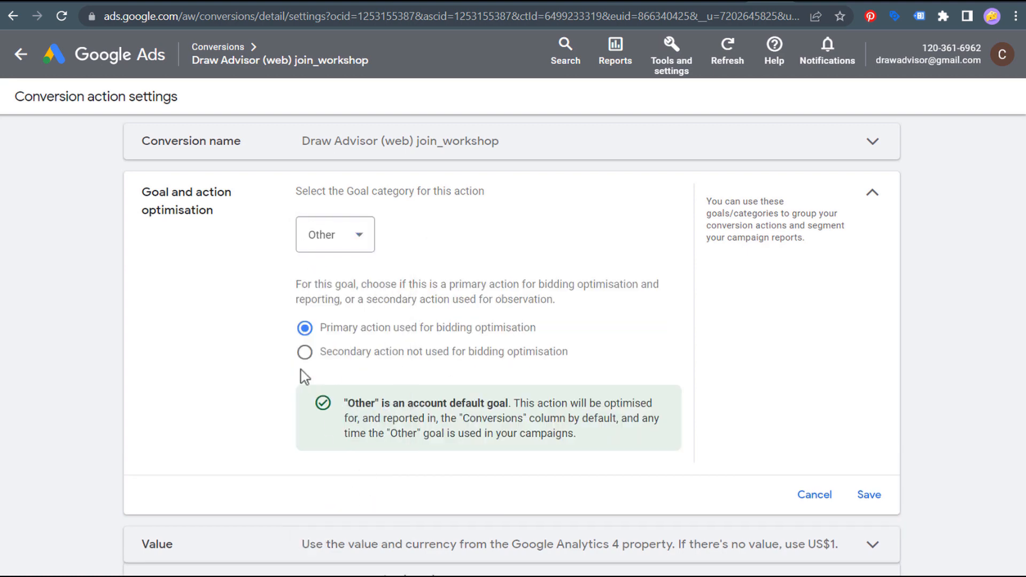
pyautogui.click(304, 352)
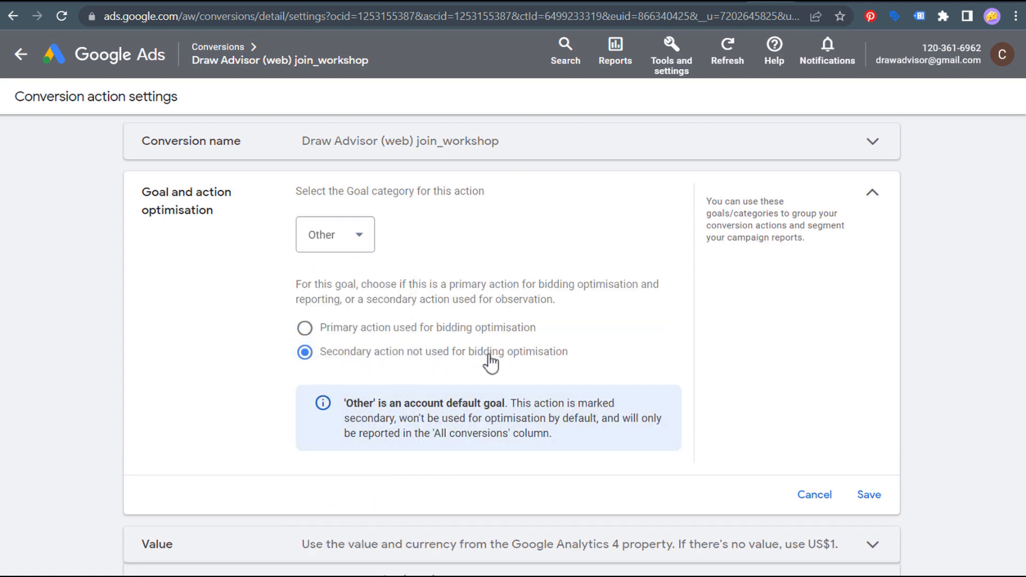
pyautogui.click(347, 236)
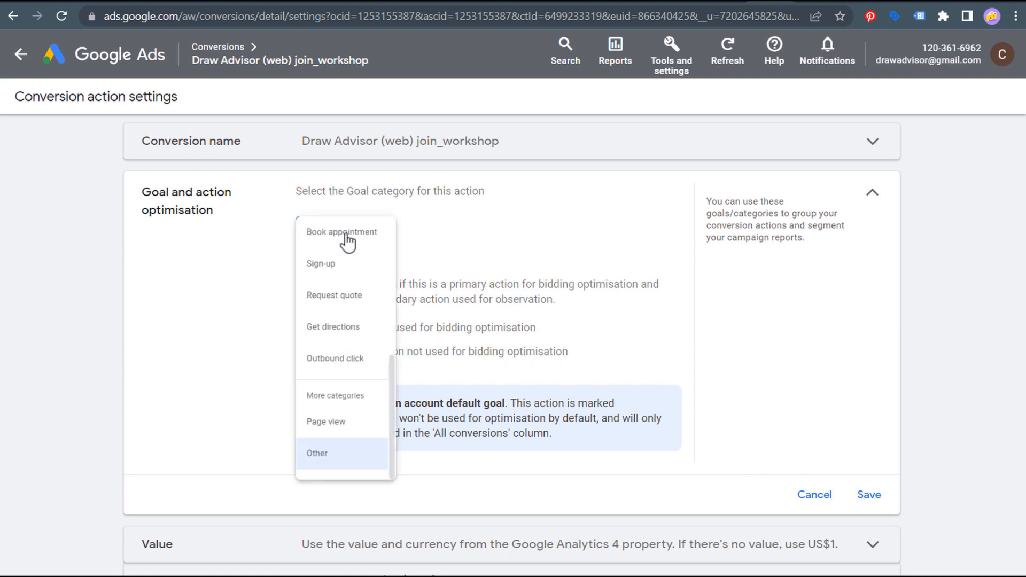
pyautogui.scroll(4, 338, 299)
pyautogui.click(337, 388)
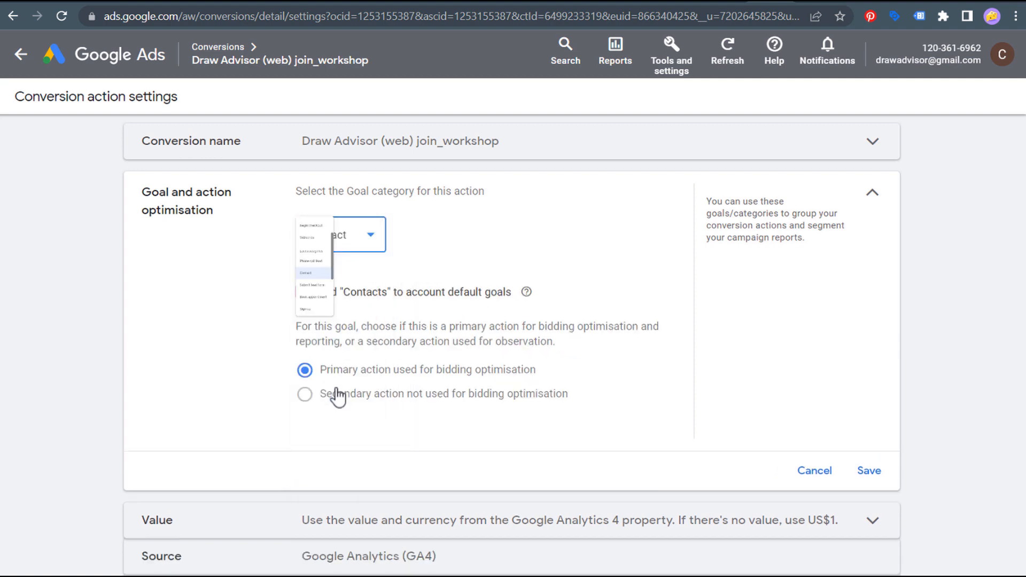
pyautogui.click(875, 475)
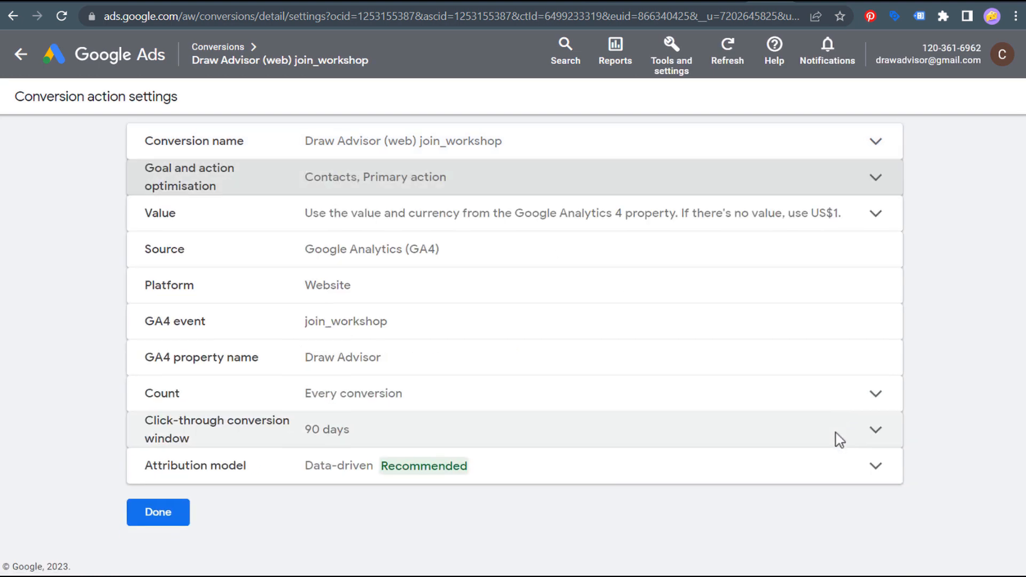
pyautogui.click(870, 223)
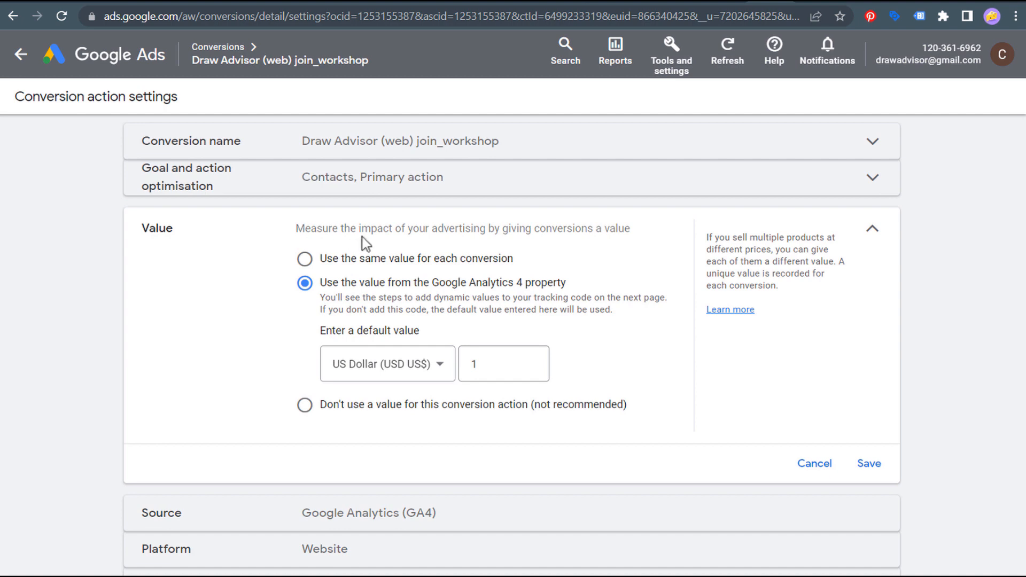
# - Give each join_workshop conversion the same fixed value of US$1 and save it
pyautogui.click(306, 259)
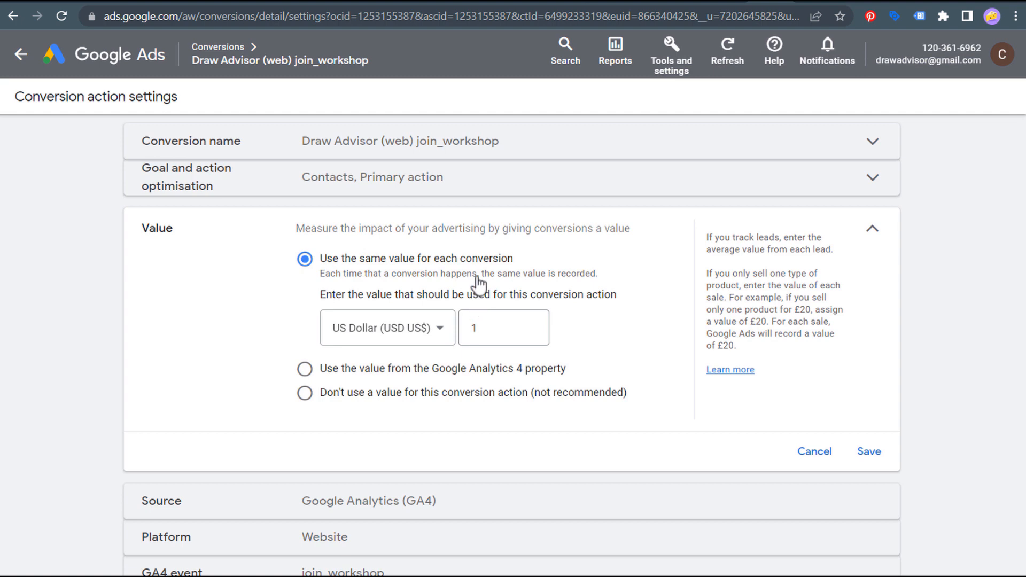
pyautogui.doubleClick(491, 327)
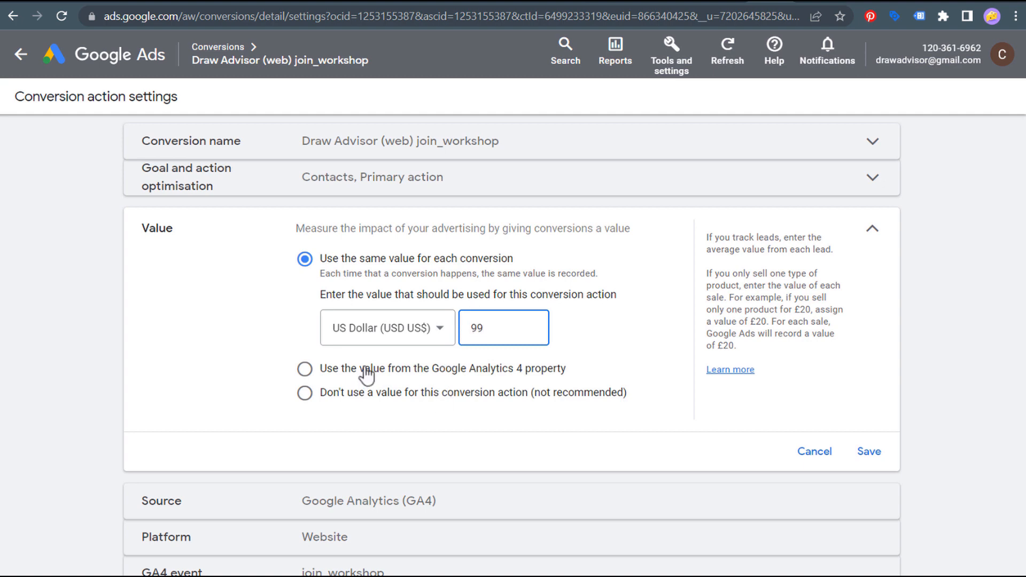
pyautogui.click(157, 325)
pyautogui.click(305, 370)
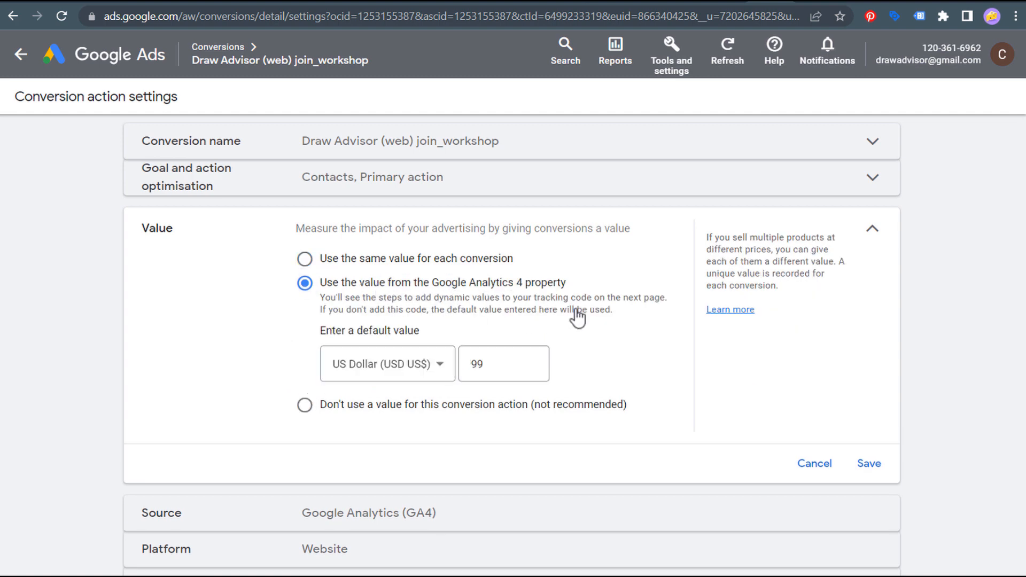
pyautogui.click(353, 406)
pyautogui.click(393, 263)
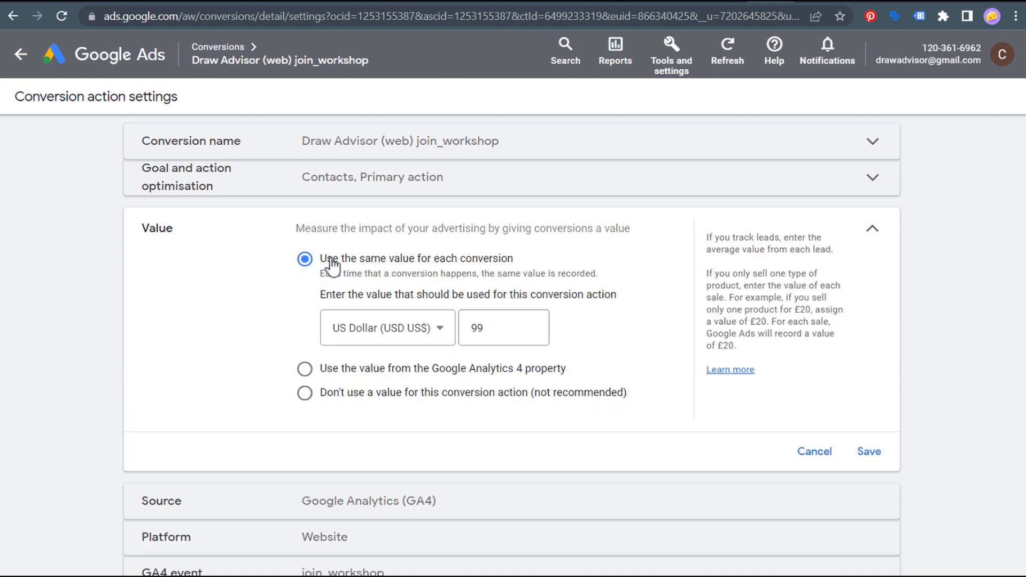
pyautogui.doubleClick(517, 328)
pyautogui.write('1')
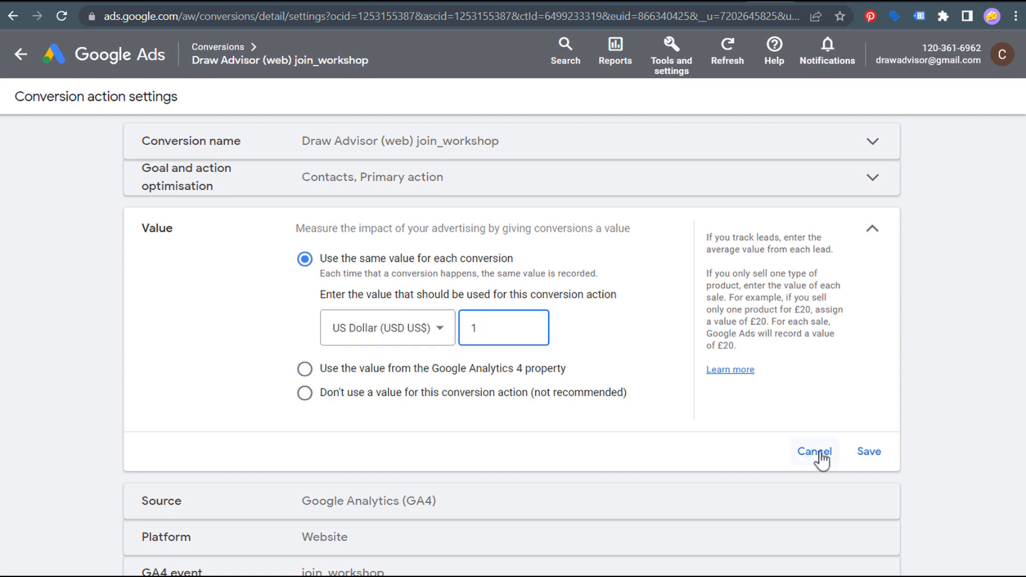
pyautogui.click(868, 453)
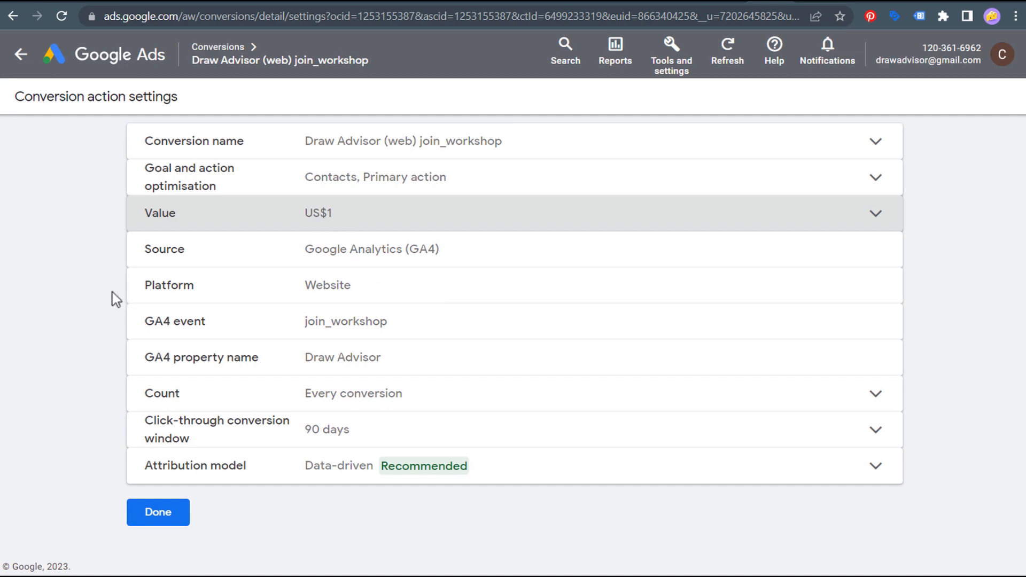
# - Leave Count at Every conversion and save the click-through conversion window as 90 days
pyautogui.click(475, 398)
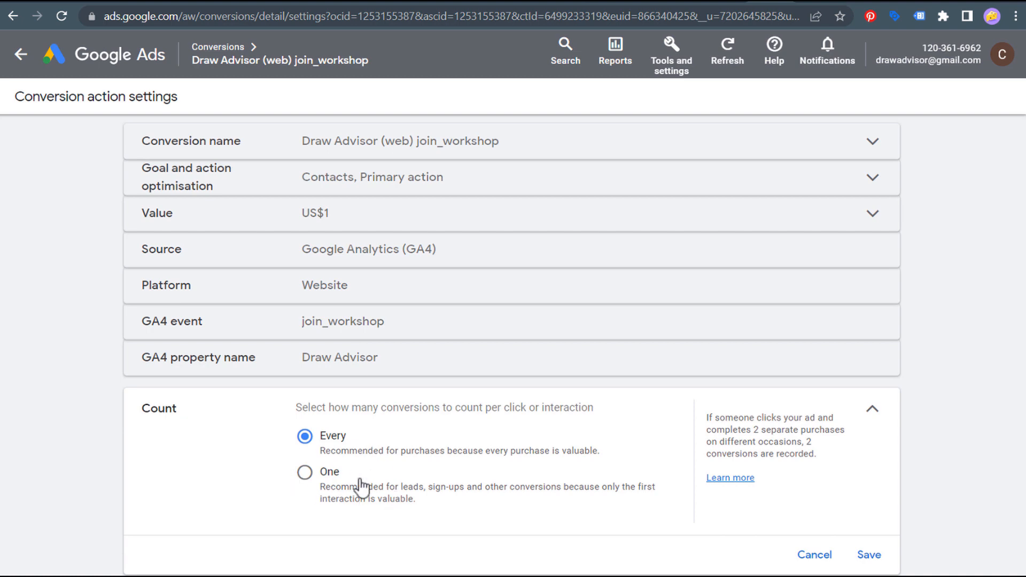
pyautogui.scroll(-3, 375, 483)
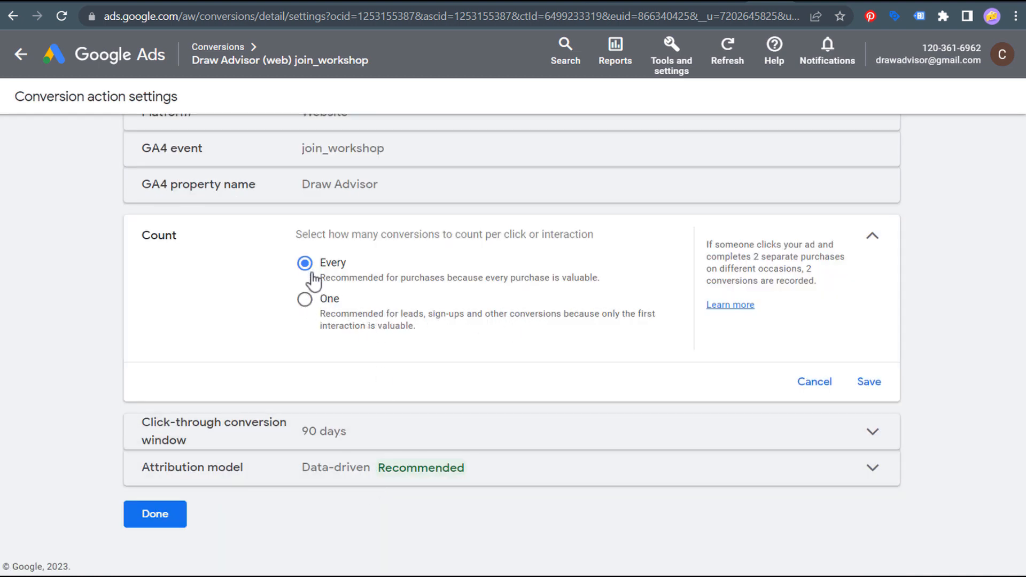
pyautogui.click(827, 383)
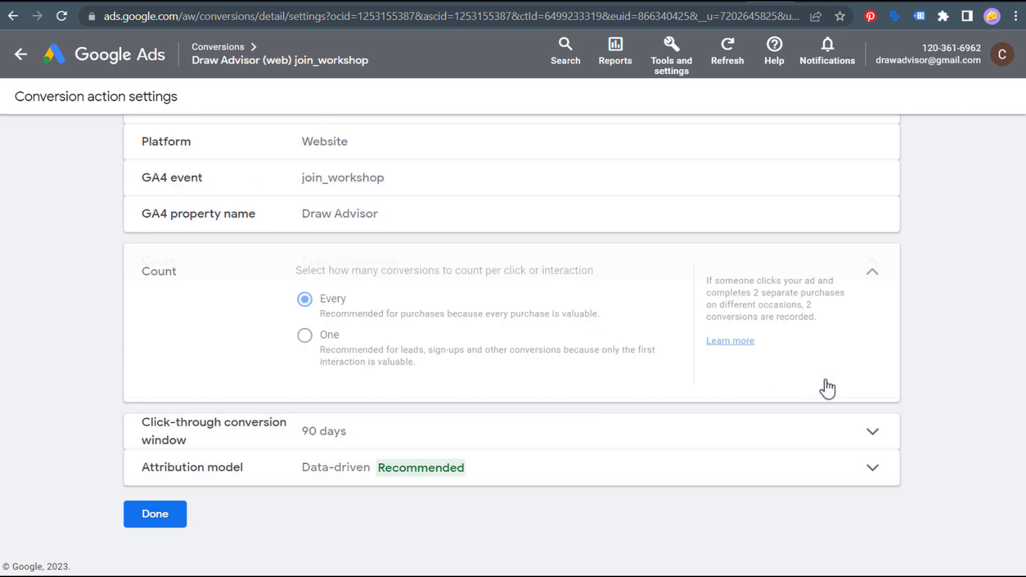
pyautogui.click(470, 433)
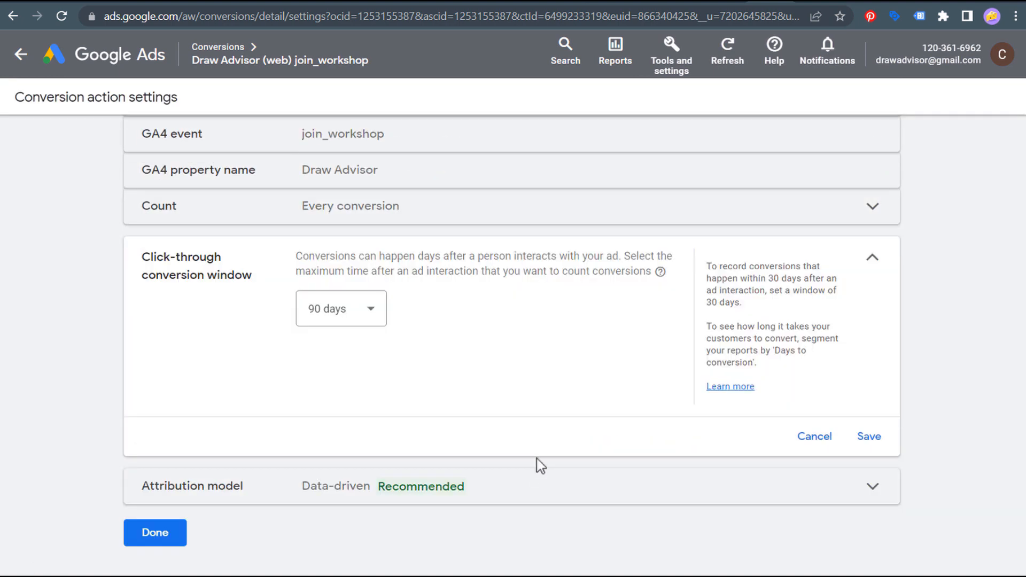
pyautogui.click(366, 319)
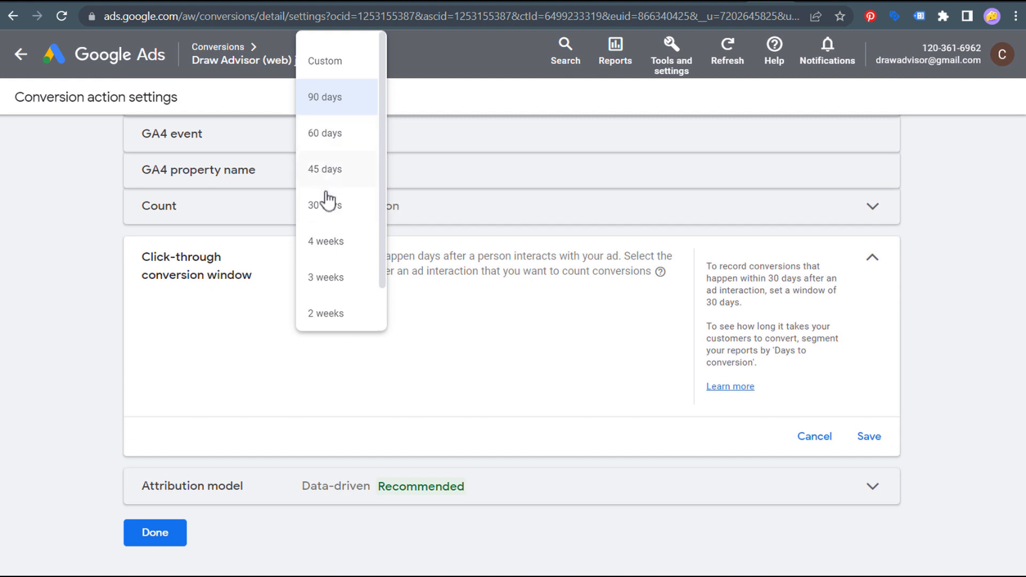
pyautogui.click(343, 103)
pyautogui.click(468, 290)
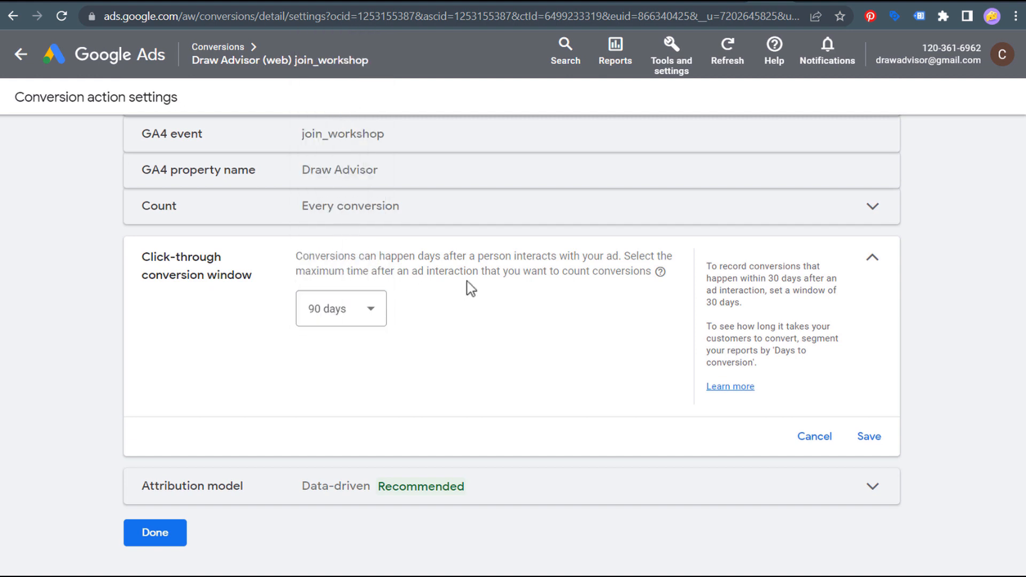
pyautogui.click(866, 440)
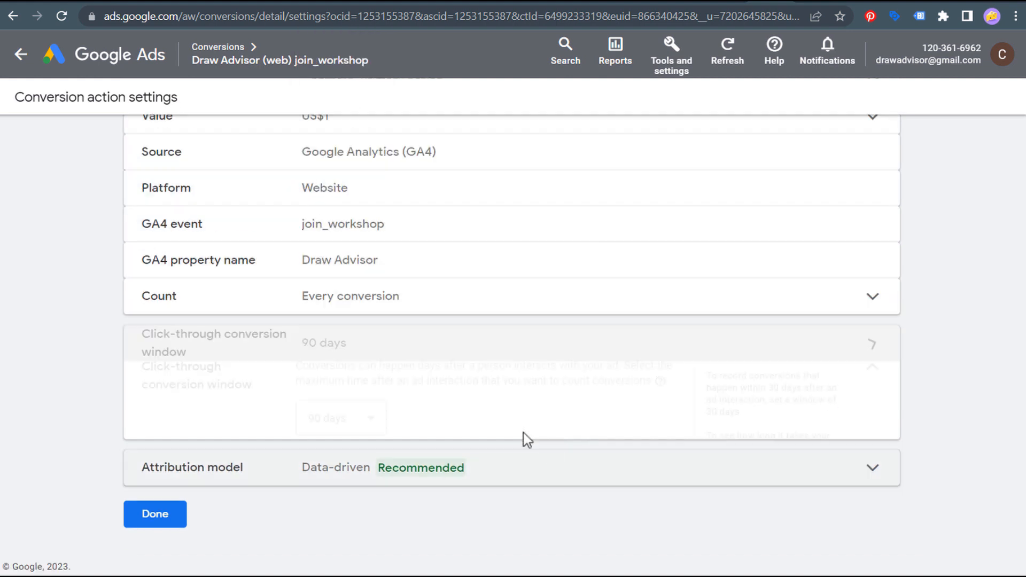
# - Keep Data-driven as the attribution model and save it
pyautogui.click(271, 474)
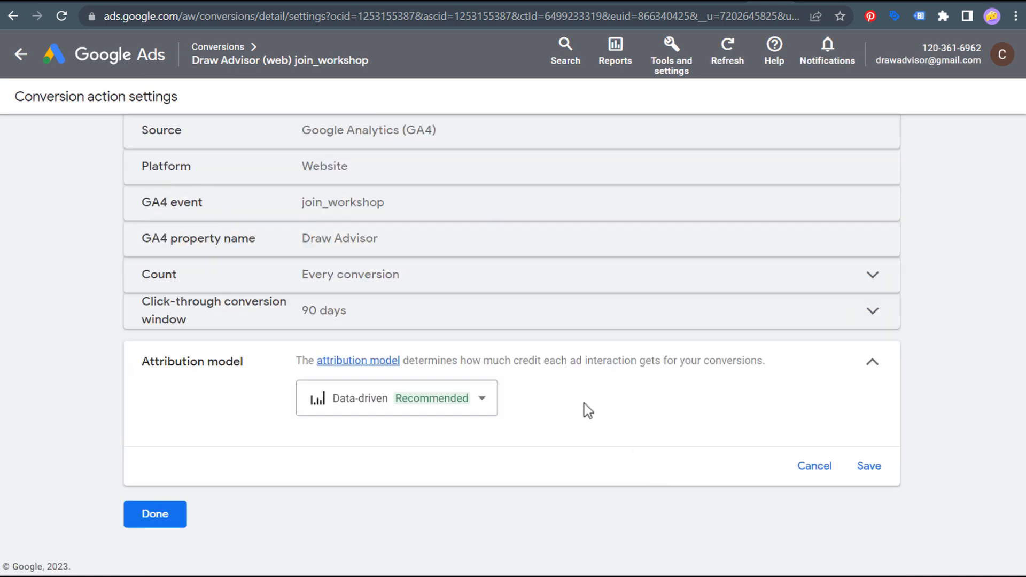
pyautogui.click(483, 405)
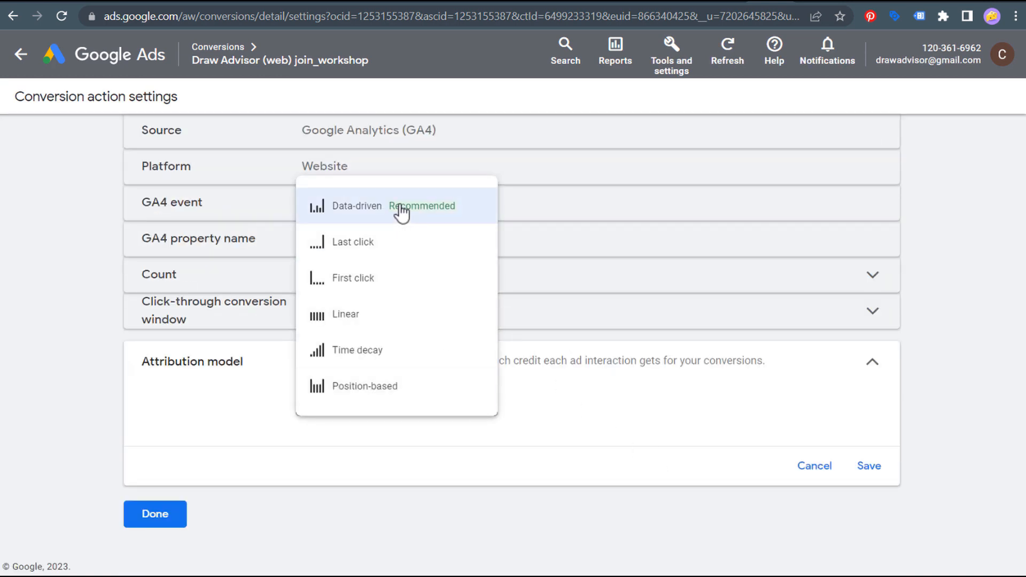
pyautogui.moveTo(401, 211)
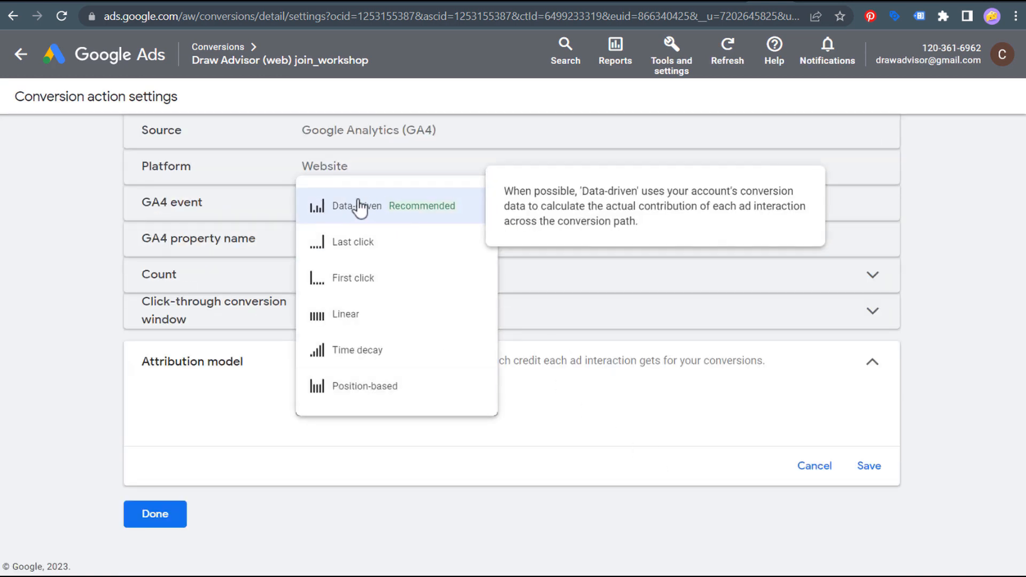
pyautogui.click(390, 209)
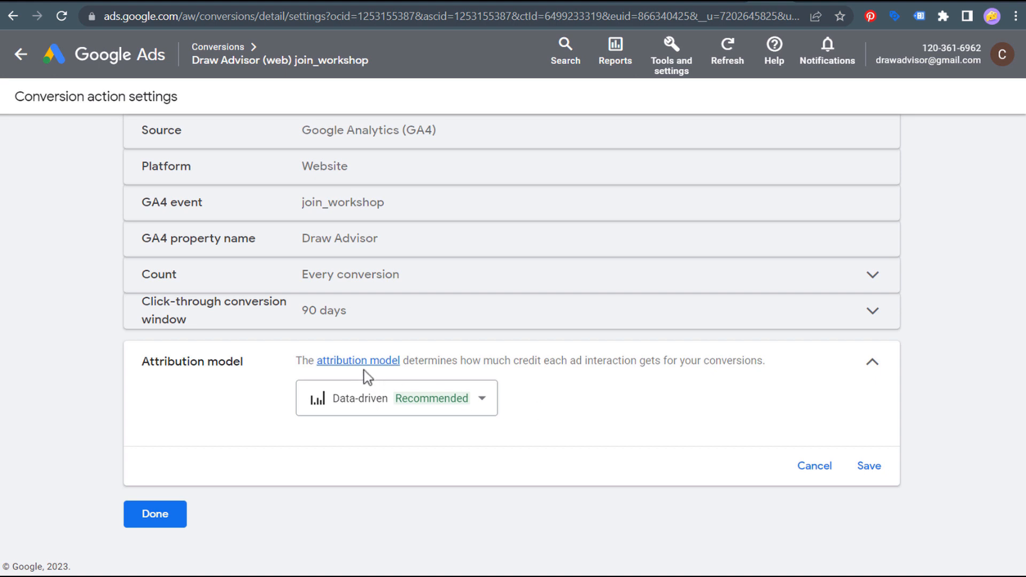
pyautogui.moveTo(419, 360); pyautogui.dragTo(527, 360)
pyautogui.moveTo(461, 360); pyautogui.dragTo(745, 360)
pyautogui.click(739, 398)
pyautogui.click(875, 467)
# - Finish editing the conversion action and return to the Conversions summary
pyautogui.click(147, 516)
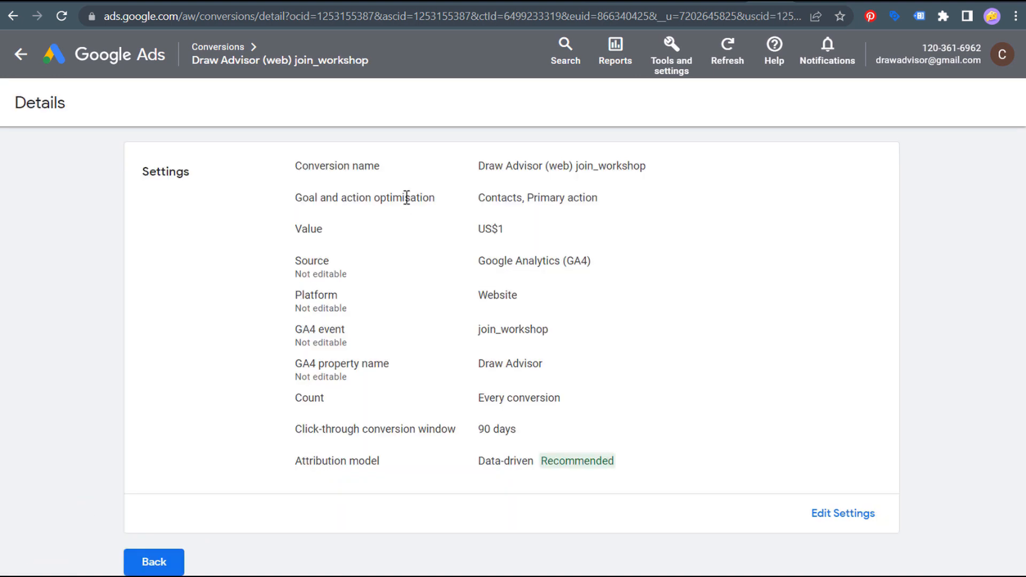
pyautogui.click(180, 4)
pyautogui.scroll(-1, 229, 453)
pyautogui.click(154, 514)
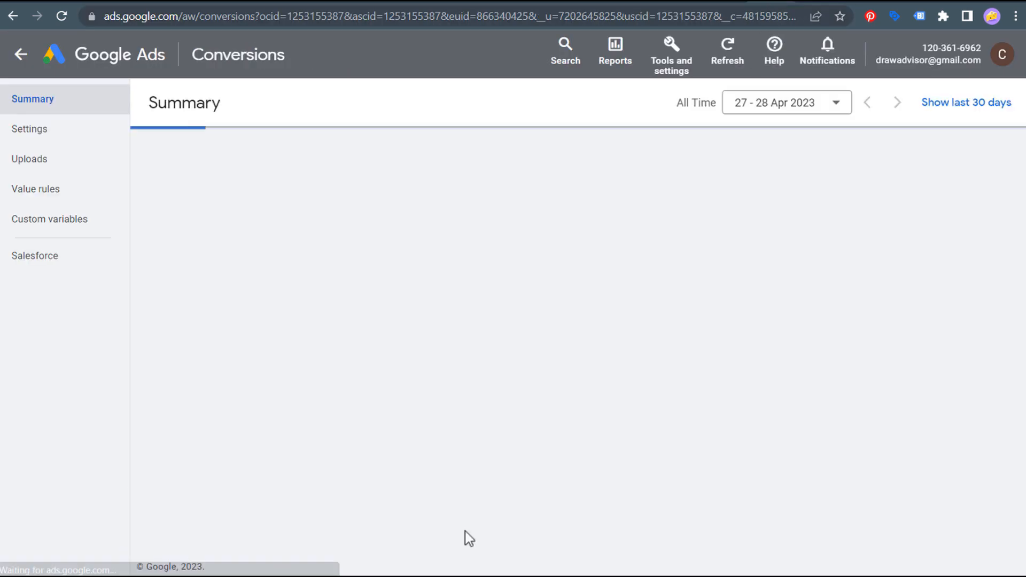
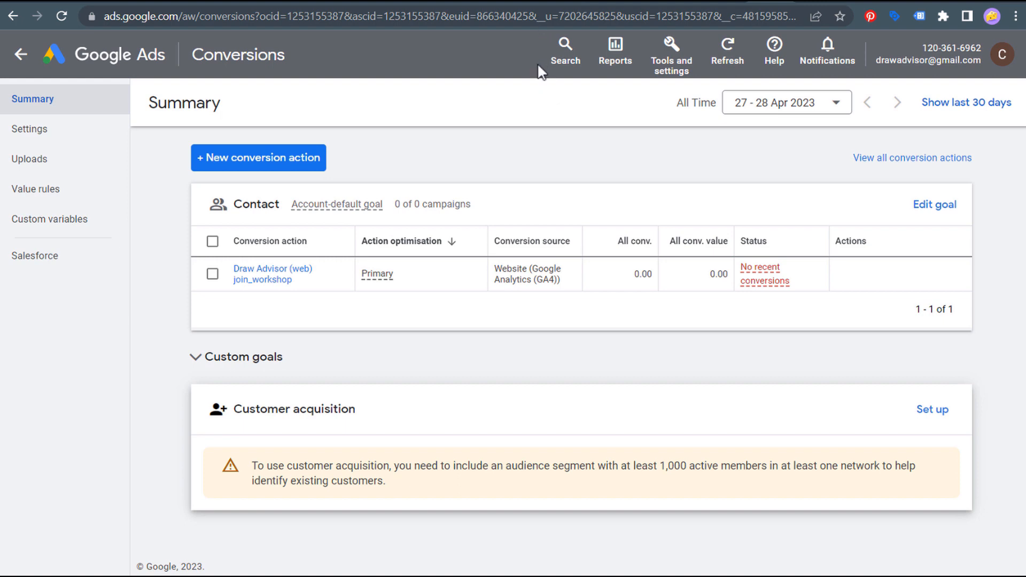
# - Switch from the Google Ads Conversions summary to Tag Manager's Join Workshop Button tag
pyautogui.click(563, 3)
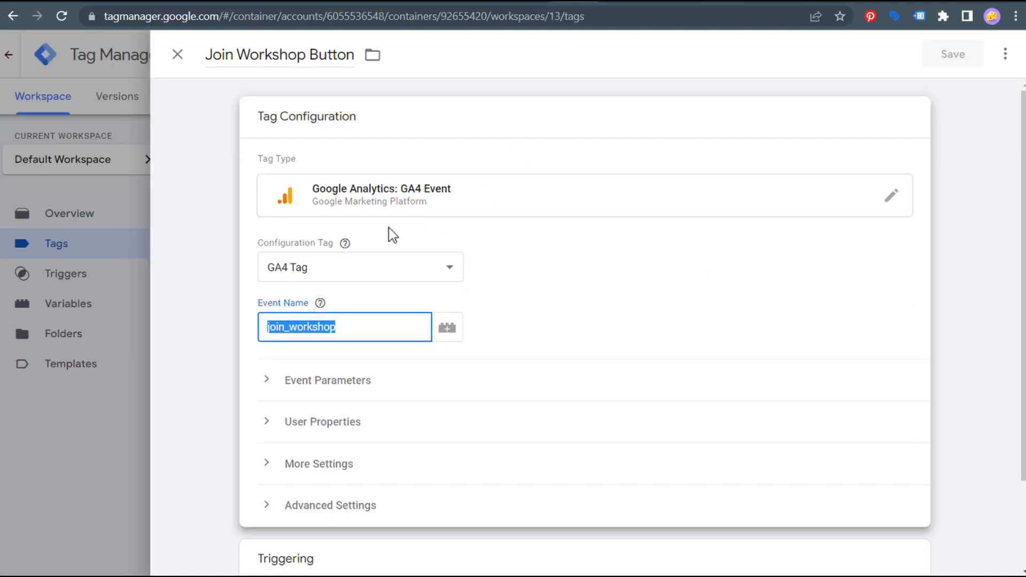
# - Close the Join Workshop Button tag editor in Tag Manager
pyautogui.click(178, 54)
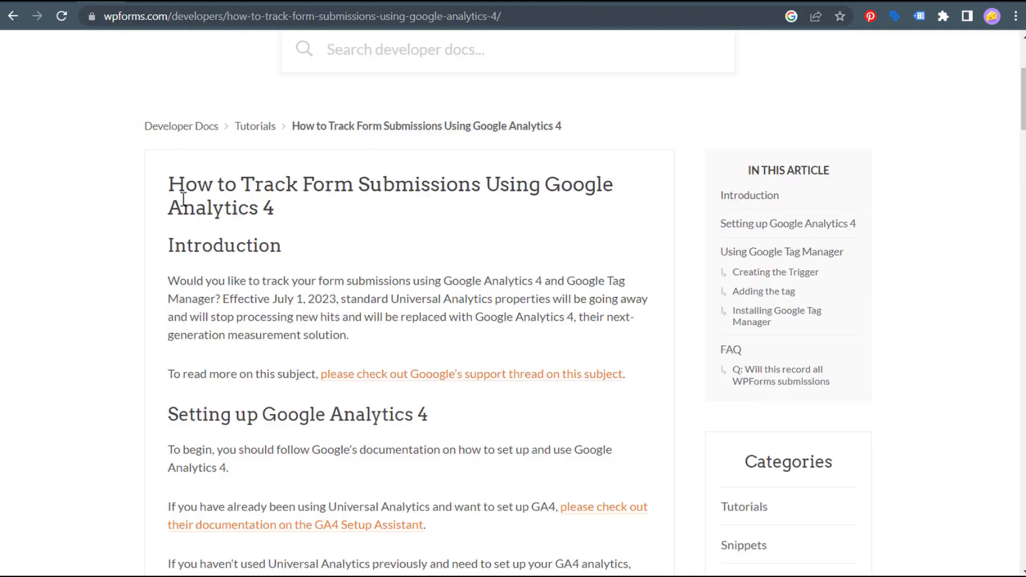
# - Skim the WPForms 'How to Track Form Submissions Using Google Analytics 4' article, highlighting a passage
pyautogui.scroll(3, 171, 193)
pyautogui.moveTo(302, 114); pyautogui.dragTo(721, 122)
pyautogui.click(775, 140)
pyautogui.scroll(-3, 481, 384)
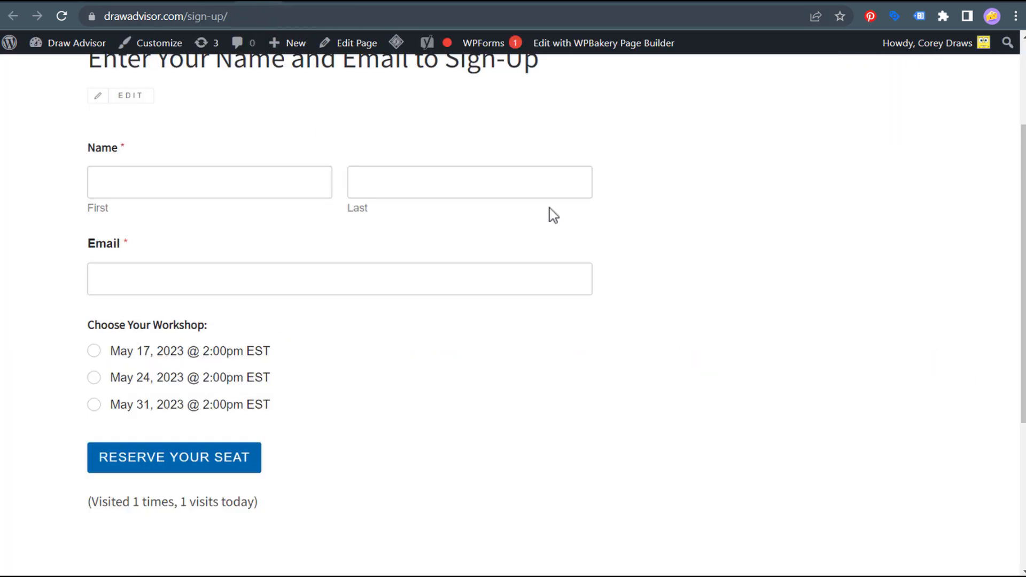
# - Inspect the workshop form's First, Last and Email fields and date options, then return to Tag Manager
pyautogui.scroll(1, 292, 212)
pyautogui.moveTo(89, 137); pyautogui.dragTo(751, 499)
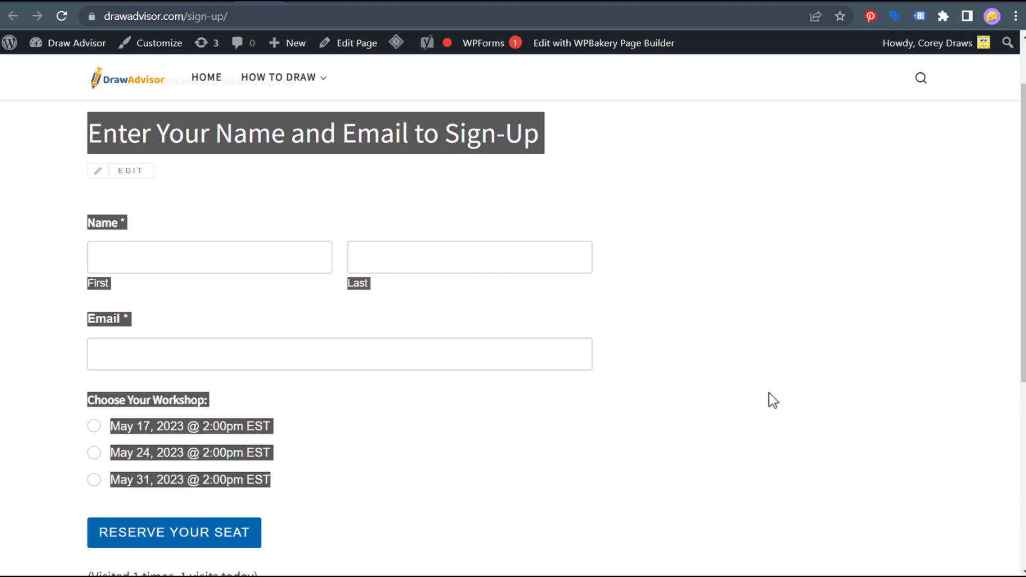
pyautogui.click(195, 261)
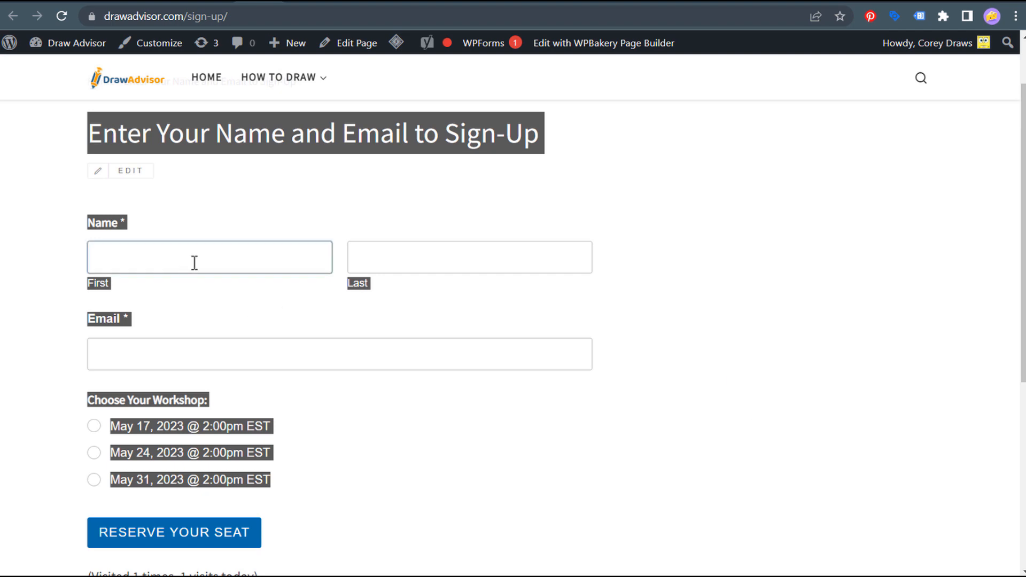
pyautogui.click(465, 263)
pyautogui.click(145, 365)
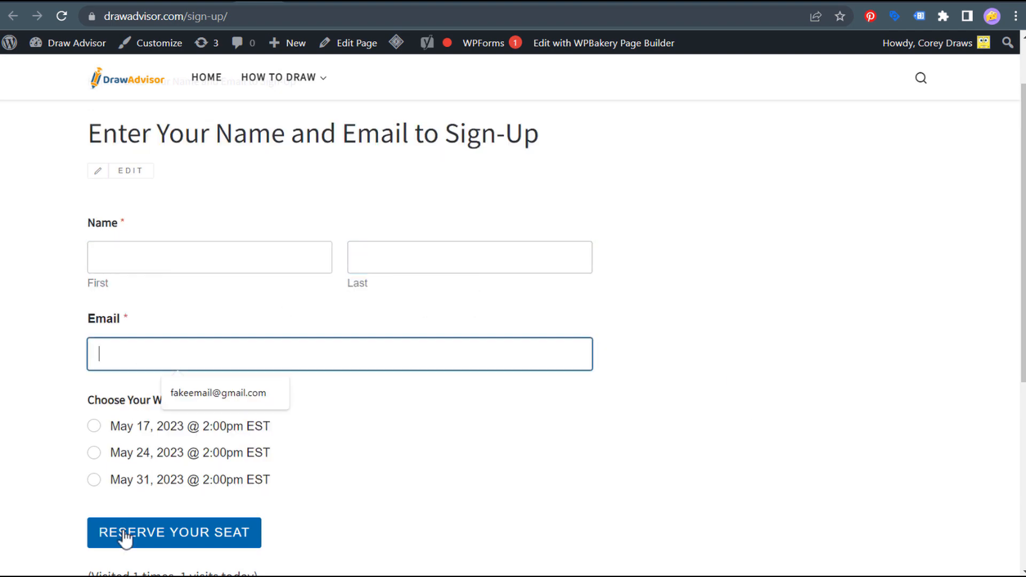
pyautogui.click(461, 463)
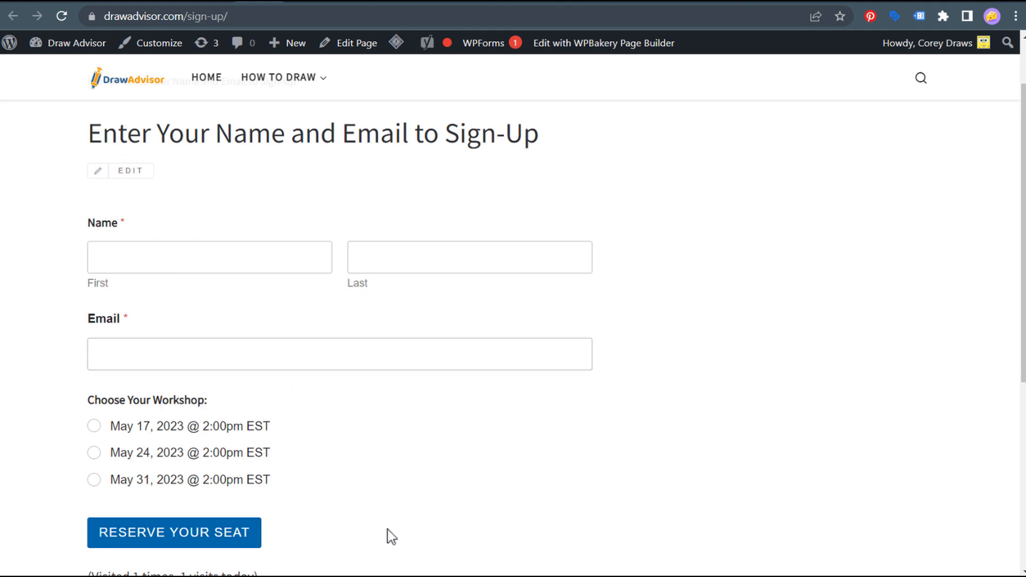
pyautogui.scroll(-1, 497, 436)
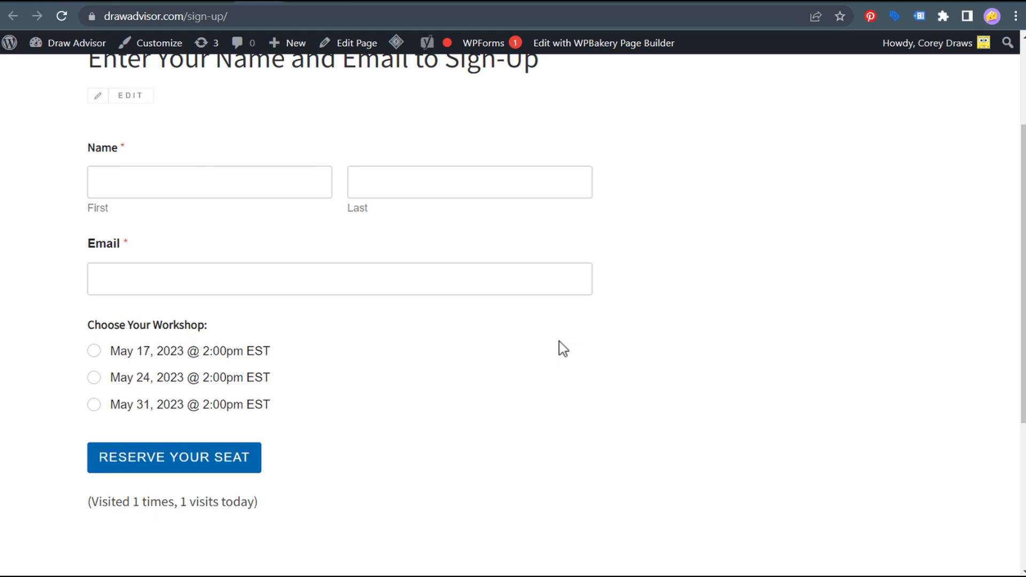
pyautogui.click(571, 2)
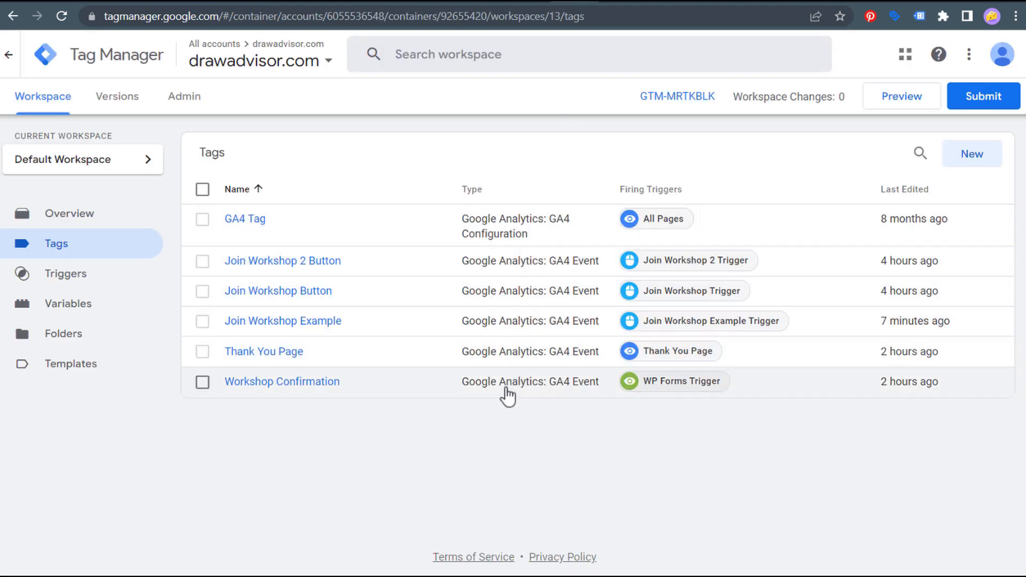
# - Reopen the Workshop Confirmation tag from the workspace's tags list
pyautogui.click(304, 386)
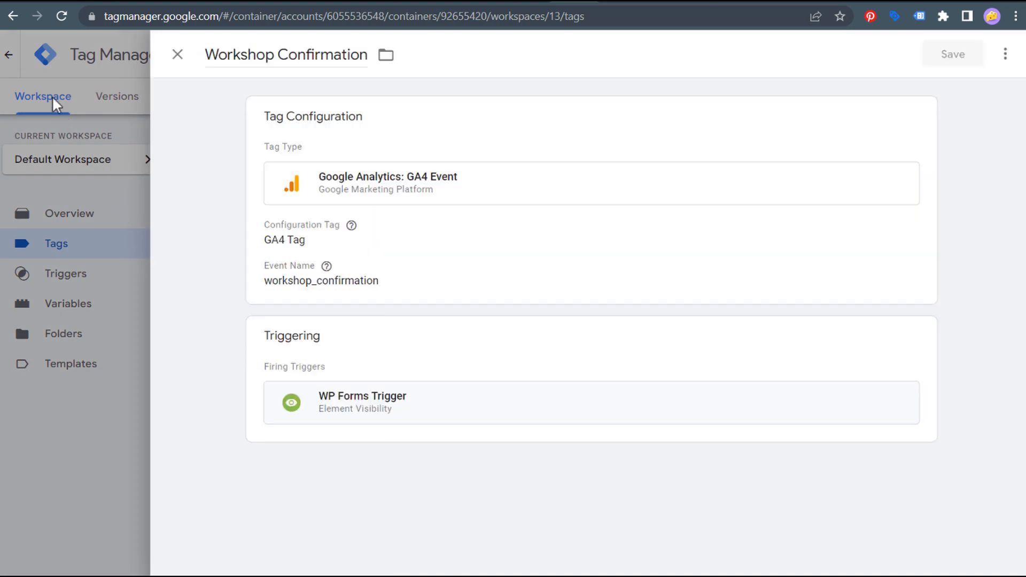
pyautogui.click(51, 97)
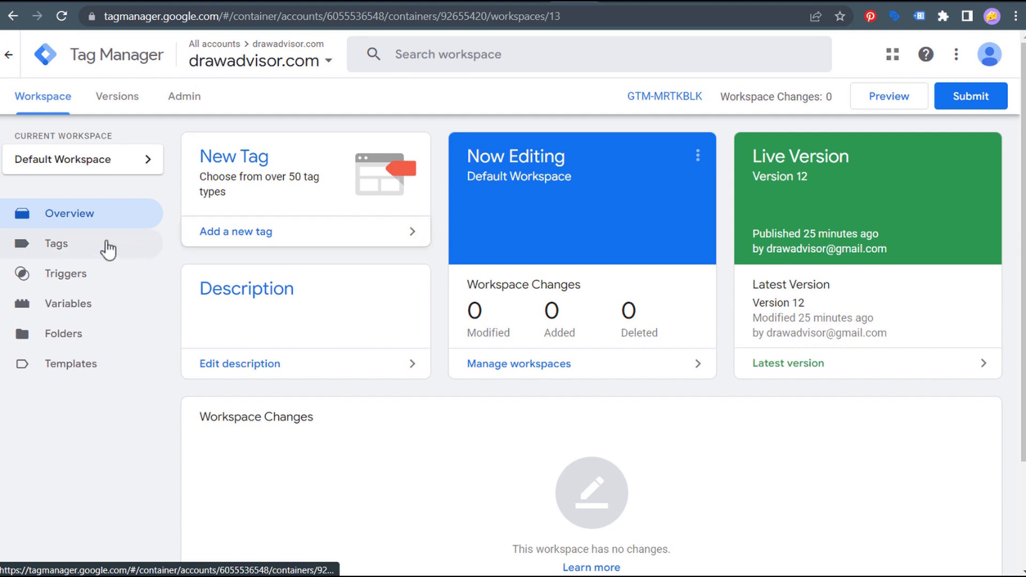
pyautogui.click(79, 252)
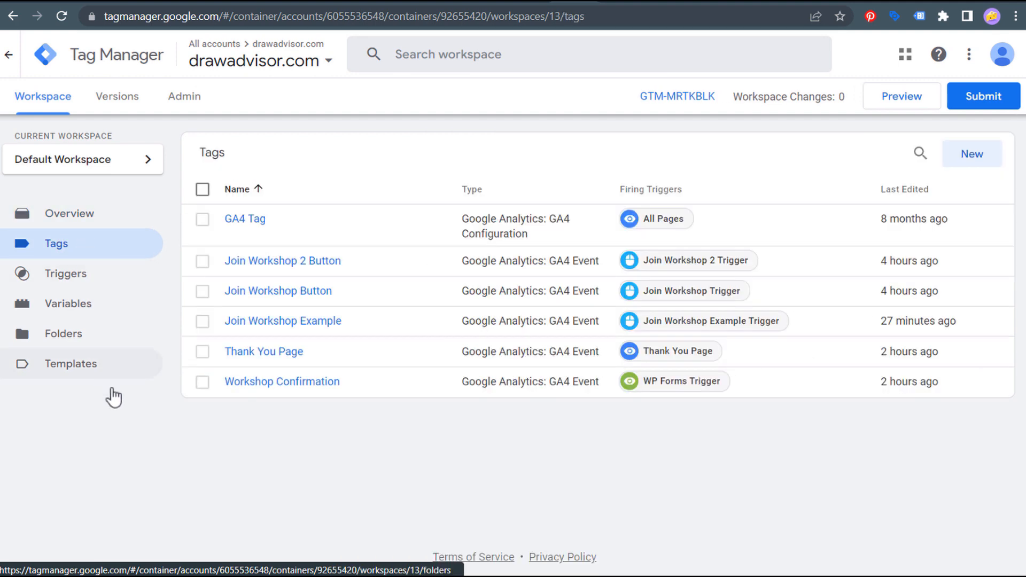
pyautogui.click(291, 381)
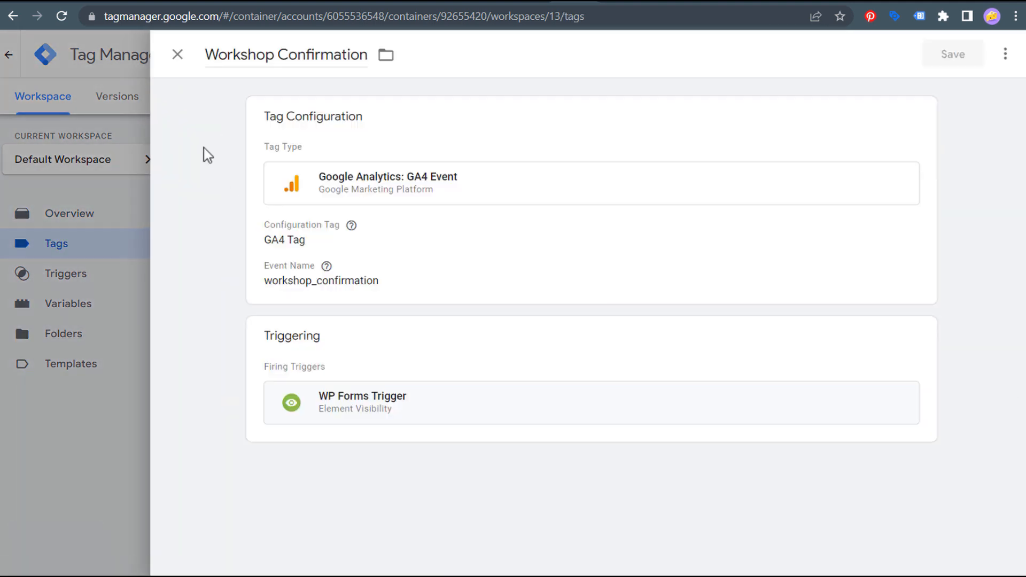
# - Keep the tag a GA4 Event using the GA4 Tag configuration, then open its WP Forms Trigger
pyautogui.click(538, 149)
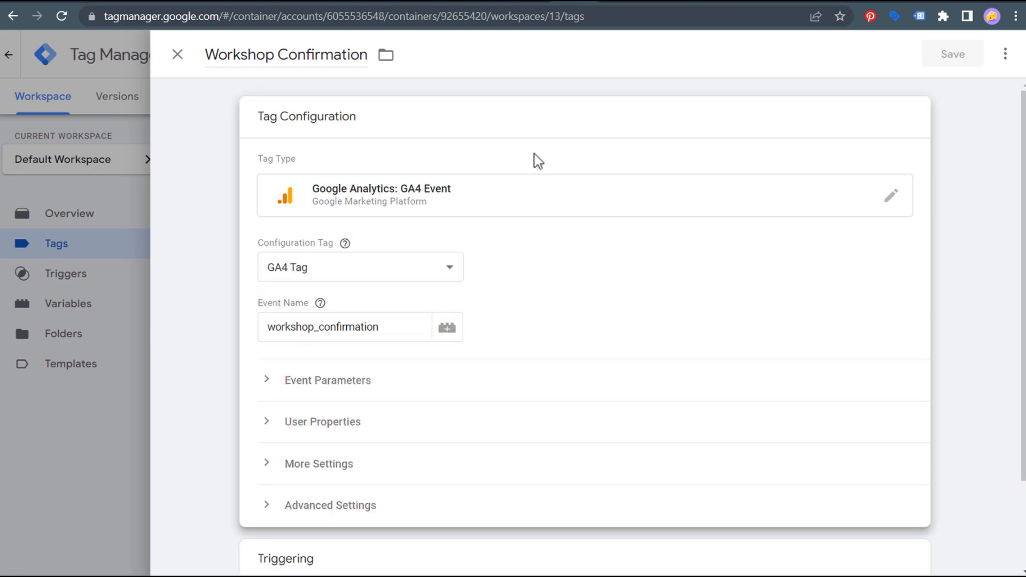
pyautogui.click(608, 201)
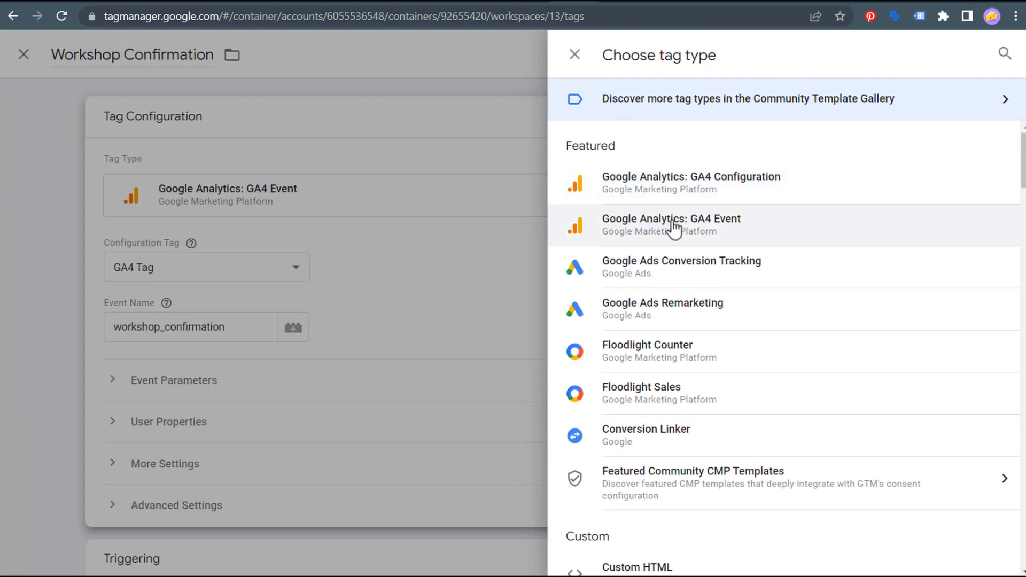
pyautogui.click(714, 230)
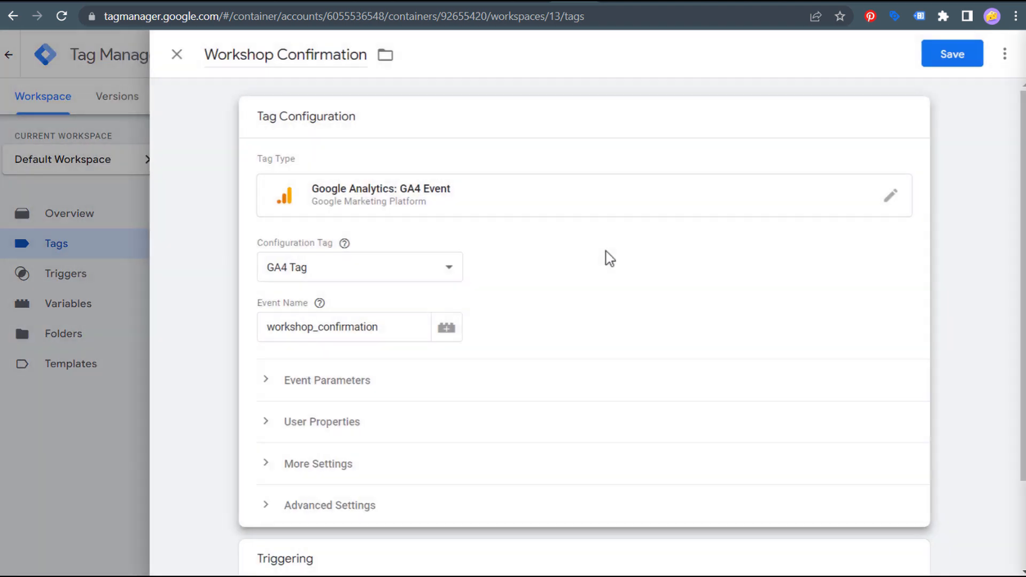
pyautogui.click(448, 269)
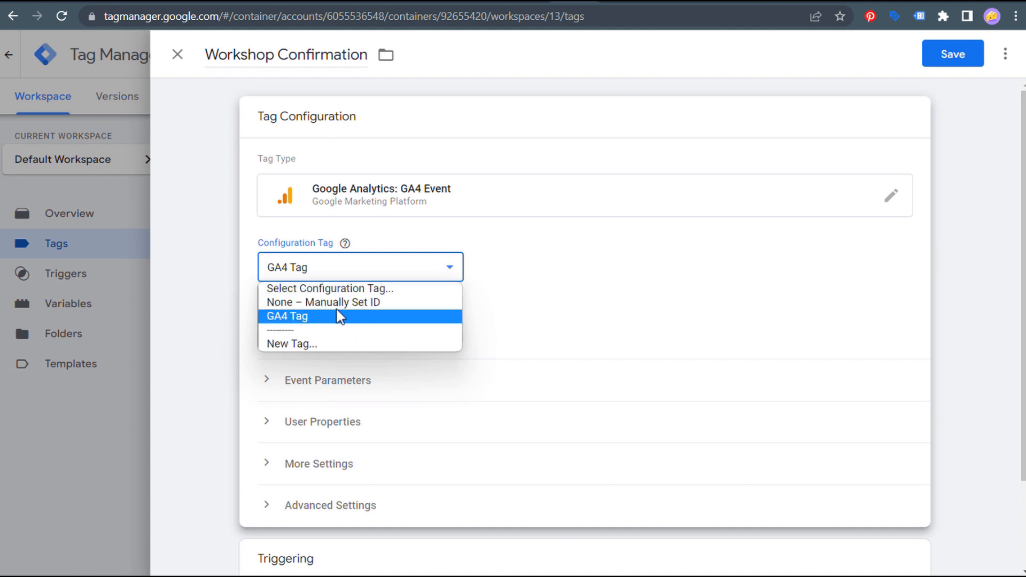
pyautogui.click(310, 303)
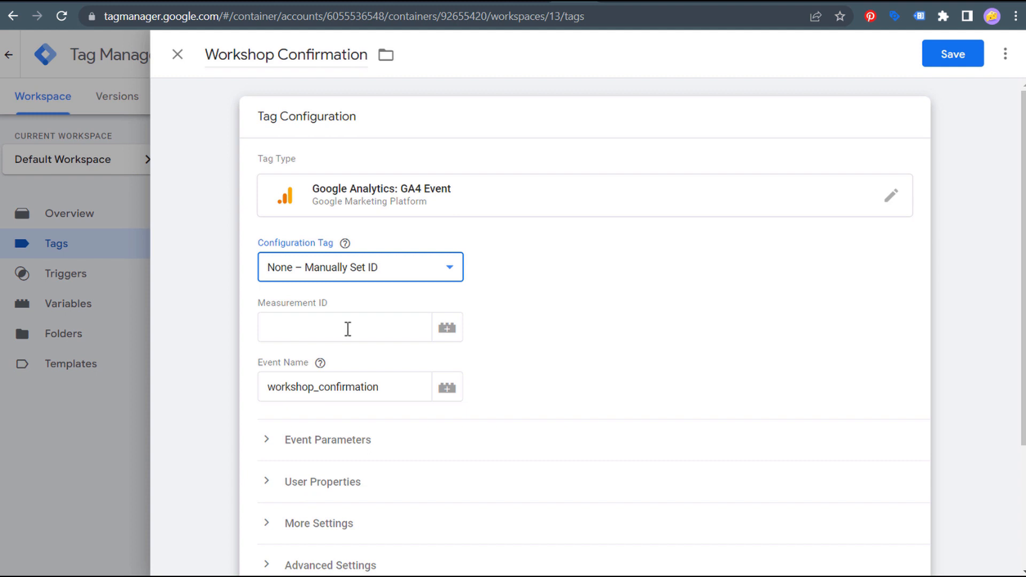
pyautogui.click(447, 267)
pyautogui.click(282, 318)
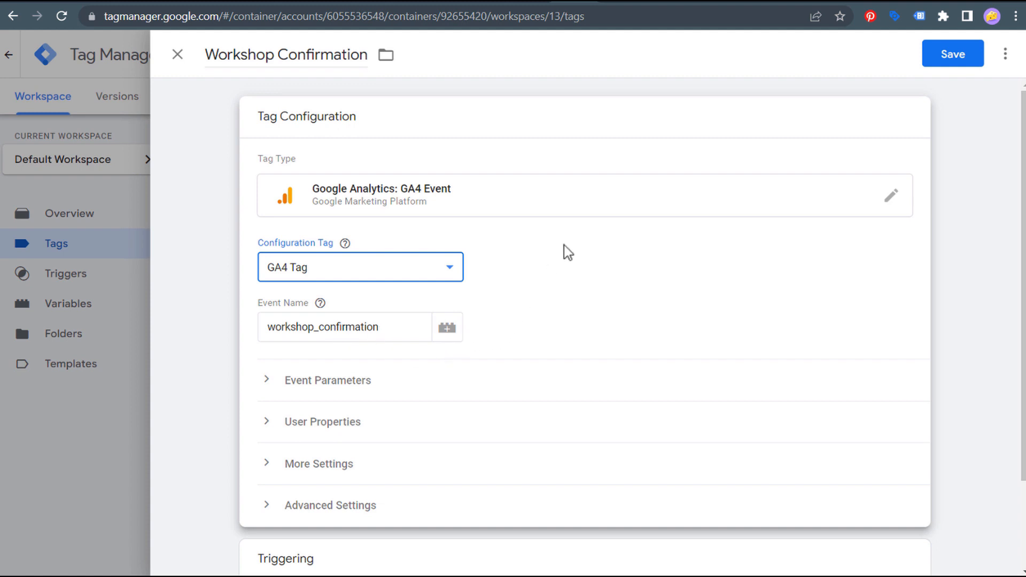
pyautogui.click(190, 279)
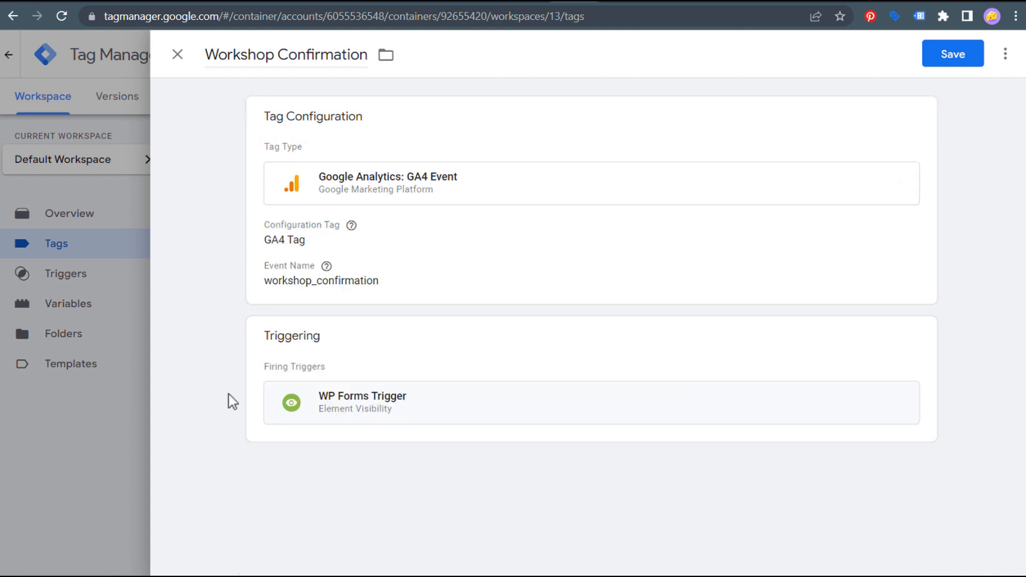
pyautogui.click(474, 355)
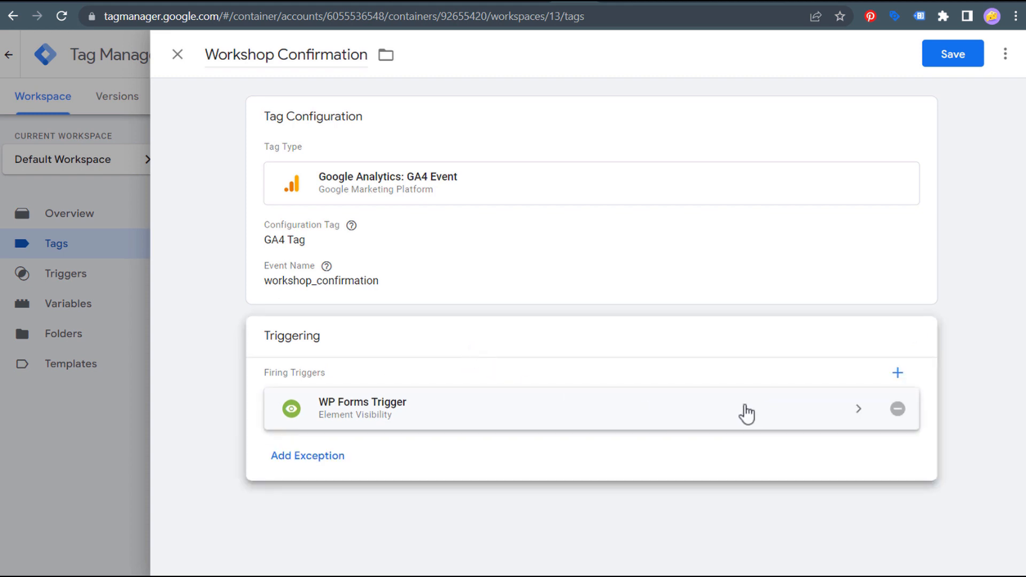
pyautogui.click(742, 412)
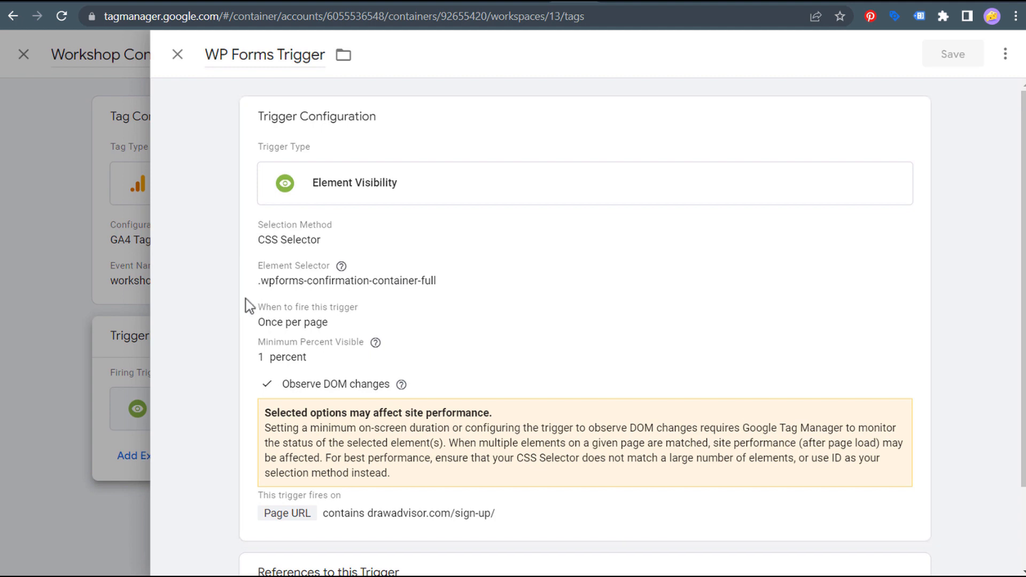
# - Confirm the trigger uses Element Visibility by CSS Selector .wpforms-confirmation-container
pyautogui.click(805, 262)
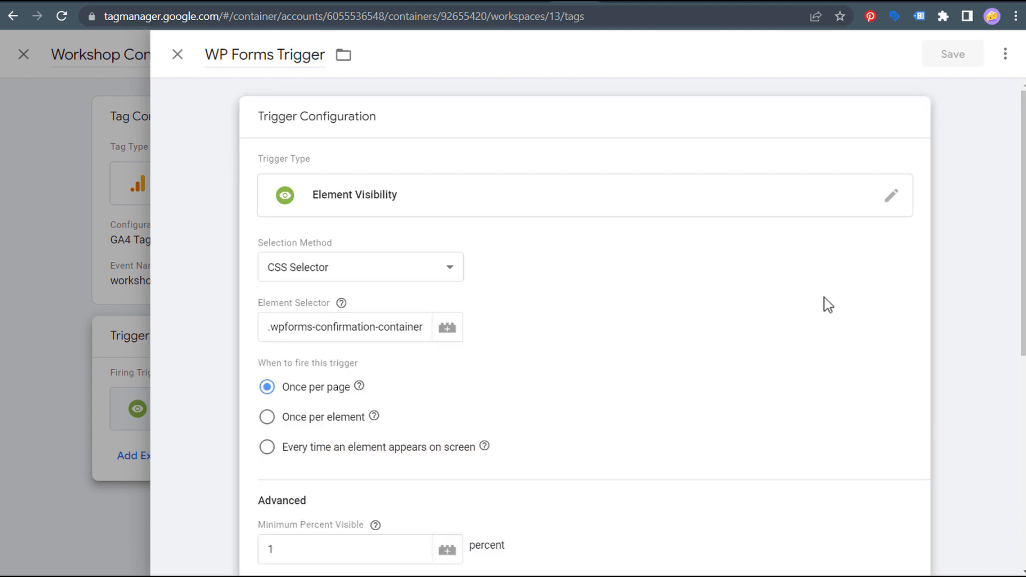
pyautogui.click(896, 201)
pyautogui.scroll(-3, 855, 206)
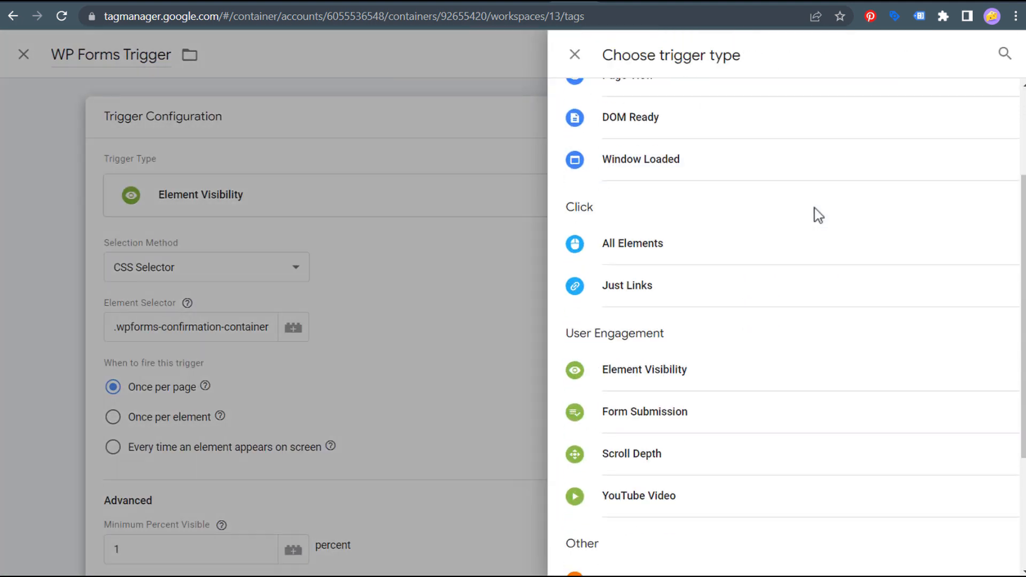
pyautogui.click(610, 373)
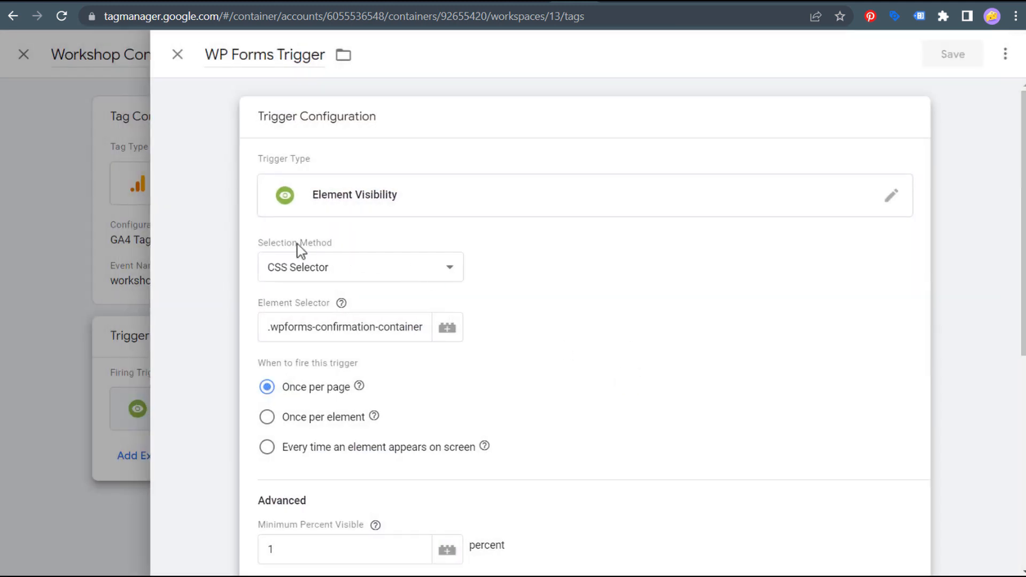
pyautogui.click(374, 267)
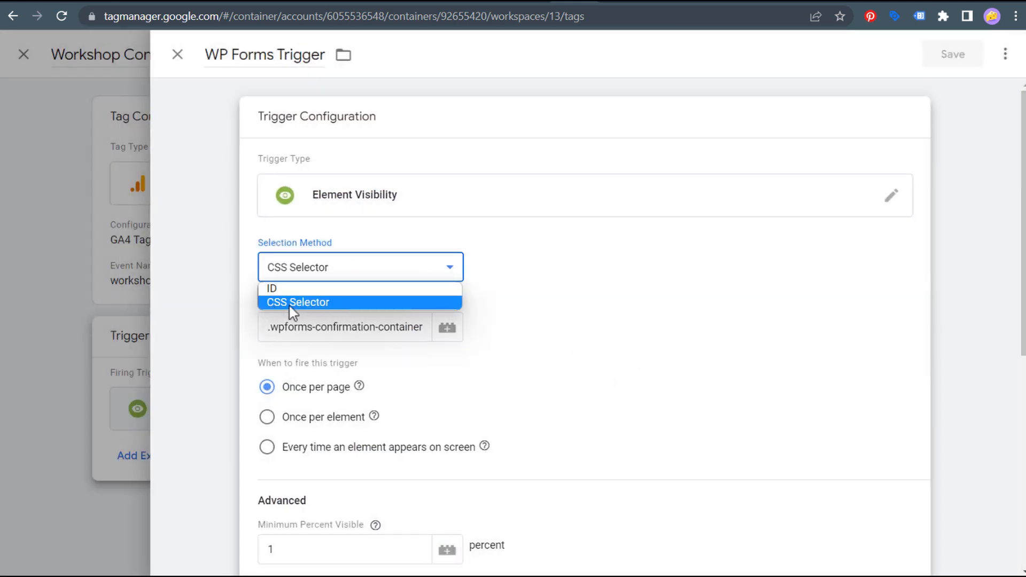
pyautogui.click(323, 306)
pyautogui.moveTo(270, 330); pyautogui.dragTo(334, 331)
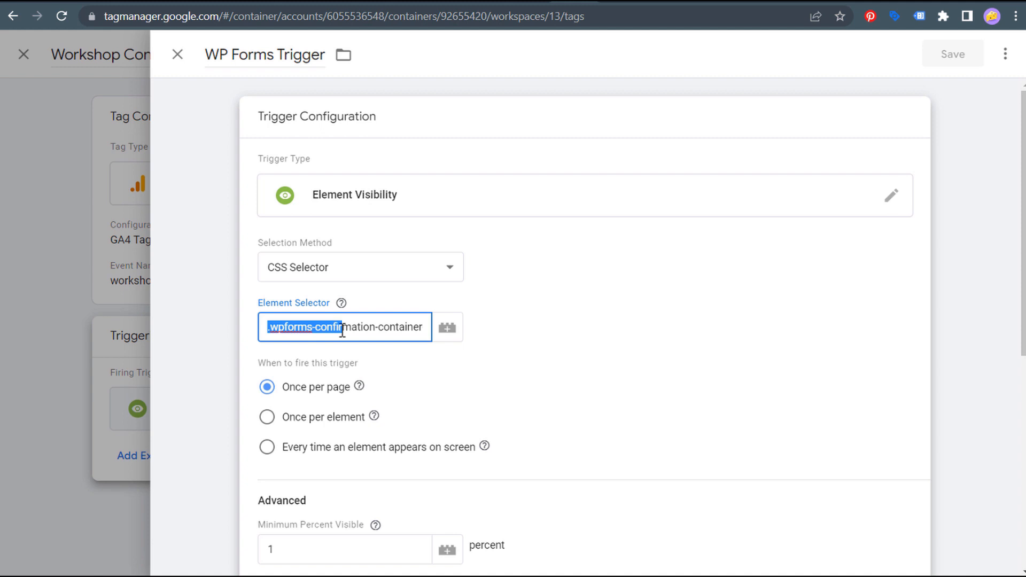
pyautogui.moveTo(349, 332); pyautogui.dragTo(435, 333)
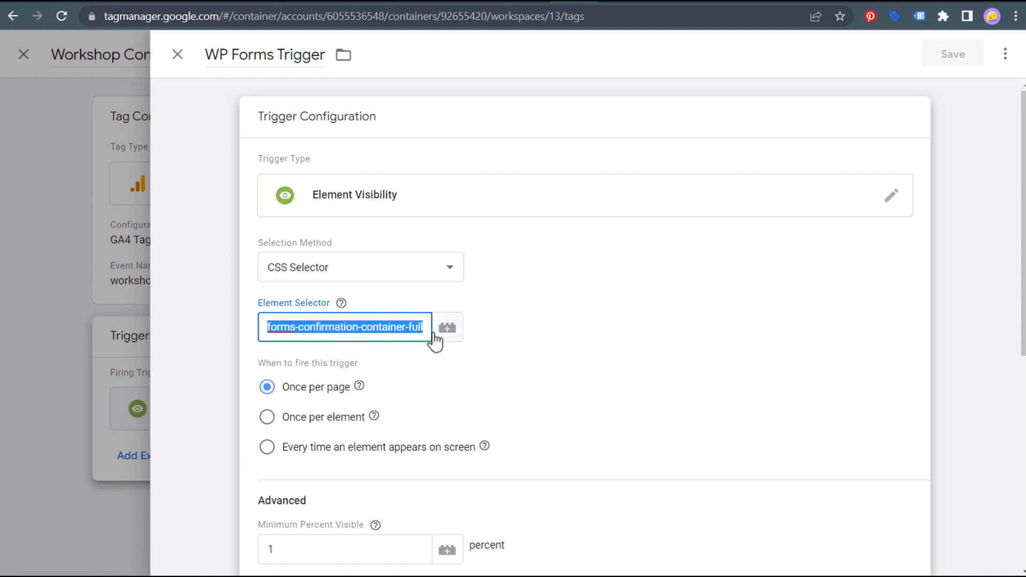
pyautogui.click(676, 357)
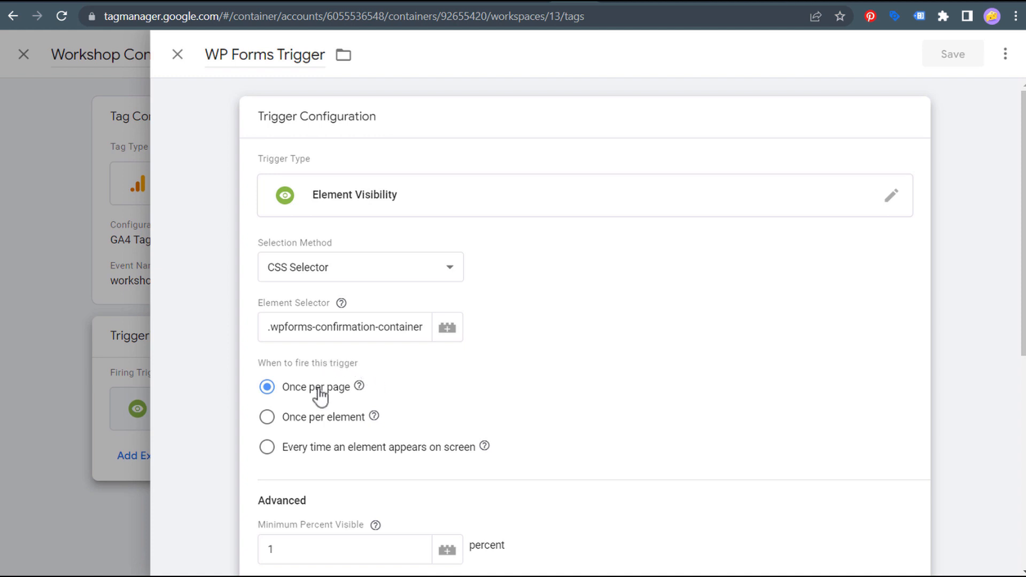
# - Scroll down to the trigger's Advanced section, then switch to the drawadvisor.com sign-up page
pyautogui.moveTo(359, 385)
pyautogui.scroll(-3, 679, 361)
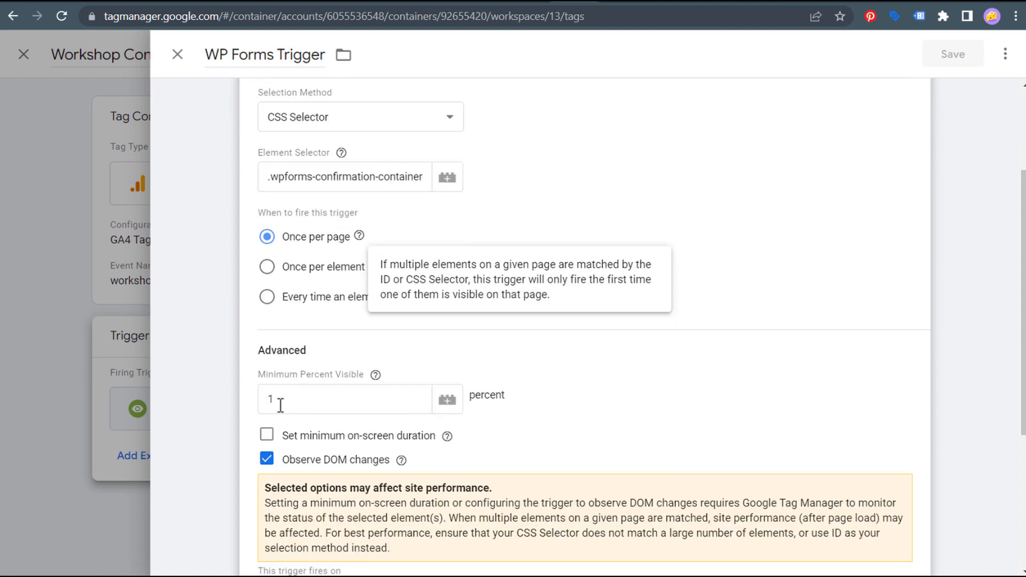
pyautogui.scroll(-4, 612, 399)
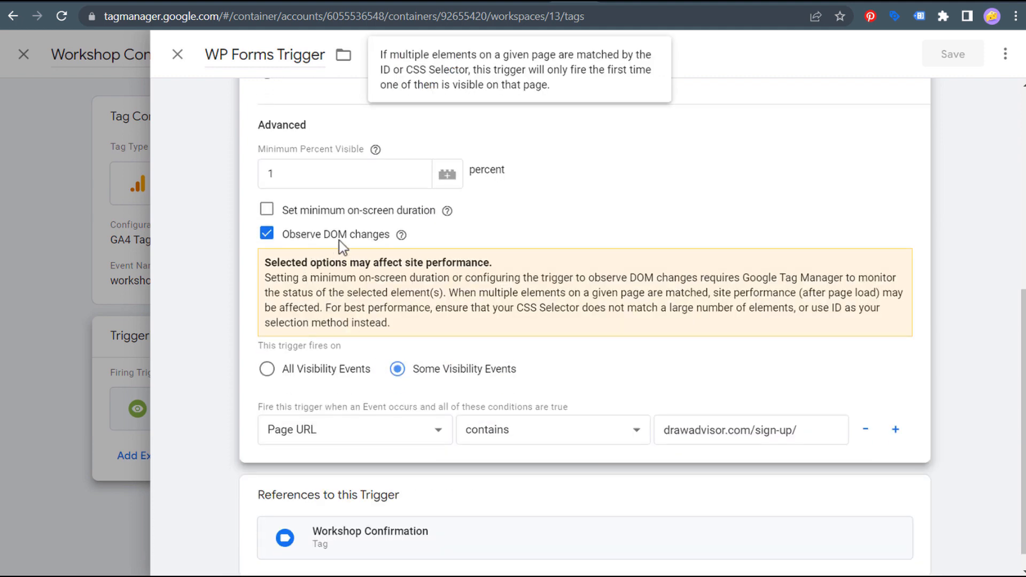
pyautogui.scroll(-1, 577, 315)
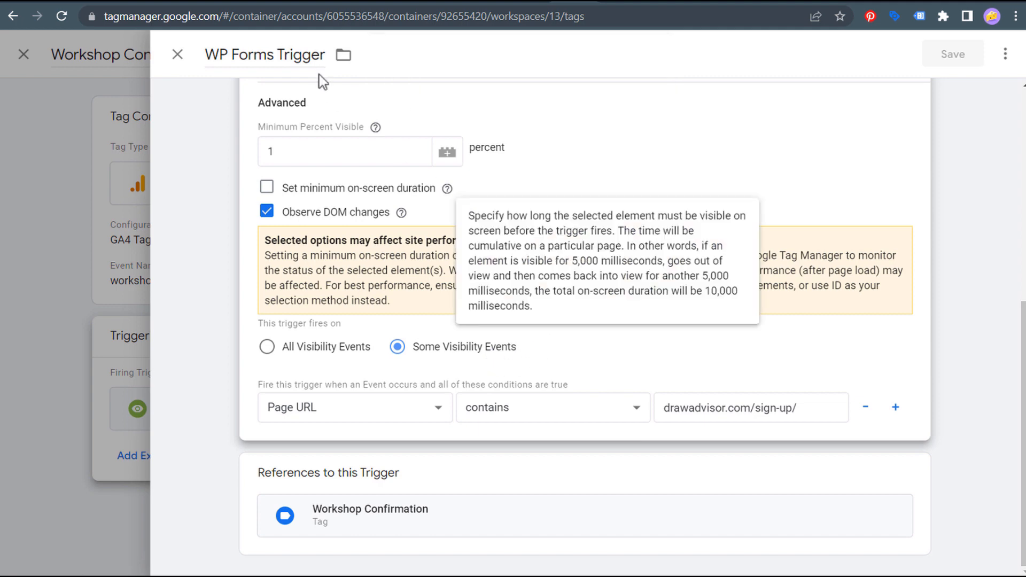
pyautogui.click(260, 3)
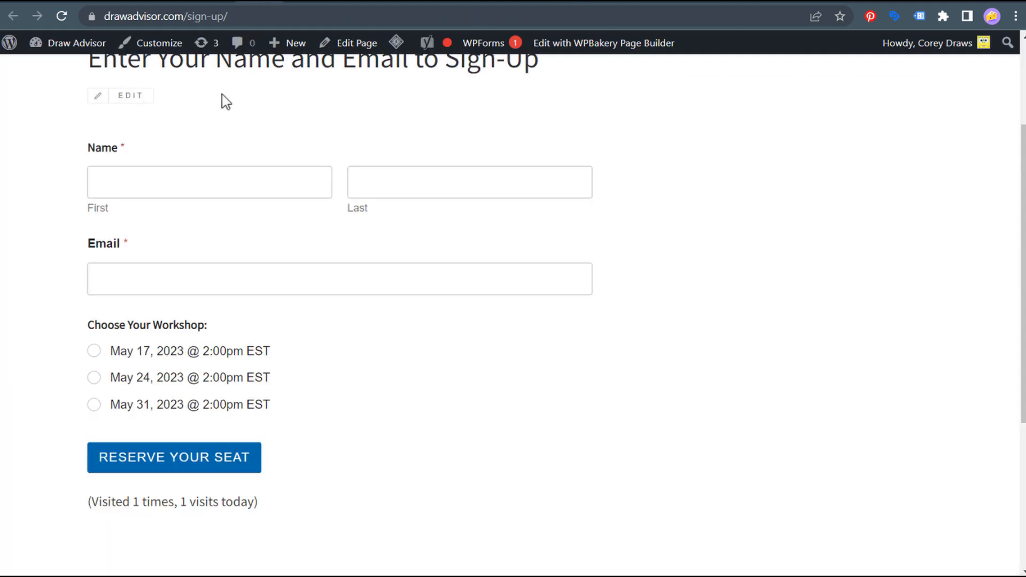
# - Check the sign-up page's full https URL, then go back to the WP Forms Trigger
pyautogui.click(249, 20)
pyautogui.hotkey('ctrl', 'a')
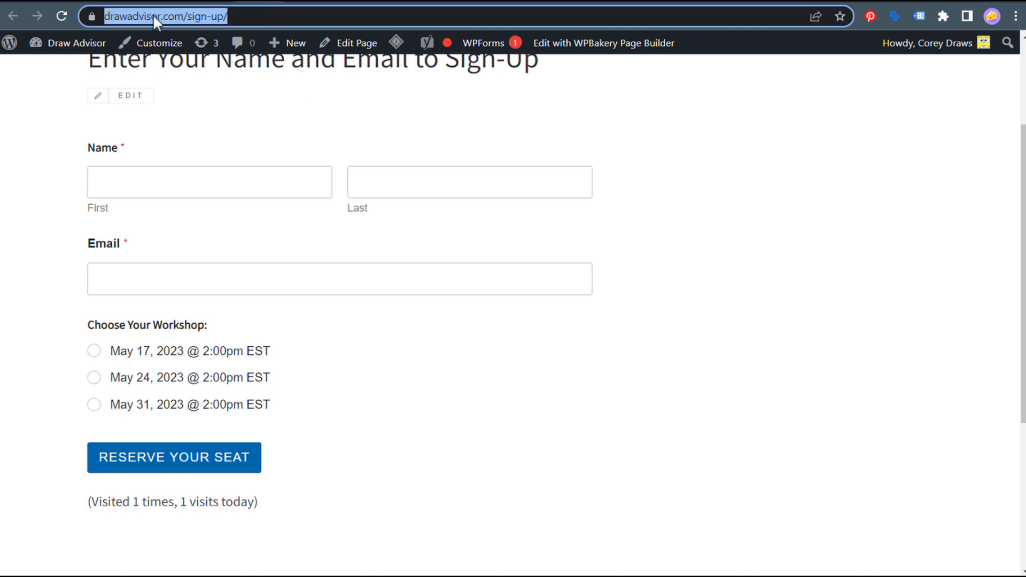
pyautogui.click(187, 17)
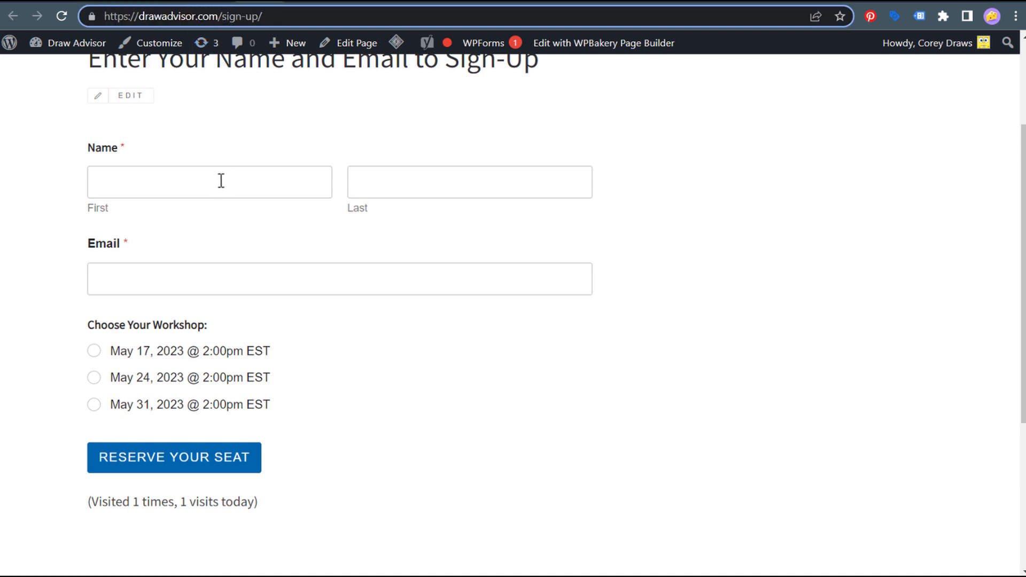
pyautogui.click(550, 4)
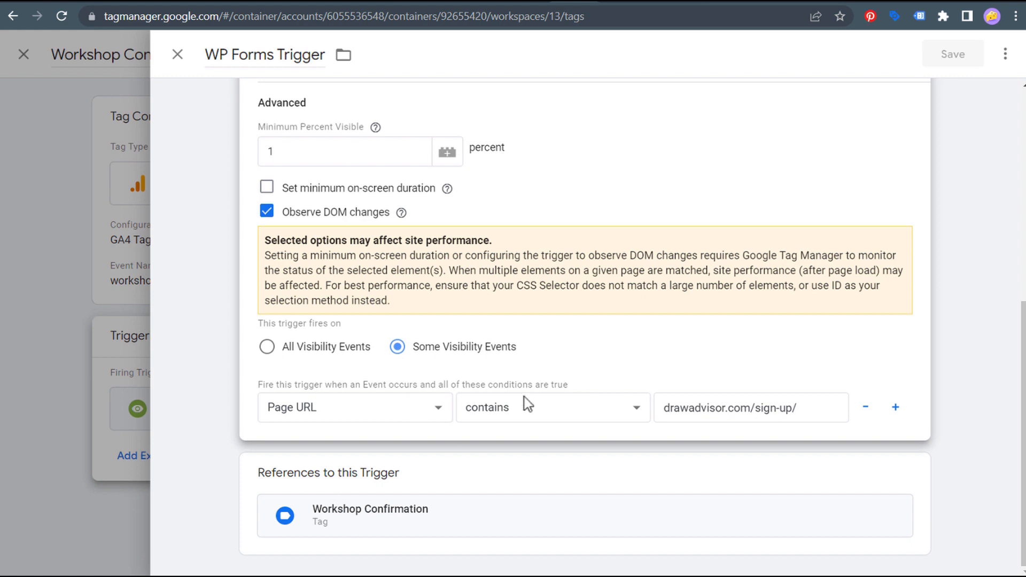
# - Set Some Visibility Events with Page URL contains drawadvisor.com/sign-up/, saving the trigger and Workshop Confirmation tag
pyautogui.tripleClick(806, 407)
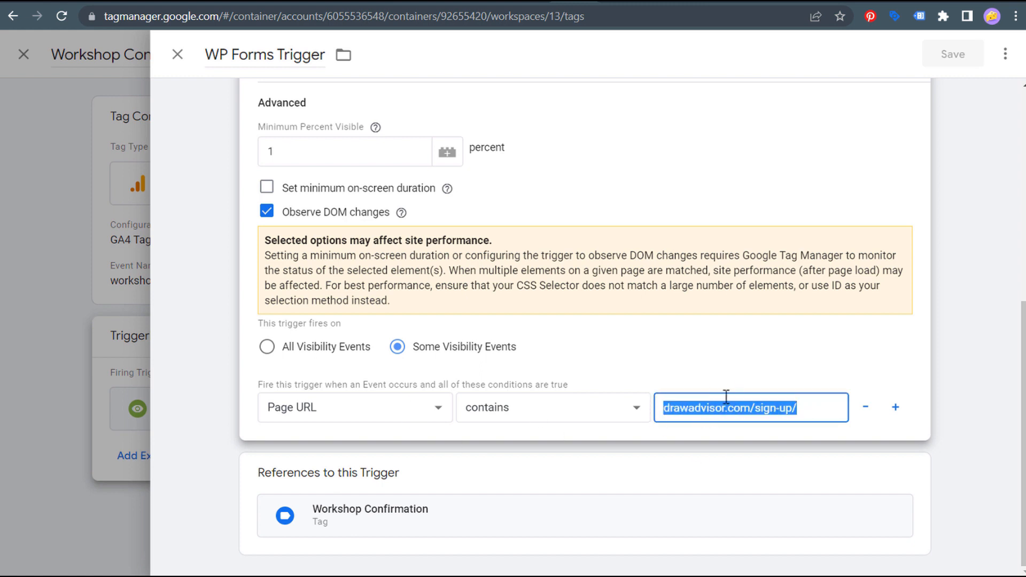
pyautogui.click(867, 413)
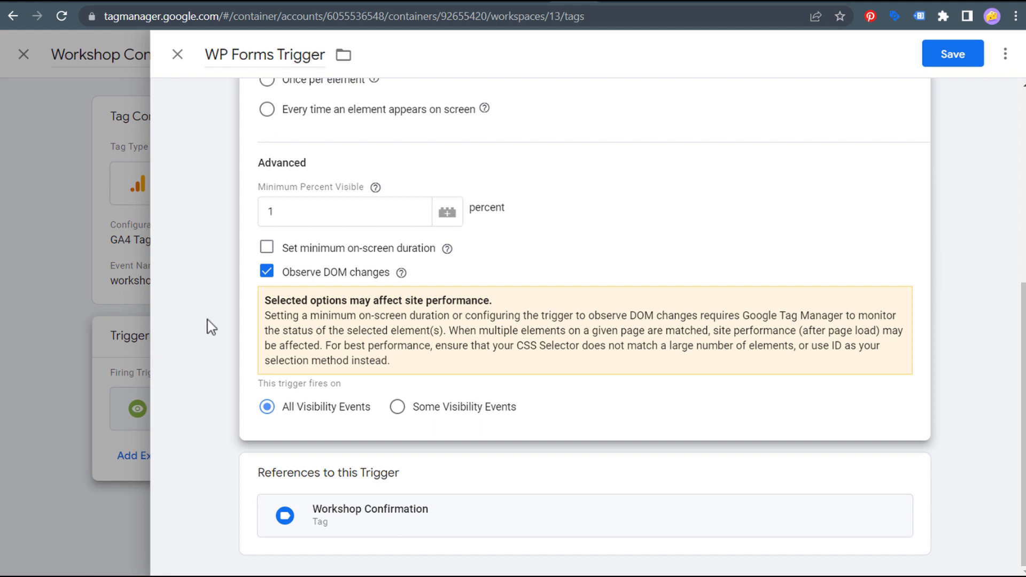
pyautogui.click(397, 407)
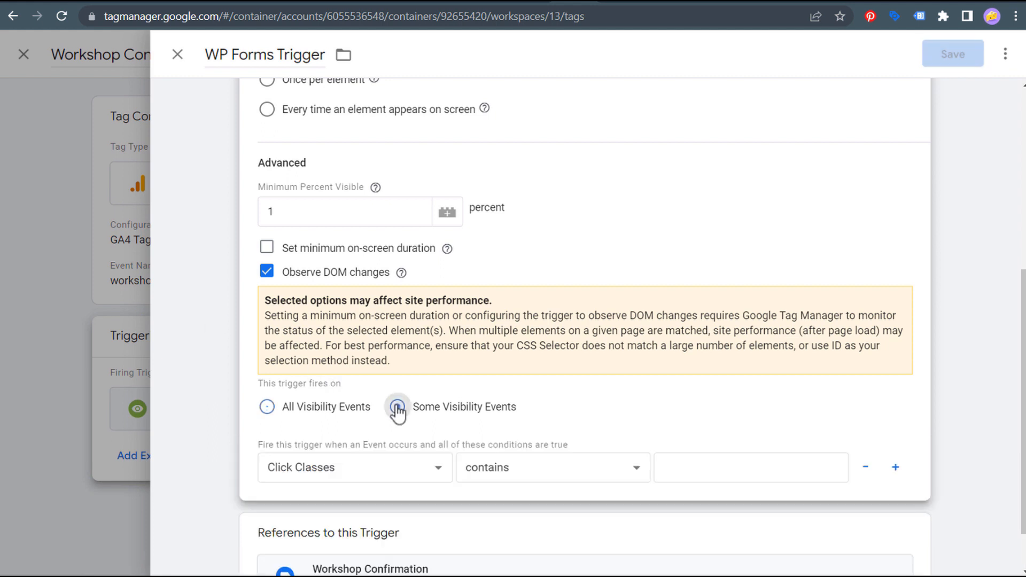
pyautogui.click(421, 469)
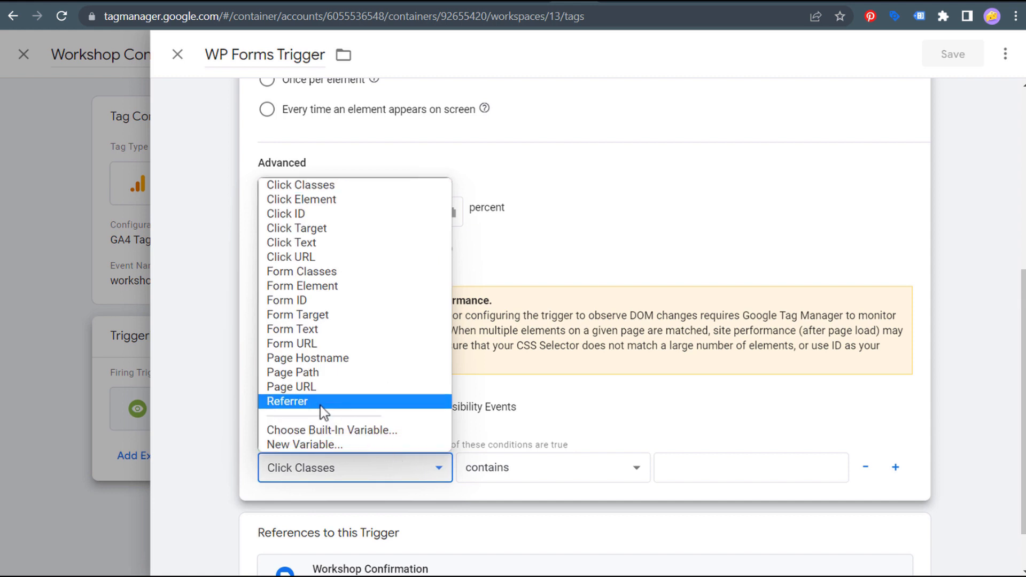
pyautogui.click(327, 389)
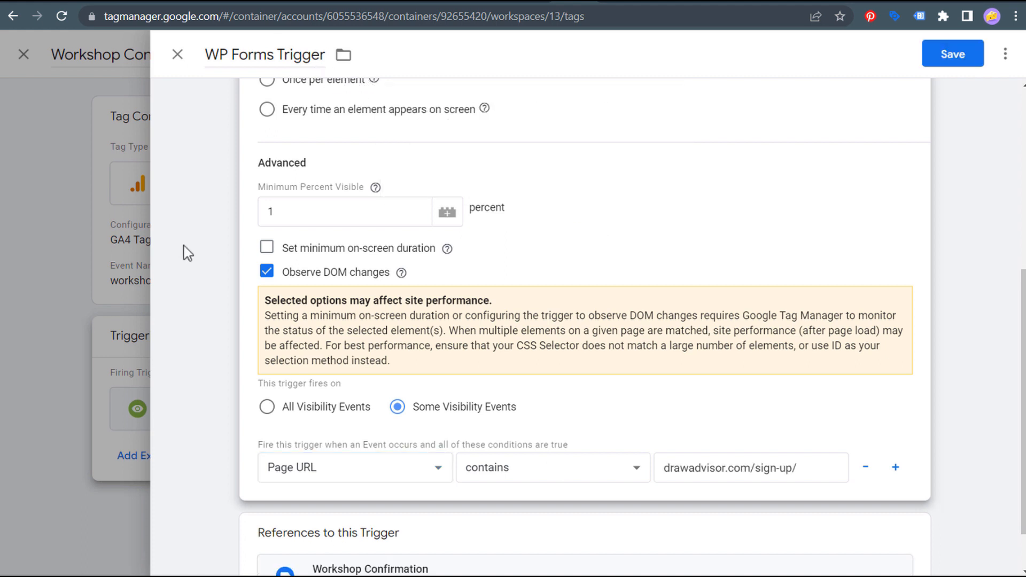
pyautogui.click(187, 254)
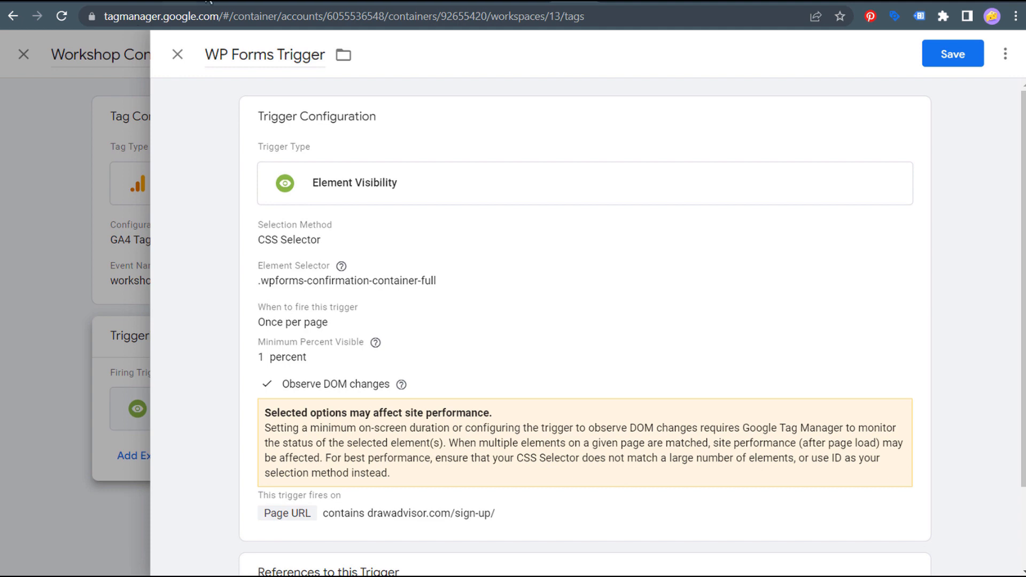
pyautogui.click(954, 55)
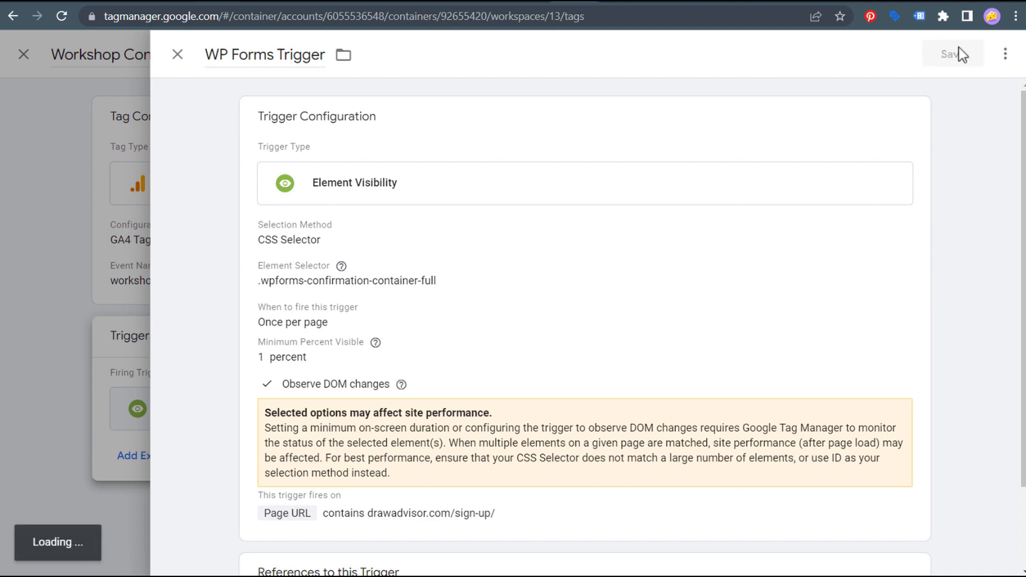
pyautogui.click(956, 57)
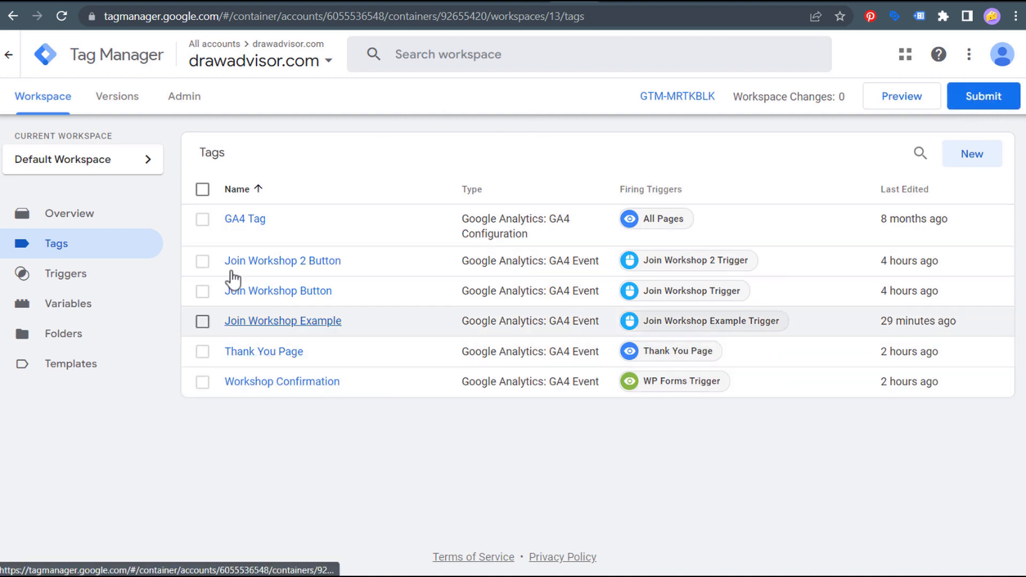
pyautogui.click(309, 1)
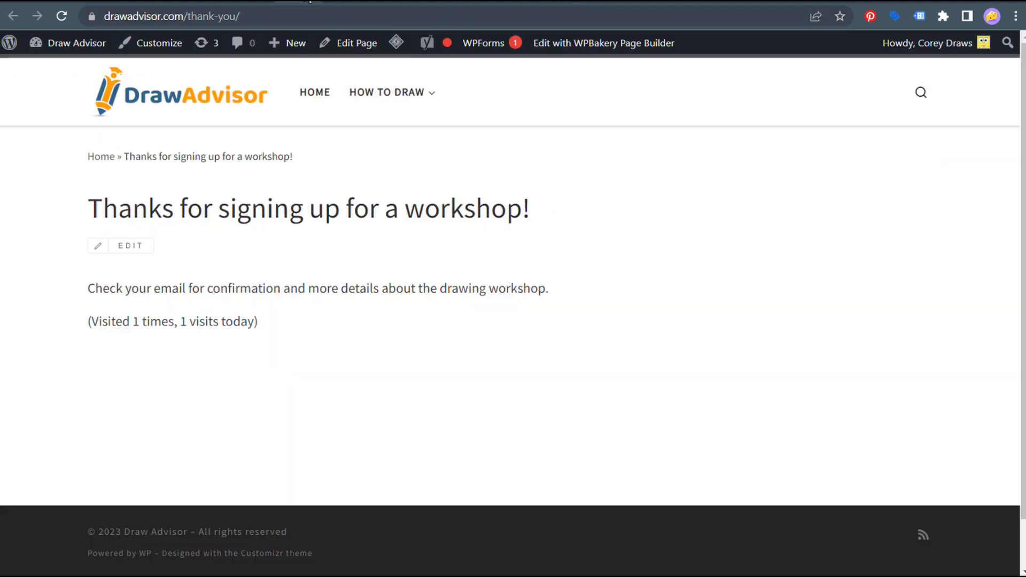
pyautogui.click(109, 17)
pyautogui.click(197, 17)
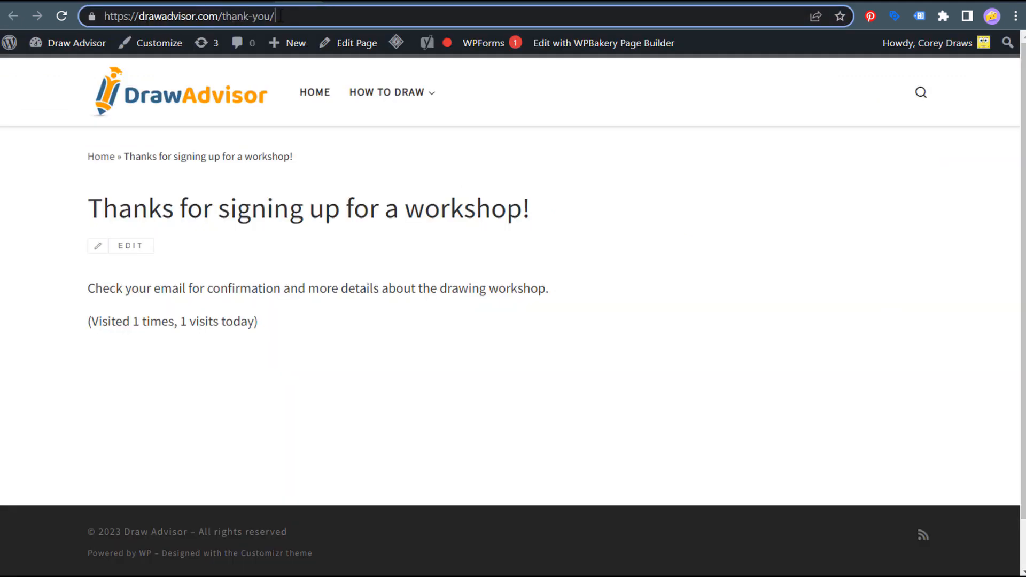
pyautogui.moveTo(293, 16); pyautogui.dragTo(223, 17)
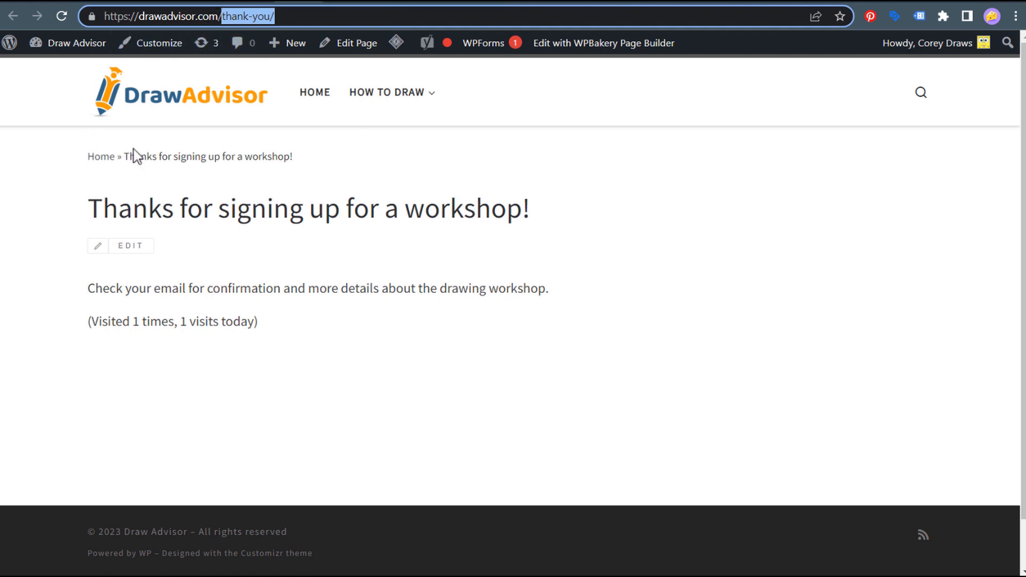
pyautogui.moveTo(118, 208); pyautogui.dragTo(399, 209)
pyautogui.click(468, 195)
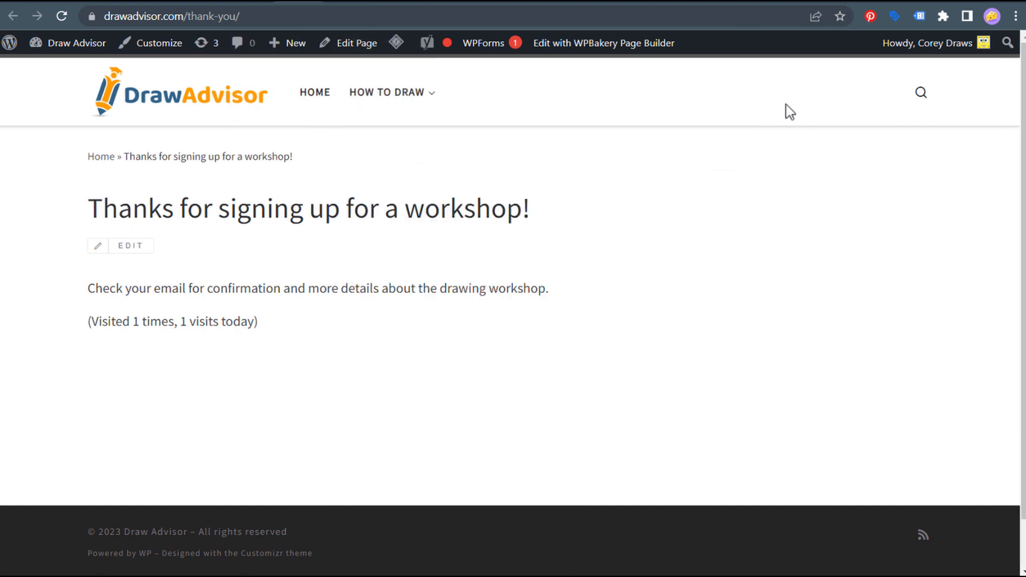
pyautogui.click(564, 2)
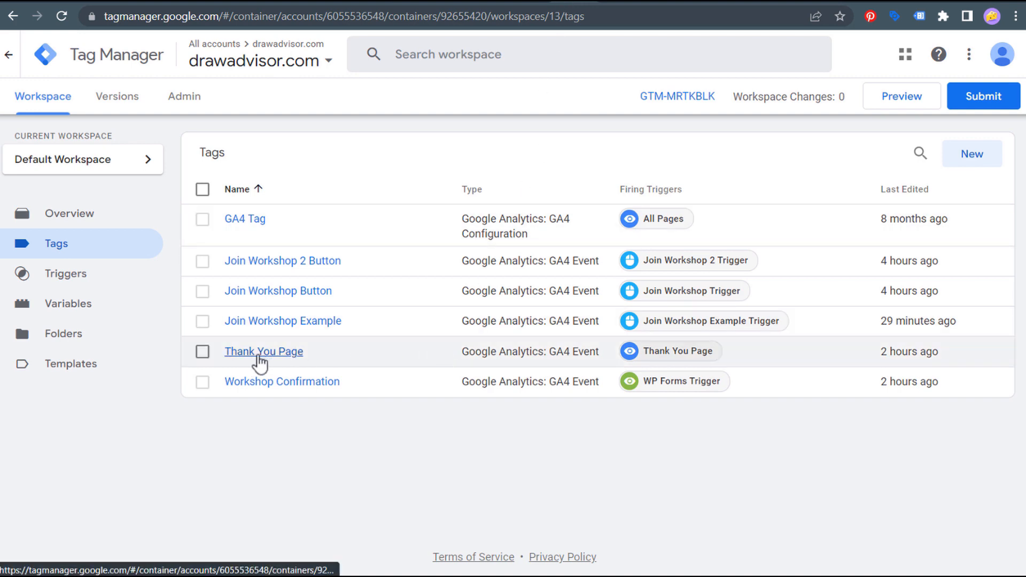
# - Start and discard a new untitled tag, then open the Thank You Page tag
pyautogui.click(57, 102)
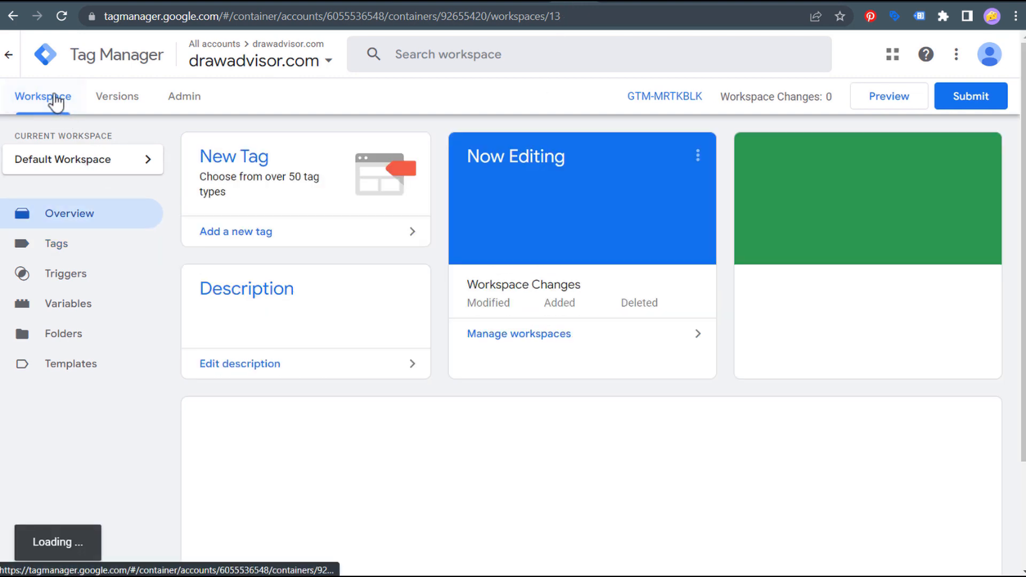
pyautogui.click(266, 235)
pyautogui.click(386, 198)
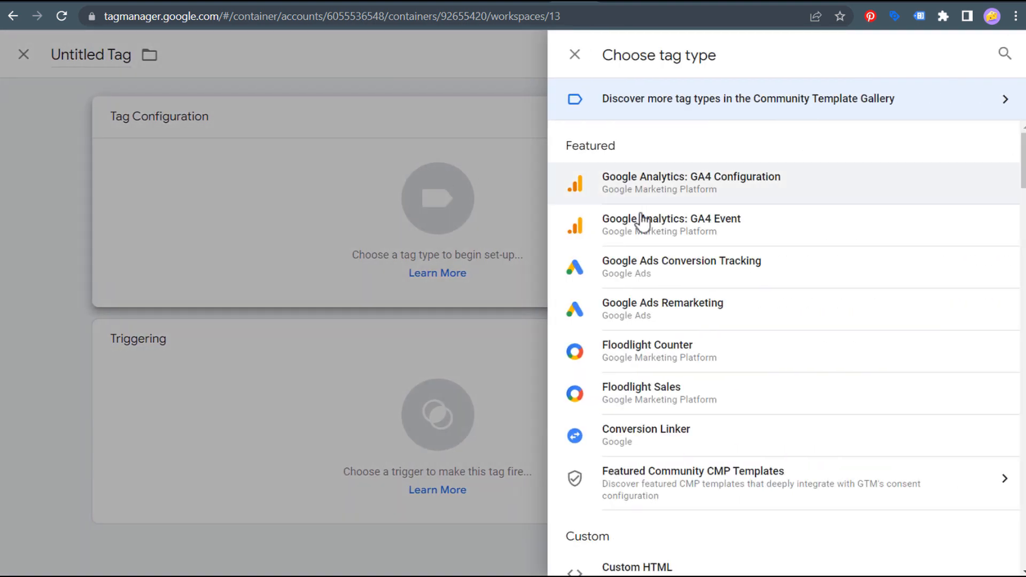
pyautogui.click(451, 71)
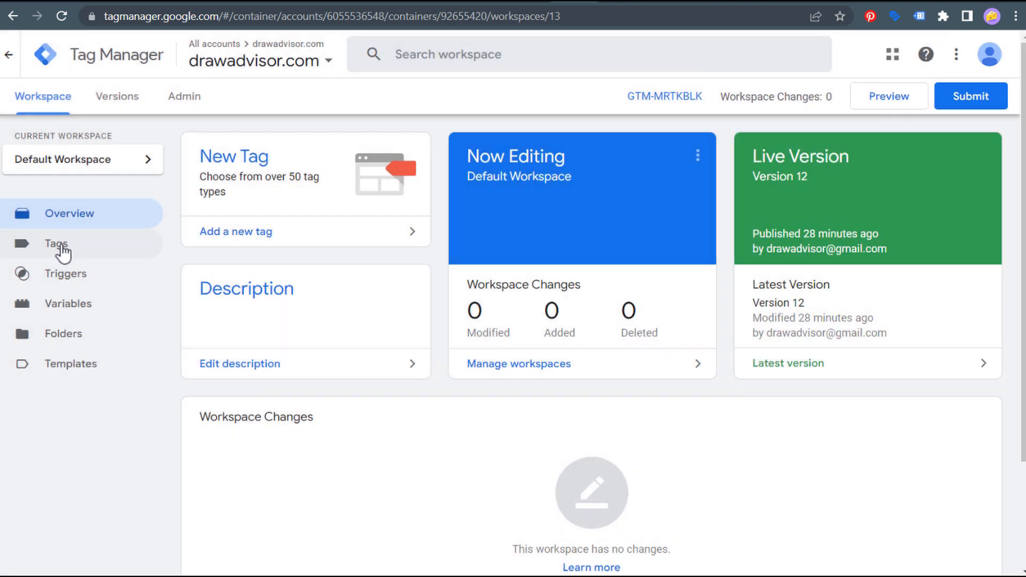
pyautogui.click(60, 246)
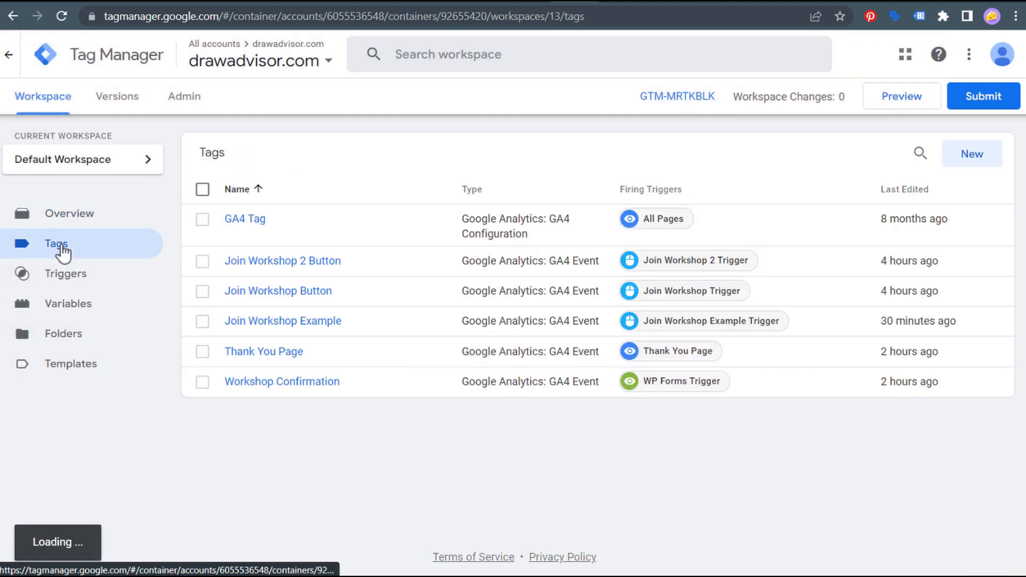
pyautogui.click(252, 353)
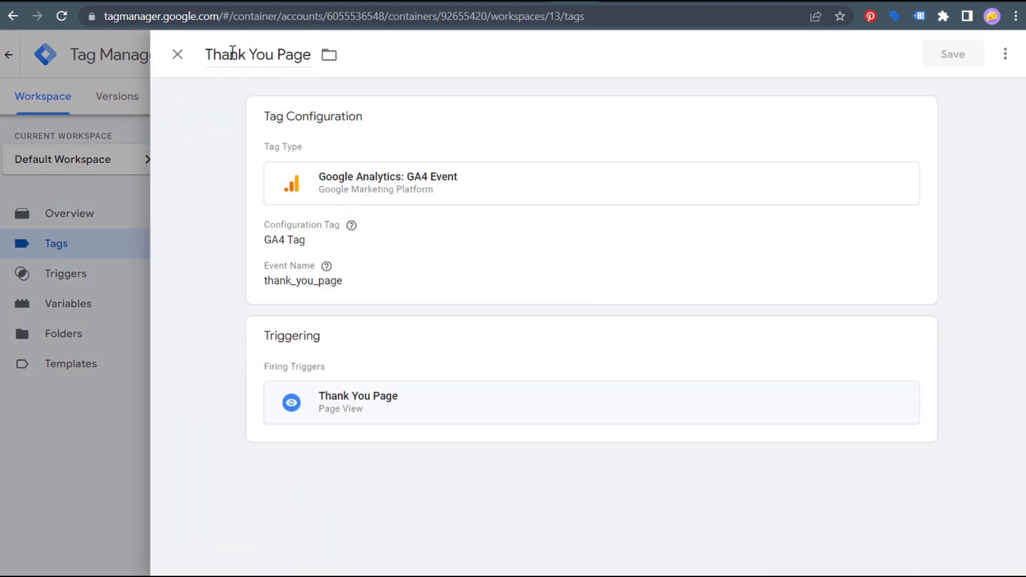
# - Keep the tag a GA4 Event via GA4 Tag with event name thank_you_page
pyautogui.click(465, 201)
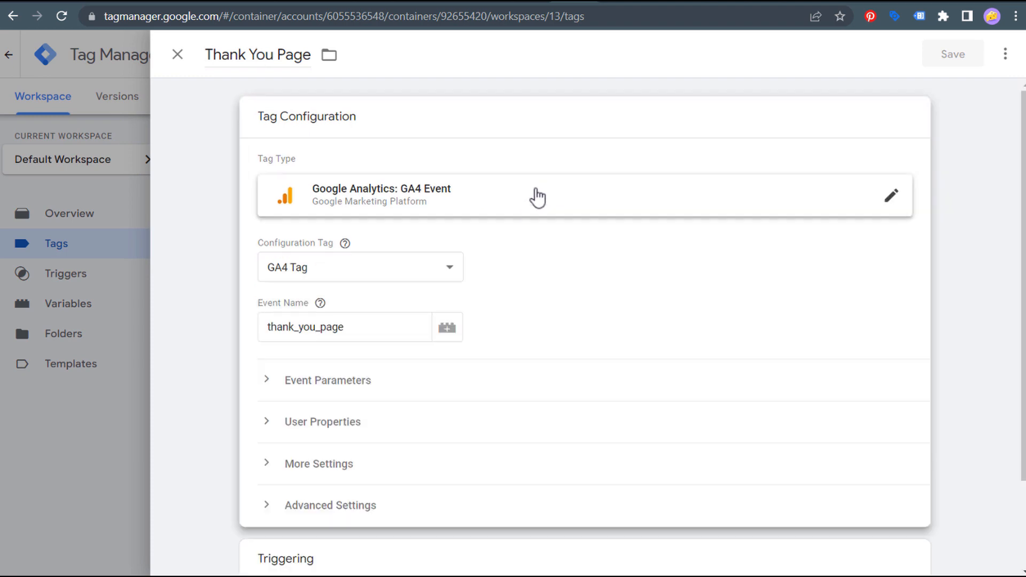
pyautogui.click(765, 202)
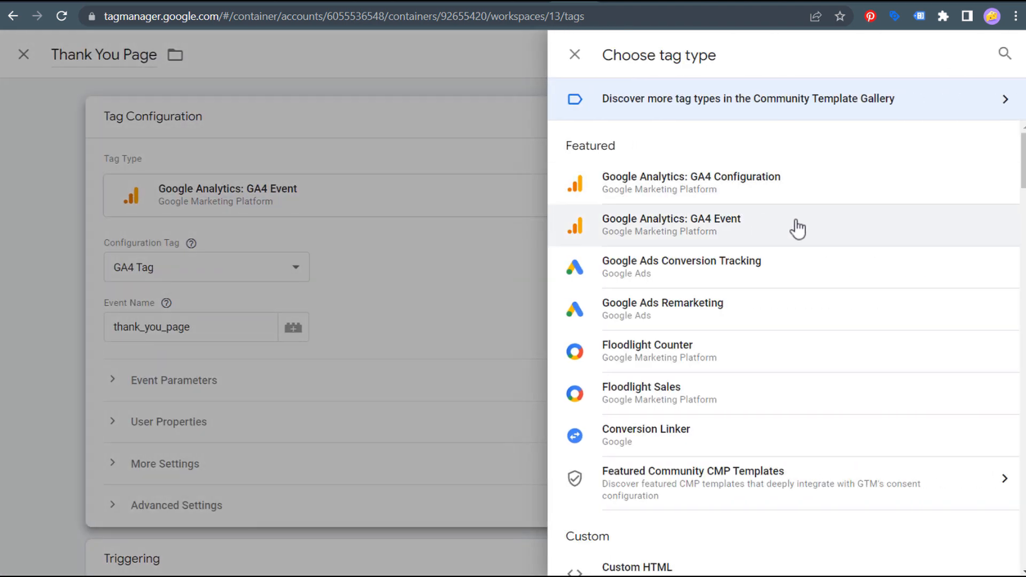
pyautogui.click(794, 227)
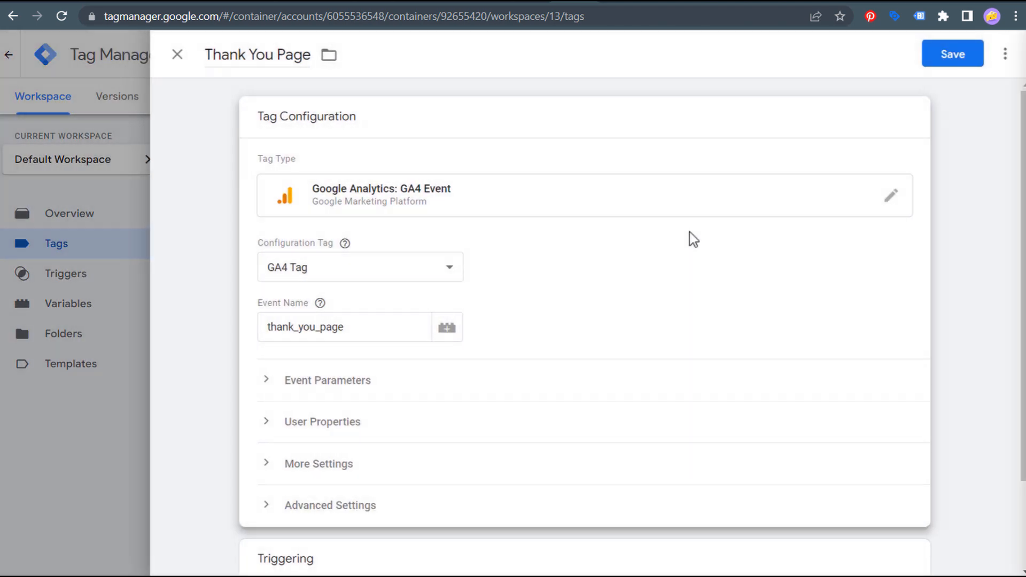
pyautogui.click(318, 269)
pyautogui.click(322, 318)
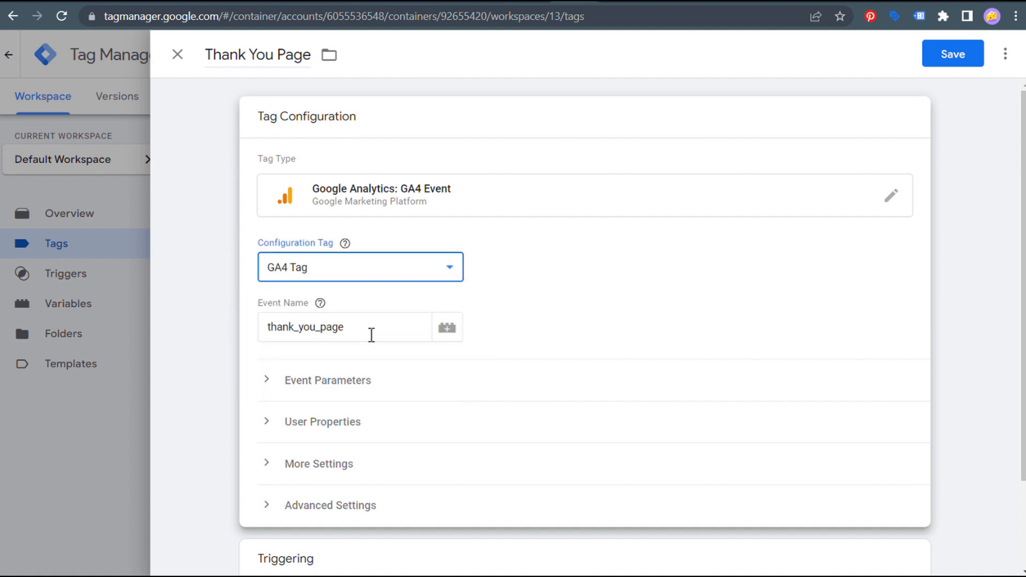
pyautogui.moveTo(383, 331); pyautogui.dragTo(255, 336)
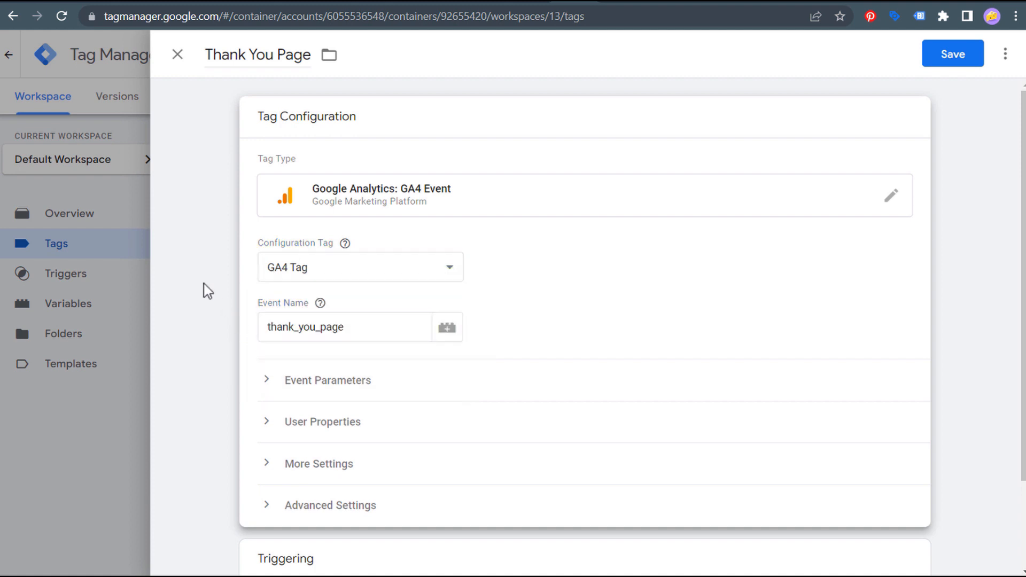
pyautogui.click(206, 284)
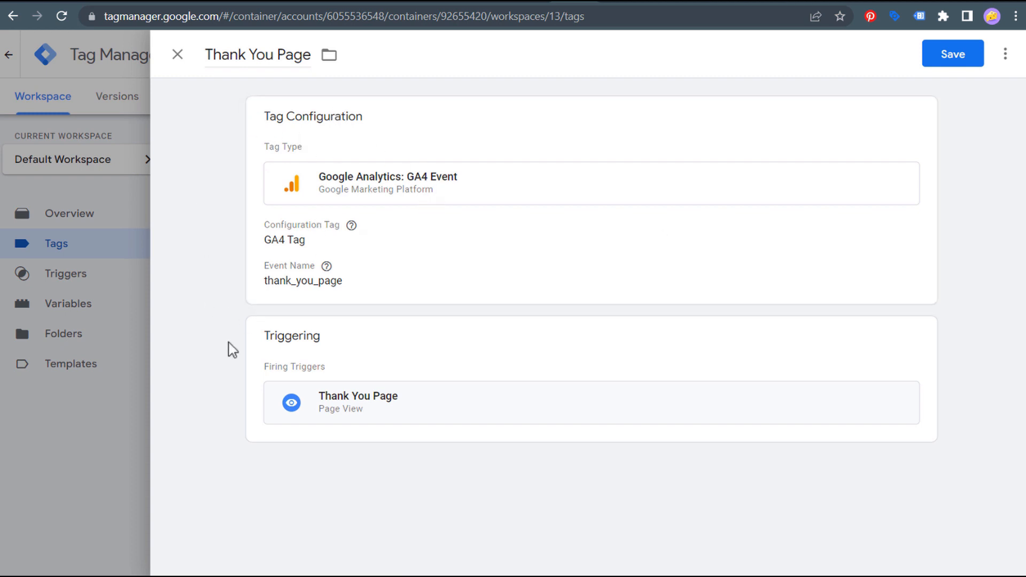
pyautogui.click(436, 365)
# - Open the Thank You Page trigger and keep Page View as its trigger type
pyautogui.click(558, 413)
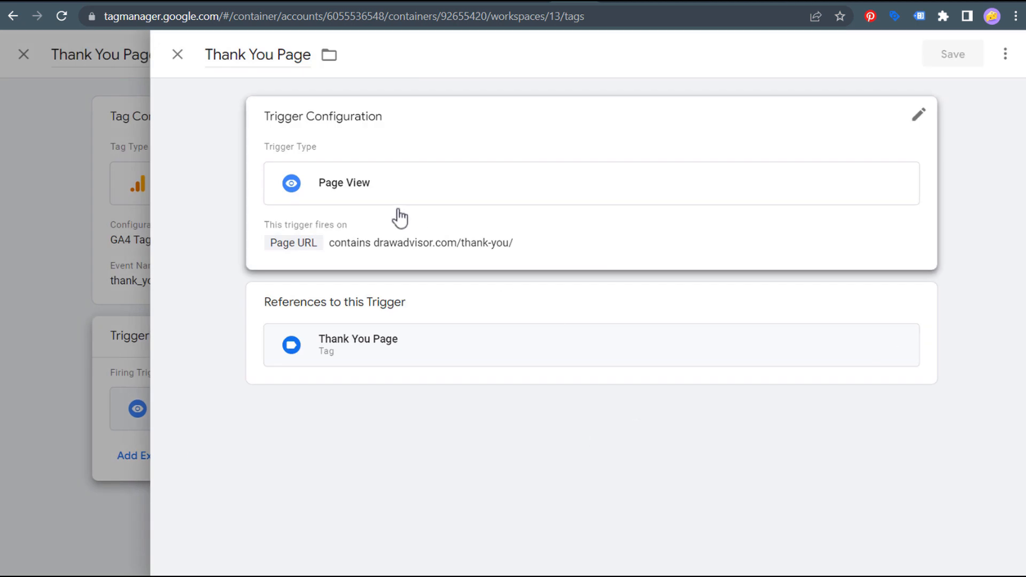
pyautogui.click(533, 143)
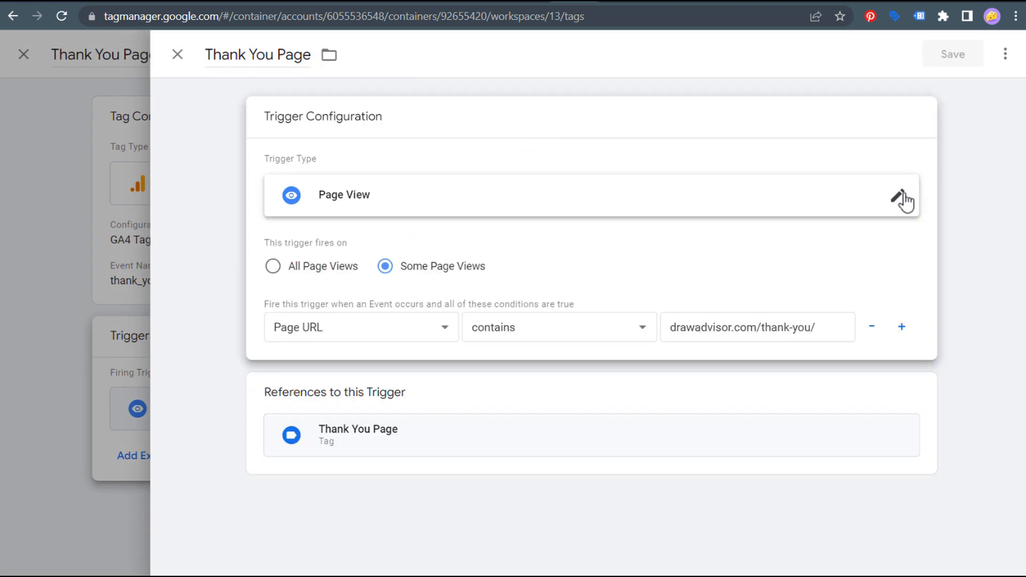
pyautogui.click(898, 196)
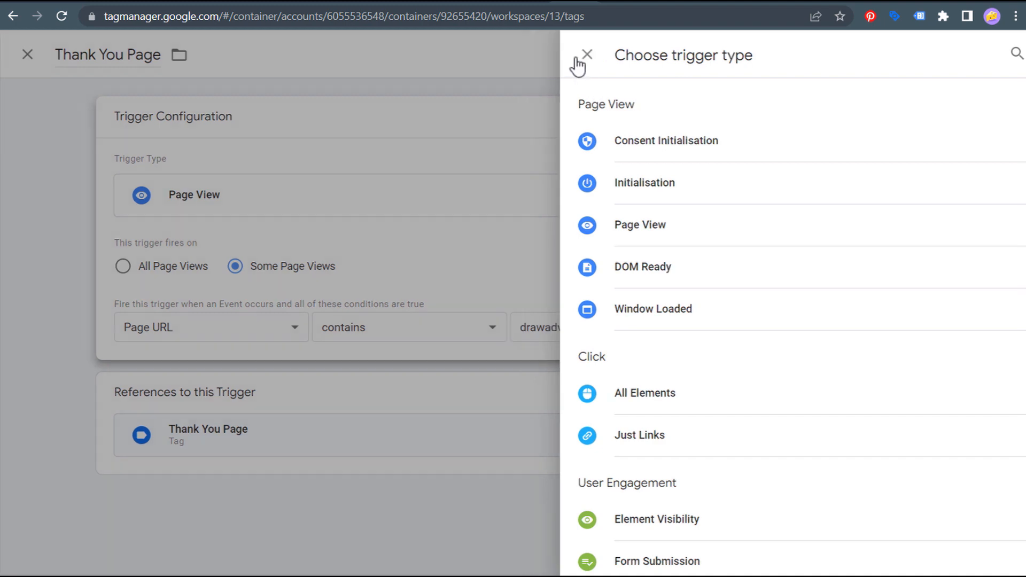
pyautogui.click(575, 55)
pyautogui.click(272, 266)
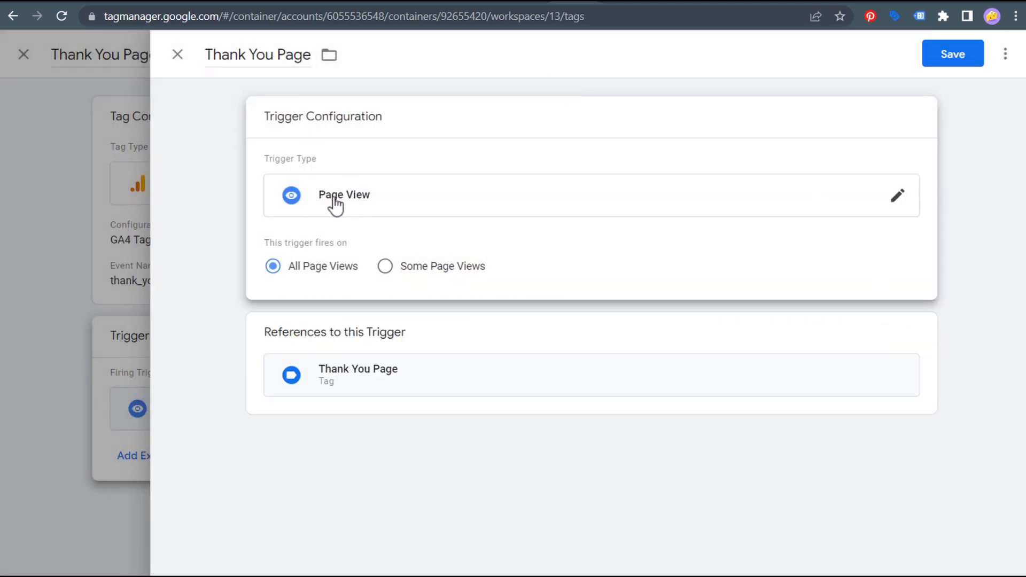
pyautogui.click(895, 200)
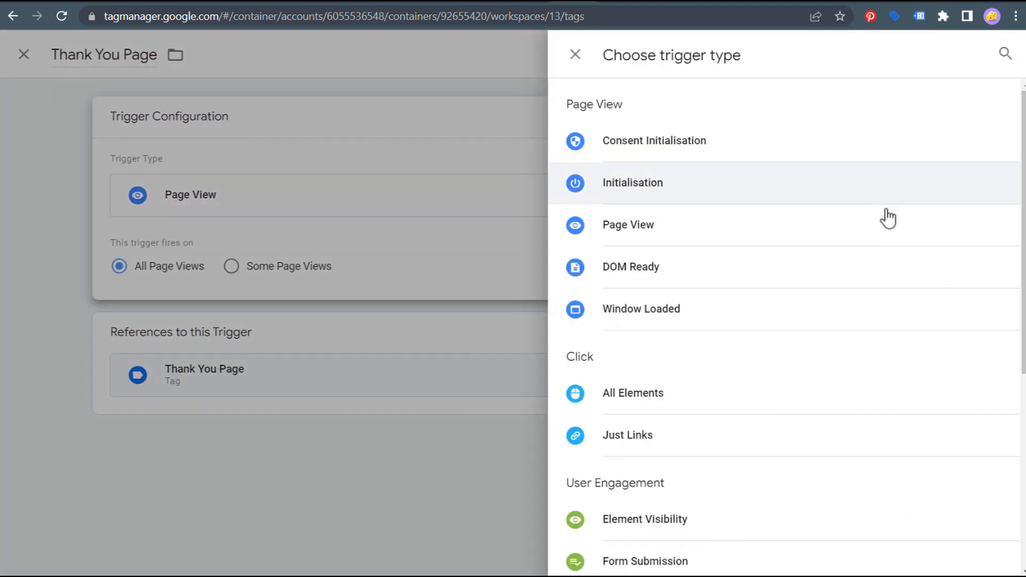
pyautogui.click(706, 234)
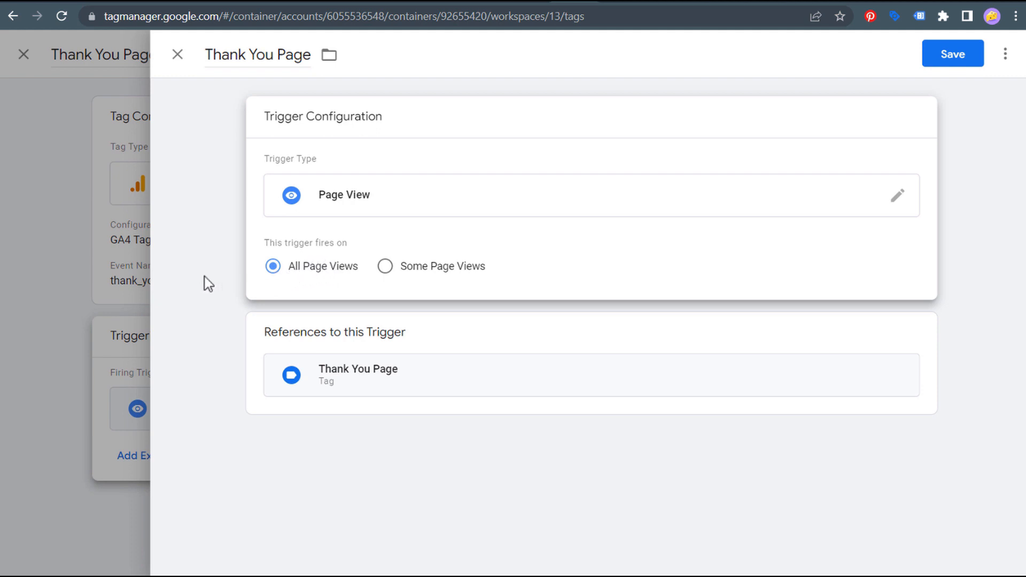
# - Fire on Some Page Views where Page URL contains drawadvisor.com/thank-you/, then save trigger and tag
pyautogui.click(385, 266)
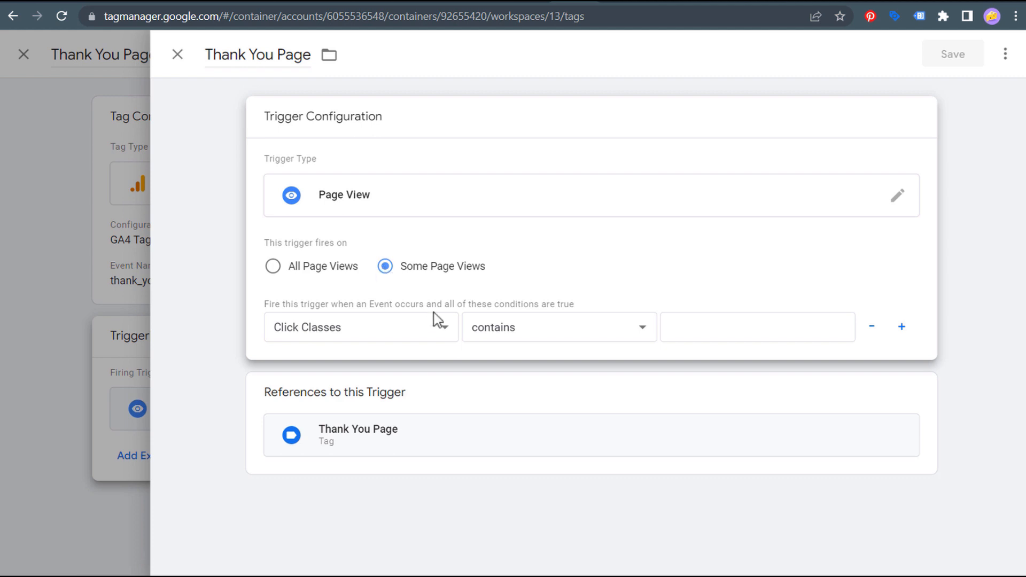
pyautogui.click(443, 328)
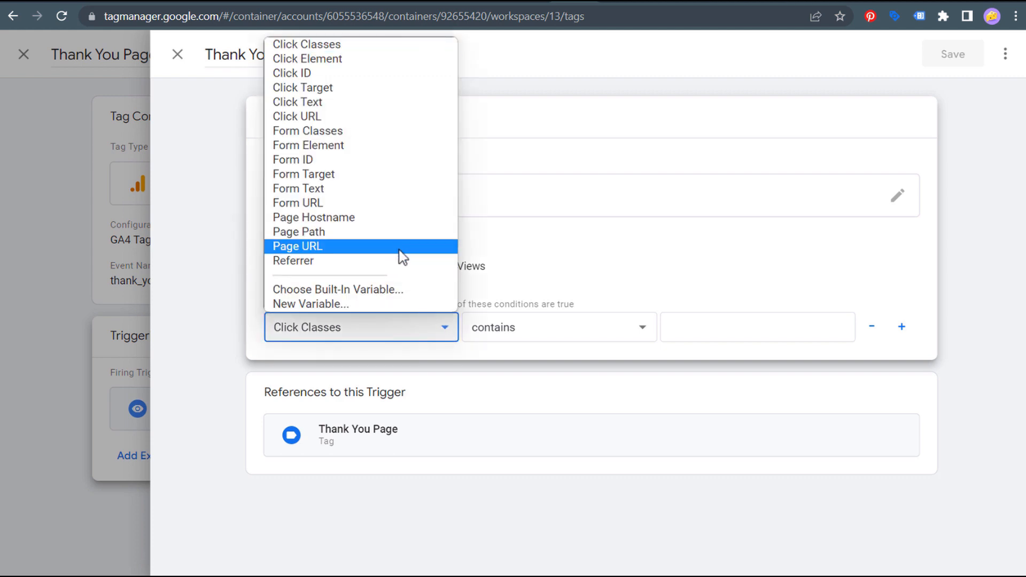
pyautogui.click(405, 247)
pyautogui.click(621, 328)
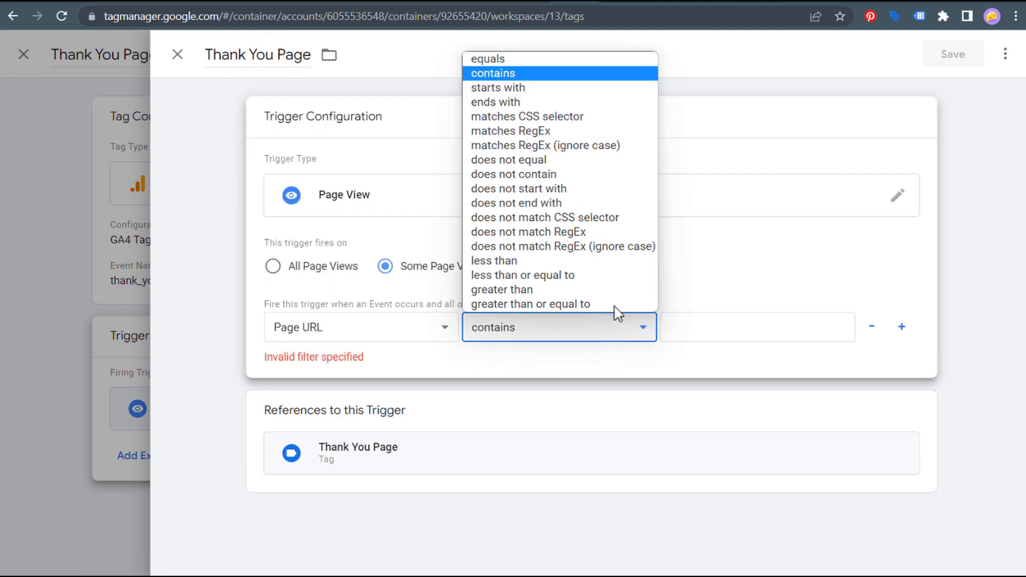
pyautogui.click(551, 76)
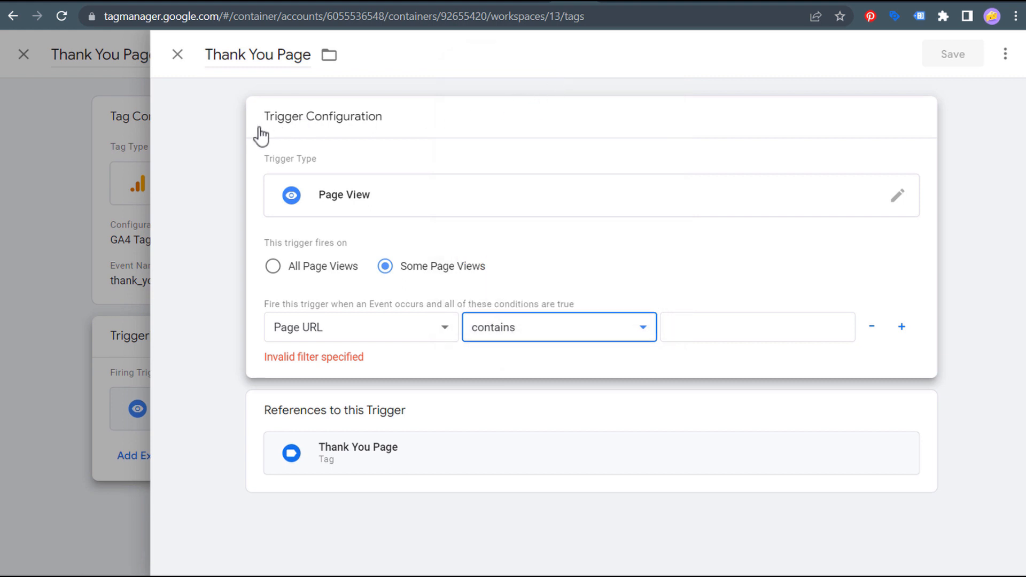
pyautogui.press('Tab')
pyautogui.write('drawadvisor.com/thank-you/')
pyautogui.moveTo(670, 327); pyautogui.dragTo(814, 328)
pyautogui.click(816, 330)
pyautogui.click(790, 337)
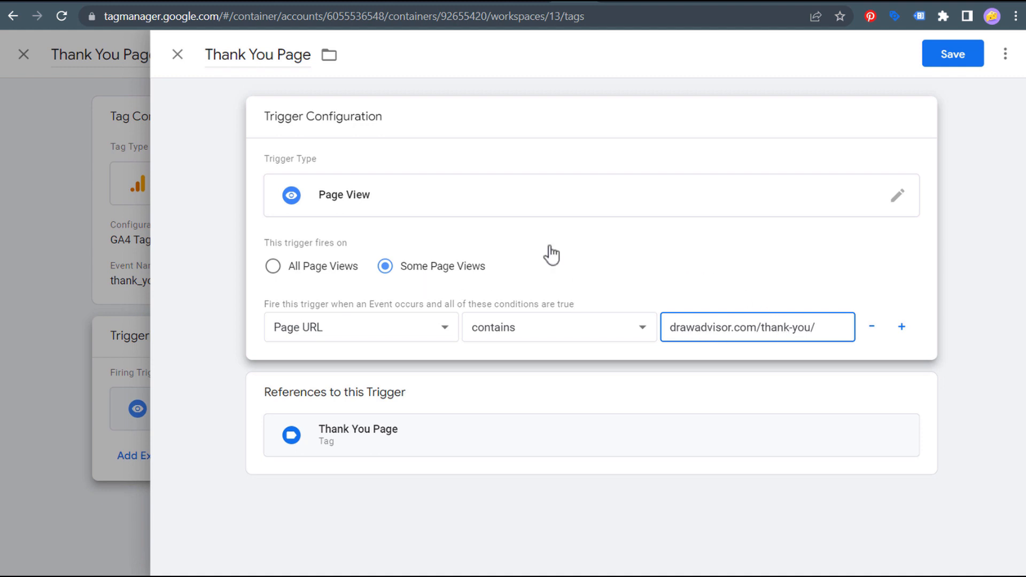
pyautogui.click(974, 64)
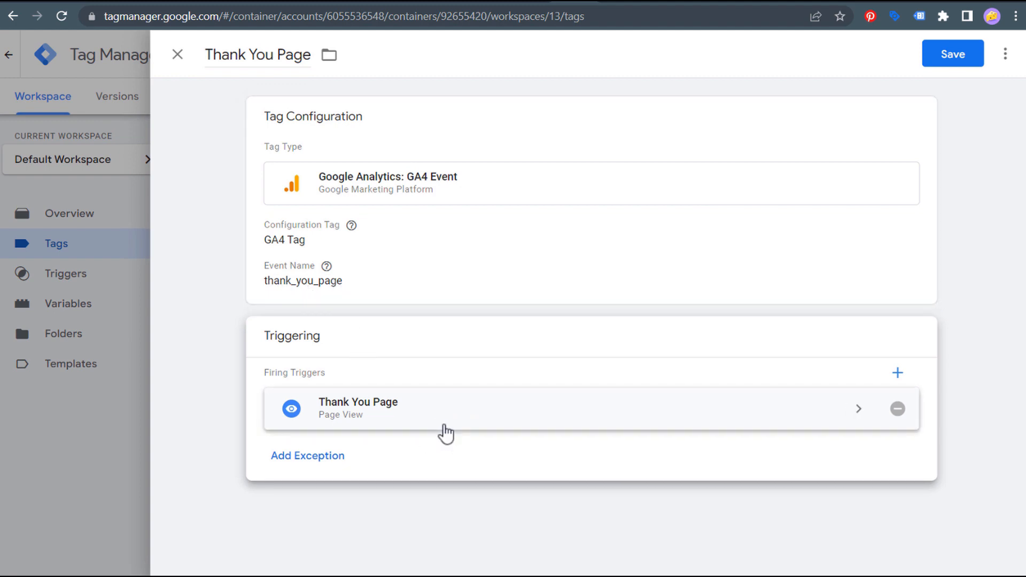
pyautogui.click(952, 56)
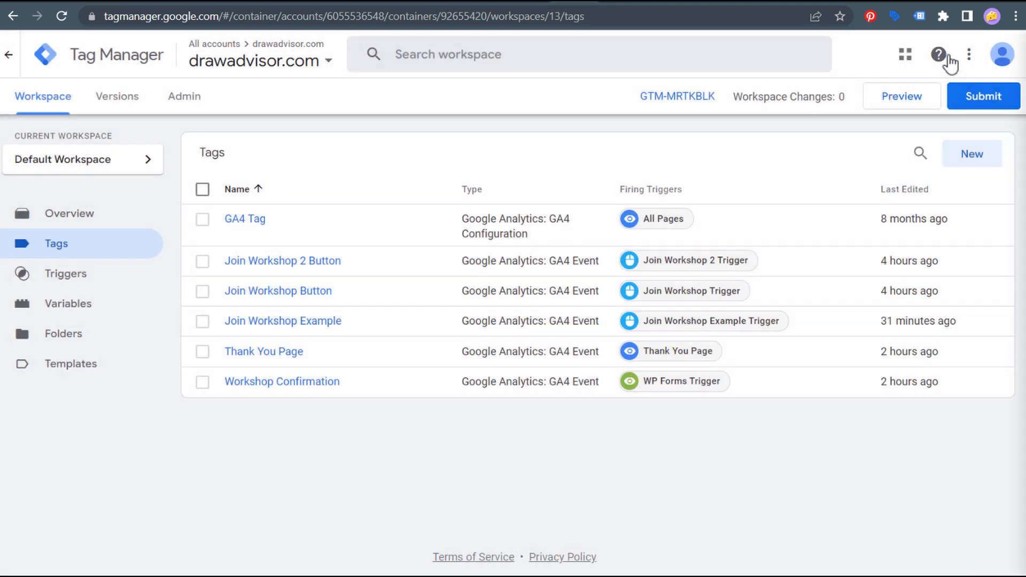
# - Publish the workspace changes as a new version named 'a' with description 'a'
pyautogui.click(985, 97)
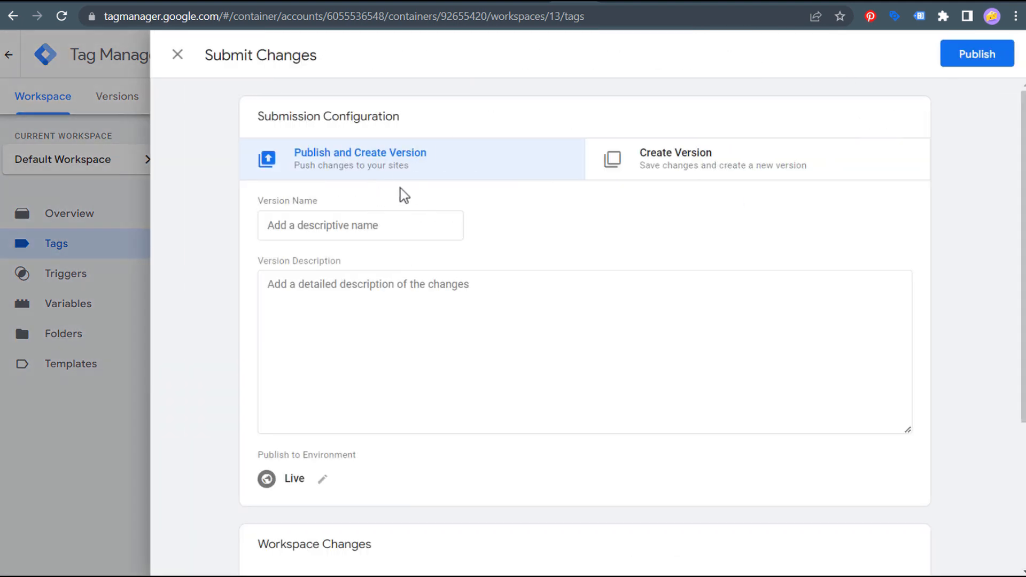
pyautogui.click(418, 222)
pyautogui.write('a')
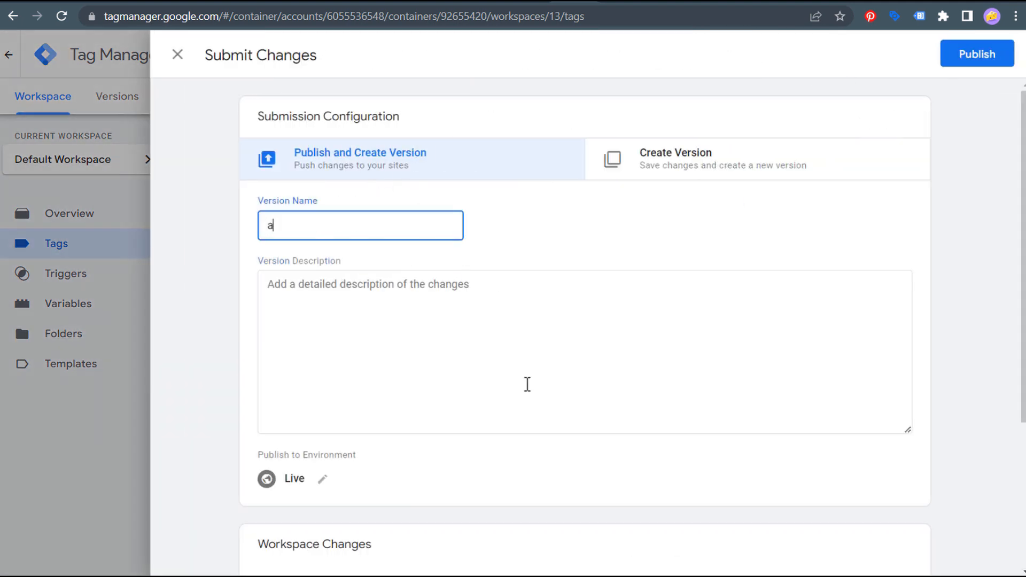
pyautogui.click(527, 383)
pyautogui.write('a')
pyautogui.click(971, 54)
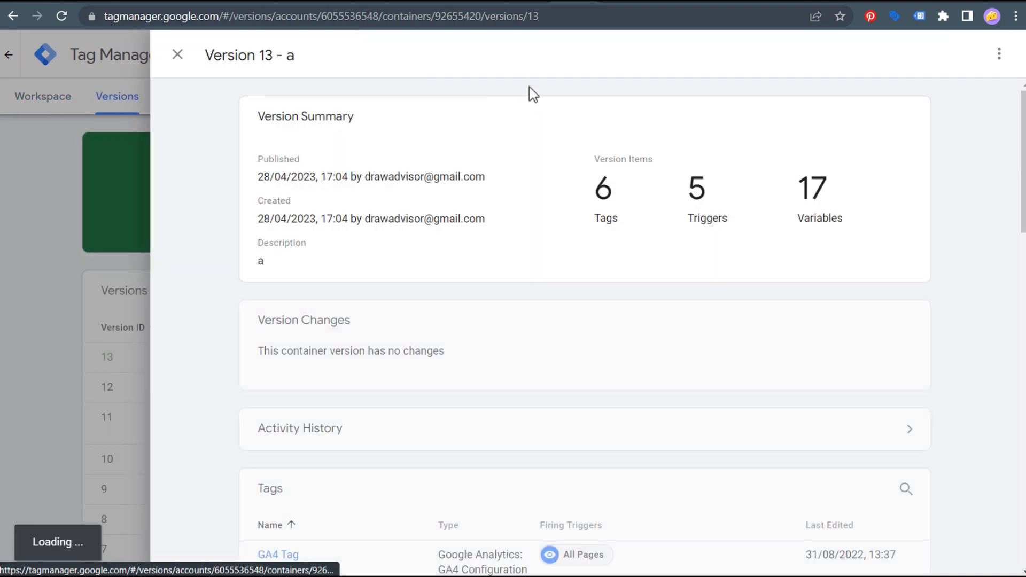
pyautogui.click(177, 55)
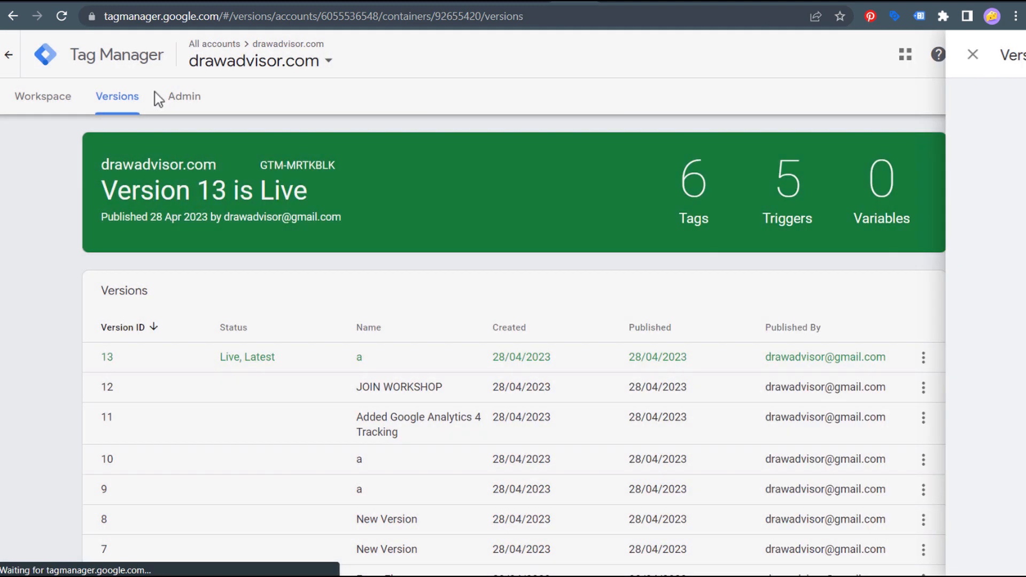
# - Start a Tag Assistant preview connected to drawadvisor.com from the workspace's Tags list
pyautogui.click(47, 104)
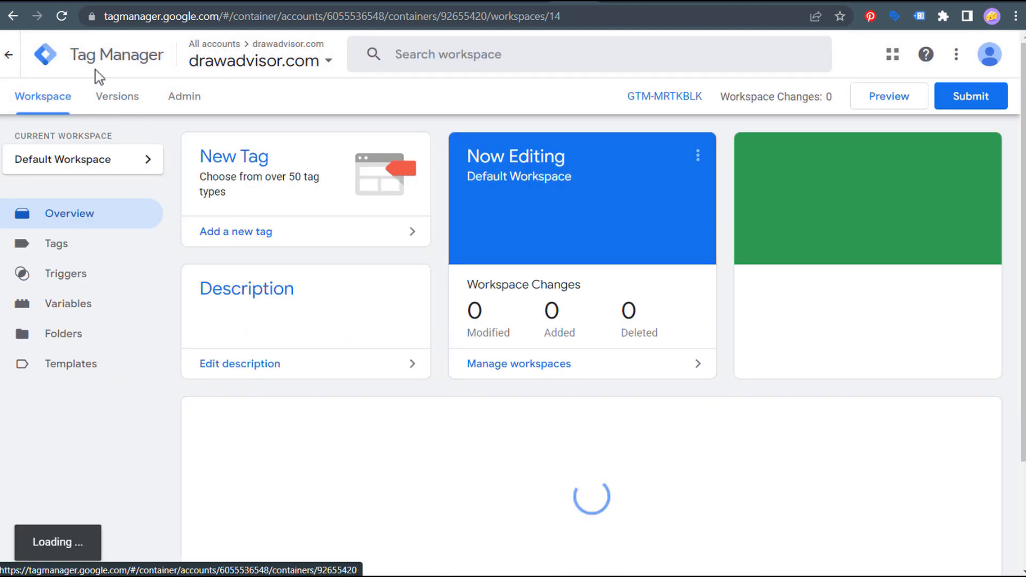
pyautogui.click(55, 247)
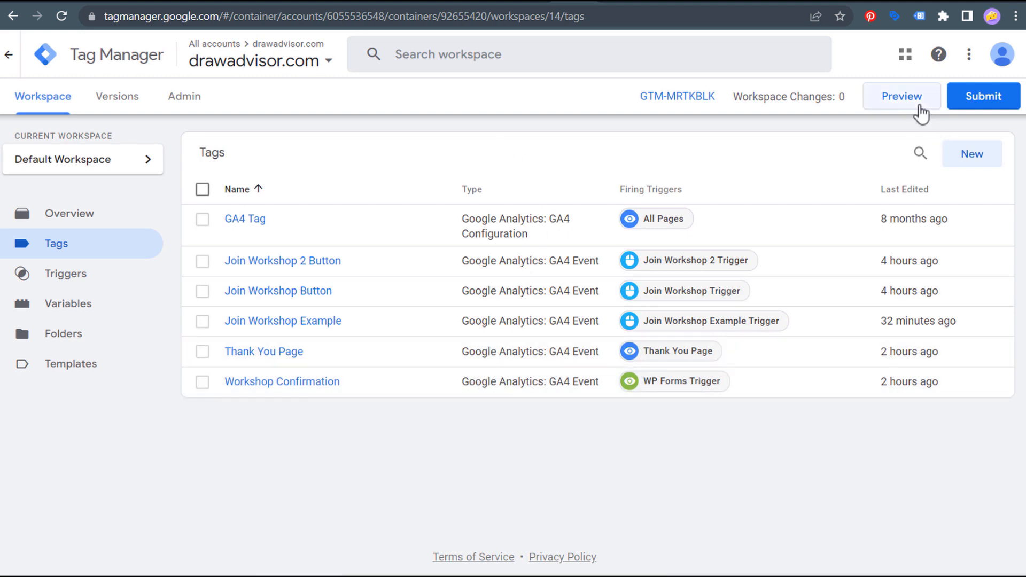
pyautogui.click(621, 4)
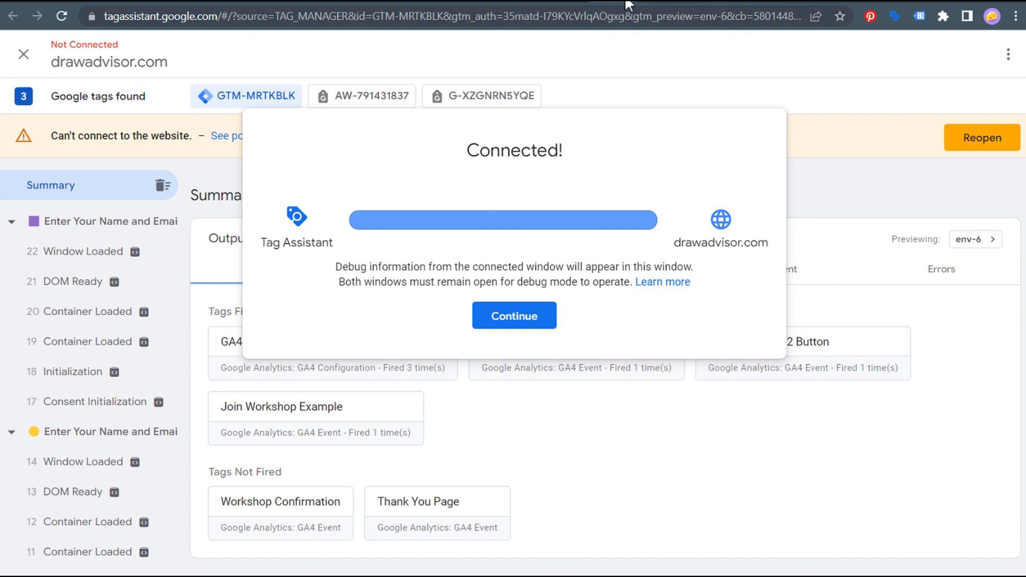
pyautogui.click(628, 4)
pyautogui.click(629, 3)
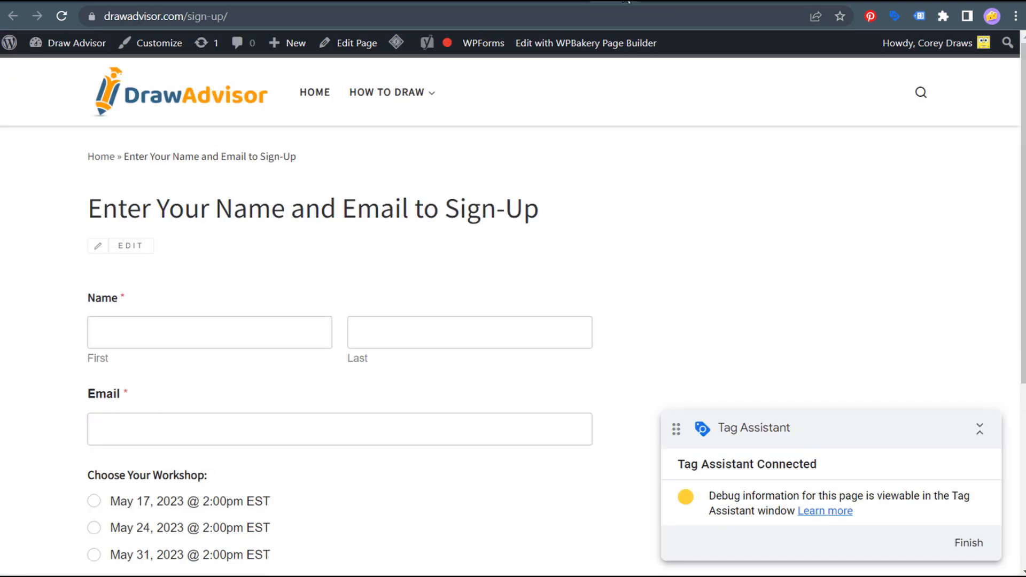
pyautogui.click(612, 5)
pyautogui.click(571, 4)
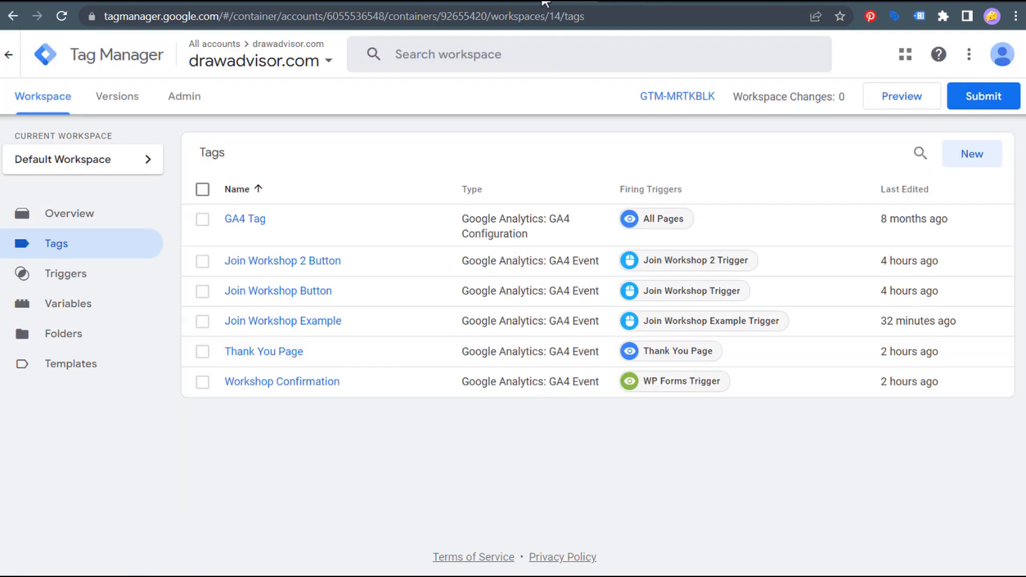
pyautogui.click(526, 6)
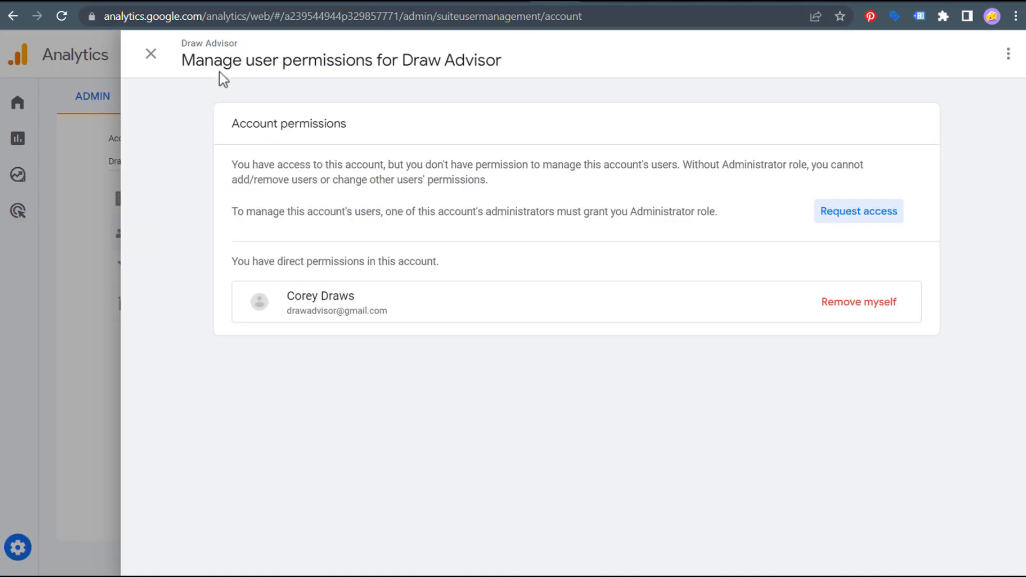
# - Close the permissions panel and show DebugView's page_view and join_workshop events for the Google device
pyautogui.click(148, 55)
pyautogui.scroll(-5, 557, 375)
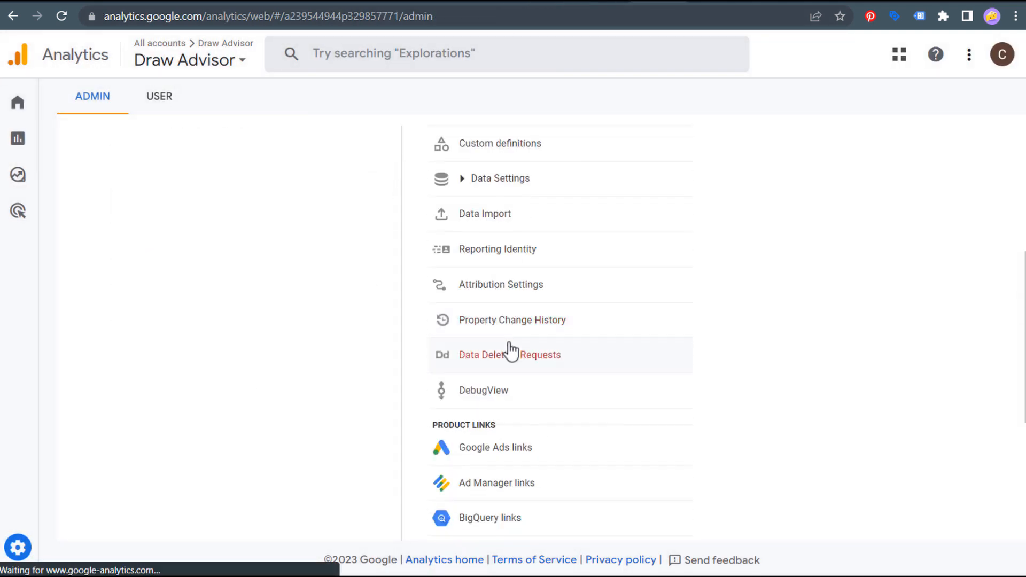
pyautogui.scroll(-5, 514, 350)
pyautogui.scroll(4, 529, 329)
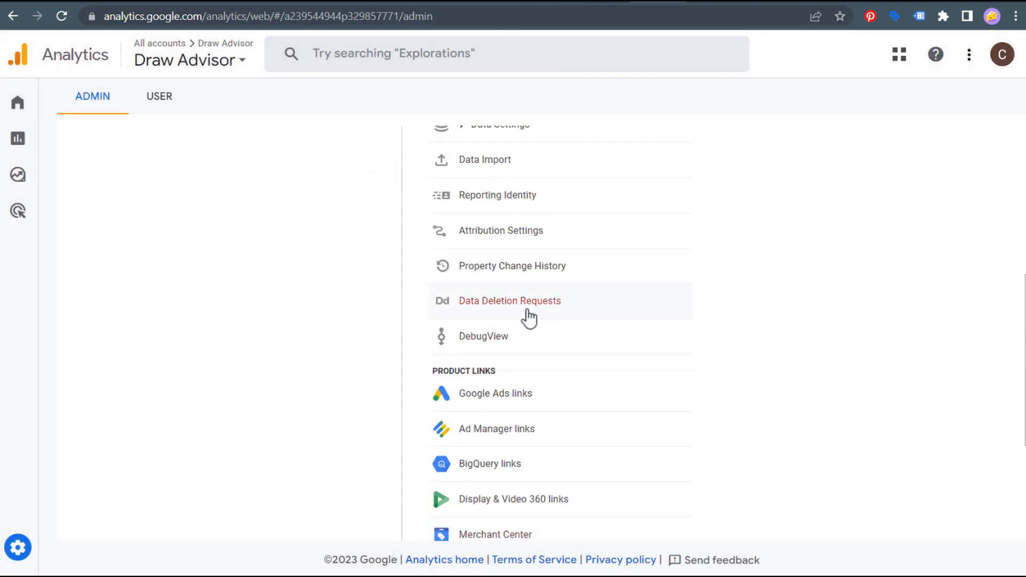
pyautogui.click(504, 338)
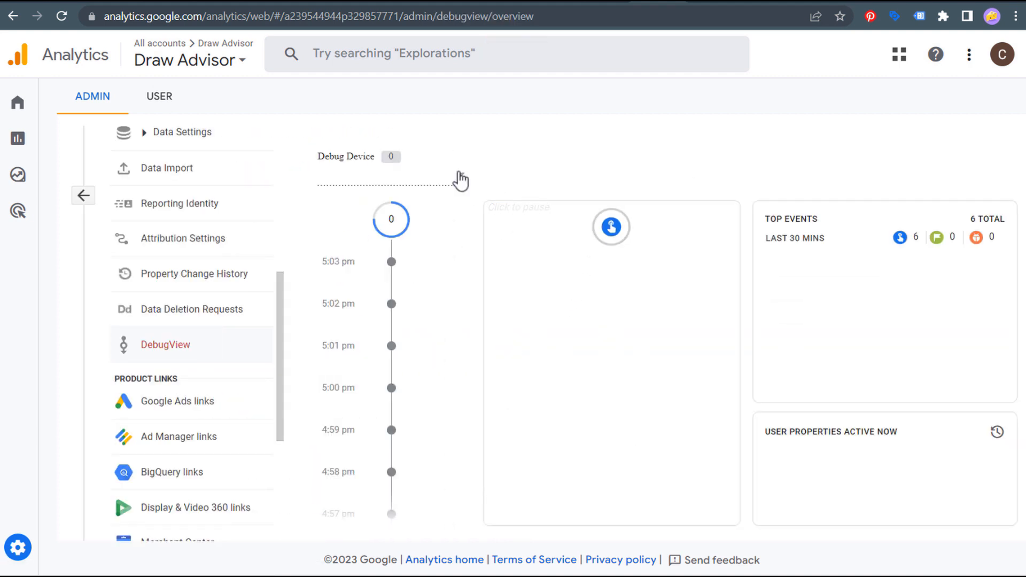
pyautogui.click(461, 178)
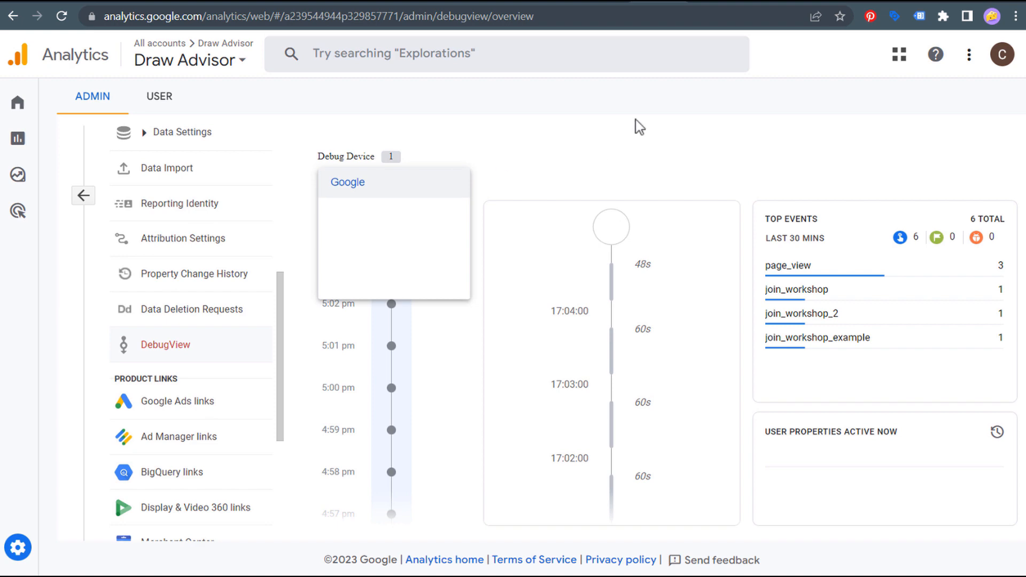
pyautogui.click(600, 155)
pyautogui.click(692, 7)
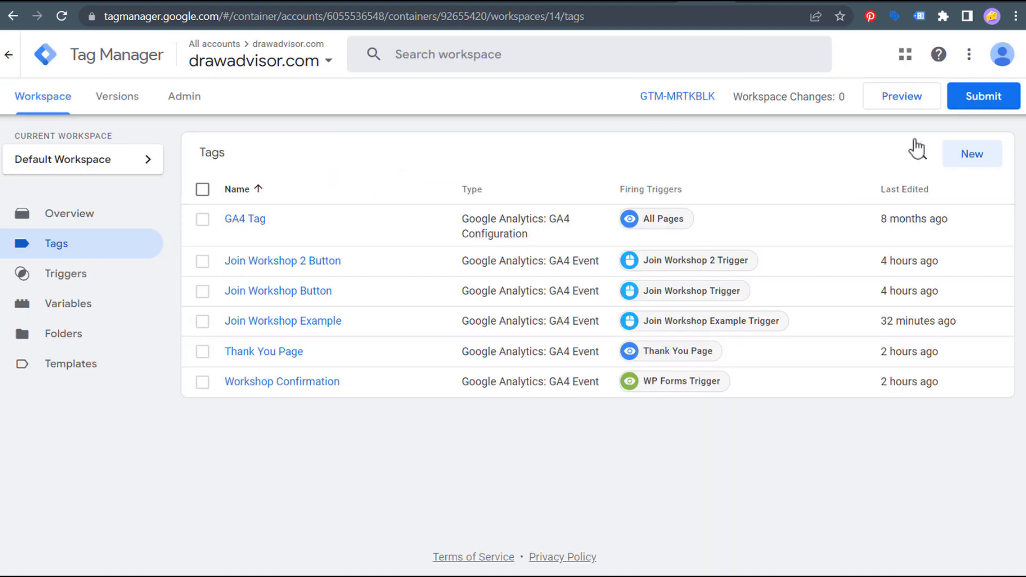
# - Start a new preview session connected to the pasted sign-up page address
pyautogui.click(903, 104)
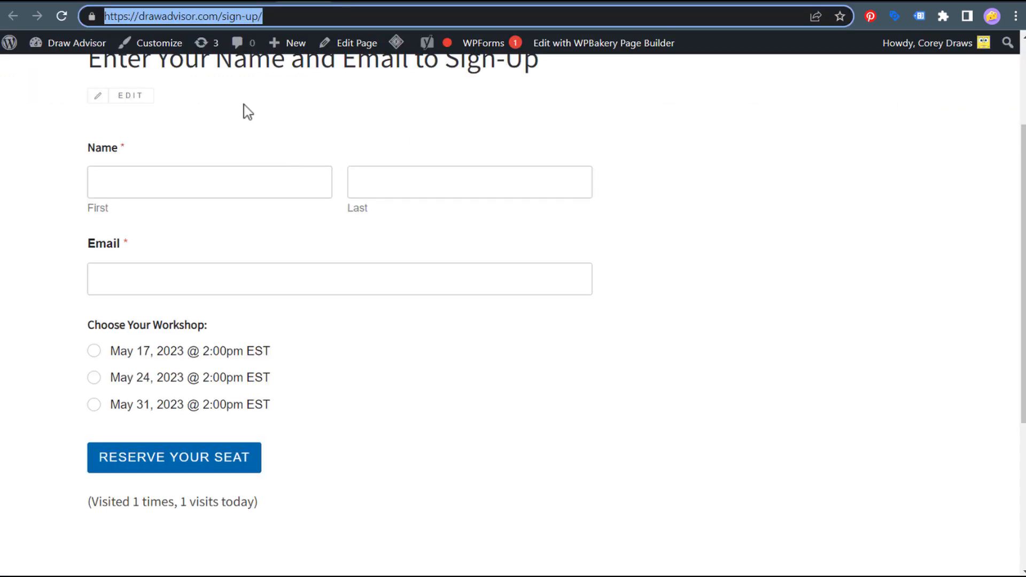
pyautogui.click(709, 4)
pyautogui.moveTo(602, 393); pyautogui.dragTo(277, 399)
pyautogui.write('https://drawadvisor.com/sign-up/')
pyautogui.click(539, 444)
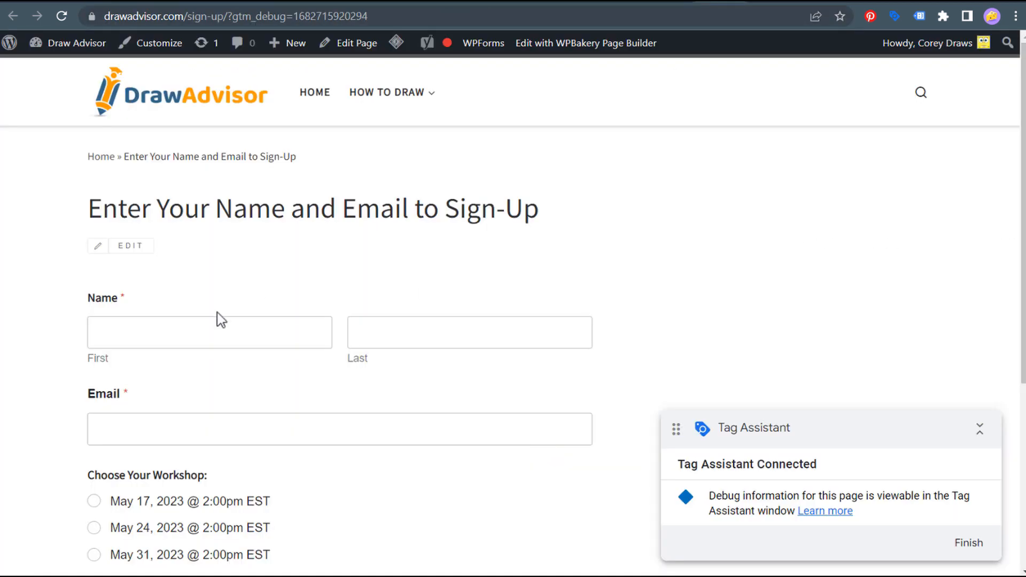
# - Fill the sign-up form with the suggested name and e-mail, choose May 24, 2023, and submit
pyautogui.click(151, 331)
pyautogui.click(197, 375)
pyautogui.click(408, 341)
pyautogui.click(442, 372)
pyautogui.click(175, 431)
pyautogui.click(210, 467)
pyautogui.scroll(-3, 321, 481)
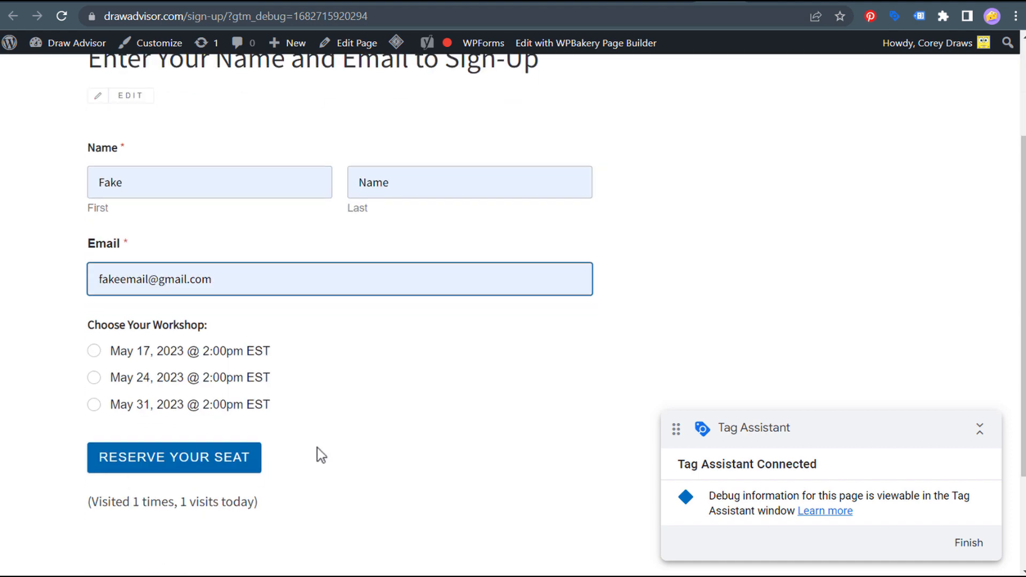
pyautogui.click(94, 377)
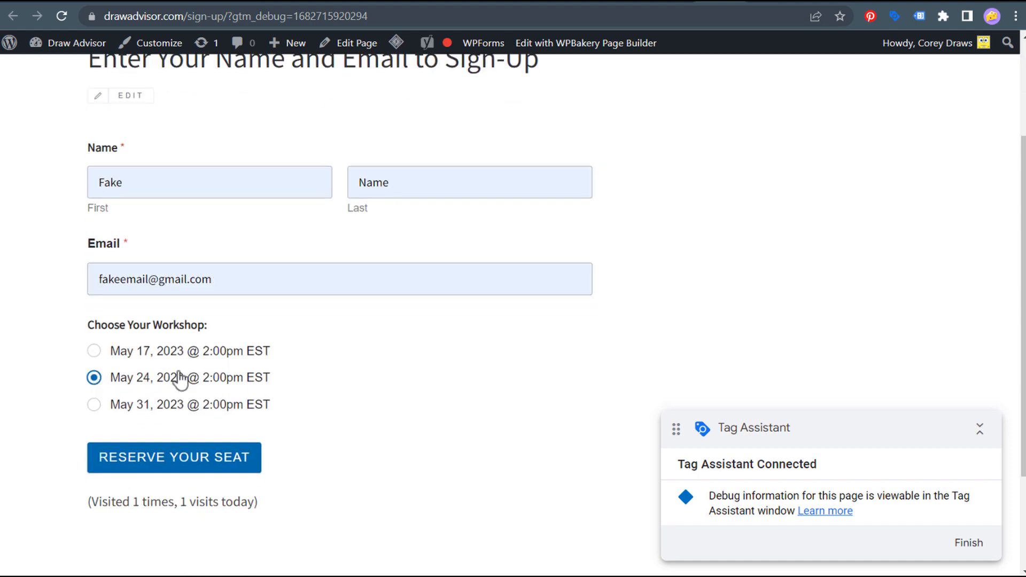
pyautogui.click(184, 471)
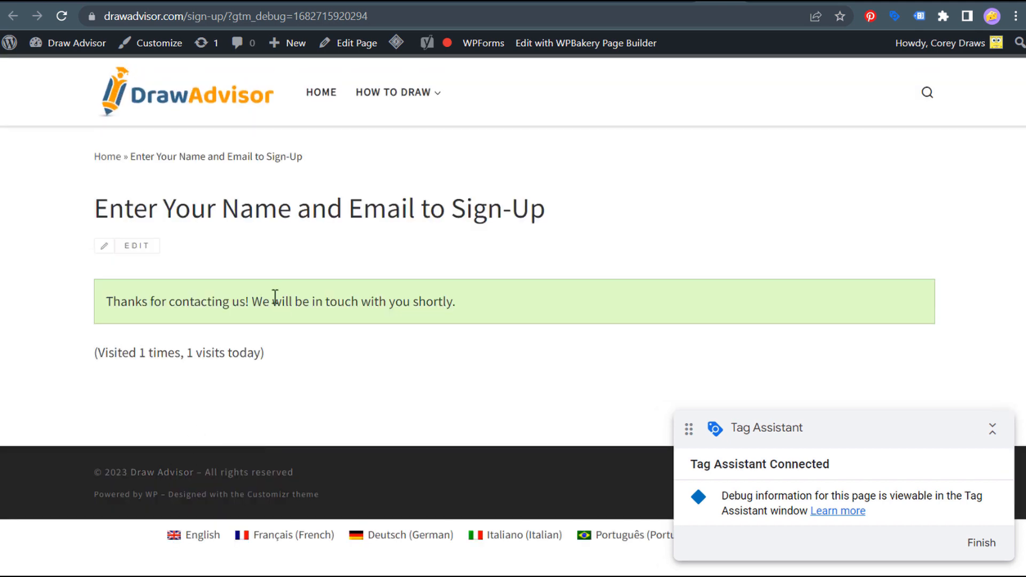
# - Select the thank-you confirmation message and move to Analytics DebugView for the new events
pyautogui.moveTo(106, 302); pyautogui.dragTo(470, 305)
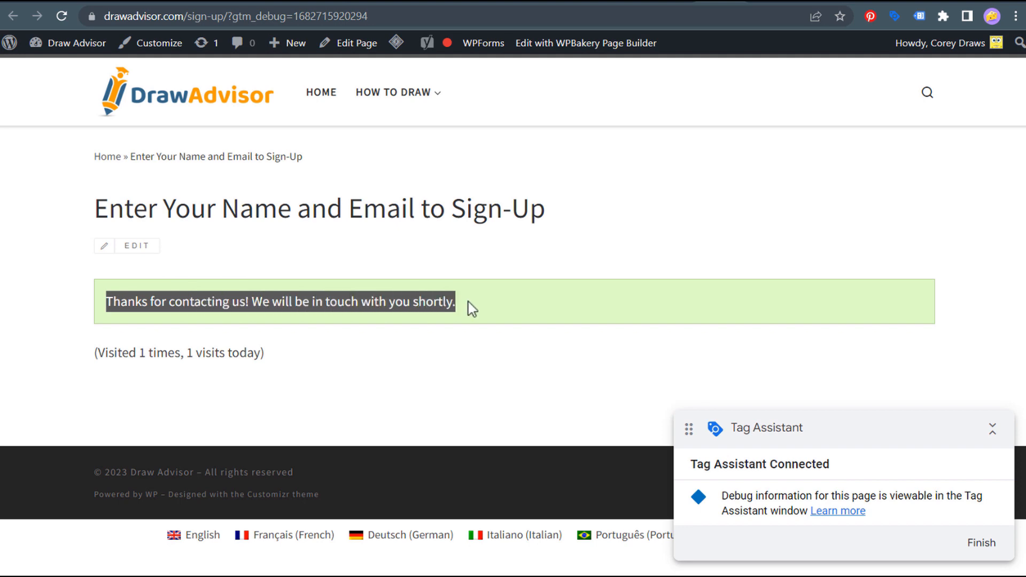
pyautogui.click(531, 273)
pyautogui.click(595, 1)
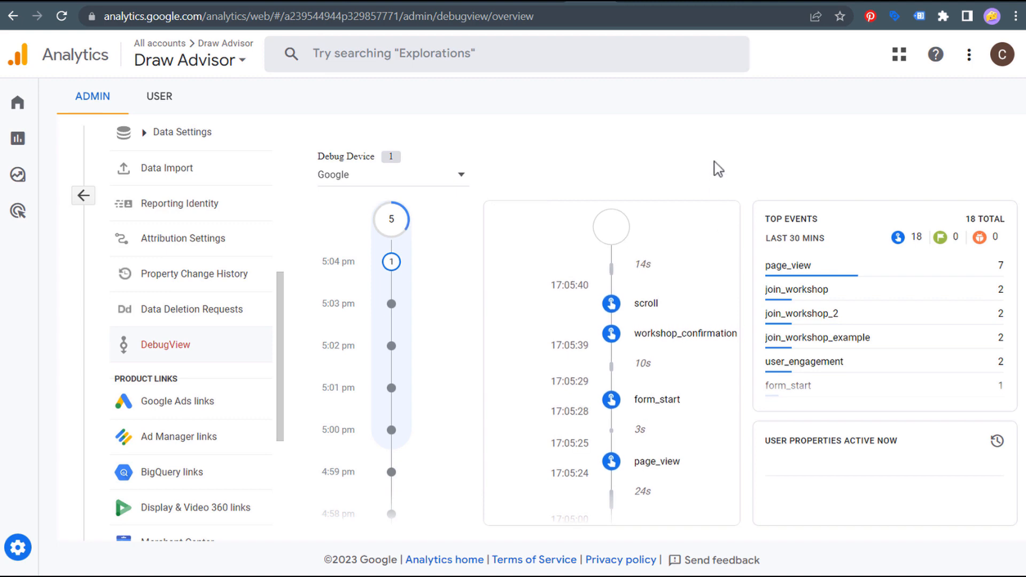
# - Switch to the WPForms 'How to Track Form Submissions Using Google Analytics 4' article
pyautogui.click(114, 3)
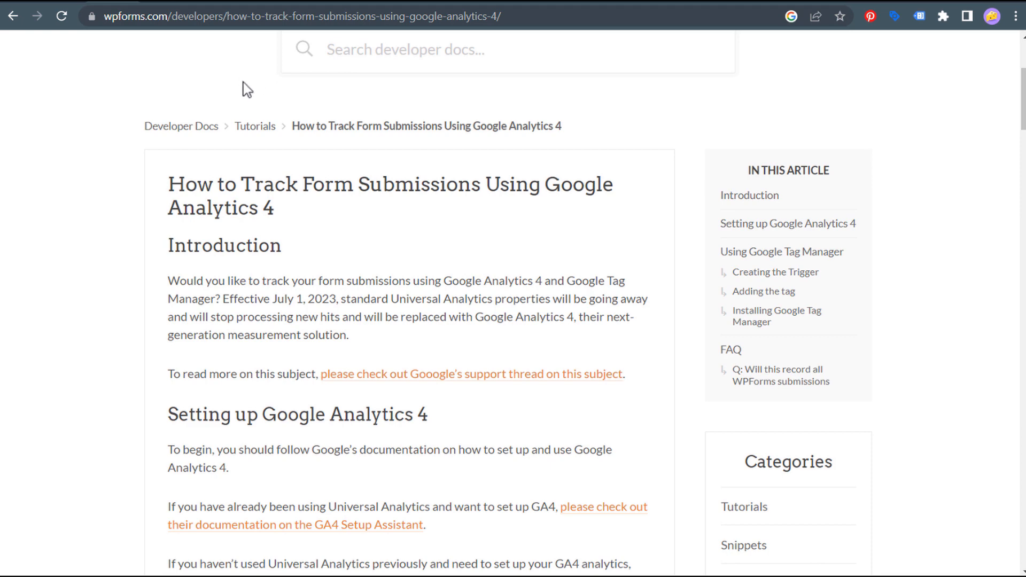
# - Visit the workshop thank-you page and check DebugView for its repeated workshop_confirmation events
pyautogui.click(246, 1)
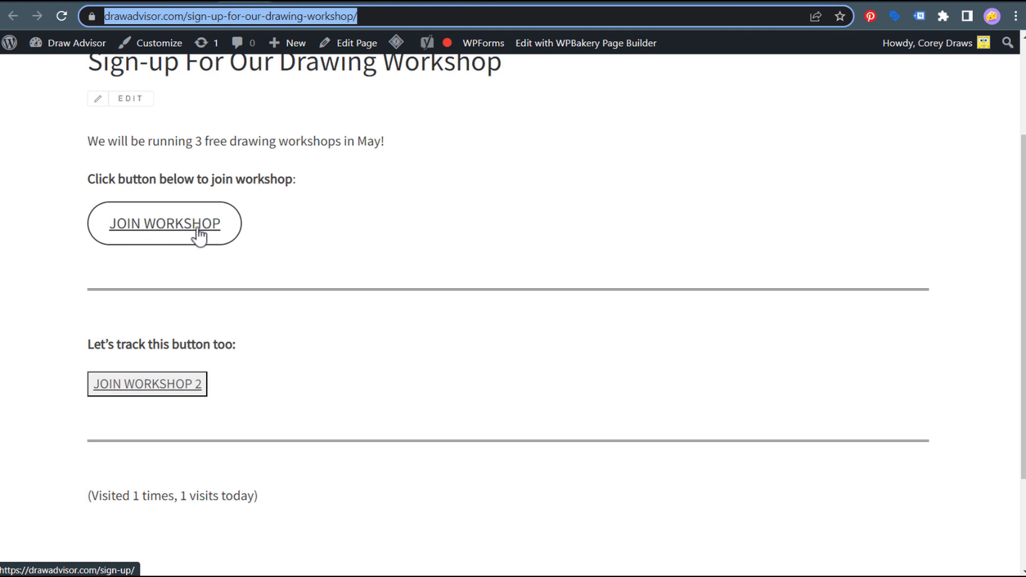
pyautogui.click(336, 2)
pyautogui.moveTo(126, 211); pyautogui.dragTo(461, 214)
pyautogui.click(488, 212)
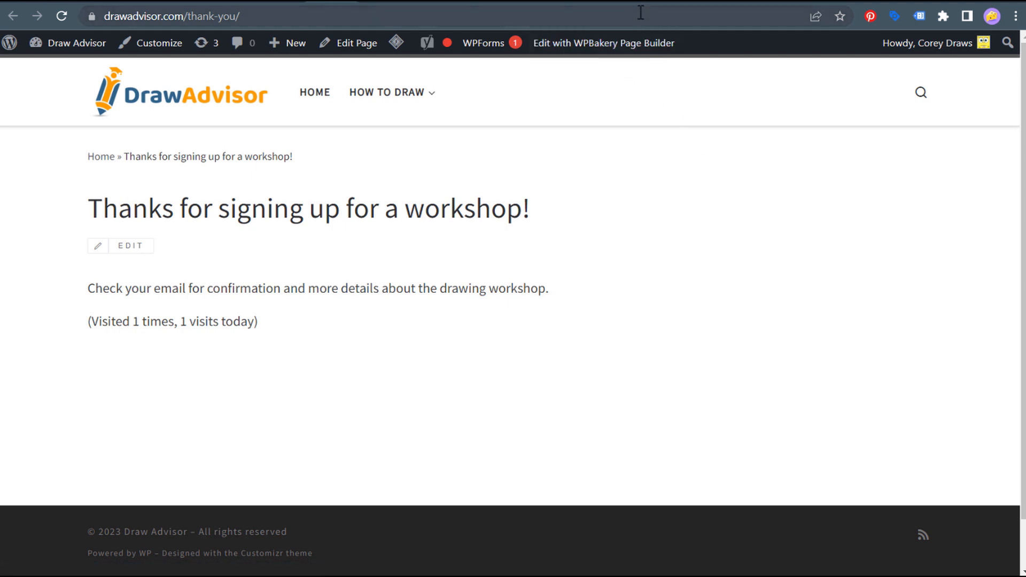
pyautogui.click(586, 4)
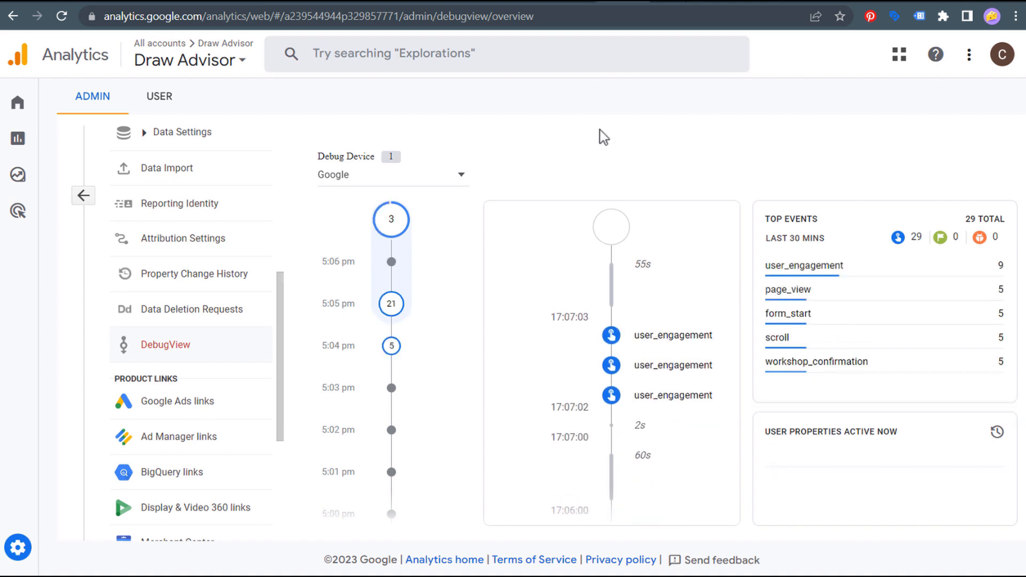
pyautogui.click(667, 2)
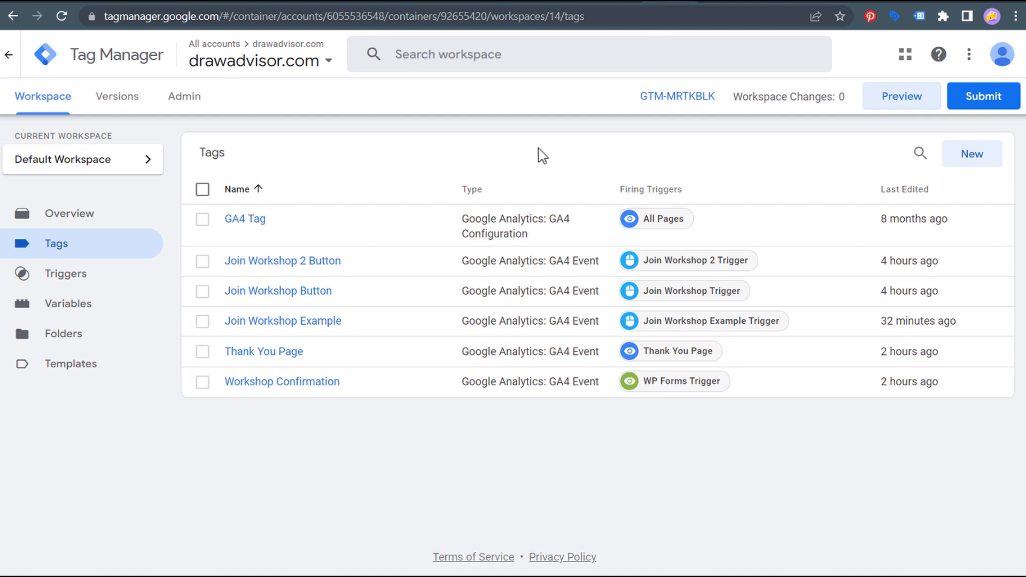
# - Copy the thank-you page URL and connect a new Tag Assistant preview to it
pyautogui.click(911, 104)
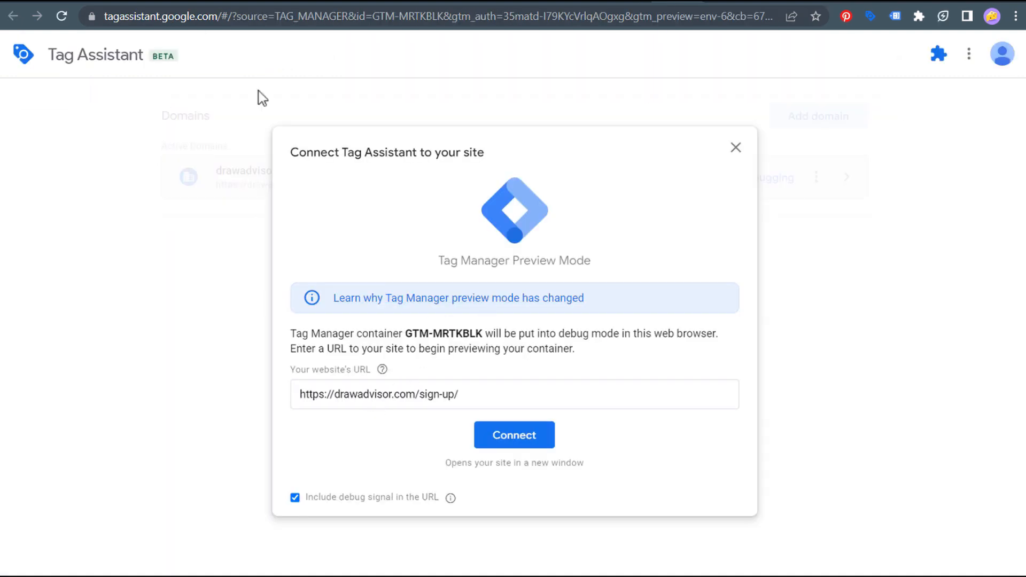
pyautogui.click(341, 2)
pyautogui.click(311, 22)
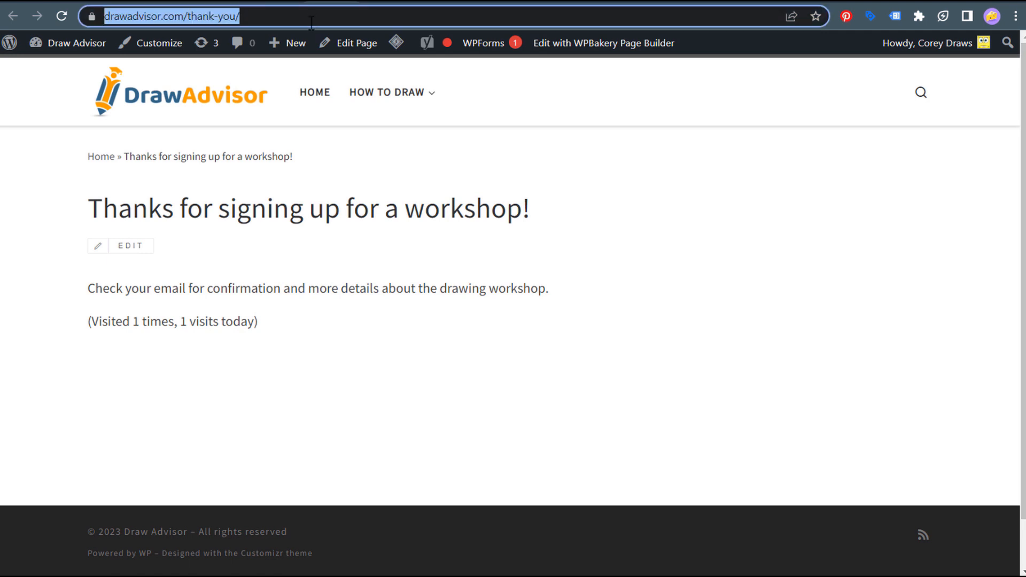
pyautogui.hotkey('ctrl', 'c')
pyautogui.click(680, 6)
pyautogui.moveTo(460, 394); pyautogui.dragTo(260, 396)
pyautogui.hotkey('ctrl', 'v')
pyautogui.click(486, 436)
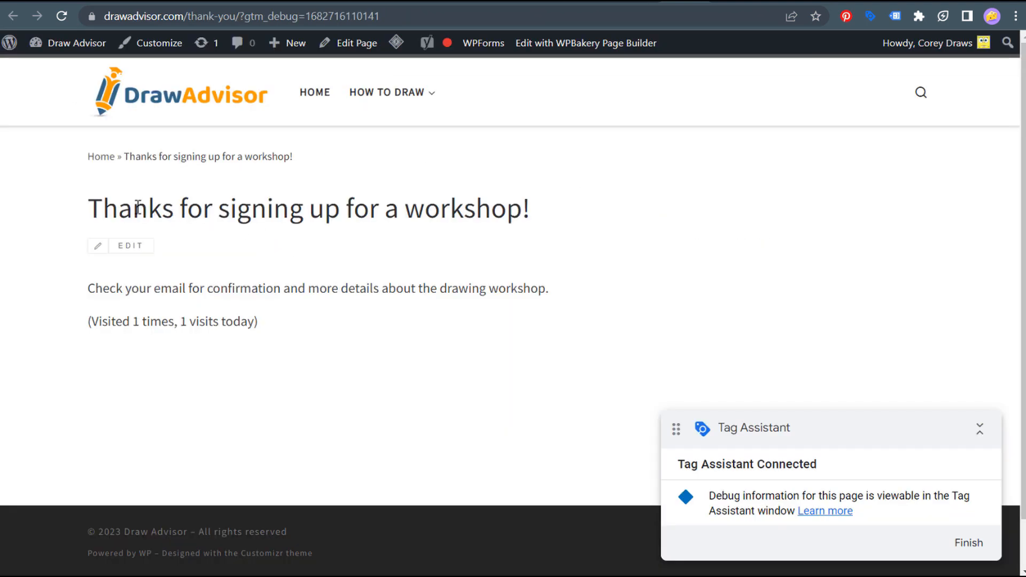
pyautogui.moveTo(134, 207); pyautogui.dragTo(393, 195)
pyautogui.click(493, 195)
pyautogui.click(560, 3)
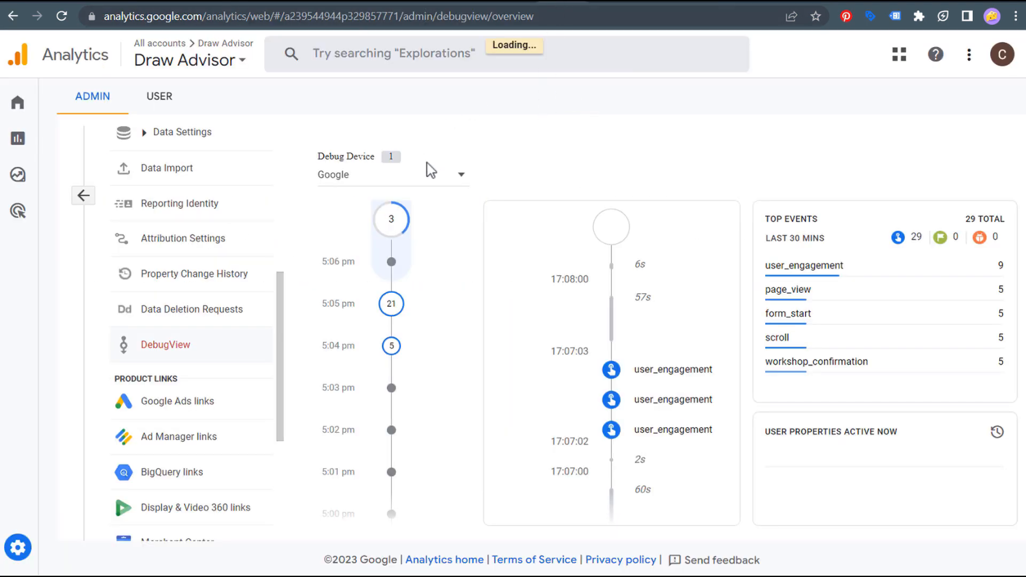
# - Pick the Google debug device to confirm a thank_you_page event, then open Admin
pyautogui.click(460, 176)
pyautogui.click(364, 191)
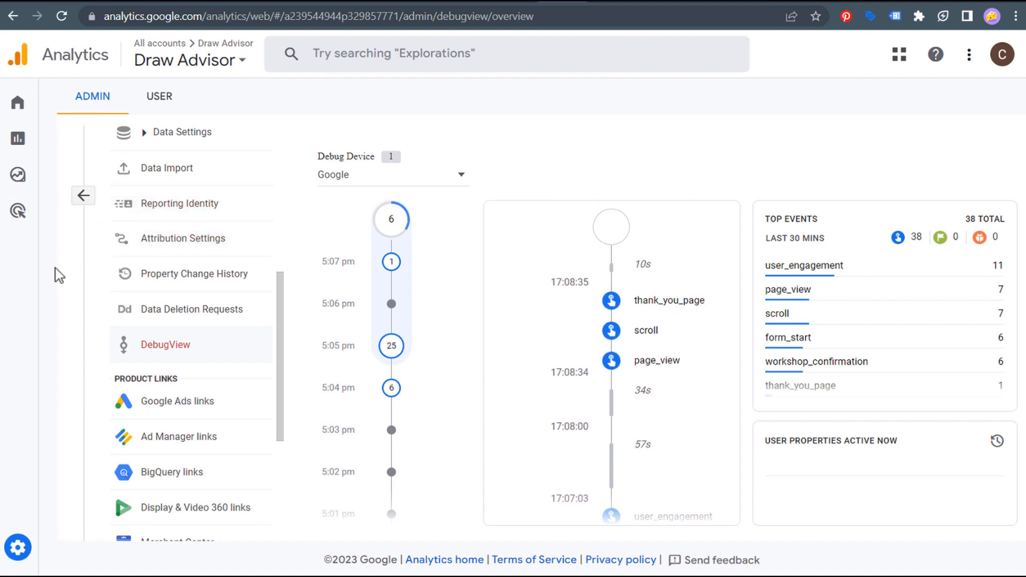
pyautogui.click(27, 551)
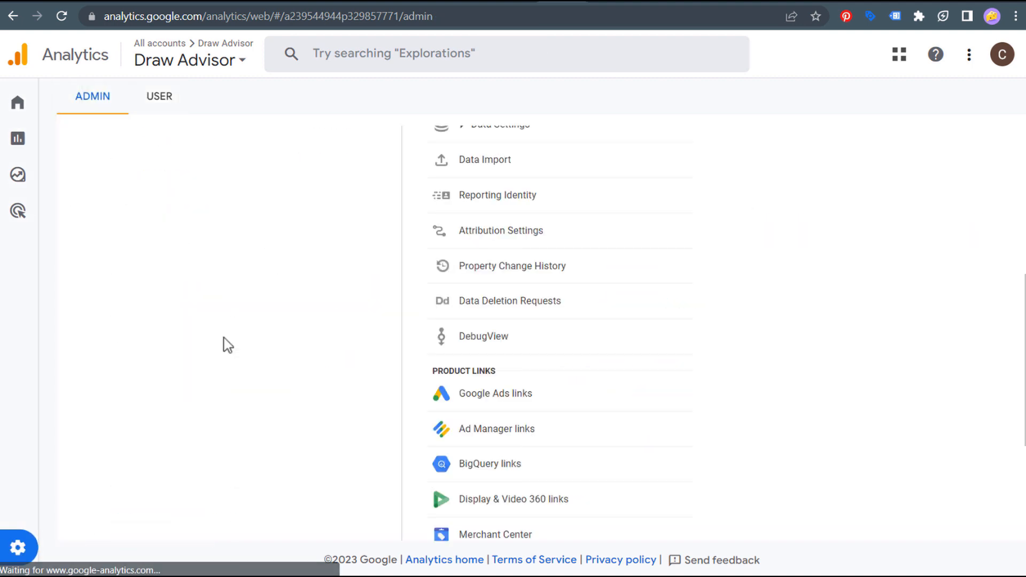
# - Add thank_you_page as a new conversion event in the property's Conversions settings
pyautogui.scroll(3, 310, 278)
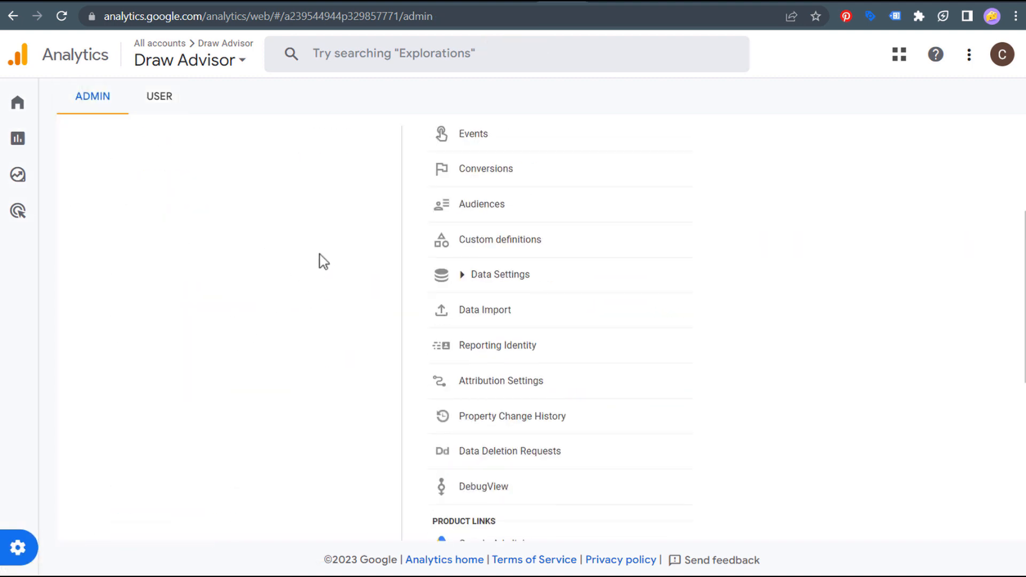
pyautogui.scroll(4, 326, 256)
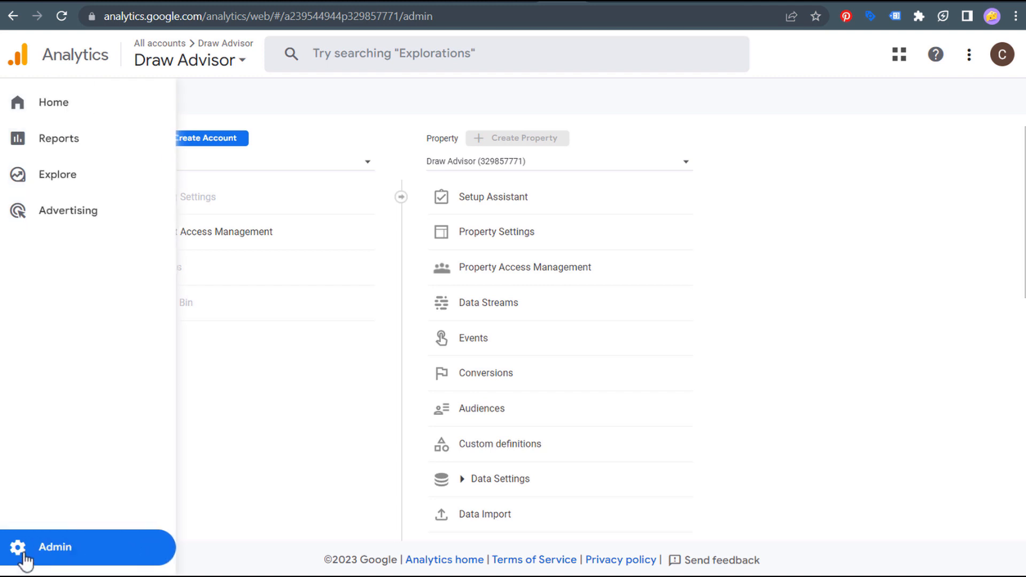
pyautogui.click(516, 384)
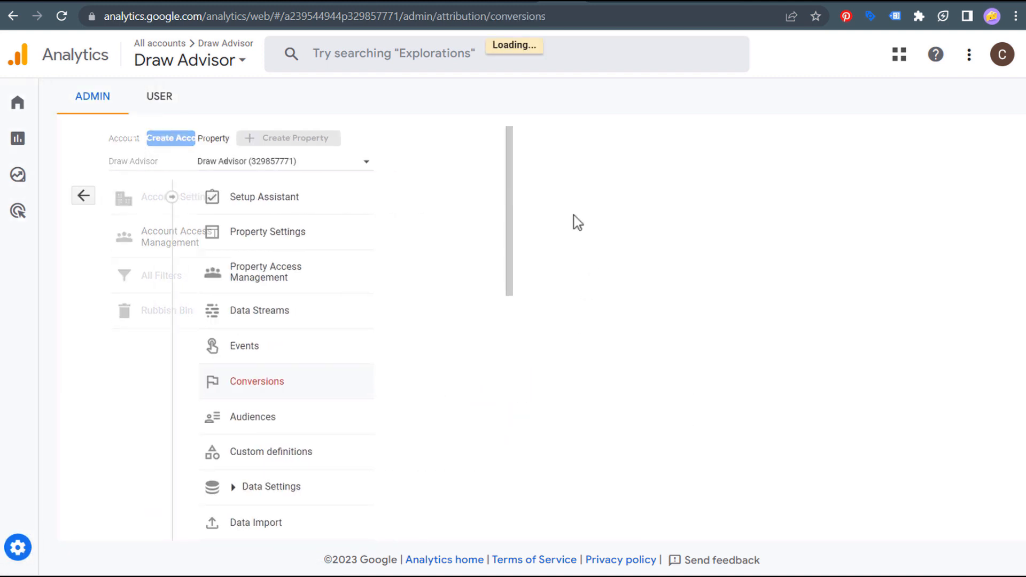
pyautogui.click(937, 233)
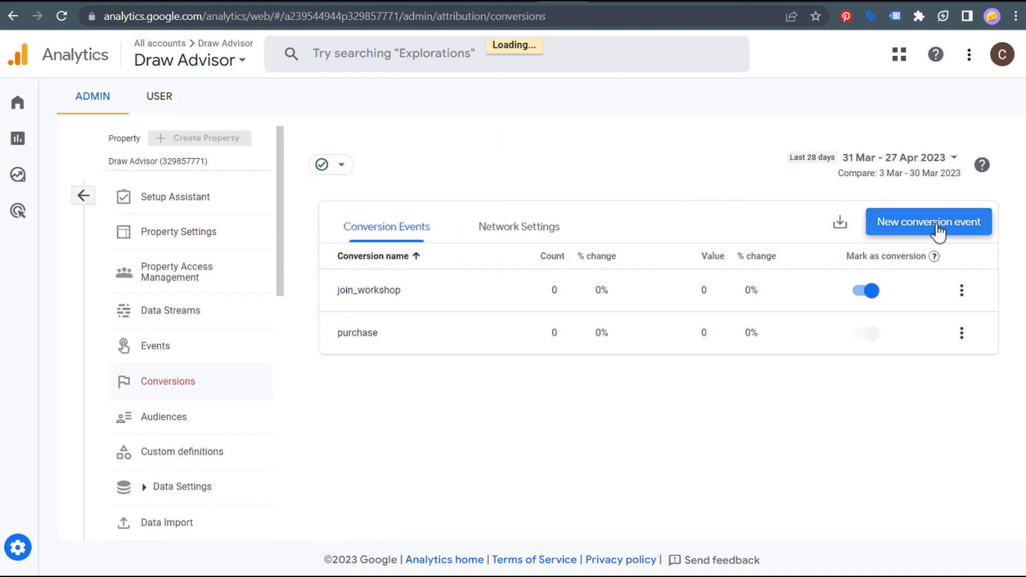
pyautogui.click(661, 313)
pyautogui.write('t')
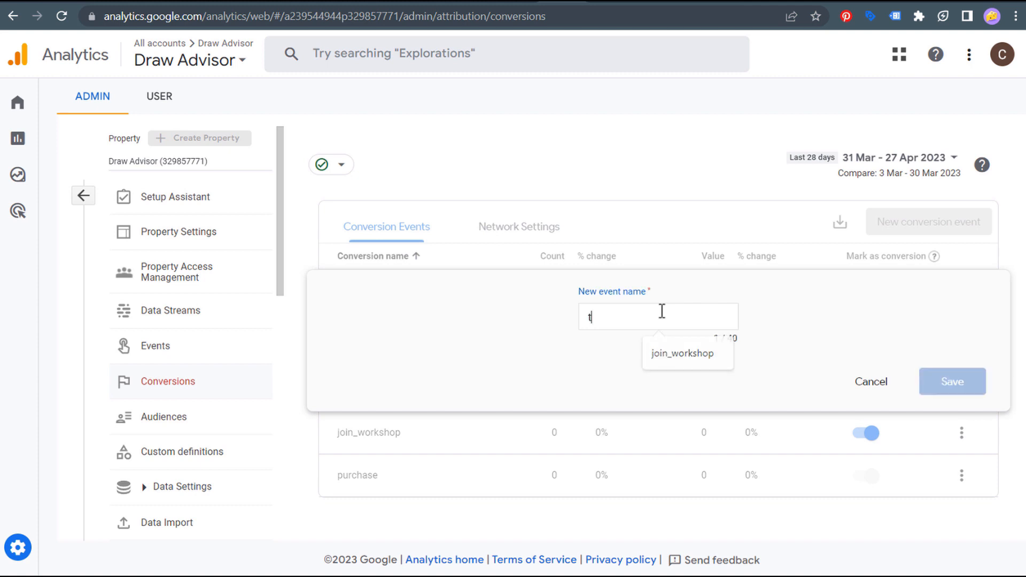
pyautogui.write('hank_you_page')
pyautogui.click(974, 375)
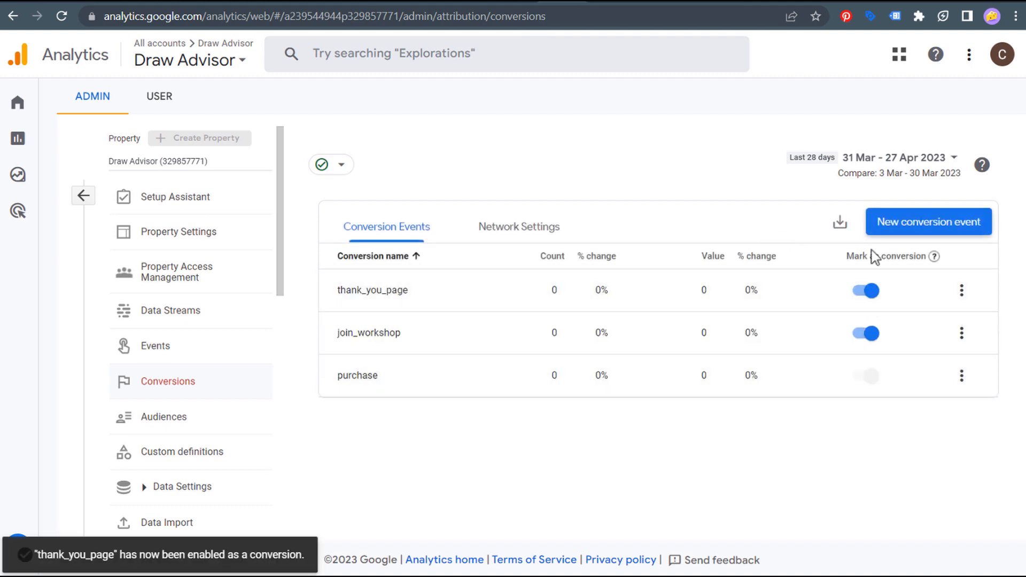
# - Add workshop_confirmation as a second conversion event
pyautogui.click(939, 231)
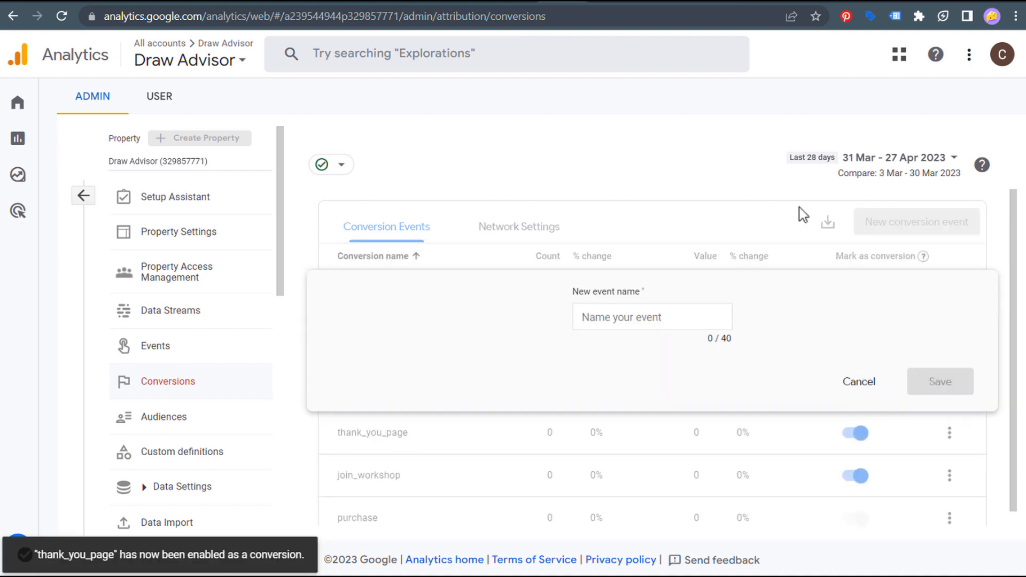
pyautogui.click(642, 320)
pyautogui.write('workshop_d')
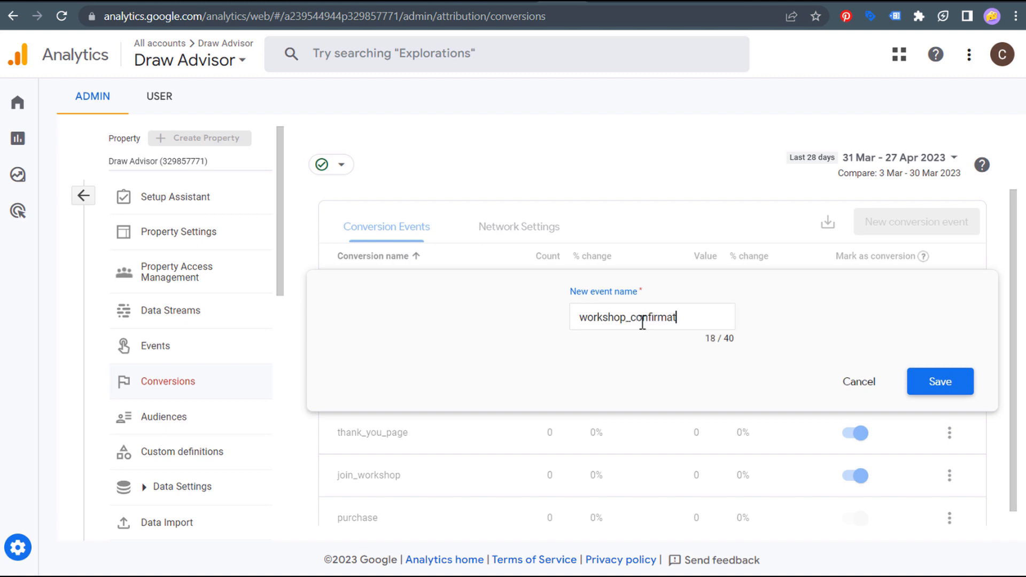
pyautogui.click(902, 384)
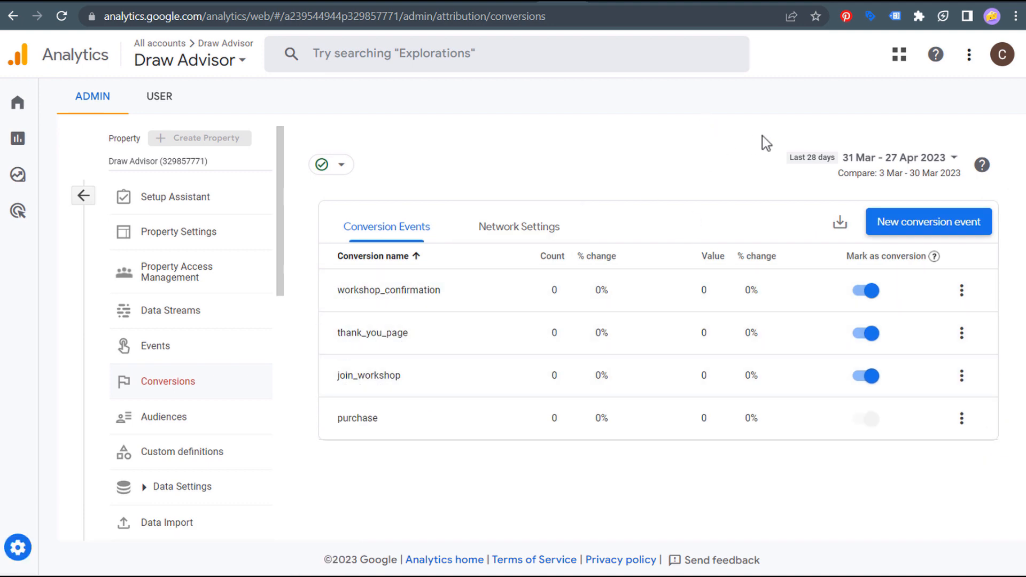
pyautogui.click(771, 8)
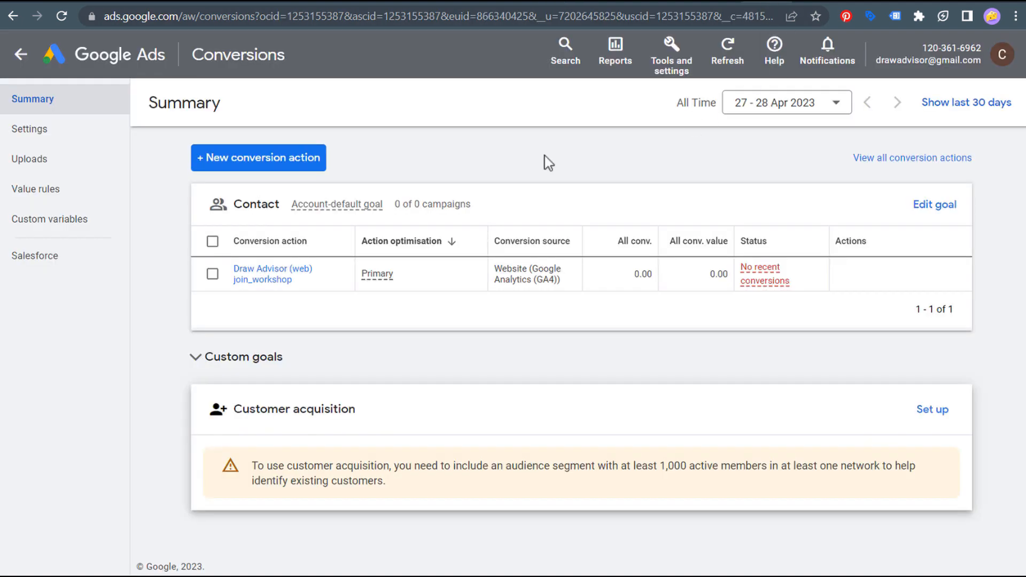
# - Start a new conversion action imported from Google Analytics 4 web events
pyautogui.click(673, 67)
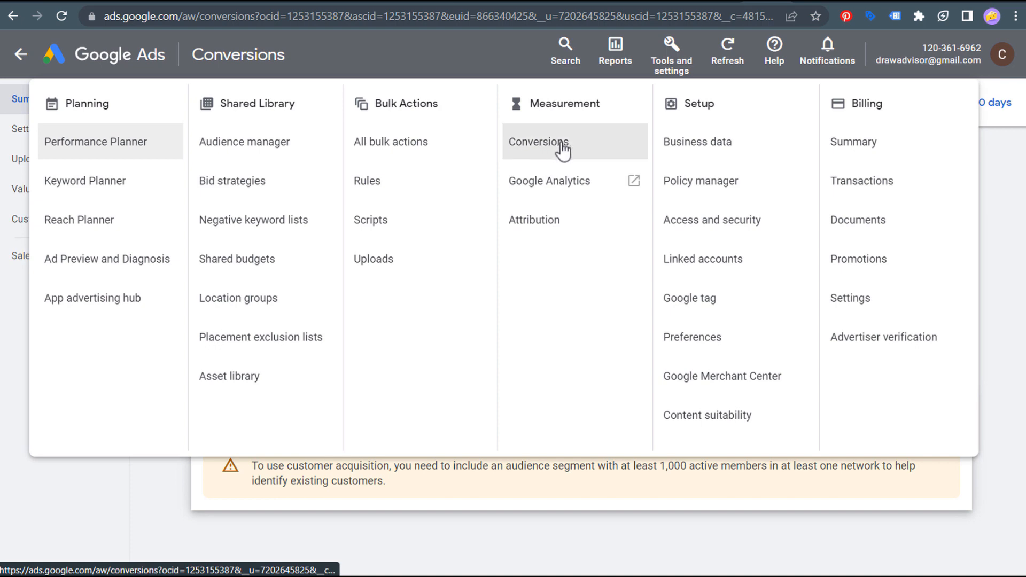
pyautogui.click(181, 477)
pyautogui.click(220, 163)
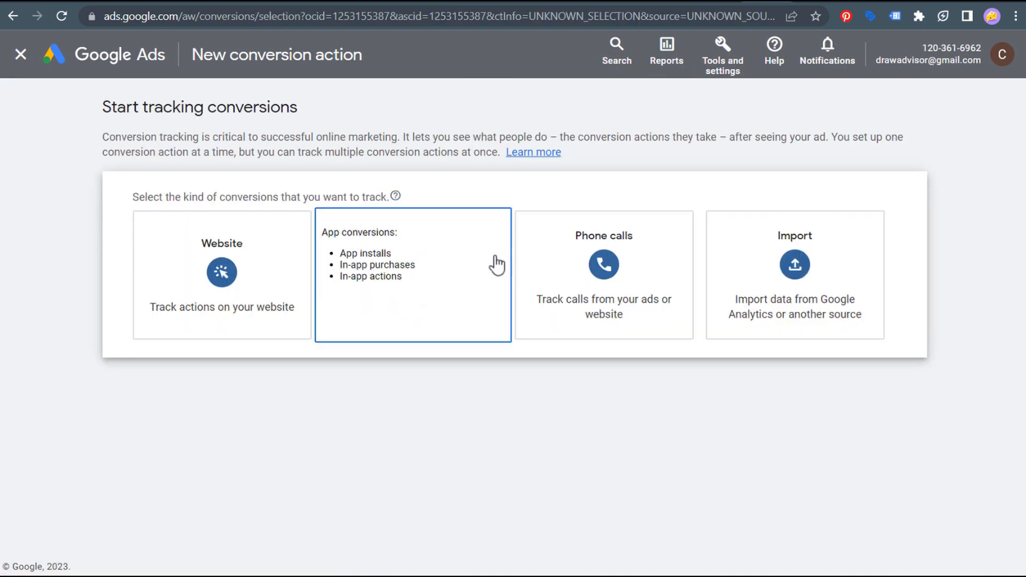
pyautogui.click(796, 270)
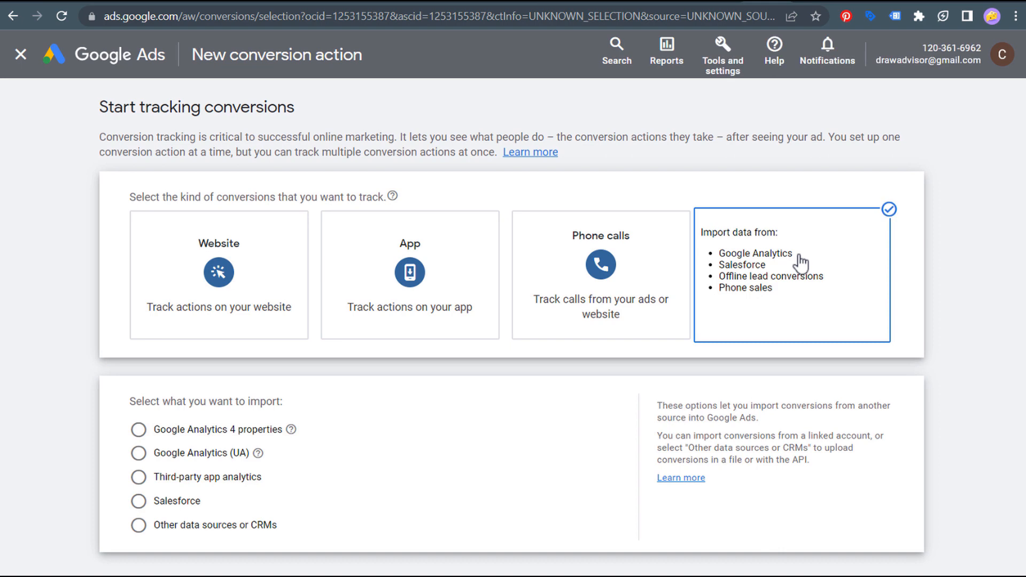
pyautogui.click(182, 436)
pyautogui.click(169, 480)
pyautogui.scroll(-2, 240, 470)
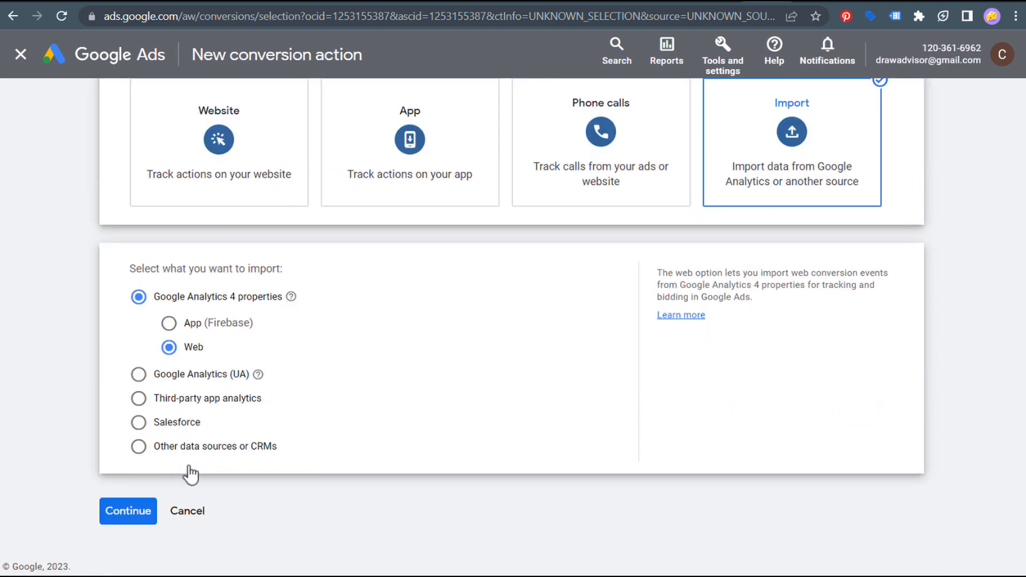
pyautogui.click(131, 512)
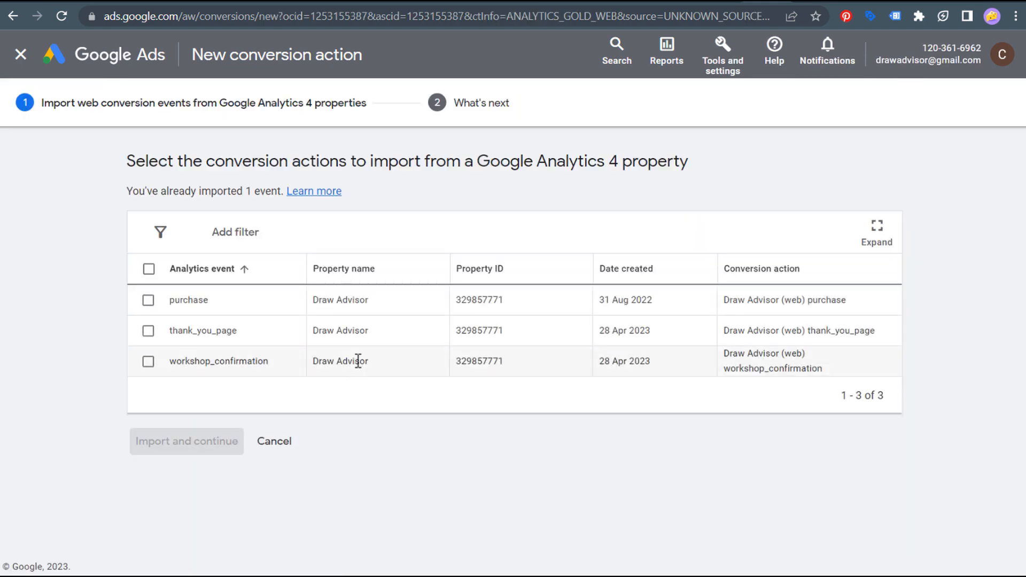
# - Import the thank_you_page and workshop_confirmation events and return to the summary
pyautogui.moveTo(322, 300); pyautogui.dragTo(866, 310)
pyautogui.click(867, 310)
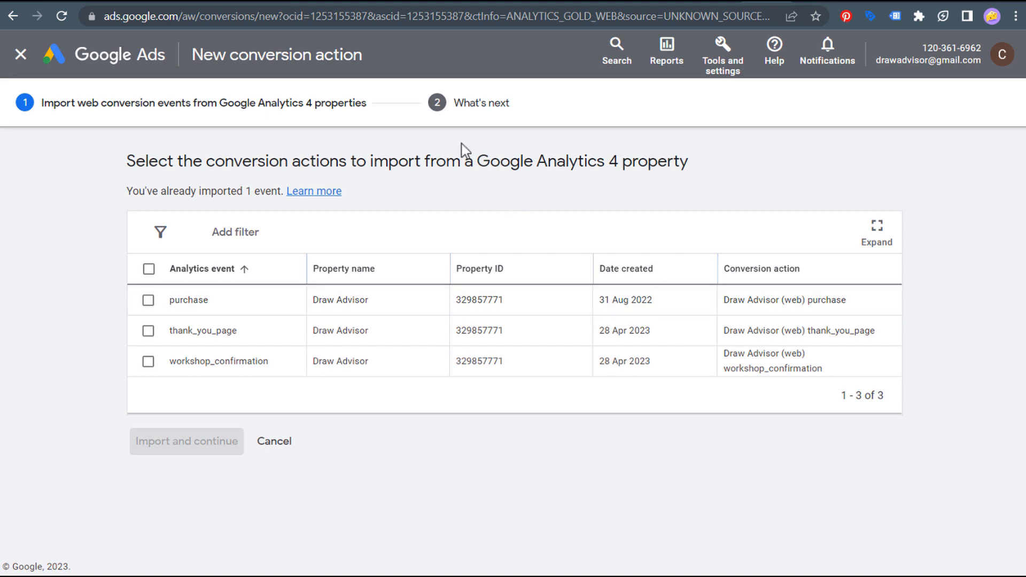
pyautogui.click(148, 331)
pyautogui.click(148, 362)
pyautogui.click(172, 434)
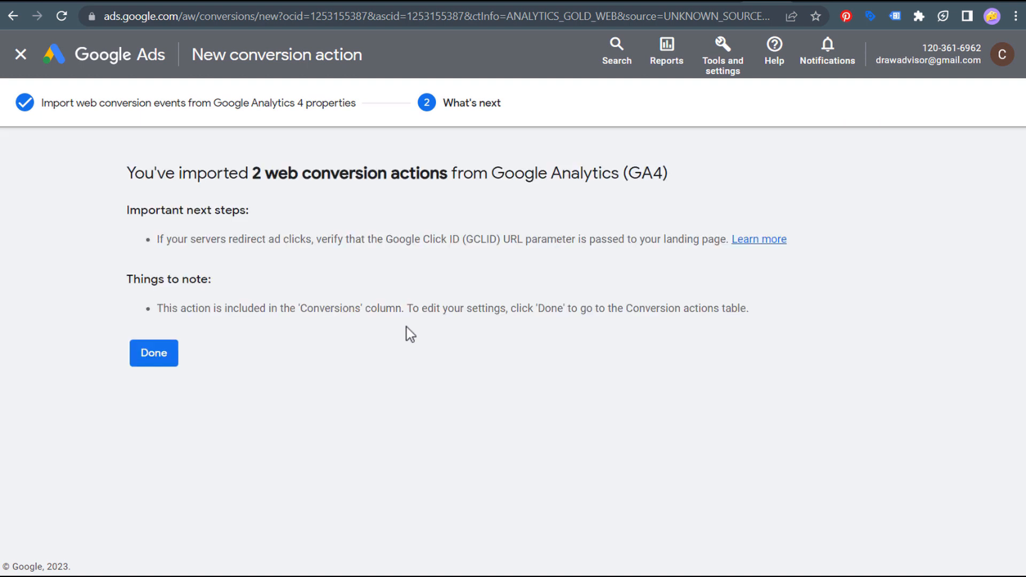
pyautogui.click(151, 359)
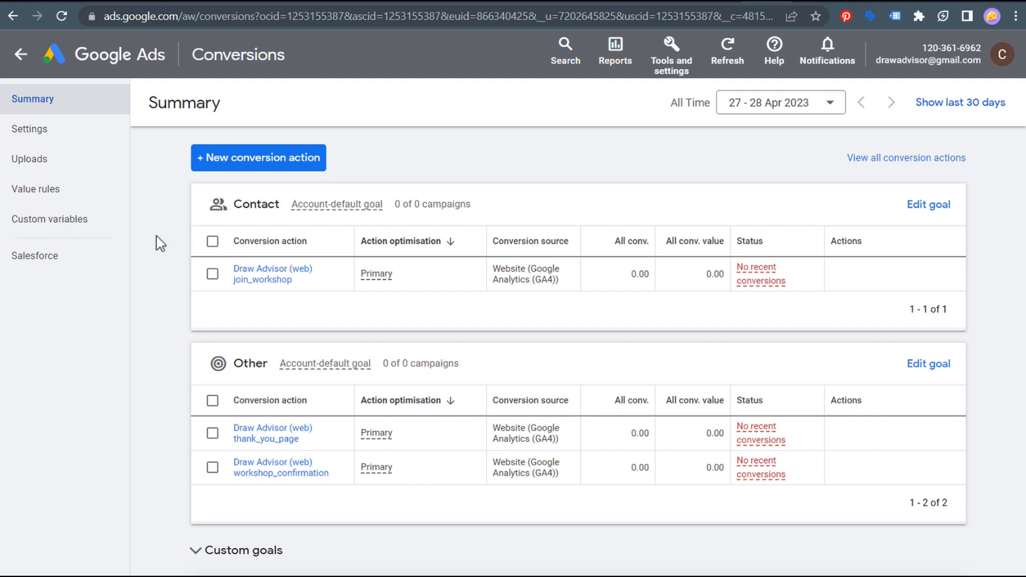
pyautogui.click(233, 2)
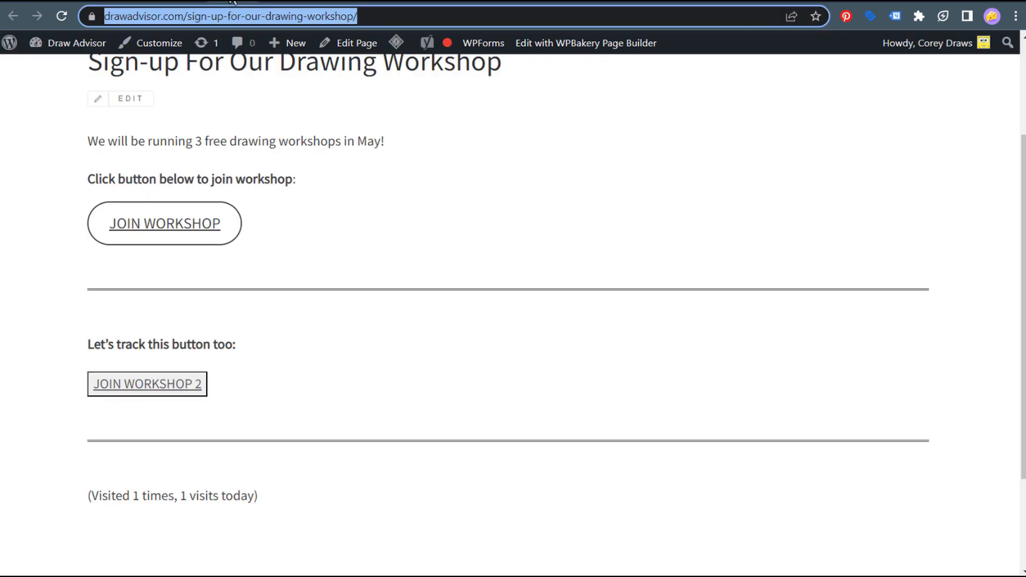
pyautogui.click(279, 3)
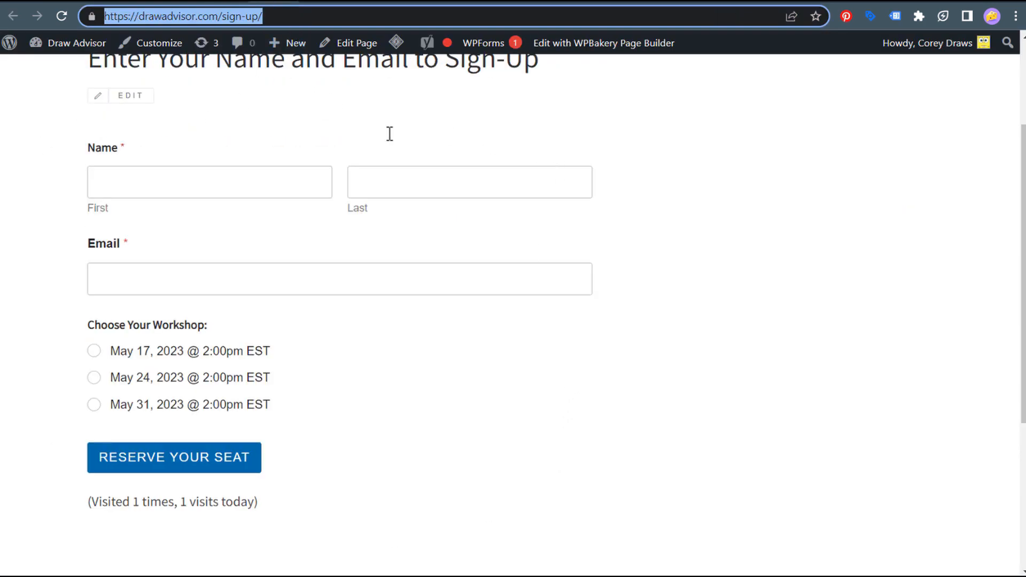
pyautogui.click(326, 2)
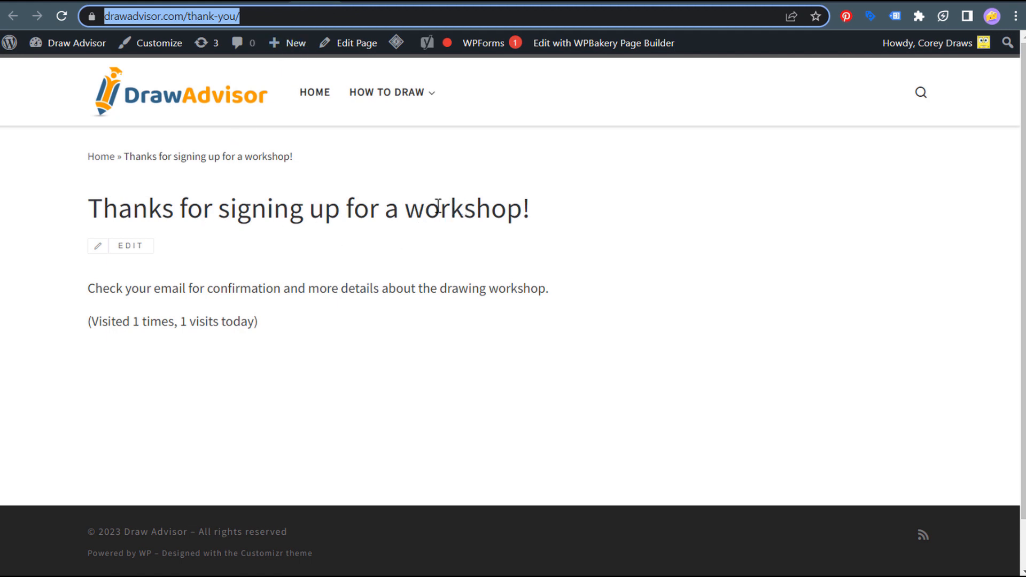
pyautogui.click(231, 3)
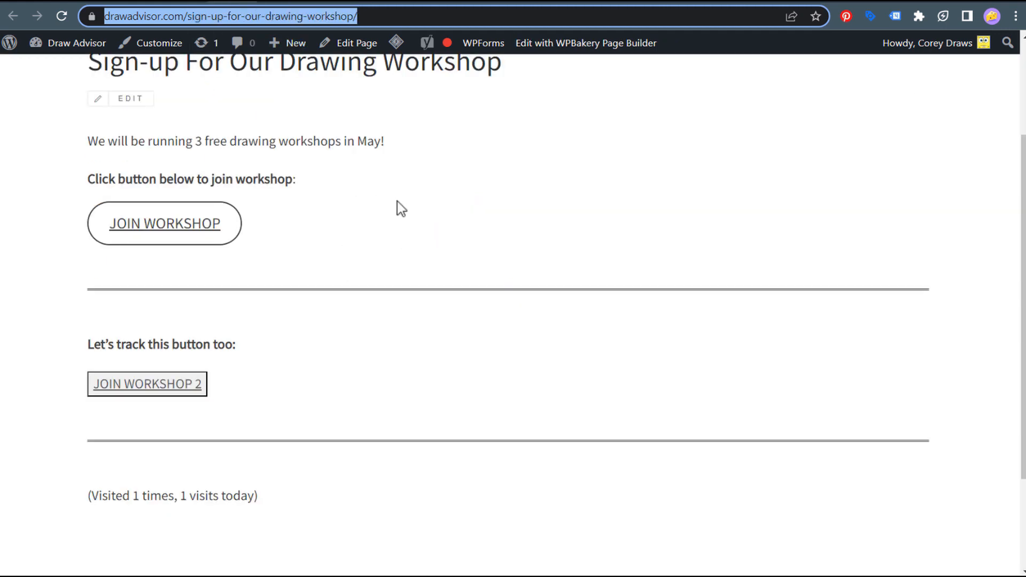
pyautogui.scroll(2, 572, 249)
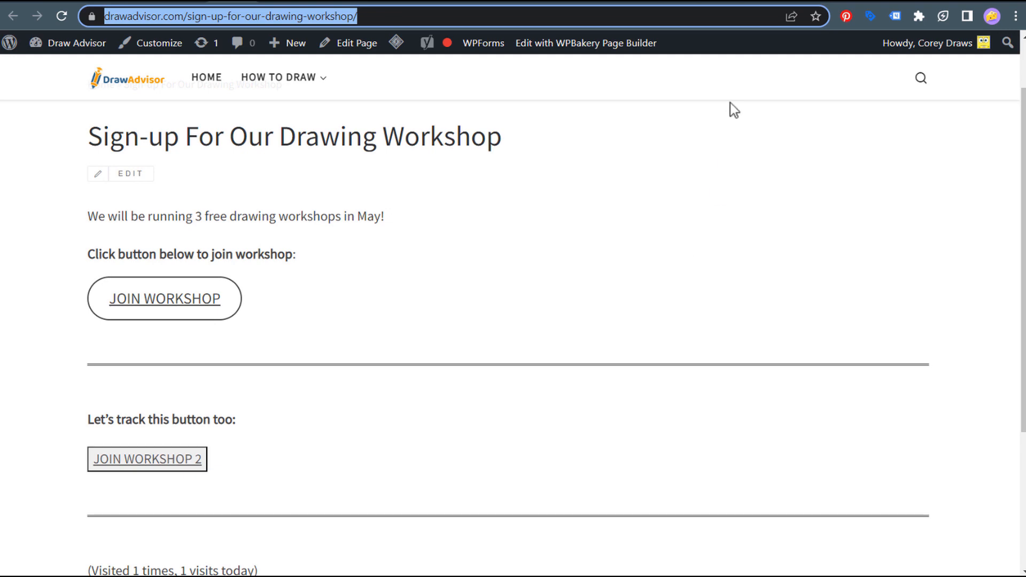
pyautogui.click(765, 2)
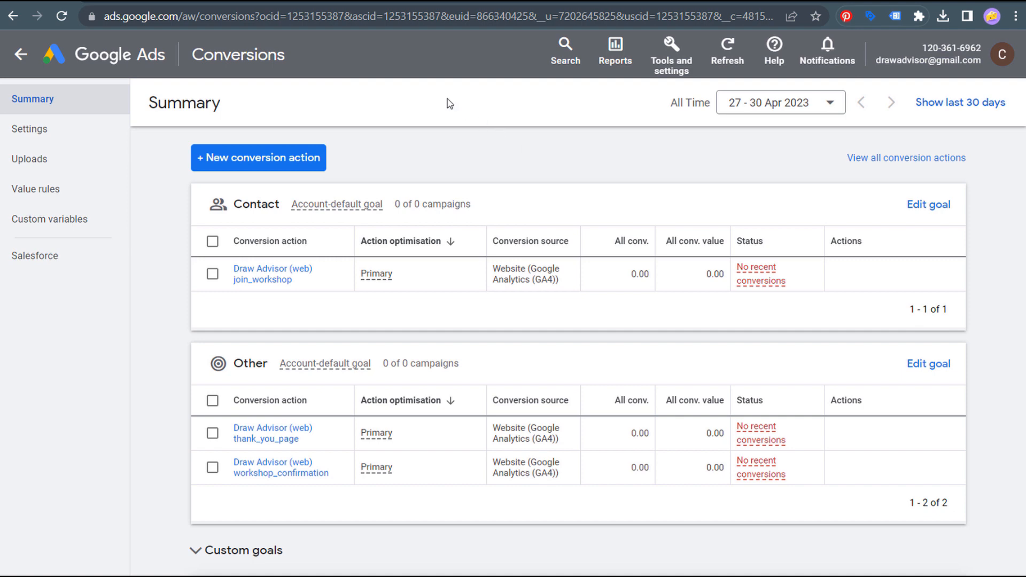
# - Switch to the DrawAdvisor workshop page and scroll down to the sign-up form
pyautogui.click(350, 6)
pyautogui.scroll(-2, 407, 164)
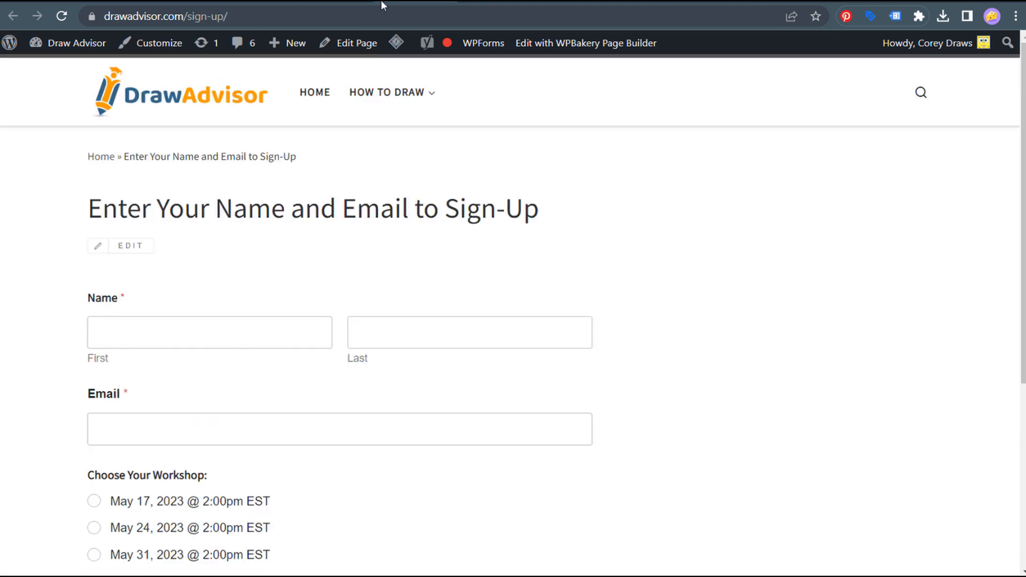
# - Confirm JOIN WORKSHOP leads to the thank-you page, then switch to the docusign.com tab
pyautogui.scroll(-3, 645, 244)
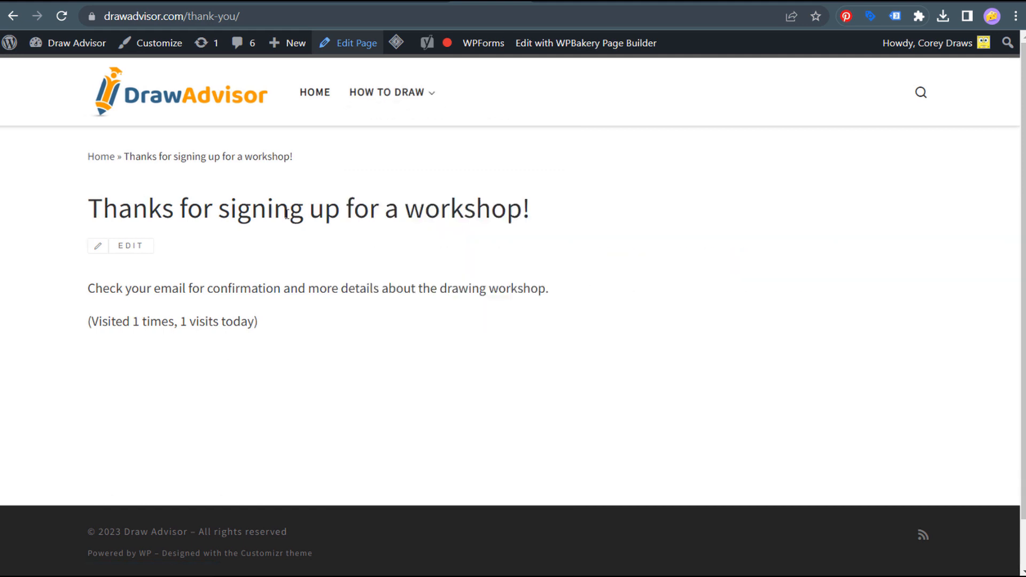
pyautogui.hotkey('alt', 'Left')
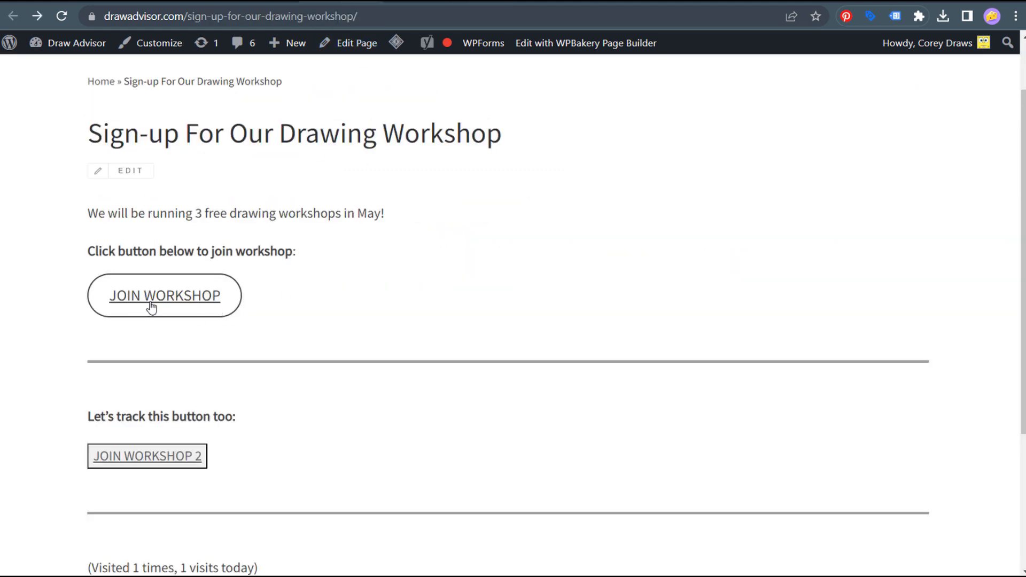
pyautogui.click(165, 303)
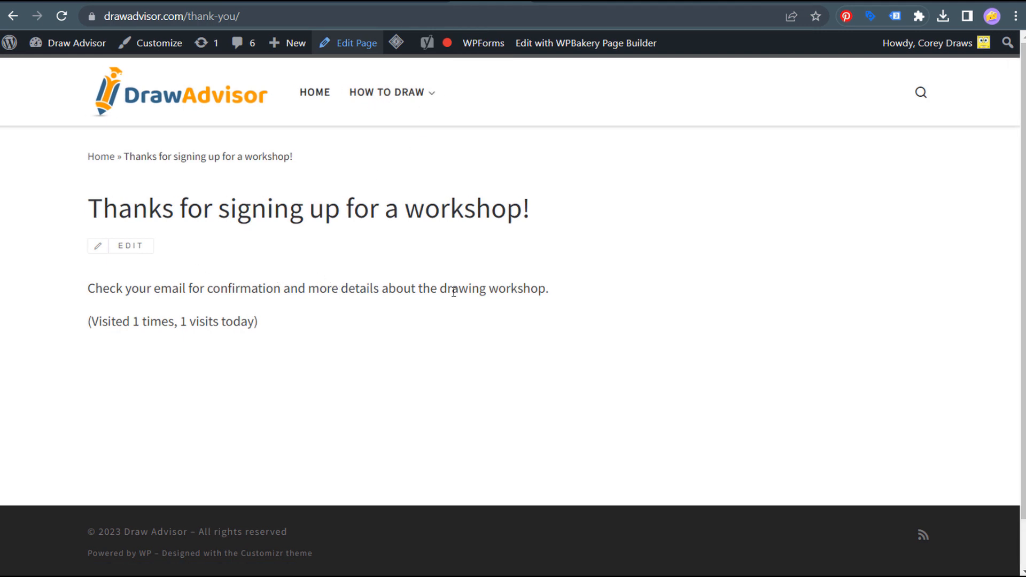
pyautogui.hotkey('alt', 'Left')
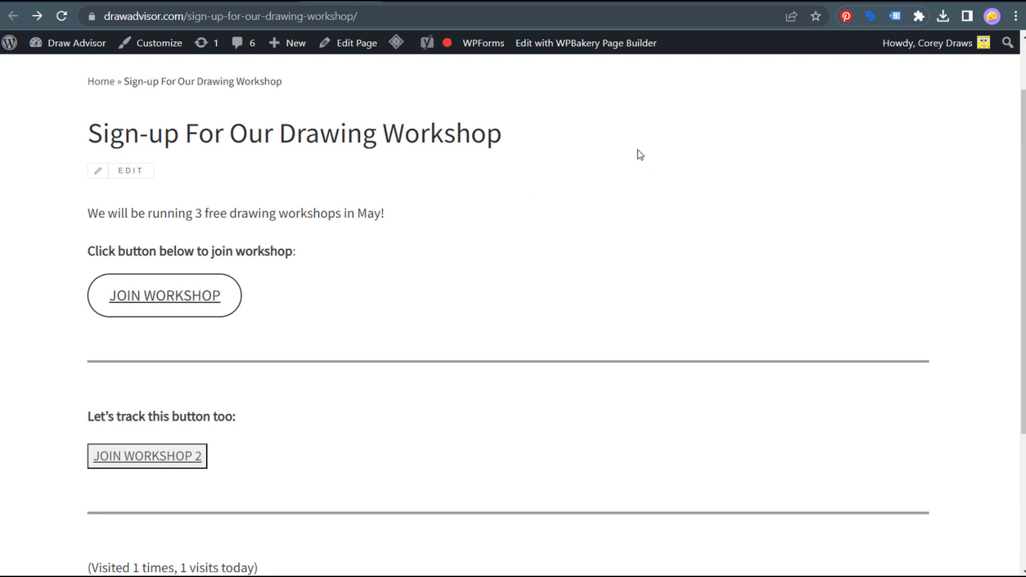
pyautogui.click(757, 1)
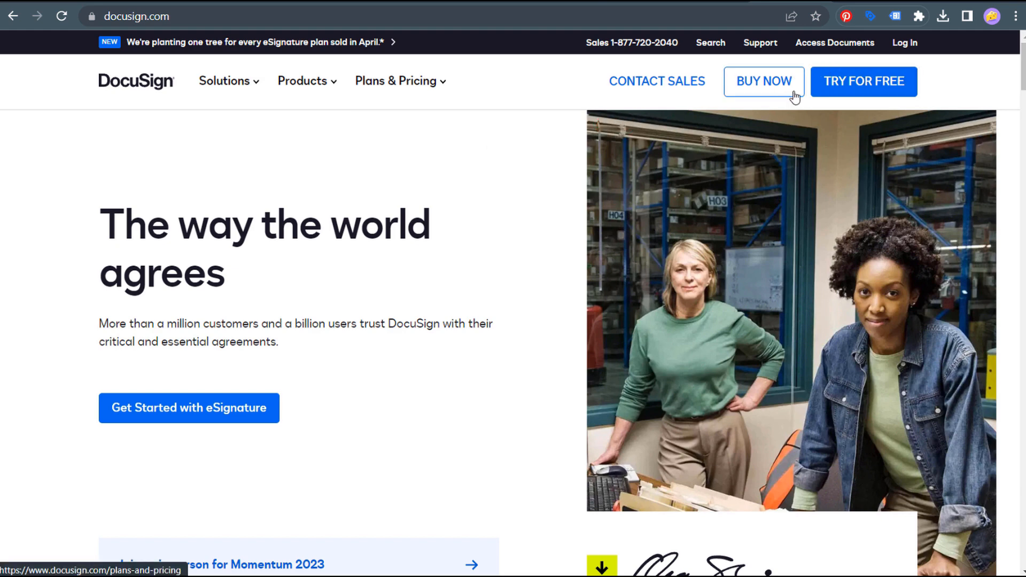
# - Open DocuSign's TRY FOR FREE page, then highlight parts of the YouTube video title
pyautogui.click(862, 86)
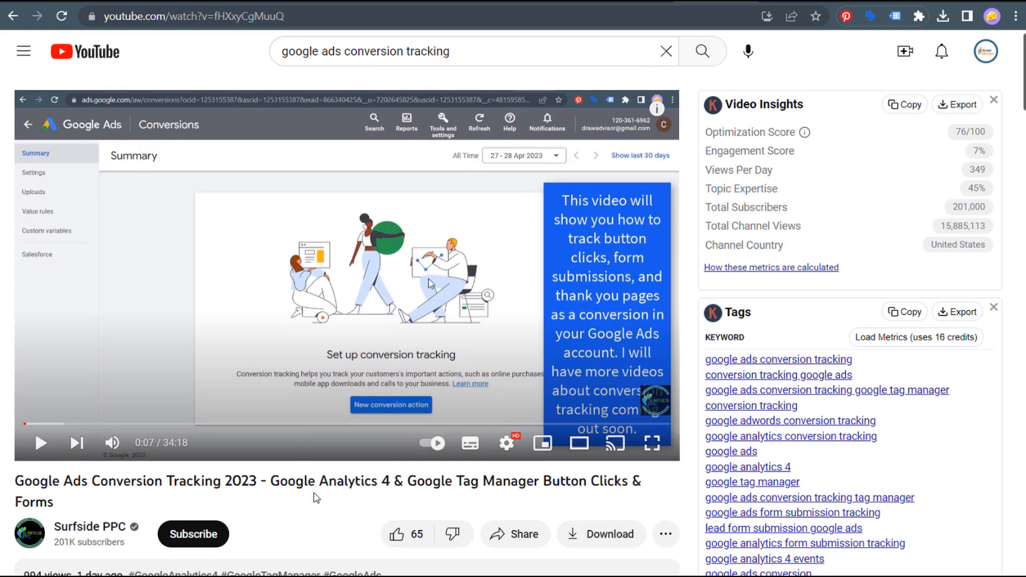
pyautogui.moveTo(270, 482); pyautogui.dragTo(586, 489)
pyautogui.click(451, 503)
pyautogui.moveTo(15, 481); pyautogui.dragTo(163, 483)
# - Follow JOIN WORKSHOP to the thank-you page, then return to the Google Ads Conversions summary
pyautogui.click(303, 484)
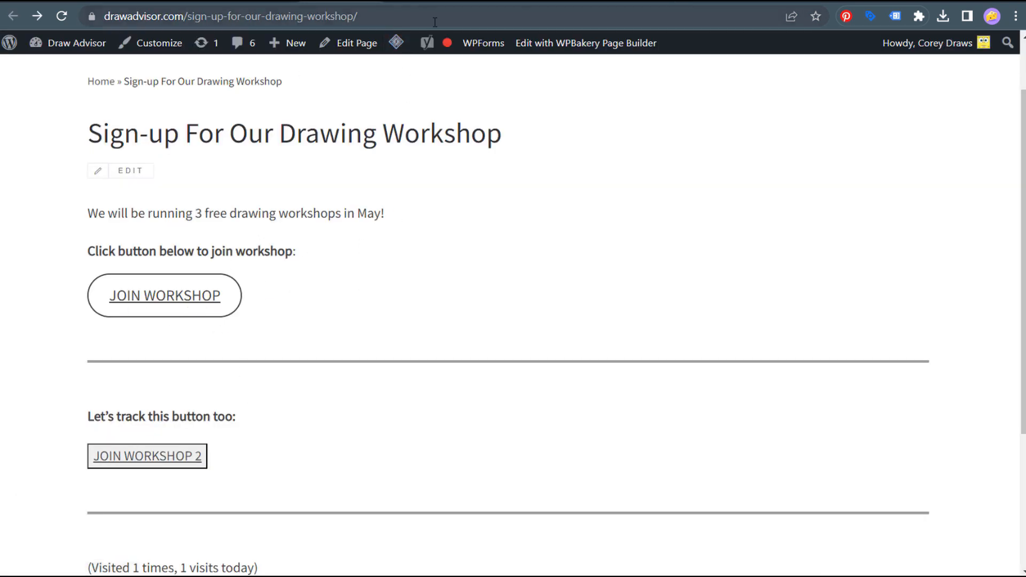
pyautogui.click(192, 295)
pyautogui.click(36, 16)
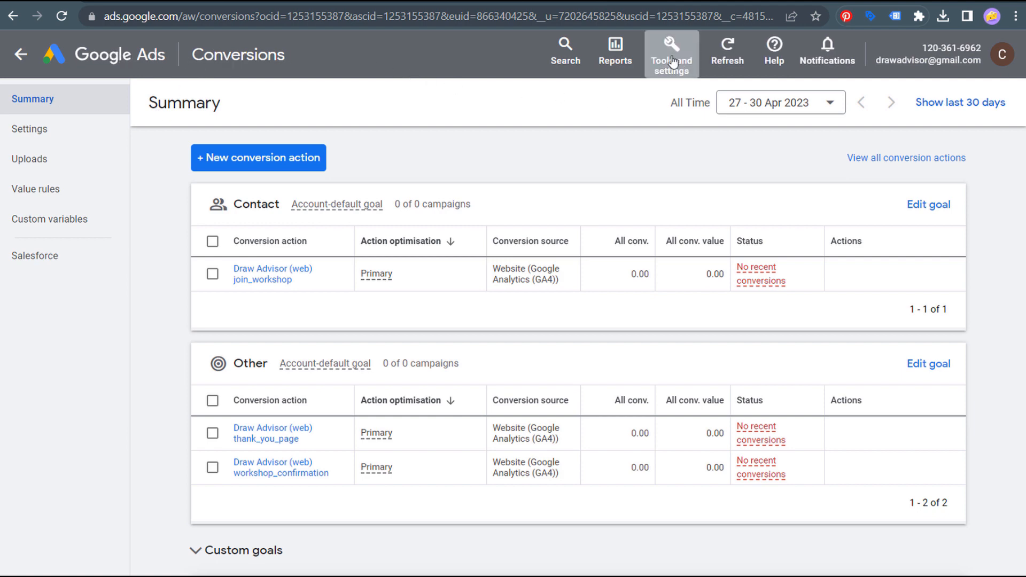
# - From Tools > Conversions, start a new conversion action of type Website
pyautogui.click(670, 57)
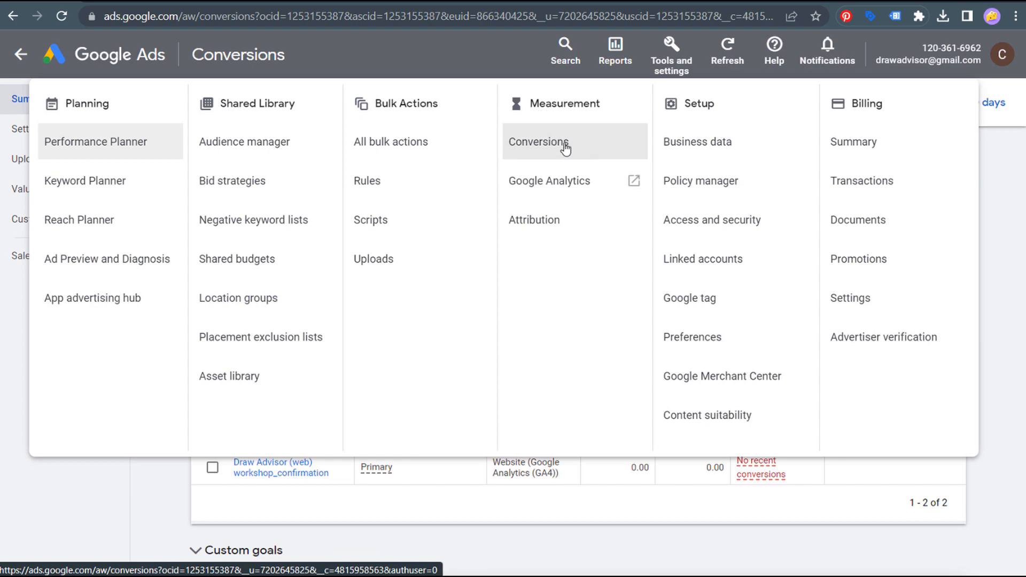
pyautogui.click(213, 448)
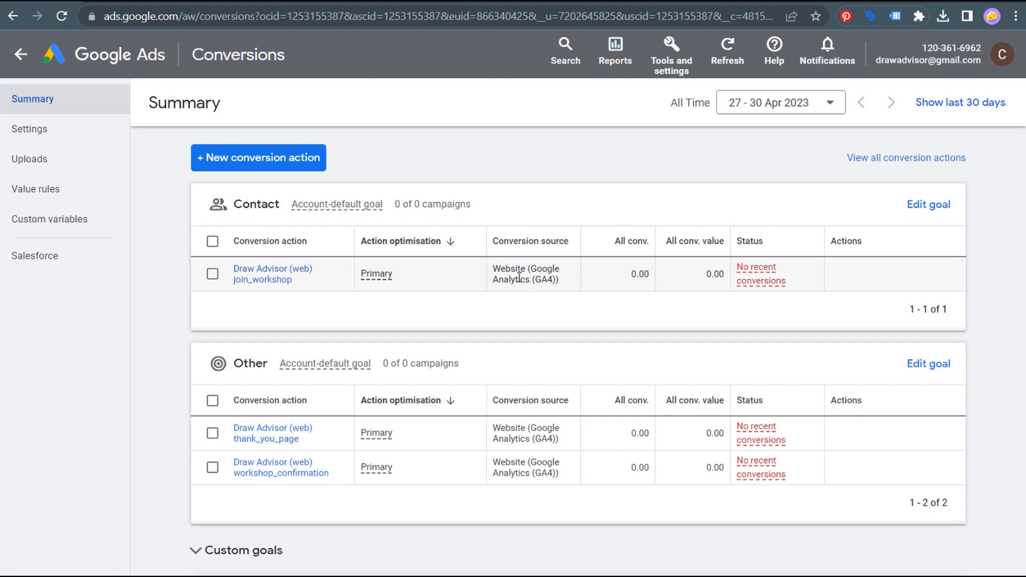
pyautogui.click(241, 159)
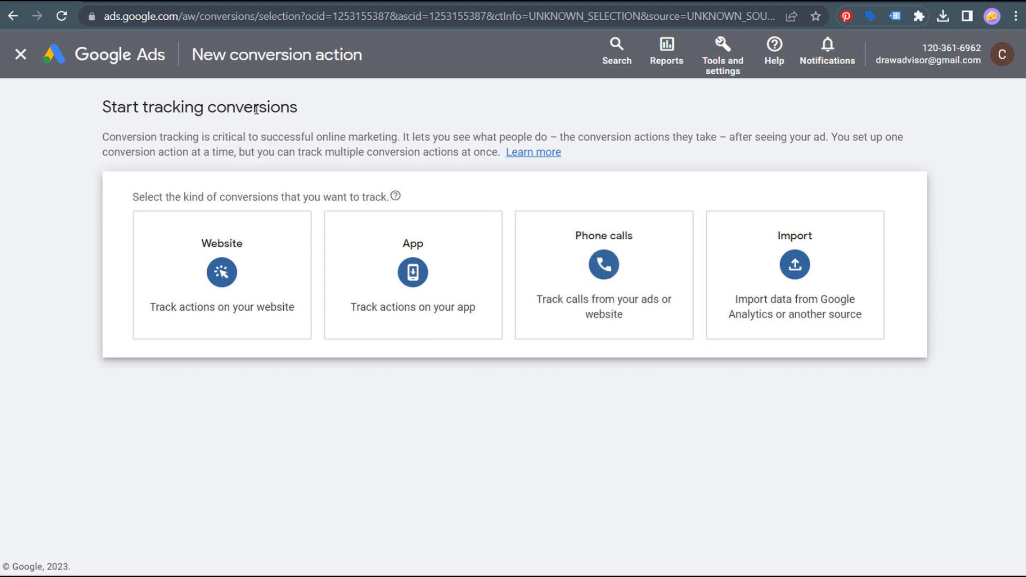
pyautogui.click(232, 274)
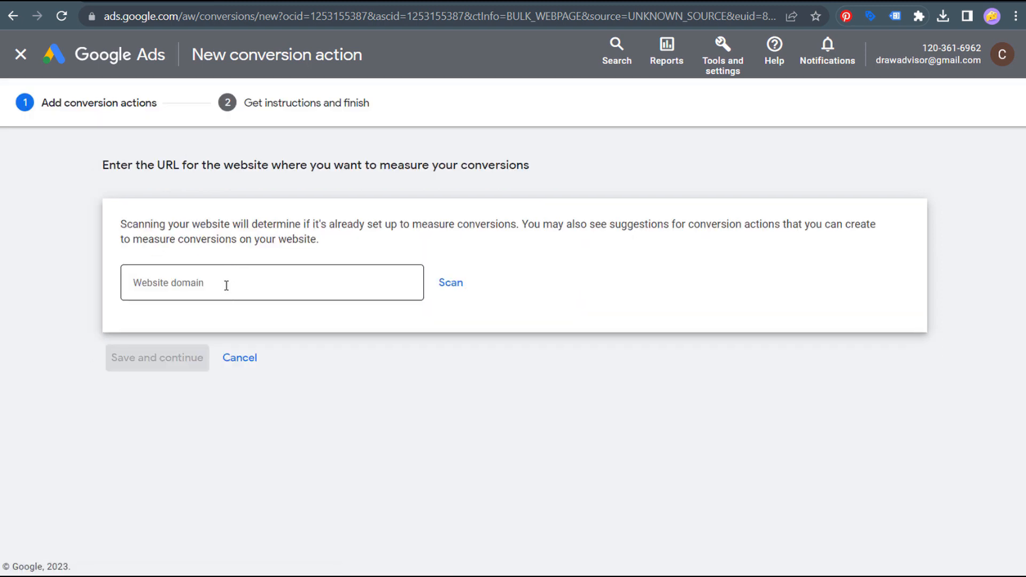
# - Paste drawadvisor.com as the website domain and scan it for conversion suggestions
pyautogui.click(230, 283)
pyautogui.write('drawadvisor.com')
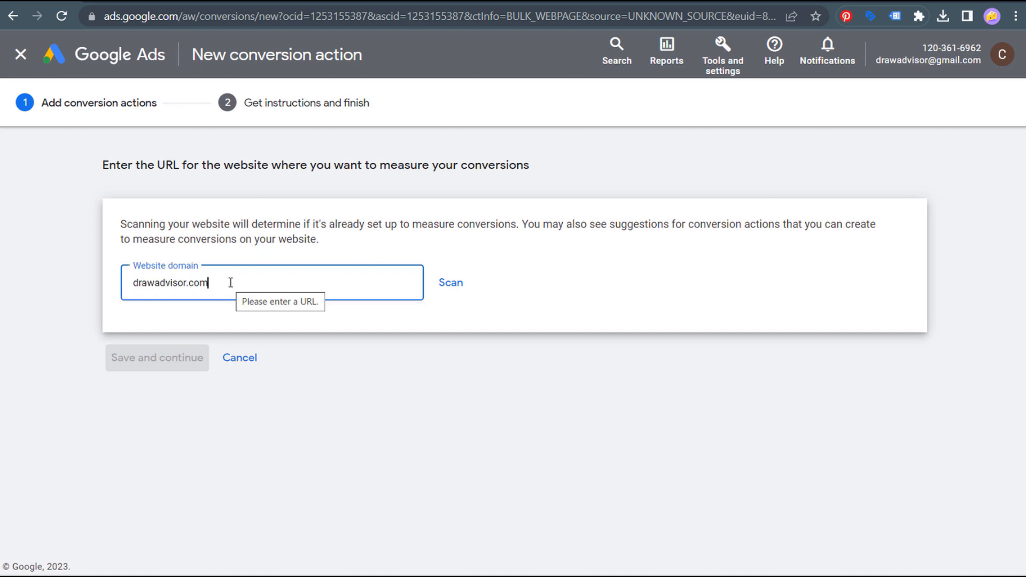
pyautogui.click(452, 286)
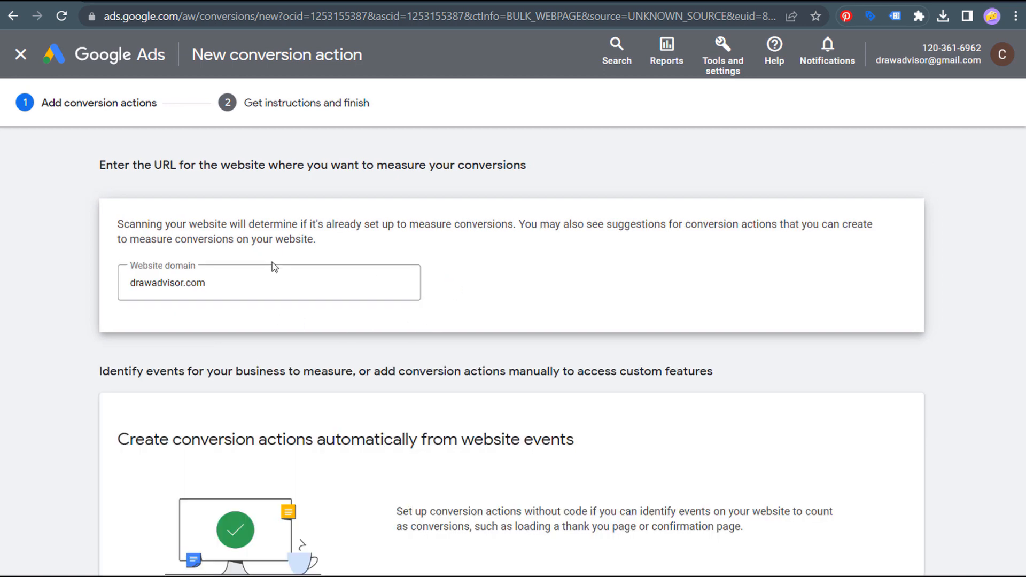
pyautogui.scroll(-5, 96, 259)
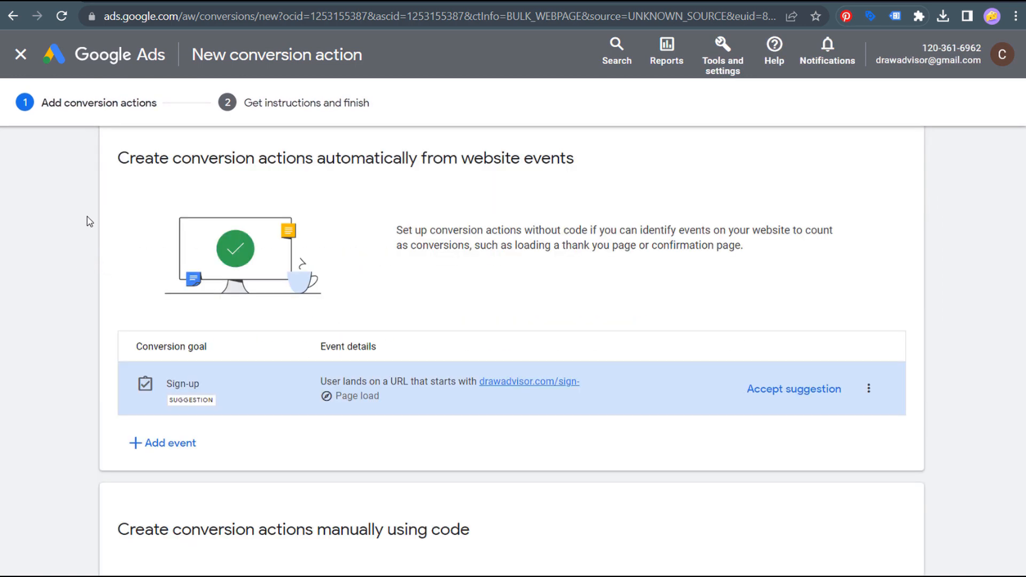
pyautogui.moveTo(118, 158); pyautogui.dragTo(567, 160)
pyautogui.click(612, 164)
# - Under the manual code-based setup, choose to add a conversion action manually
pyautogui.scroll(-5, 120, 289)
pyautogui.moveTo(119, 288); pyautogui.dragTo(451, 287)
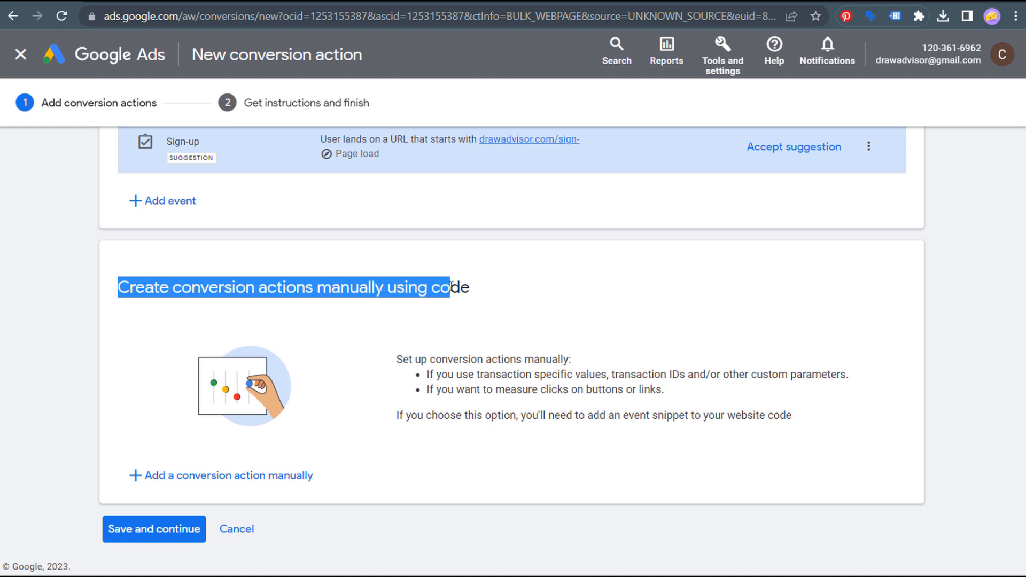
pyautogui.click(511, 299)
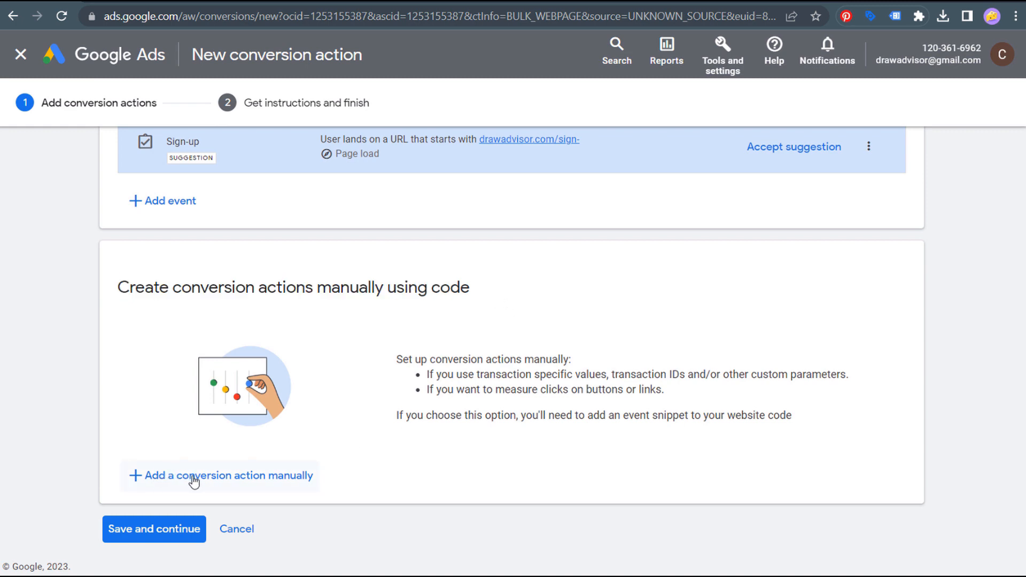
pyautogui.click(191, 476)
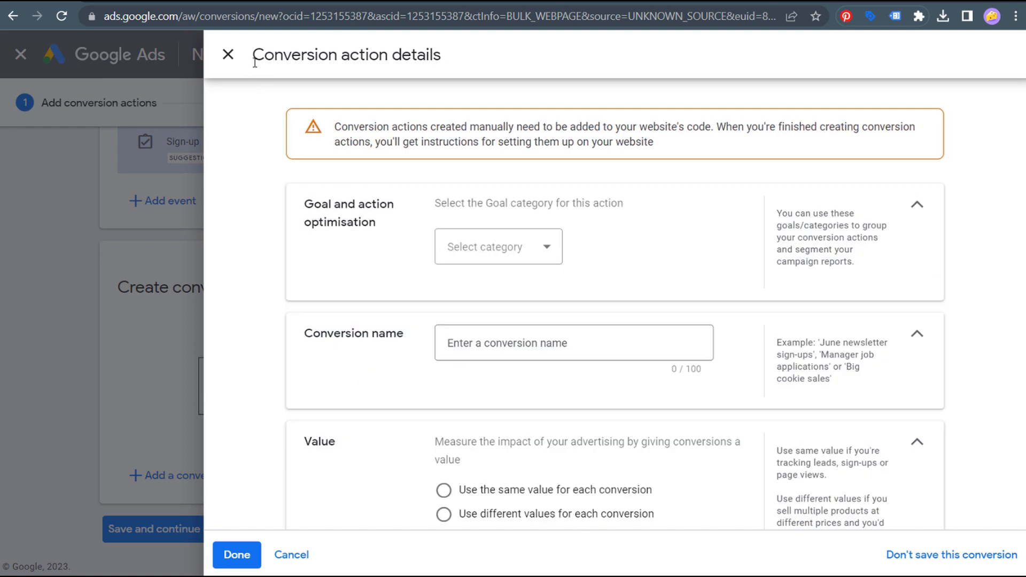
# - Highlight the Conversion action details title, then switch to the DrawAdvisor workshop tab
pyautogui.moveTo(256, 60); pyautogui.dragTo(430, 60)
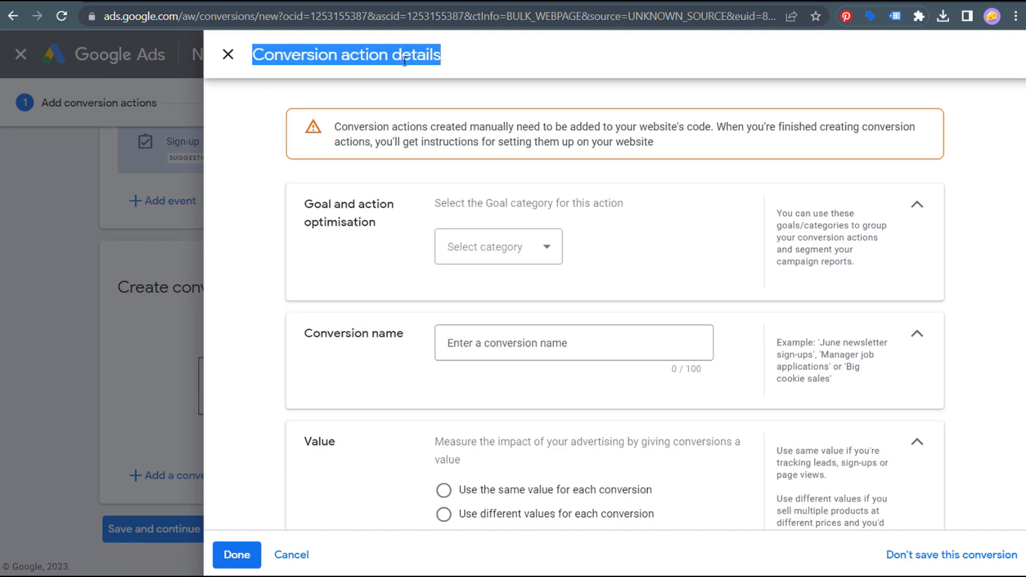
pyautogui.click(388, 59)
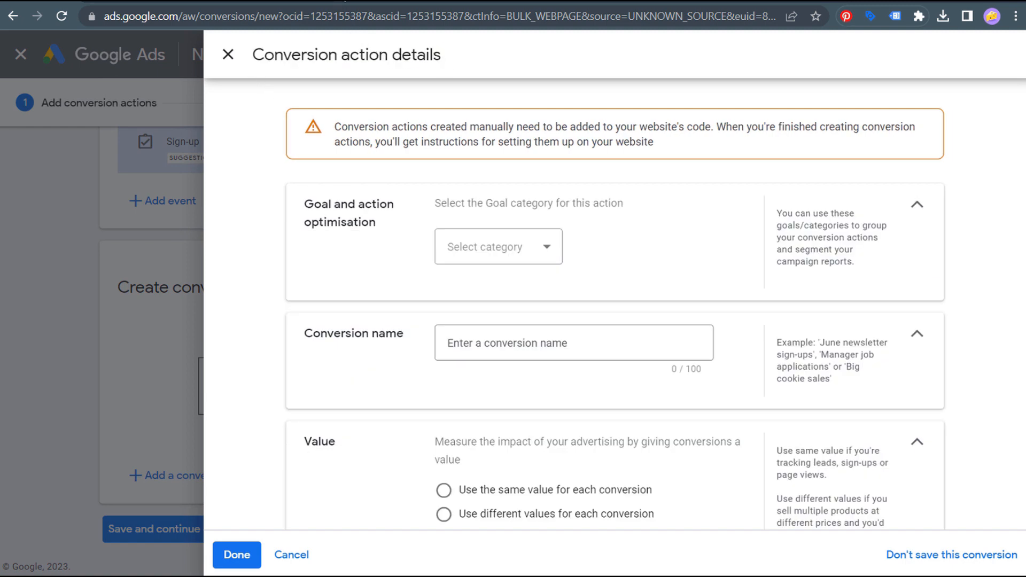
pyautogui.click(342, 3)
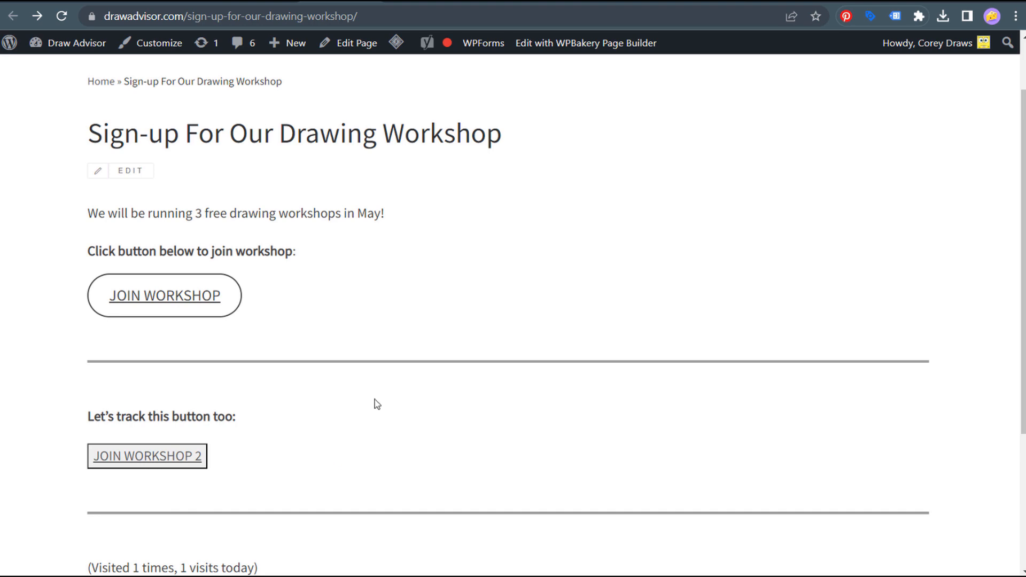
pyautogui.click(782, 3)
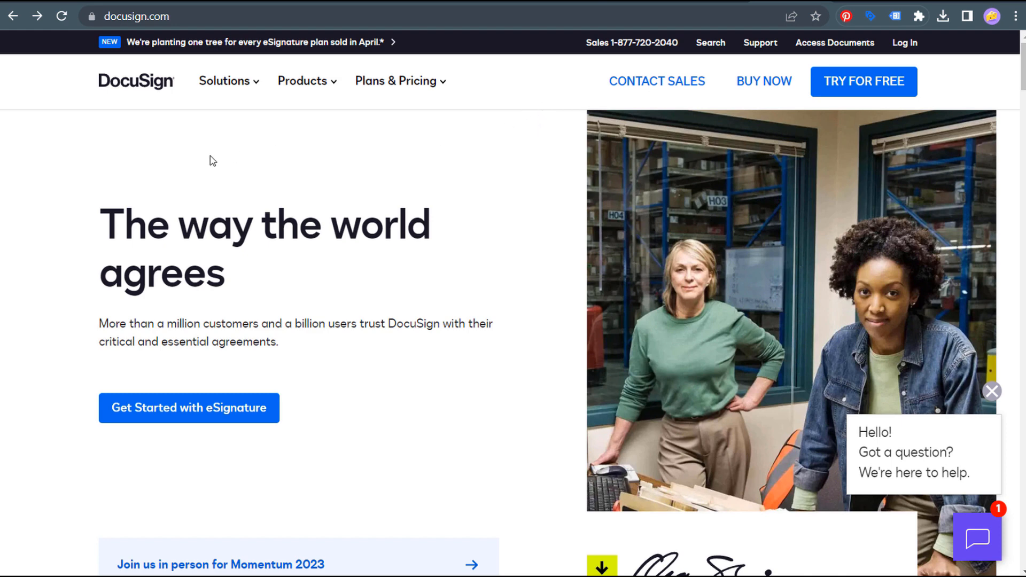
pyautogui.click(344, 3)
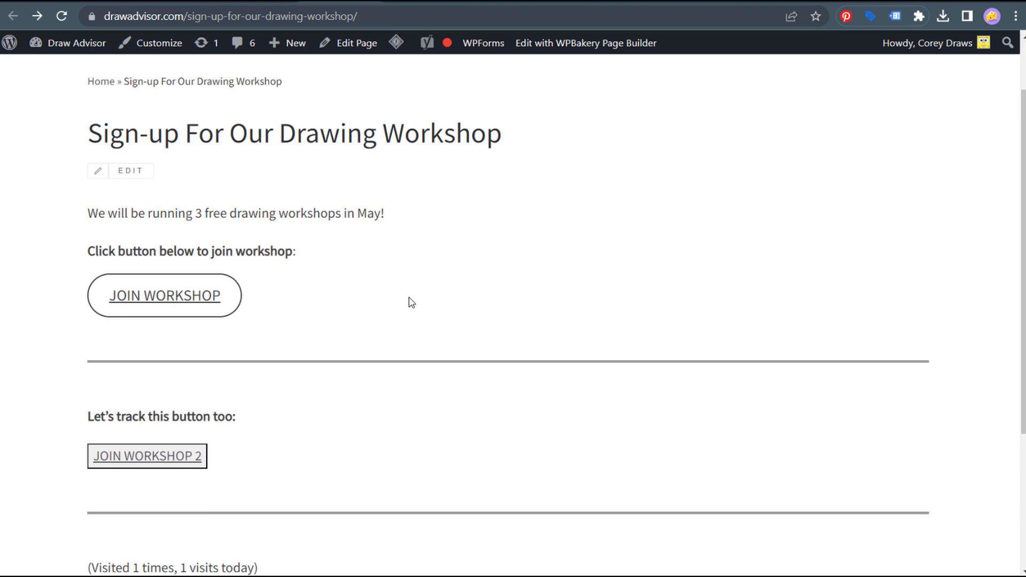
pyautogui.click(37, 16)
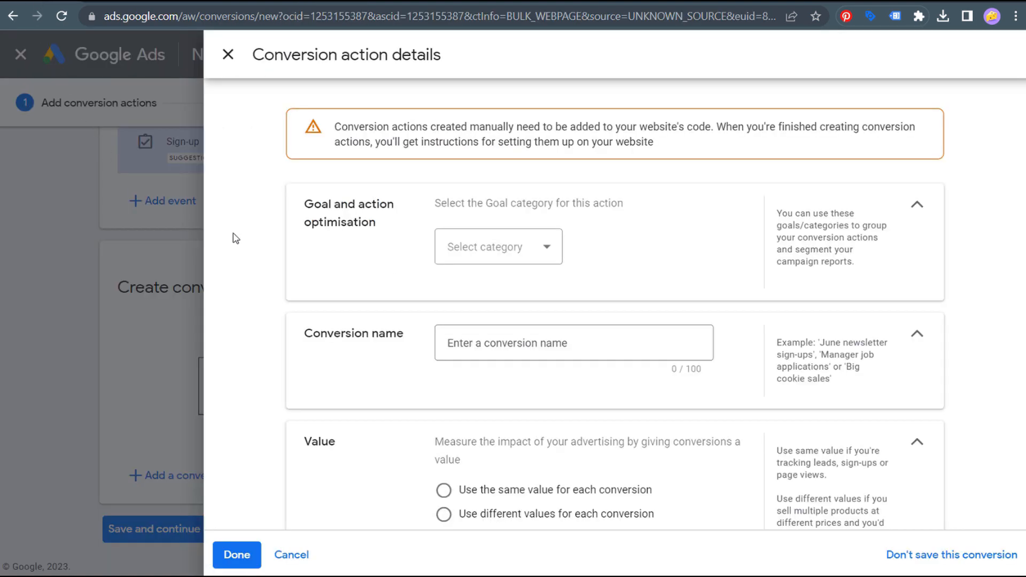
# - Set the conversion's goal category to Other
pyautogui.moveTo(308, 207); pyautogui.dragTo(444, 212)
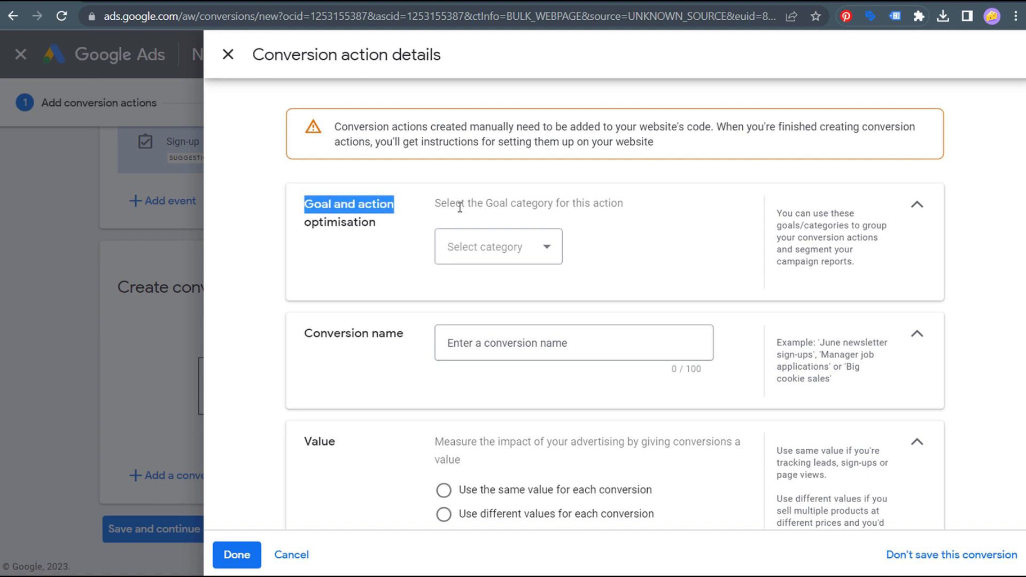
pyautogui.click(577, 220)
pyautogui.click(533, 250)
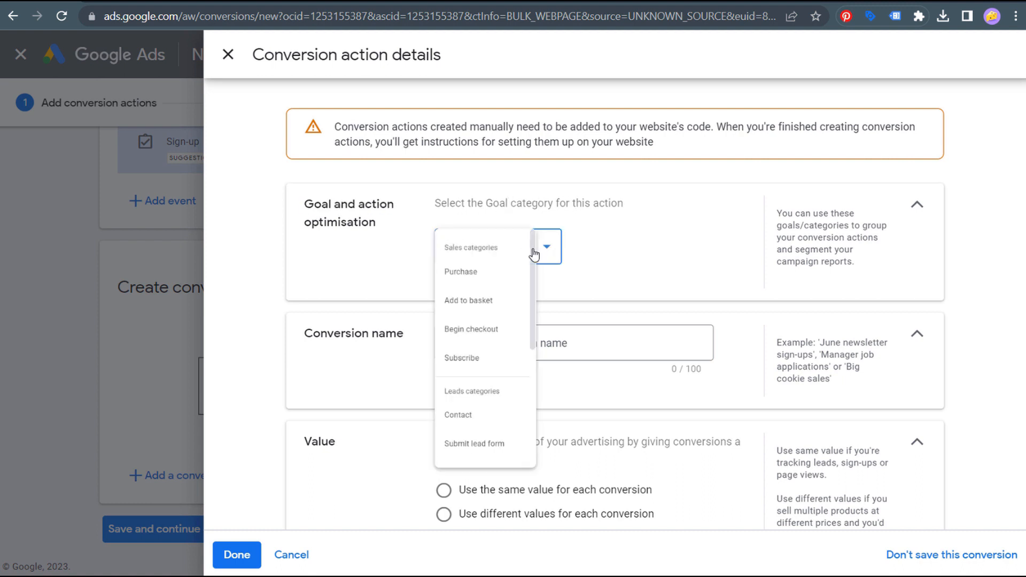
pyautogui.scroll(-2, 489, 342)
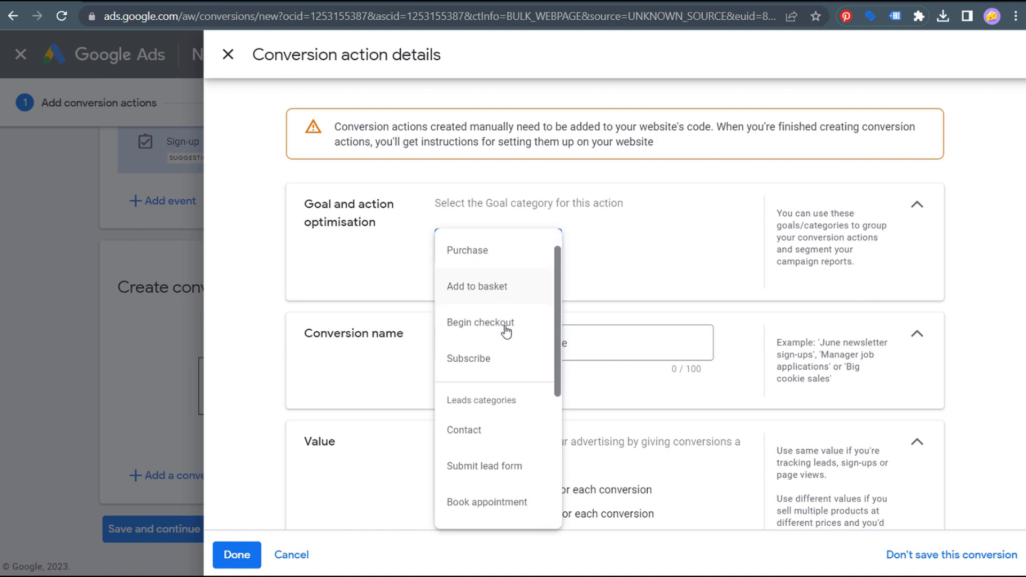
pyautogui.scroll(-2, 492, 394)
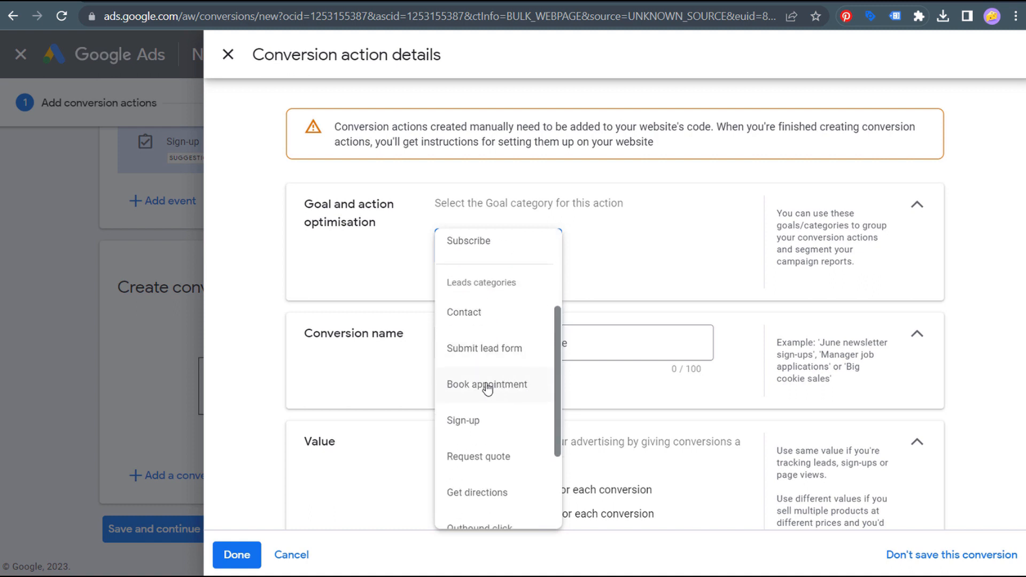
pyautogui.scroll(-3, 500, 347)
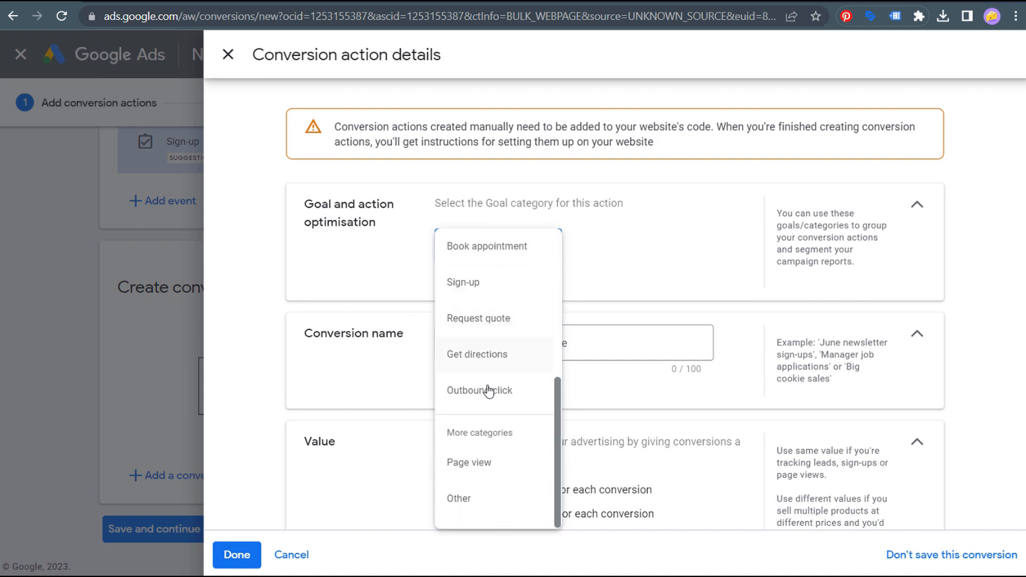
pyautogui.click(486, 498)
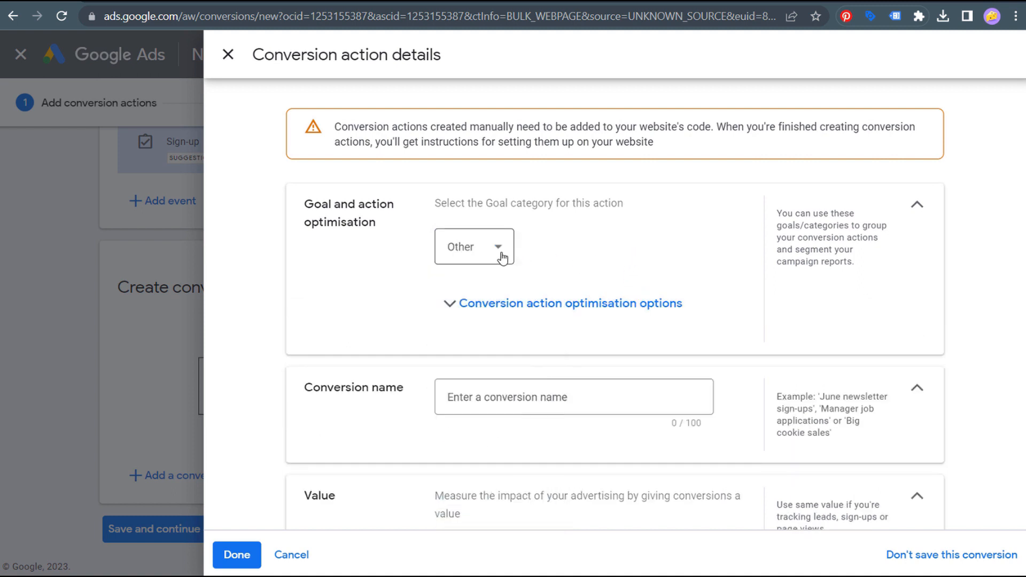
# - Make it a Secondary action not used for bidding optimisation
pyautogui.click(460, 303)
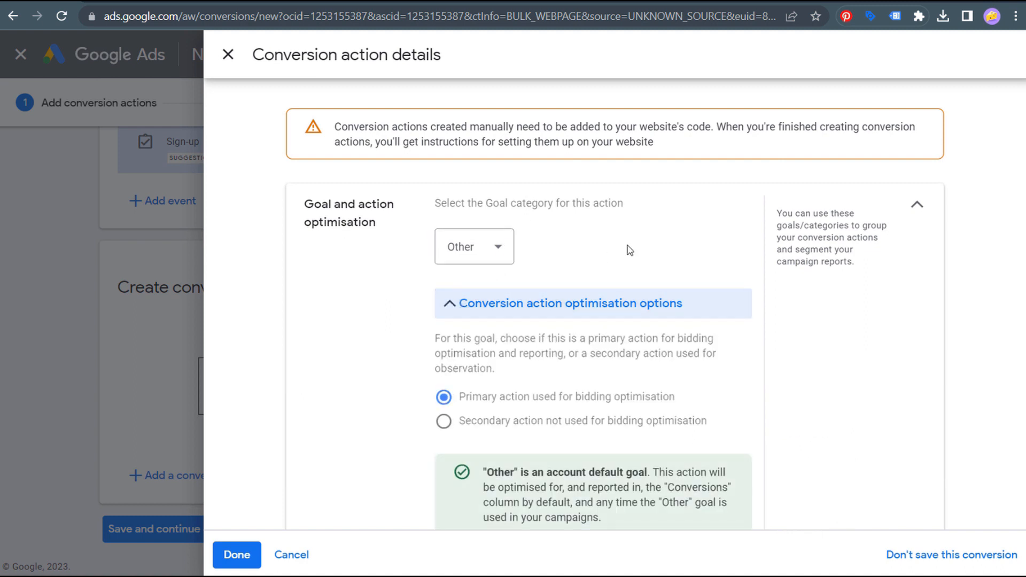
pyautogui.scroll(-3, 612, 258)
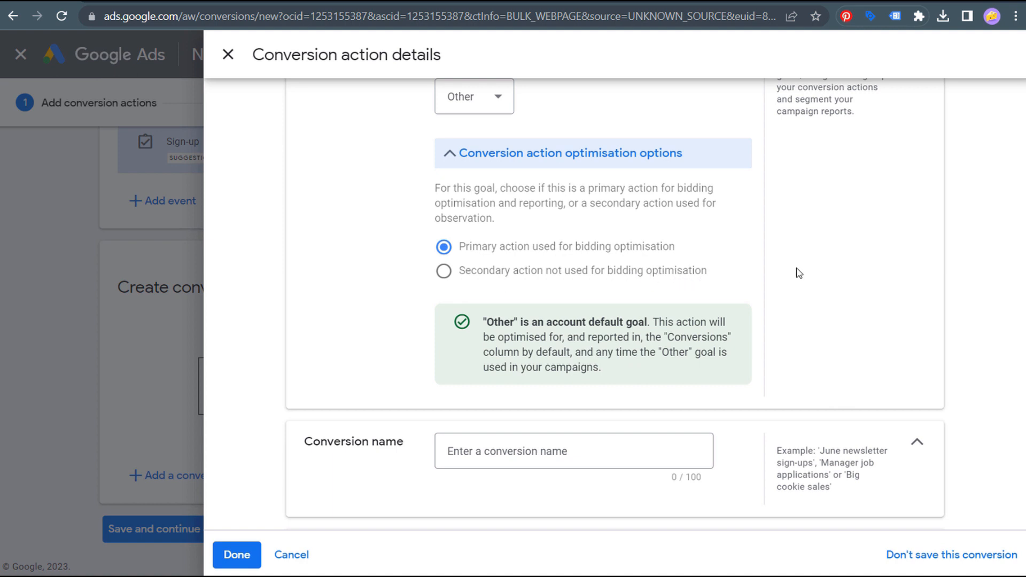
pyautogui.click(529, 278)
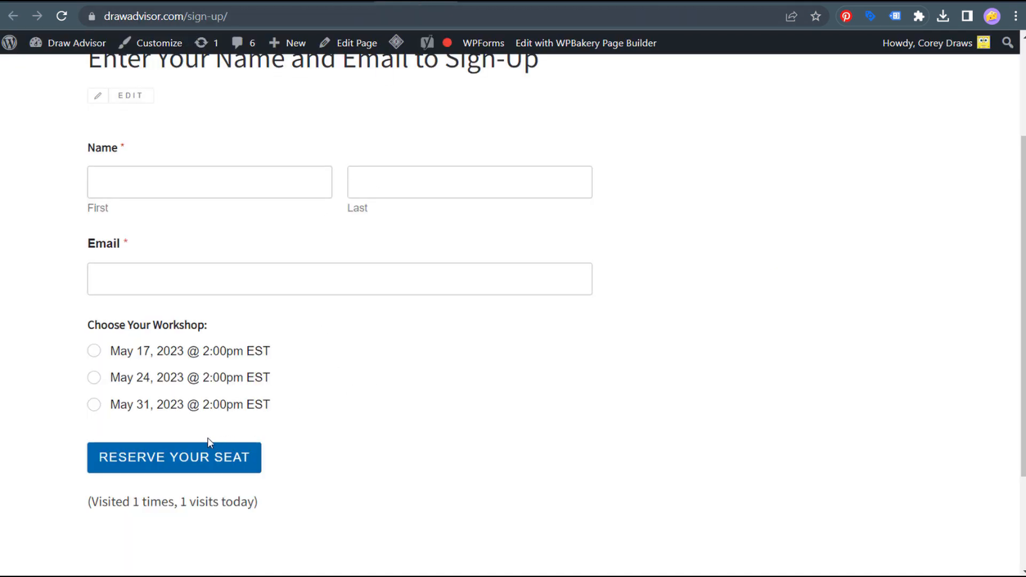
# - Submit the sign-up form with RESERVE YOUR SEAT, then go back from the thank-you page
pyautogui.click(149, 463)
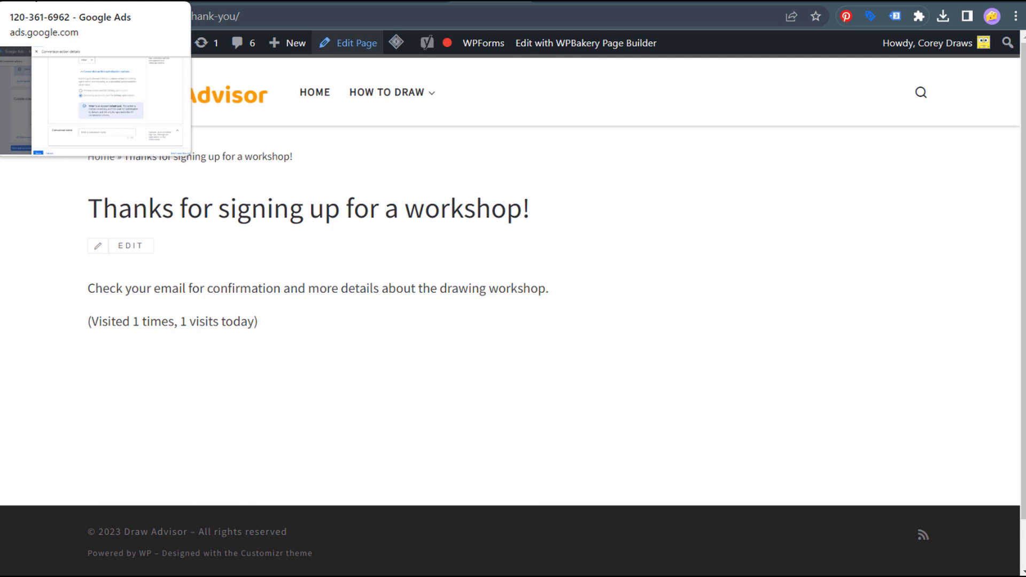
pyautogui.hotkey('alt', 'Left')
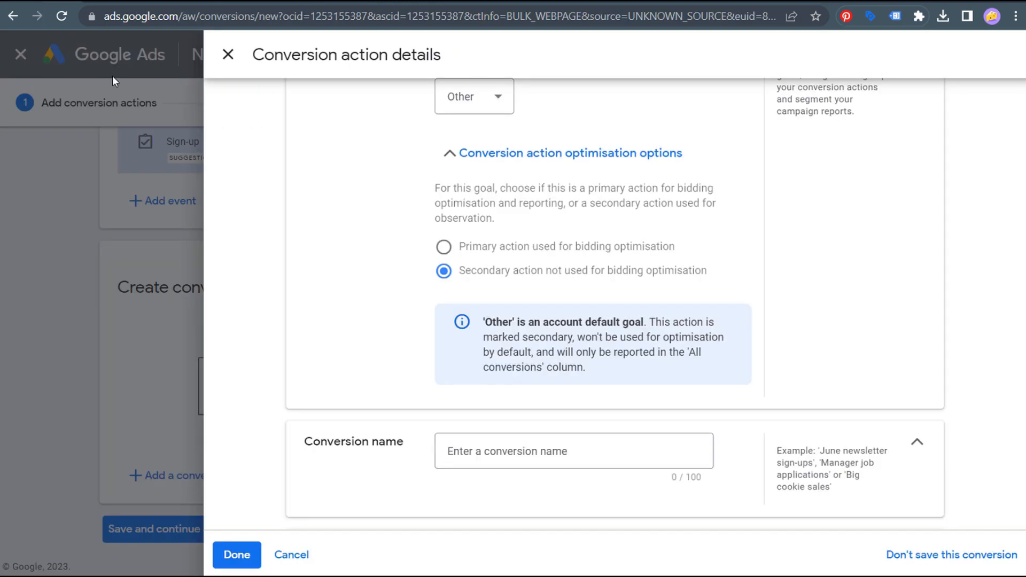
# - Switch to Primary action and name the conversion 'Google Ads - Join Workshop Button'
pyautogui.click(443, 246)
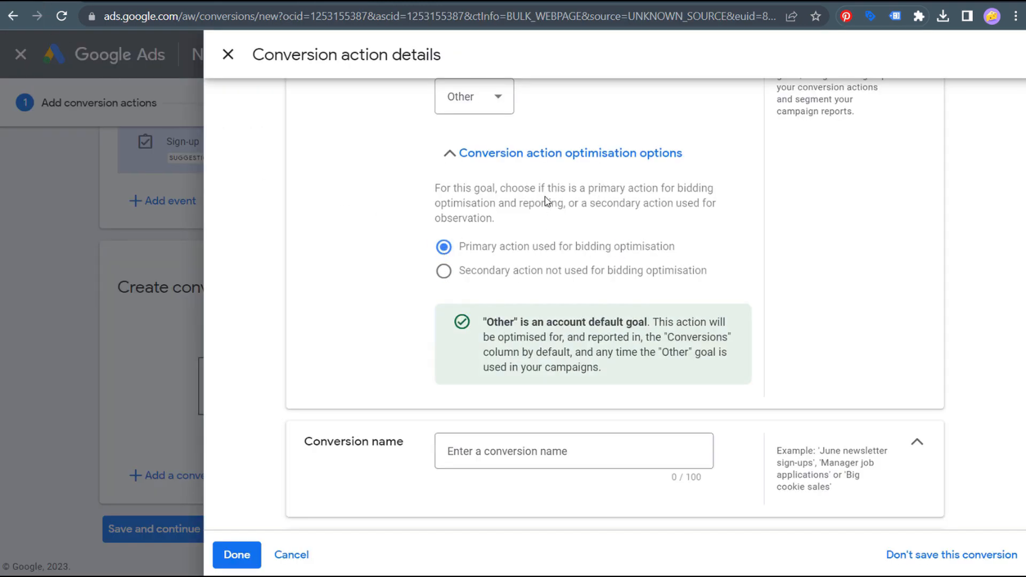
pyautogui.scroll(-4, 549, 200)
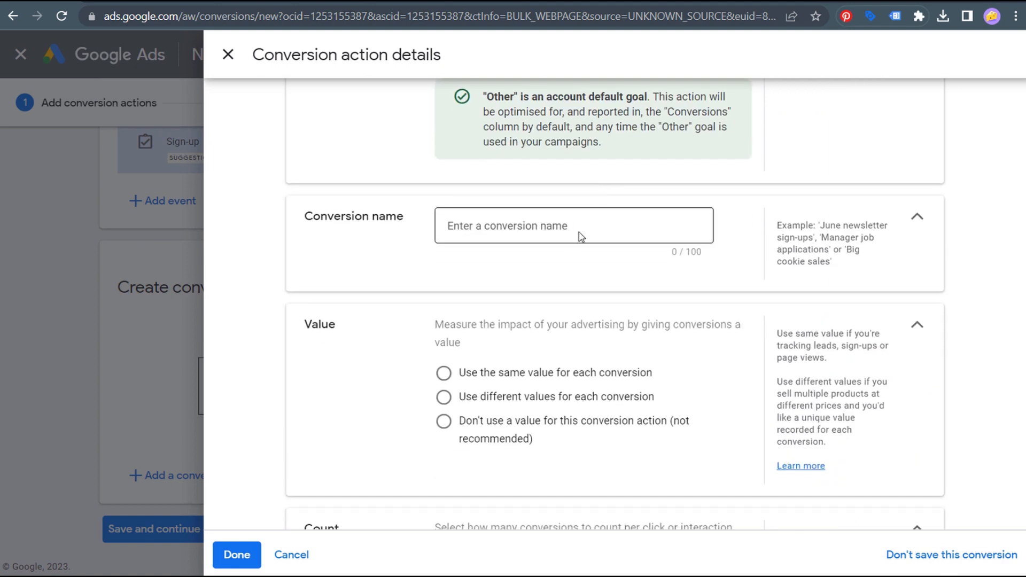
pyautogui.click(570, 228)
pyautogui.write('Join')
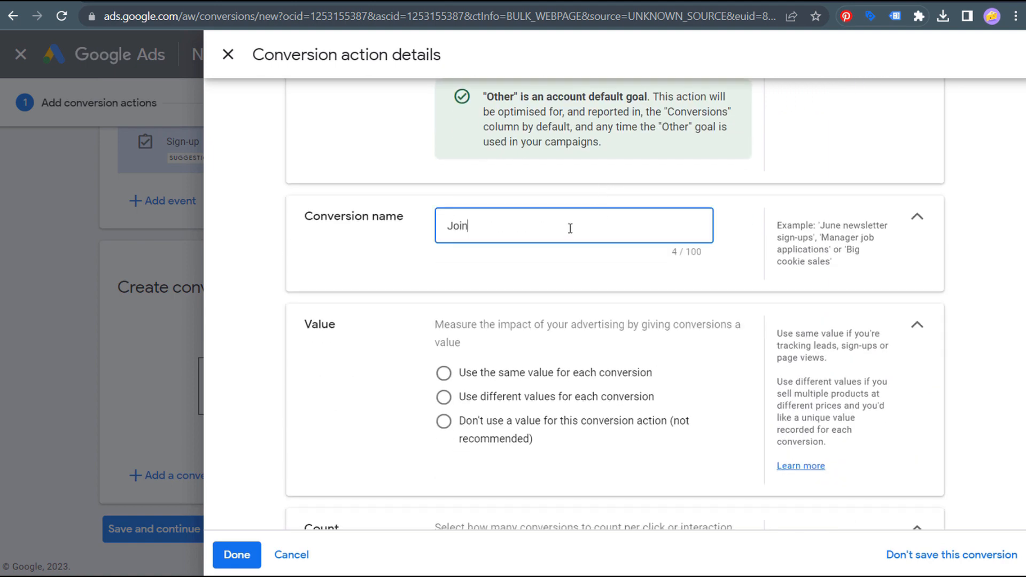
pyautogui.write(' Workshop Button')
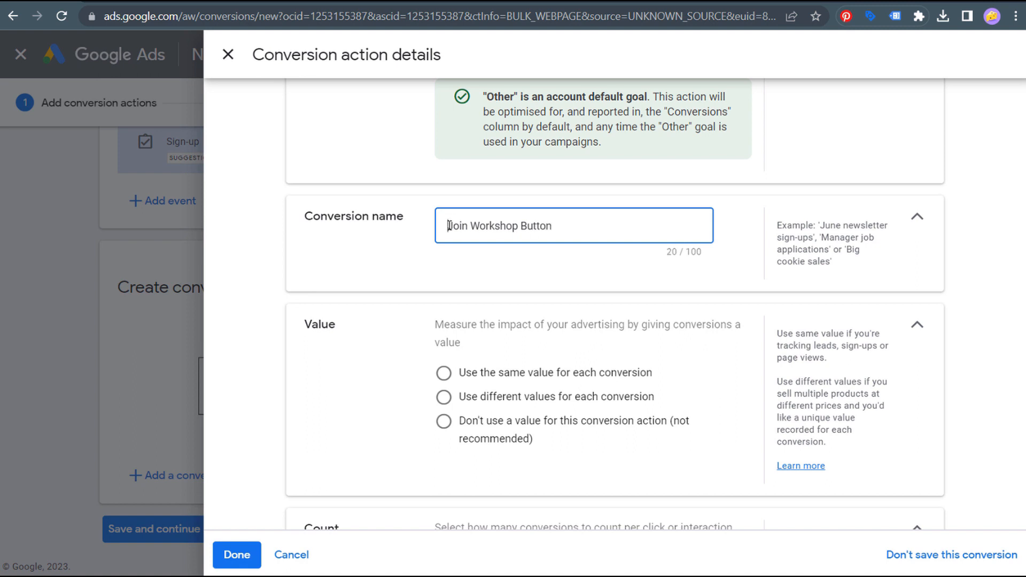
pyautogui.write('Google Ads -')
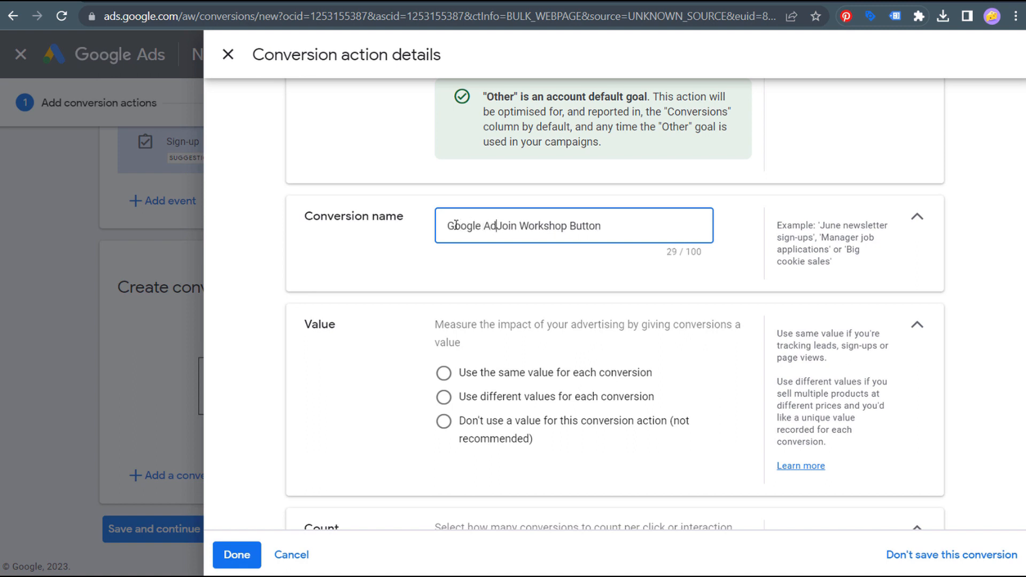
pyautogui.click(374, 262)
pyautogui.scroll(-1, 374, 264)
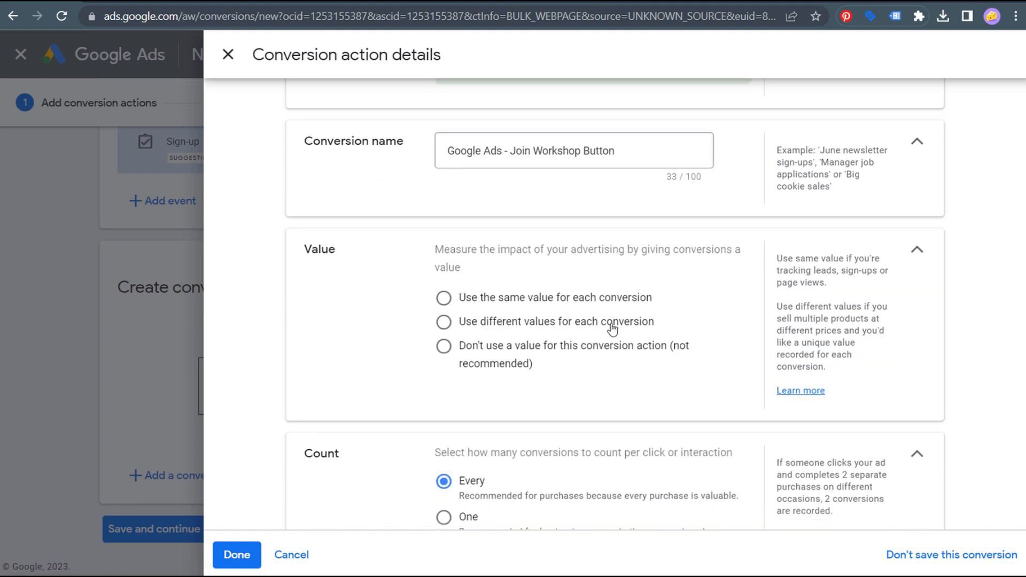
# - Choose 'Use the same value for each conversion' at 1 USD and set Count to One
pyautogui.click(444, 300)
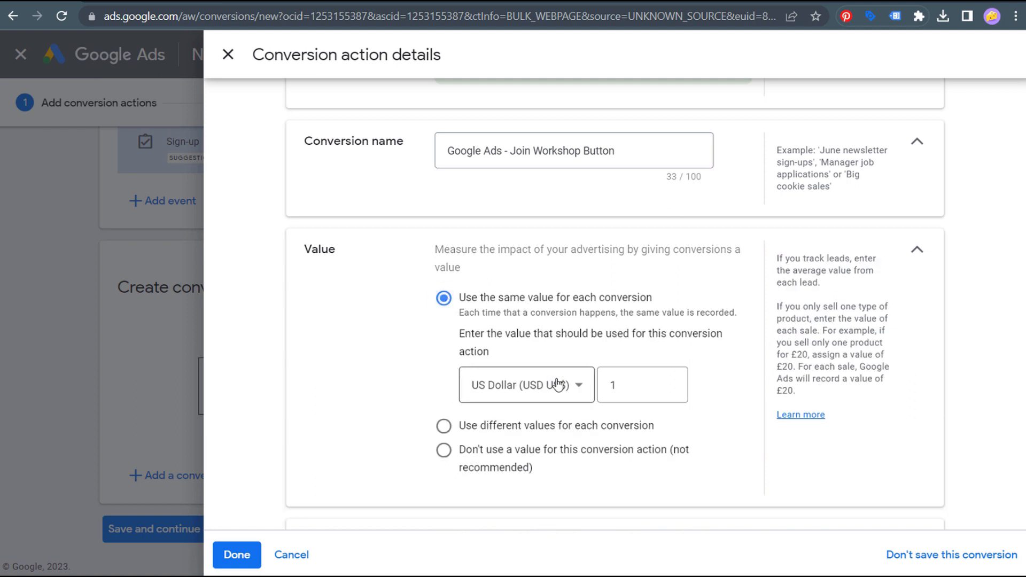
pyautogui.doubleClick(622, 384)
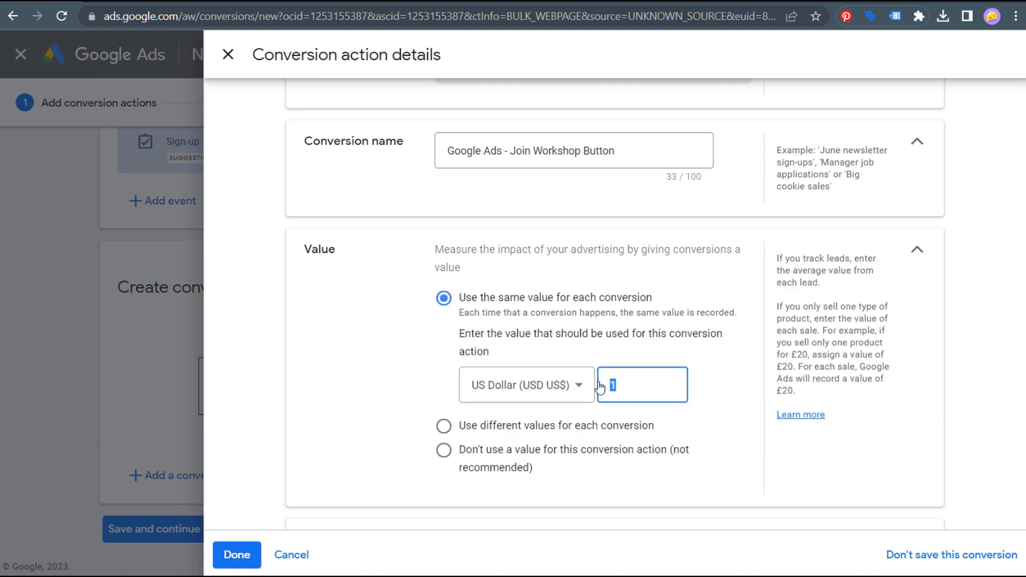
pyautogui.write('50')
pyautogui.doubleClick(628, 384)
pyautogui.write('1')
pyautogui.scroll(-4, 365, 316)
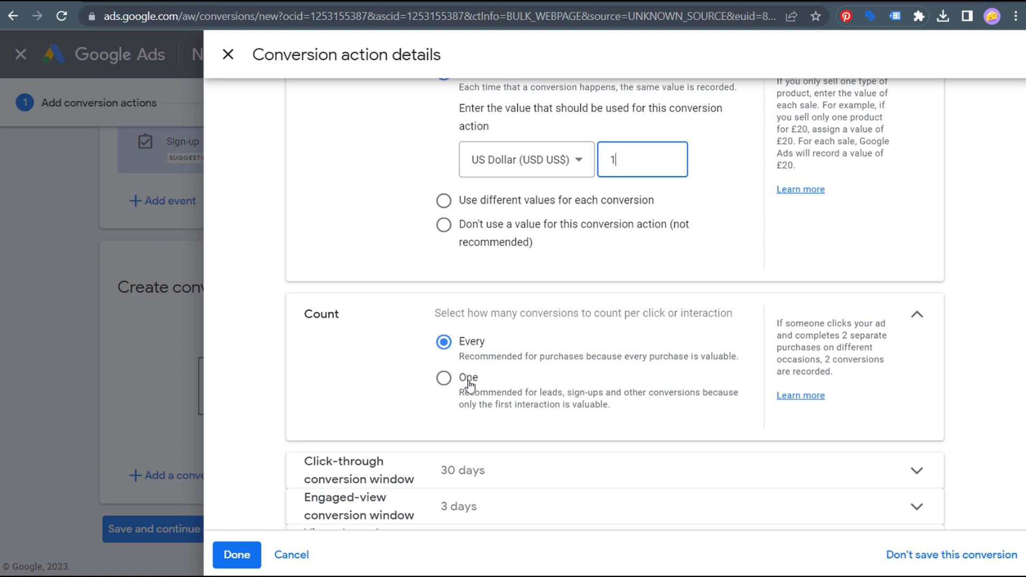
pyautogui.click(469, 380)
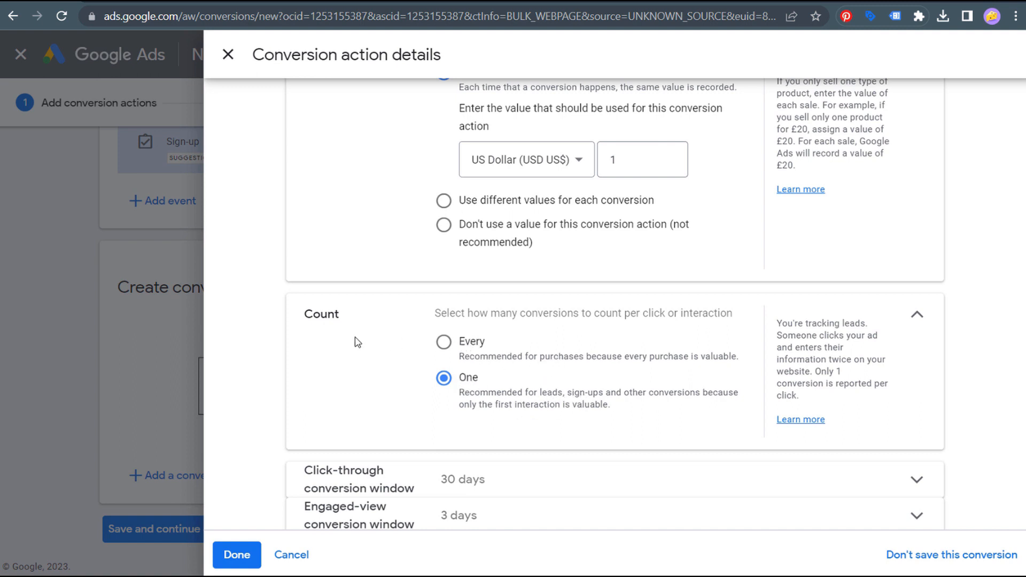
pyautogui.scroll(-2, 362, 343)
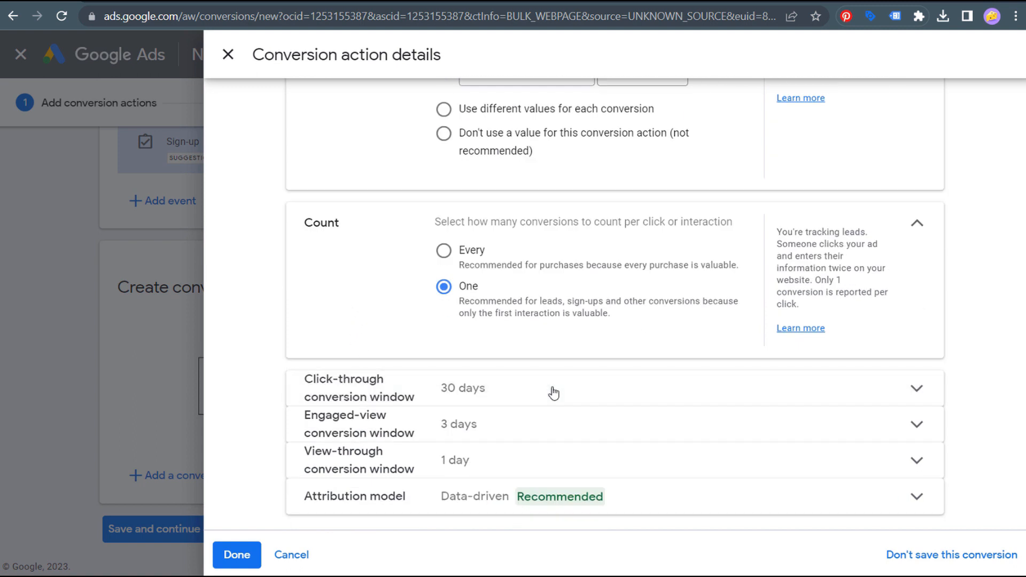
# - Set the click-through conversion window to 90 days and the engaged-view window to 30 days
pyautogui.click(554, 393)
pyautogui.click(504, 465)
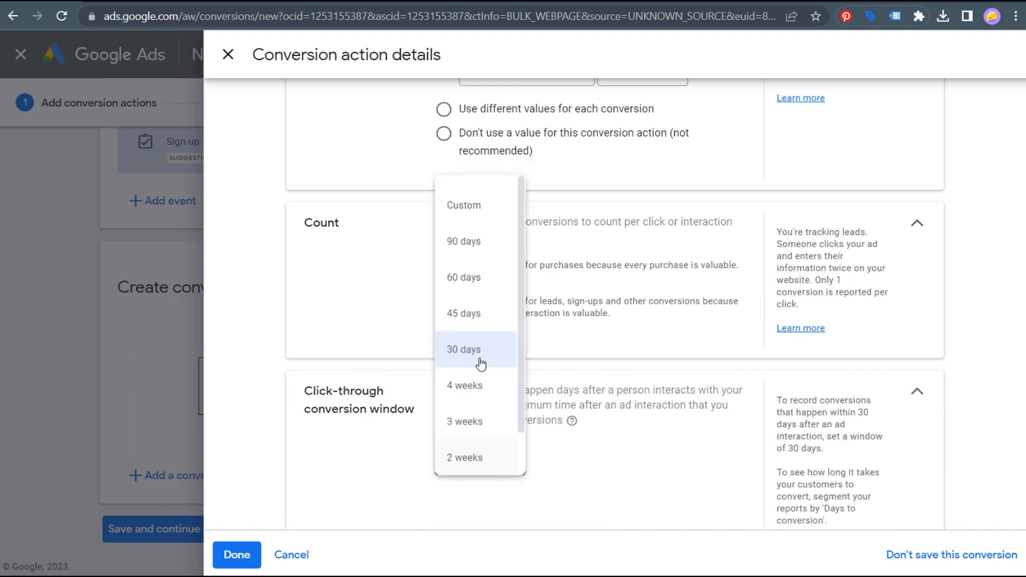
pyautogui.click(469, 244)
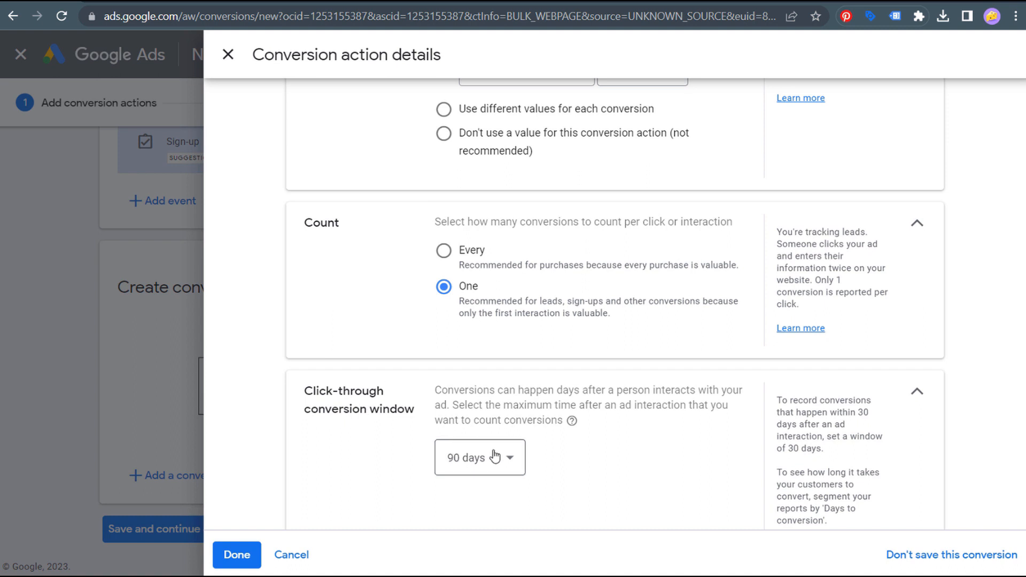
pyautogui.click(918, 393)
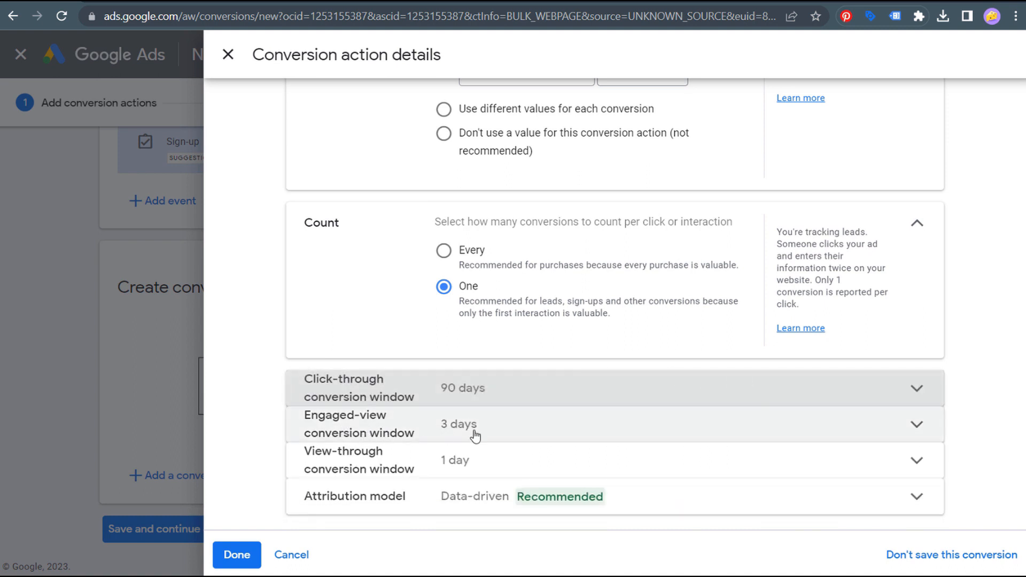
pyautogui.click(543, 437)
pyautogui.click(508, 479)
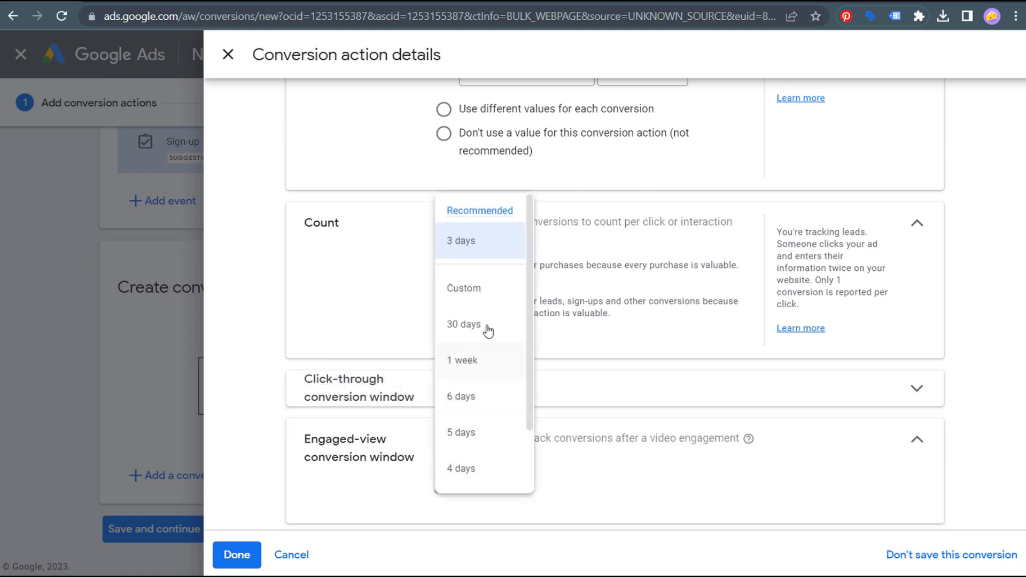
pyautogui.click(485, 324)
pyautogui.click(917, 440)
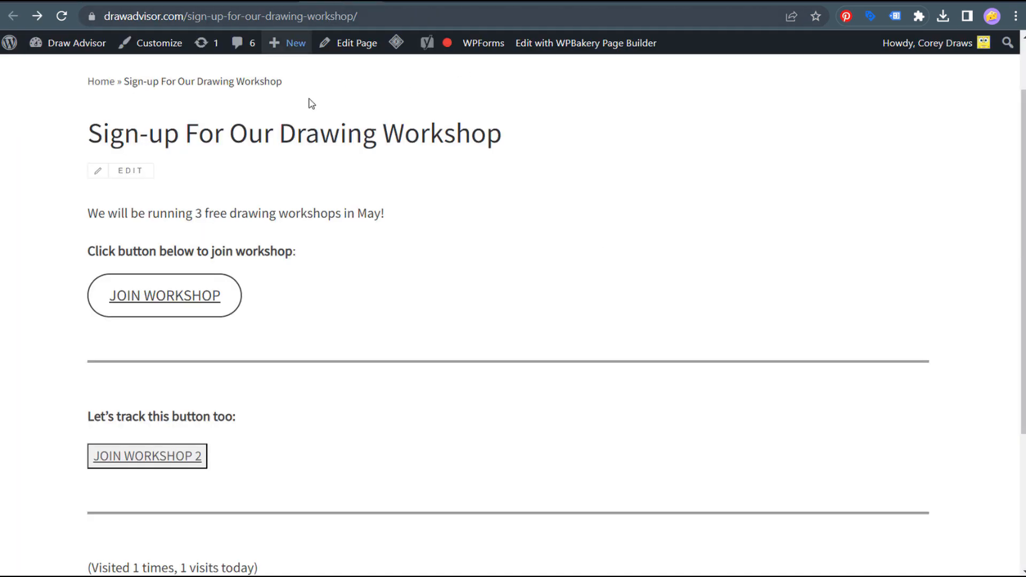
# - Set the view-through conversion window to 30 days
pyautogui.moveTo(193, 212); pyautogui.dragTo(320, 213)
pyautogui.click(372, 216)
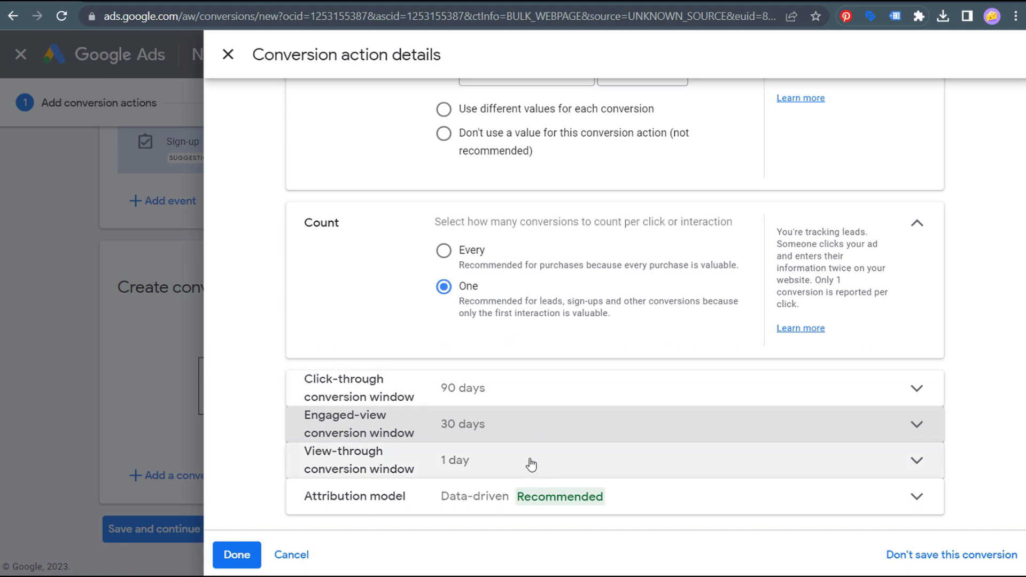
pyautogui.click(529, 463)
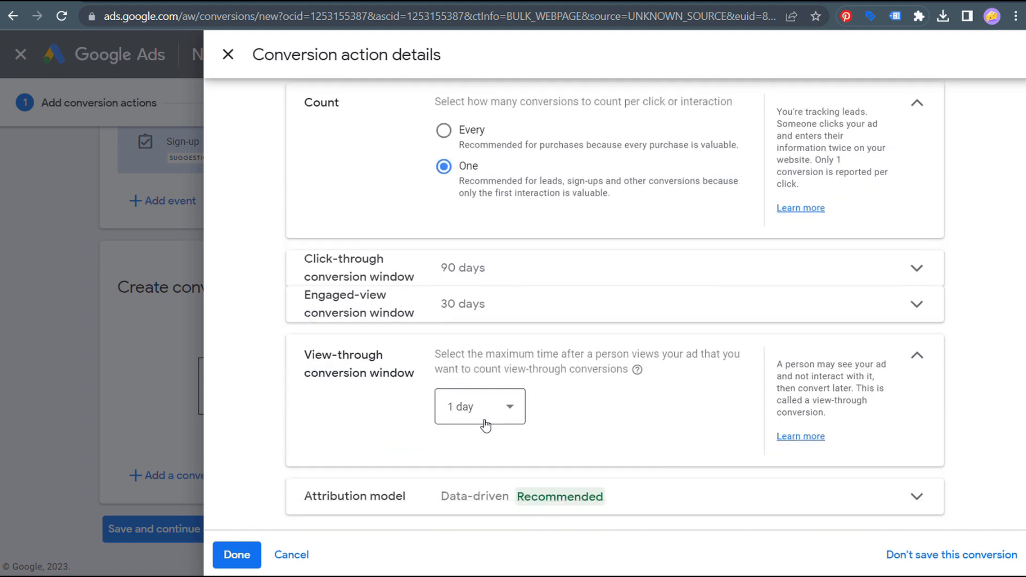
pyautogui.click(485, 426)
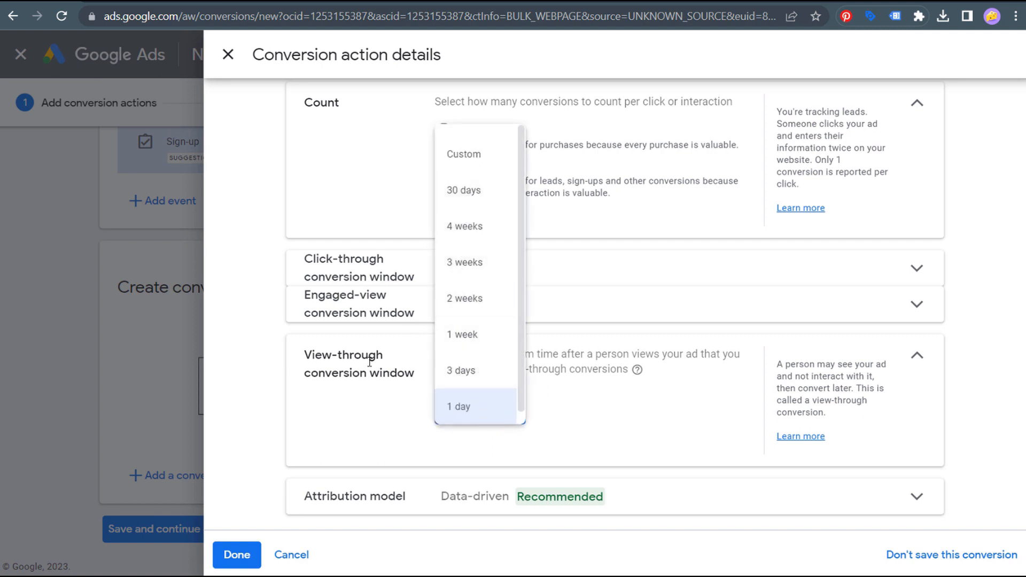
pyautogui.click(464, 190)
pyautogui.click(924, 355)
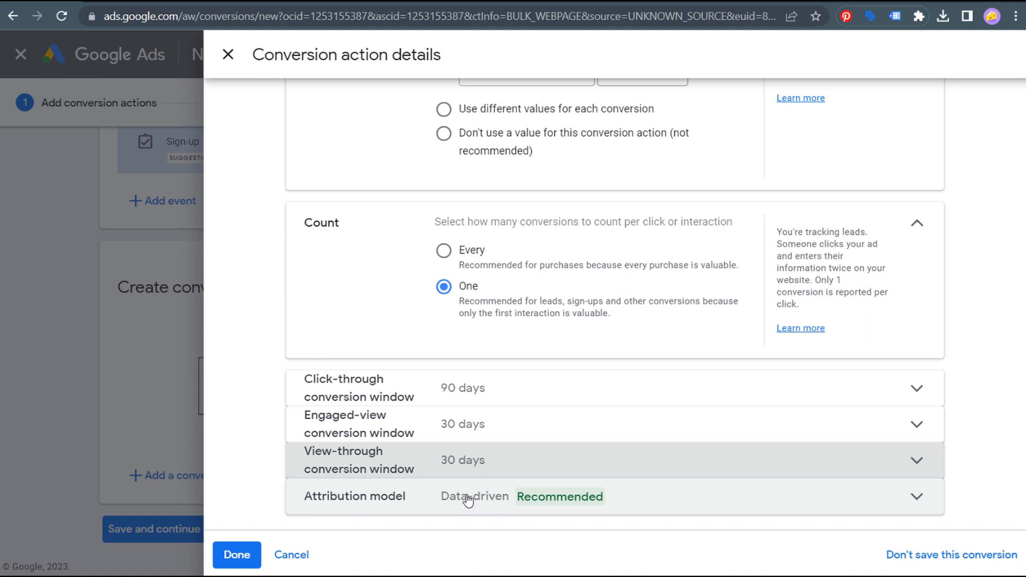
# - Keep Data-driven as the attribution model and finish the conversion action details
pyautogui.click(508, 500)
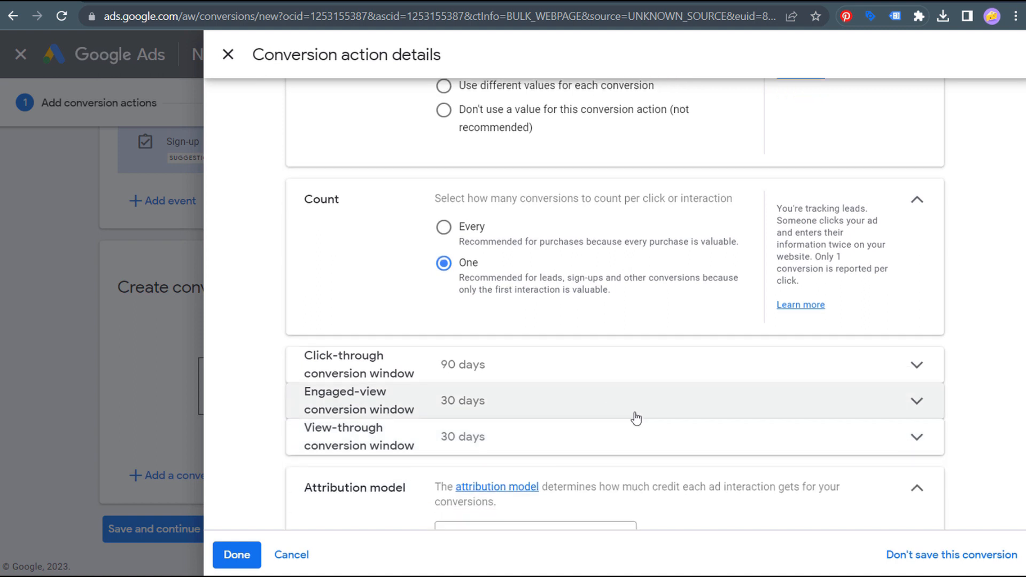
pyautogui.click(613, 477)
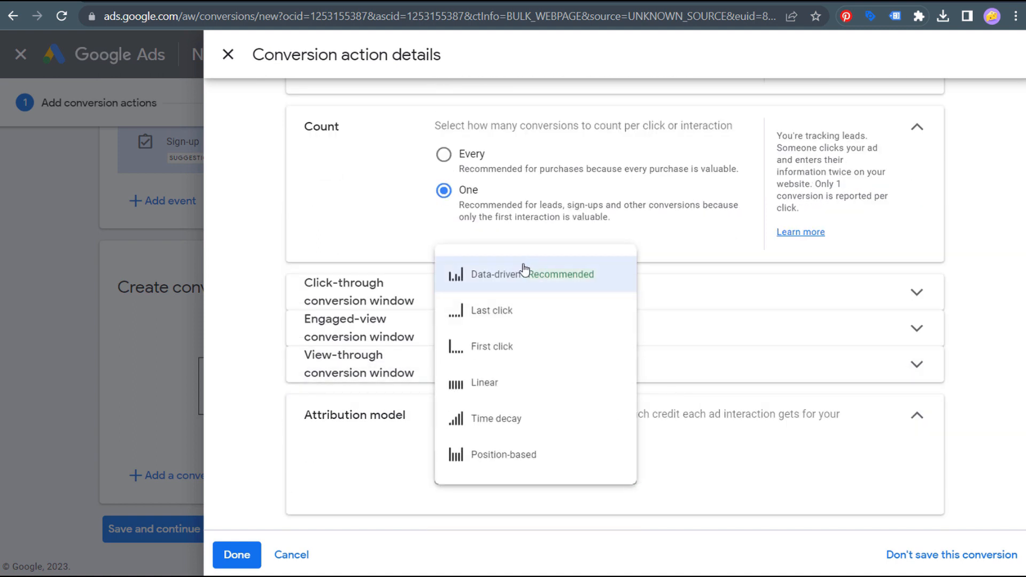
pyautogui.moveTo(531, 273)
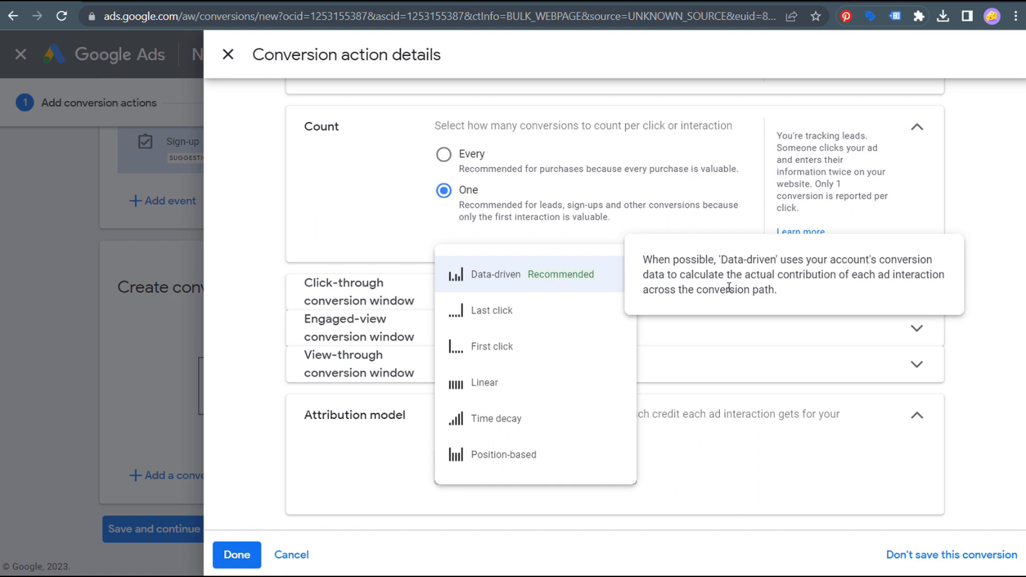
pyautogui.click(561, 278)
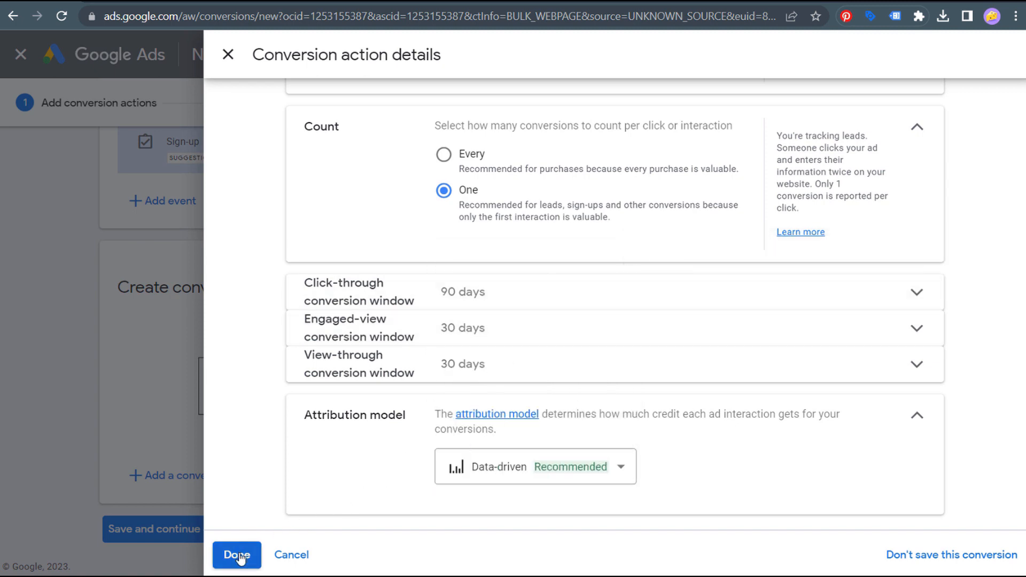
pyautogui.click(237, 554)
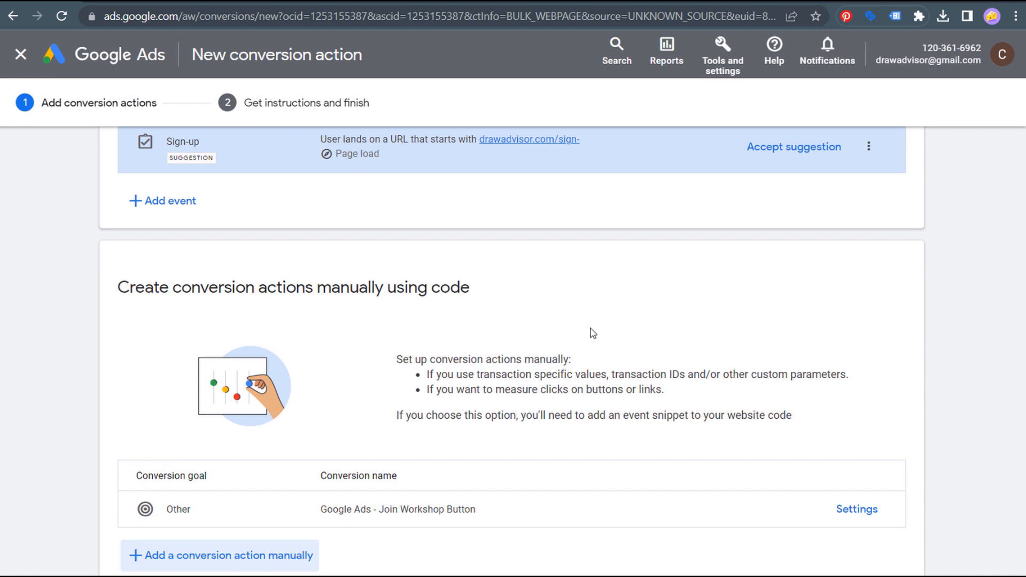
# - Save the Join Workshop Button conversion action and continue to tag setup
pyautogui.scroll(-2, 594, 329)
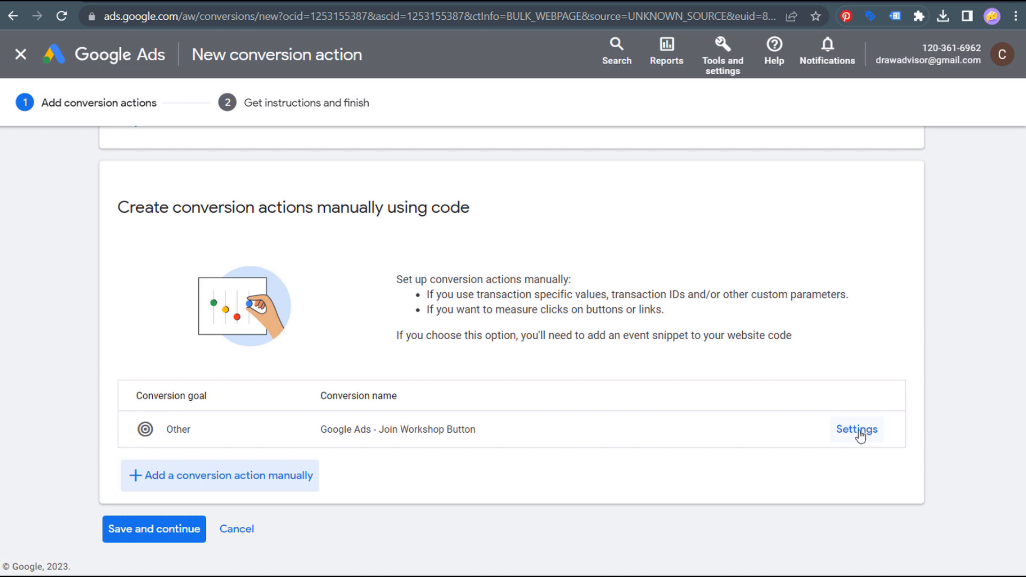
pyautogui.click(165, 532)
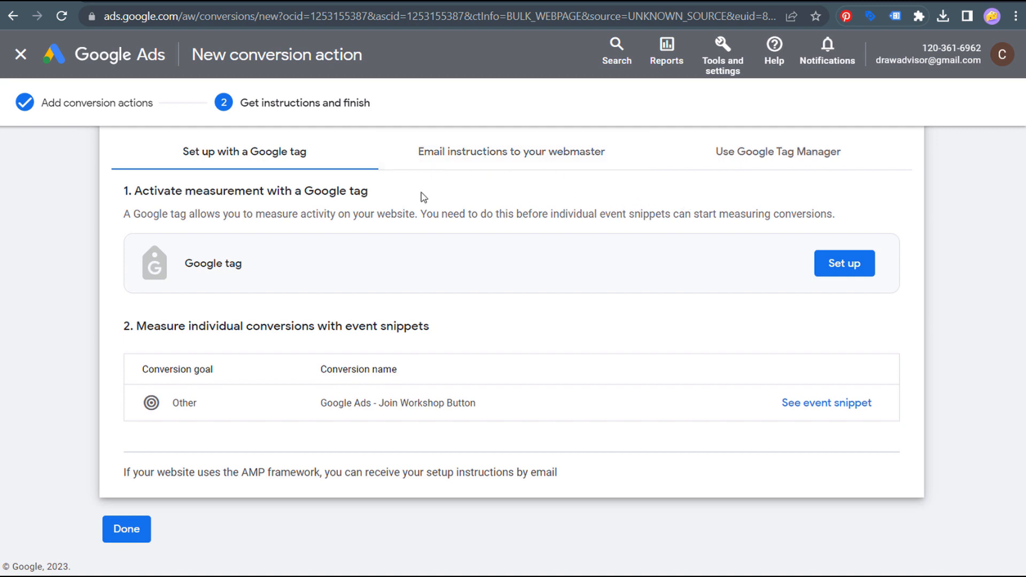
pyautogui.moveTo(149, 193); pyautogui.dragTo(300, 190)
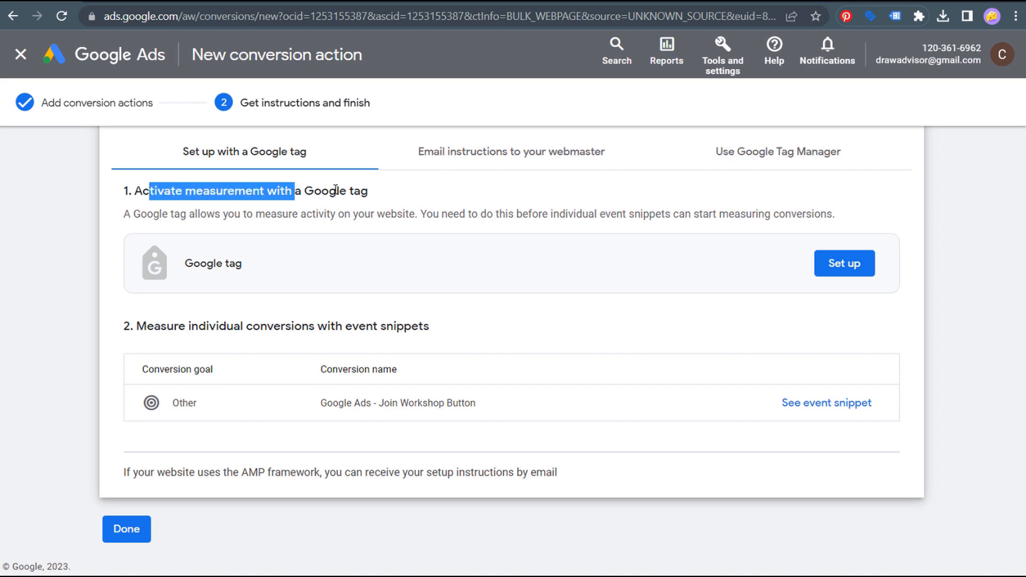
pyautogui.click(329, 186)
# - Copy the Google tag install code and go to the Head, Footer and Post Injections page
pyautogui.click(827, 267)
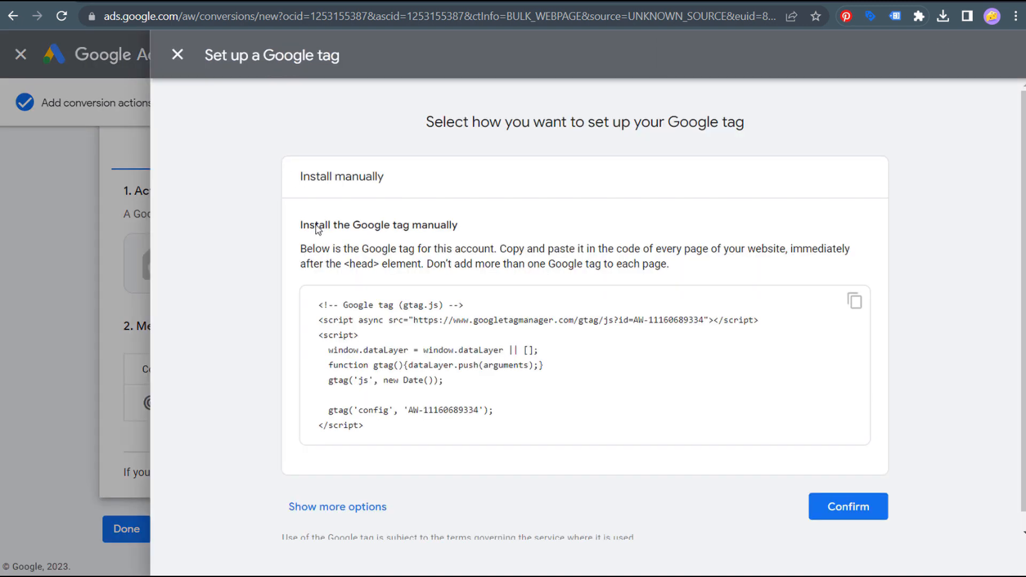
pyautogui.click(854, 301)
pyautogui.click(174, 3)
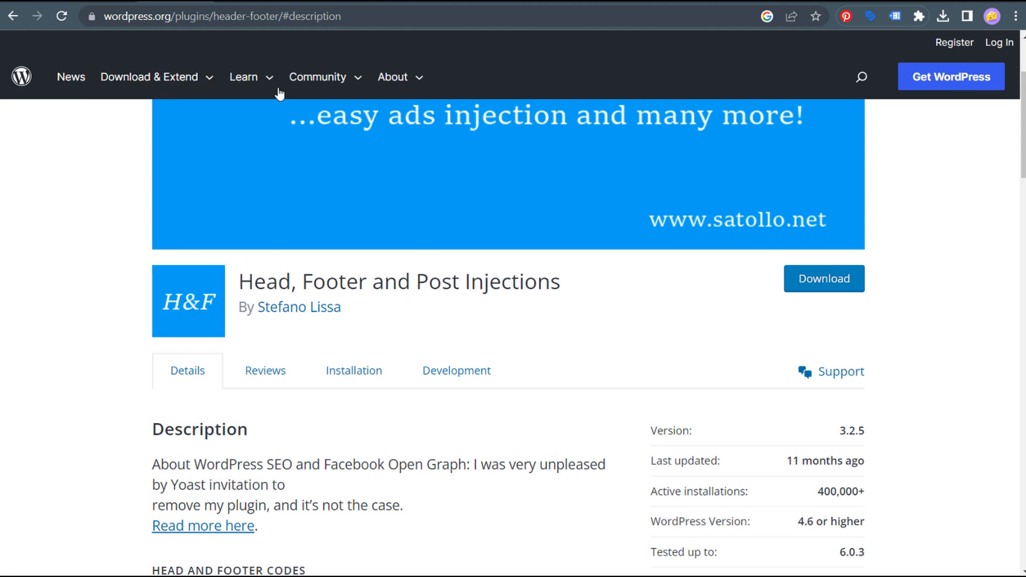
# - Go to the DrawAdvisor WordPress admin and open Settings > Header and Footer
pyautogui.click(239, 2)
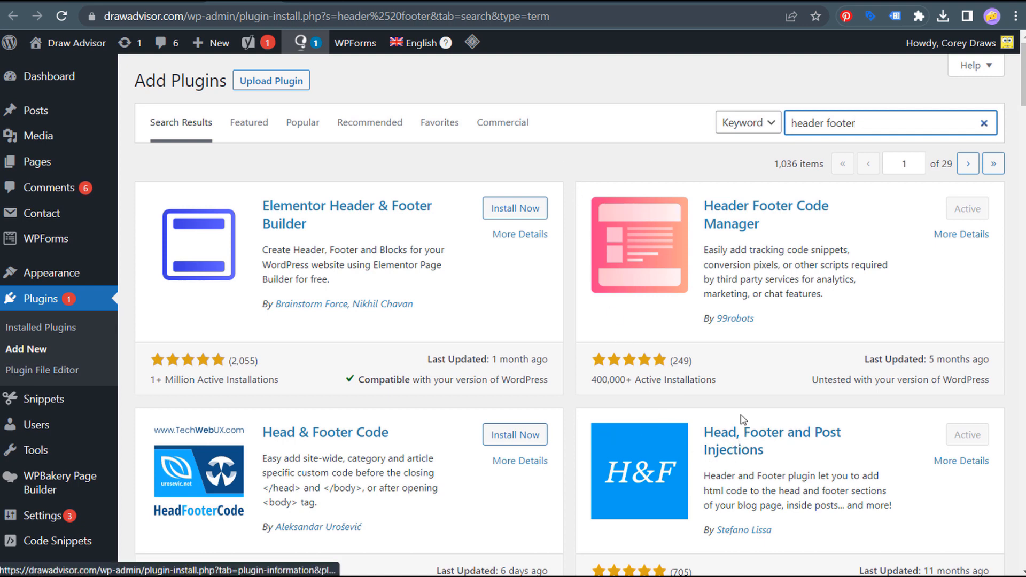
pyautogui.scroll(-1, 321, 368)
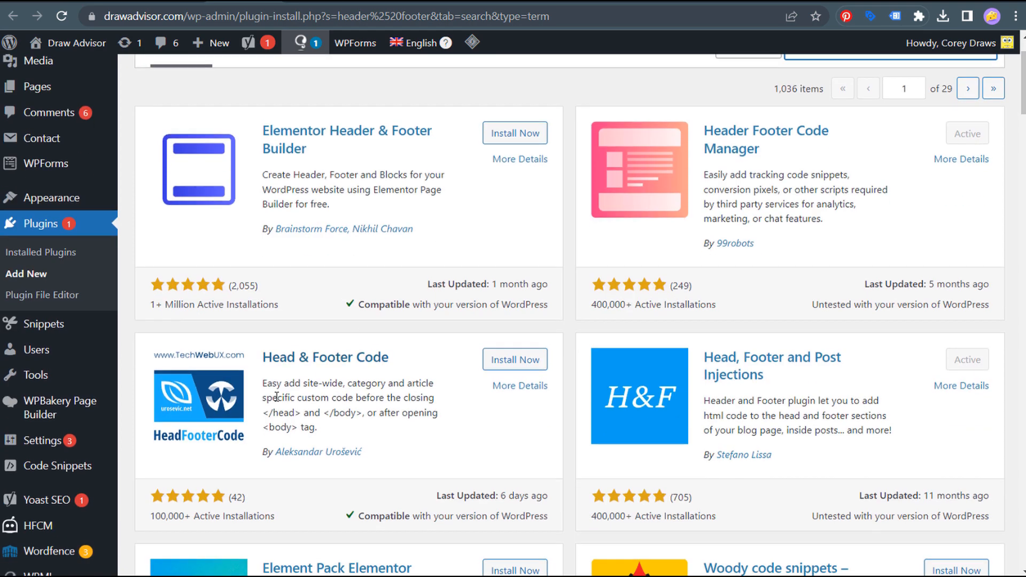
pyautogui.moveTo(46, 442)
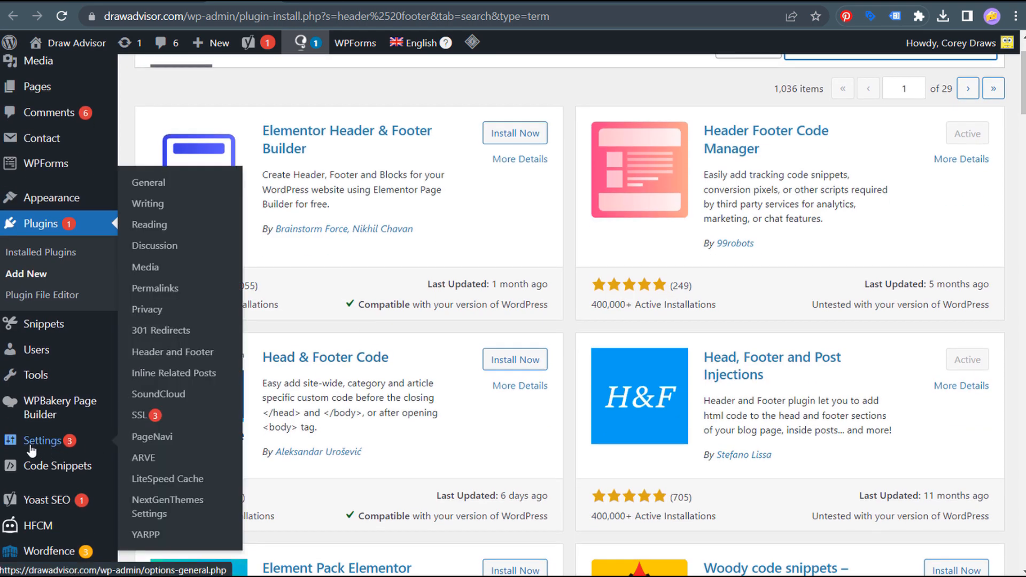
pyautogui.click(170, 354)
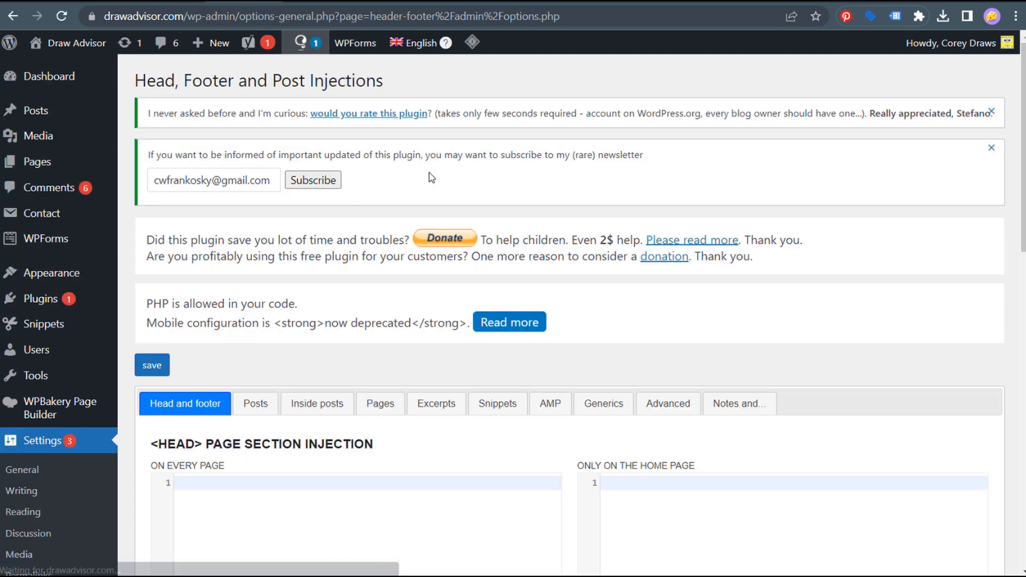
# - Paste the Google tag code into the every-page head box and save the settings
pyautogui.scroll(-3, 552, 162)
pyautogui.scroll(-2, 552, 162)
pyautogui.click(278, 278)
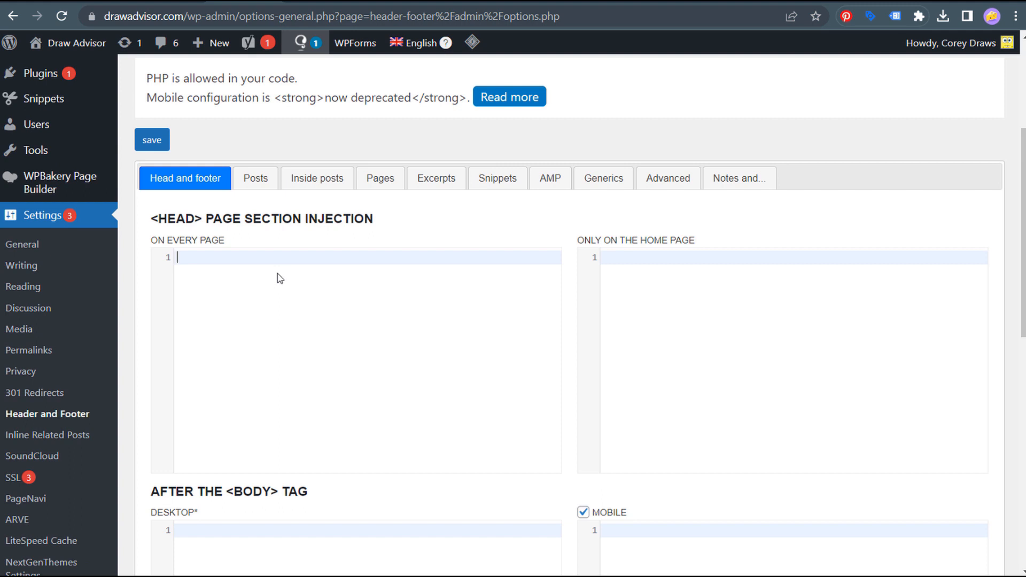
pyautogui.hotkey('ctrl', 'v')
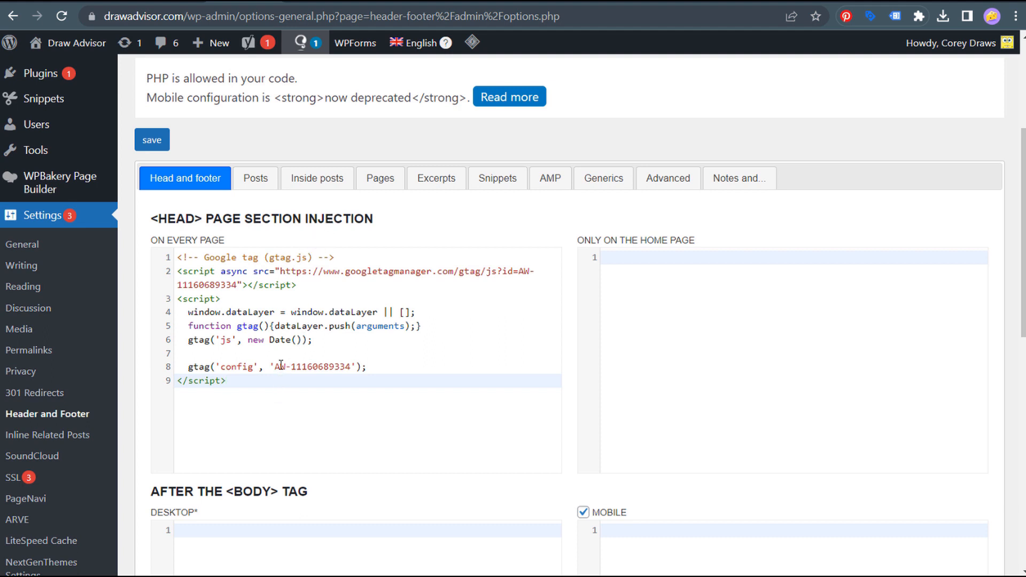
pyautogui.scroll(-10, 481, 359)
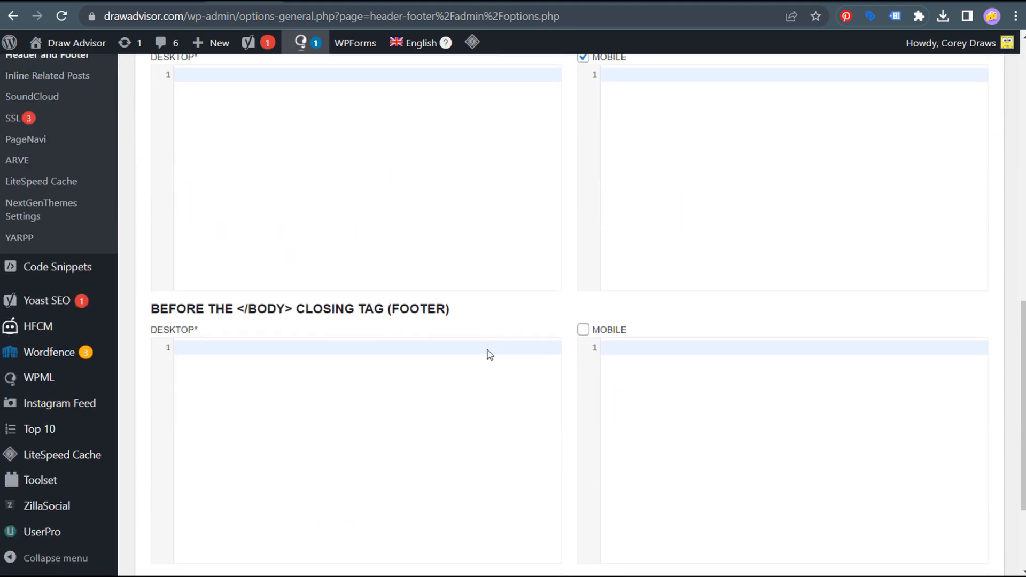
pyautogui.click(152, 502)
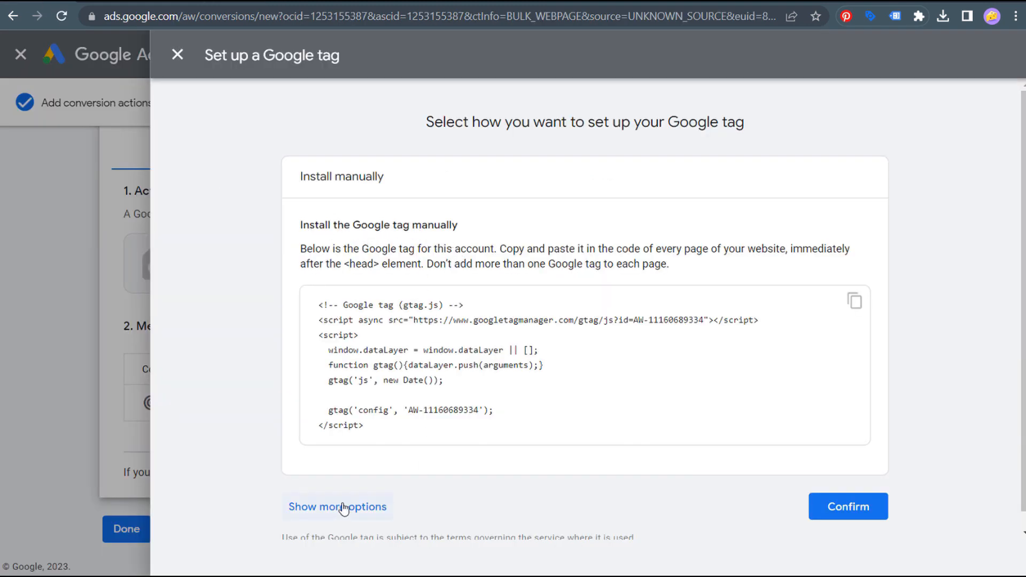
# - Look at the CMS installation option for the Google tag, then back out of it
pyautogui.scroll(-1, 379, 471)
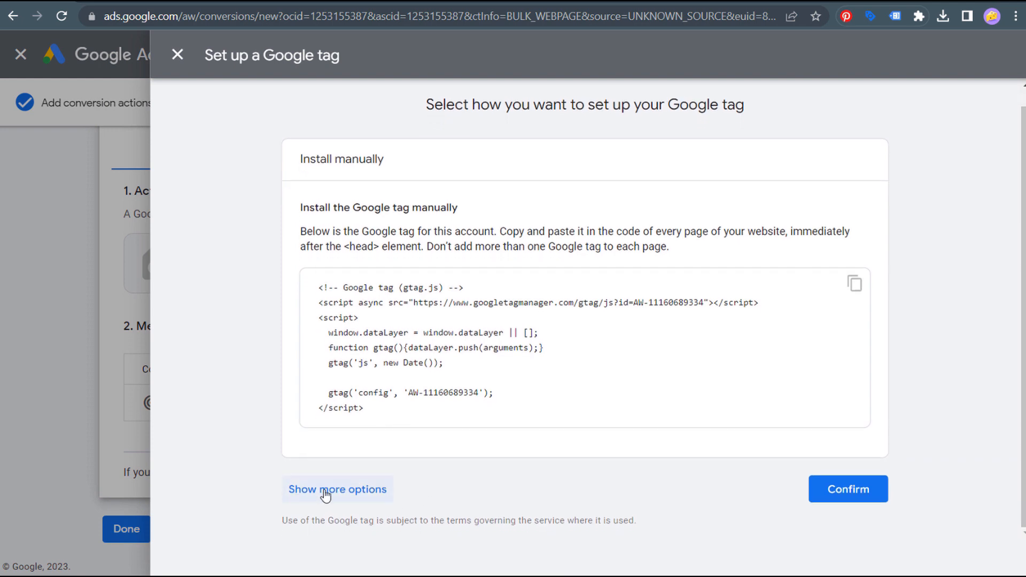
pyautogui.click(315, 489)
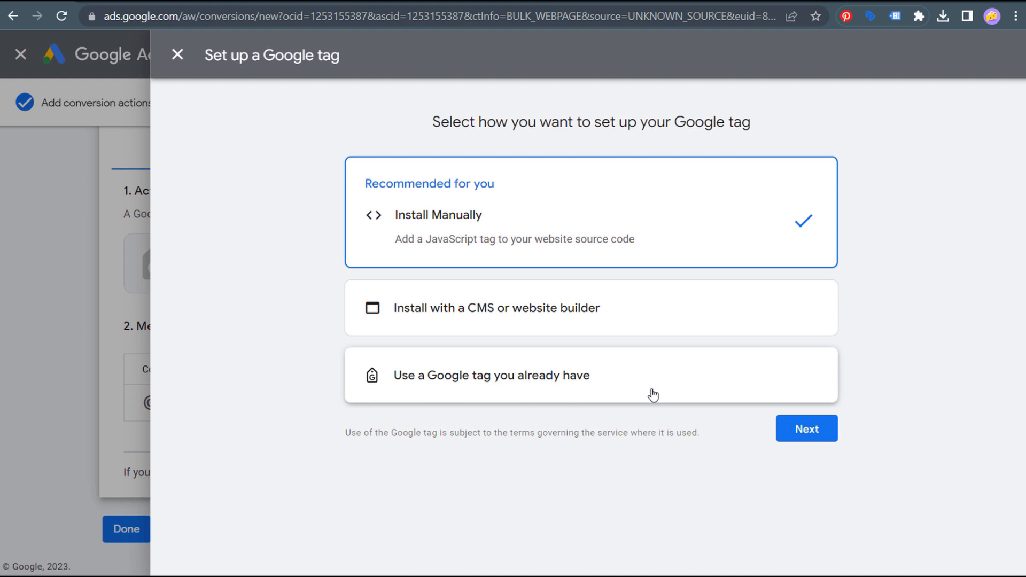
pyautogui.click(474, 312)
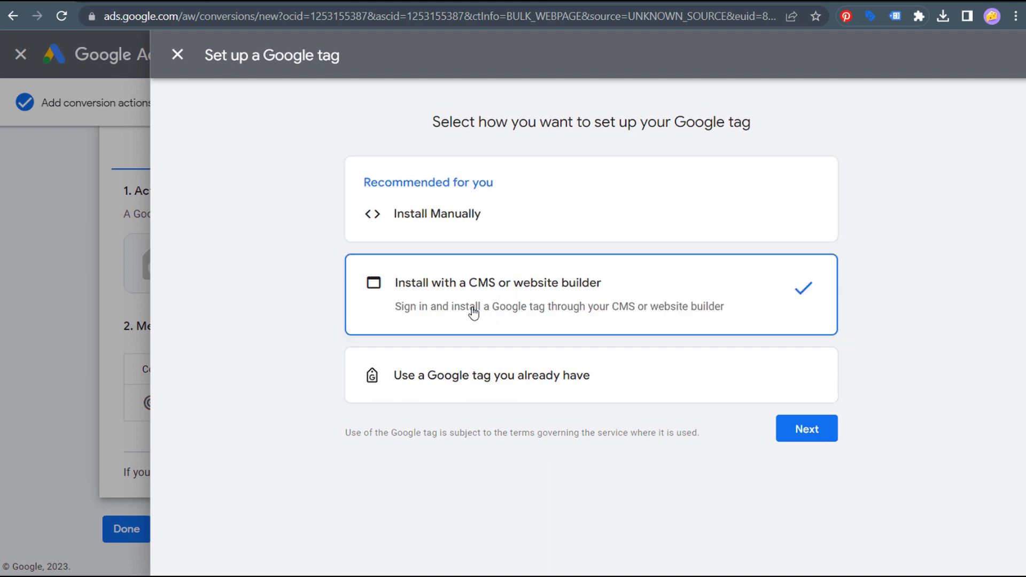
pyautogui.click(800, 434)
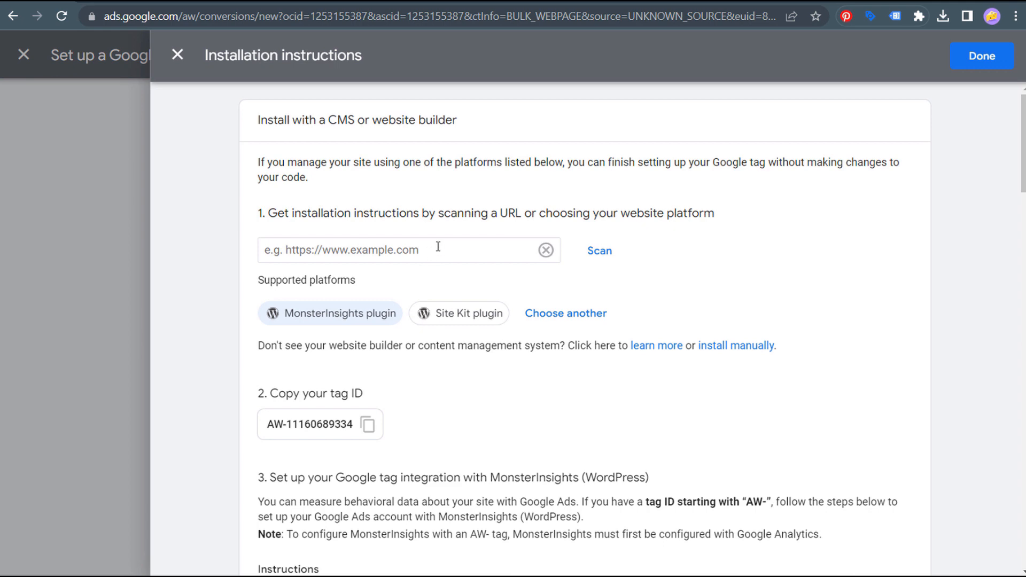
pyautogui.click(180, 55)
# - Choose manual installation and confirm the Google tag is installed on the website
pyautogui.click(584, 207)
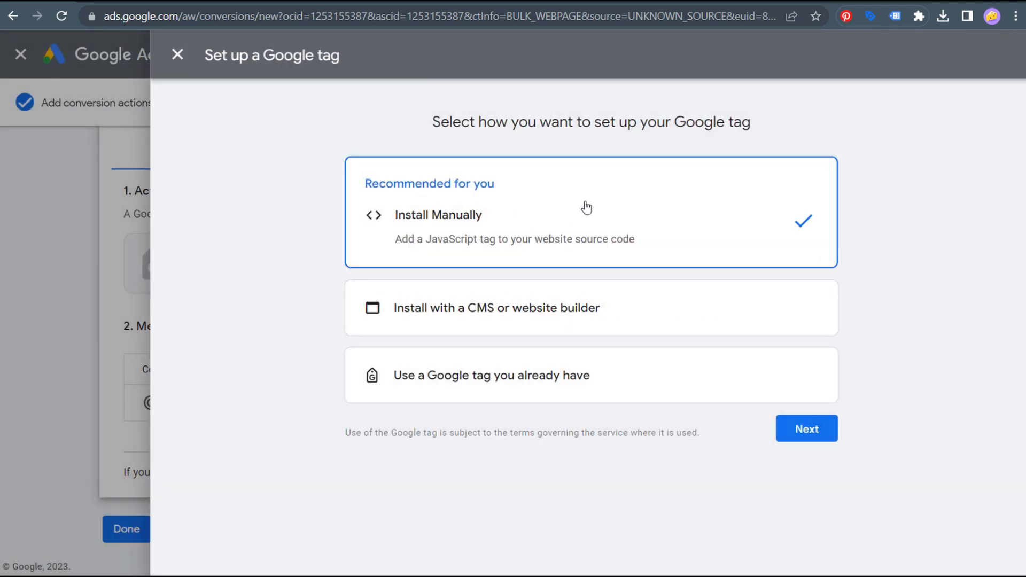
pyautogui.click(800, 433)
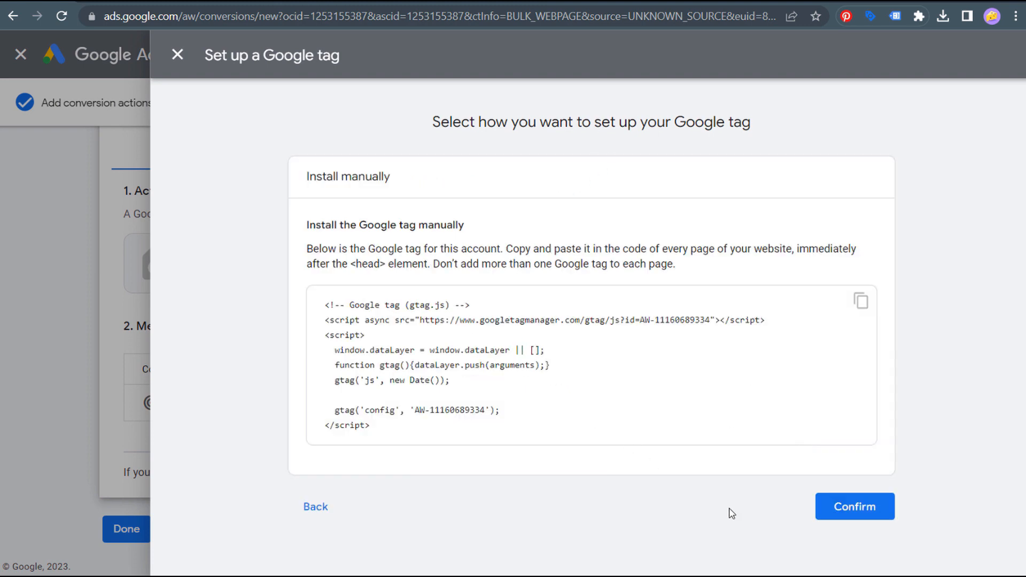
pyautogui.click(867, 510)
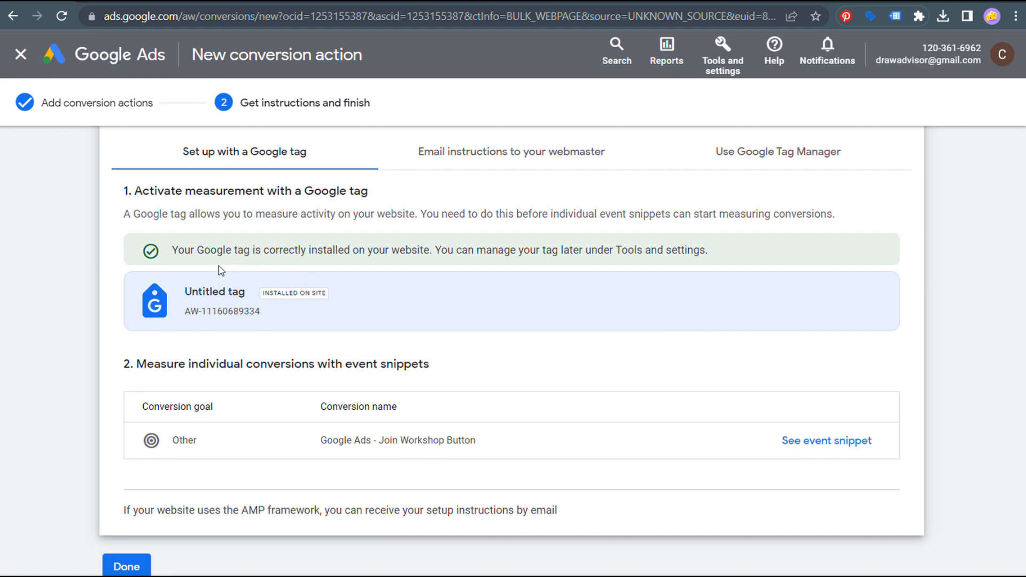
pyautogui.moveTo(170, 253); pyautogui.dragTo(763, 254)
pyautogui.click(774, 251)
pyautogui.moveTo(136, 364); pyautogui.dragTo(476, 367)
pyautogui.click(480, 367)
# - Switch the Join Workshop Button event snippet to Click tracking and copy it
pyautogui.click(828, 444)
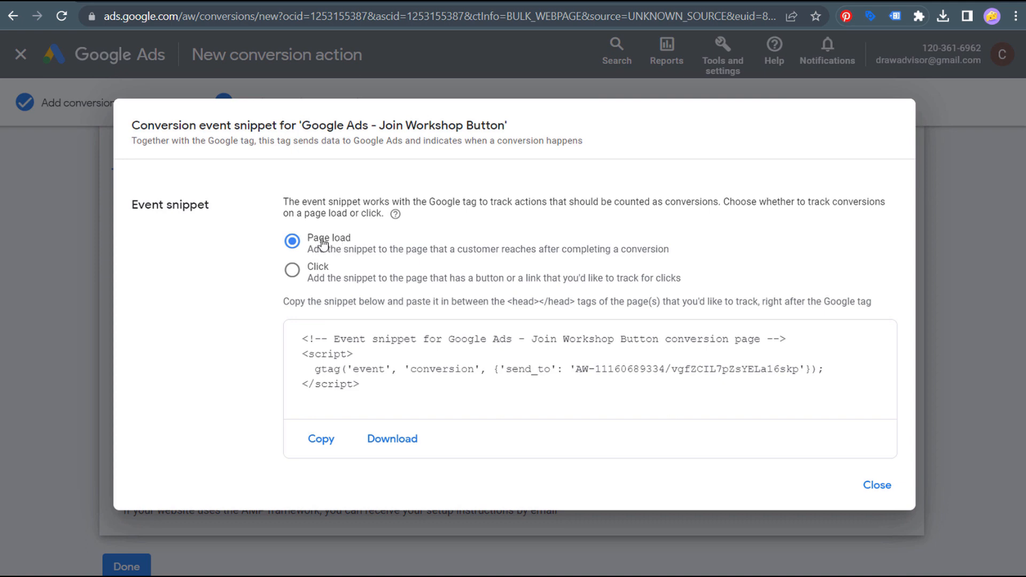
pyautogui.click(292, 274)
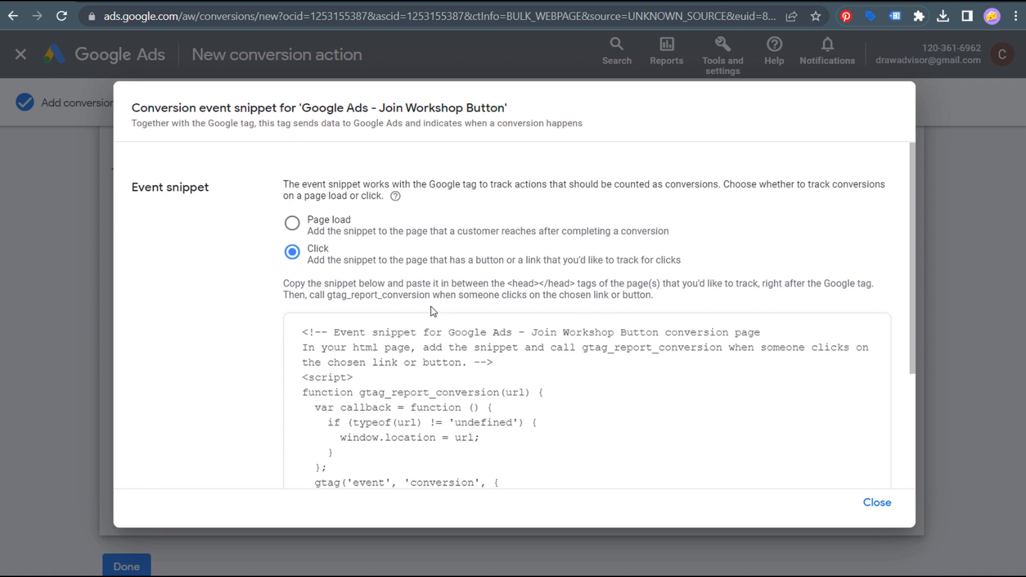
pyautogui.scroll(-3, 426, 311)
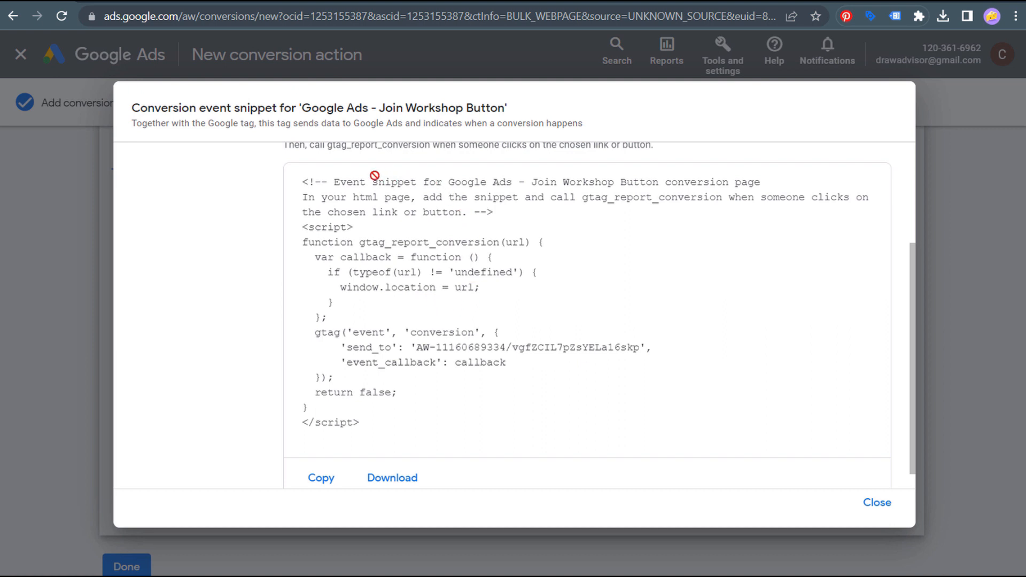
pyautogui.click(309, 488)
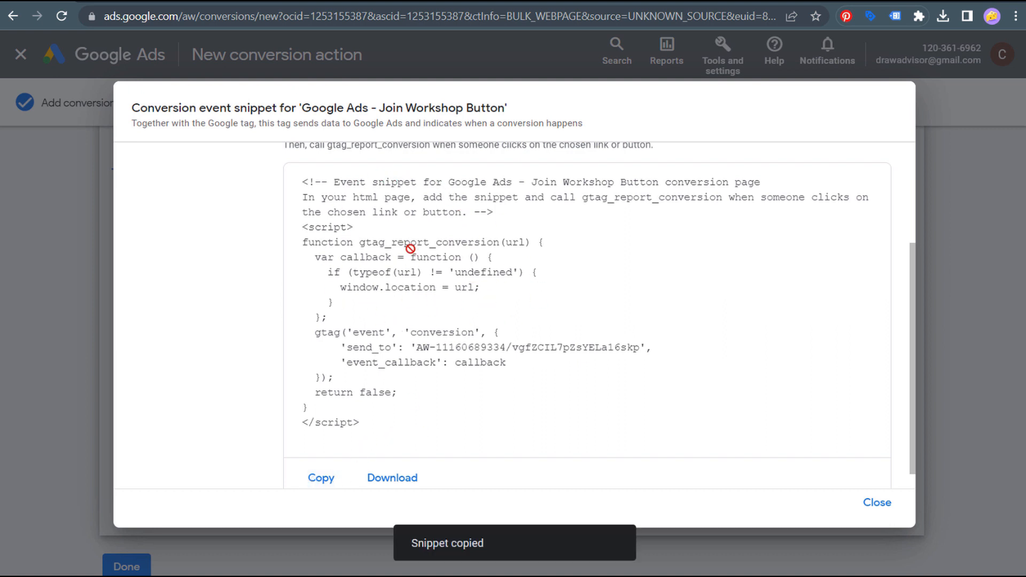
pyautogui.click(262, 1)
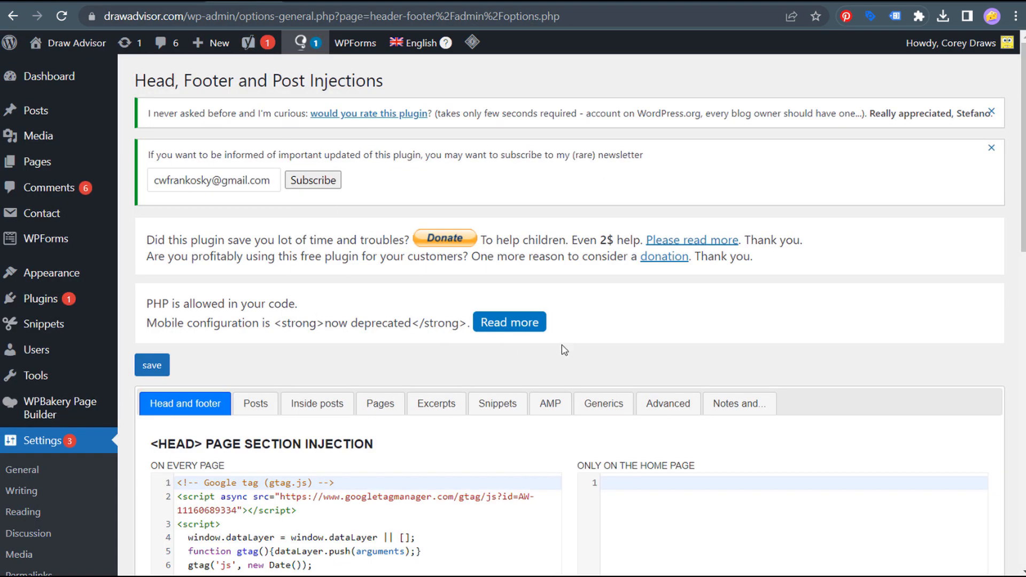
# - Paste the click event snippet on a new line below the Google tag and save
pyautogui.scroll(-3, 526, 352)
pyautogui.moveTo(271, 336); pyautogui.dragTo(346, 463)
pyautogui.click(346, 463)
pyautogui.moveTo(160, 296); pyautogui.dragTo(420, 294)
pyautogui.click(422, 313)
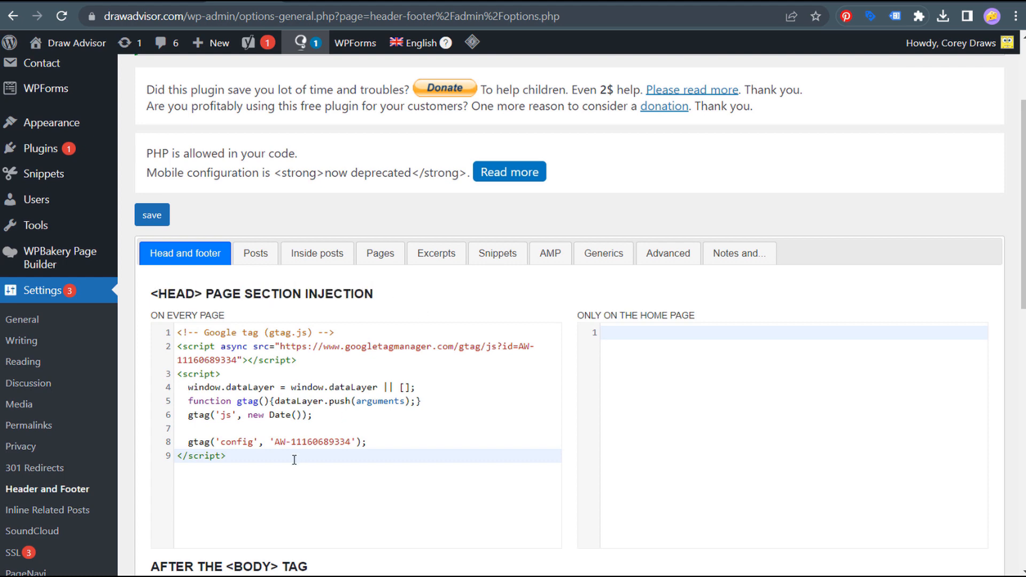
pyautogui.press('Return')
pyautogui.hotkey('ctrl', 'v')
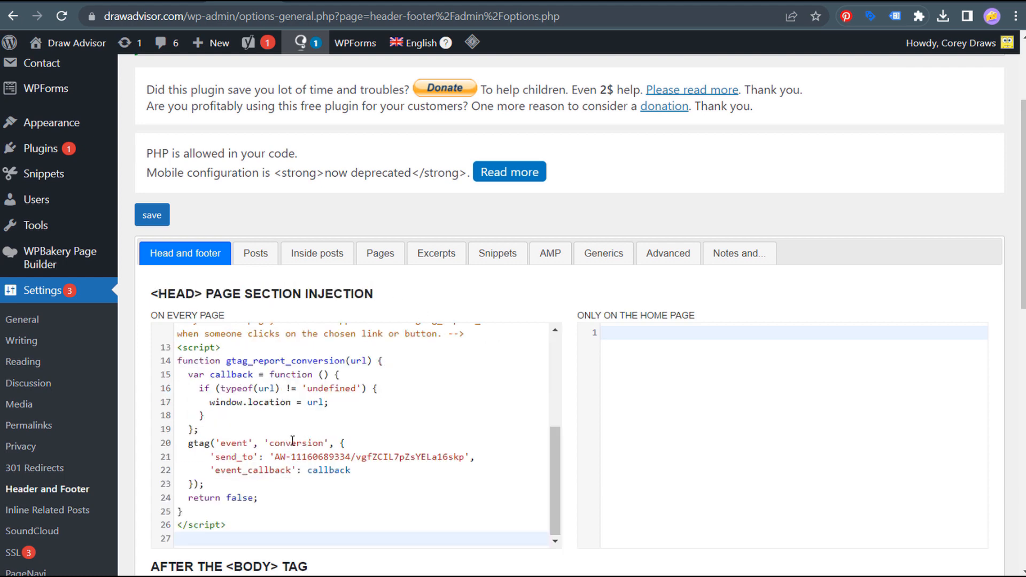
pyautogui.scroll(-3, 572, 350)
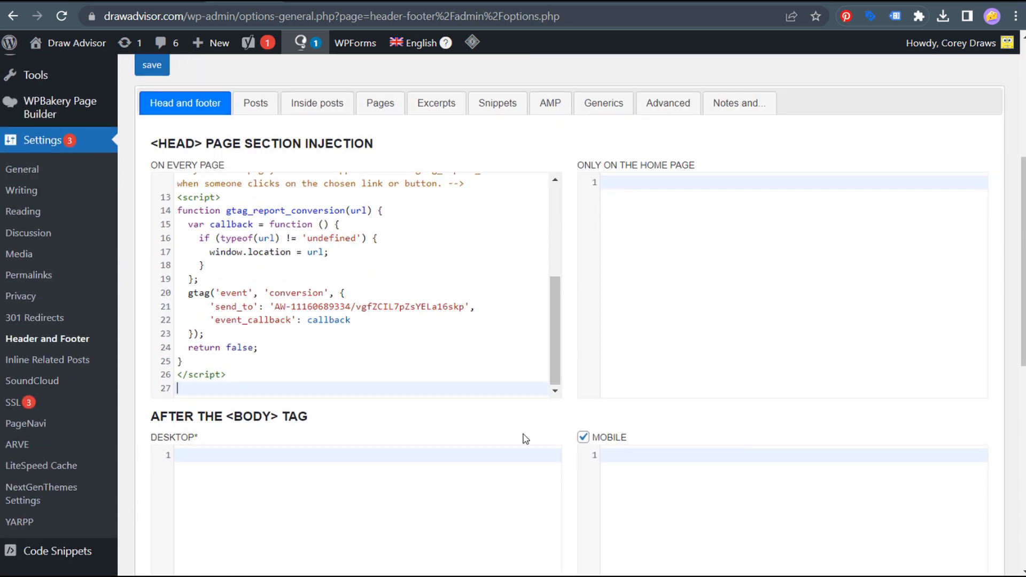
pyautogui.scroll(-10, 540, 434)
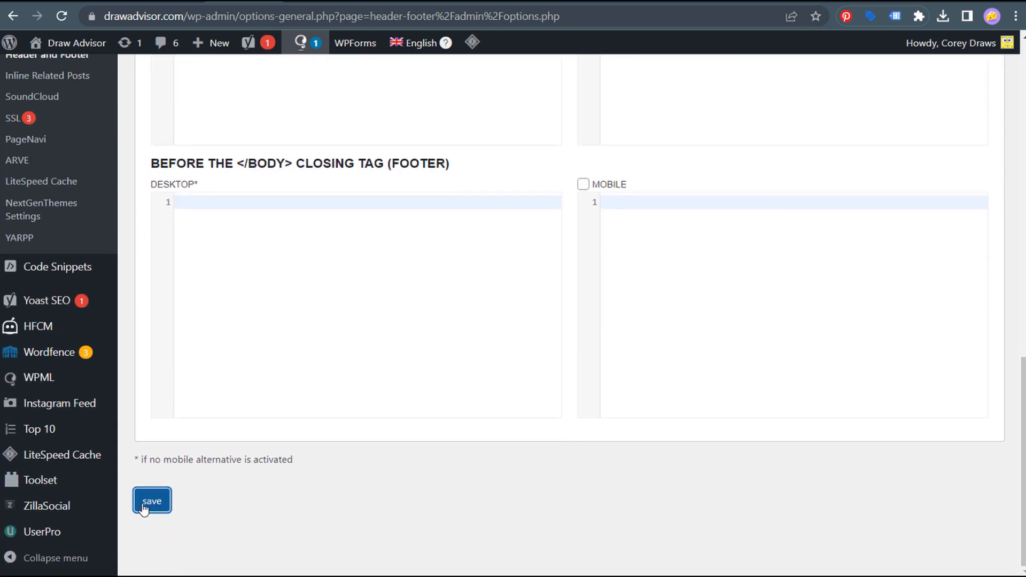
pyautogui.click(143, 504)
pyautogui.hotkey('ctrl', 'Tab')
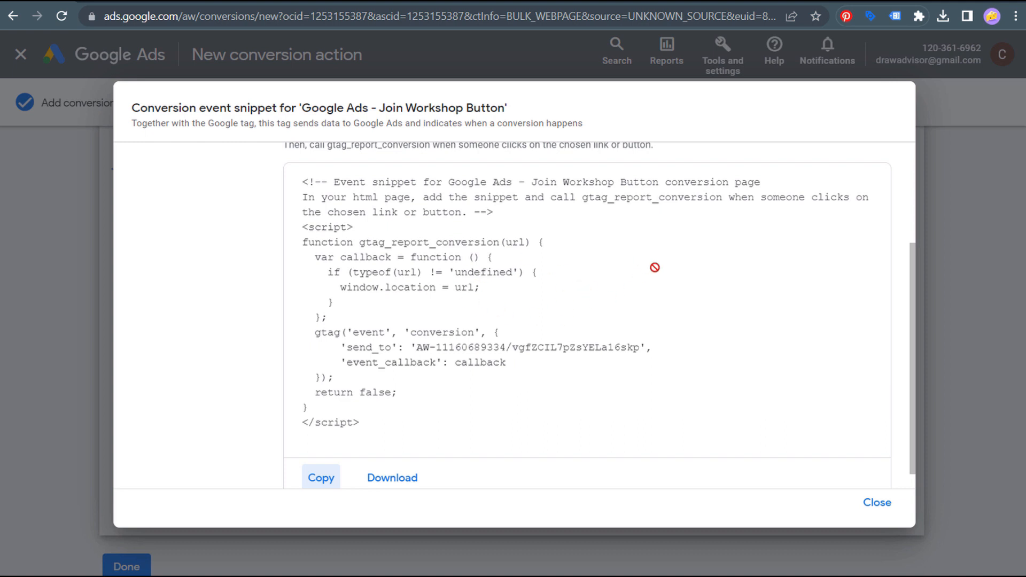
# - Read the instruction to call gtag_report_conversion when the chosen button is clicked
pyautogui.scroll(2, 638, 268)
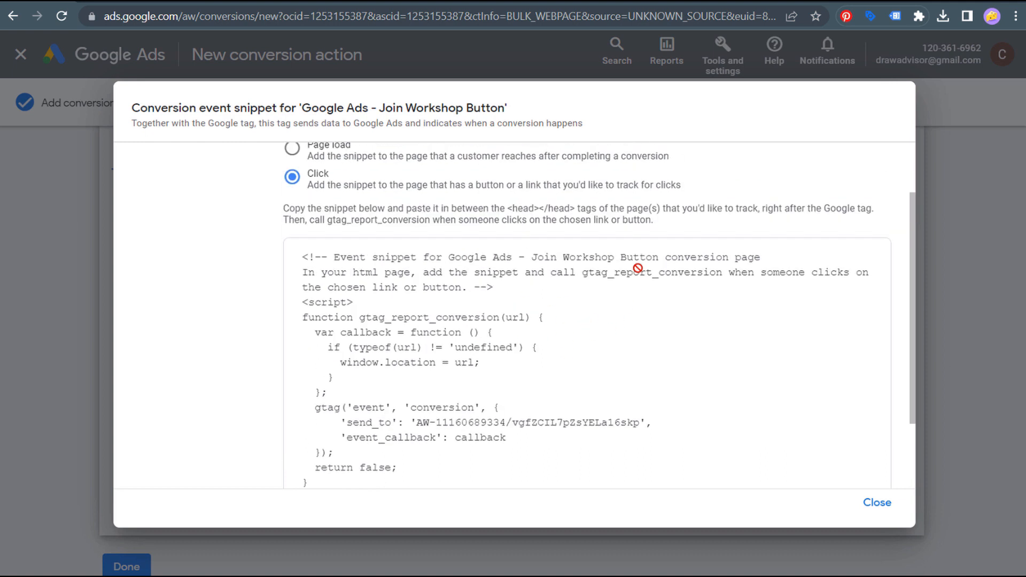
pyautogui.moveTo(284, 209); pyautogui.dragTo(875, 207)
pyautogui.click(508, 203)
pyautogui.moveTo(324, 219); pyautogui.dragTo(684, 226)
pyautogui.click(684, 225)
pyautogui.moveTo(327, 220); pyautogui.dragTo(429, 219)
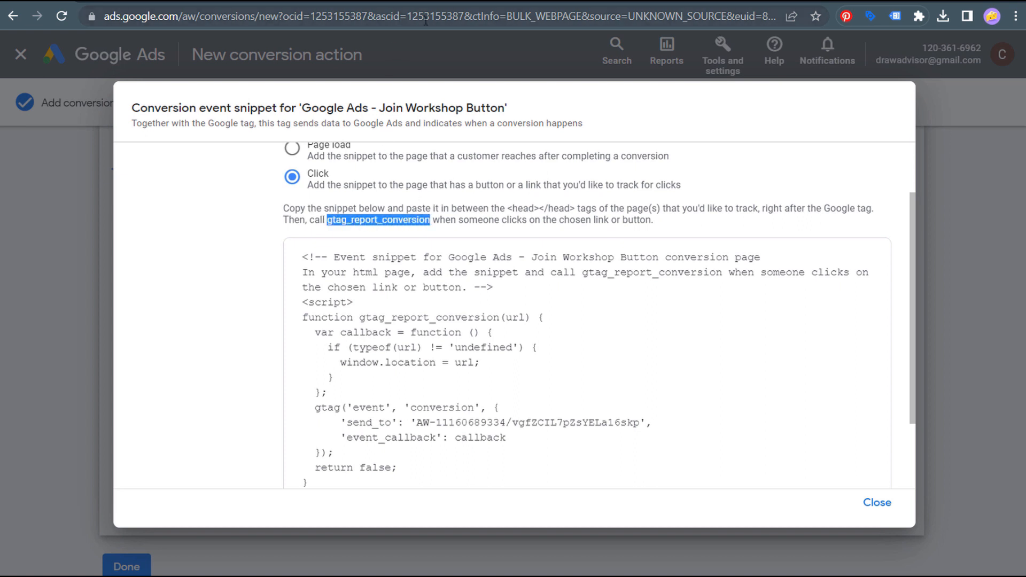
pyautogui.click(446, 3)
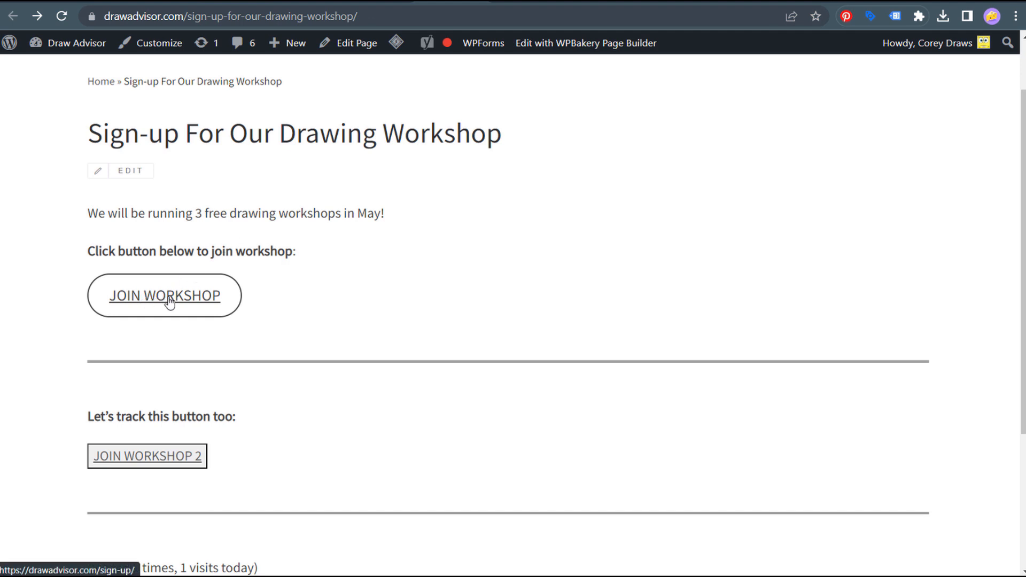
# - Open the sign-up page in the block editor and switch to the Code editor
pyautogui.click(359, 36)
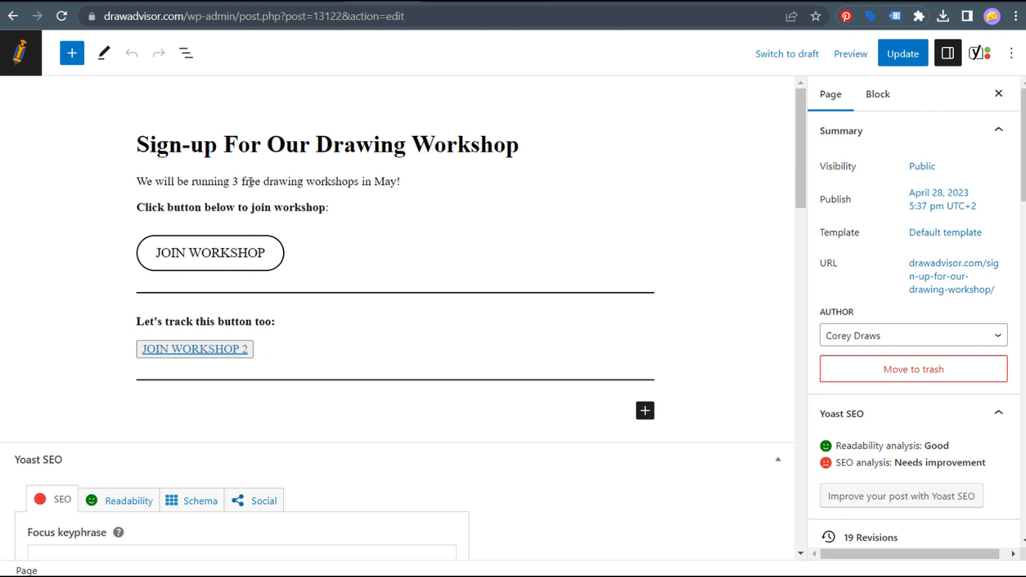
pyautogui.click(1011, 53)
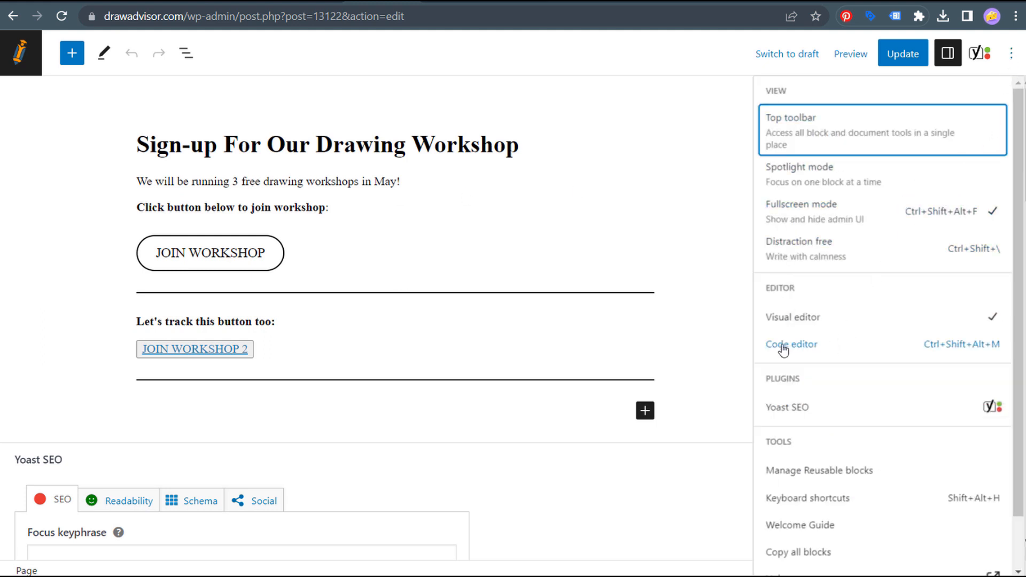
pyautogui.click(865, 350)
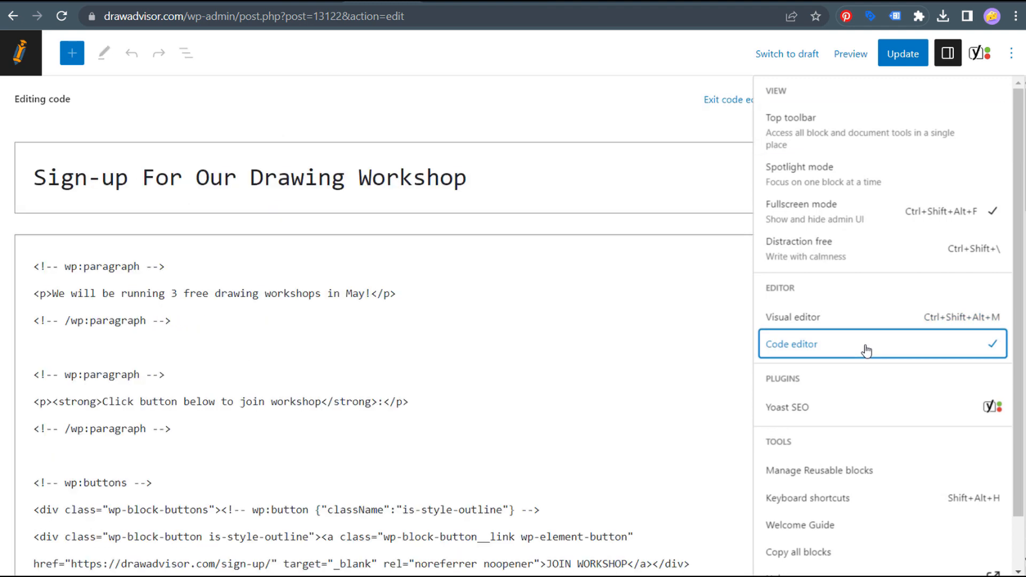
pyautogui.click(416, 344)
# - Review the JOIN WORKSHOP link tags and button attributes in the page code
pyautogui.scroll(-4, 544, 336)
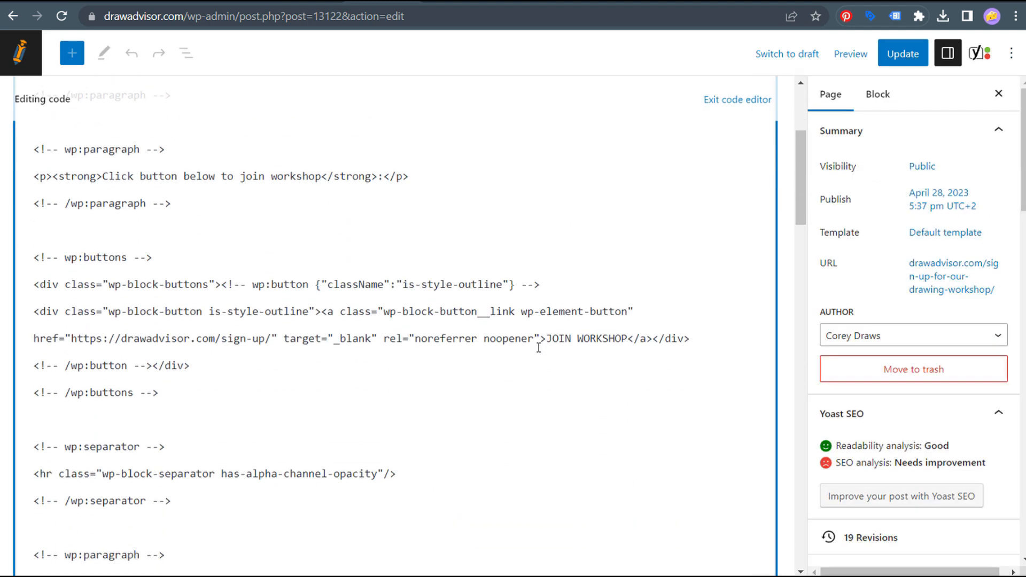
pyautogui.moveTo(545, 339); pyautogui.dragTo(627, 341)
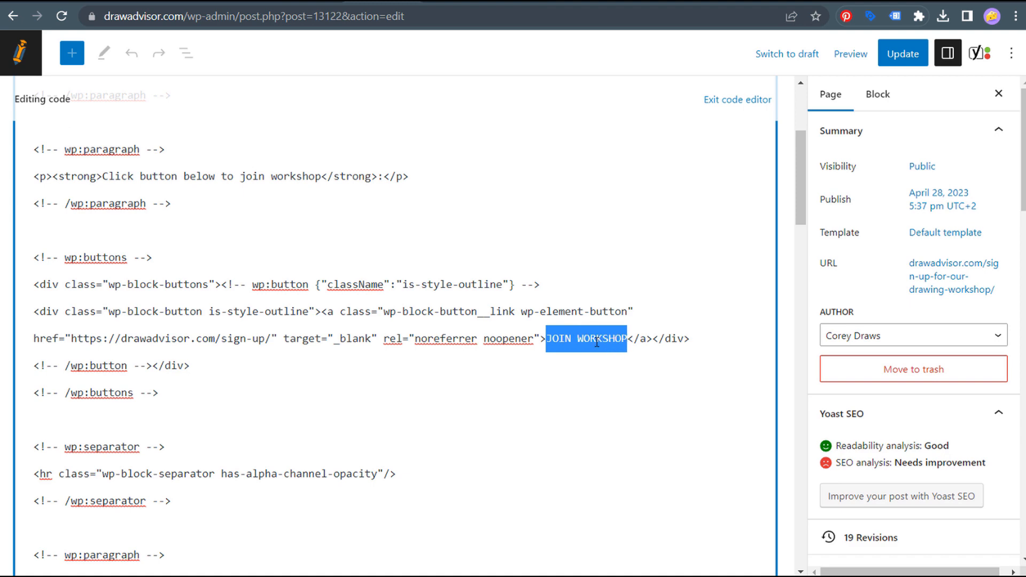
pyautogui.click(306, 357)
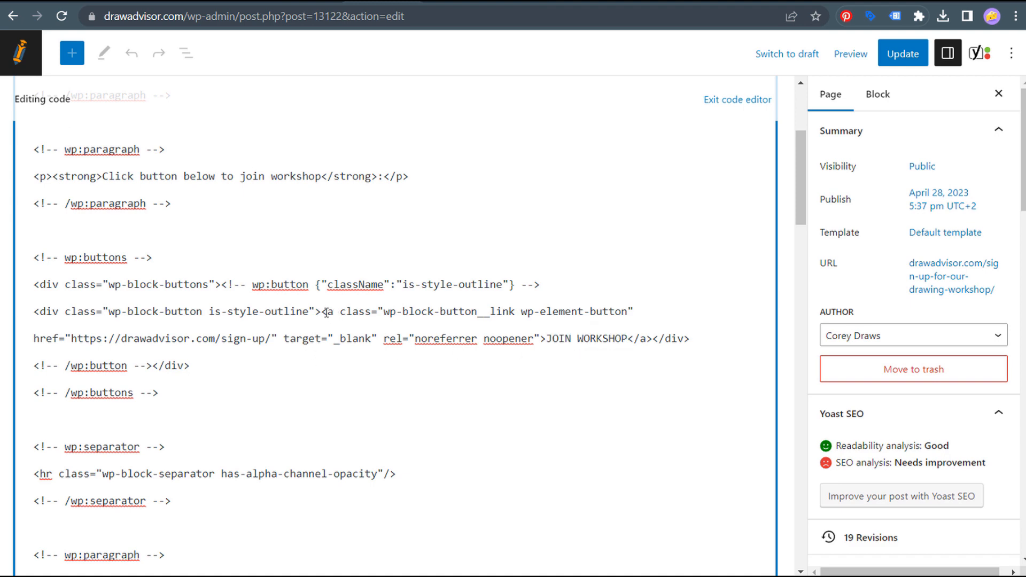
pyautogui.moveTo(329, 313); pyautogui.dragTo(638, 311)
pyautogui.click(585, 313)
pyautogui.scroll(-7, 550, 342)
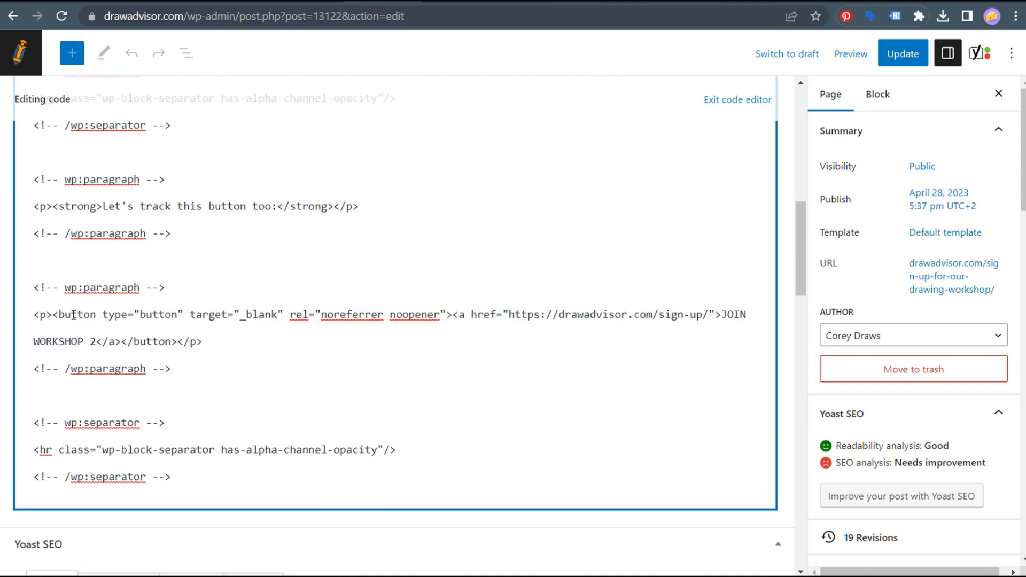
pyautogui.moveTo(61, 316); pyautogui.dragTo(298, 316)
pyautogui.click(348, 315)
pyautogui.scroll(6, 485, 341)
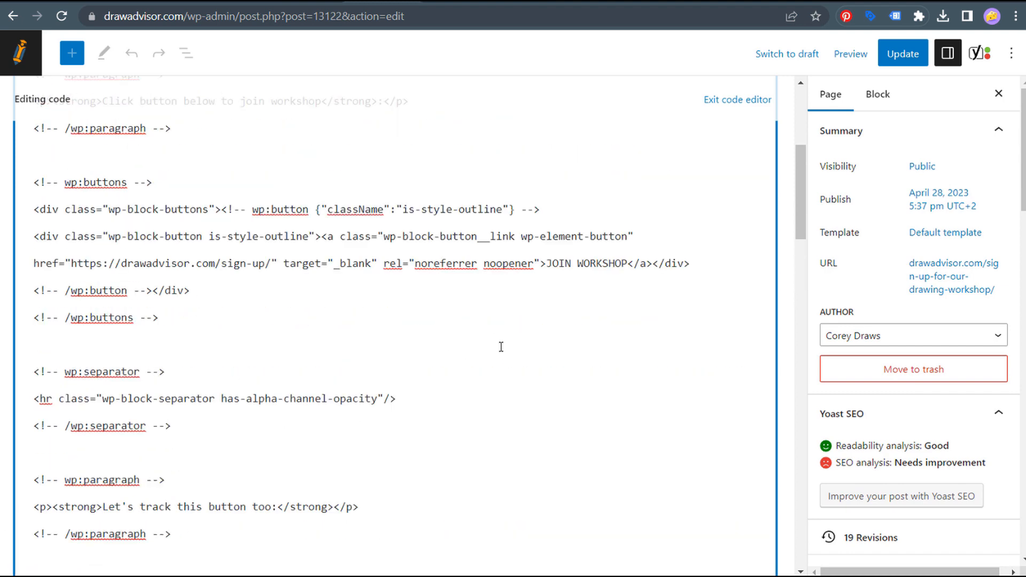
pyautogui.scroll(-4, 466, 364)
pyautogui.scroll(4, 269, 375)
# - Put the JOIN WORKSHOP <a> tag on its own line and paste the onclick gtag_report_conversion call into it
pyautogui.click(321, 239)
pyautogui.press('Return')
pyautogui.press('Return')
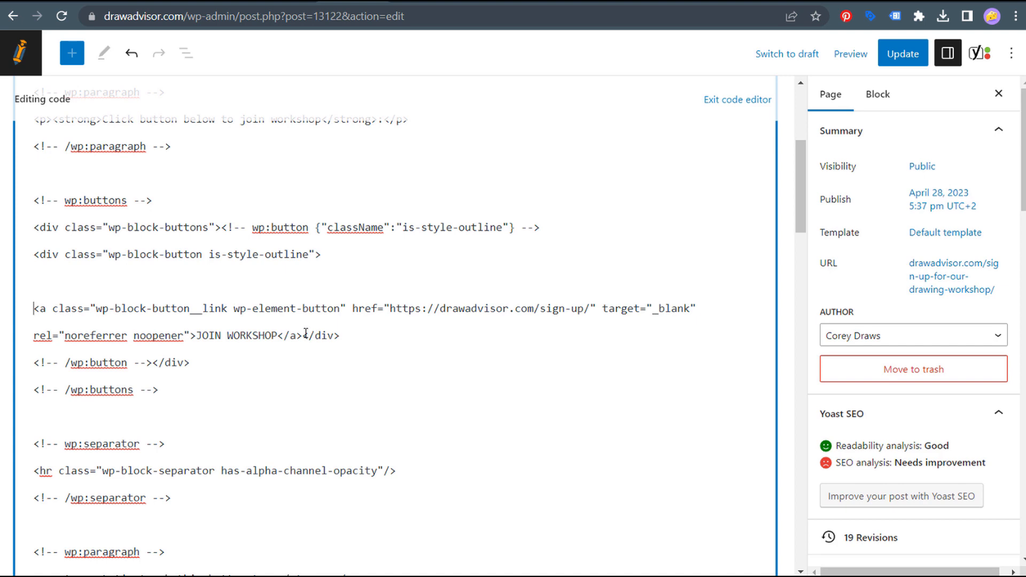
pyautogui.press('Return')
pyautogui.press('Return')
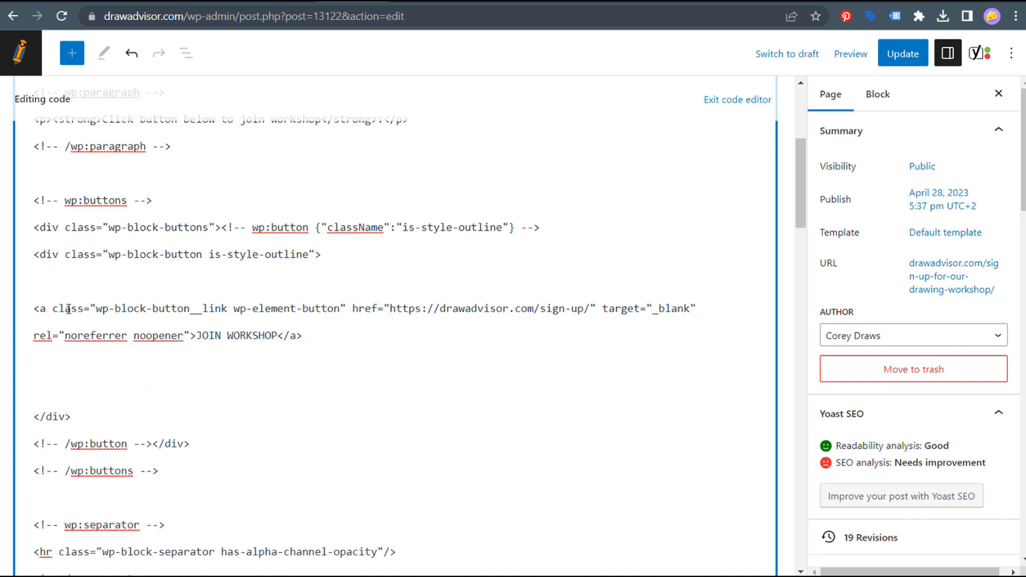
pyautogui.moveTo(351, 308); pyautogui.dragTo(591, 310)
pyautogui.click(548, 308)
pyautogui.write('onclick="return gtag_report_conversion(\'https://drawadvisor.com/sign-up/\');"')
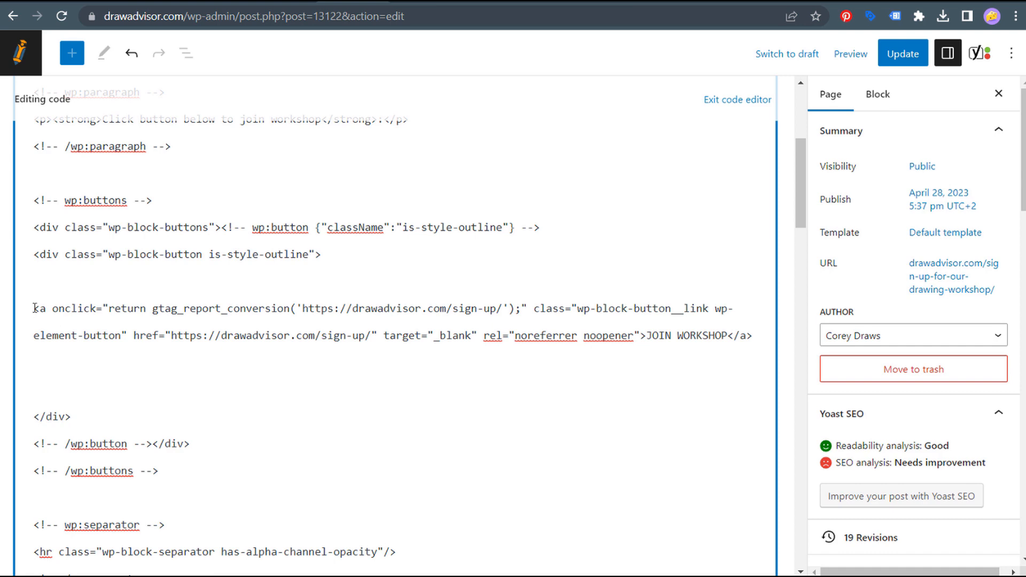
pyautogui.moveTo(54, 309); pyautogui.dragTo(528, 309)
pyautogui.click(517, 310)
pyautogui.doubleClick(518, 310)
pyautogui.doubleClick(525, 307)
pyautogui.moveTo(304, 309); pyautogui.dragTo(502, 306)
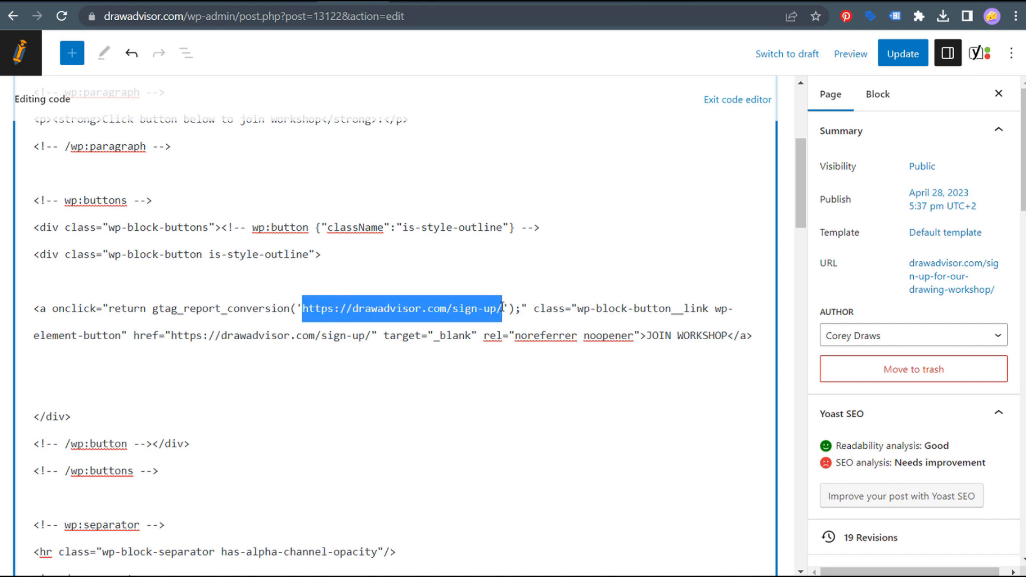
pyautogui.moveTo(172, 335); pyautogui.dragTo(373, 333)
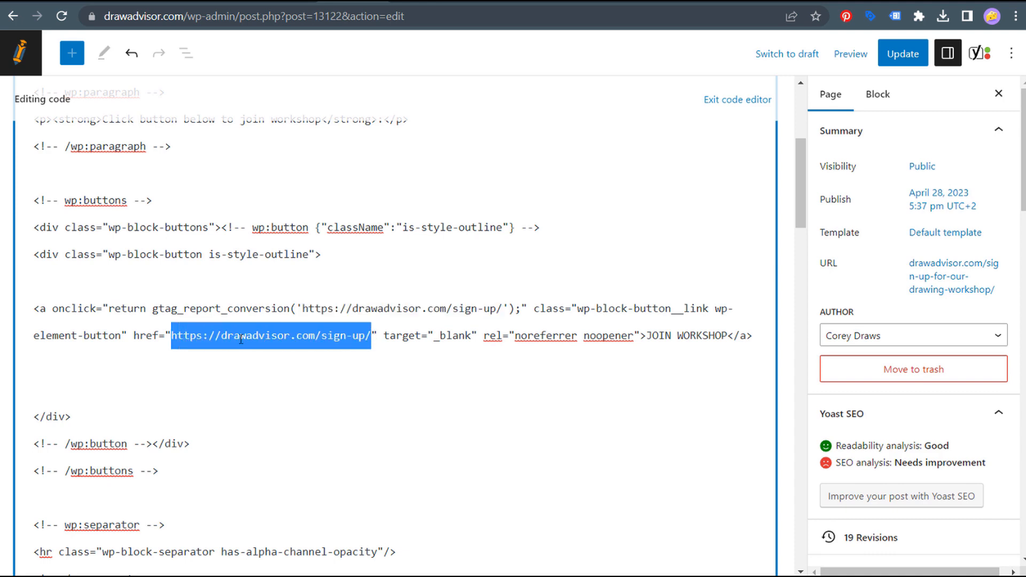
pyautogui.click(356, 310)
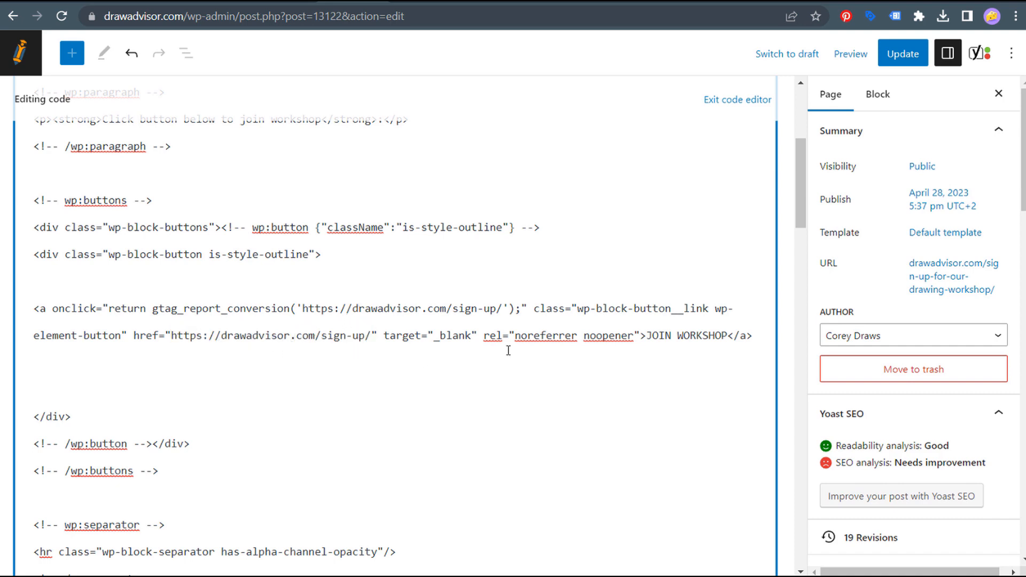
pyautogui.moveTo(649, 336); pyautogui.dragTo(708, 334)
pyautogui.click(704, 337)
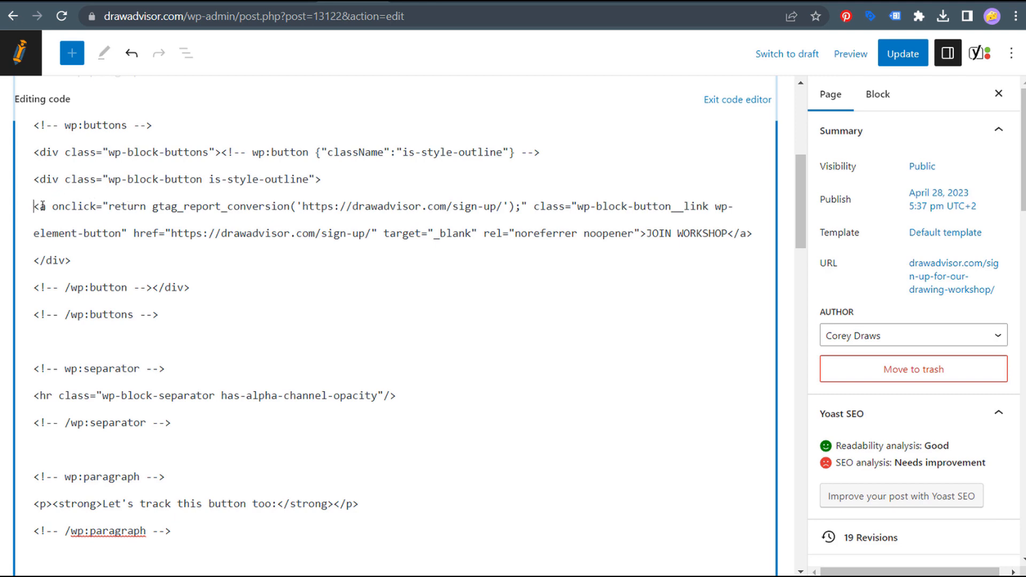
pyautogui.moveTo(43, 206); pyautogui.dragTo(527, 199)
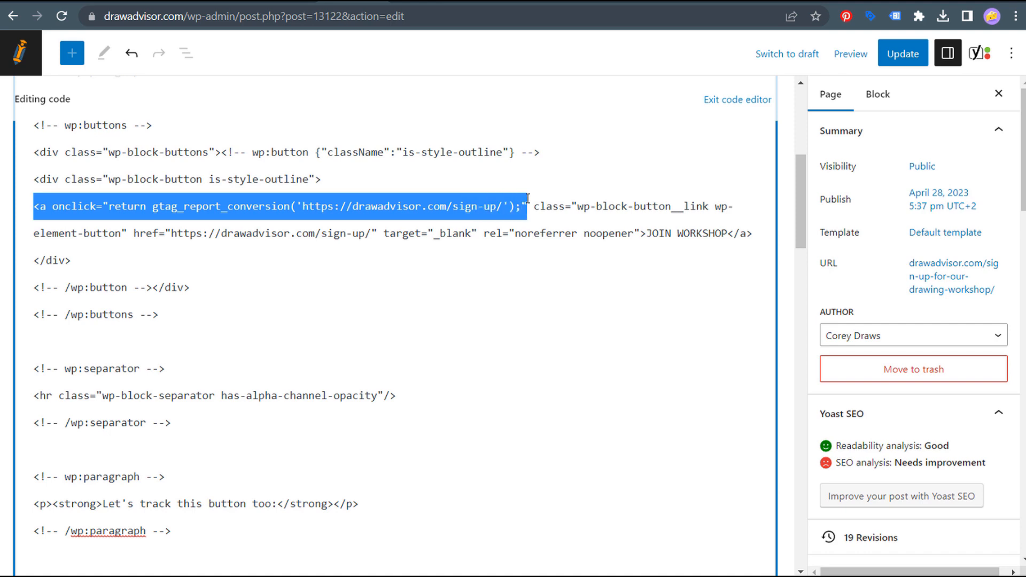
pyautogui.click(423, 209)
pyautogui.moveTo(303, 206); pyautogui.dragTo(497, 203)
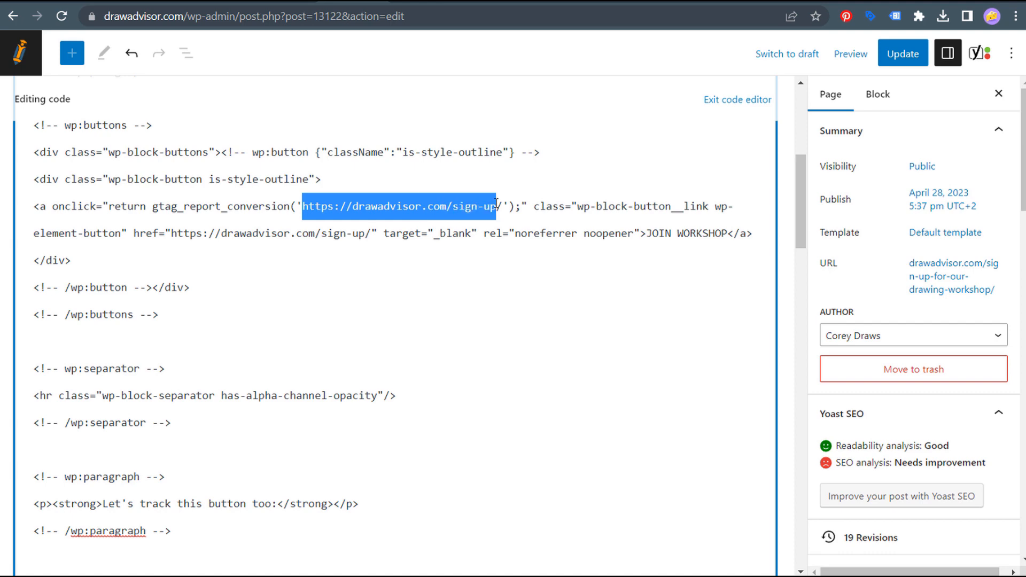
pyautogui.click(538, 205)
pyautogui.moveTo(647, 233); pyautogui.dragTo(725, 227)
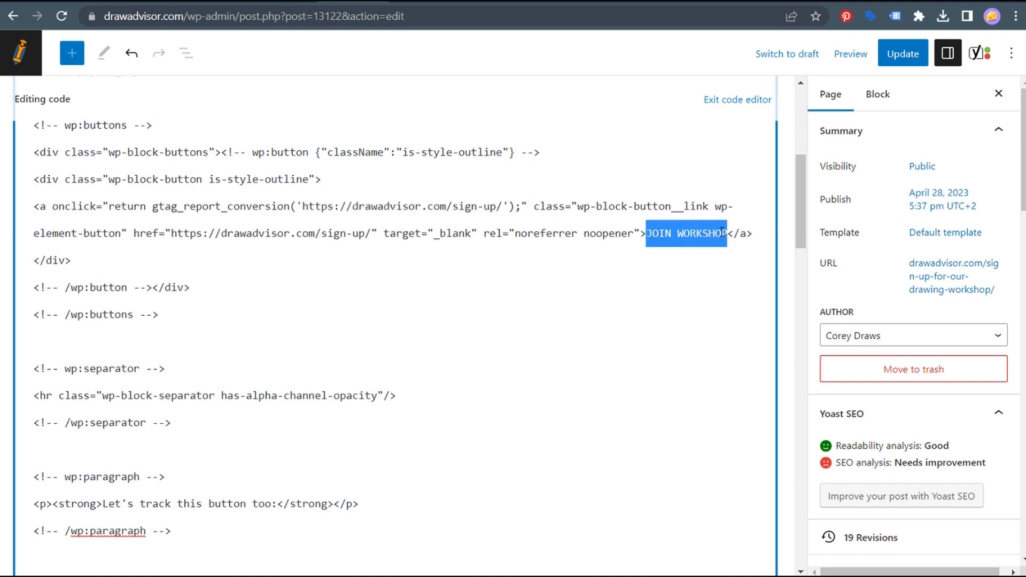
pyautogui.click(131, 233)
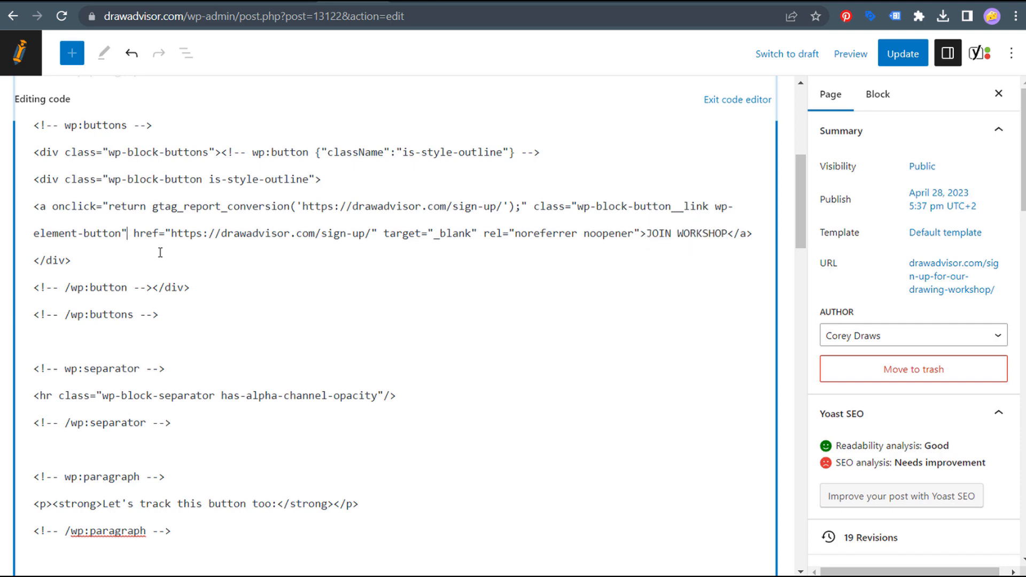
pyautogui.moveTo(55, 206); pyautogui.dragTo(483, 195)
pyautogui.click(484, 199)
pyautogui.scroll(-8, 463, 250)
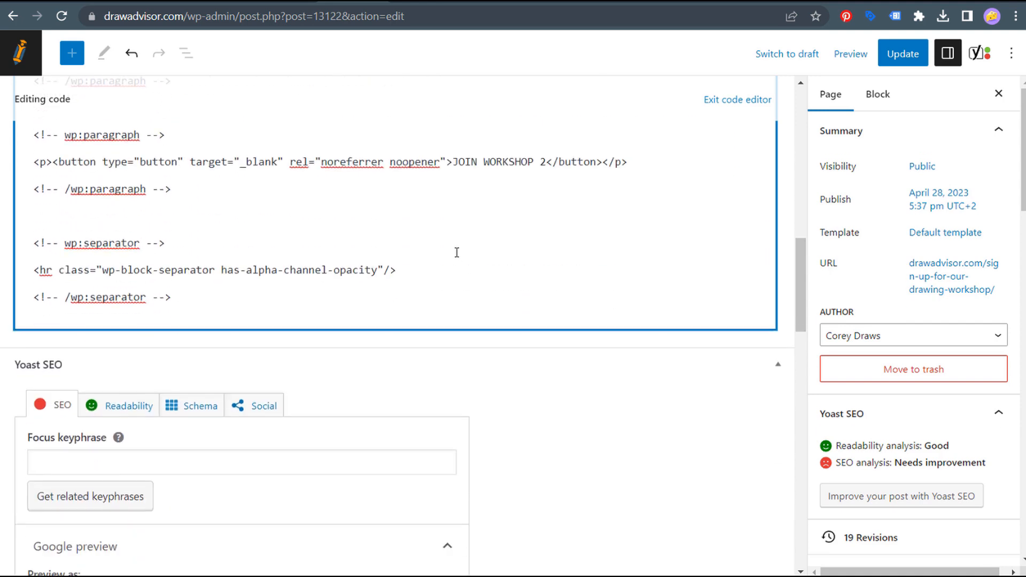
pyautogui.scroll(1, 618, 253)
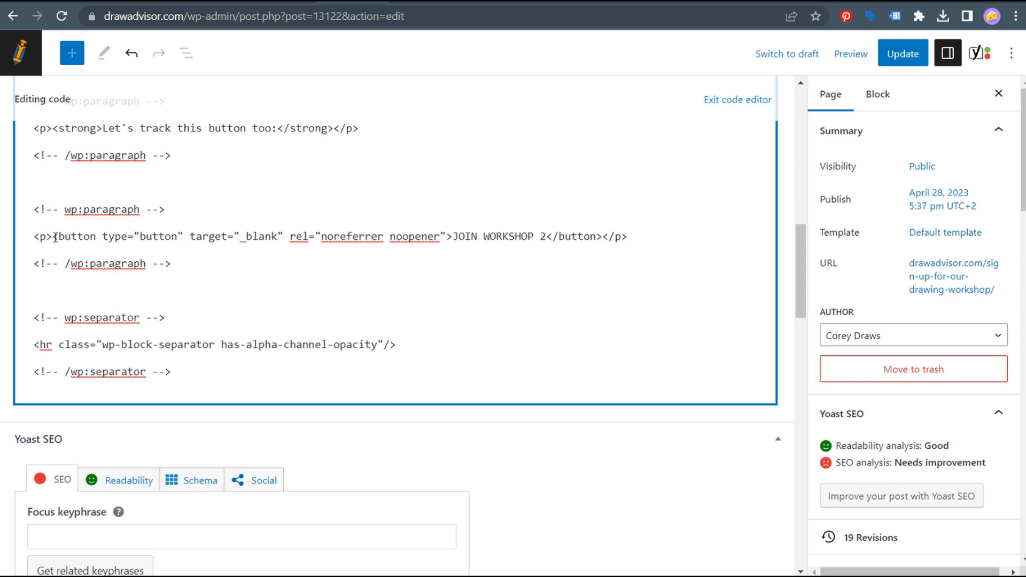
pyautogui.moveTo(56, 237); pyautogui.dragTo(184, 237)
pyautogui.click(71, 237)
pyautogui.moveTo(196, 237); pyautogui.dragTo(439, 237)
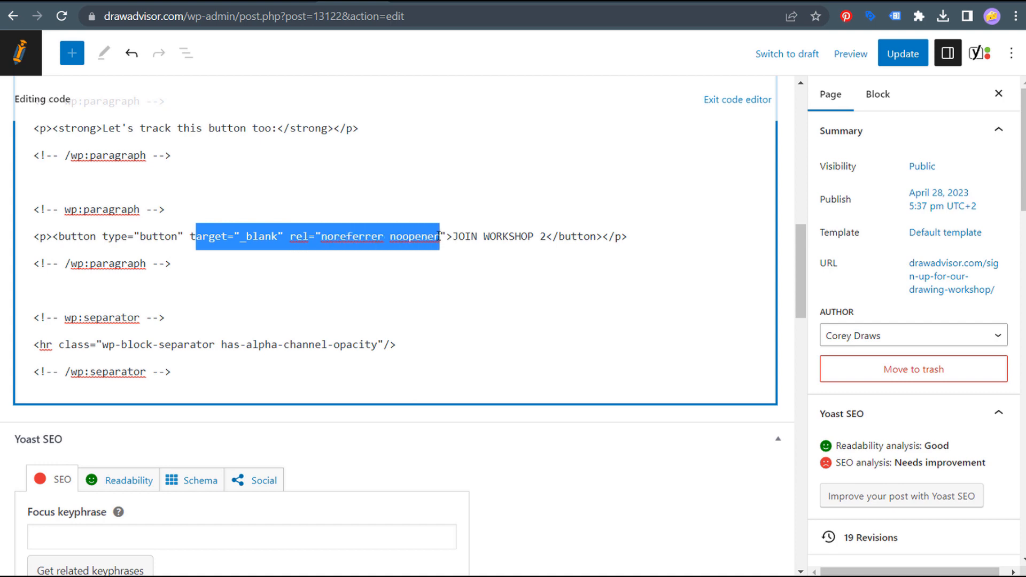
pyautogui.click(453, 237)
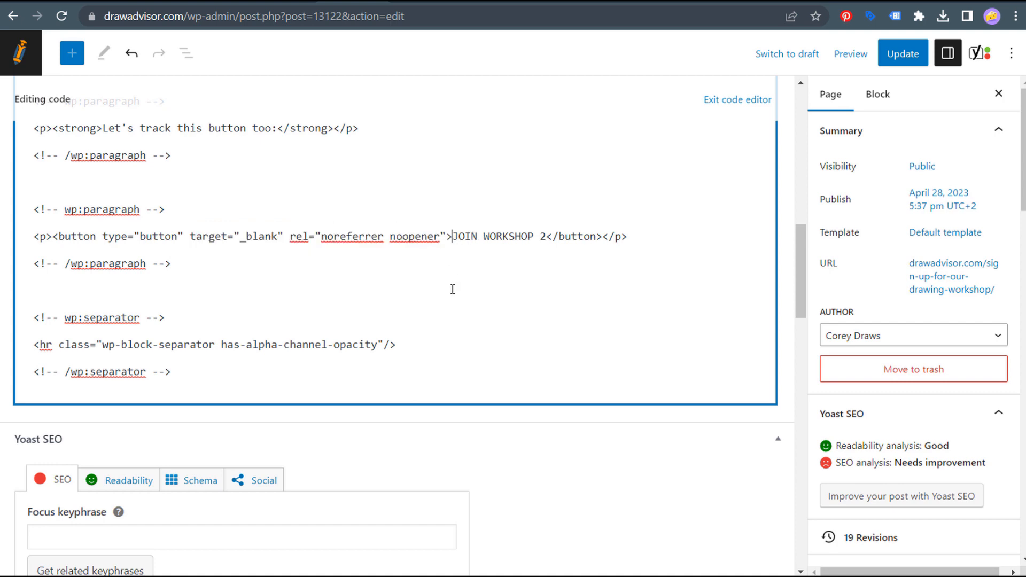
pyautogui.moveTo(453, 236); pyautogui.dragTo(545, 236)
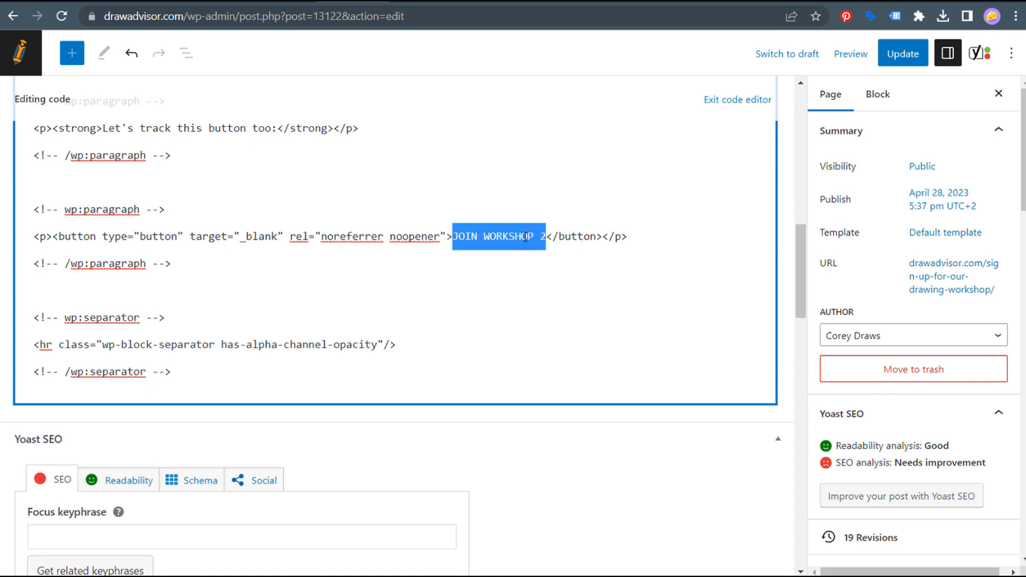
pyautogui.click(521, 236)
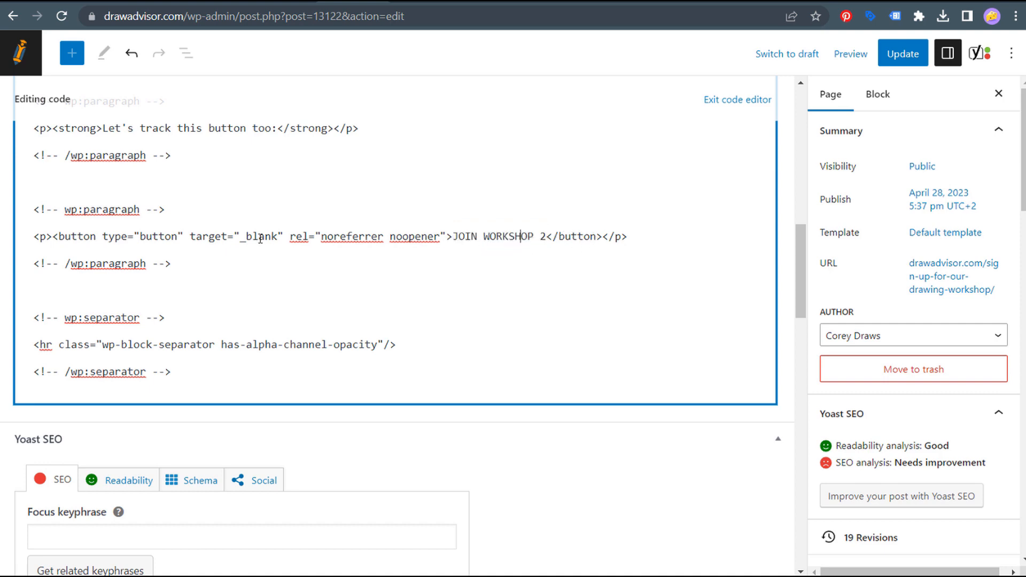
pyautogui.click(103, 236)
pyautogui.write('onclick="return gtag_report_conversion(\'https://drawadvisor.com/sign-up/\')"')
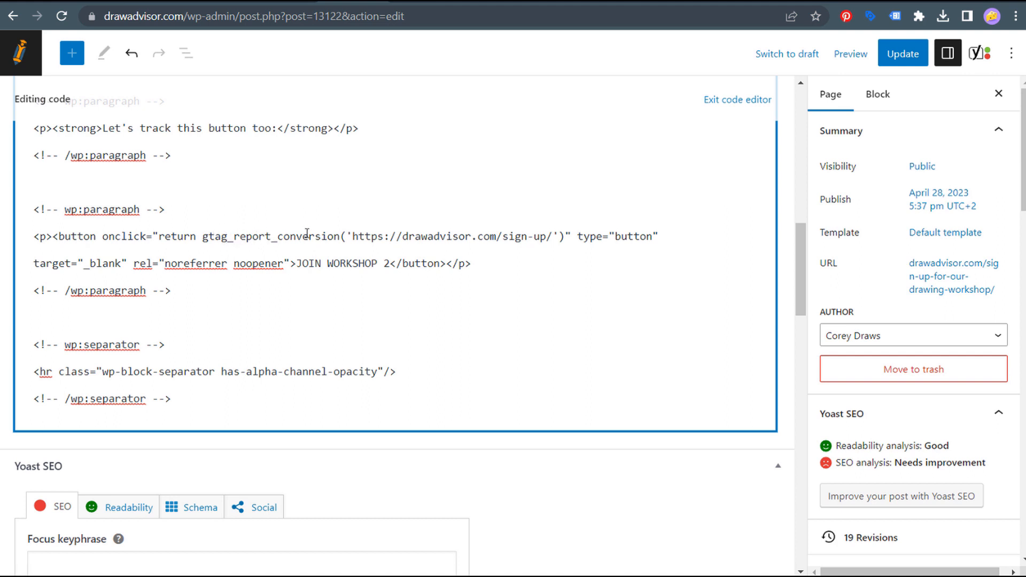
# - Verify the pasted sign-up URL call against the first button's call, then save the page
pyautogui.doubleClick(349, 236)
pyautogui.click(358, 236)
pyautogui.moveTo(353, 236); pyautogui.dragTo(553, 236)
pyautogui.doubleClick(555, 234)
pyautogui.doubleClick(562, 236)
pyautogui.click(570, 238)
pyautogui.moveTo(58, 236); pyautogui.dragTo(498, 241)
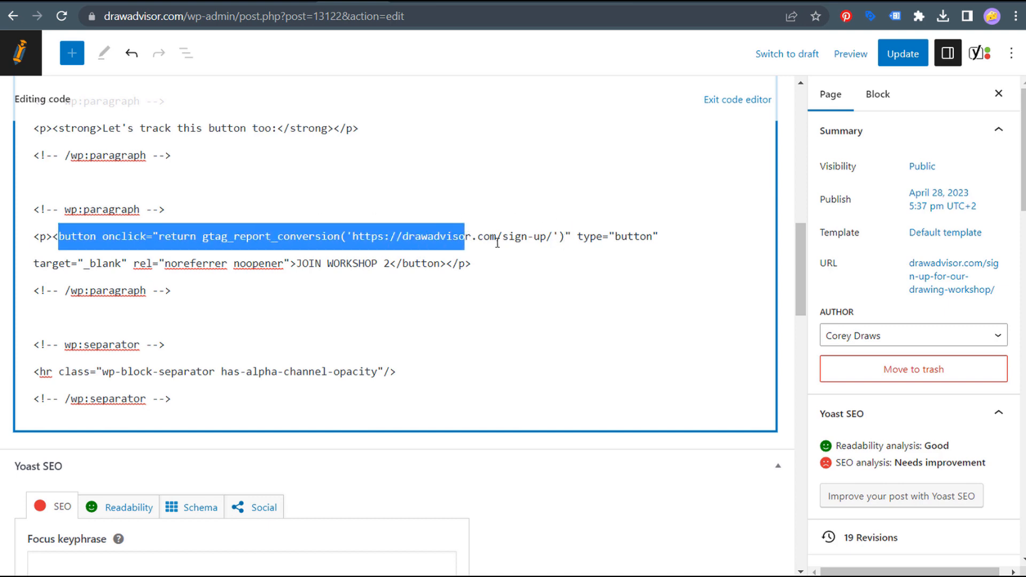
pyautogui.click(494, 261)
pyautogui.scroll(4, 494, 264)
pyautogui.scroll(3, 493, 264)
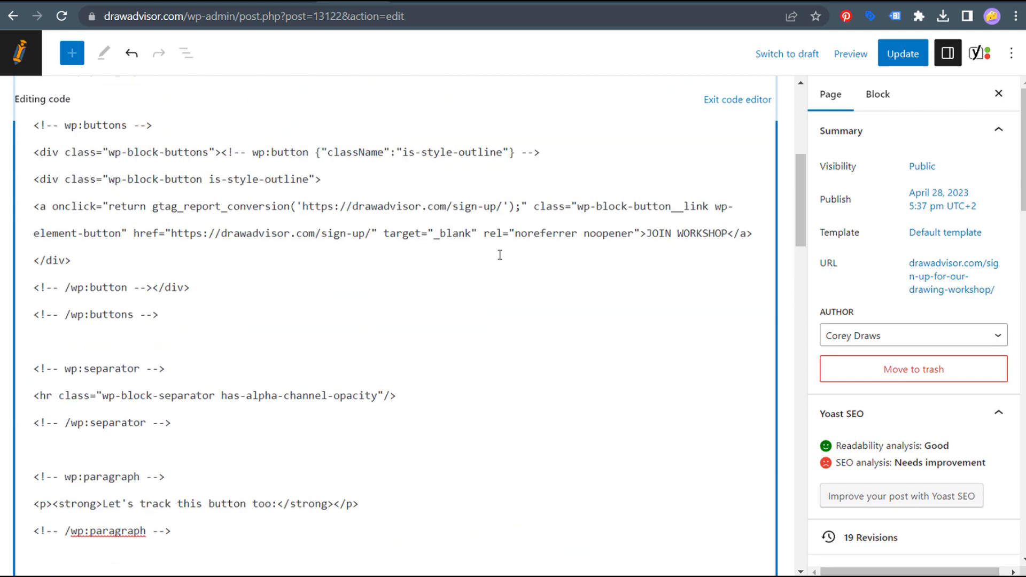
pyautogui.moveTo(521, 207); pyautogui.dragTo(517, 208)
pyautogui.click(197, 242)
pyautogui.scroll(-3, 296, 419)
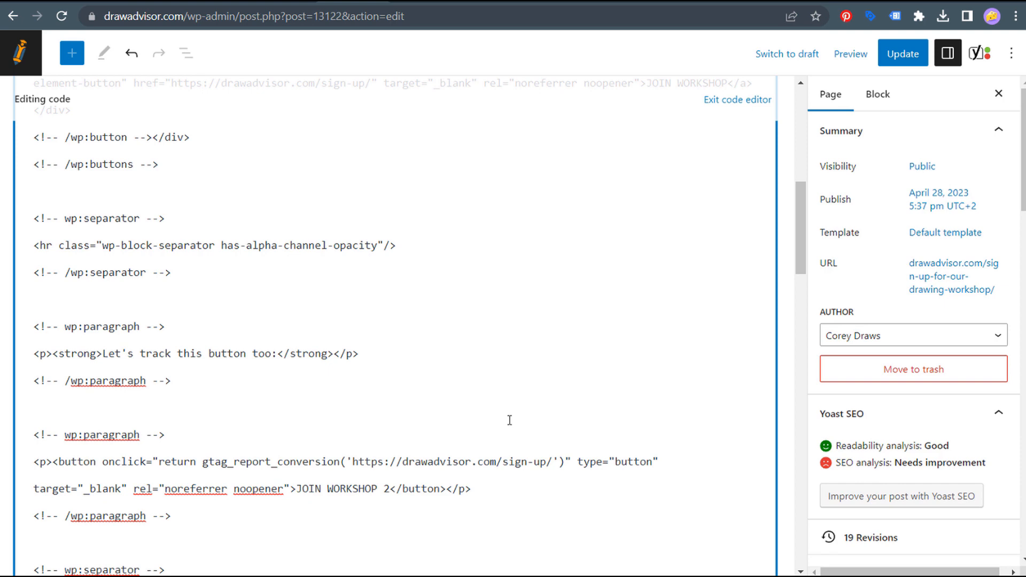
pyautogui.hotkey('ctrl', 's')
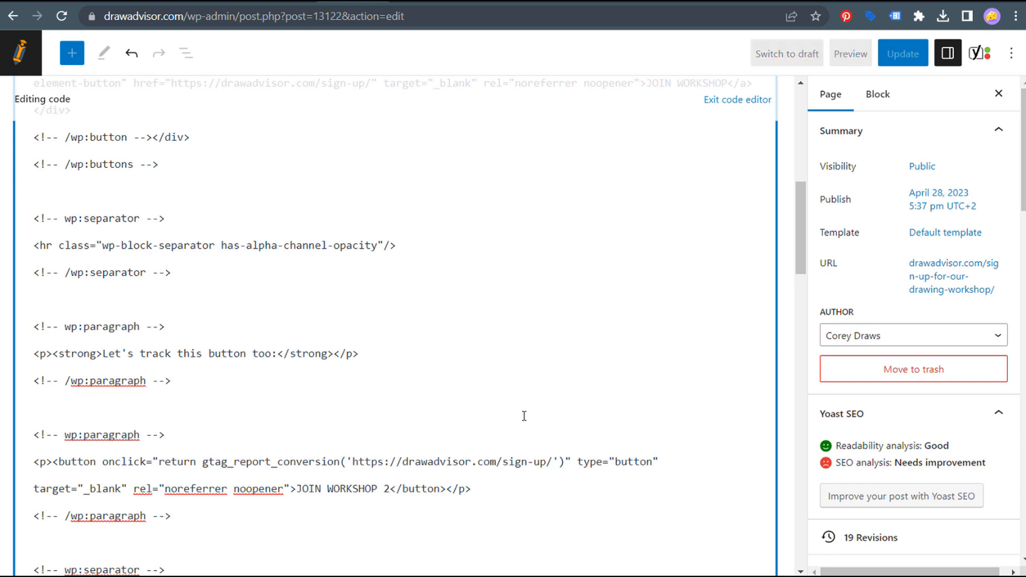
pyautogui.hotkey('ctrl', 'Tab')
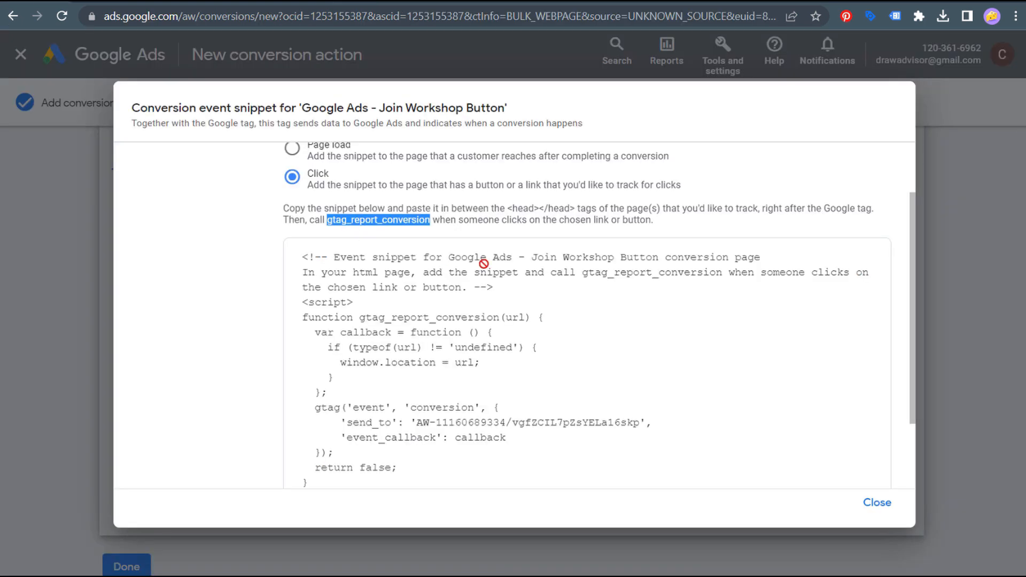
# - Close the event snippet and finish the Join Workshop Button action, now listed as Unverified
pyautogui.scroll(-2, 595, 351)
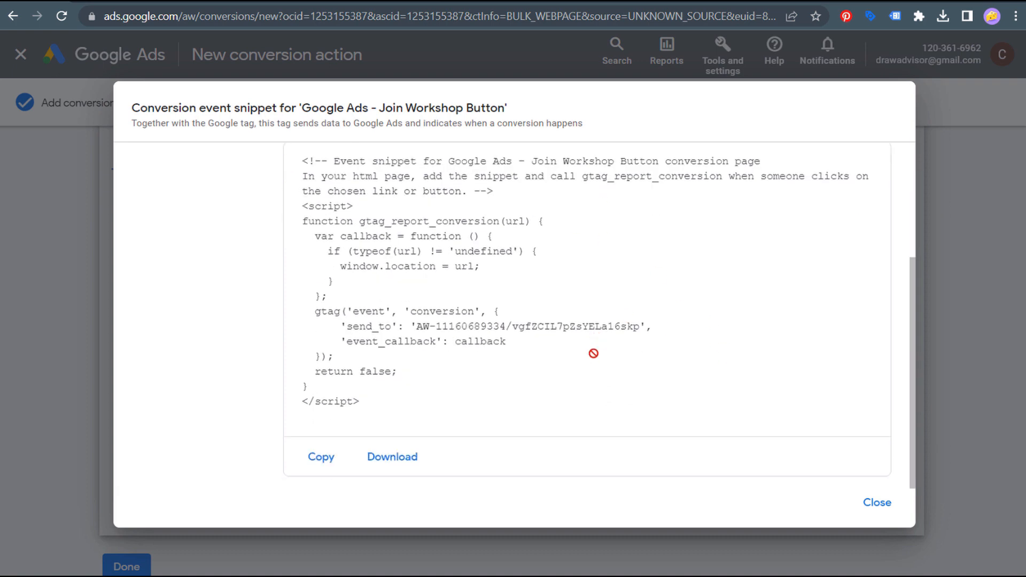
pyautogui.click(877, 502)
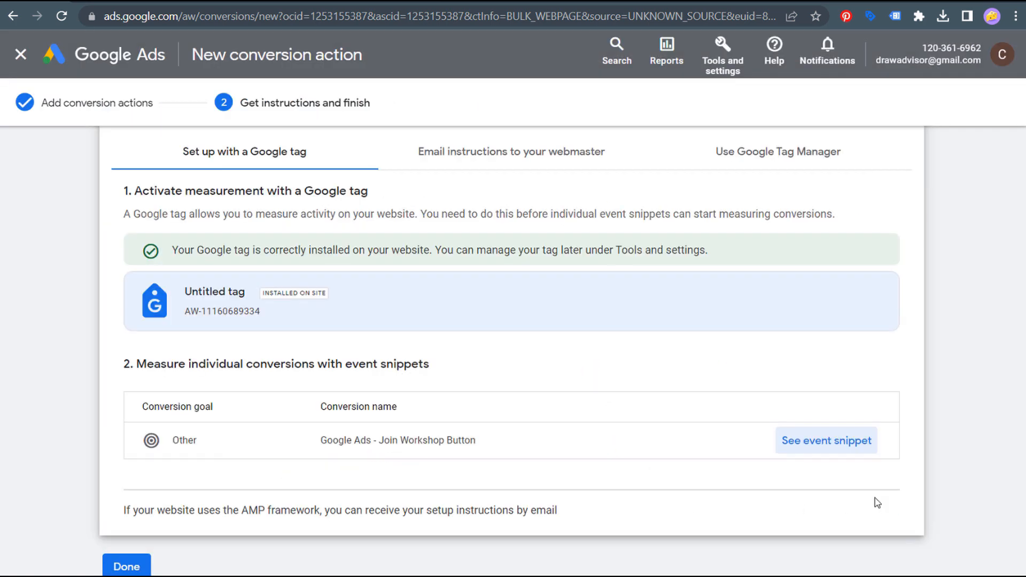
pyautogui.scroll(-1, 653, 397)
pyautogui.click(128, 530)
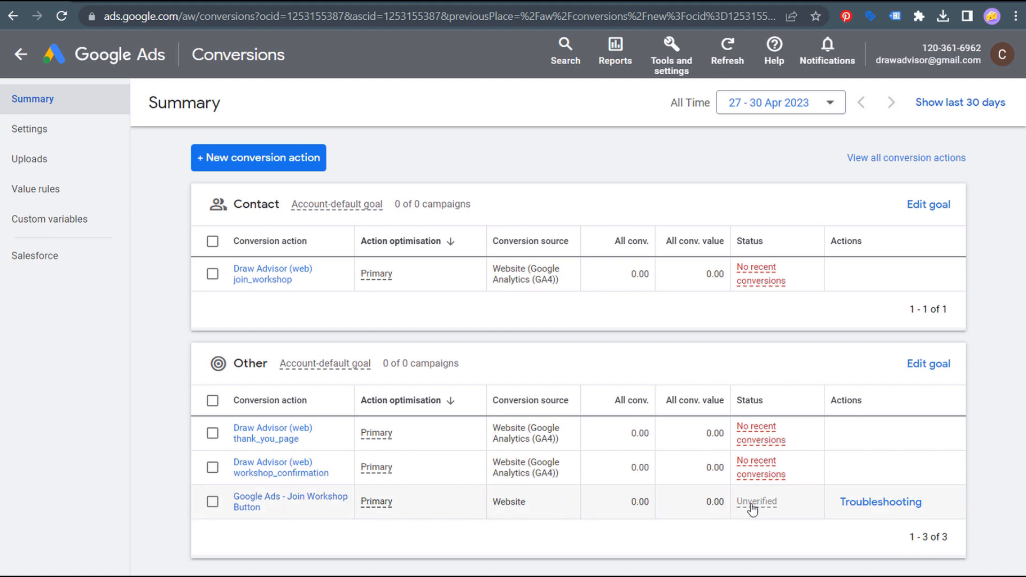
pyautogui.moveTo(753, 508)
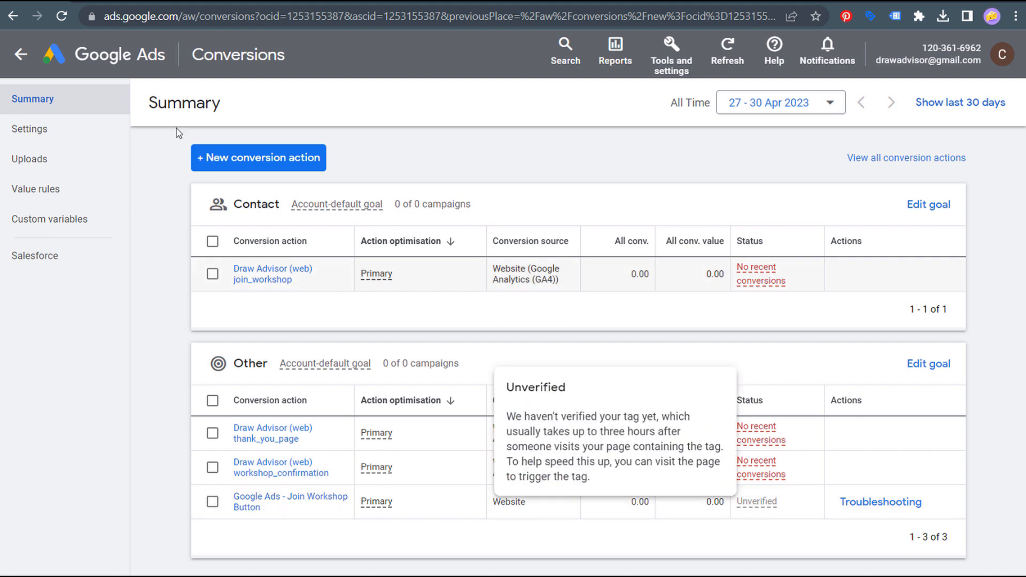
pyautogui.click(346, 2)
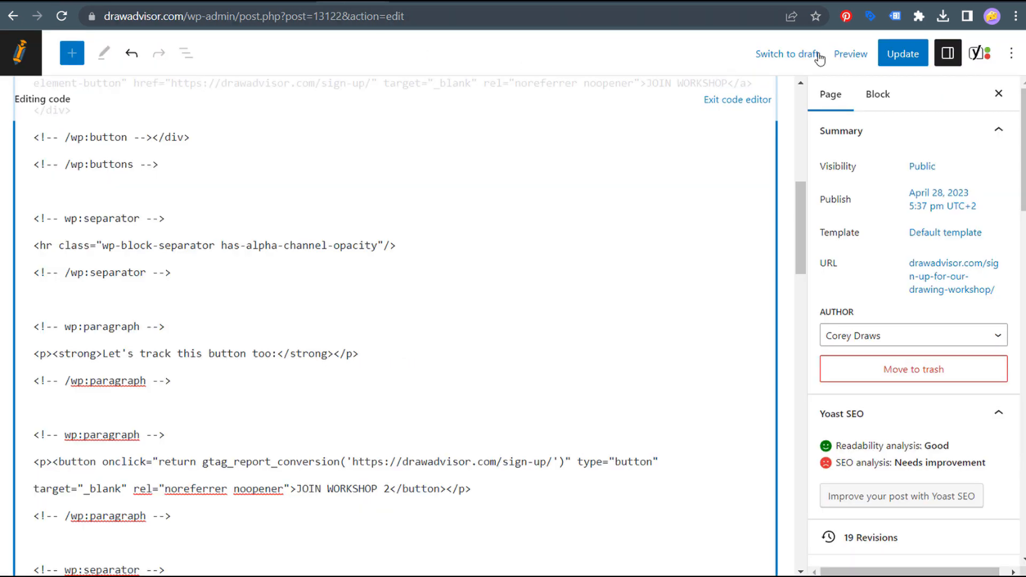
# - Update the page and open its View Page link in a new window
pyautogui.click(903, 54)
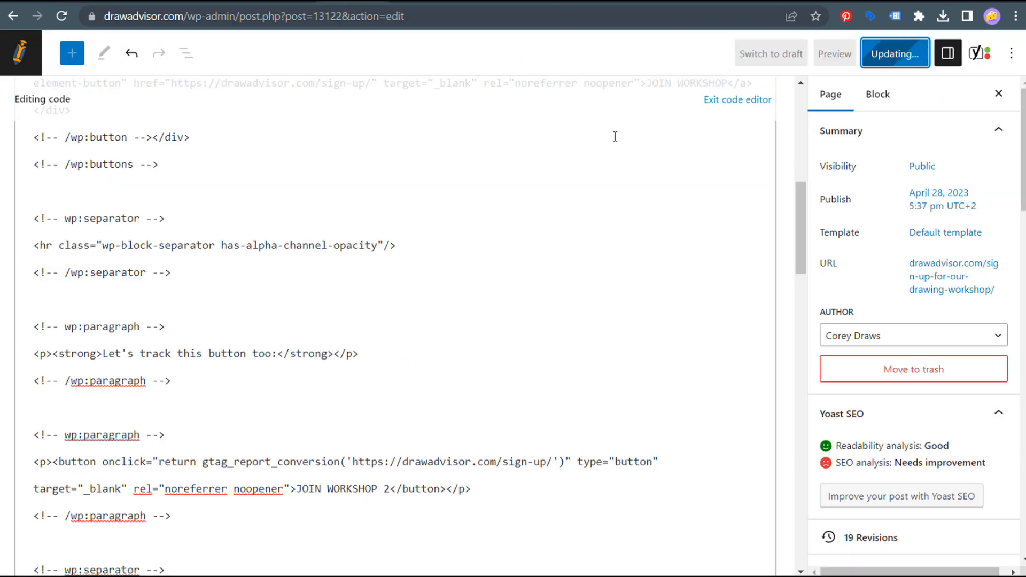
pyautogui.rightClick(137, 530)
pyautogui.click(218, 385)
pyautogui.click(321, 2)
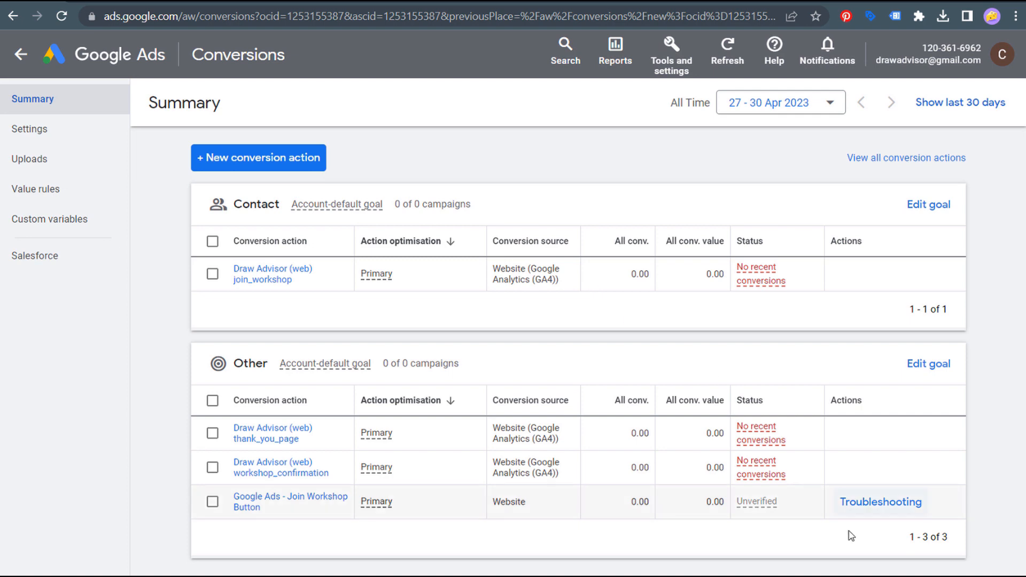
# - Start troubleshooting Join Workshop Button and connect Tag Assistant to the copied workshop page URL
pyautogui.click(873, 505)
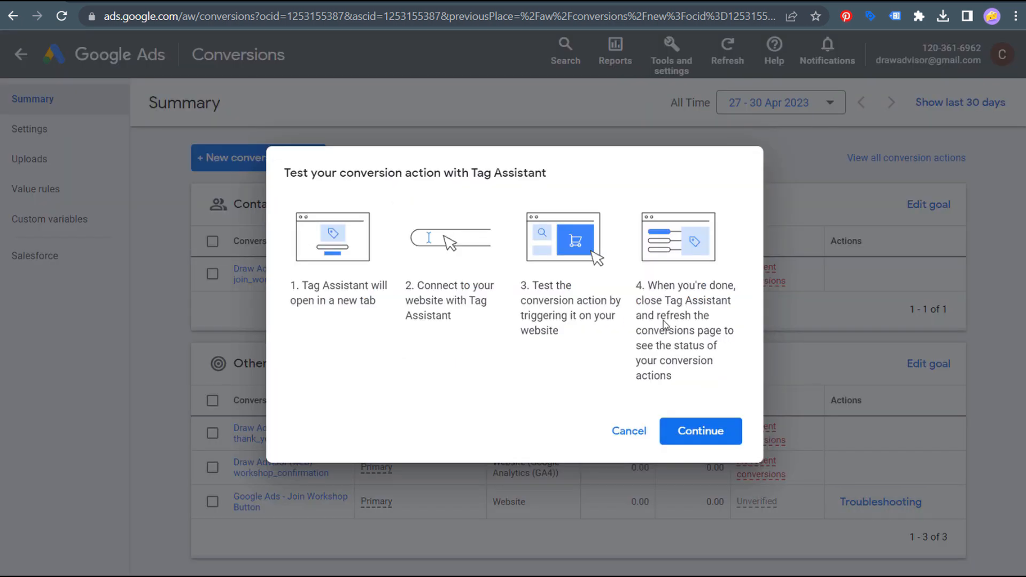
pyautogui.click(347, 1)
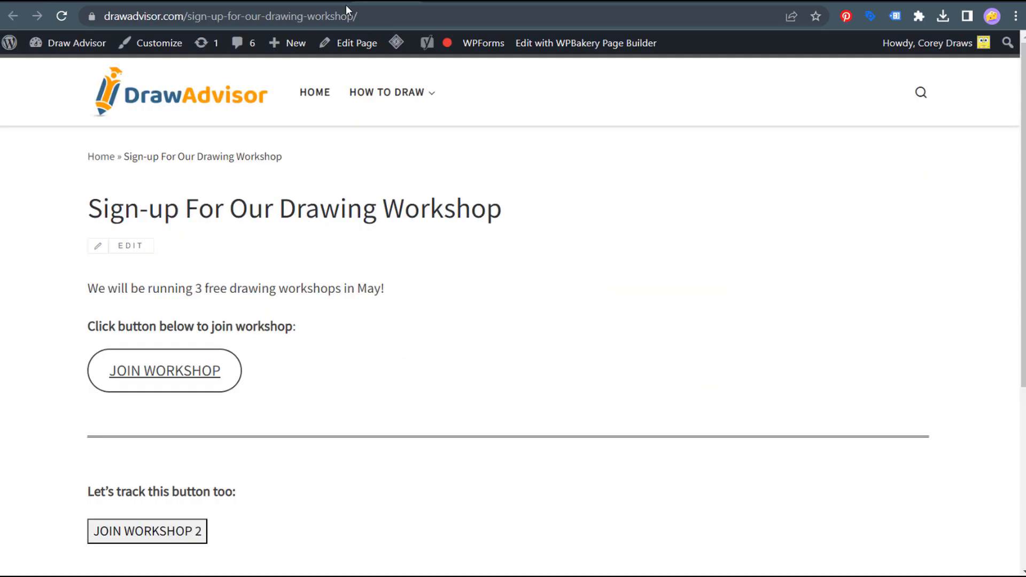
pyautogui.click(345, 16)
pyautogui.hotkey('ctrl', 'c')
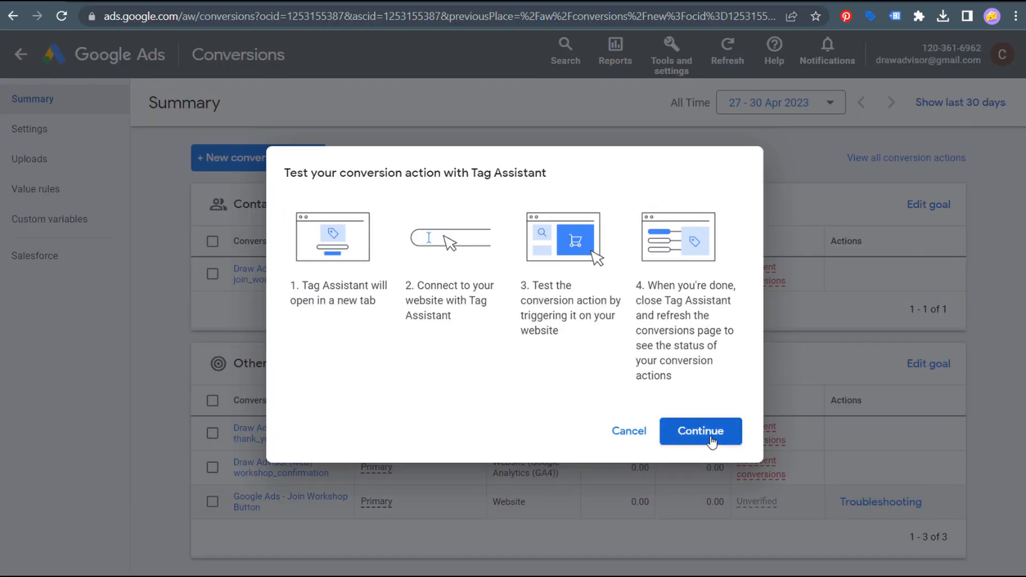
pyautogui.click(709, 434)
pyautogui.moveTo(494, 337); pyautogui.dragTo(252, 337)
pyautogui.hotkey('ctrl', 'v')
pyautogui.click(516, 383)
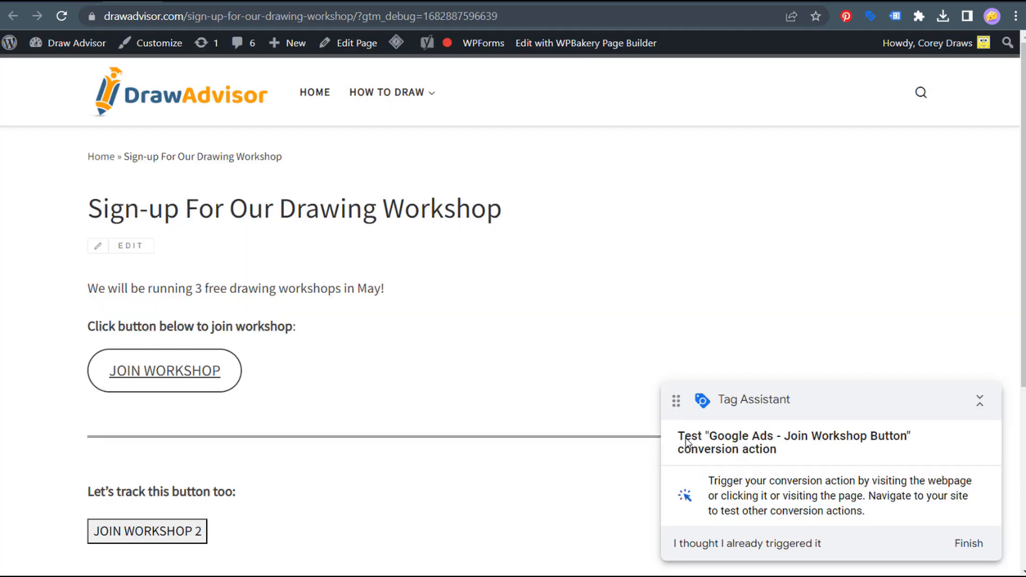
# - Review the test instructions and trigger the conversion with the site's JOIN WORKSHOP button
pyautogui.moveTo(678, 441); pyautogui.dragTo(888, 449)
pyautogui.click(885, 454)
pyautogui.moveTo(714, 482); pyautogui.dragTo(866, 496)
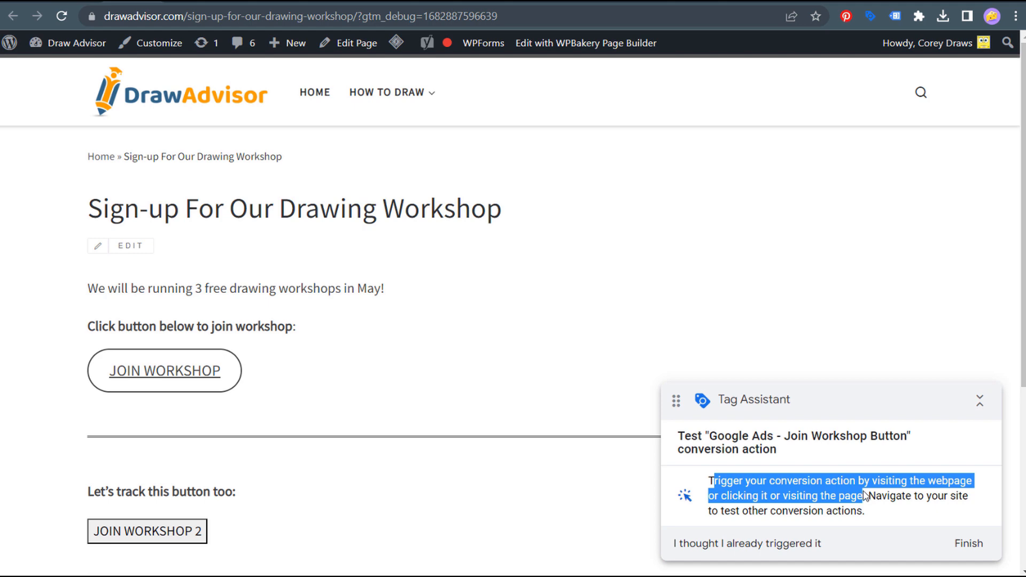
pyautogui.click(829, 500)
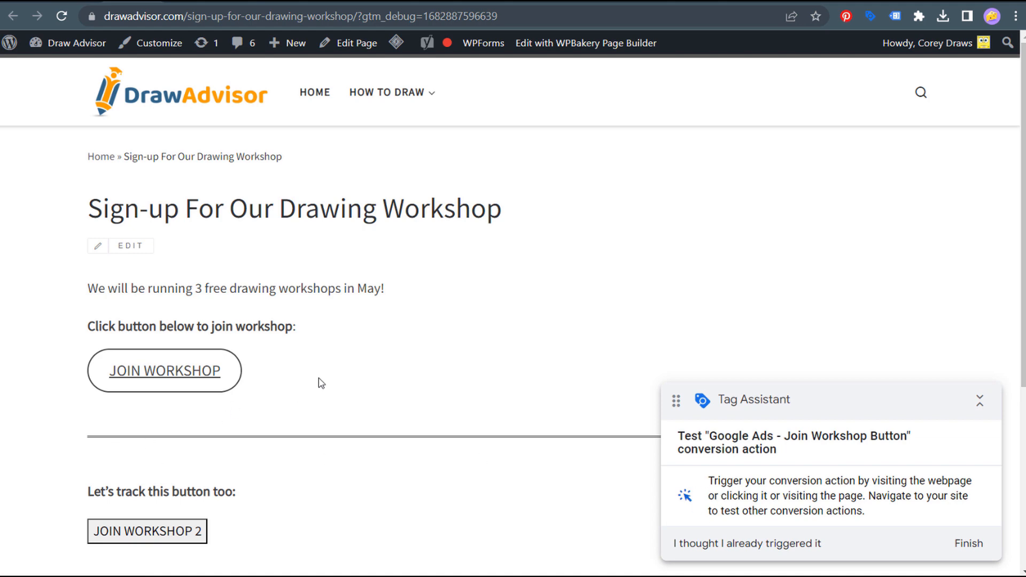
pyautogui.click(165, 373)
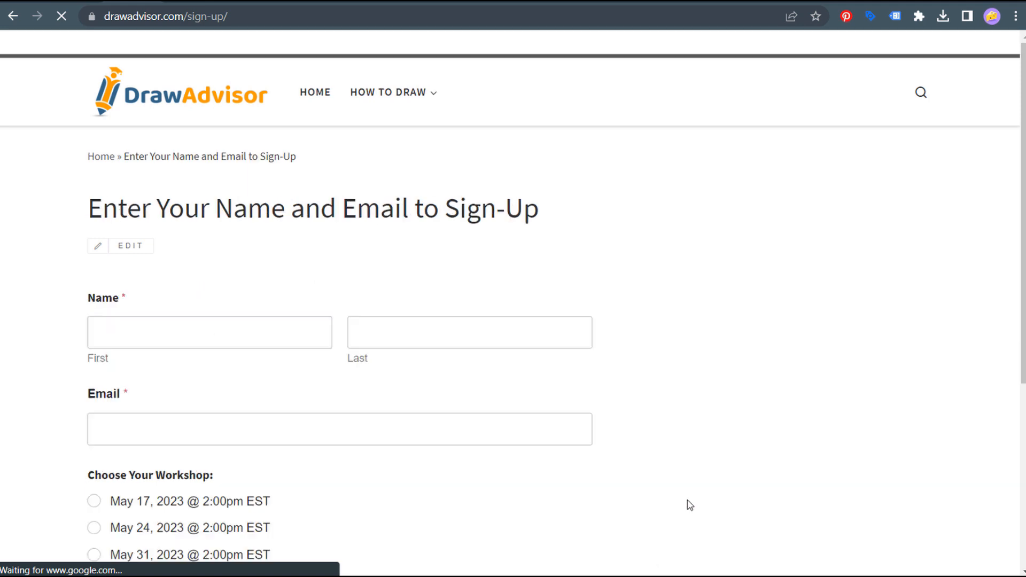
# - Confirm Tag Assistant reports the Join Workshop Button conversion sending data, then go back to the workshop page
pyautogui.moveTo(715, 496); pyautogui.dragTo(891, 499)
pyautogui.click(895, 501)
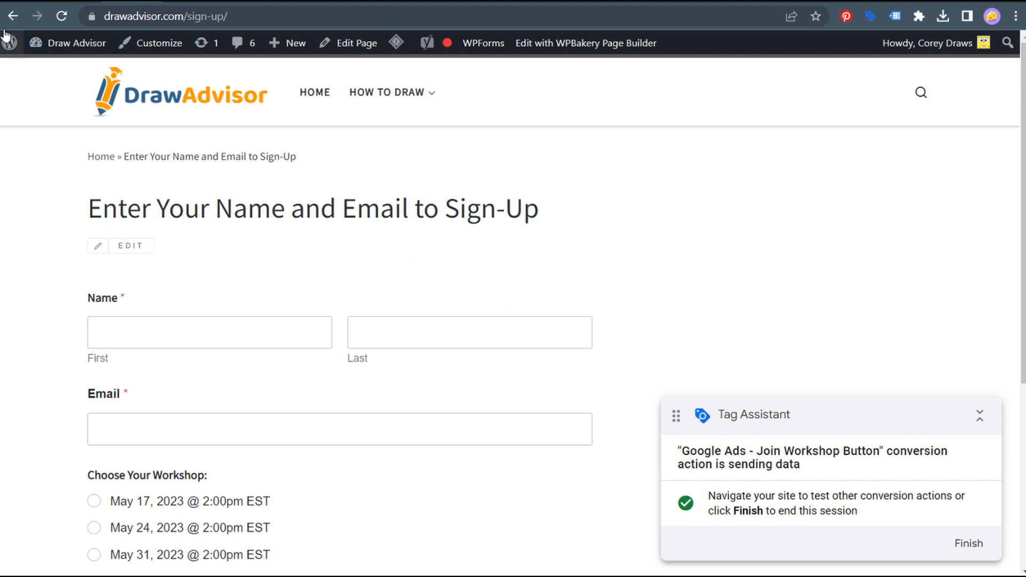
pyautogui.click(13, 16)
pyautogui.click(14, 17)
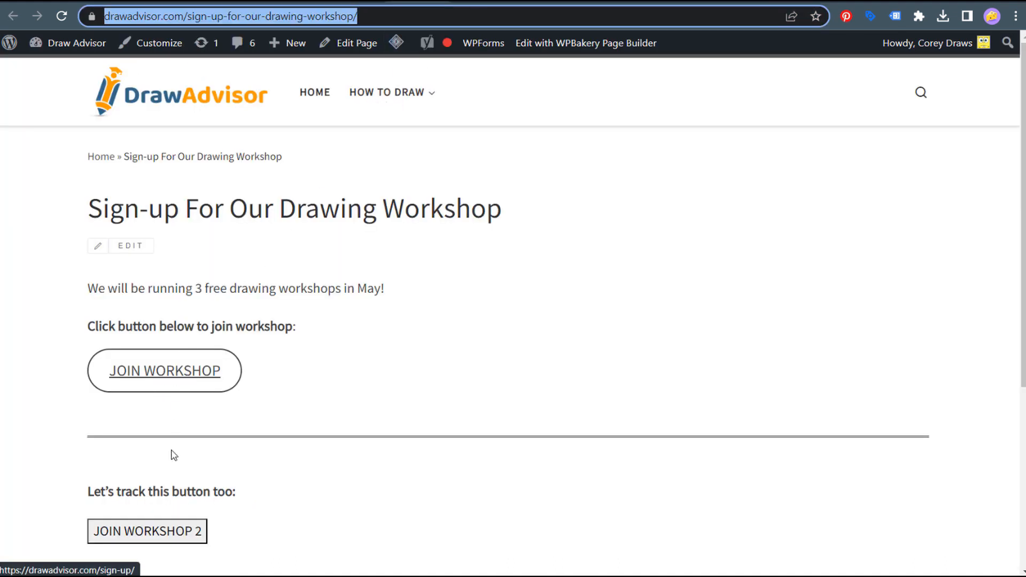
# - Trigger JOIN WORKSHOP again to show results confirming Google Ads - Join Workshop Button sends data
pyautogui.click(175, 378)
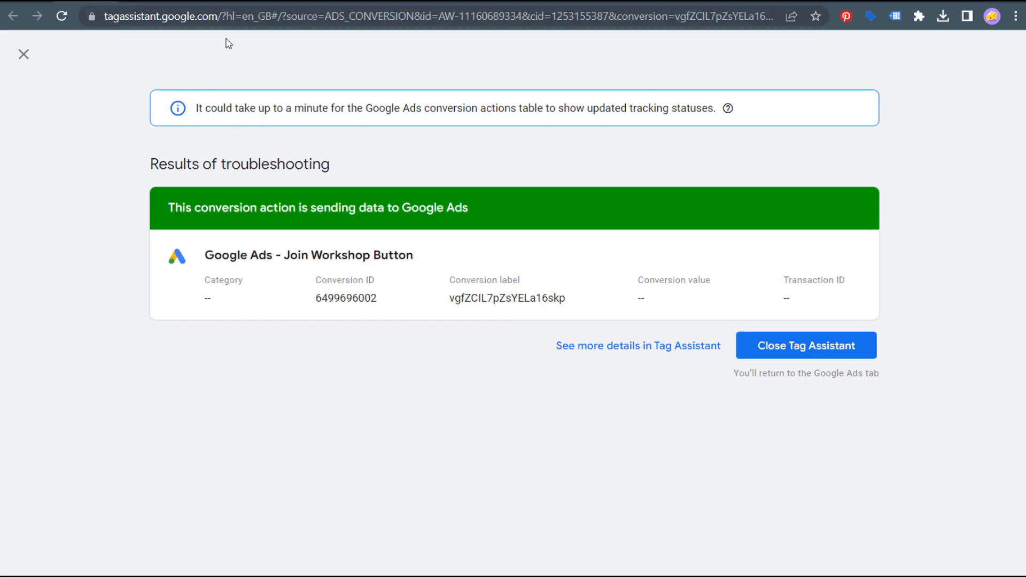
pyautogui.moveTo(218, 15); pyautogui.dragTo(85, 16)
pyautogui.click(271, 102)
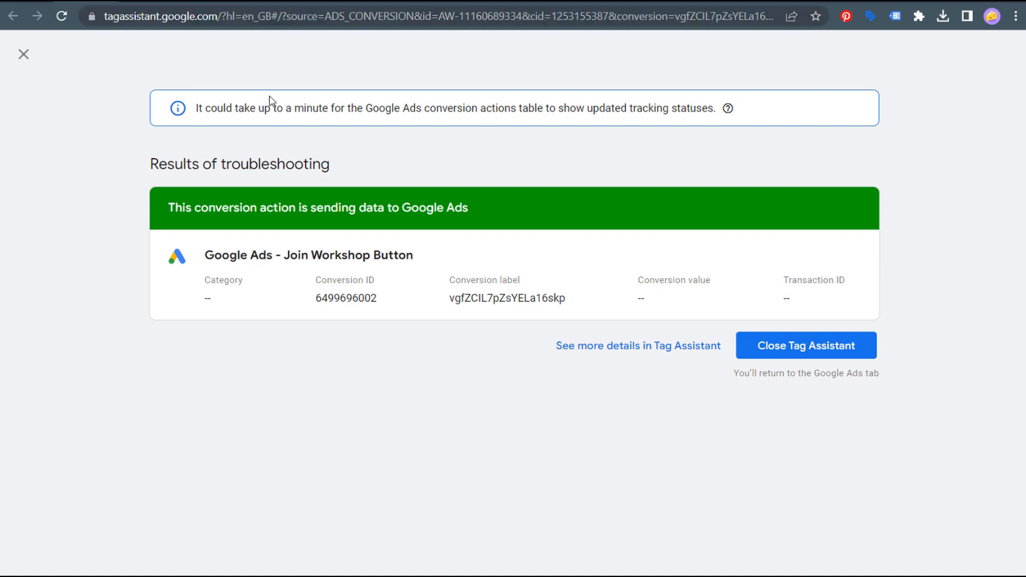
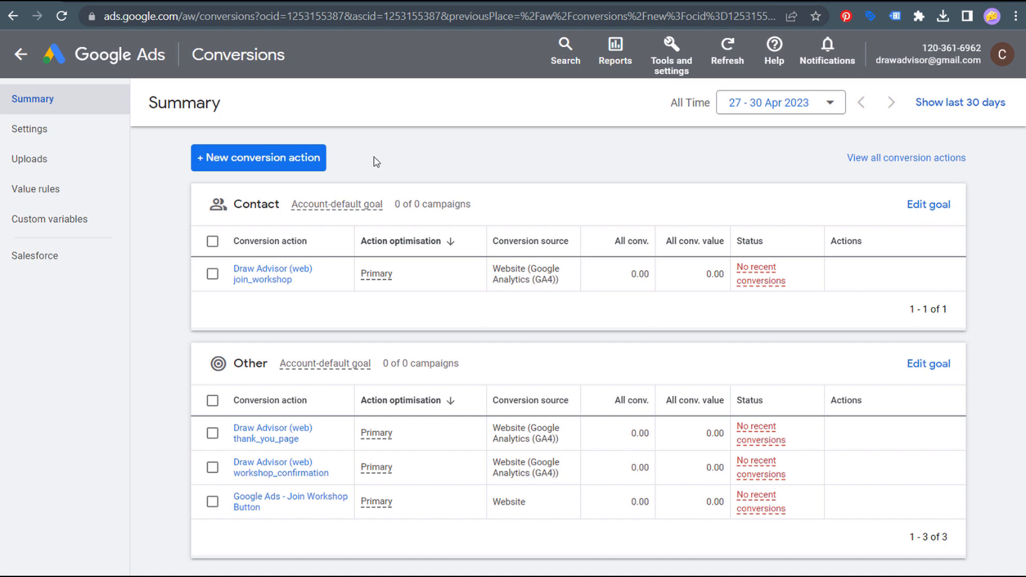
# - Begin a Website conversion action for domain drawadvisor.com and scan it for suggested conversions
pyautogui.click(209, 163)
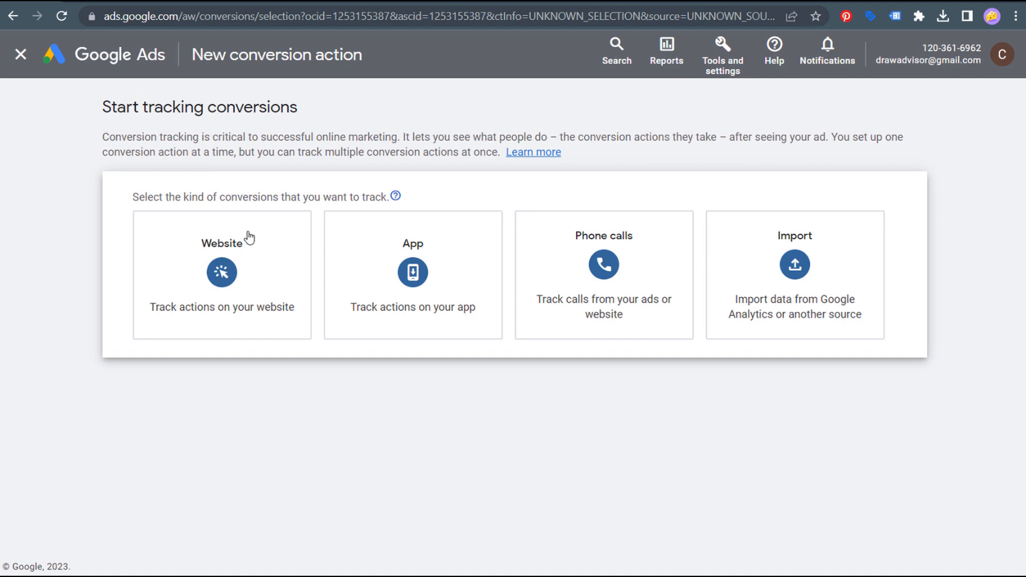
pyautogui.click(234, 273)
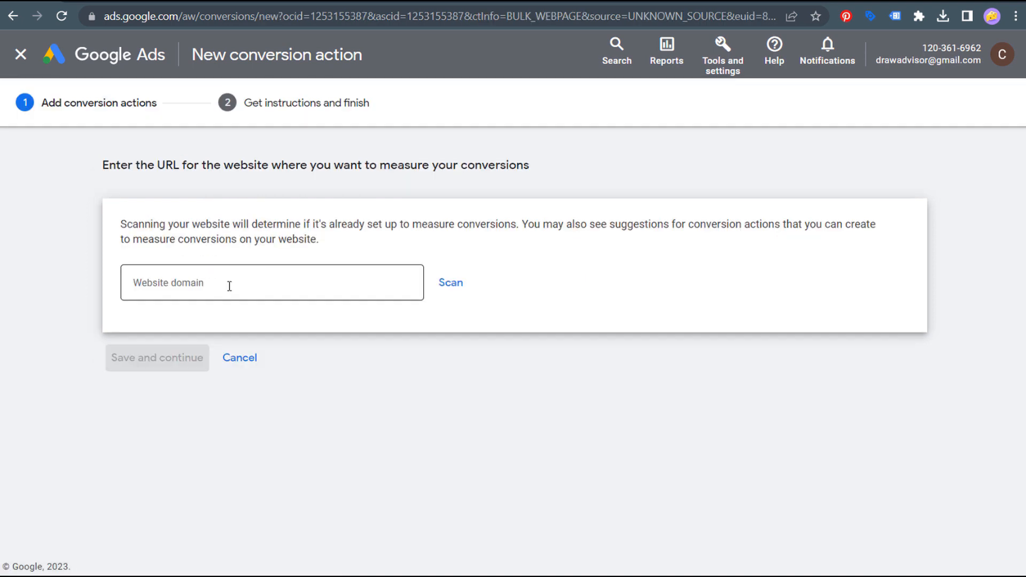
pyautogui.click(230, 286)
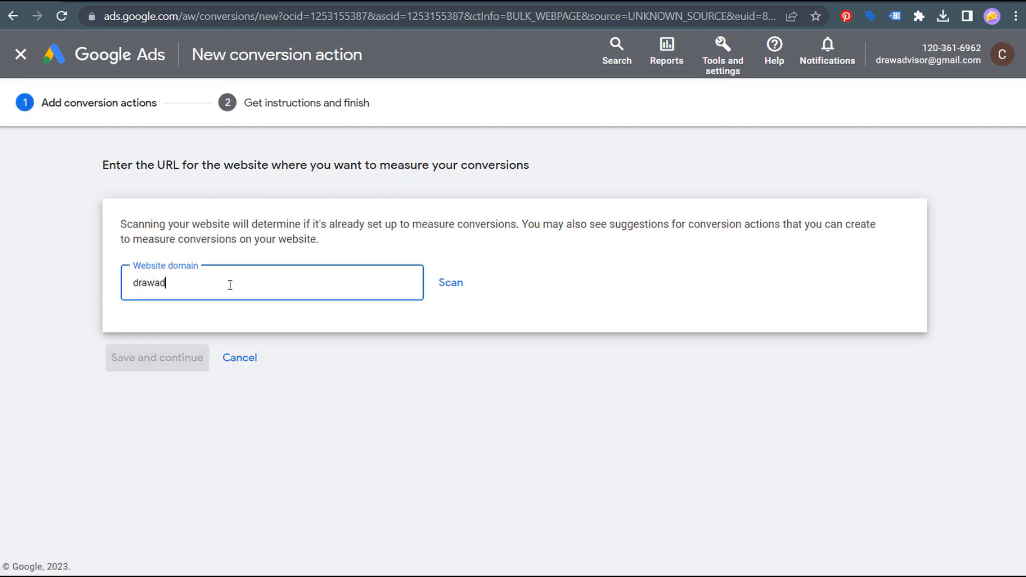
pyautogui.write('drawadvisor.com')
pyautogui.click(460, 284)
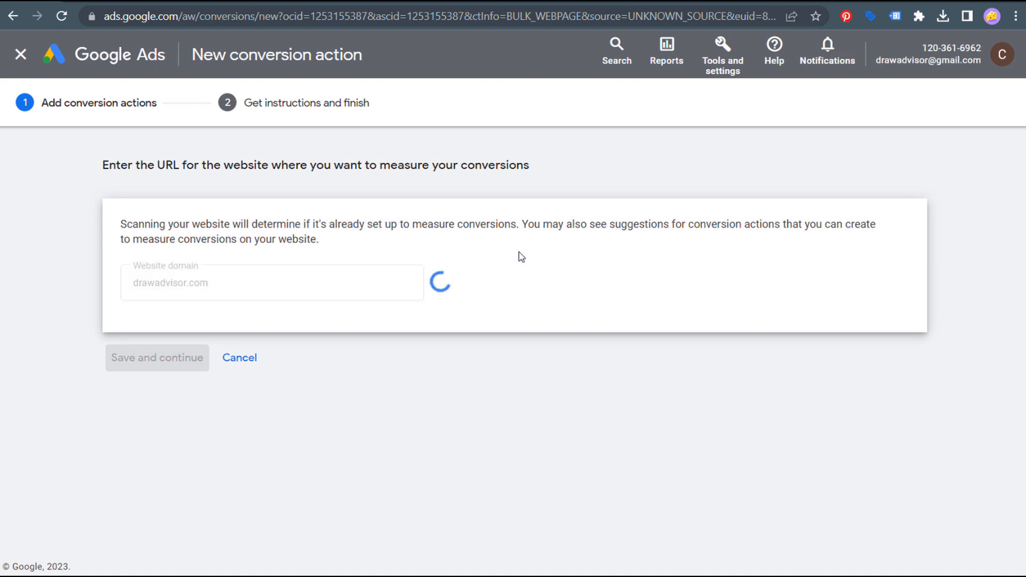
pyautogui.scroll(-8, 97, 246)
pyautogui.scroll(-1, 83, 238)
pyautogui.moveTo(134, 287); pyautogui.dragTo(464, 293)
pyautogui.click(458, 290)
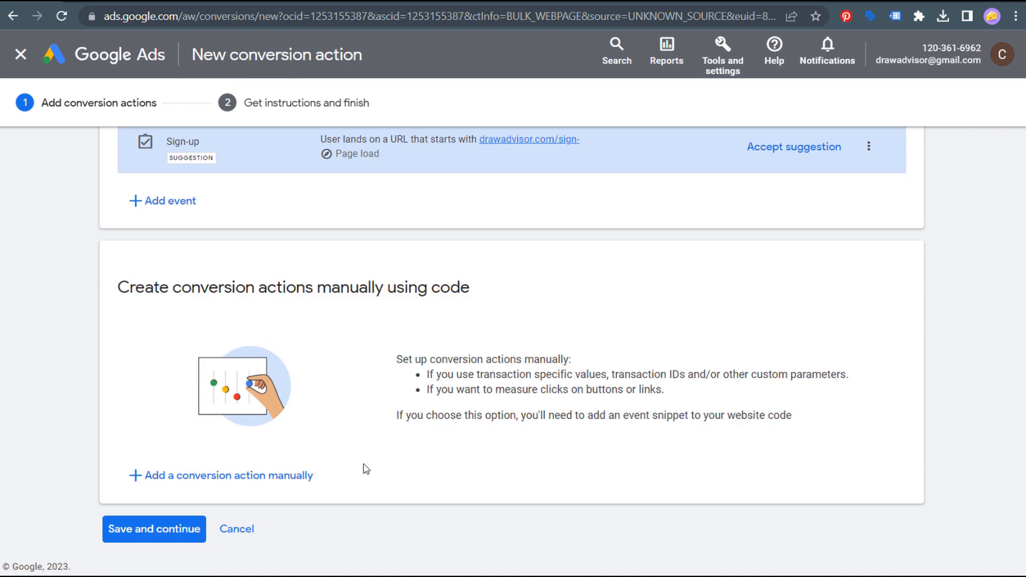
# - Add a manual Contact conversion action named 'Google Ads - Submit Workshop Form'
pyautogui.click(192, 475)
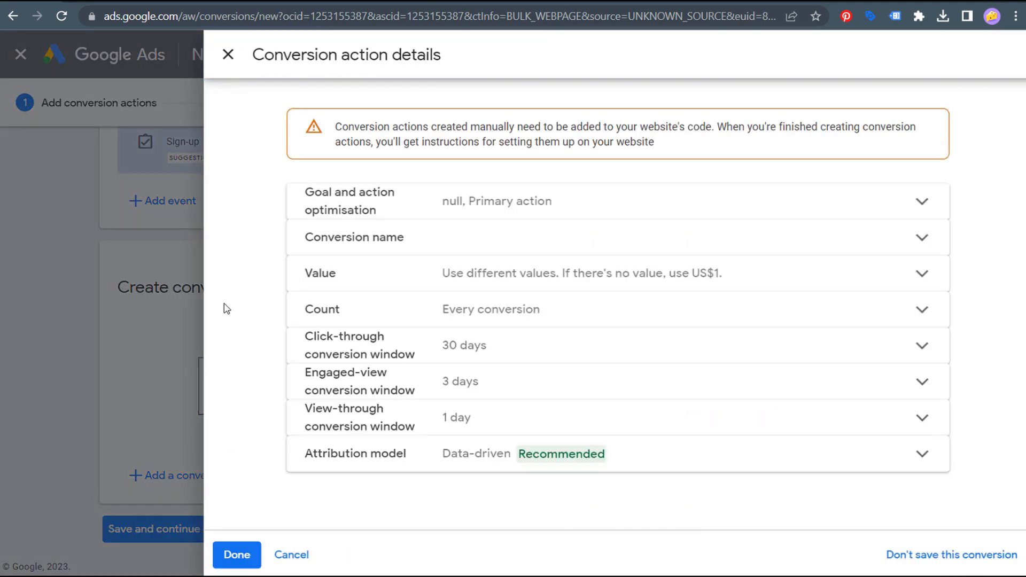
pyautogui.click(543, 259)
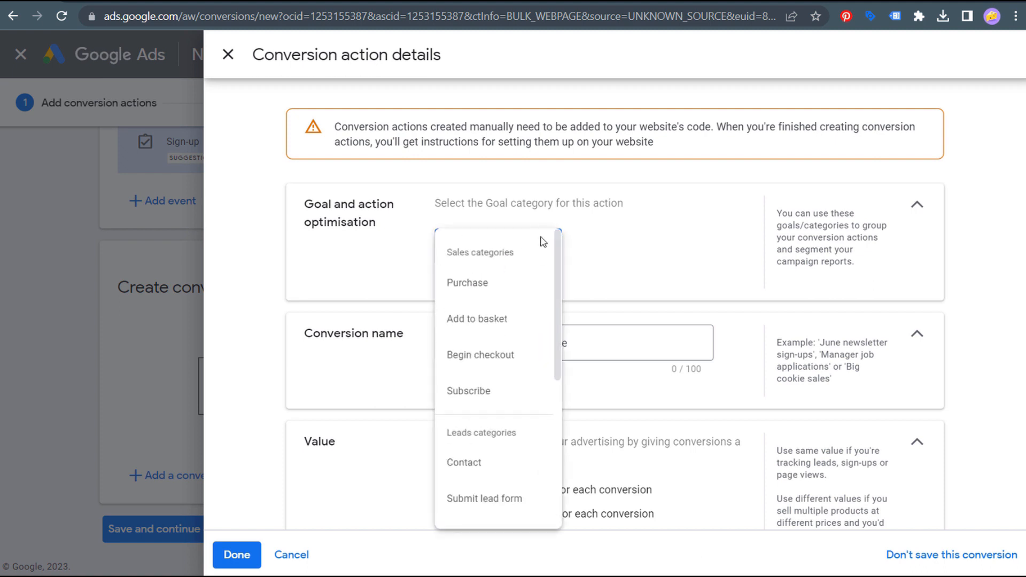
pyautogui.scroll(-1, 472, 354)
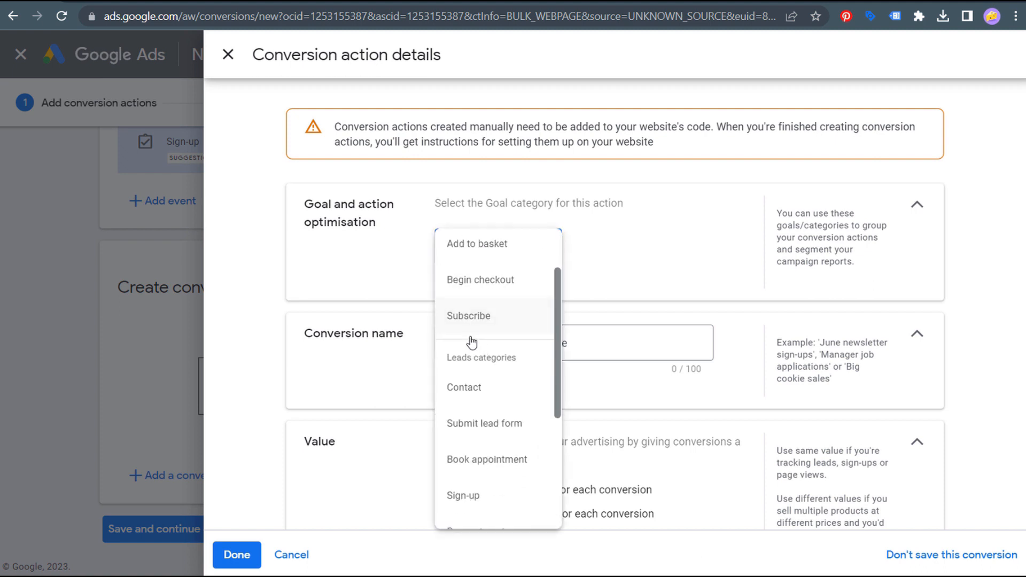
pyautogui.click(488, 389)
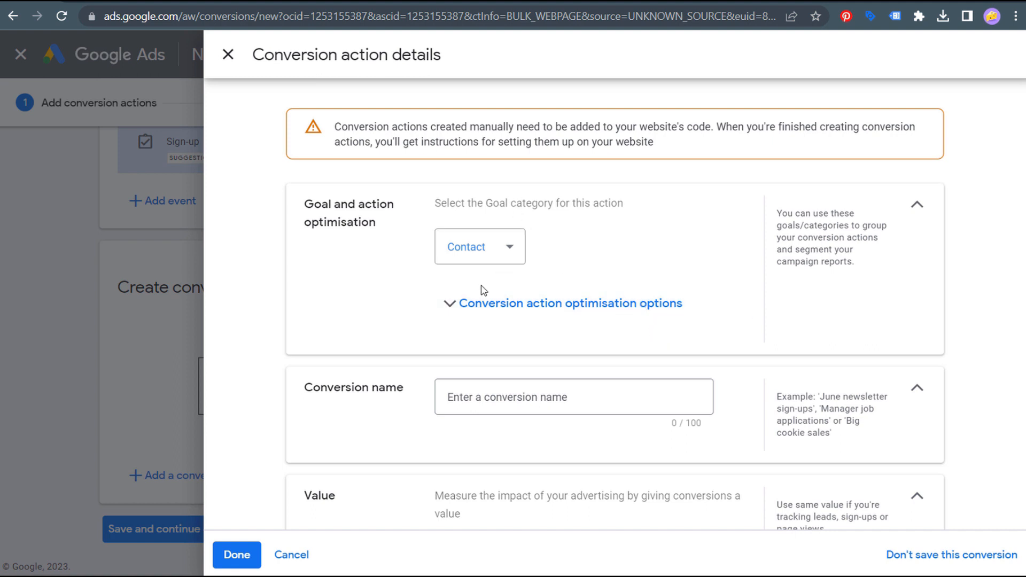
pyautogui.click(476, 304)
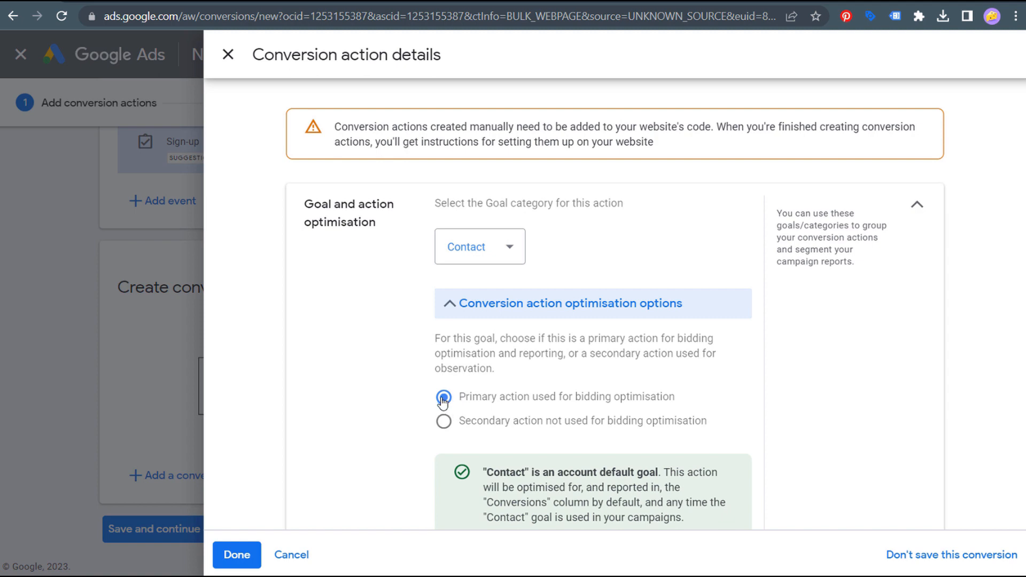
pyautogui.click(527, 315)
pyautogui.scroll(-3, 320, 257)
pyautogui.click(499, 249)
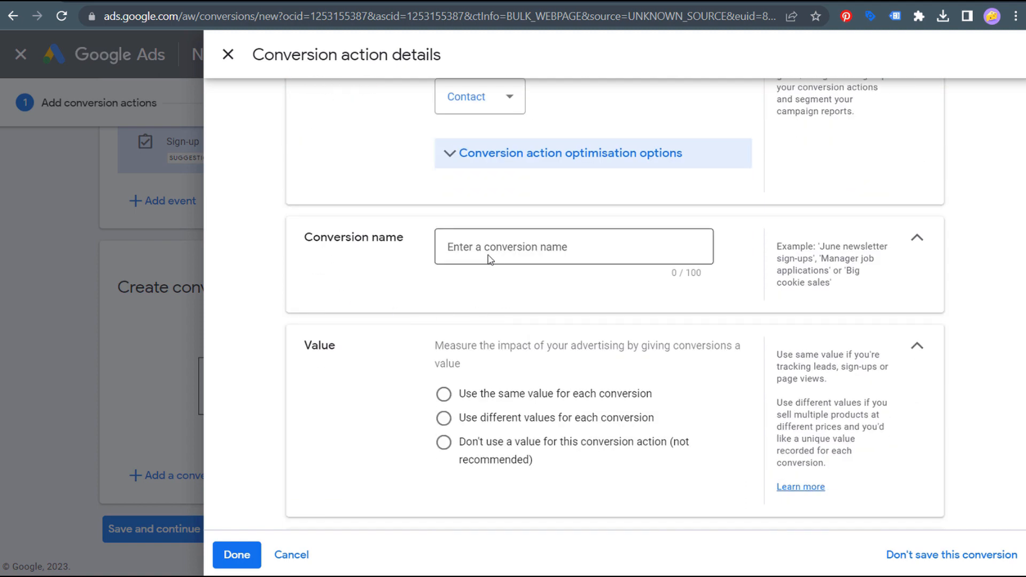
pyautogui.write('Submit Workshop Form')
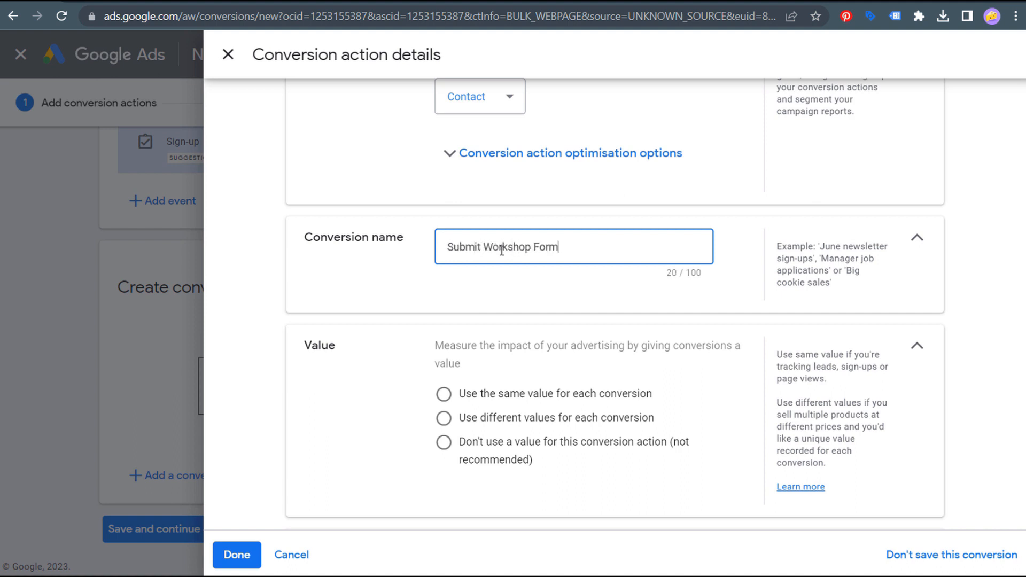
pyautogui.write('Google Ads -')
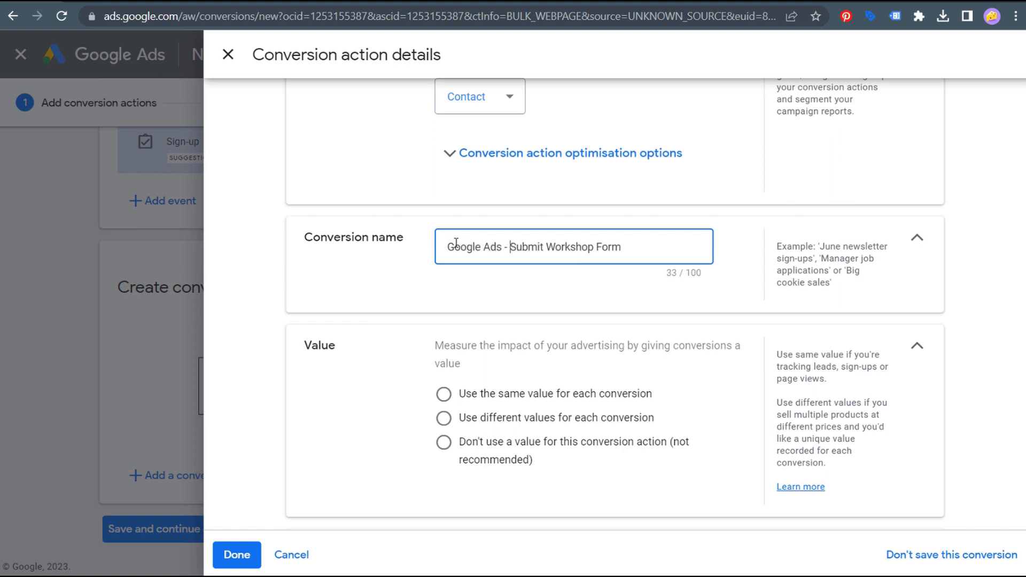
pyautogui.click(371, 265)
# - Use the same US$1 value for every conversion and count one conversion per click
pyautogui.scroll(-3, 342, 261)
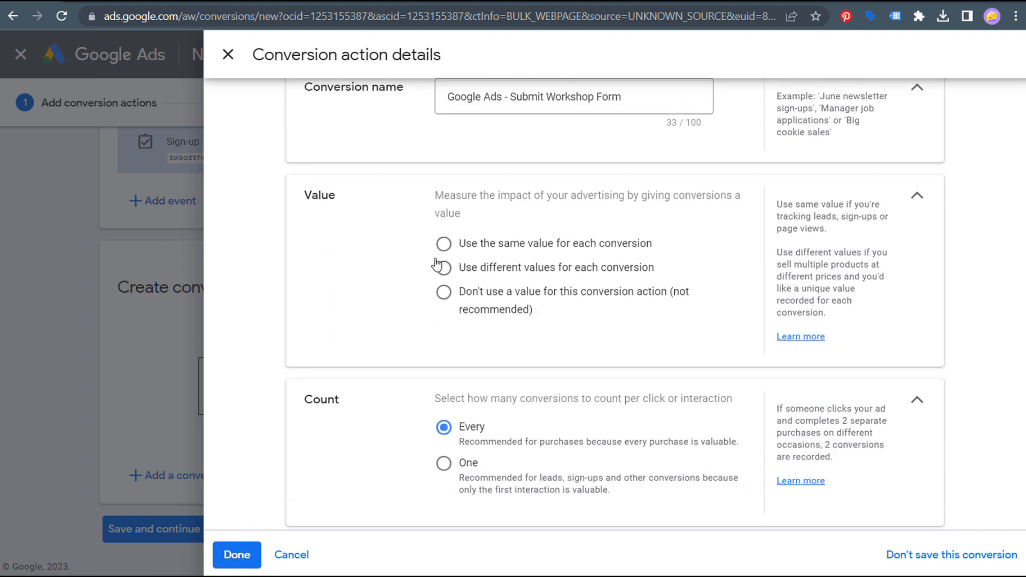
pyautogui.click(443, 244)
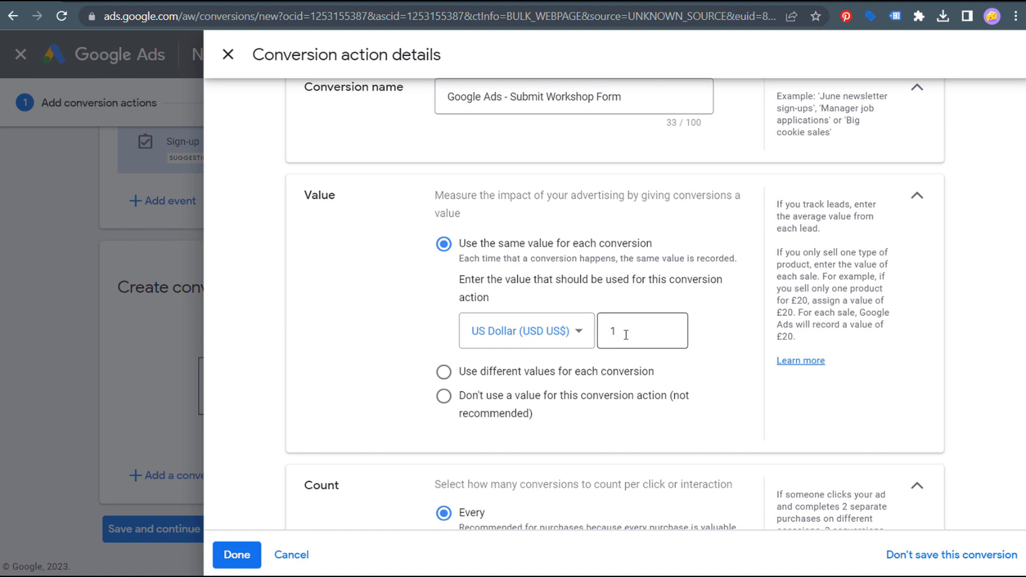
pyautogui.scroll(-3, 341, 301)
pyautogui.click(443, 399)
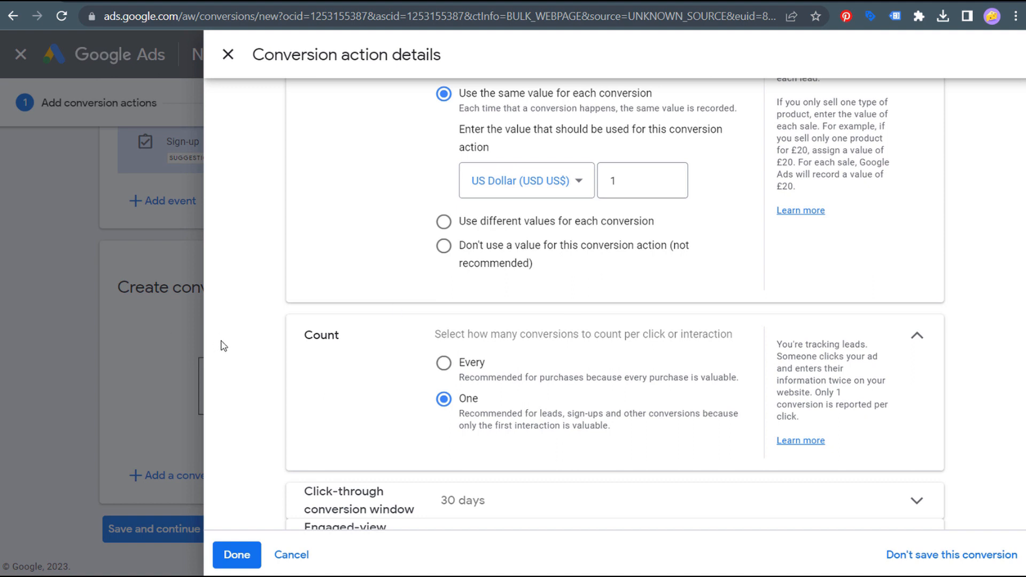
pyautogui.scroll(-1, 324, 342)
pyautogui.scroll(-2, 300, 321)
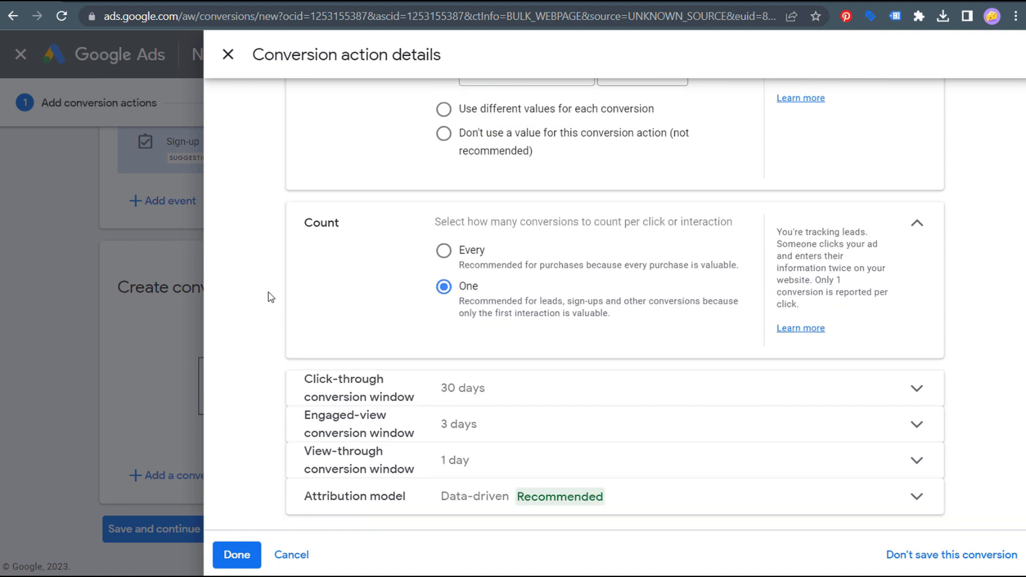
# - Set the click-through conversion window to 90 days
pyautogui.click(507, 381)
pyautogui.click(497, 459)
pyautogui.click(465, 280)
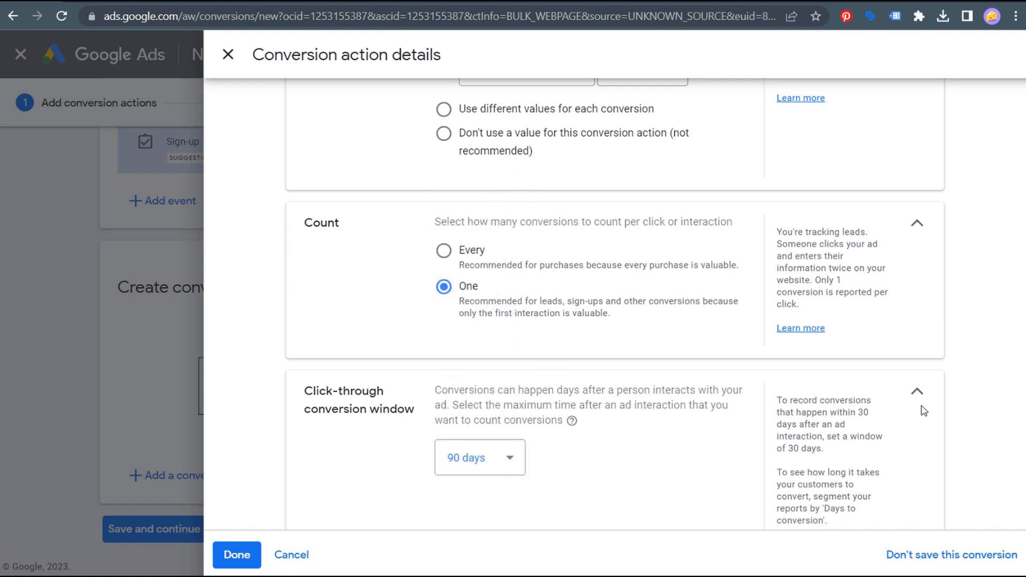
pyautogui.scroll(-4, 695, 374)
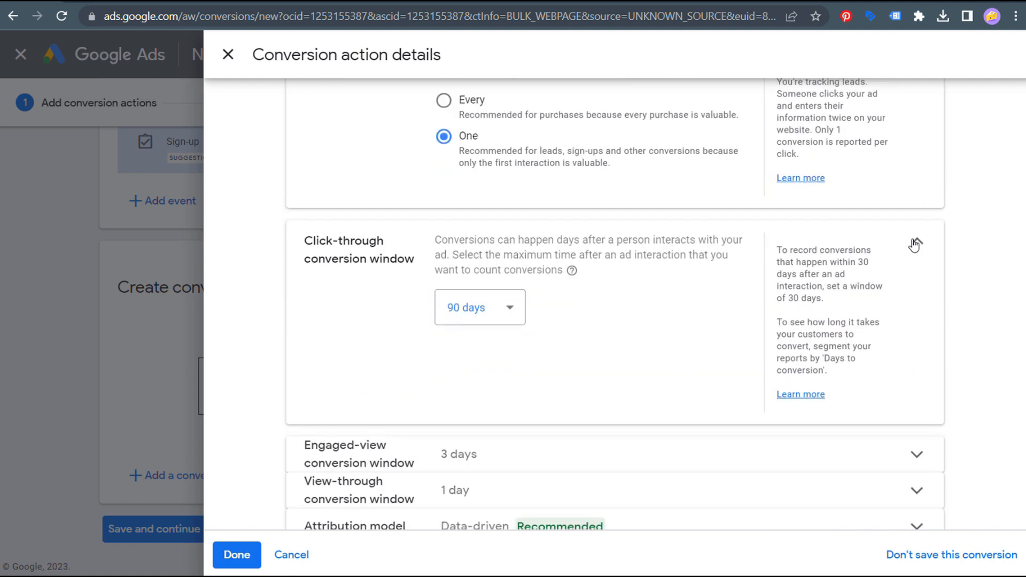
pyautogui.click(917, 241)
# - Set the engaged-view and view-through windows to 30 days each, then confirm with Done
pyautogui.click(498, 423)
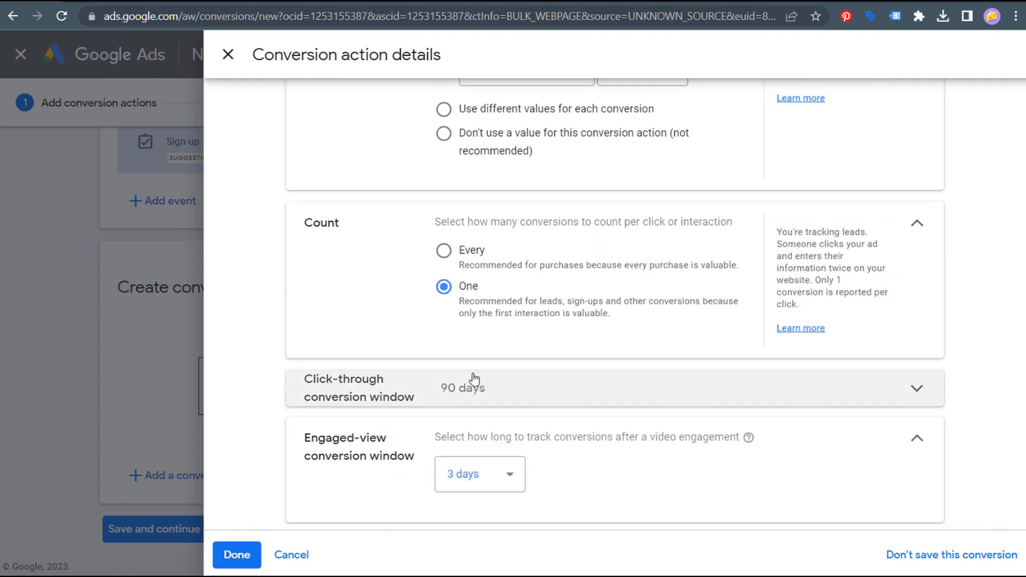
pyautogui.click(494, 476)
pyautogui.click(476, 334)
pyautogui.scroll(-1, 795, 422)
pyautogui.click(916, 350)
pyautogui.click(522, 465)
pyautogui.click(481, 514)
pyautogui.click(484, 334)
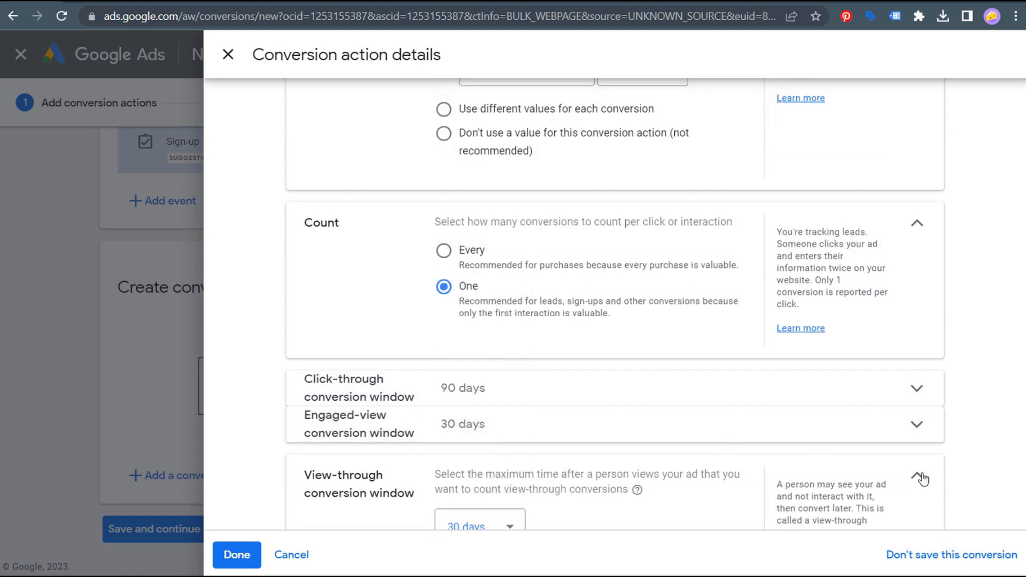
pyautogui.click(917, 475)
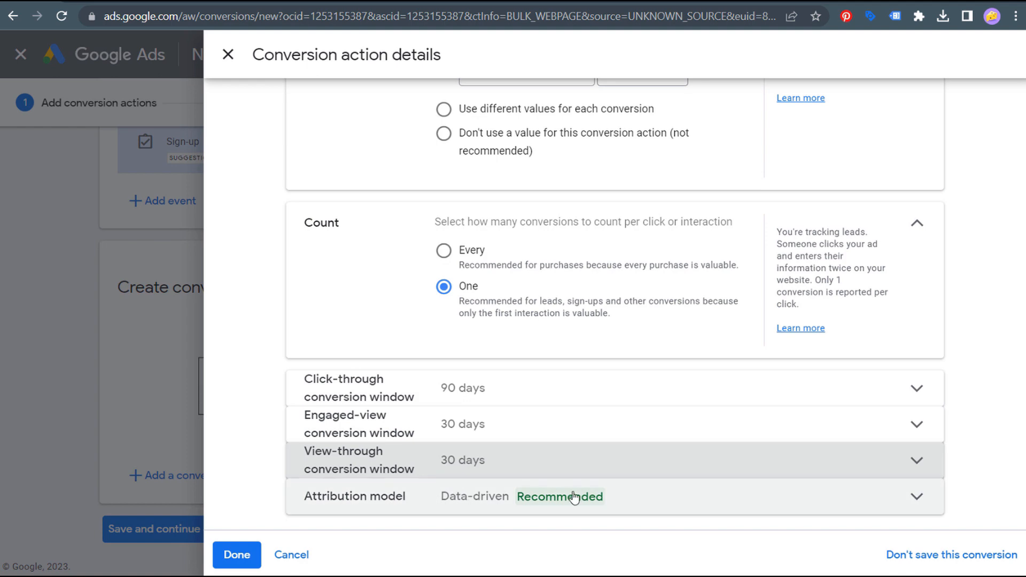
pyautogui.click(237, 555)
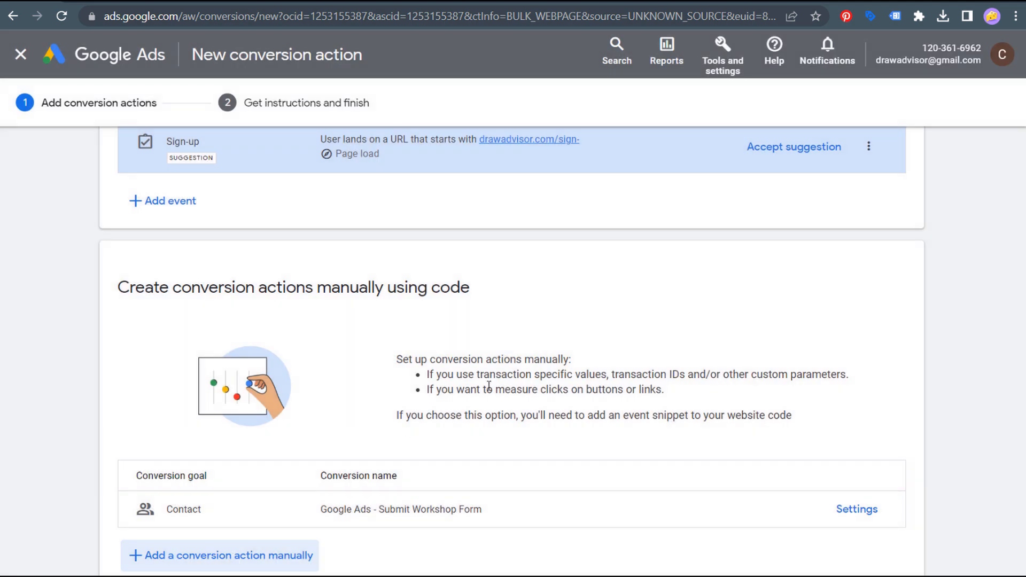
# - Save and continue, copy the conversion's event snippet code, and finish the setup with Done
pyautogui.scroll(-2, 521, 374)
pyautogui.click(149, 533)
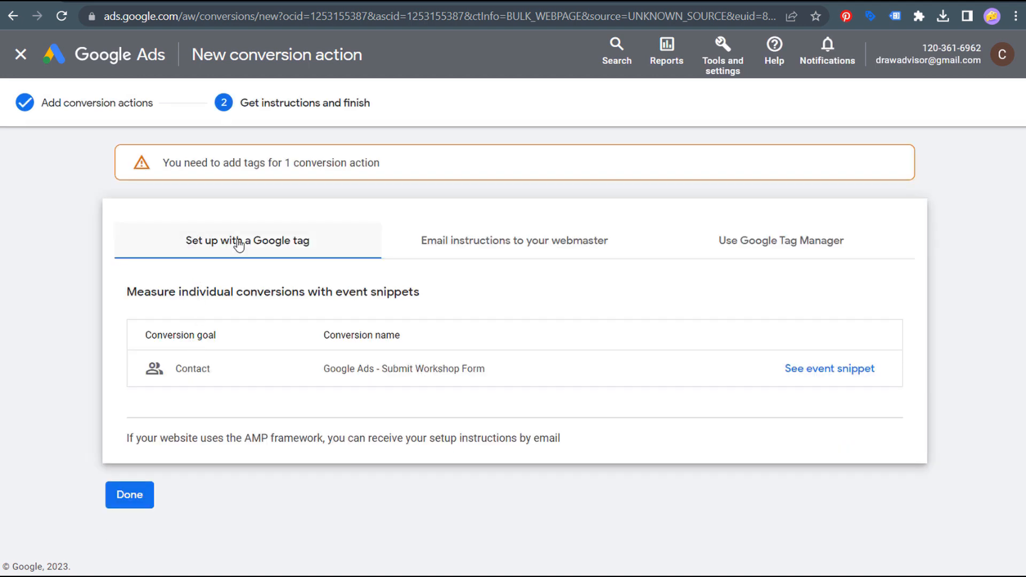
pyautogui.click(820, 370)
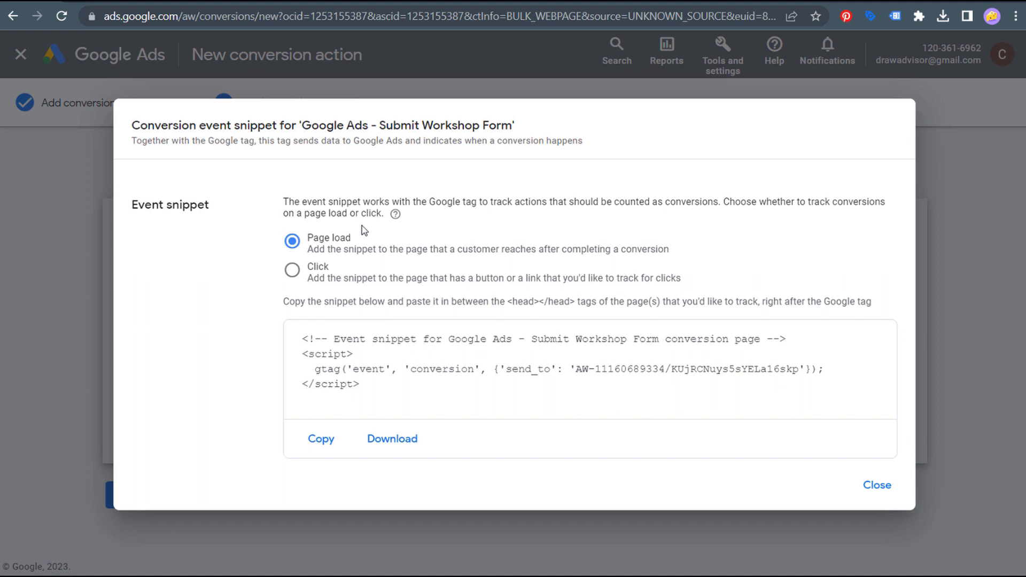
pyautogui.click(315, 439)
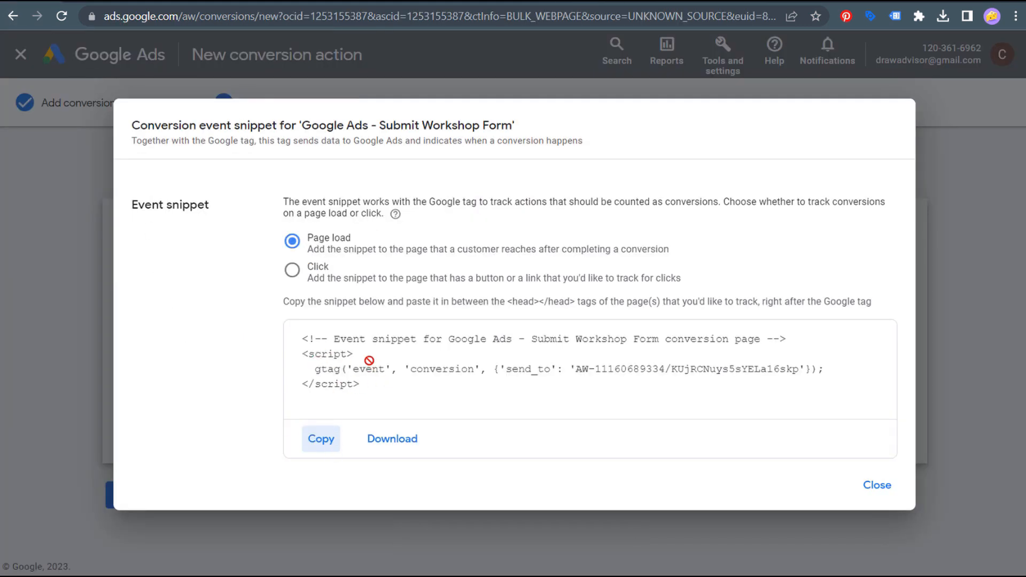
pyautogui.click(879, 484)
pyautogui.click(129, 496)
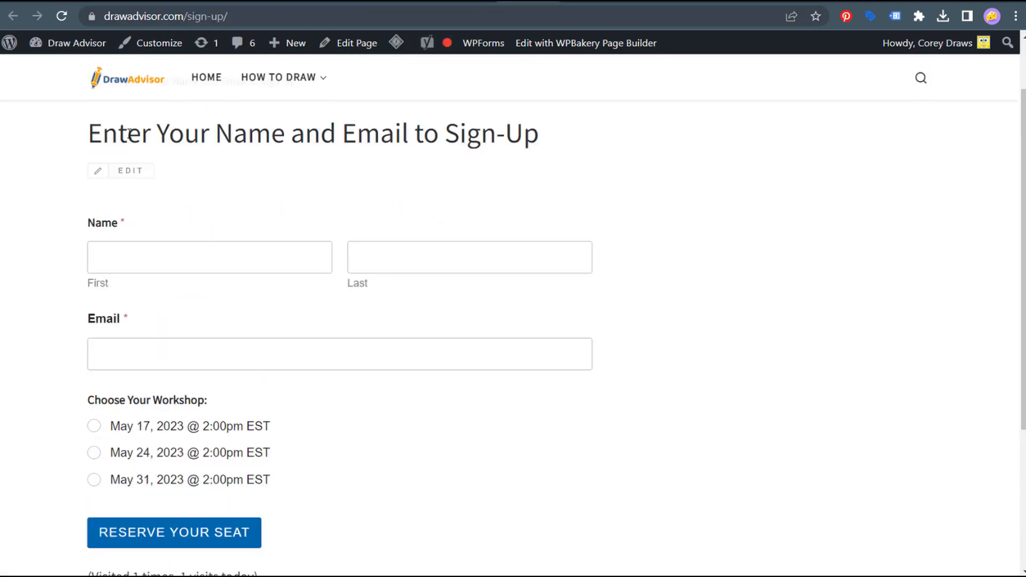
# - Keep the form's confirmation type as Go to URL (Redirect) and save the settings
pyautogui.moveTo(103, 133); pyautogui.dragTo(620, 163)
pyautogui.click(620, 163)
pyautogui.scroll(-2, 357, 377)
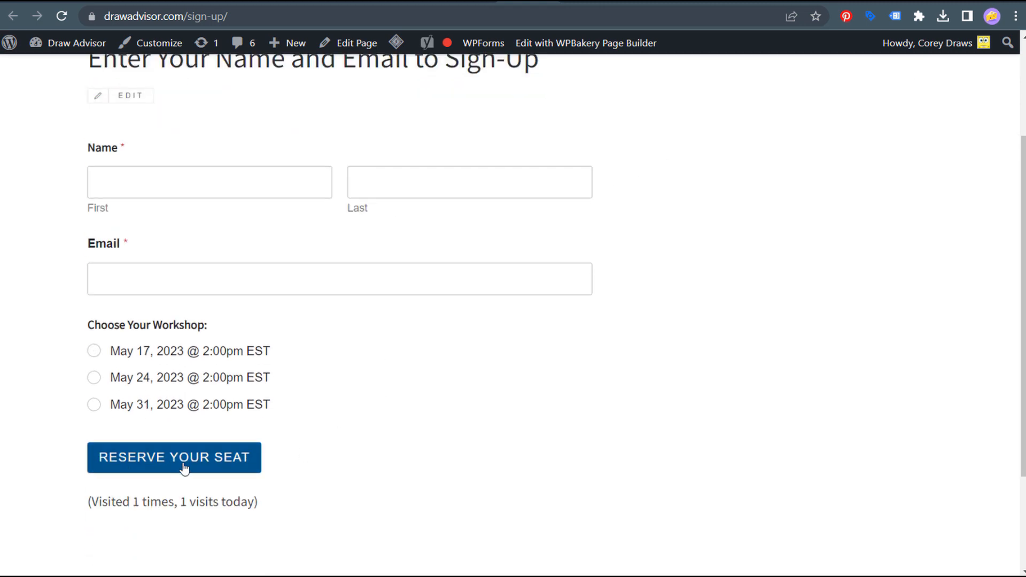
pyautogui.click(314, 4)
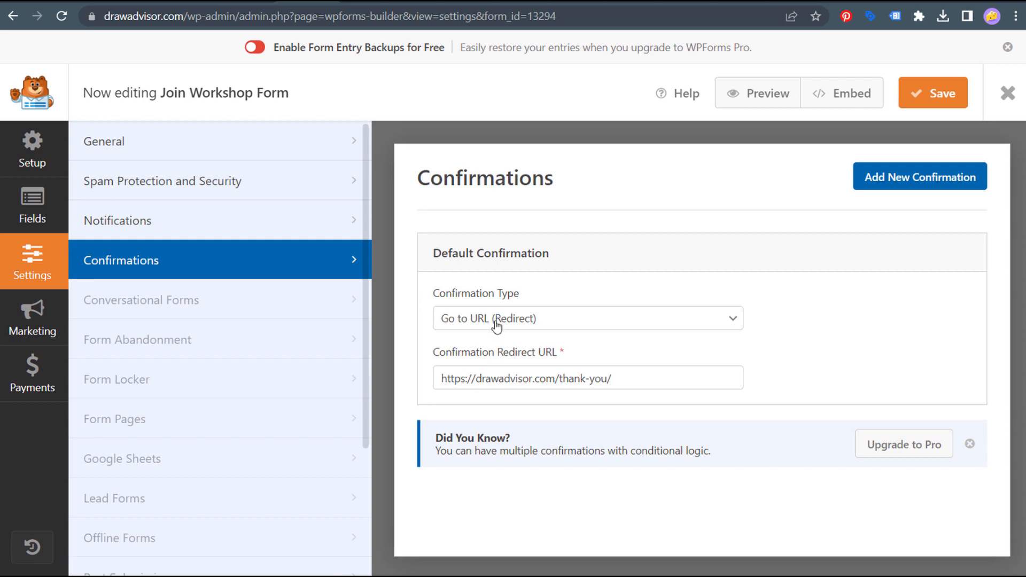
pyautogui.click(551, 320)
pyautogui.click(488, 368)
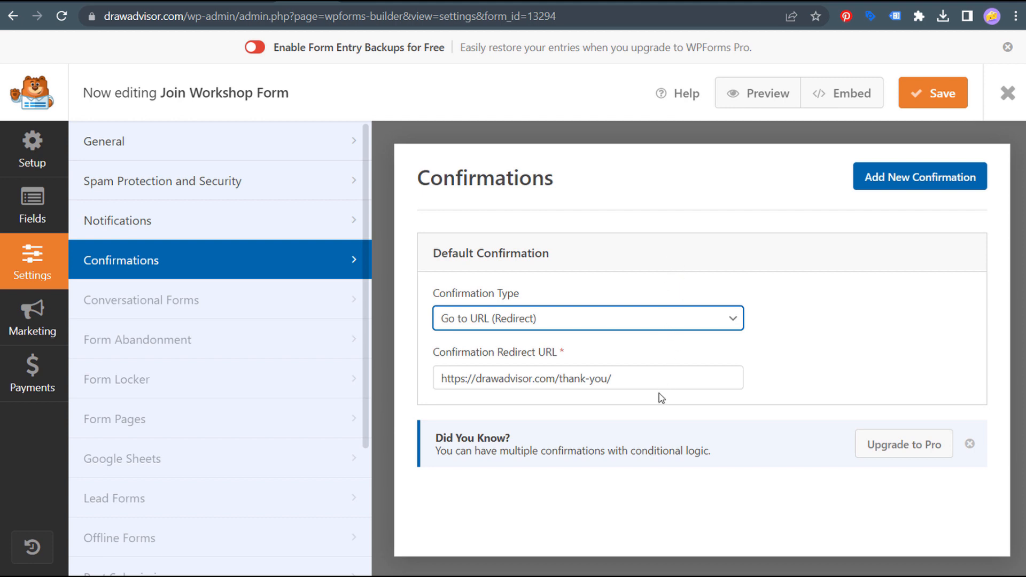
pyautogui.click(933, 93)
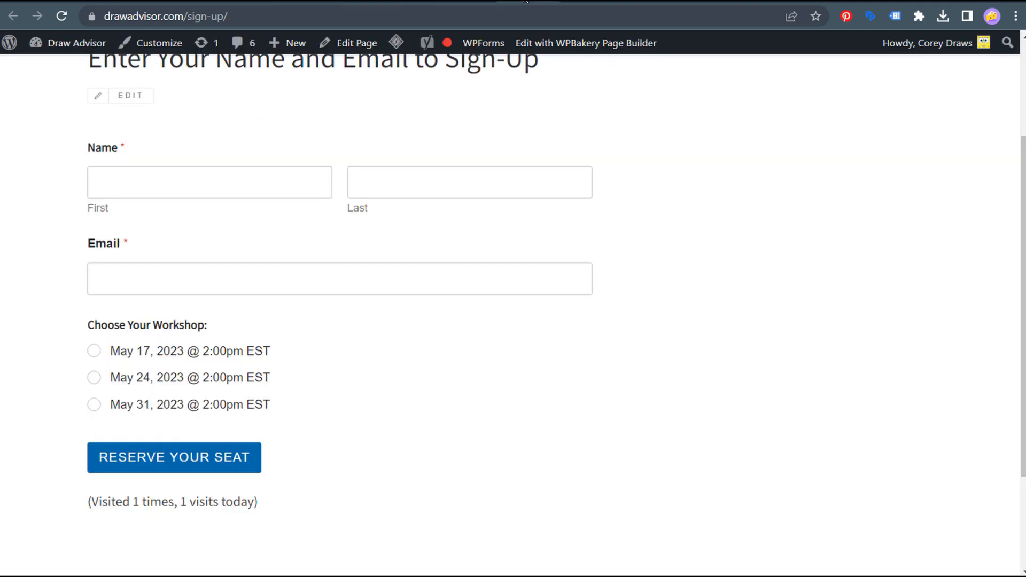
# - Look over the Header Footer Code Manager plugin page on wordpress.org
pyautogui.scroll(2, 636, 171)
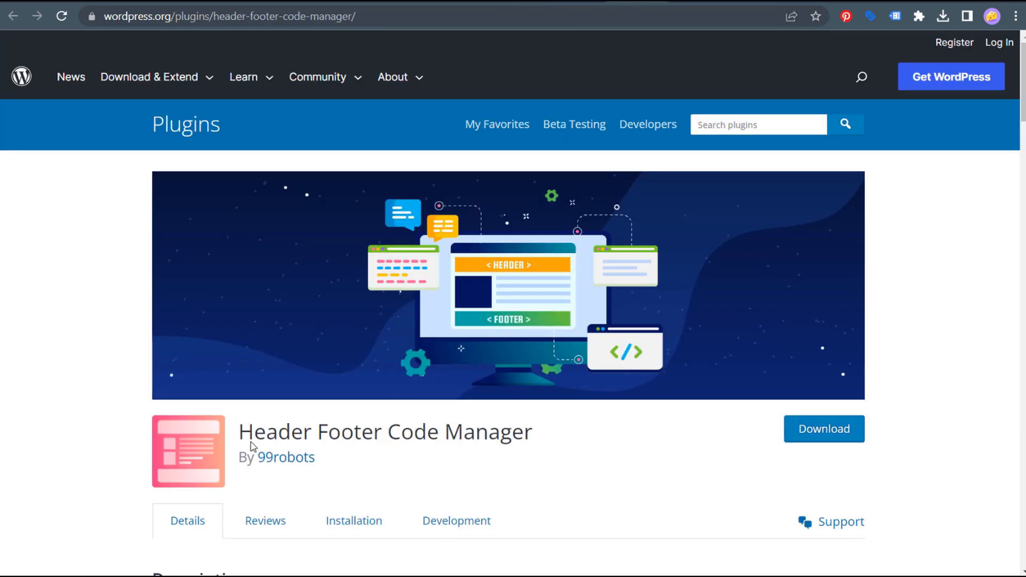
pyautogui.moveTo(250, 441); pyautogui.dragTo(526, 426)
pyautogui.click(571, 445)
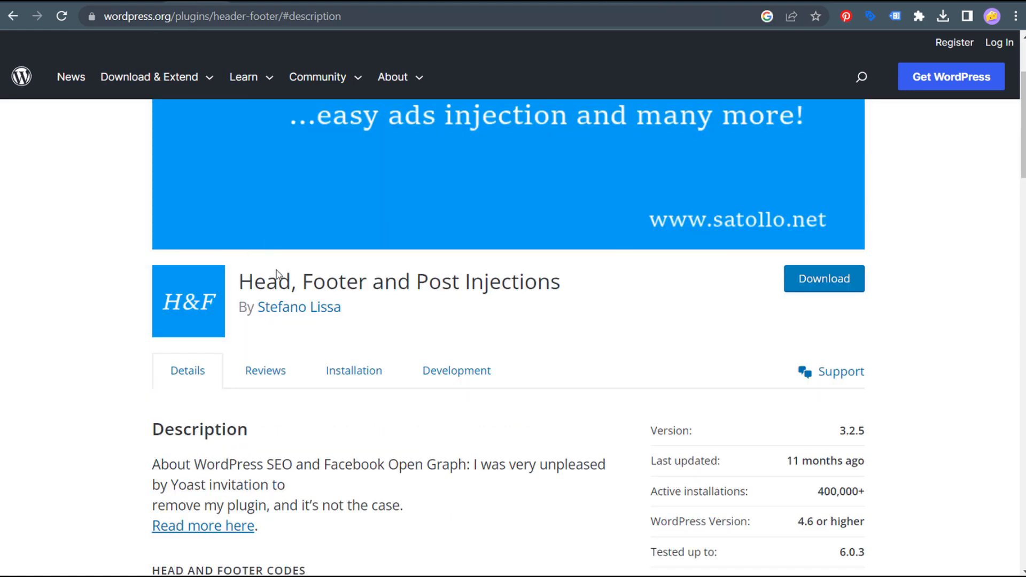
# - Go to the HFCM snippets list and delete the existing Google Ads snippet
pyautogui.moveTo(291, 279); pyautogui.dragTo(499, 271)
pyautogui.click(502, 272)
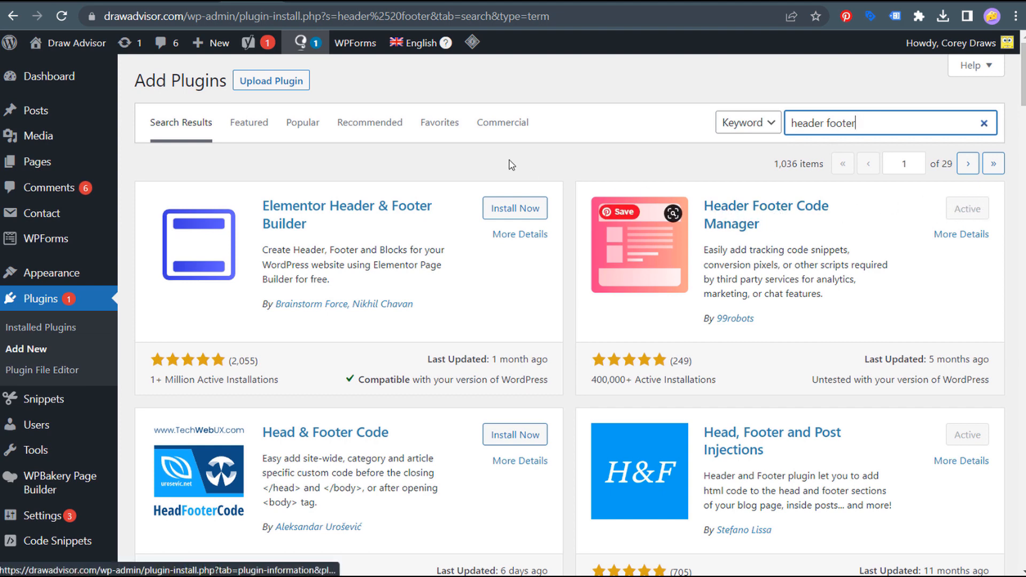
pyautogui.scroll(-2, 289, 392)
pyautogui.scroll(-3, 288, 392)
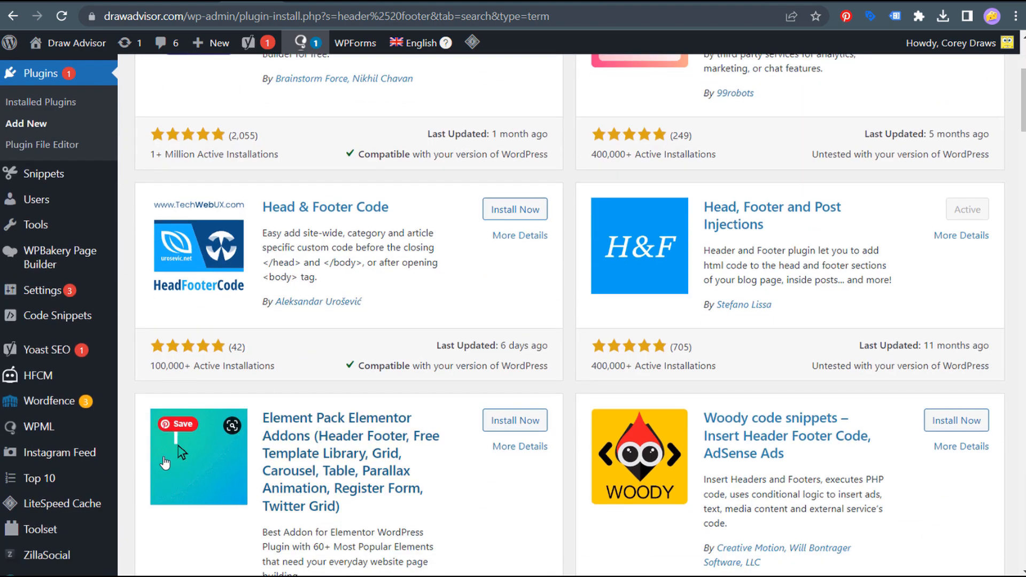
pyautogui.moveTo(33, 377)
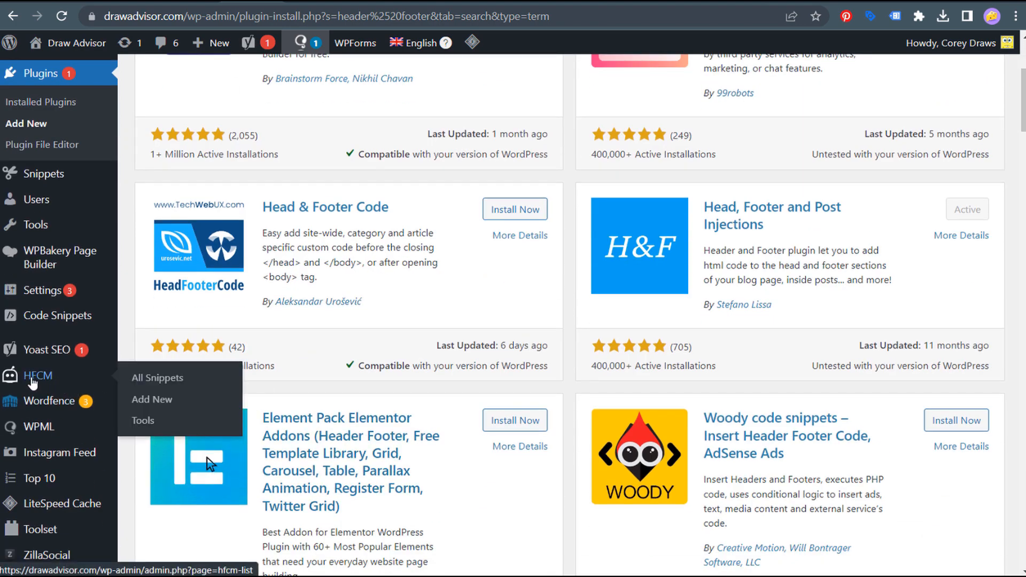
pyautogui.click(158, 381)
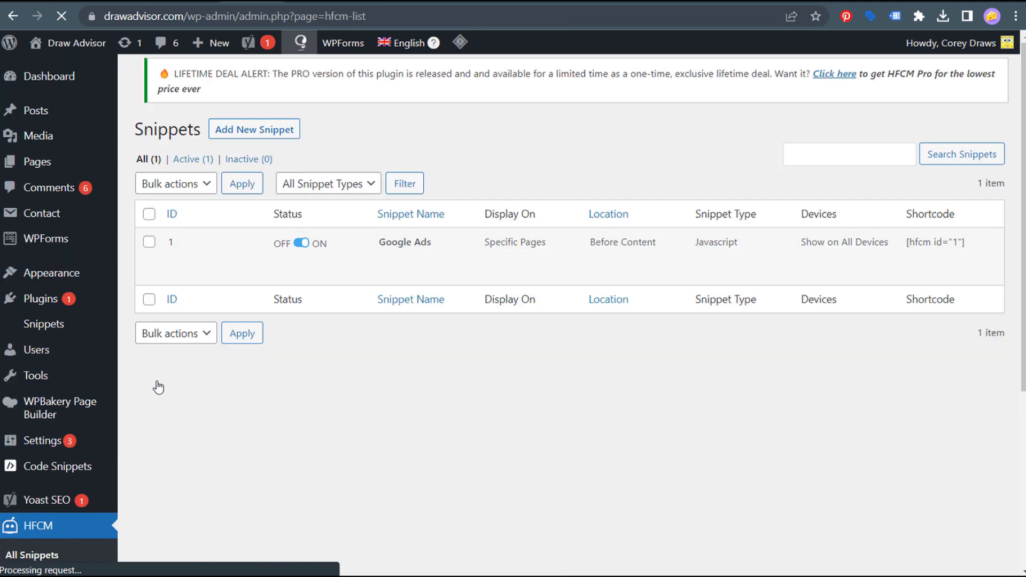
pyautogui.moveTo(235, 264)
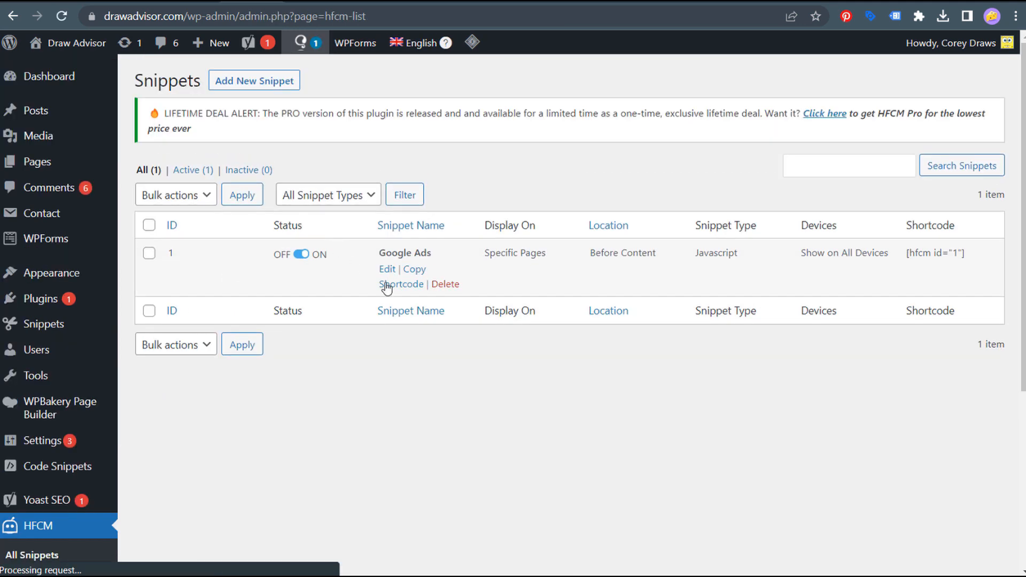
pyautogui.click(448, 285)
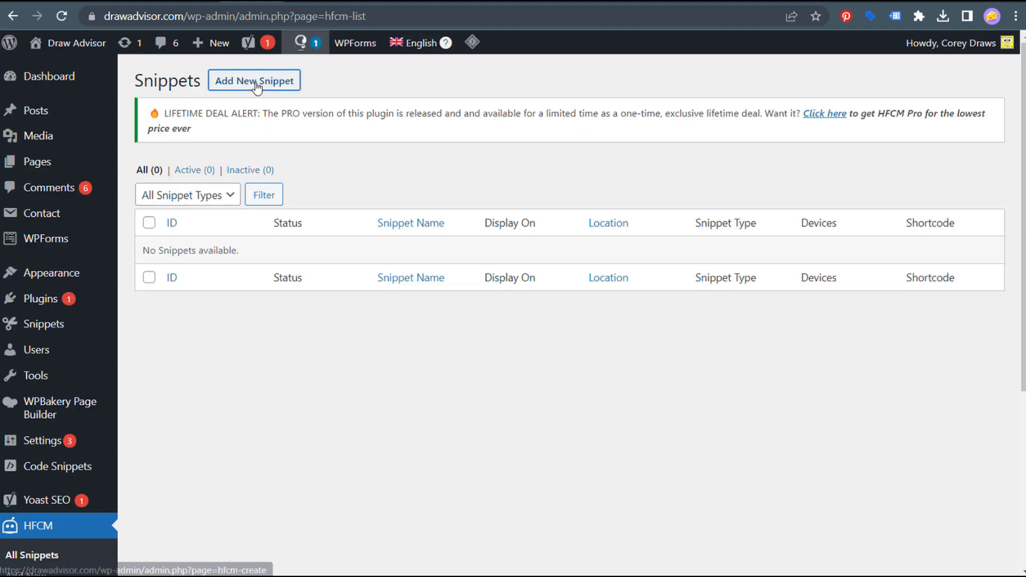
# - Create a new Javascript snippet named 'Google Ads Event Snippet Thank You Page'
pyautogui.click(258, 85)
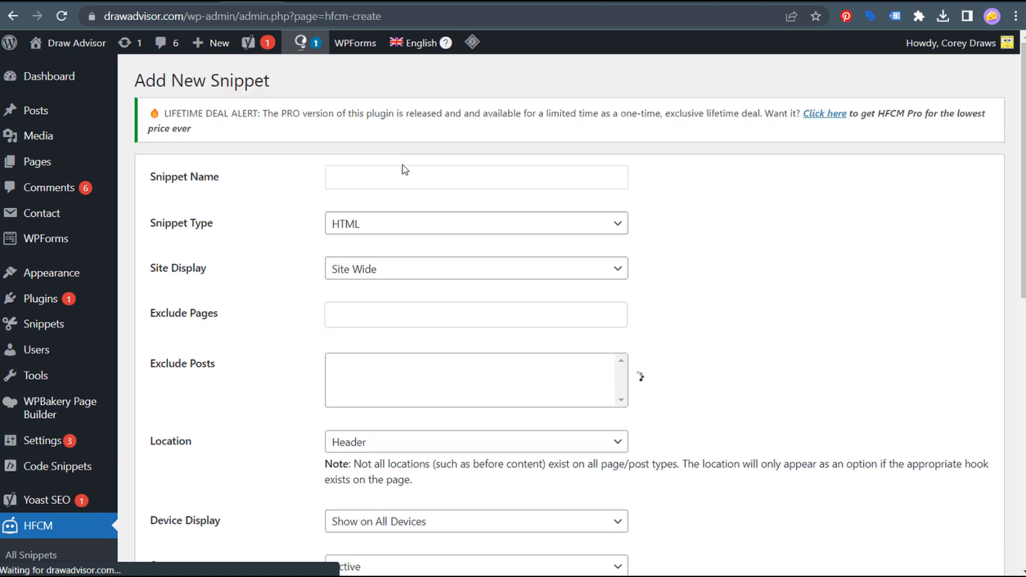
pyautogui.click(401, 175)
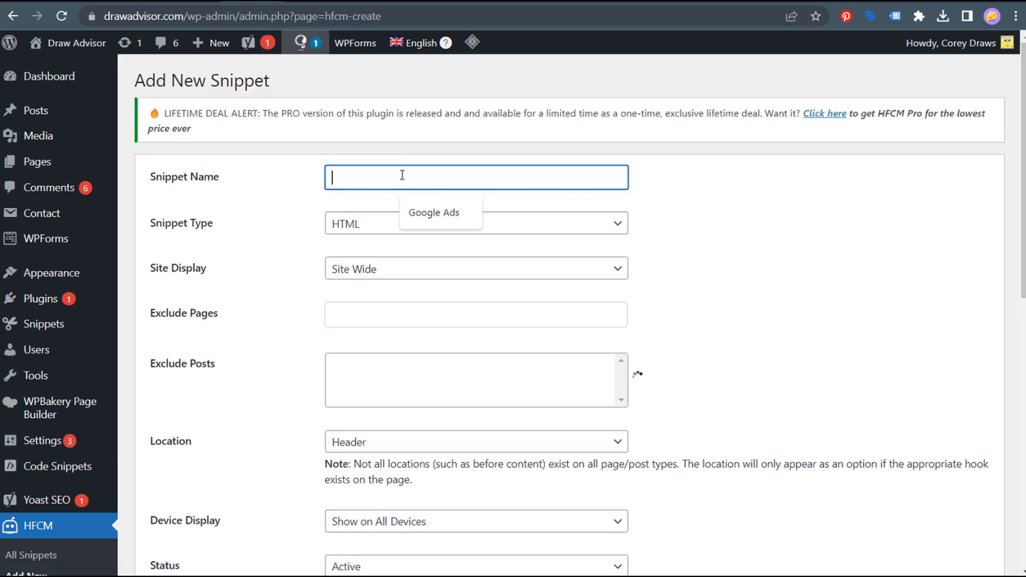
pyautogui.write('Google Ads')
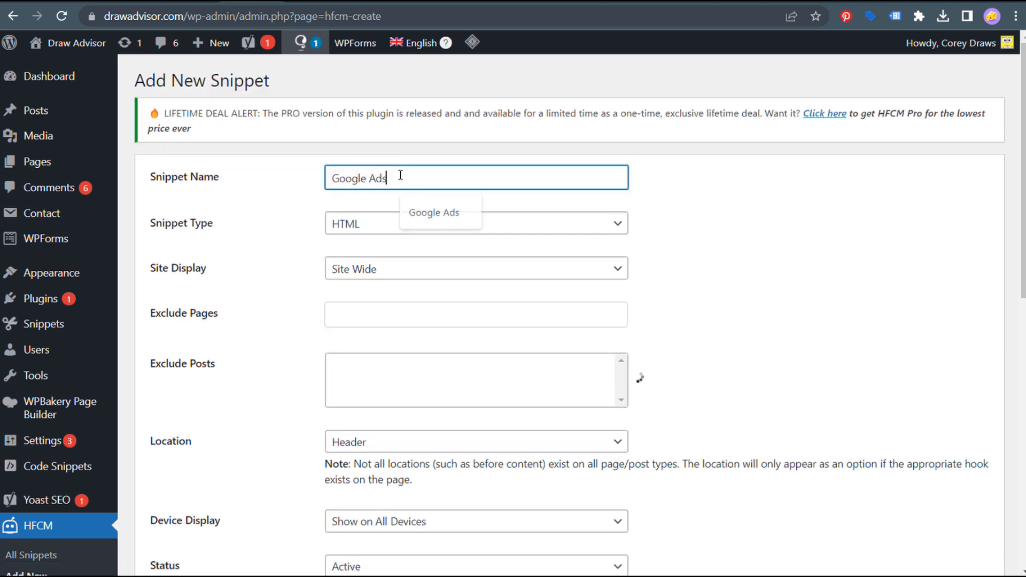
pyautogui.write(' Event Snippet Thank You Page')
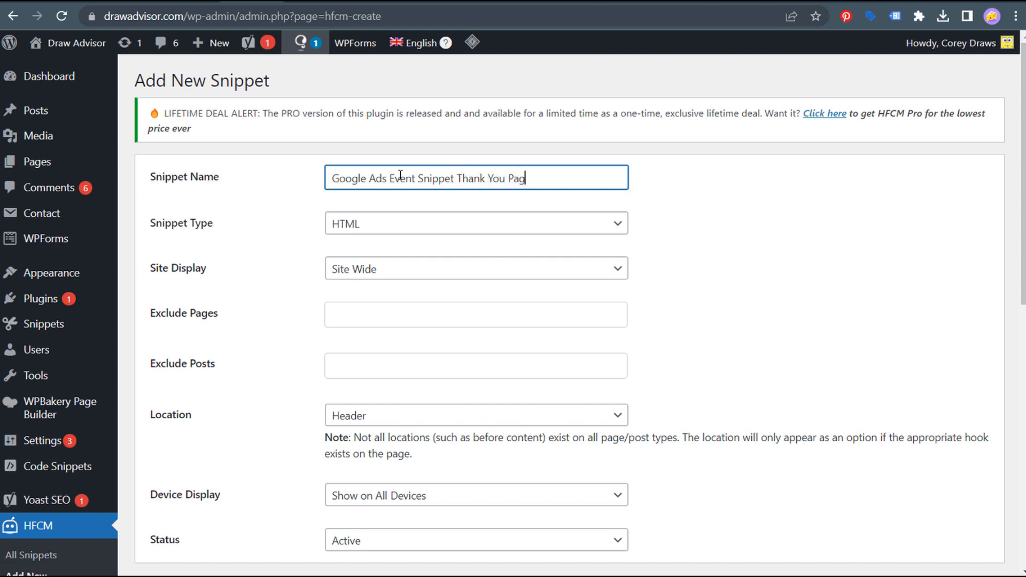
pyautogui.click(428, 219)
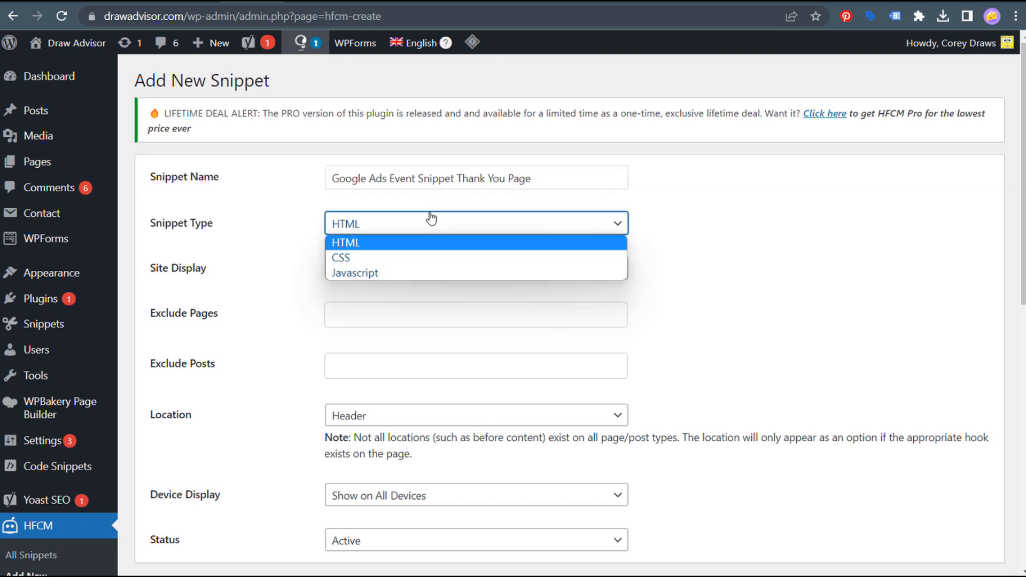
pyautogui.click(383, 274)
# - Show the snippet only on the 'Thanks for signing up for a workshop!' page, Before Content
pyautogui.click(383, 272)
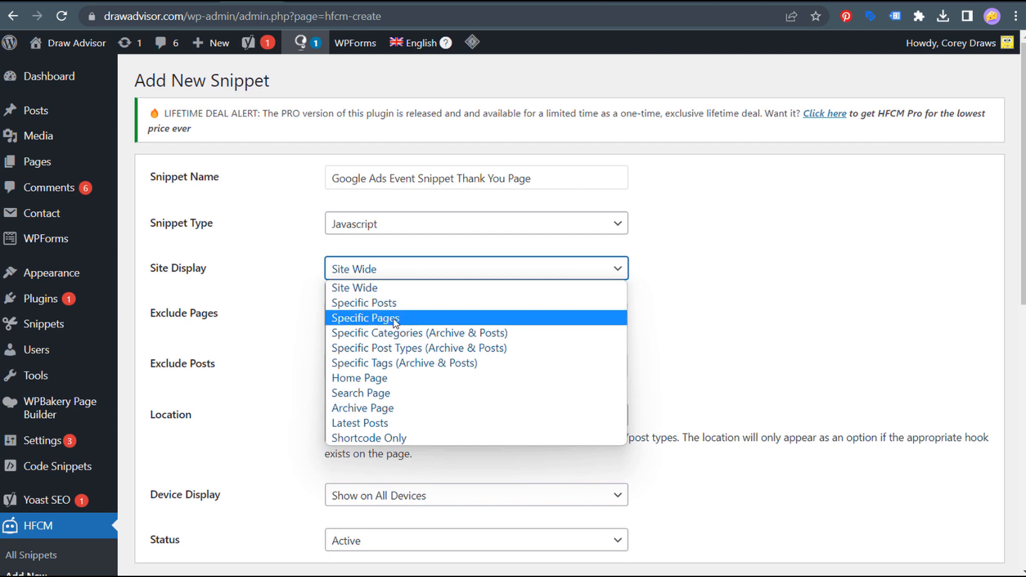
pyautogui.click(413, 319)
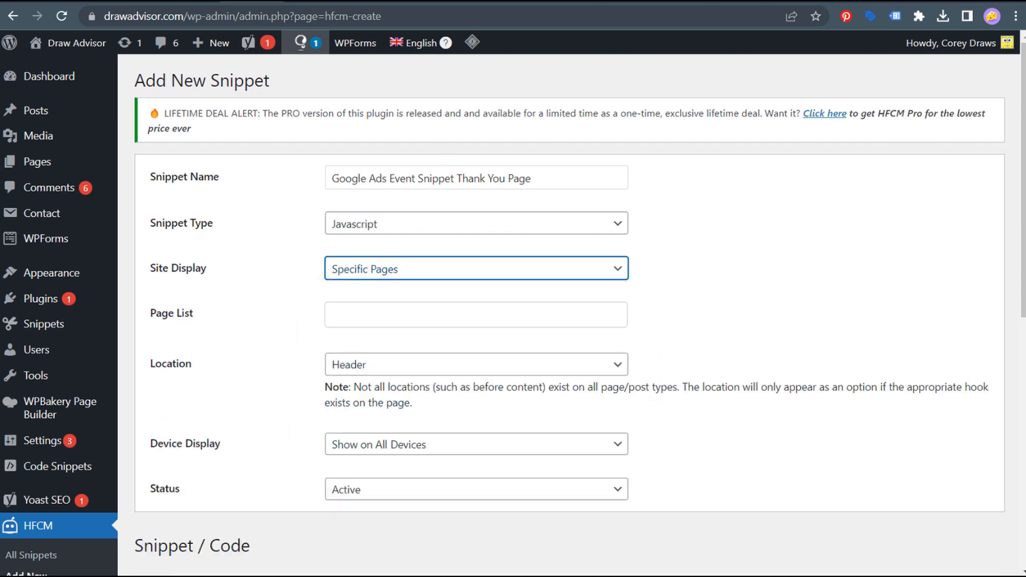
pyautogui.click(565, 273)
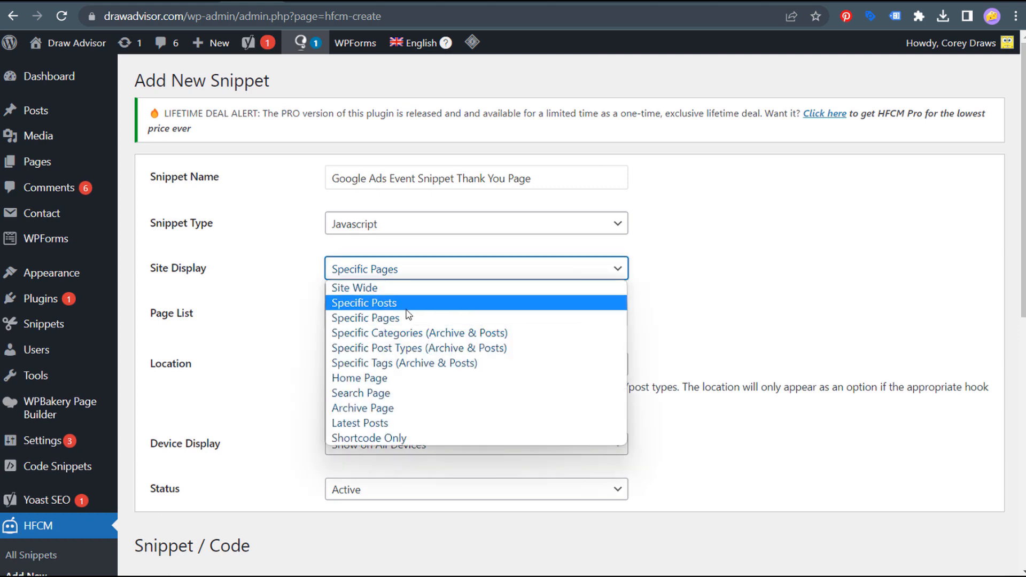
pyautogui.click(412, 308)
pyautogui.click(414, 274)
pyautogui.click(380, 319)
pyautogui.click(448, 318)
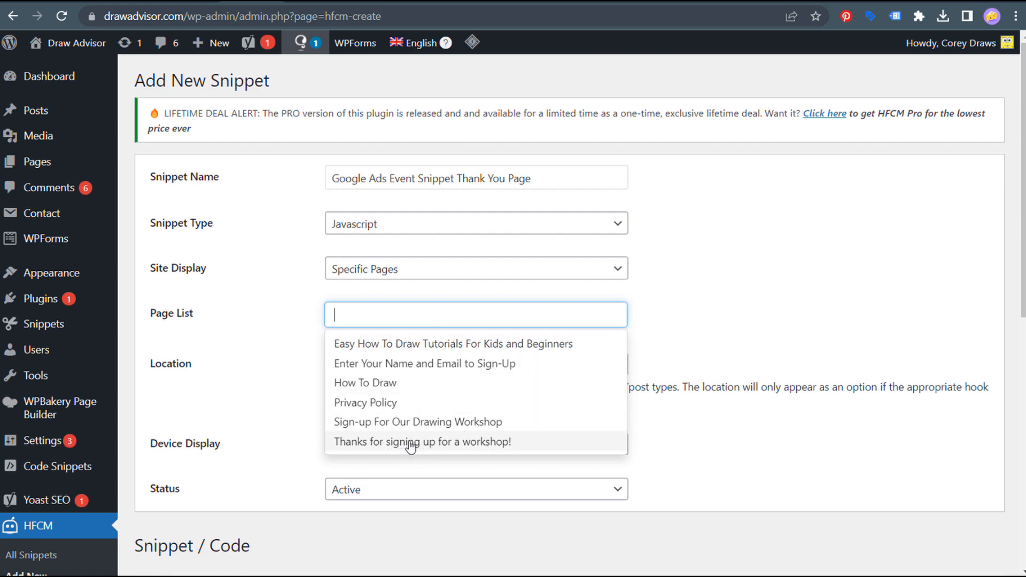
pyautogui.click(439, 442)
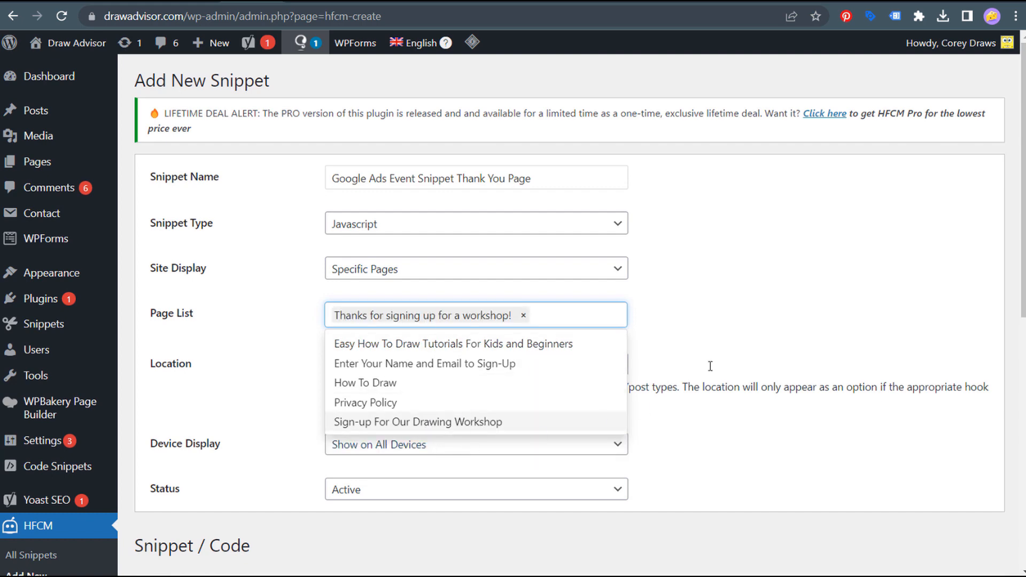
pyautogui.click(751, 323)
pyautogui.click(618, 364)
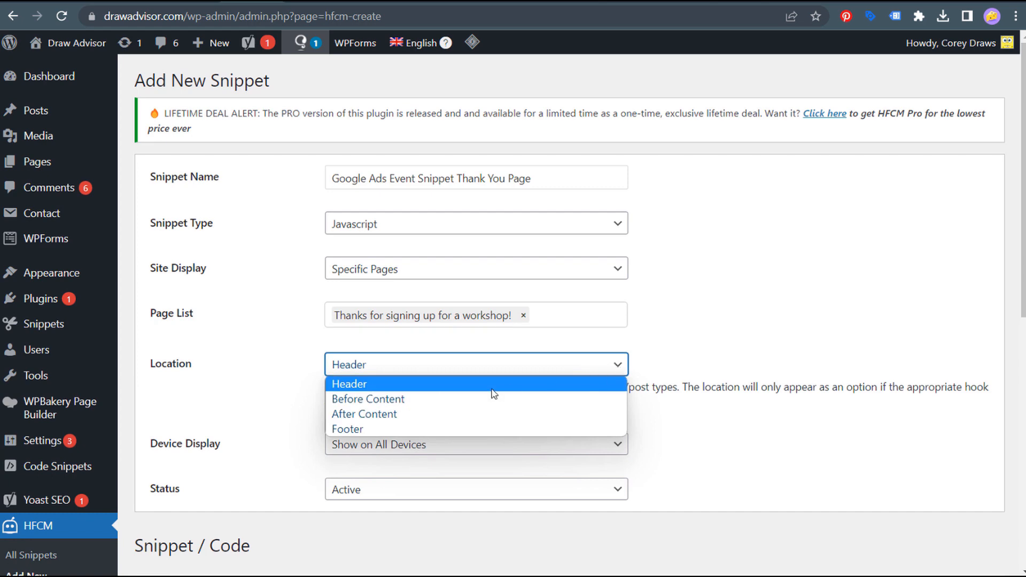
pyautogui.click(364, 400)
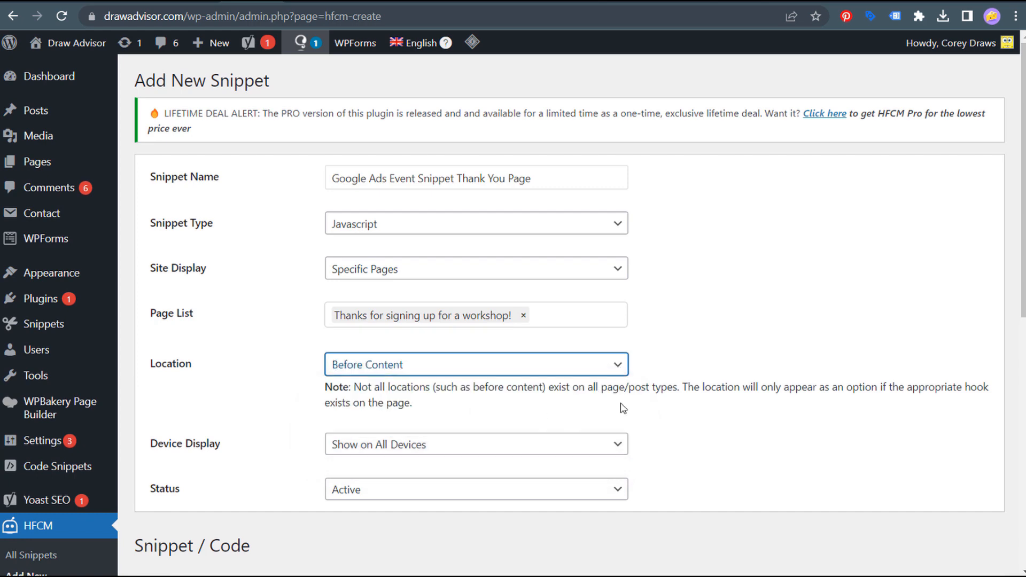
# - Paste the Google Ads event snippet code into the editor and save the snippet
pyautogui.scroll(-3, 629, 389)
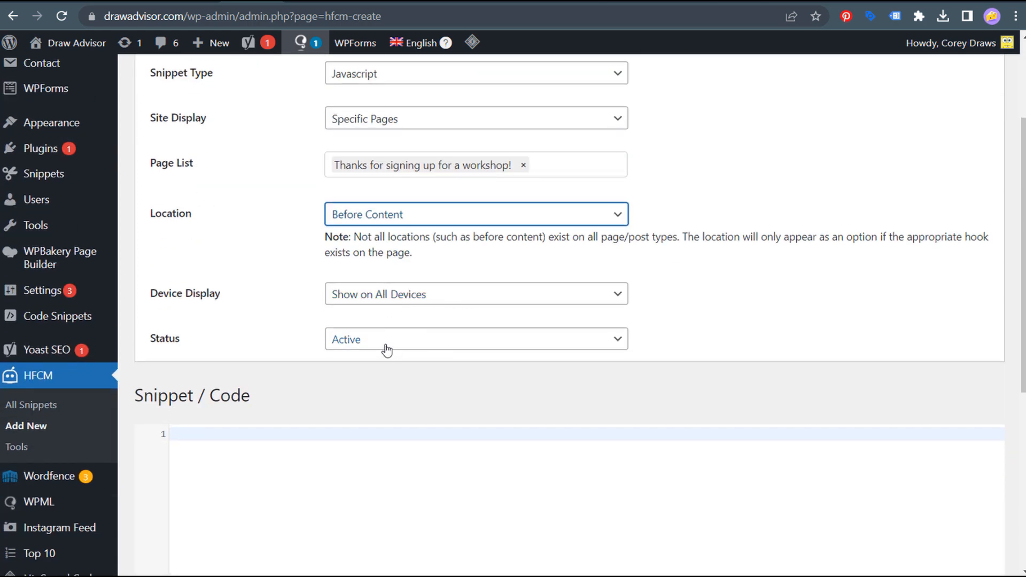
pyautogui.scroll(-3, 363, 308)
pyautogui.click(363, 308)
pyautogui.hotkey('ctrl', 'v')
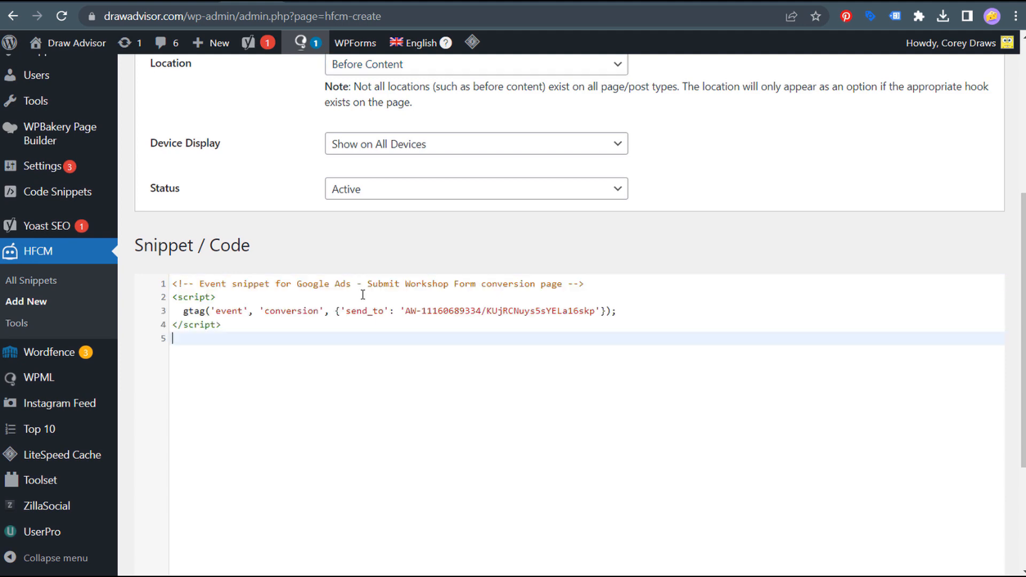
pyautogui.scroll(-4, 424, 363)
pyautogui.click(160, 521)
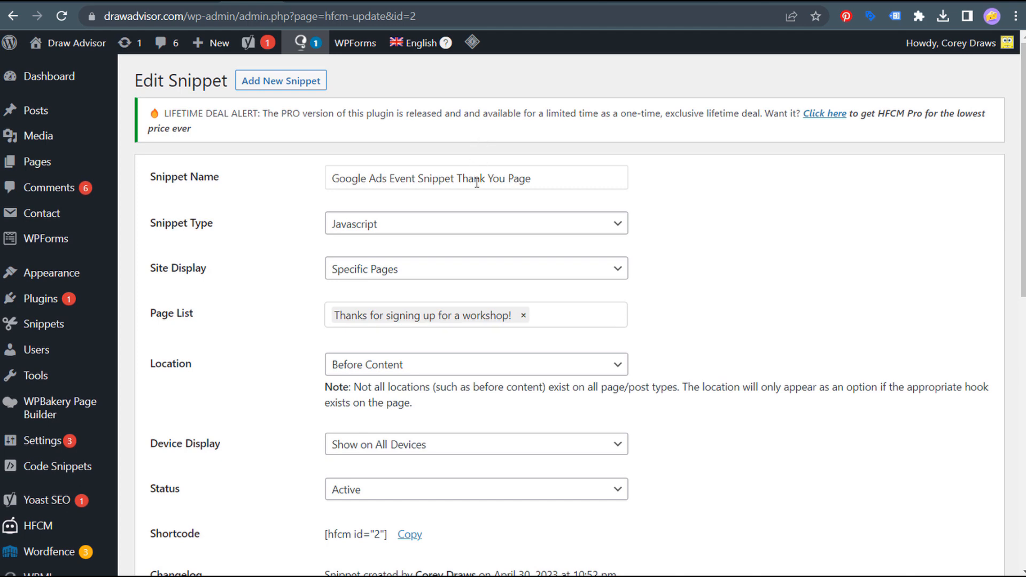
pyautogui.scroll(-7, 680, 217)
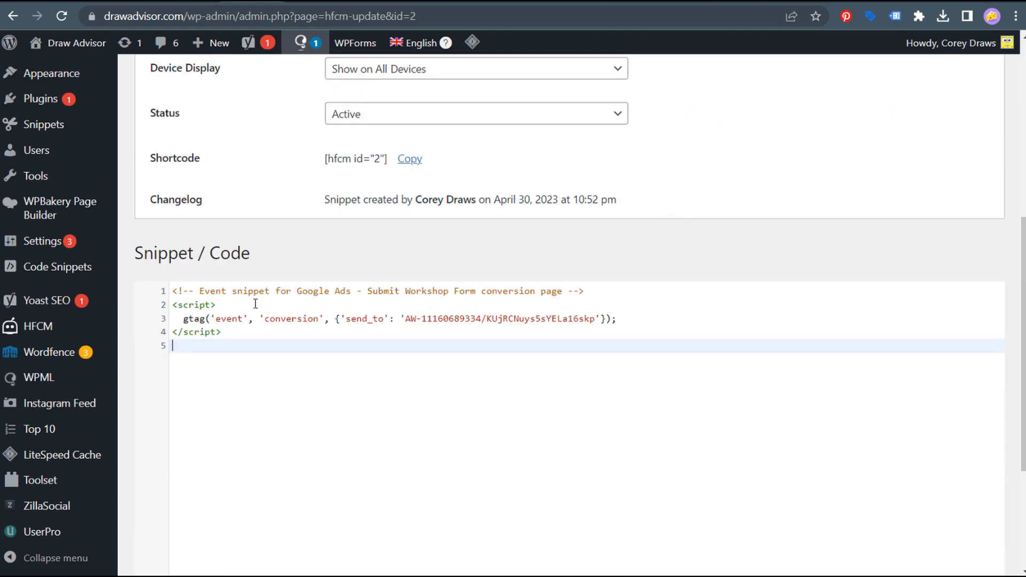
pyautogui.scroll(4, 243, 294)
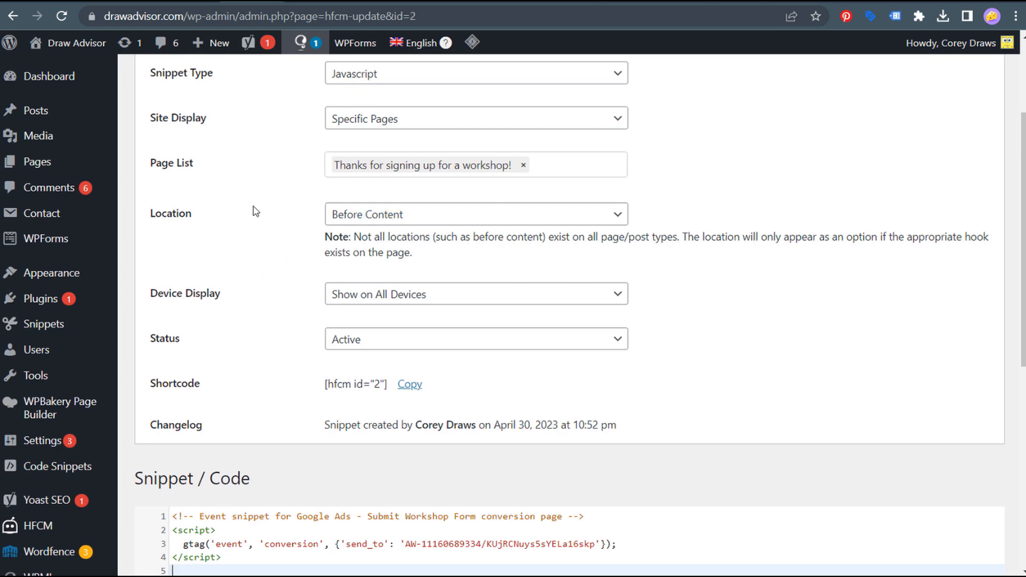
pyautogui.scroll(-8, 284, 185)
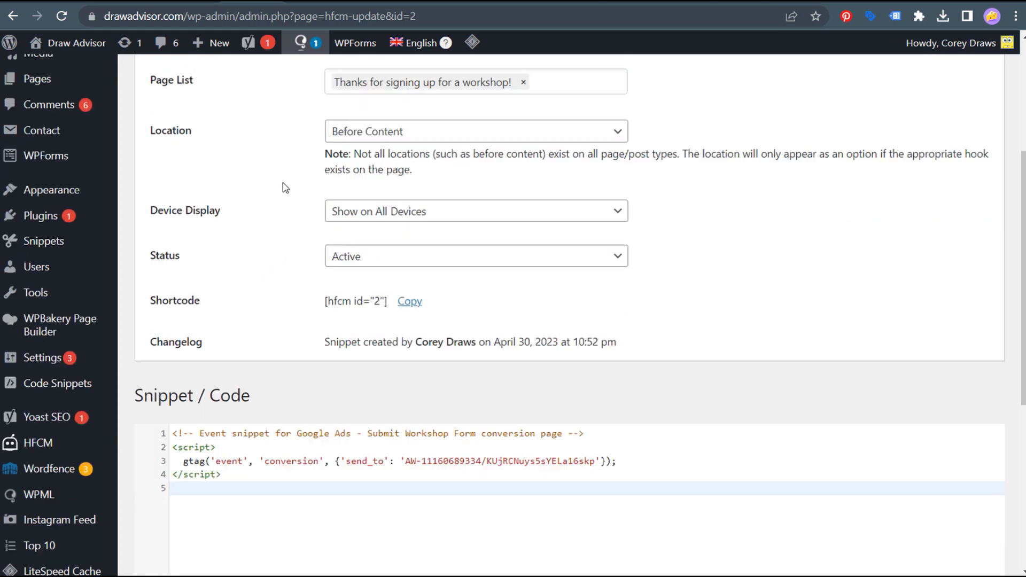
pyautogui.scroll(3, 292, 199)
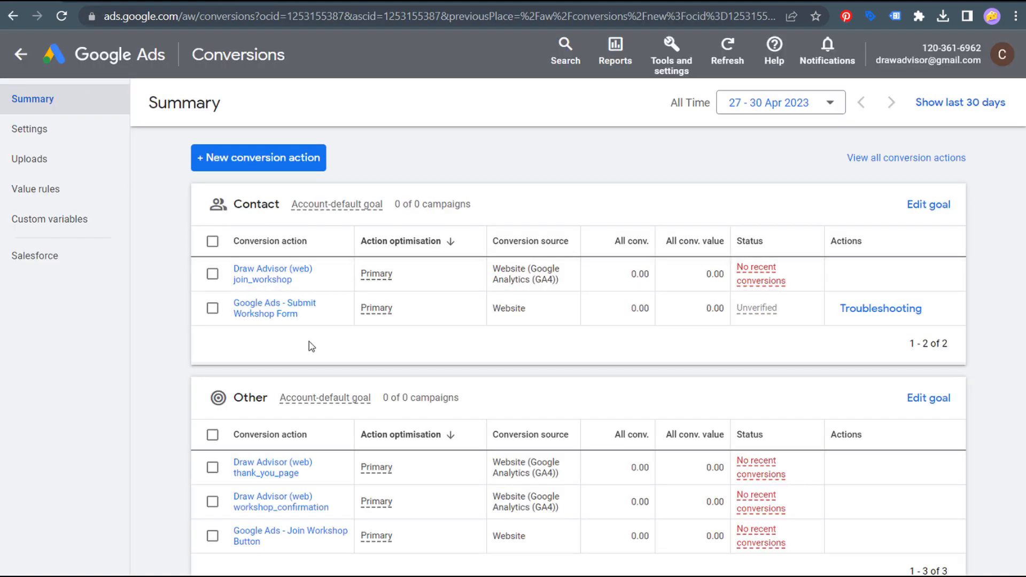
# - Test the unverified conversion in Tag Assistant on the thank-you page URL and view results
pyautogui.click(887, 312)
pyautogui.click(698, 436)
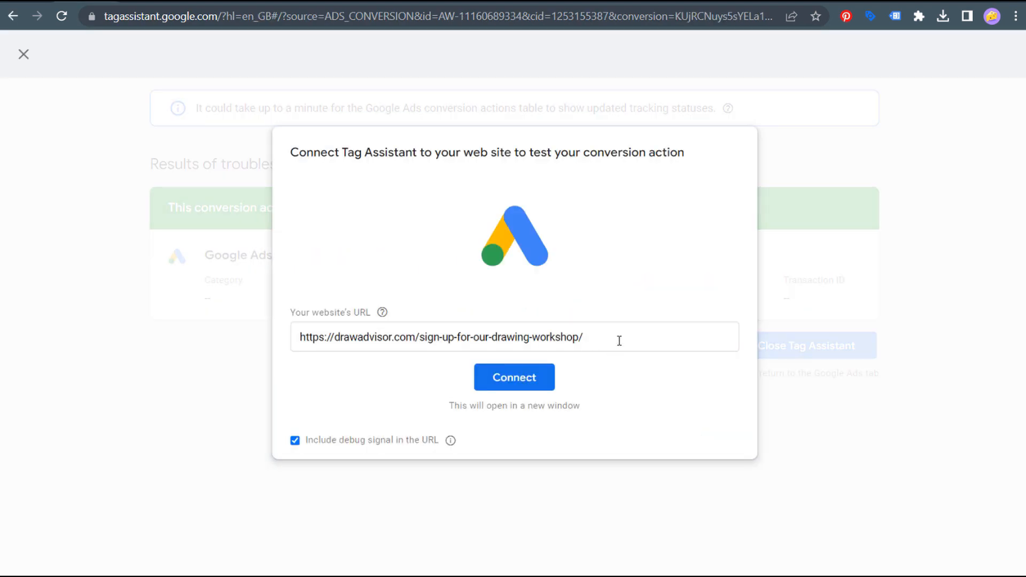
pyautogui.moveTo(619, 341); pyautogui.dragTo(283, 344)
pyautogui.write('https://drawadvisor.com/thank-you/')
pyautogui.click(522, 387)
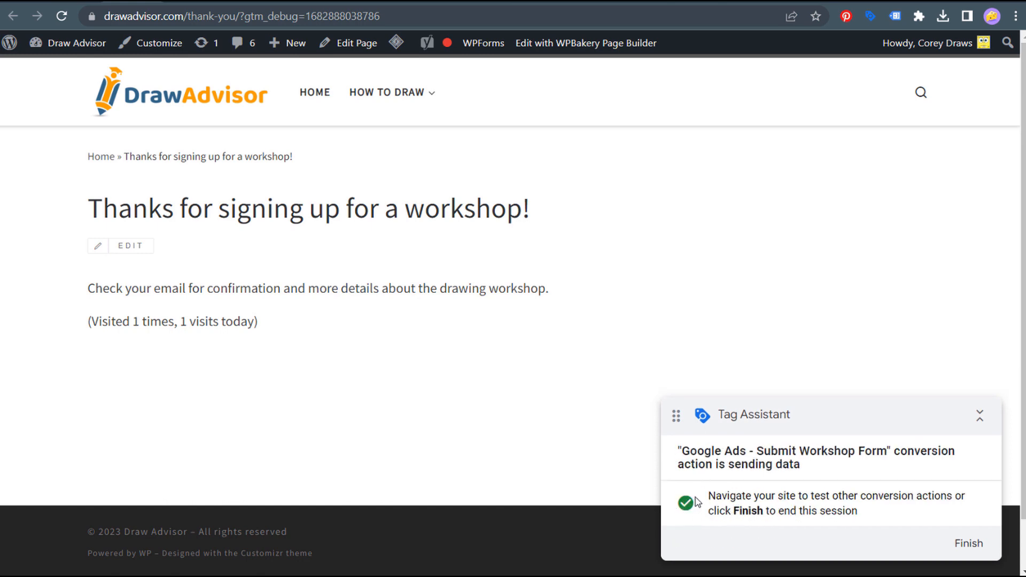
pyautogui.moveTo(681, 453); pyautogui.dragTo(943, 455)
pyautogui.click(911, 467)
pyautogui.click(967, 544)
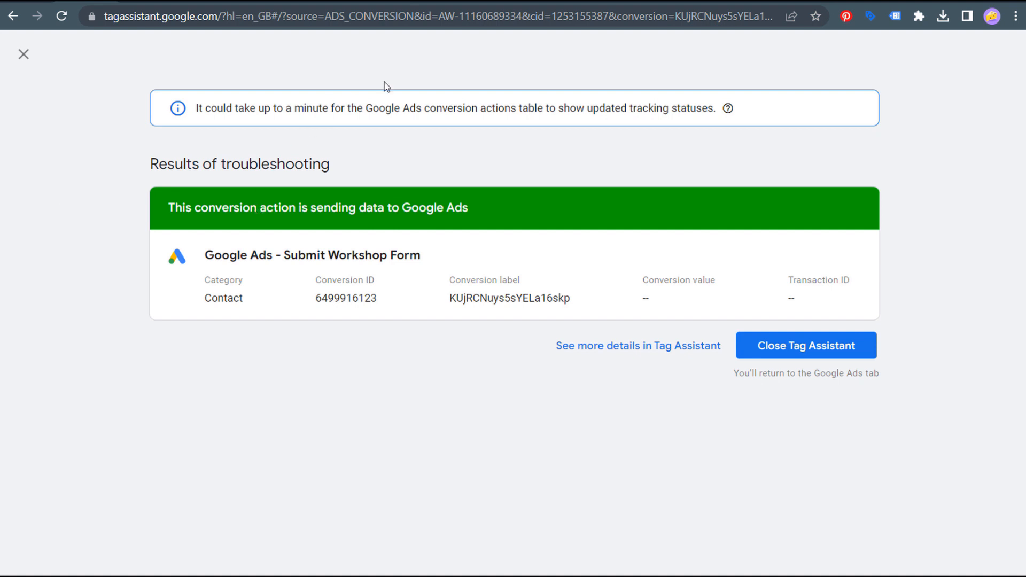
pyautogui.click(552, 2)
# - Fill in first name, last name and email, pick the May 24, 2023 session, and submit
pyautogui.click(178, 245)
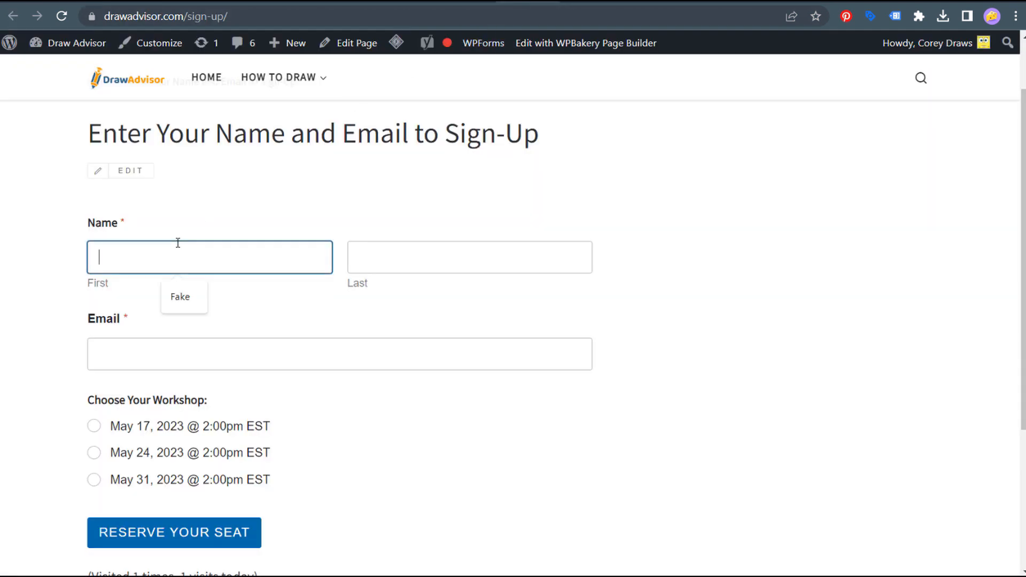
pyautogui.click(178, 292)
pyautogui.click(441, 259)
pyautogui.click(166, 344)
pyautogui.click(202, 394)
pyautogui.click(93, 453)
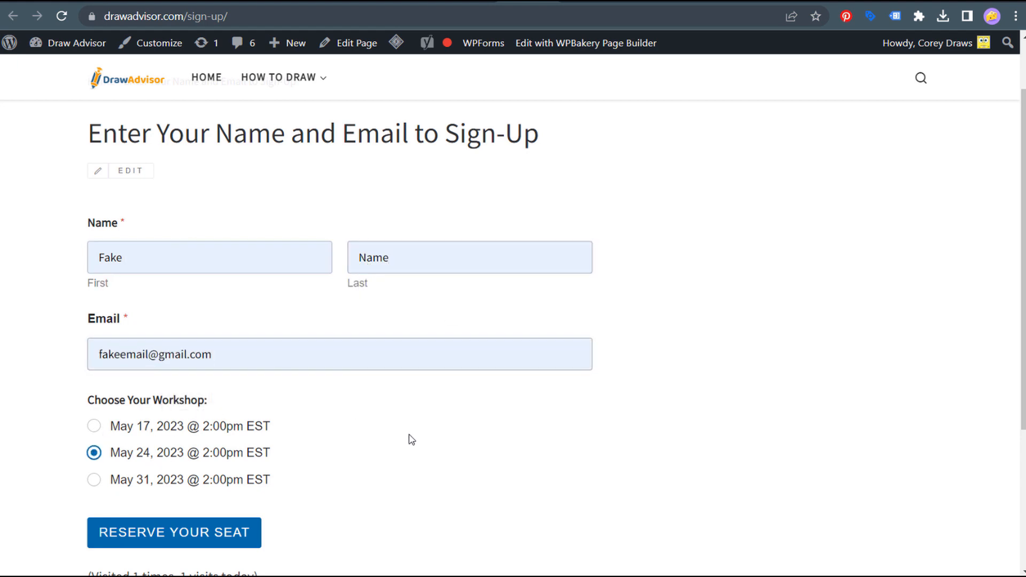
pyautogui.click(162, 538)
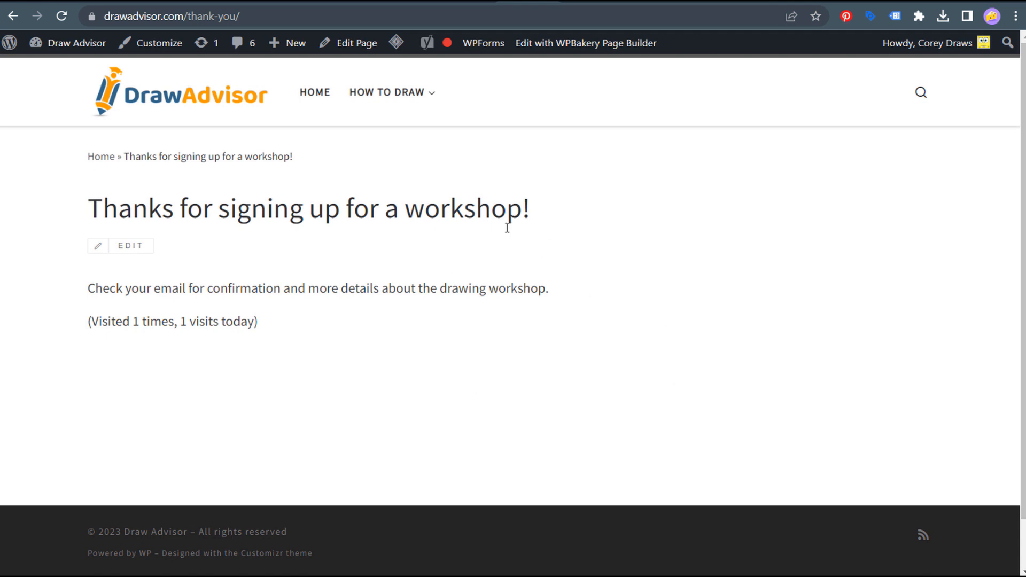
# - Navigate back and forward between the thank-you page and the filled sign-up form
pyautogui.hotkey('alt', 'Left')
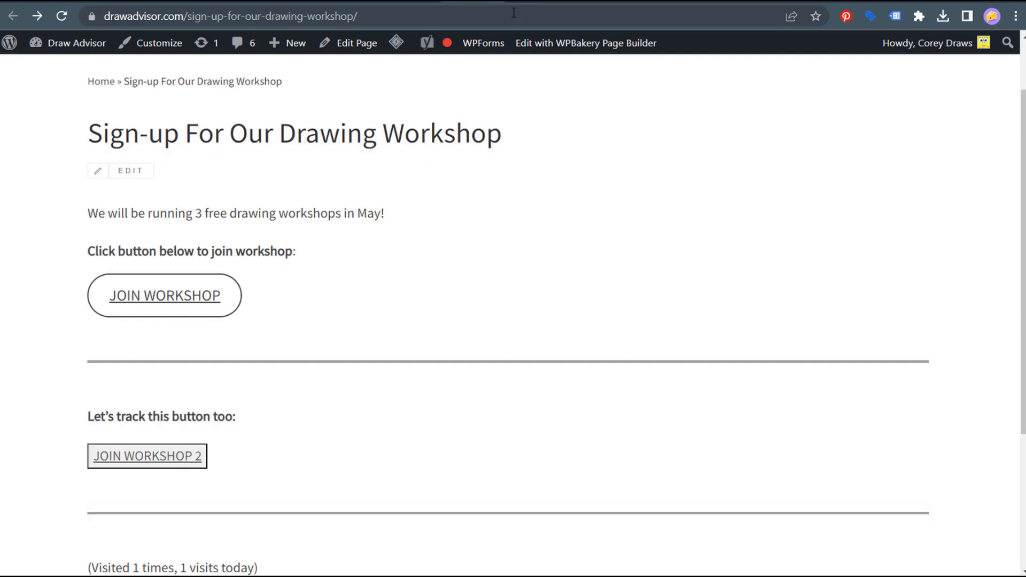
pyautogui.click(36, 16)
pyautogui.click(13, 16)
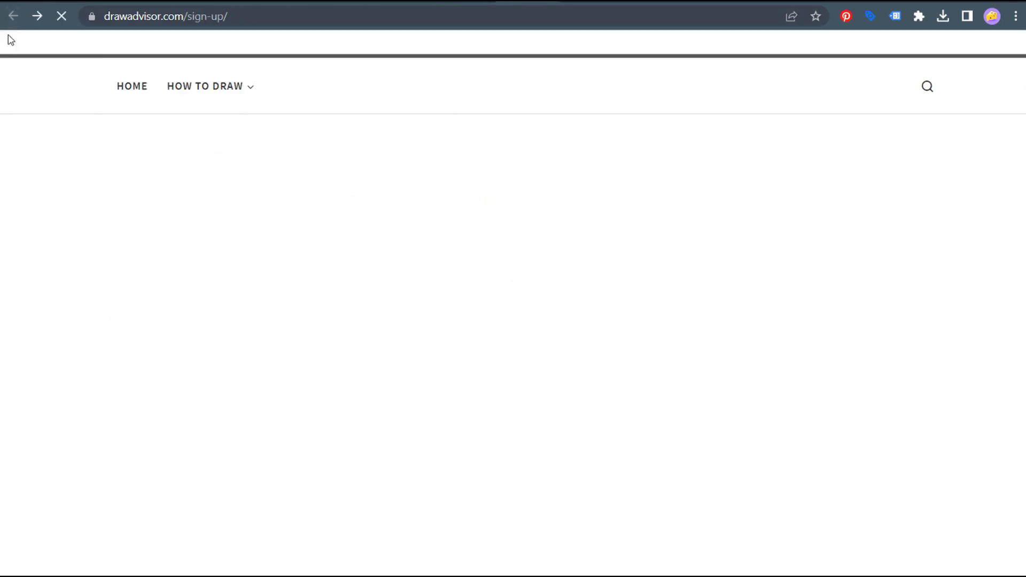
pyautogui.scroll(-1, 279, 488)
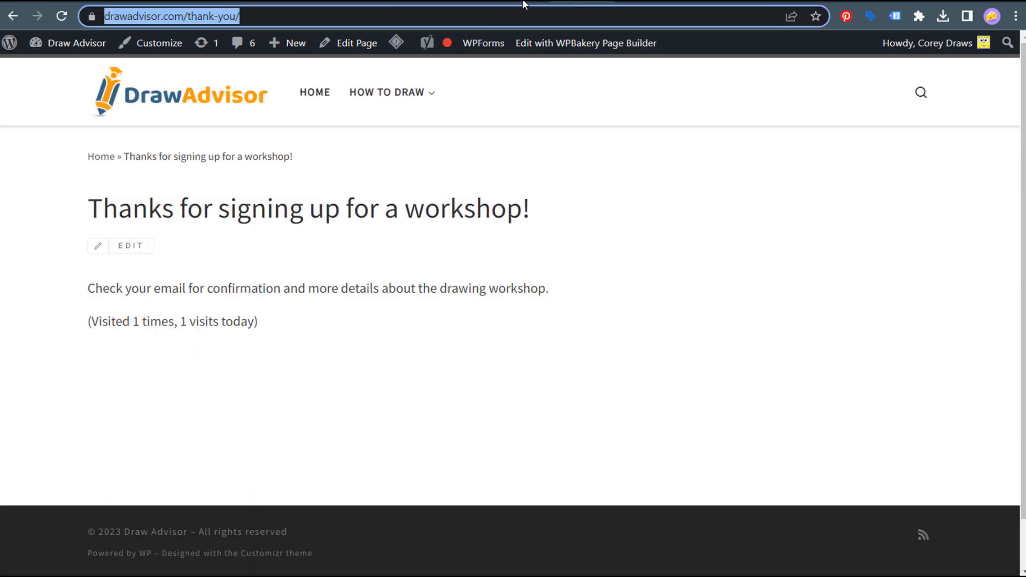
pyautogui.hotkey('alt', 'Left')
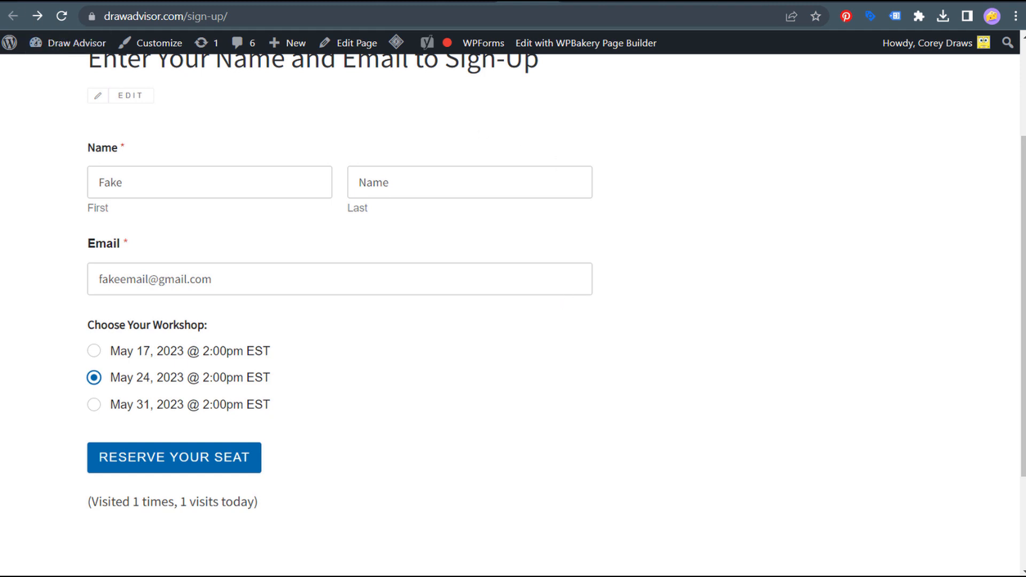
pyautogui.click(37, 16)
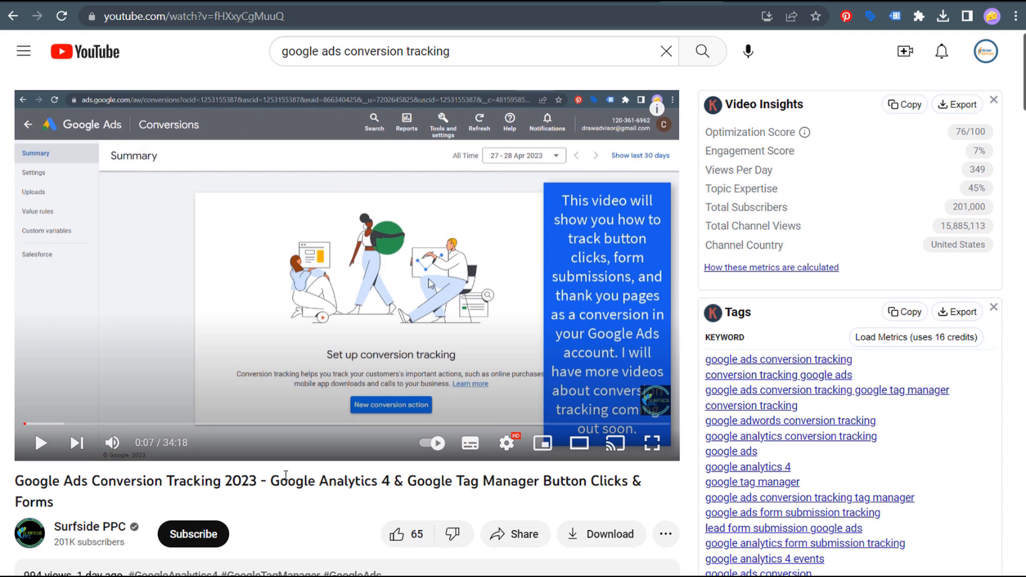
# - Highlight and then deselect part of the Google Ads Conversion Tracking 2023 video title
pyautogui.moveTo(267, 480); pyautogui.dragTo(498, 486)
pyautogui.click(499, 486)
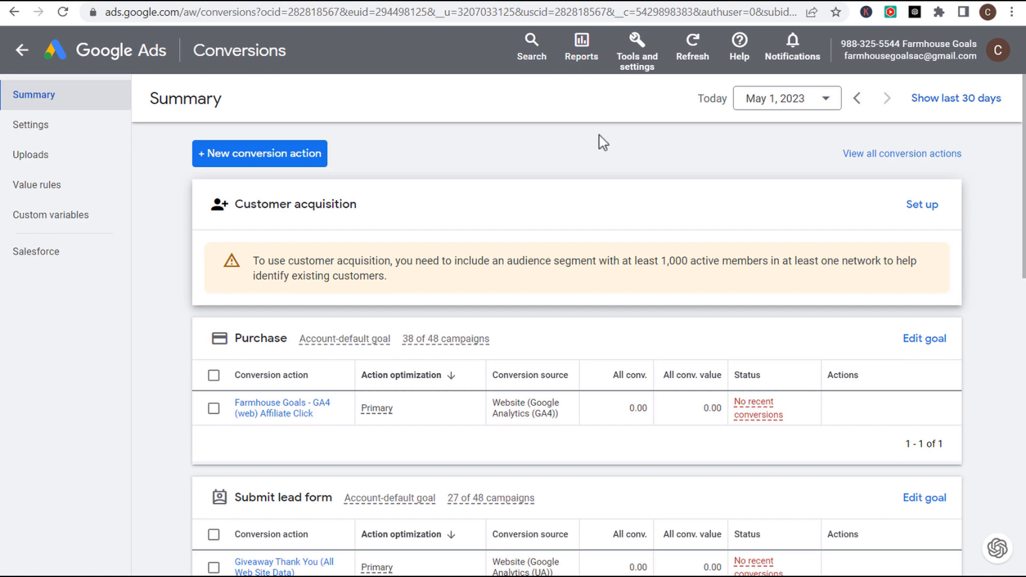
pyautogui.click(638, 63)
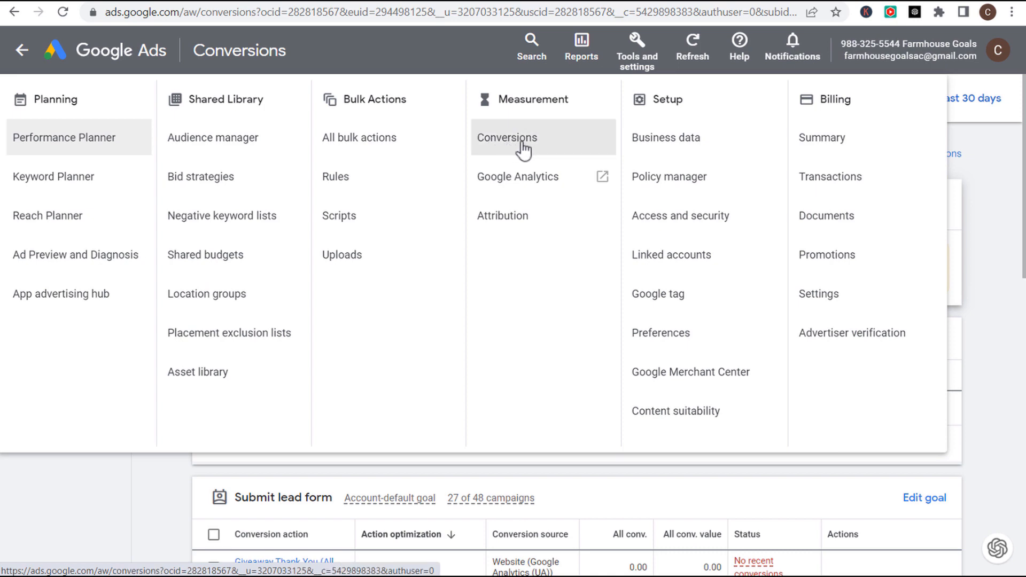
pyautogui.click(187, 486)
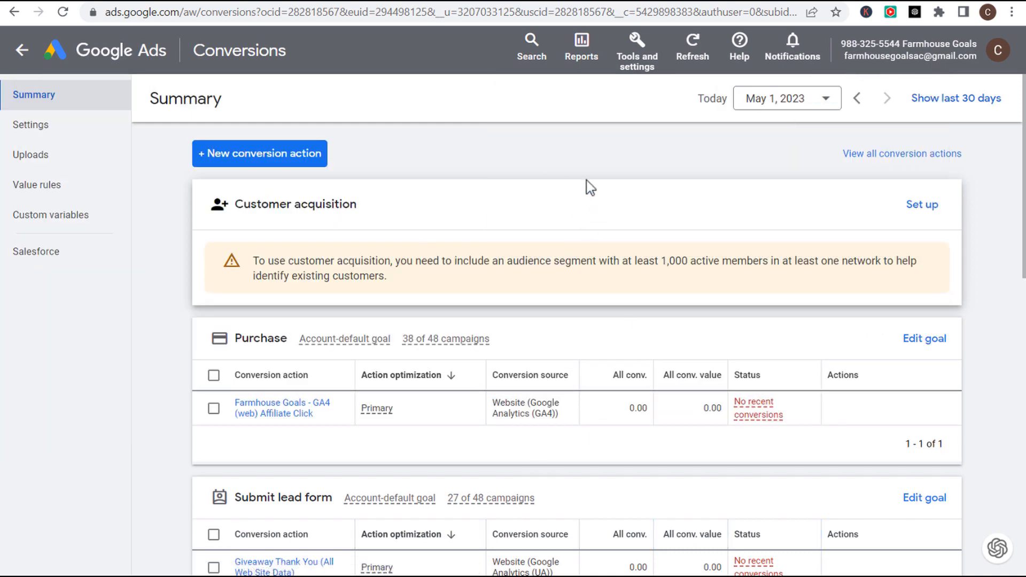
pyautogui.click(242, 159)
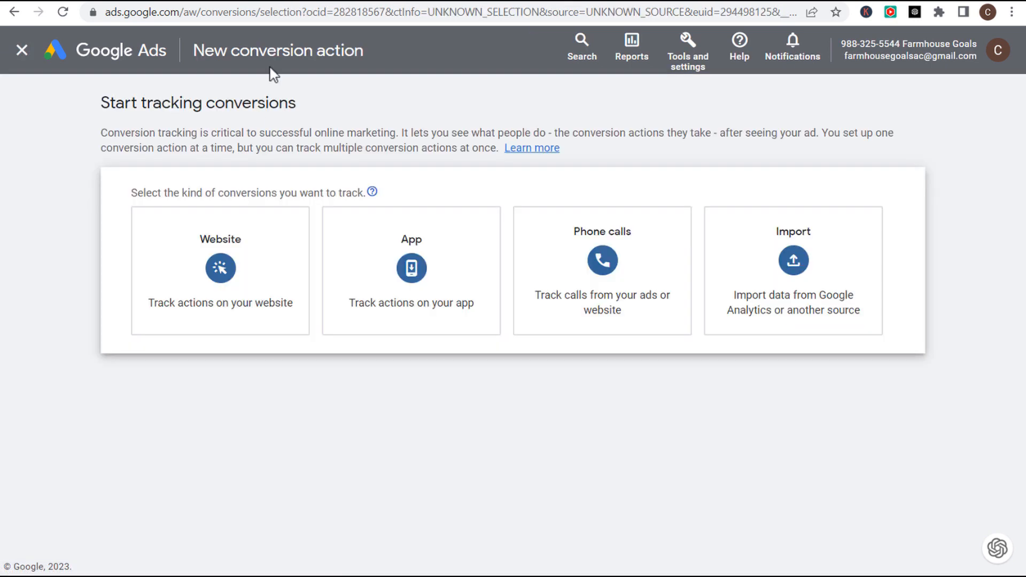
pyautogui.click(615, 281)
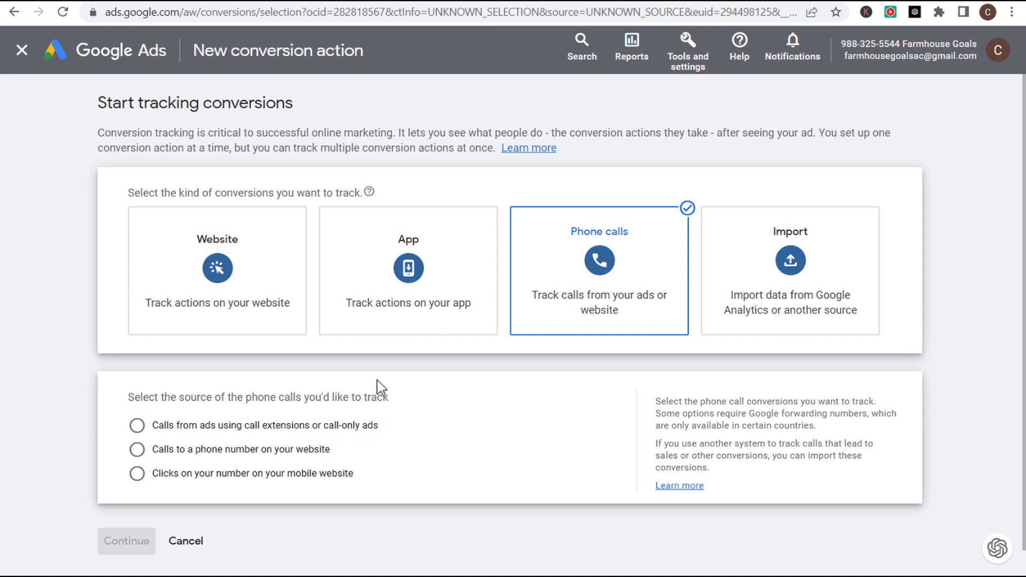
pyautogui.click(196, 543)
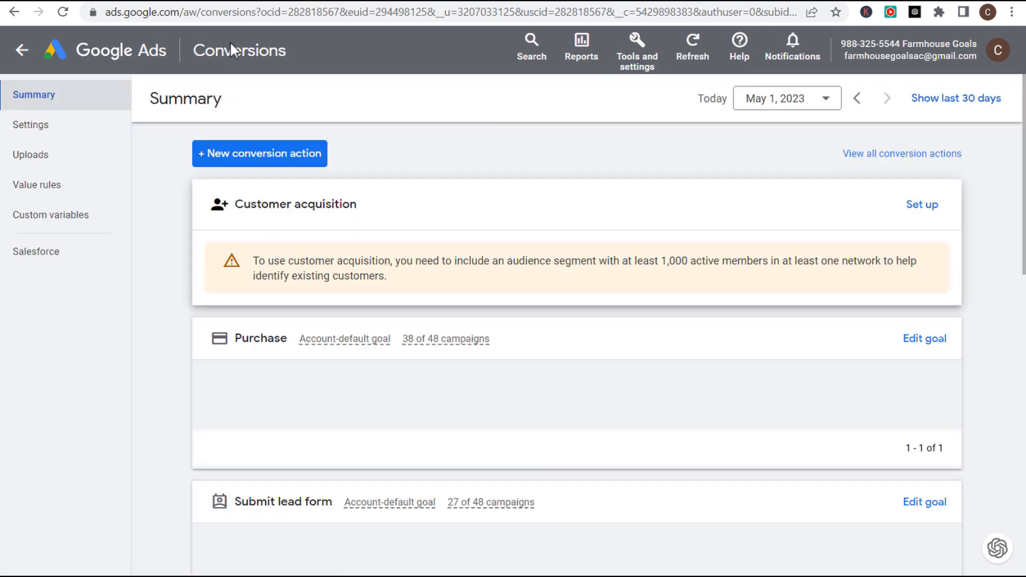
# - Inspect the Last seen status notes on the Phone call lead conversion actions
pyautogui.scroll(-6, 174, 275)
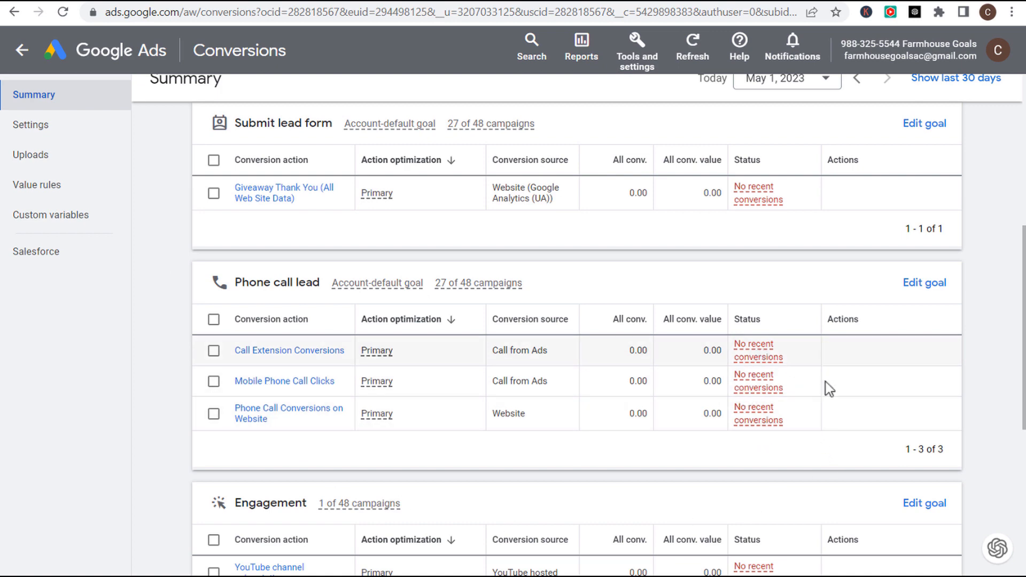
pyautogui.moveTo(762, 386)
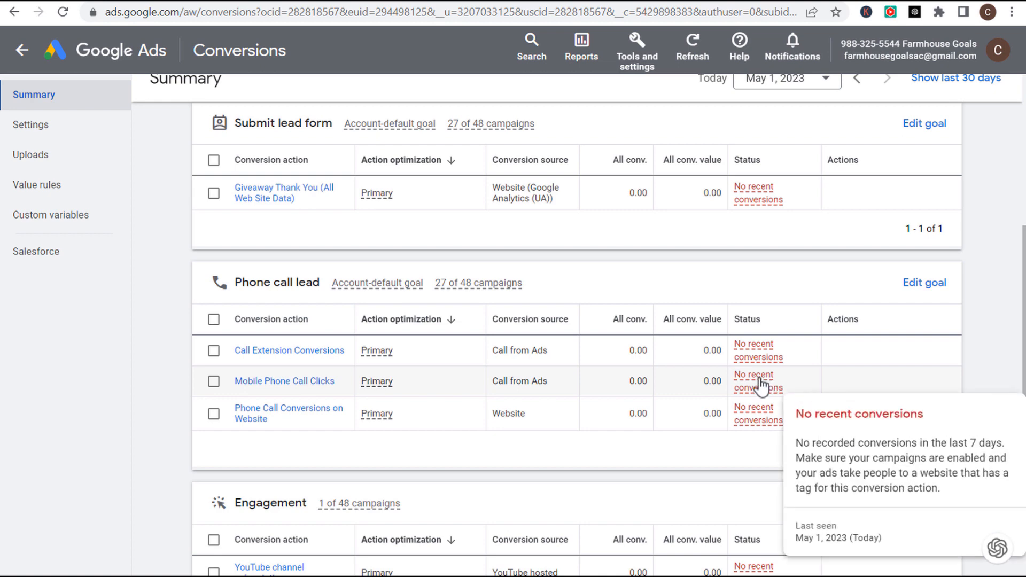
pyautogui.moveTo(796, 539); pyautogui.dragTo(858, 538)
pyautogui.moveTo(756, 427)
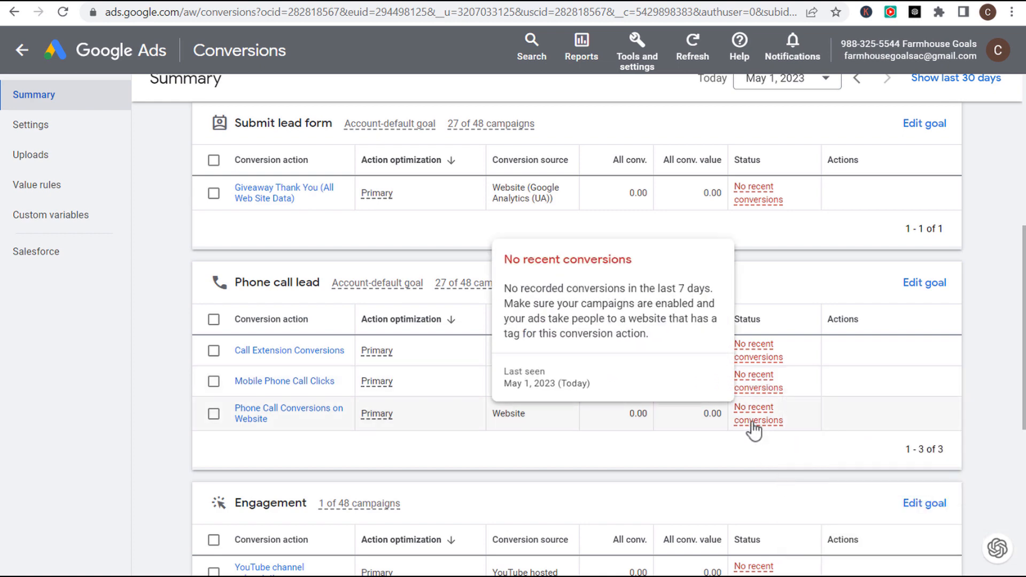
pyautogui.moveTo(510, 374); pyautogui.dragTo(550, 374)
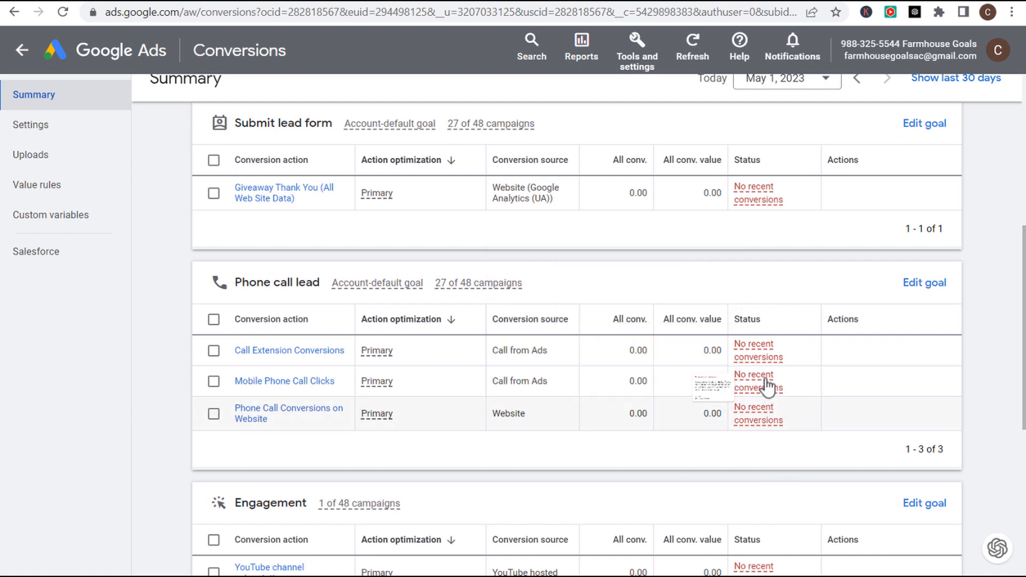
pyautogui.moveTo(757, 355)
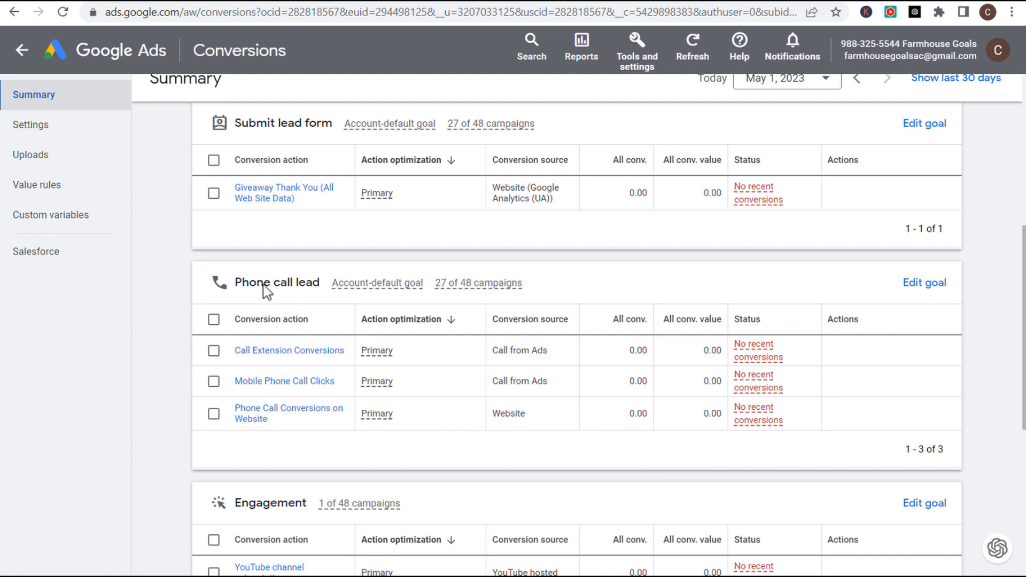
# - Select all three Phone call lead conversion actions and remove them
pyautogui.click(214, 320)
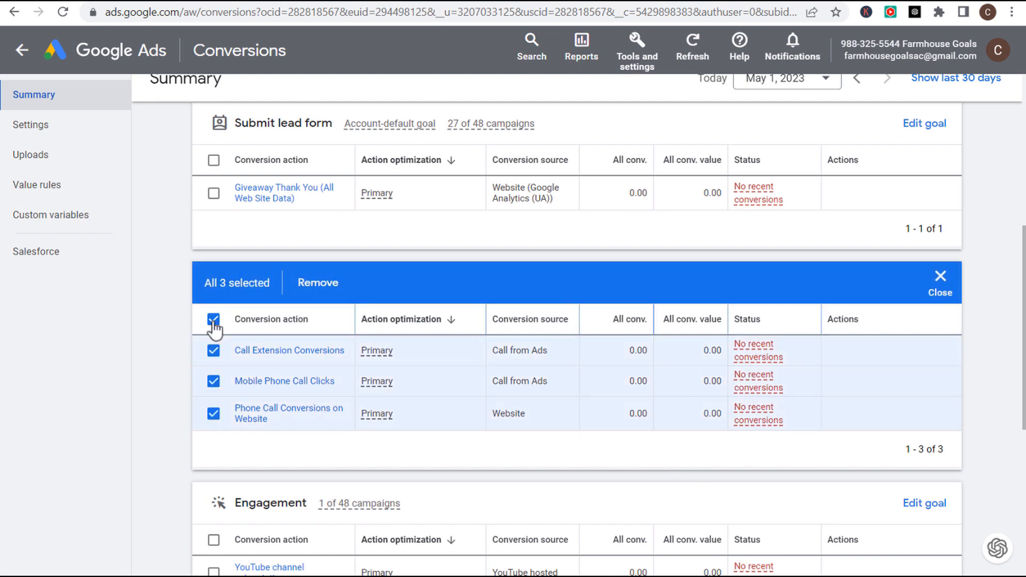
pyautogui.click(308, 286)
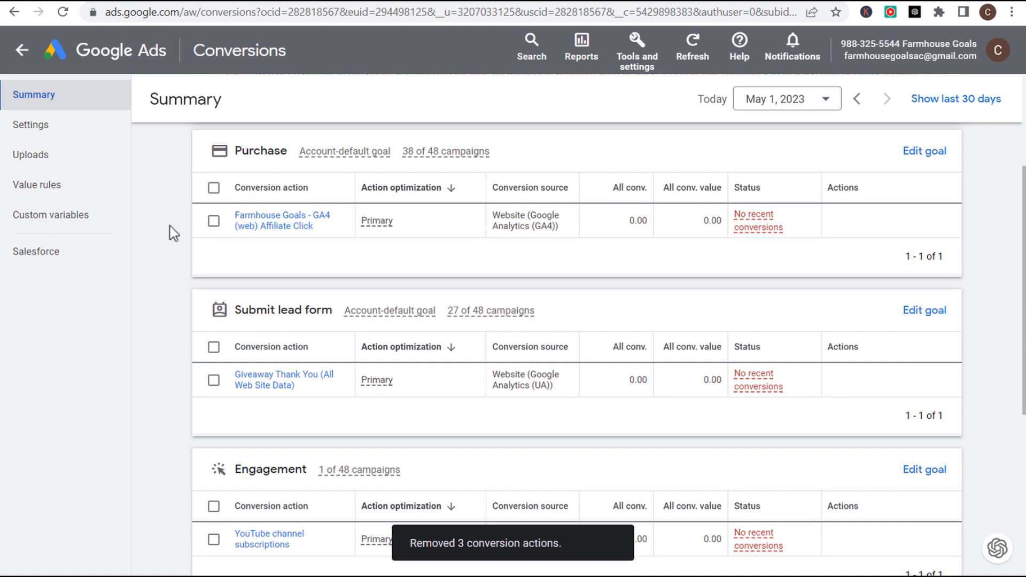
pyautogui.scroll(-3, 170, 226)
pyautogui.scroll(-3, 165, 394)
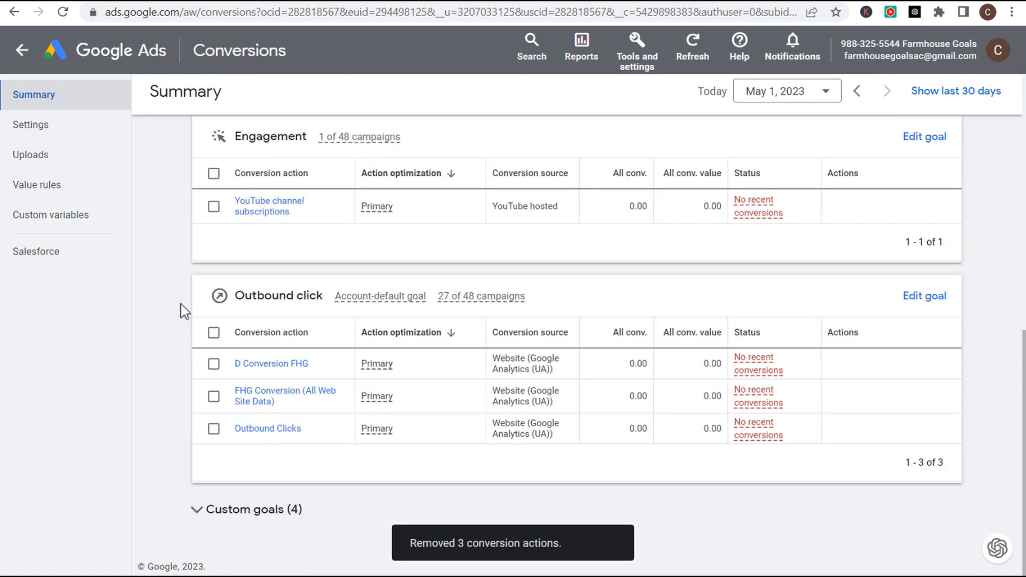
pyautogui.scroll(7, 178, 320)
pyautogui.scroll(3, 178, 307)
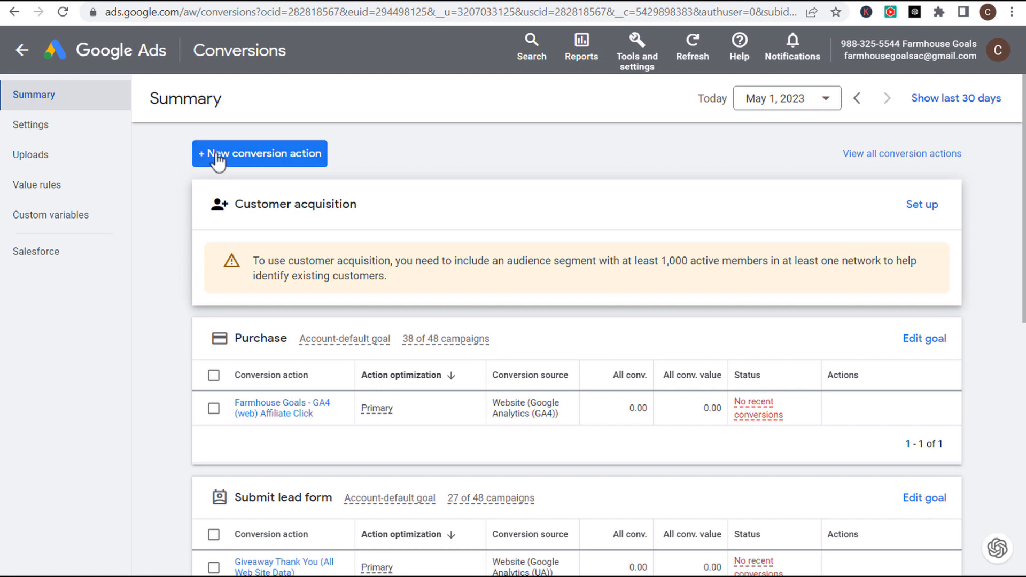
# - Start a new phone-call conversion tracking calls from ads with call extensions or call-only ads
pyautogui.click(246, 158)
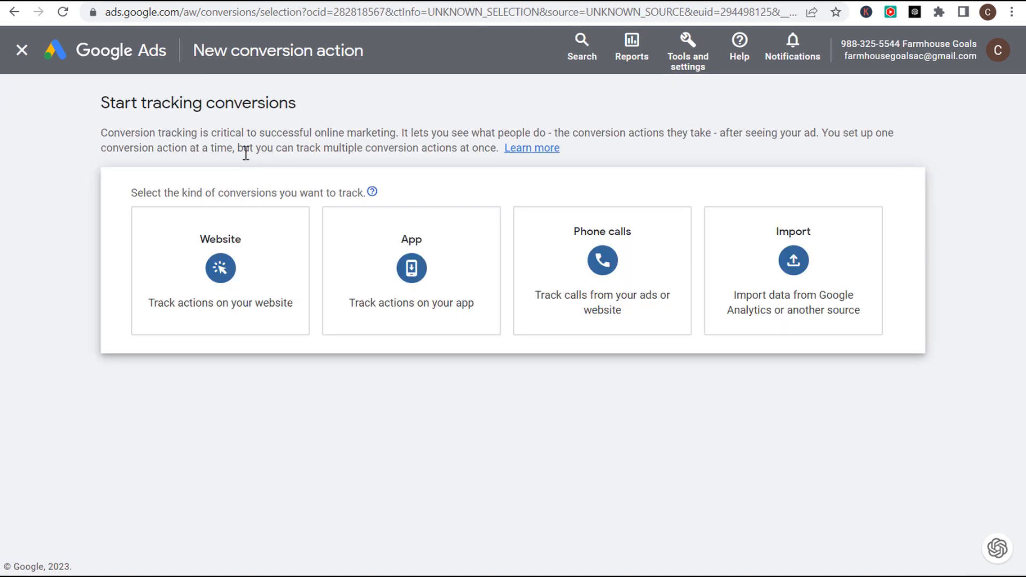
pyautogui.click(629, 262)
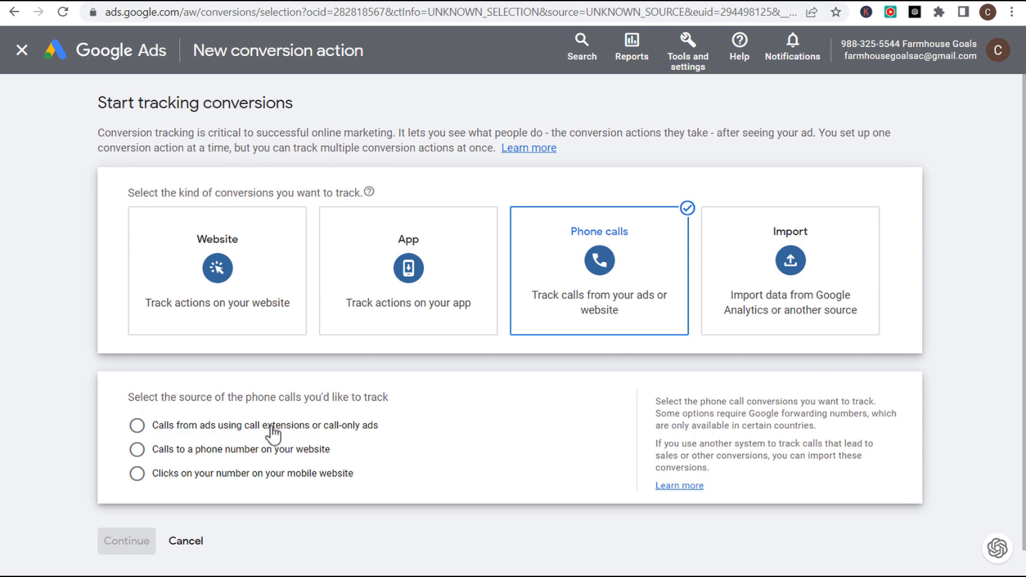
pyautogui.click(196, 427)
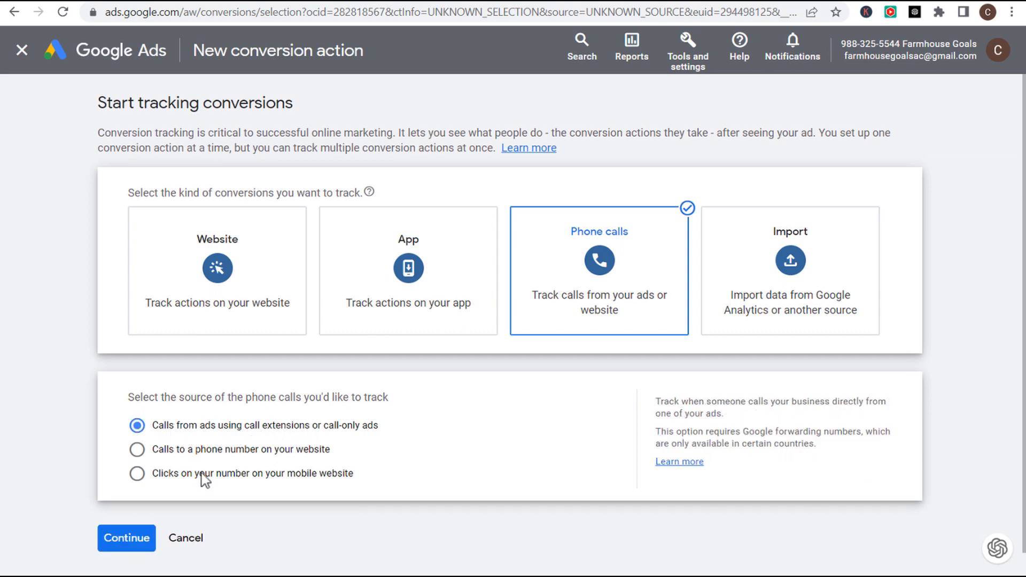
# - Name the call conversion 'Call Extension Phone Call Conversion' and use the same value for each conversion
pyautogui.click(129, 539)
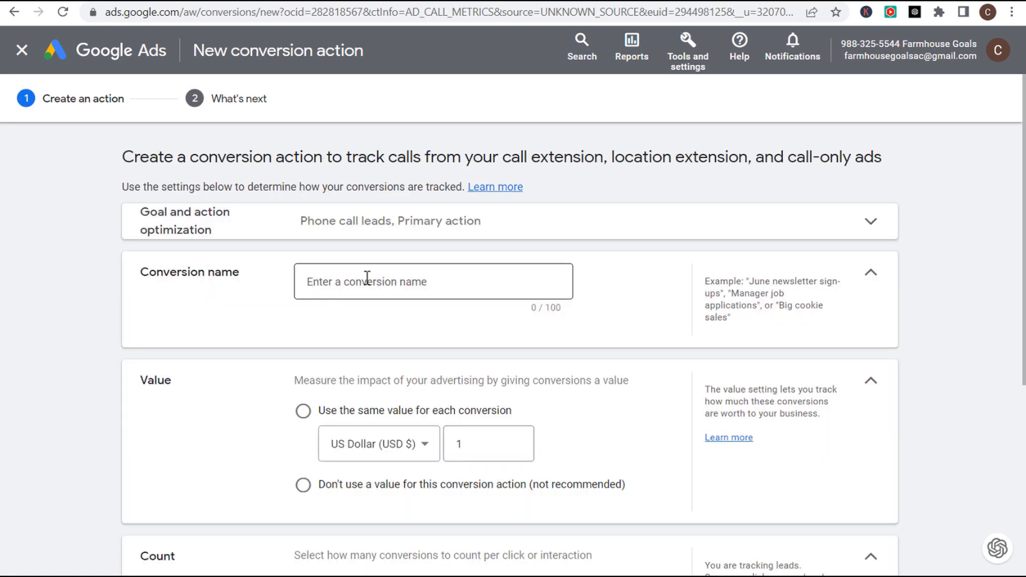
pyautogui.click(358, 282)
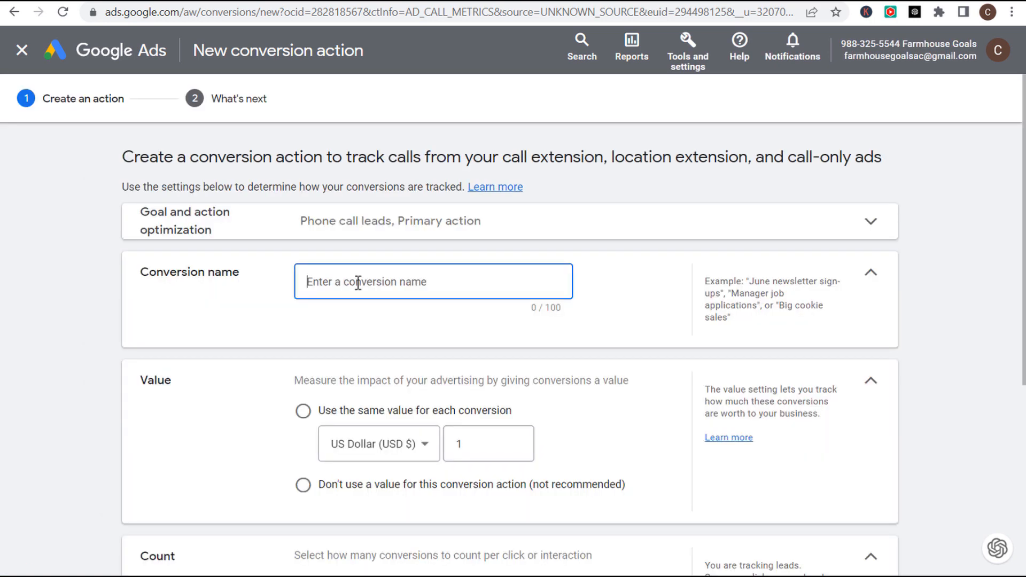
pyautogui.write('Call E')
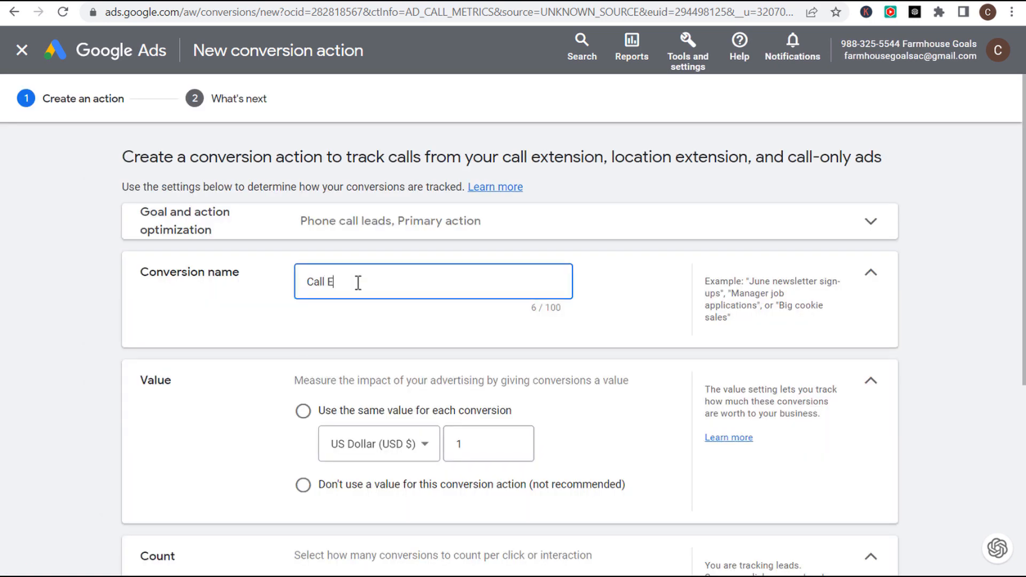
pyautogui.write('xtension Phone Call Conversion')
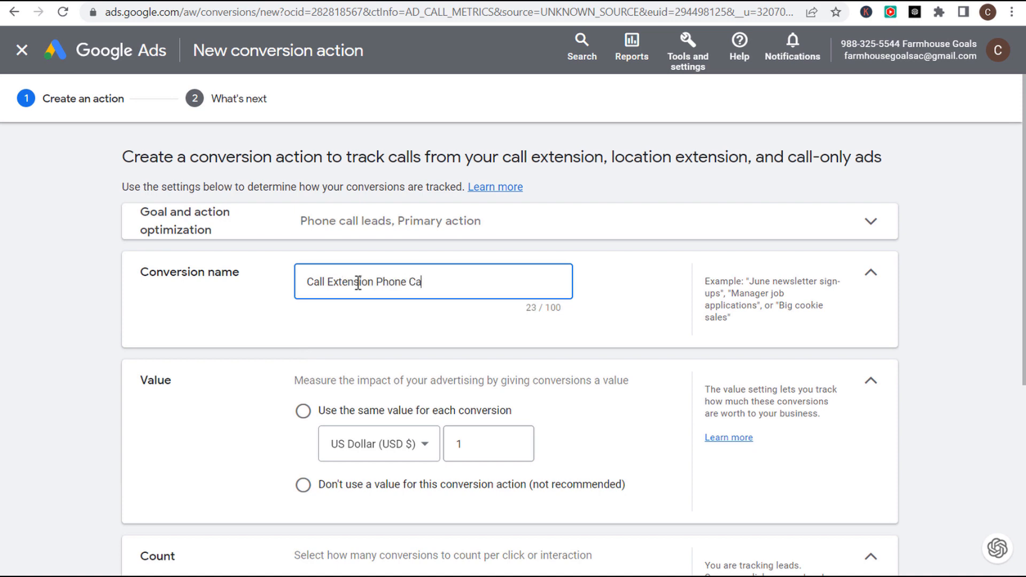
pyautogui.click(181, 329)
pyautogui.scroll(-2, 181, 320)
pyautogui.click(303, 317)
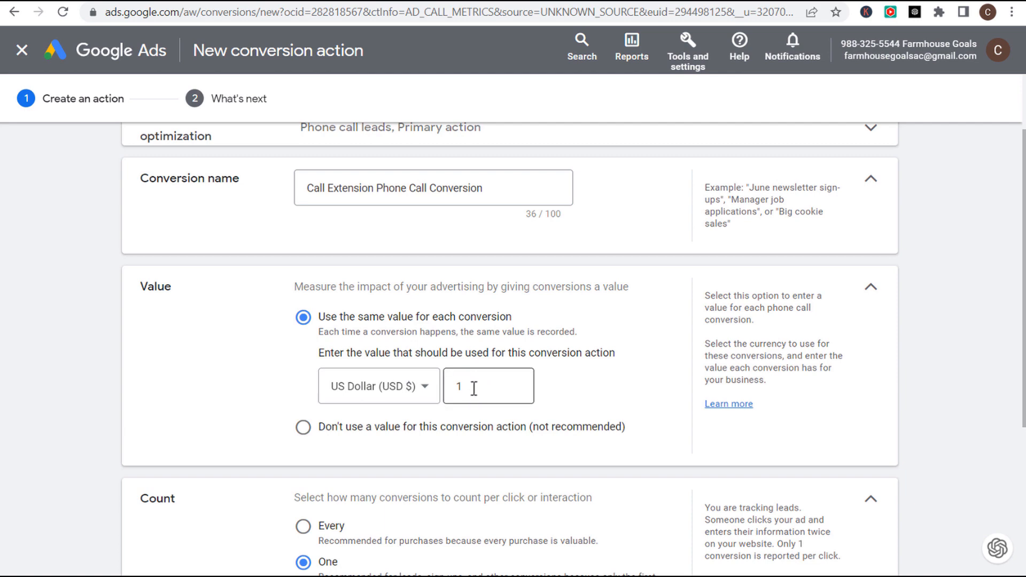
# - Review the 60-second call length and 30-day click-through window, then create the conversion
pyautogui.scroll(-2, 612, 350)
pyautogui.scroll(-2, 612, 352)
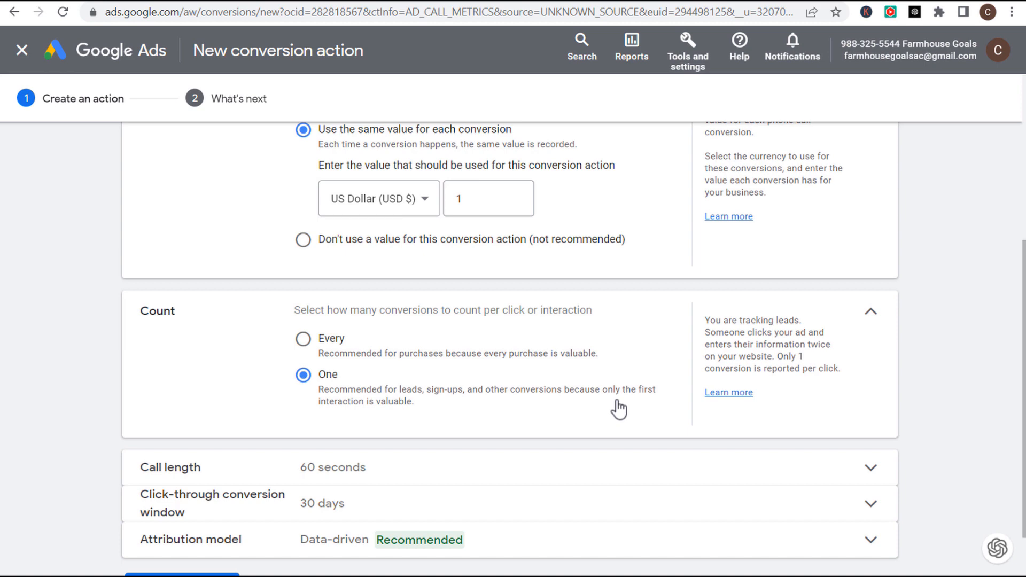
pyautogui.scroll(-1, 615, 401)
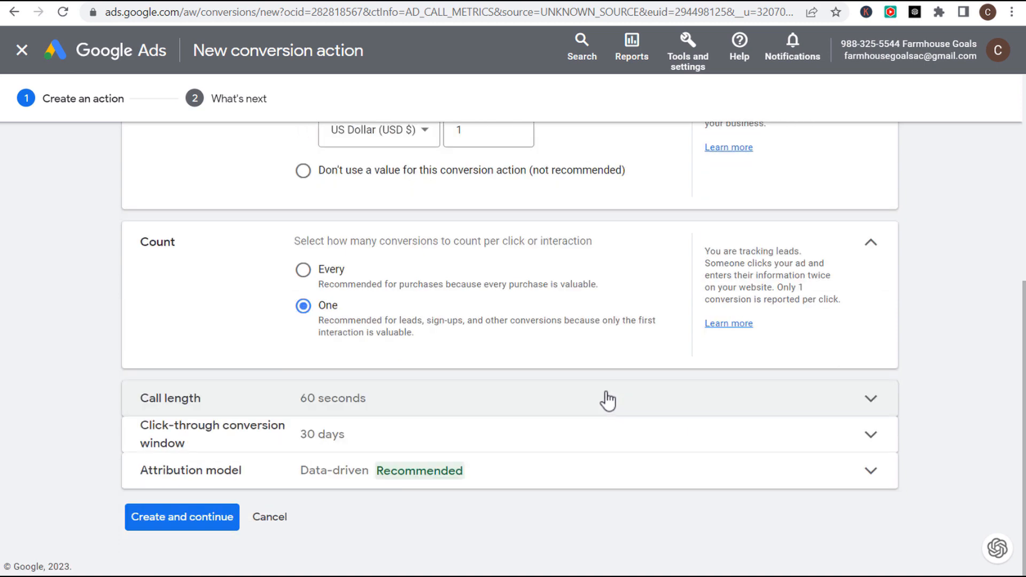
pyautogui.click(615, 402)
pyautogui.moveTo(294, 400); pyautogui.dragTo(660, 410)
pyautogui.click(658, 411)
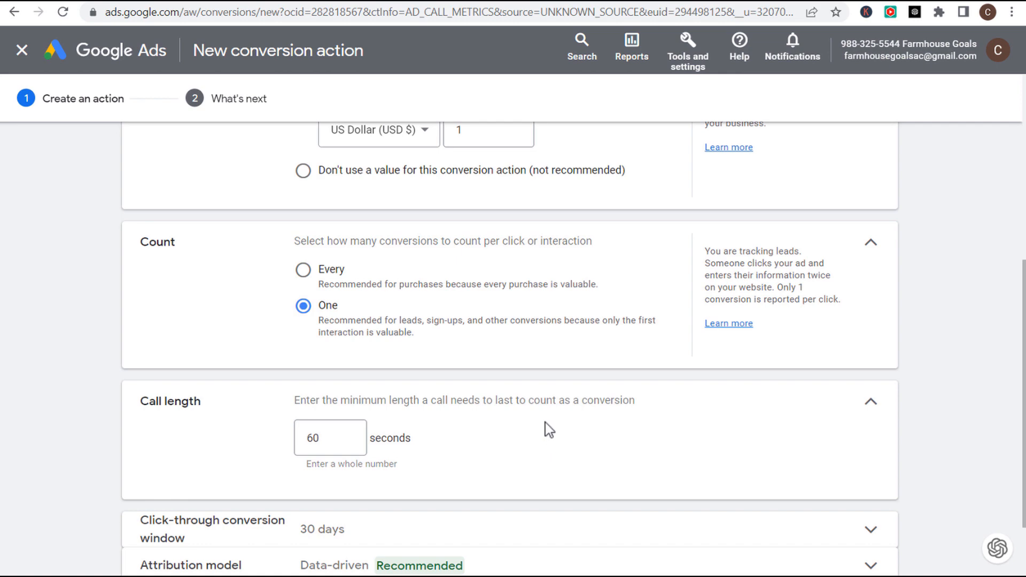
pyautogui.click(840, 401)
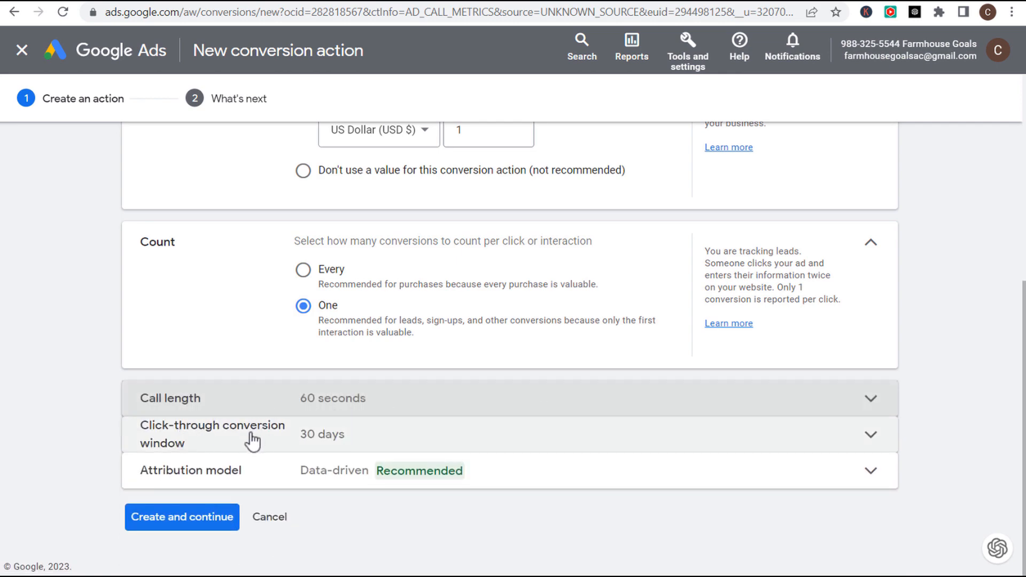
pyautogui.click(386, 440)
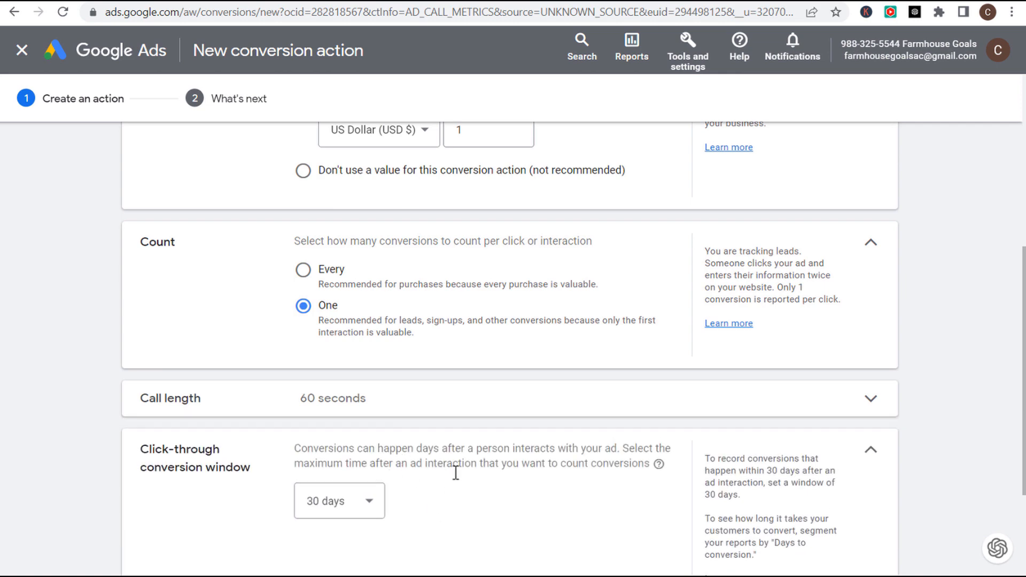
pyautogui.moveTo(308, 464); pyautogui.dragTo(610, 461)
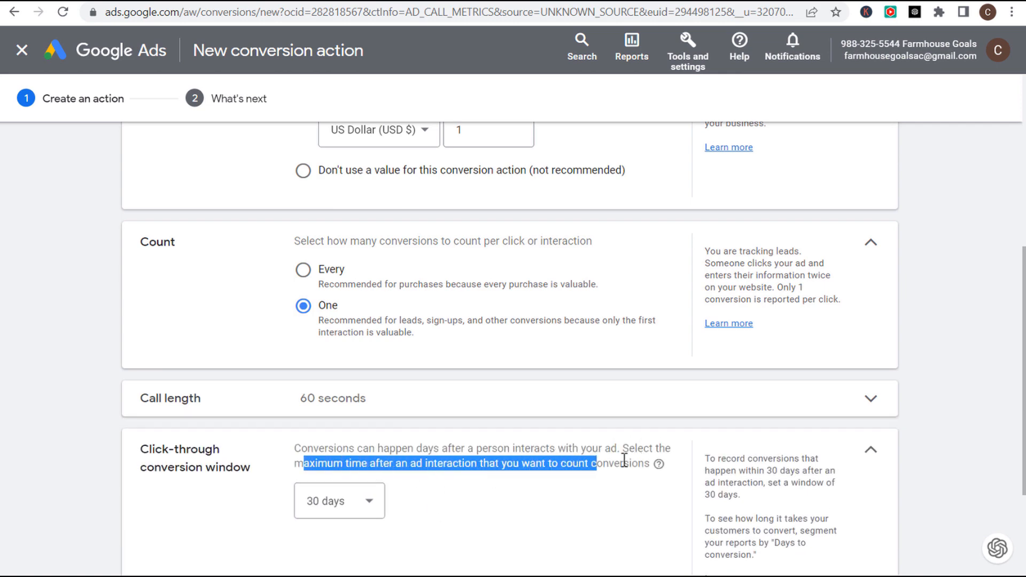
pyautogui.click(611, 461)
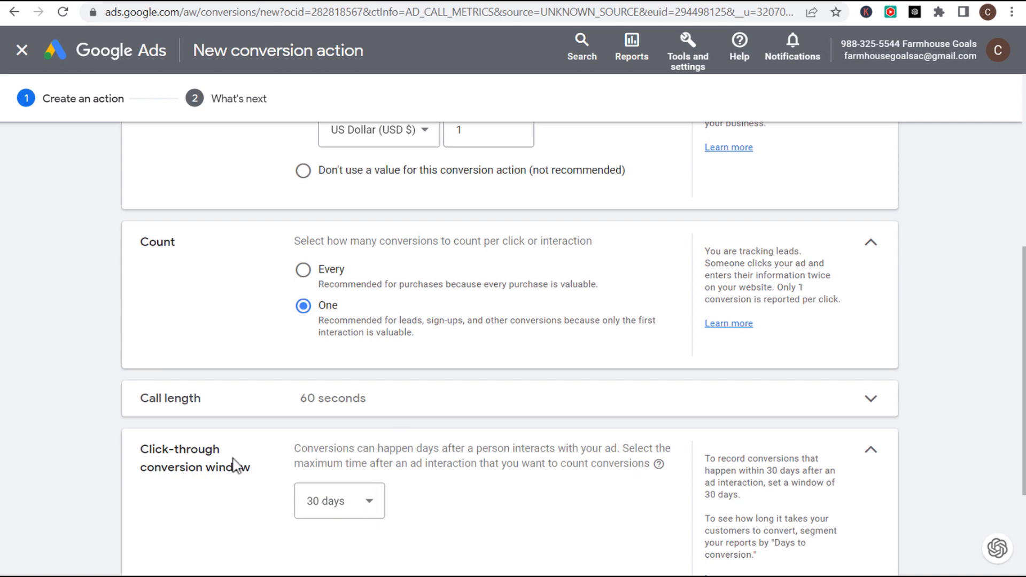
pyautogui.click(871, 450)
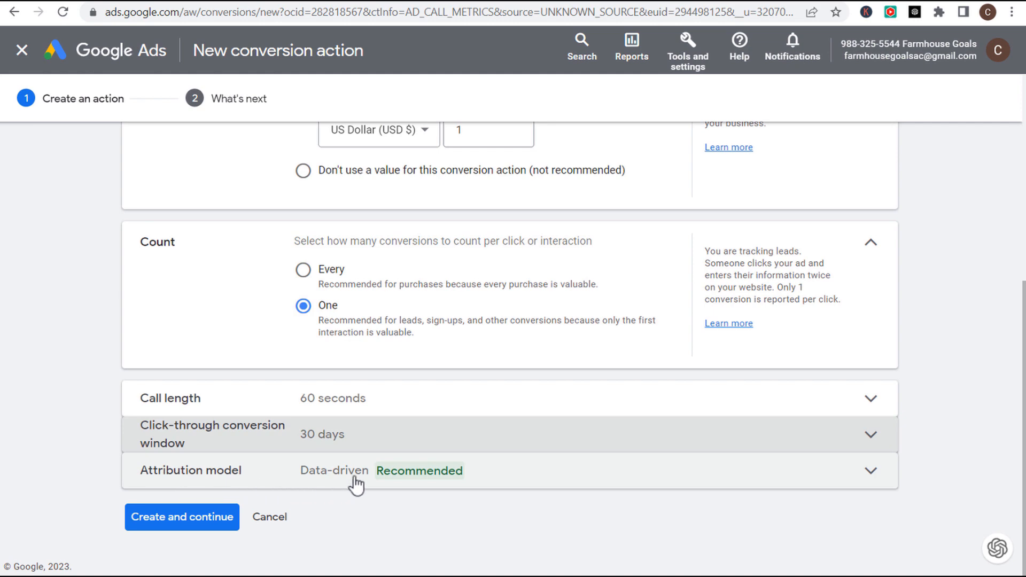
pyautogui.click(181, 526)
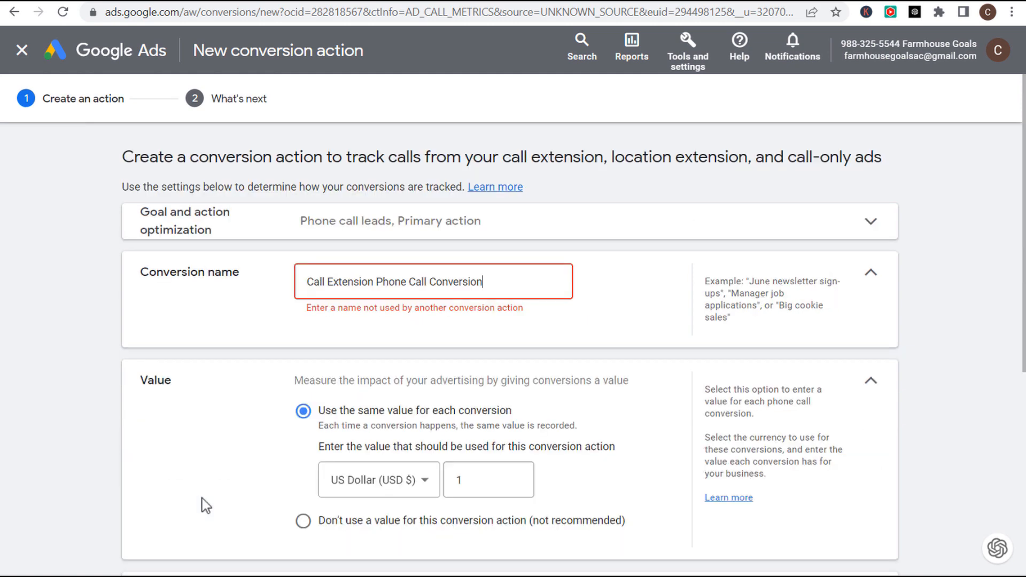
# - Rename the duplicate to 'Call Extension Phone Call Conversion 2', create it, and finish back at Conversions
pyautogui.write('2')
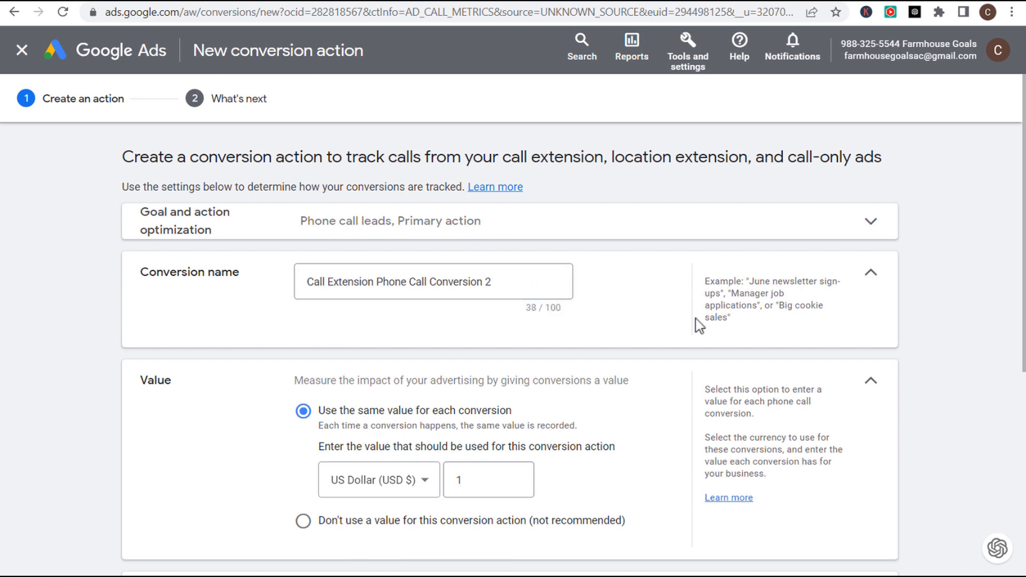
pyautogui.scroll(-6, 587, 294)
pyautogui.scroll(7, 535, 278)
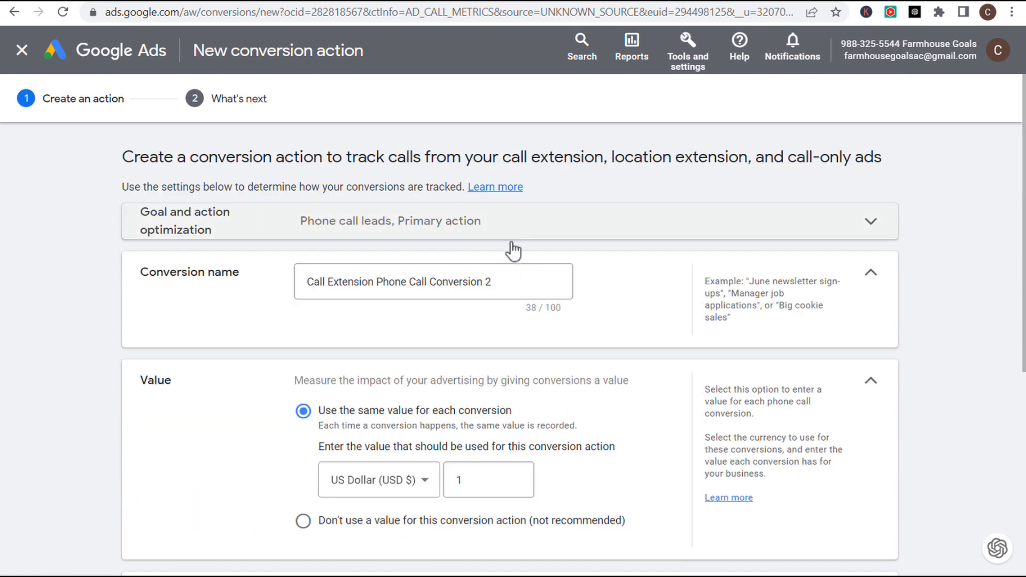
pyautogui.click(497, 284)
pyautogui.click(659, 305)
pyautogui.scroll(-5, 658, 304)
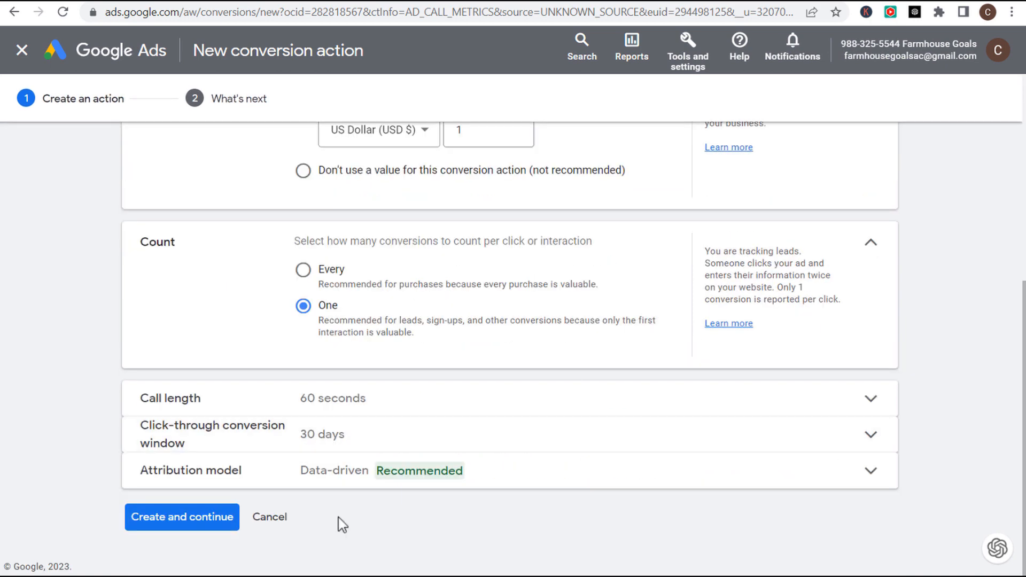
pyautogui.click(154, 522)
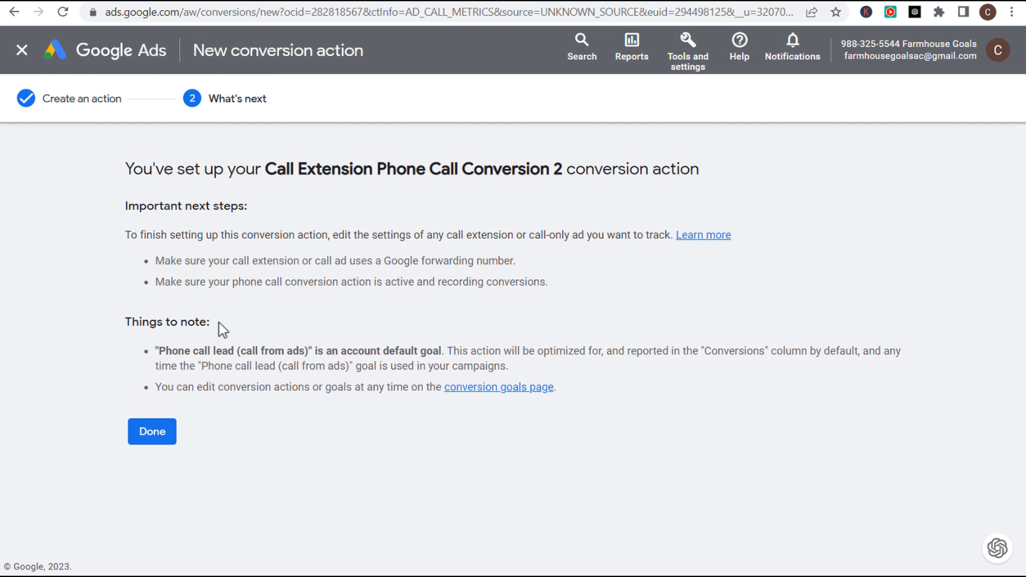
pyautogui.click(153, 433)
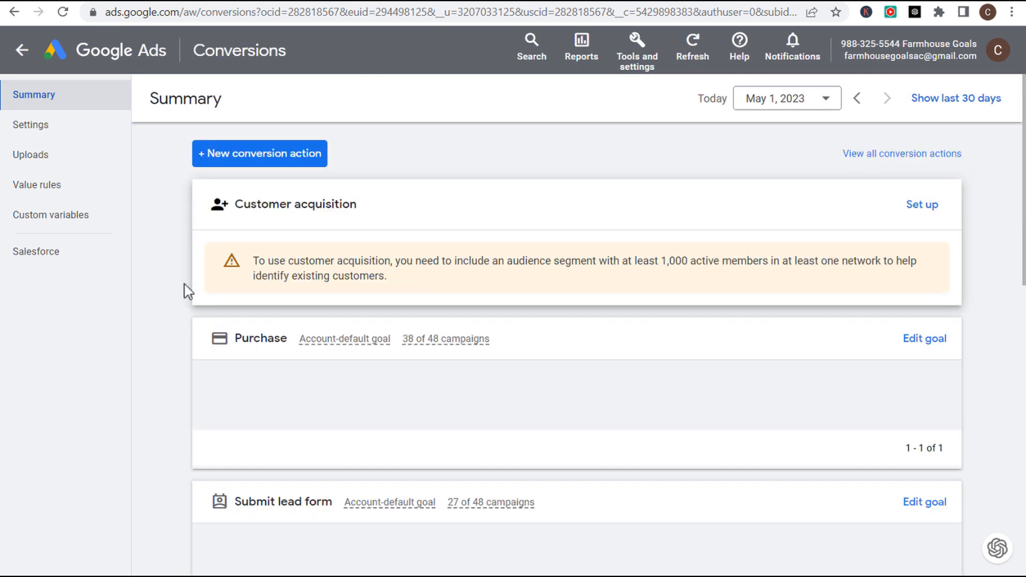
# - Start a new call asset in the Farmhouse Goals Search Campaign's assets
pyautogui.click(69, 55)
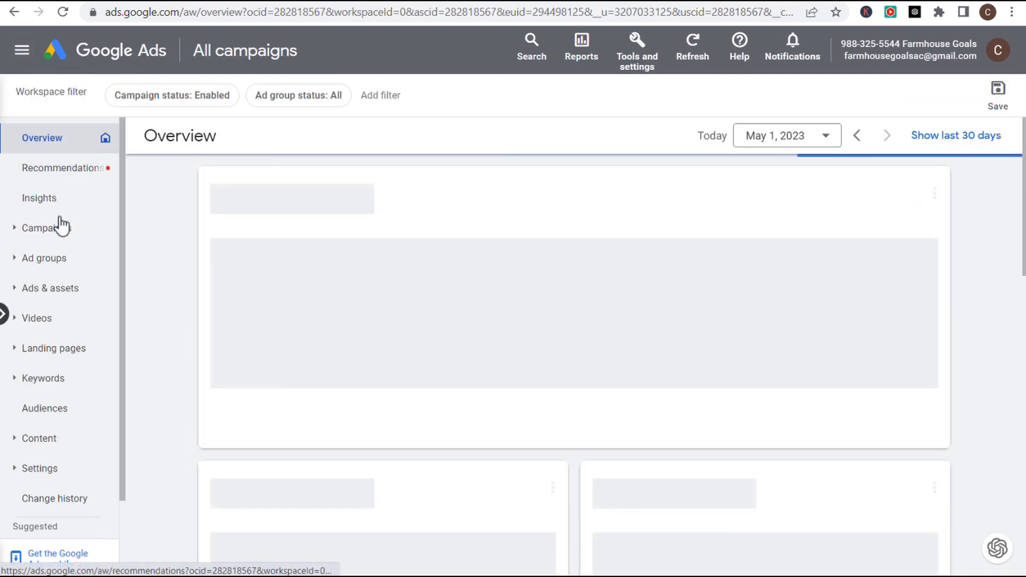
pyautogui.click(59, 229)
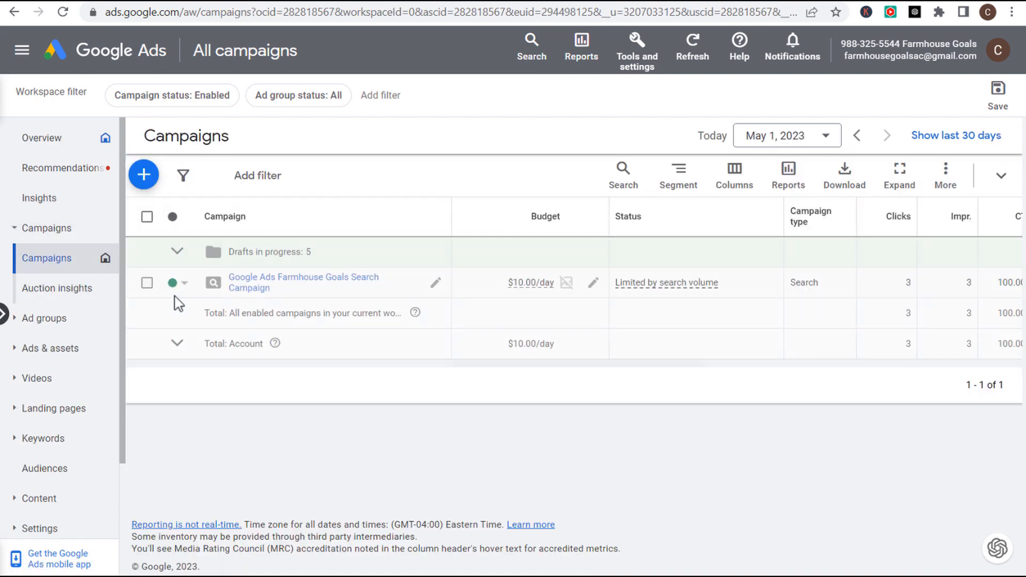
pyautogui.click(241, 282)
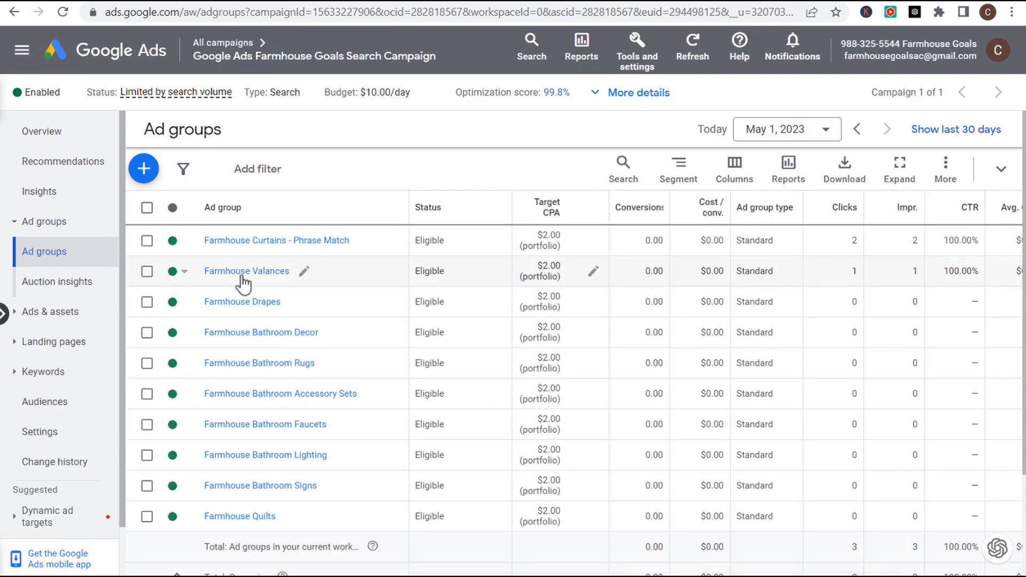
pyautogui.click(50, 312)
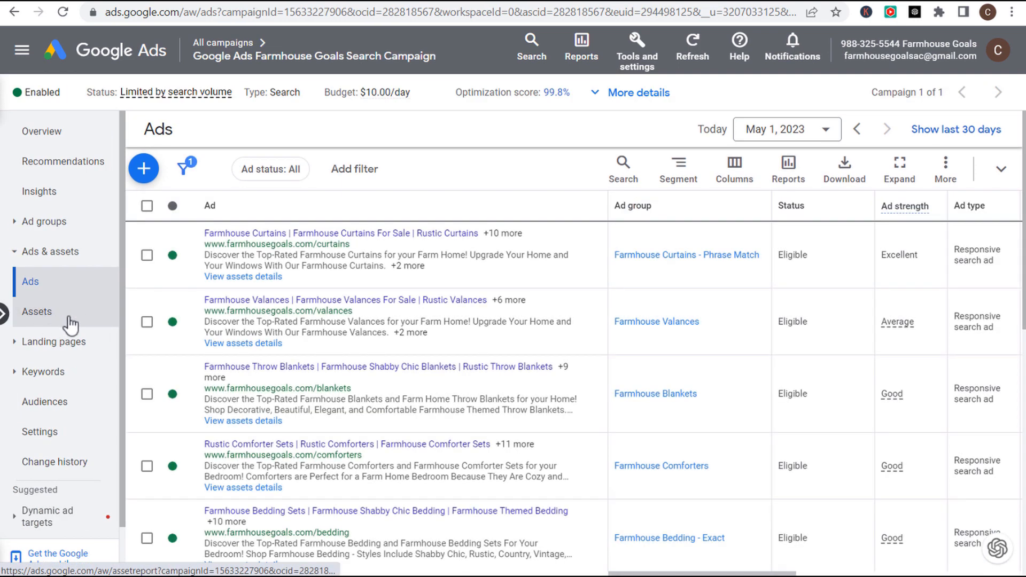
pyautogui.click(61, 322)
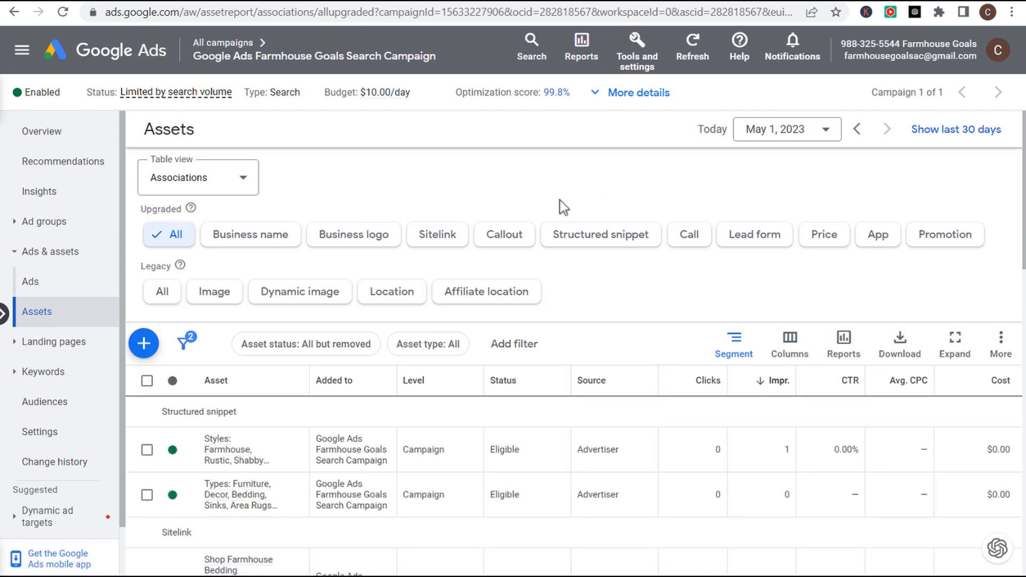
pyautogui.click(146, 346)
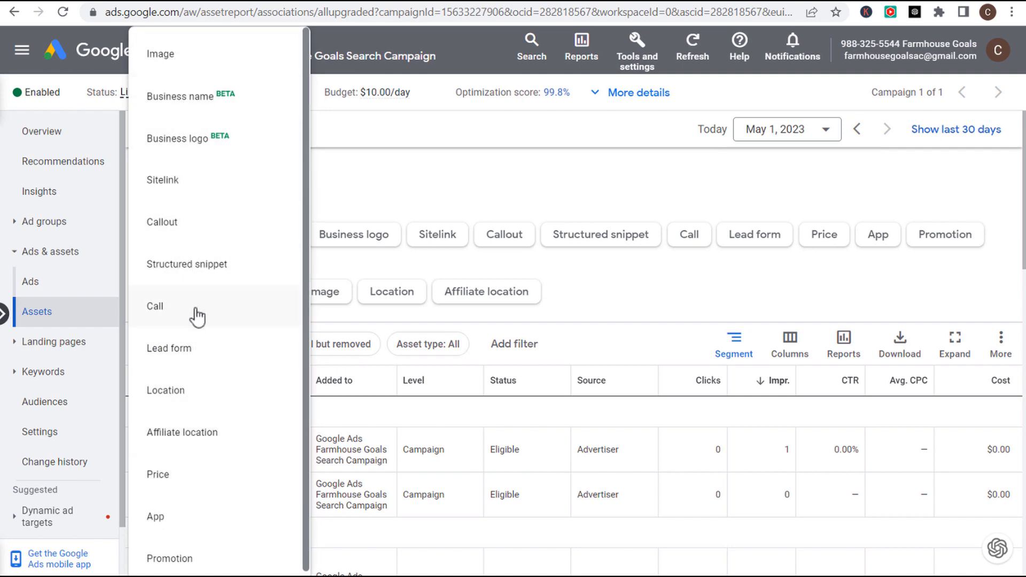
pyautogui.click(213, 308)
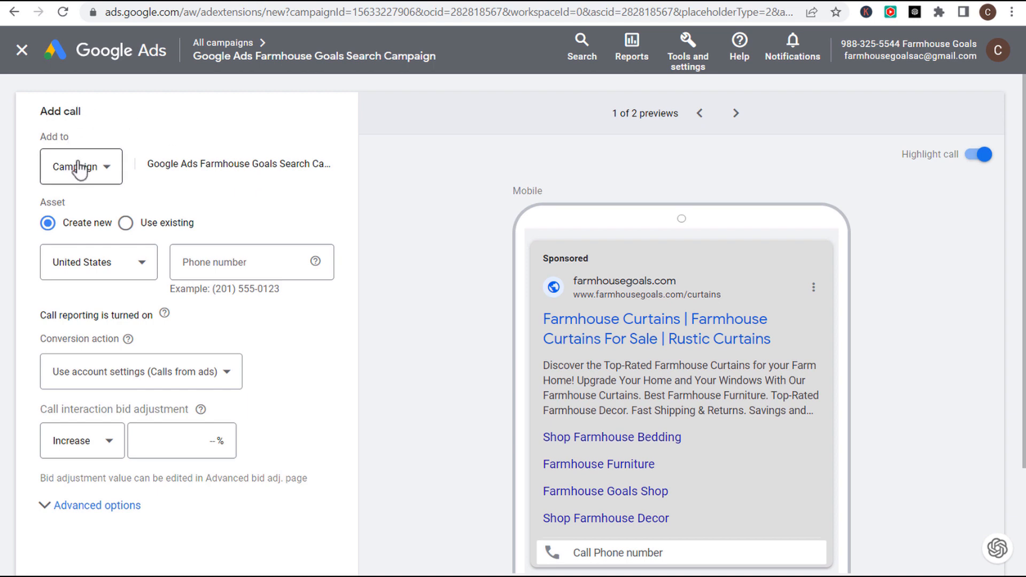
# - Copy the business phone number from the Farmhouse Goals website header
pyautogui.moveTo(159, 168); pyautogui.dragTo(291, 177)
pyautogui.click(306, 170)
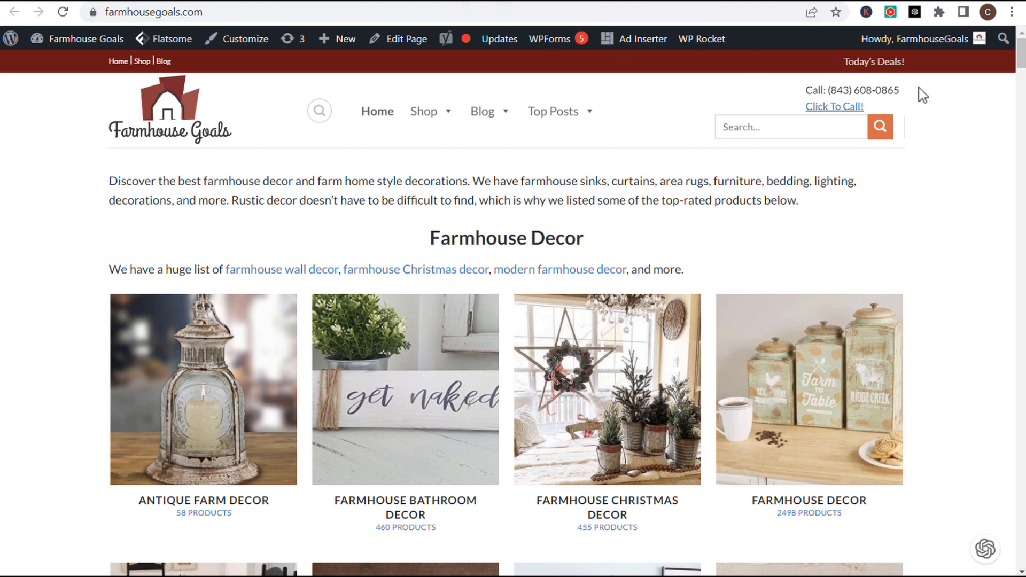
pyautogui.moveTo(900, 92); pyautogui.dragTo(832, 94)
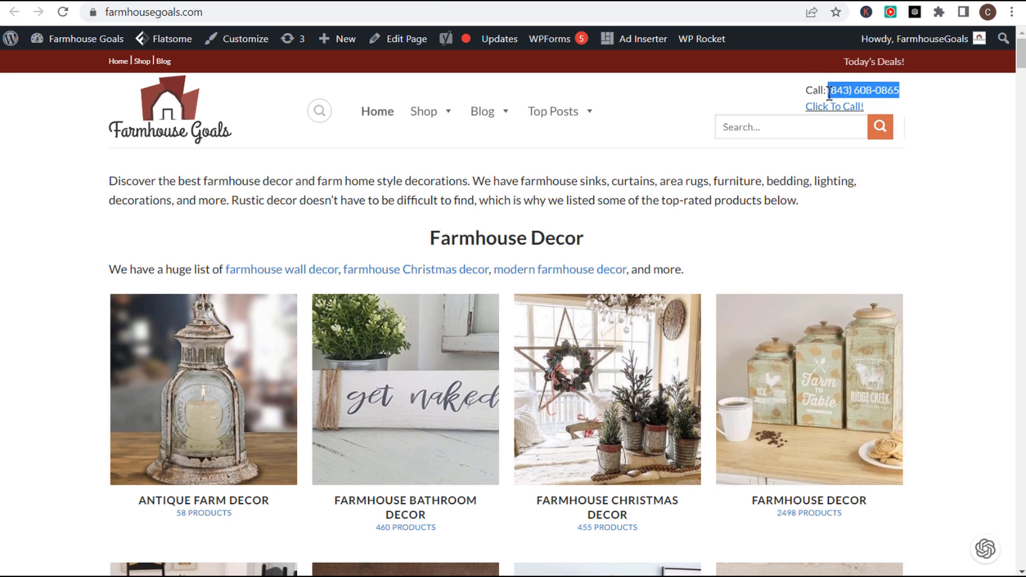
pyautogui.click(287, 2)
# - Paste the business phone number into the call asset's Phone number field
pyautogui.click(241, 266)
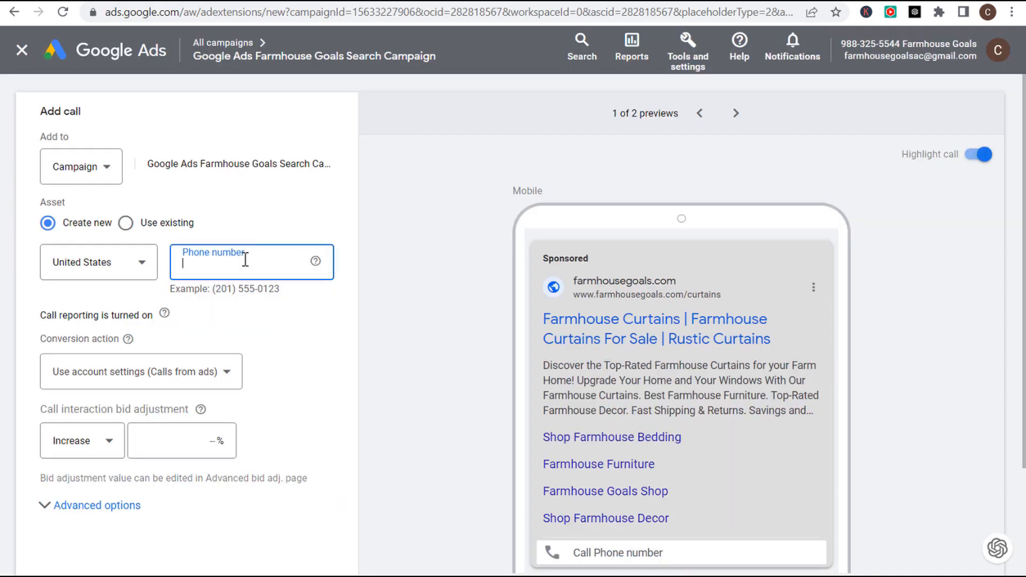
pyautogui.click(236, 292)
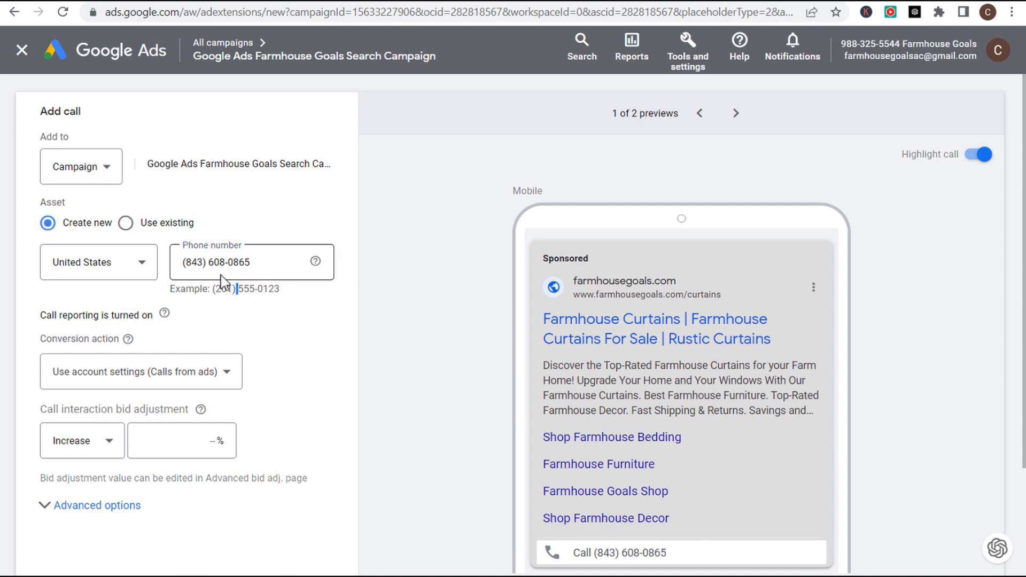
pyautogui.moveTo(185, 263); pyautogui.dragTo(259, 267)
pyautogui.click(208, 263)
pyautogui.click(304, 313)
# - Count the asset's calls as 'Call Extension Phone Call Conversion 2'
pyautogui.moveTo(41, 316); pyautogui.dragTo(128, 317)
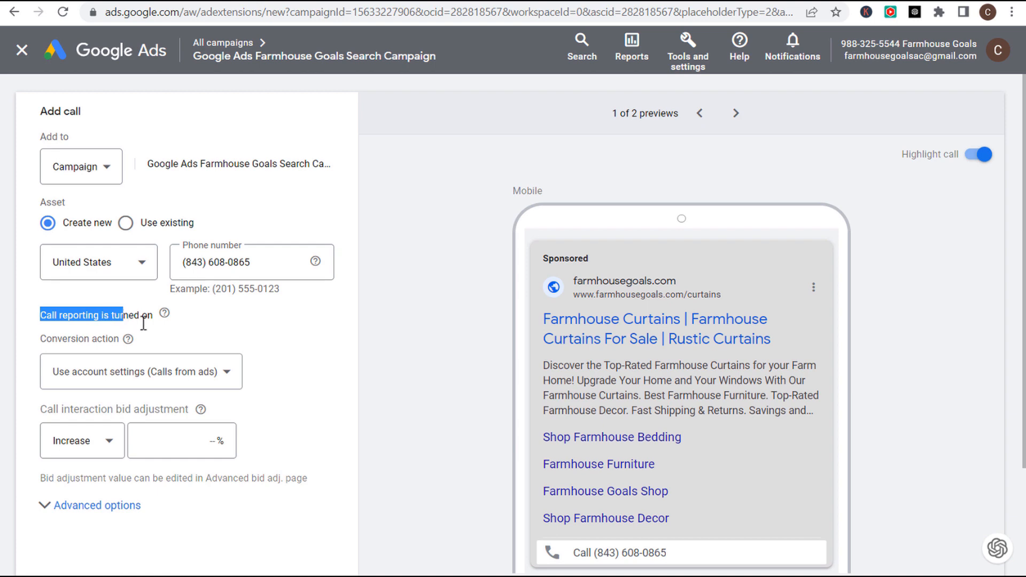
pyautogui.click(287, 340)
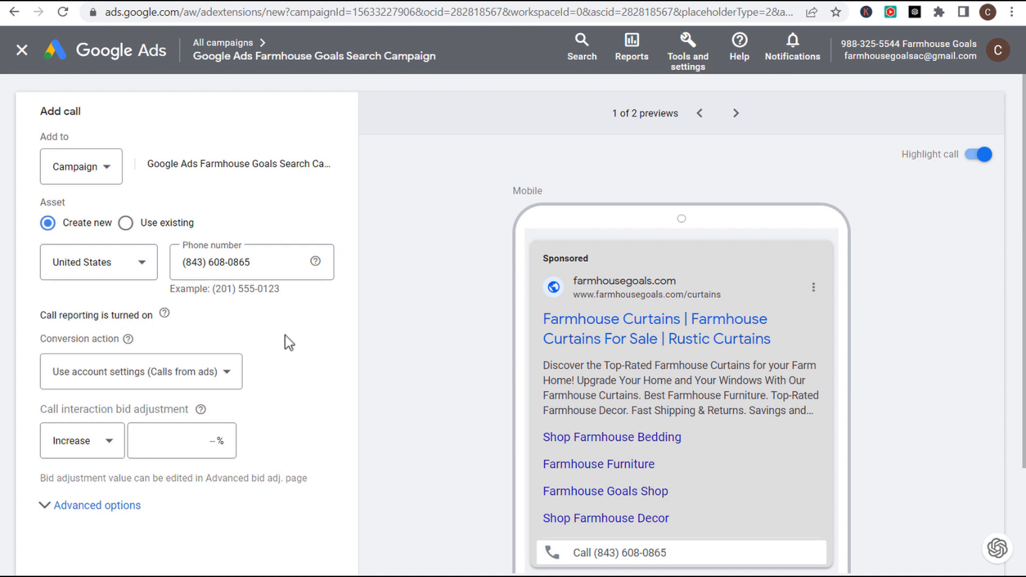
pyautogui.click(223, 378)
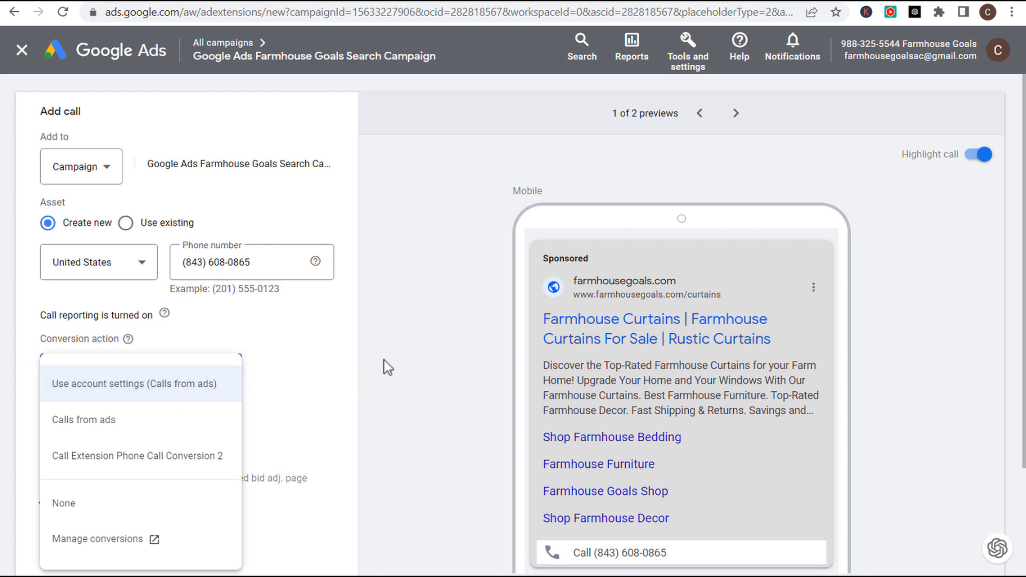
pyautogui.click(128, 456)
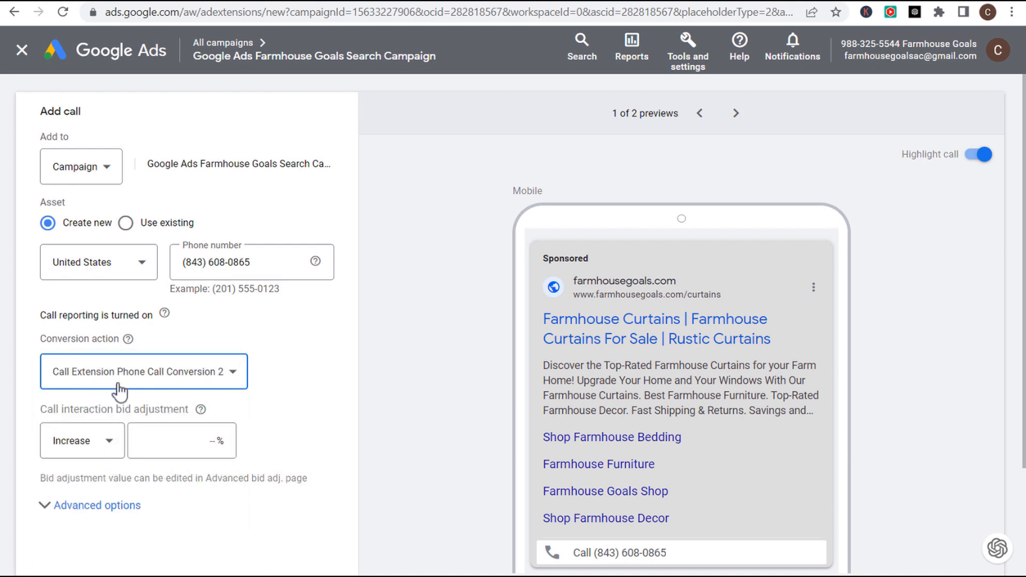
# - Expand Advanced options to show the all-days 12:00 AM–12:00 AM schedule and review the ad preview
pyautogui.scroll(-3, 332, 378)
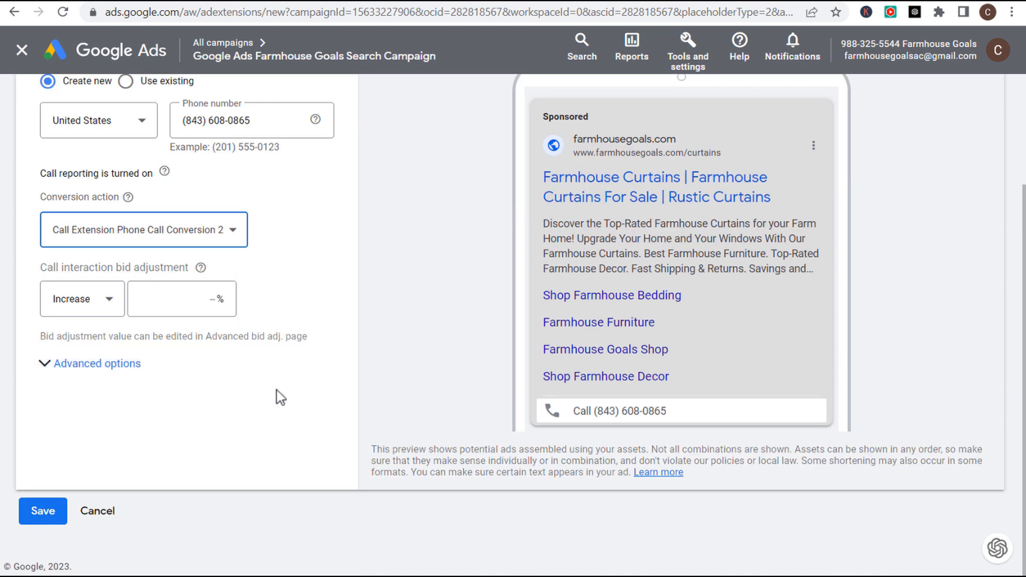
pyautogui.click(95, 364)
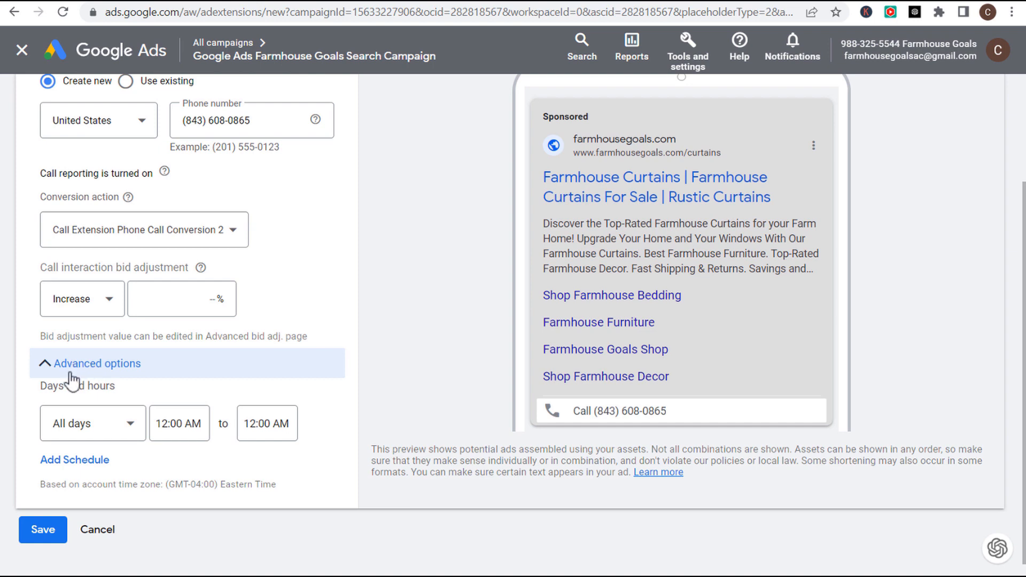
pyautogui.moveTo(39, 388); pyautogui.dragTo(117, 391)
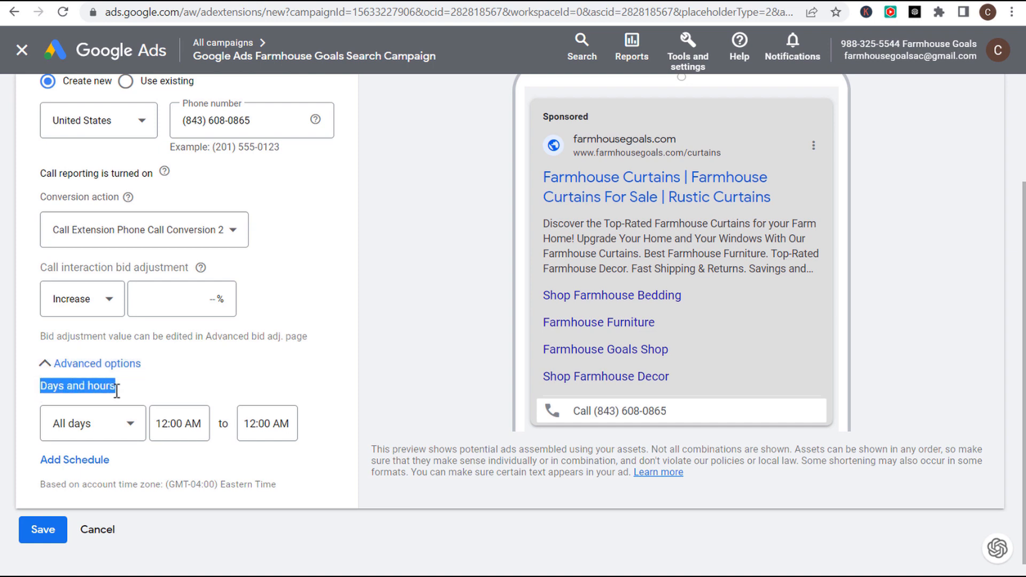
pyautogui.click(390, 353)
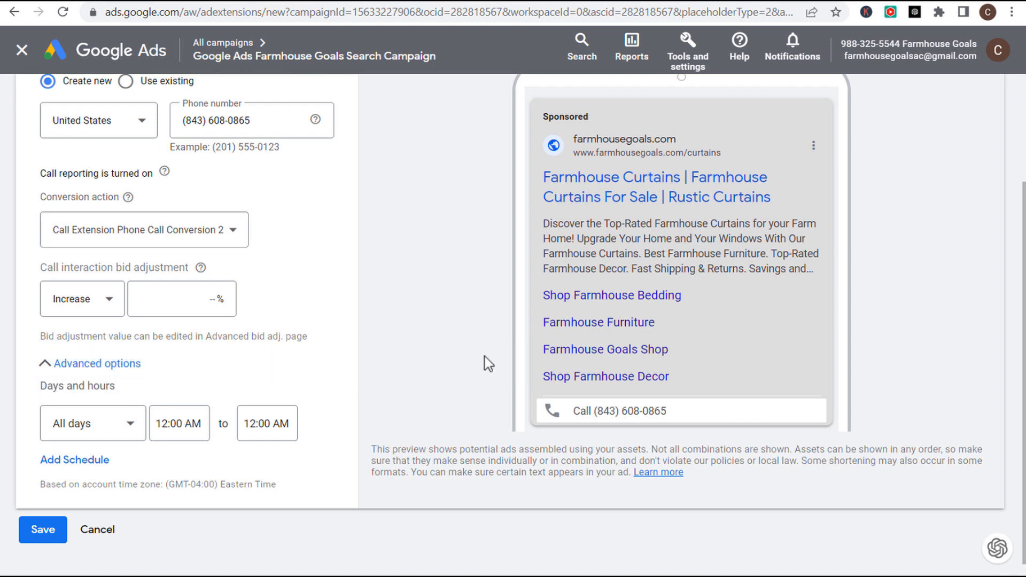
pyautogui.scroll(2, 609, 174)
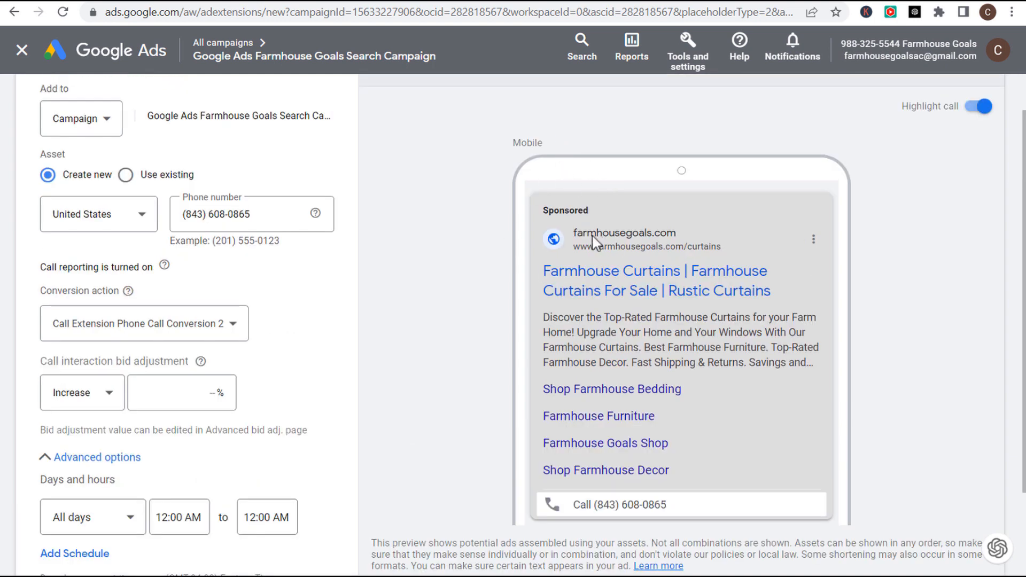
pyautogui.moveTo(512, 143); pyautogui.dragTo(545, 152)
pyautogui.scroll(-2, 506, 170)
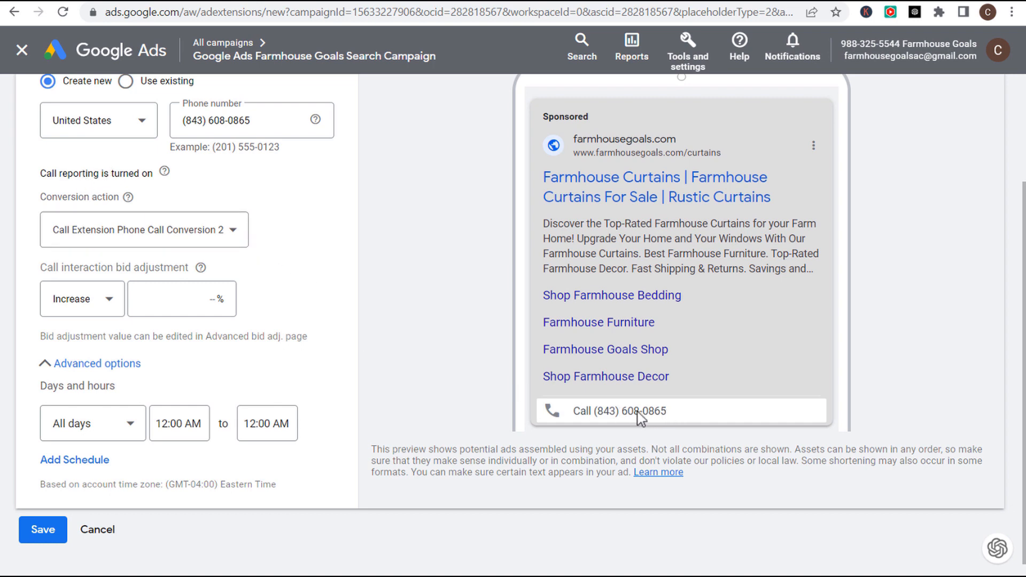
pyautogui.moveTo(670, 415); pyautogui.dragTo(630, 415)
pyautogui.click(591, 416)
# - Save the call asset and filter the campaign's assets to Call, showing the new one Pending
pyautogui.click(41, 529)
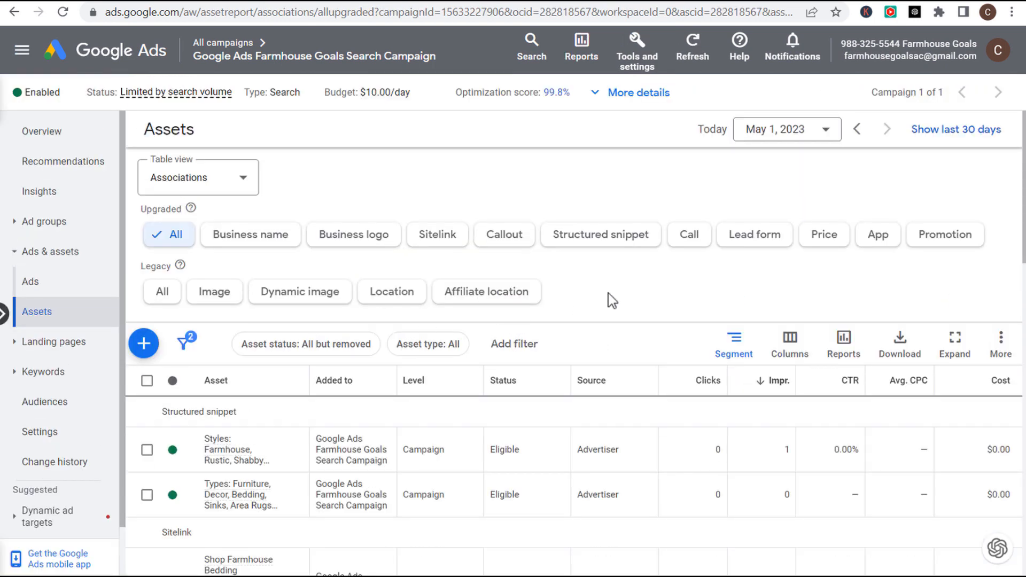
pyautogui.click(692, 240)
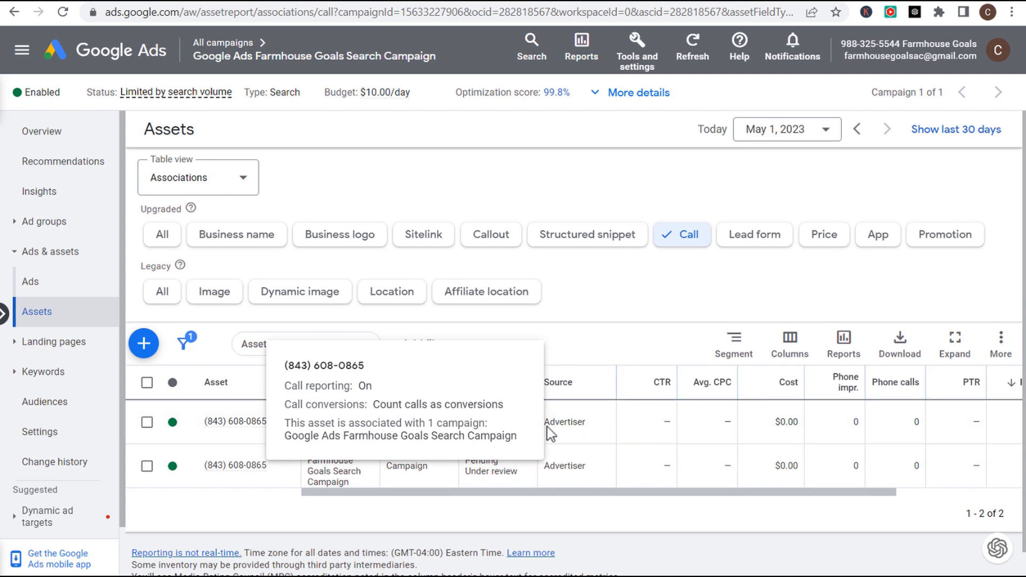
pyautogui.moveTo(217, 430)
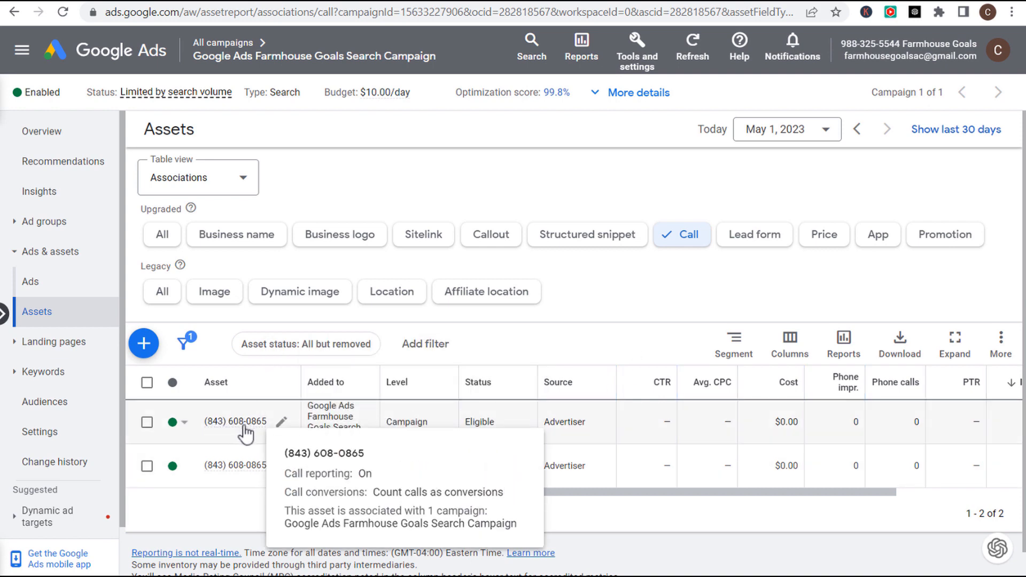
pyautogui.moveTo(300, 498); pyautogui.dragTo(501, 492)
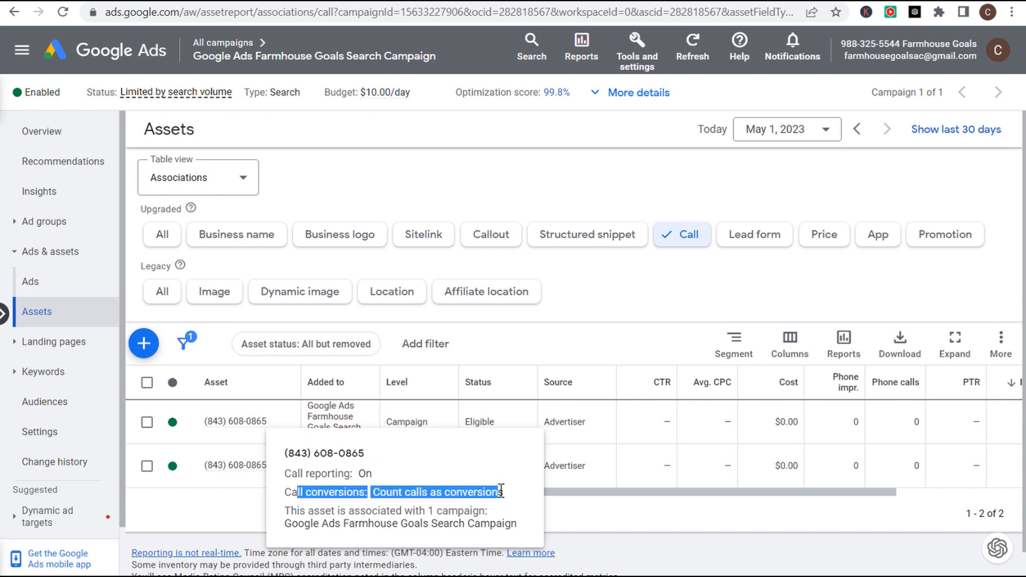
pyautogui.click(329, 509)
pyautogui.moveTo(297, 512); pyautogui.dragTo(449, 510)
pyautogui.click(351, 525)
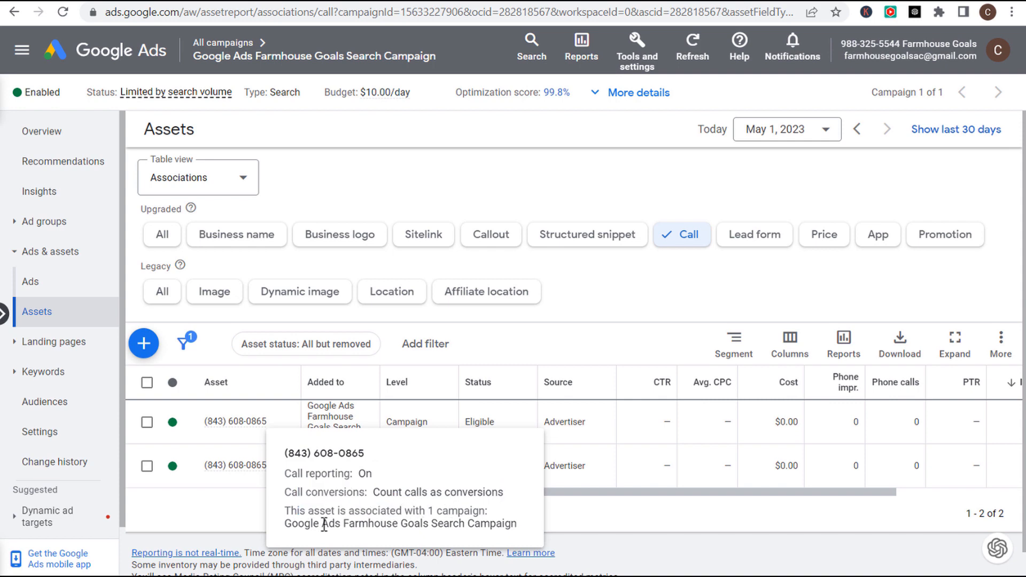
pyautogui.moveTo(292, 526); pyautogui.dragTo(501, 523)
pyautogui.click(501, 523)
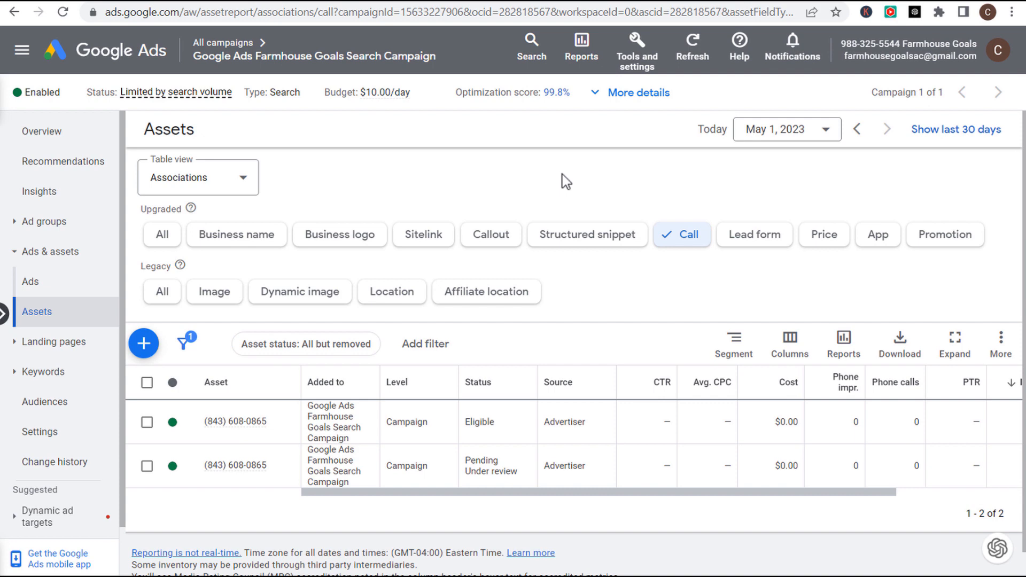
# - Open the Conversions summary and confirm 'Call Extension Phone Call Conversion 2' is the Primary Phone call lead action
pyautogui.click(636, 46)
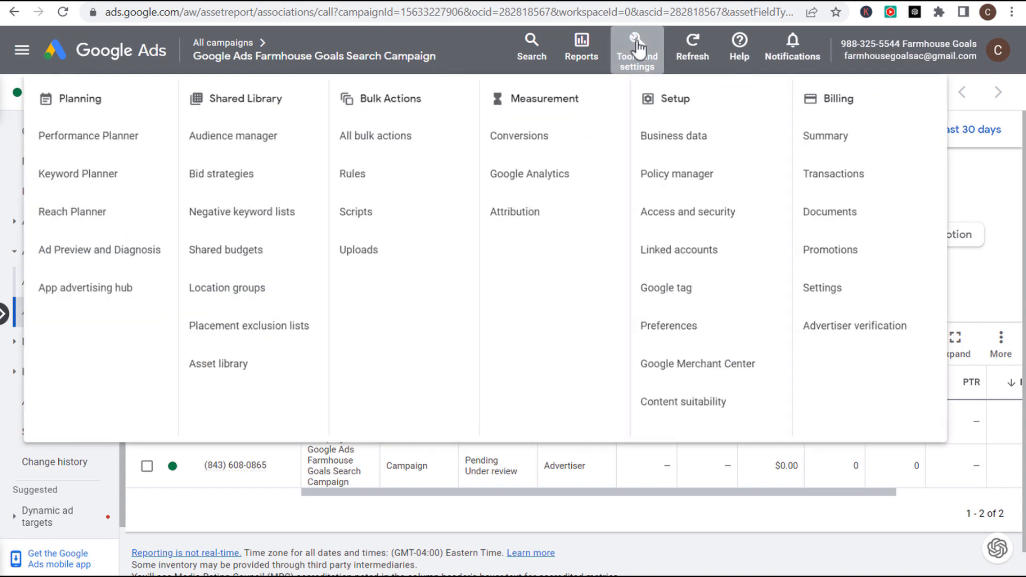
pyautogui.click(553, 149)
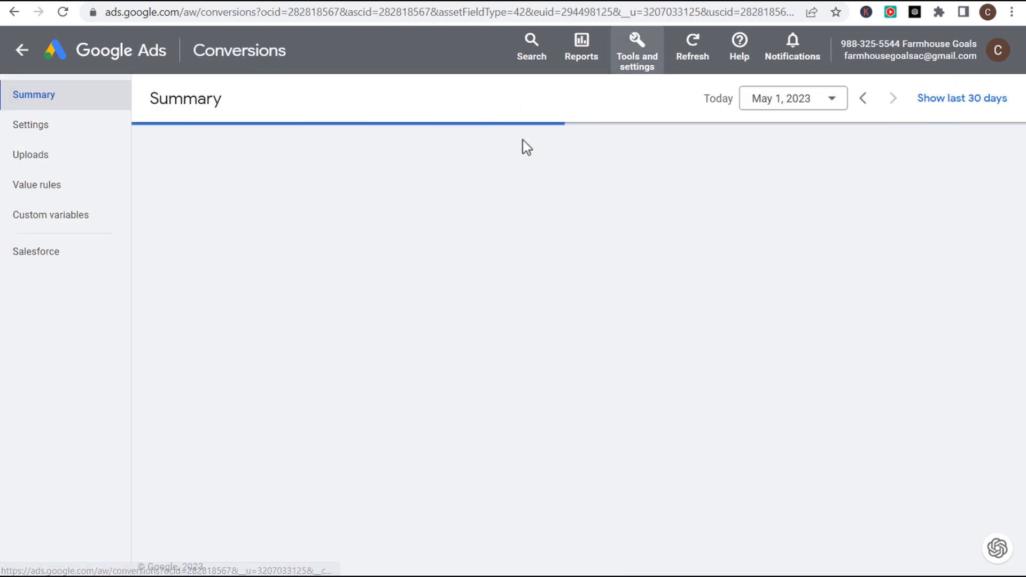
pyautogui.scroll(-5, 152, 310)
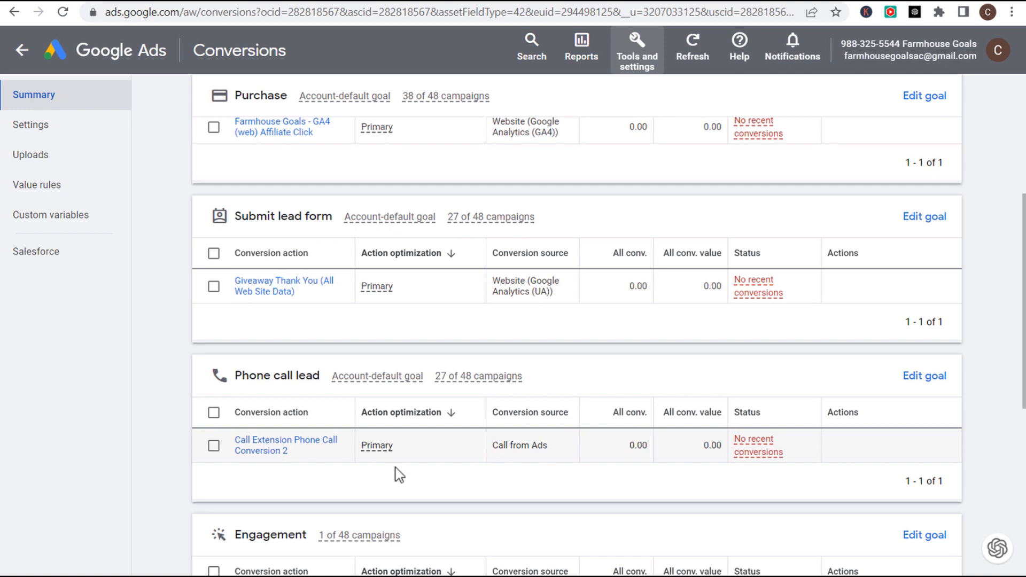
pyautogui.moveTo(549, 446); pyautogui.dragTo(491, 447)
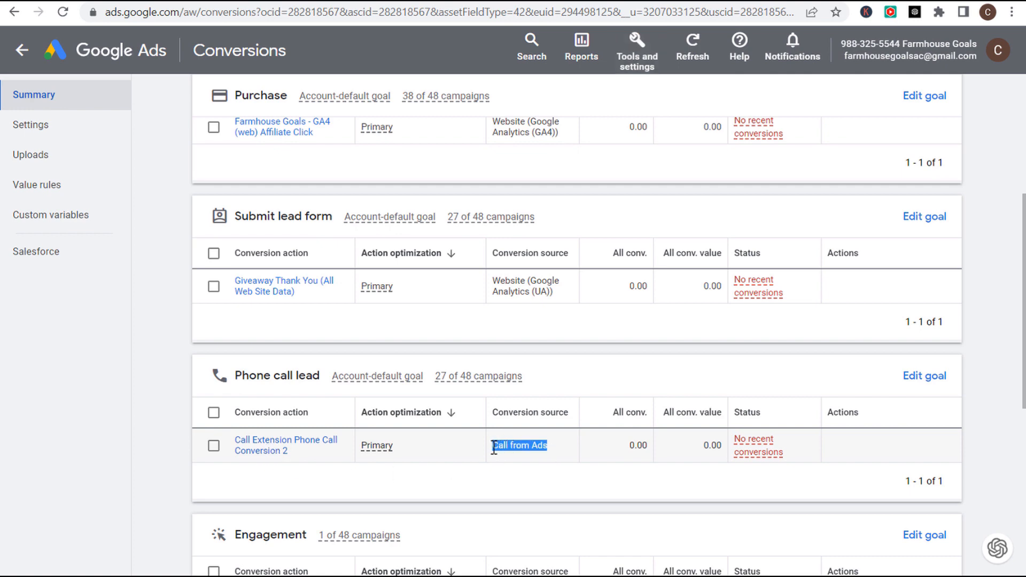
pyautogui.click(546, 450)
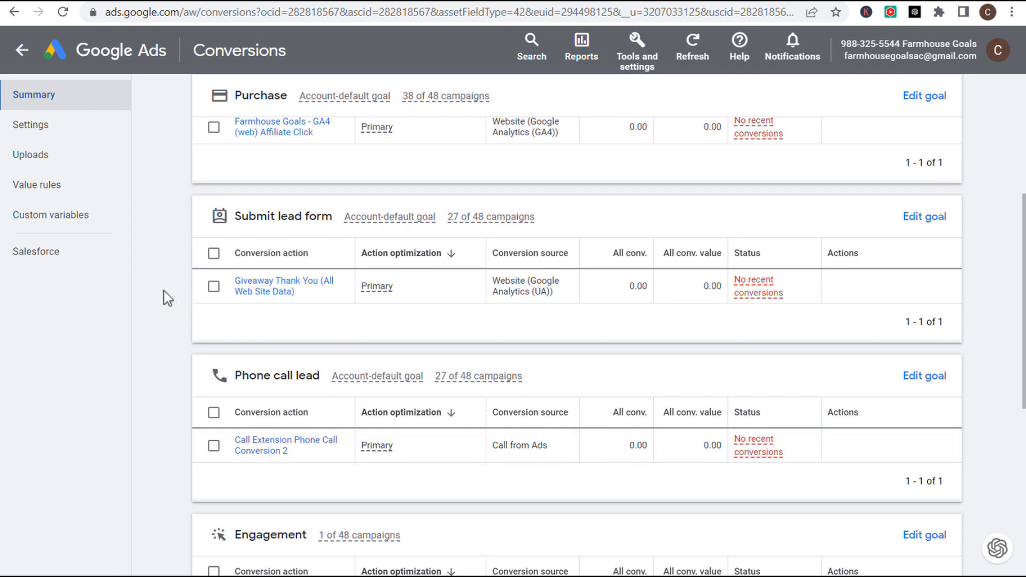
pyautogui.scroll(5, 169, 298)
# - Start a new Phone calls conversion action tracking calls to a number on your website
pyautogui.click(242, 155)
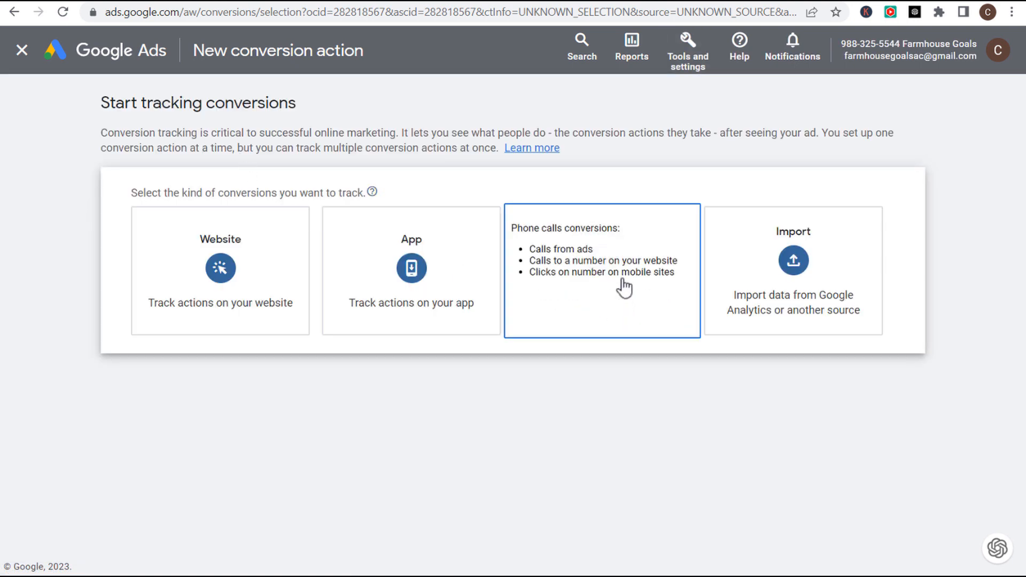
pyautogui.click(621, 285)
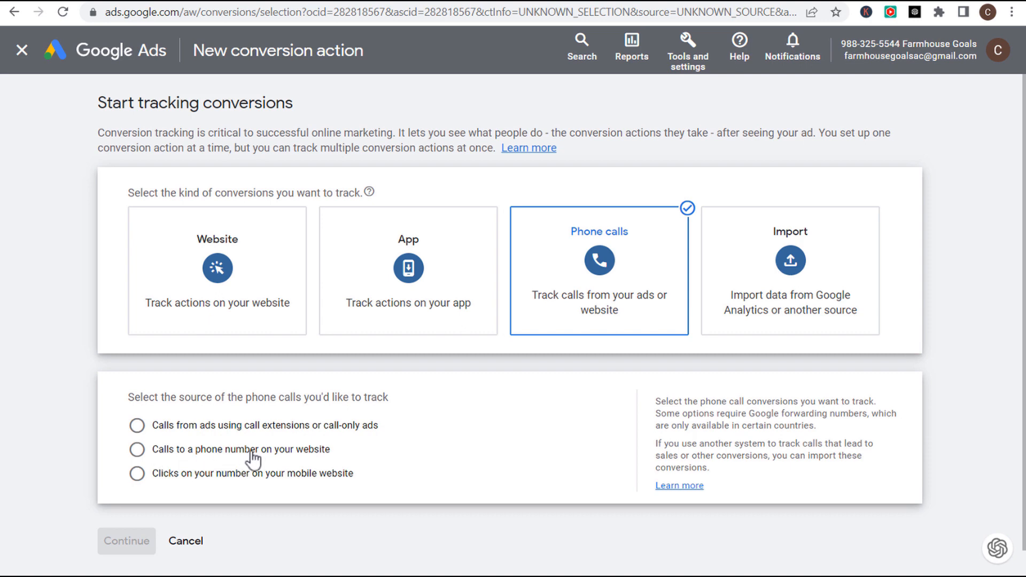
pyautogui.click(170, 448)
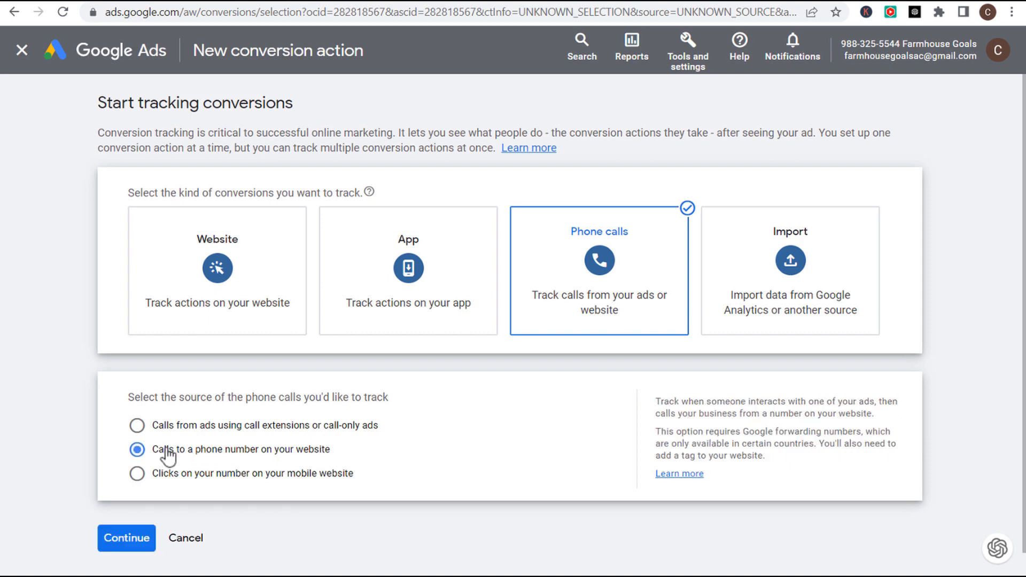
pyautogui.click(128, 539)
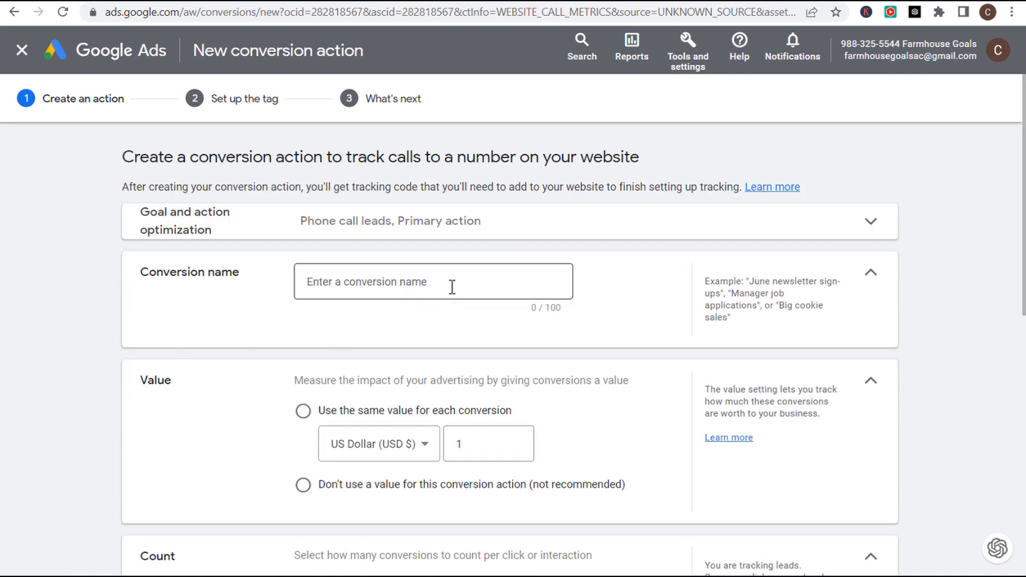
# - Name the website-call action 'Website Phone Call Conversions 2' with the same US$1 value per conversion
pyautogui.click(439, 289)
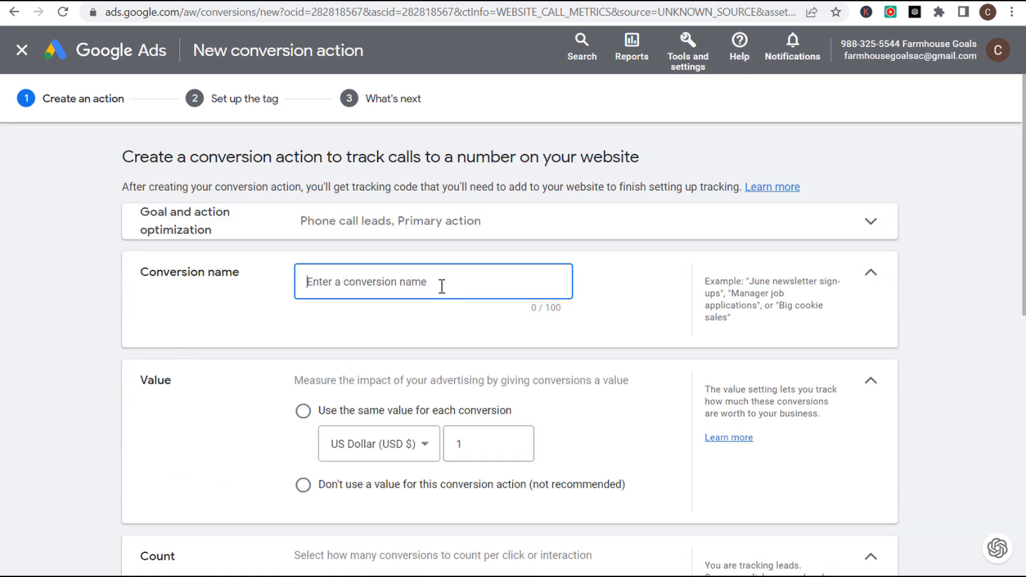
pyautogui.write('W')
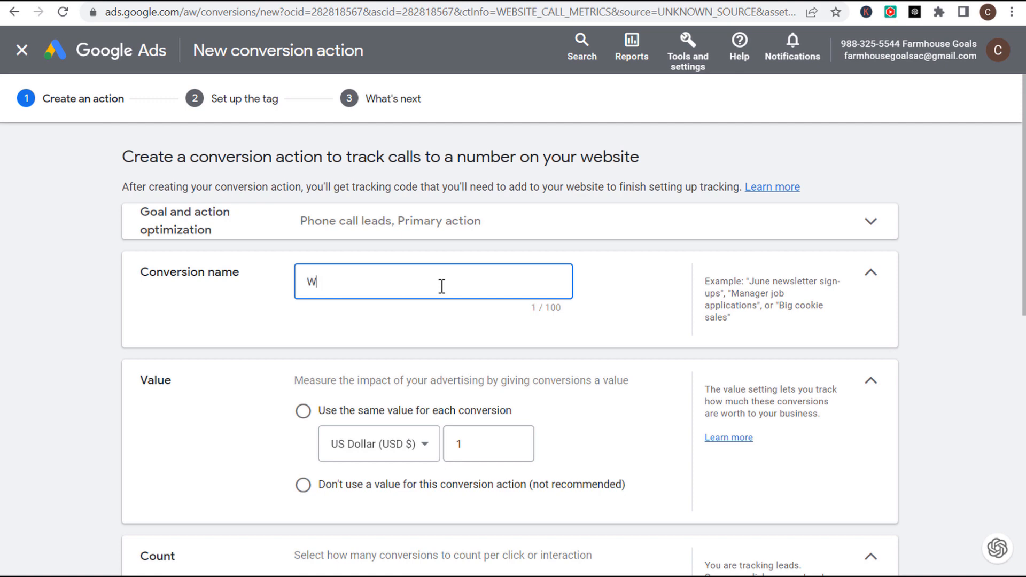
pyautogui.write('ebsite Phone Call Conversio')
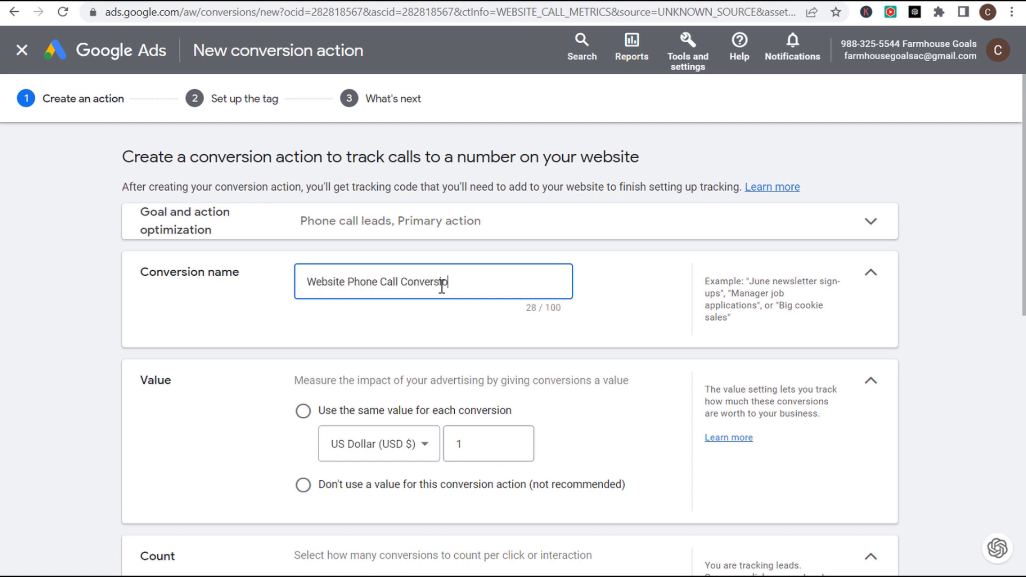
pyautogui.write('ns')
pyautogui.click(640, 312)
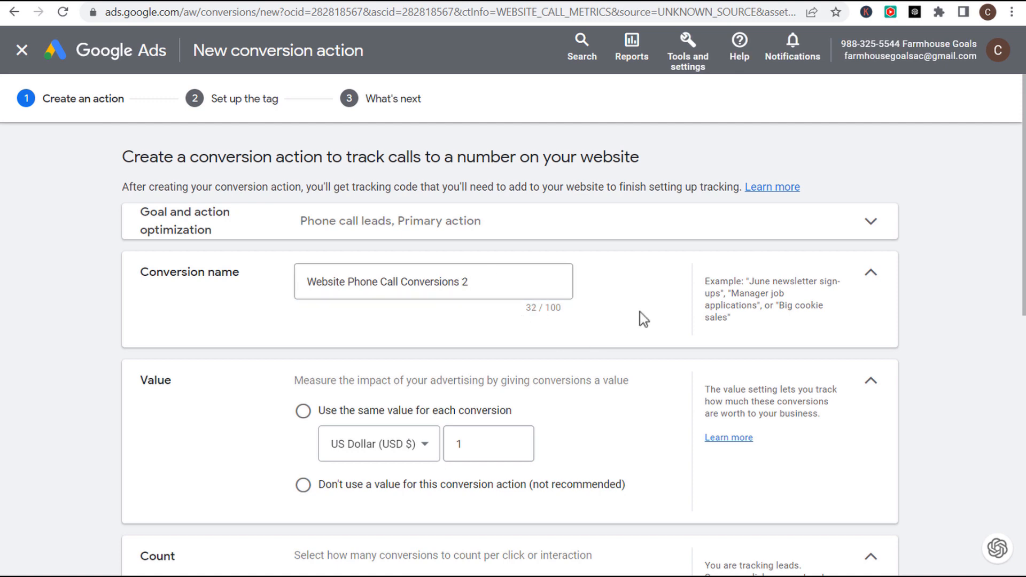
pyautogui.scroll(-2, 659, 307)
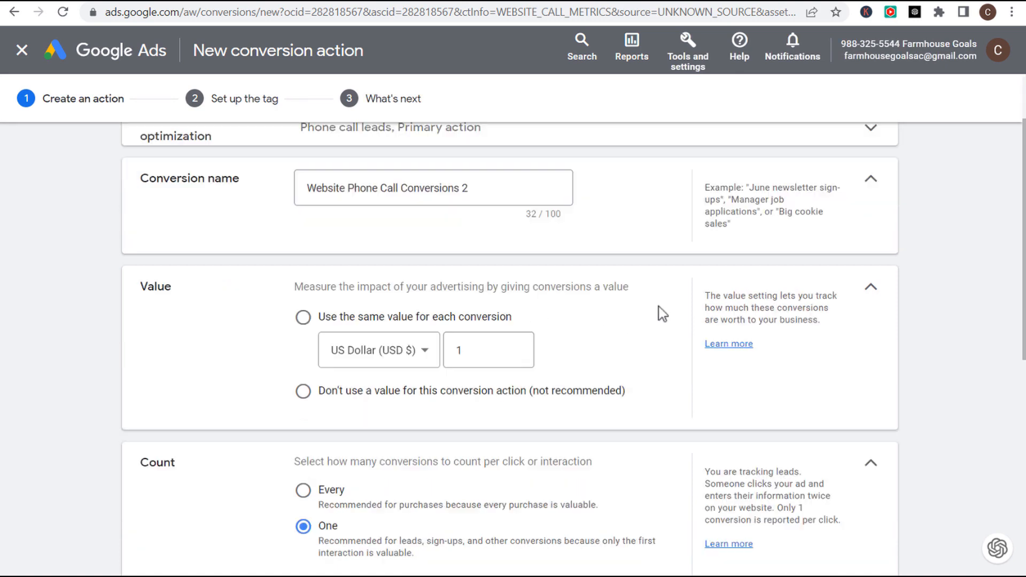
pyautogui.click(304, 319)
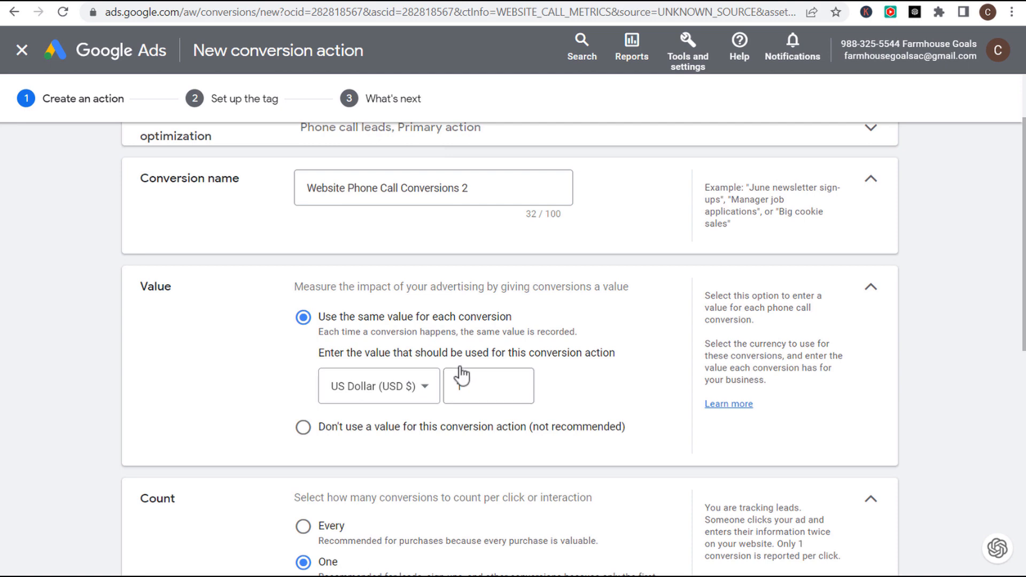
pyautogui.scroll(-3, 199, 329)
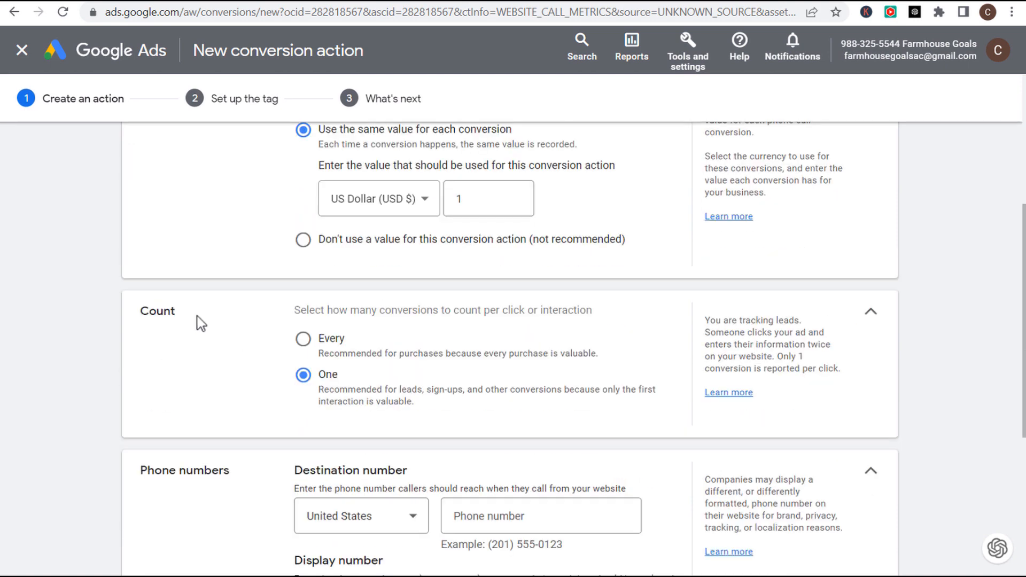
pyautogui.moveTo(381, 309); pyautogui.dragTo(584, 323)
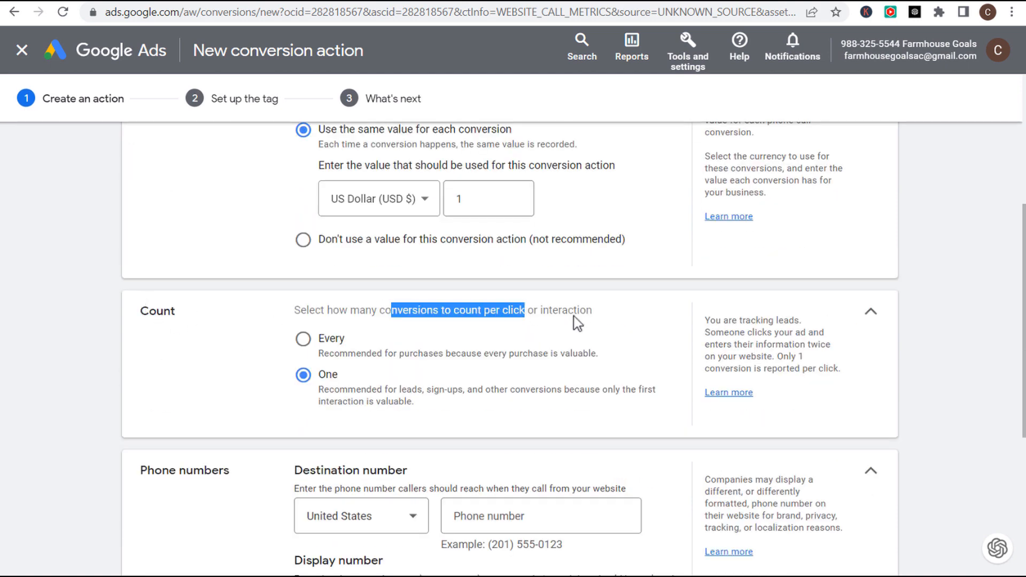
pyautogui.click(584, 323)
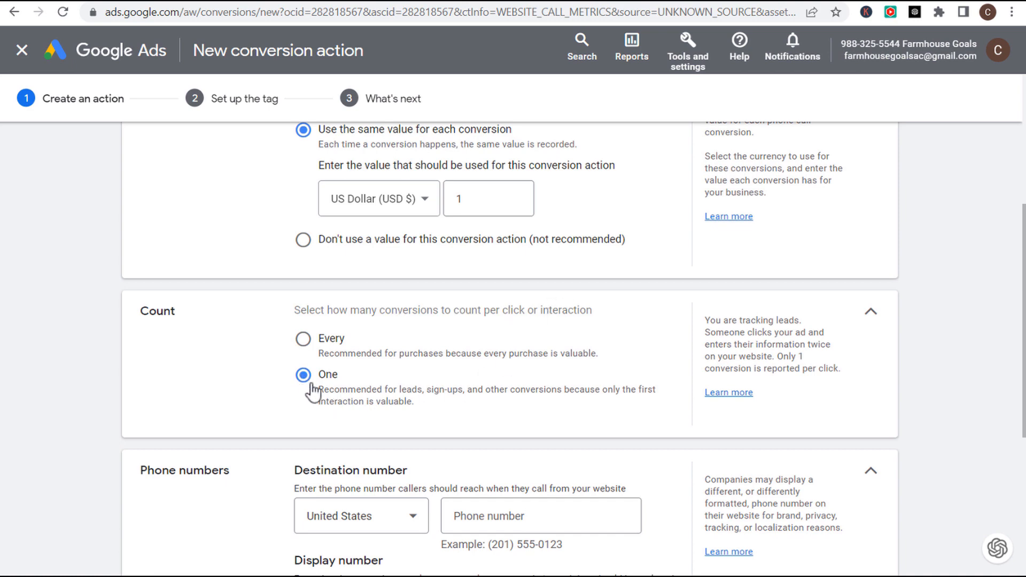
pyautogui.scroll(-3, 200, 364)
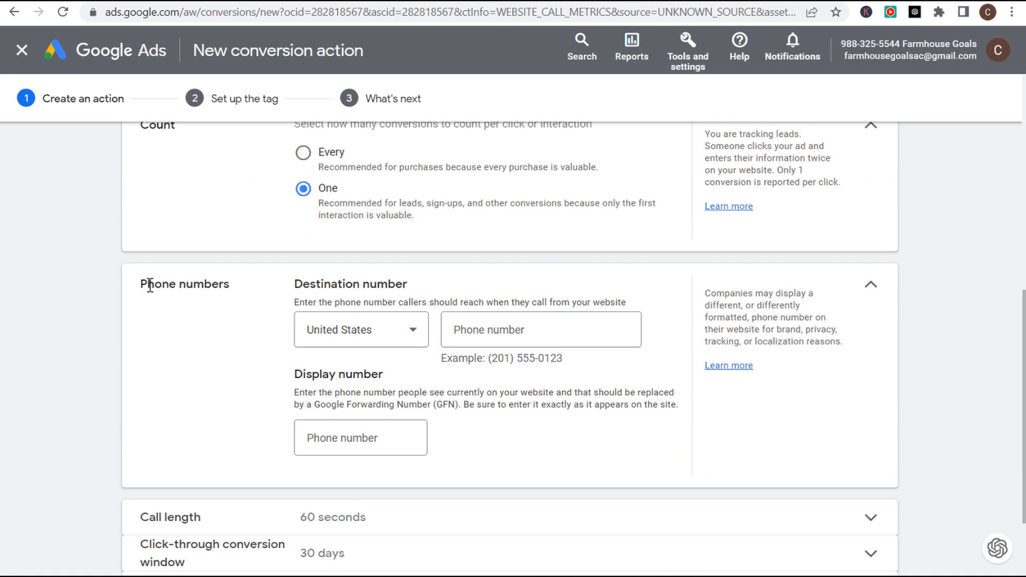
# - Paste the business phone number into the Destination number field
pyautogui.click(500, 331)
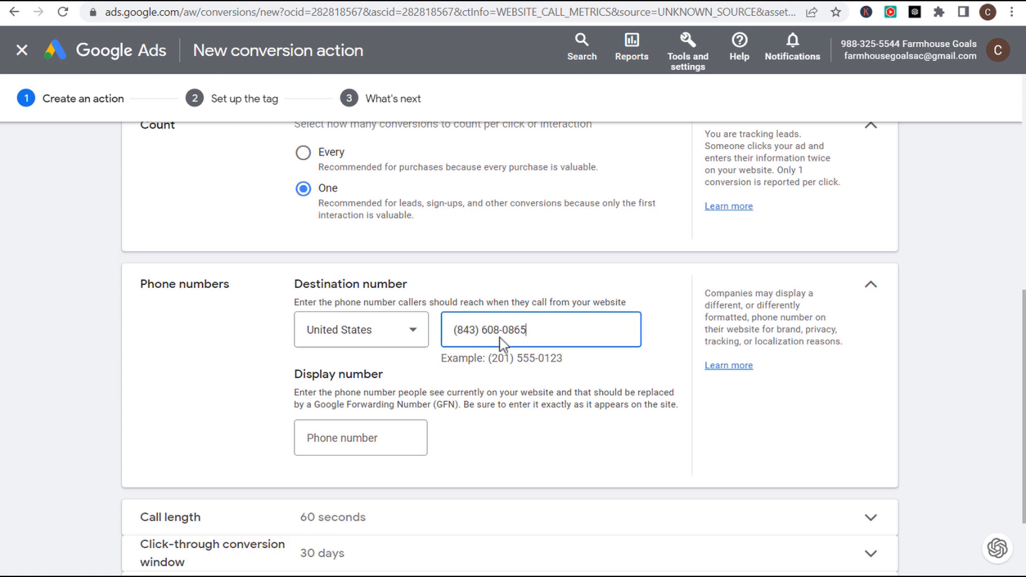
pyautogui.click(483, 332)
pyautogui.moveTo(460, 330); pyautogui.dragTo(476, 330)
pyautogui.click(480, 331)
pyautogui.moveTo(482, 330); pyautogui.dragTo(548, 331)
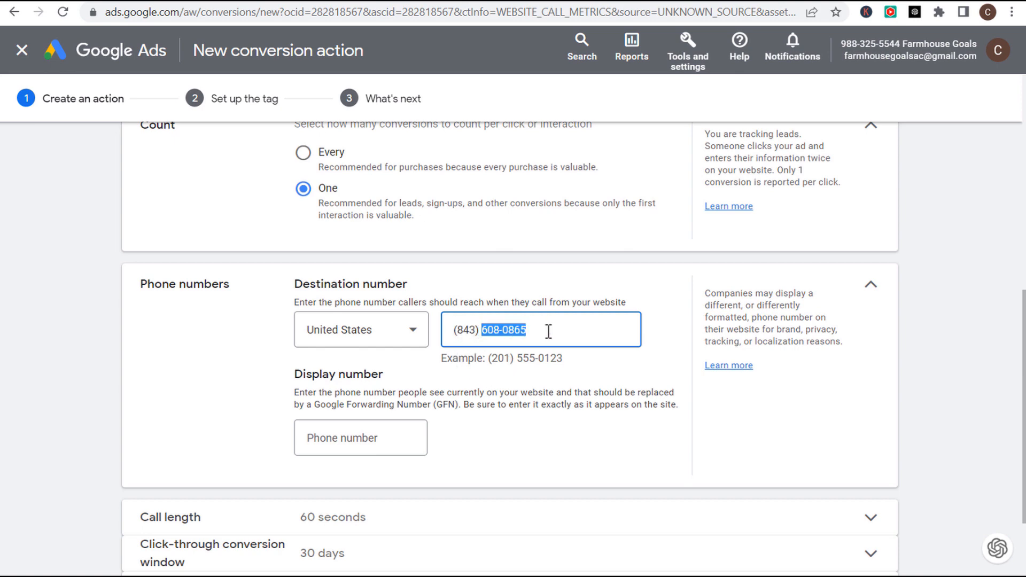
pyautogui.click(505, 333)
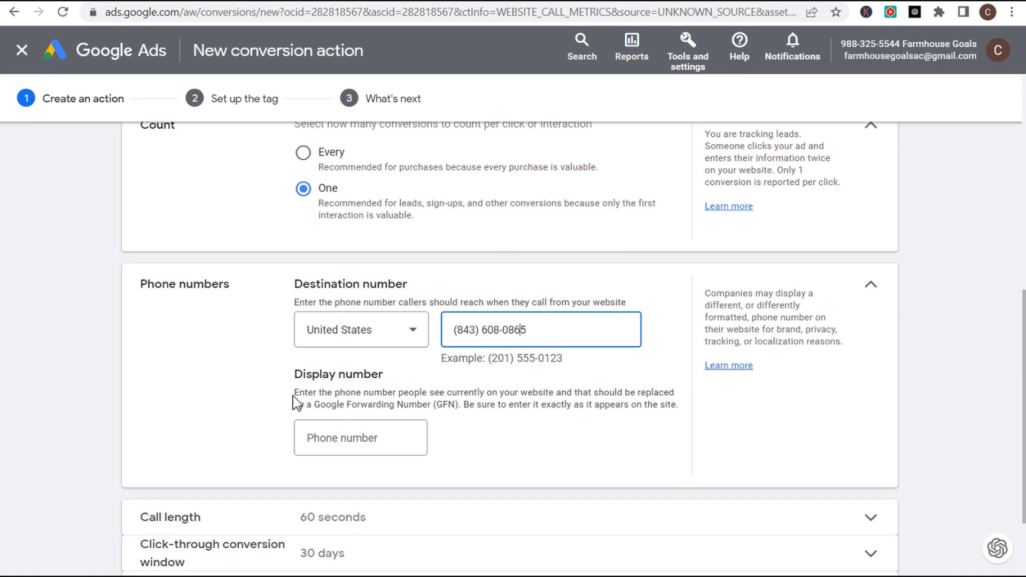
pyautogui.moveTo(294, 393); pyautogui.dragTo(655, 409)
pyautogui.click(468, 409)
pyautogui.click(663, 407)
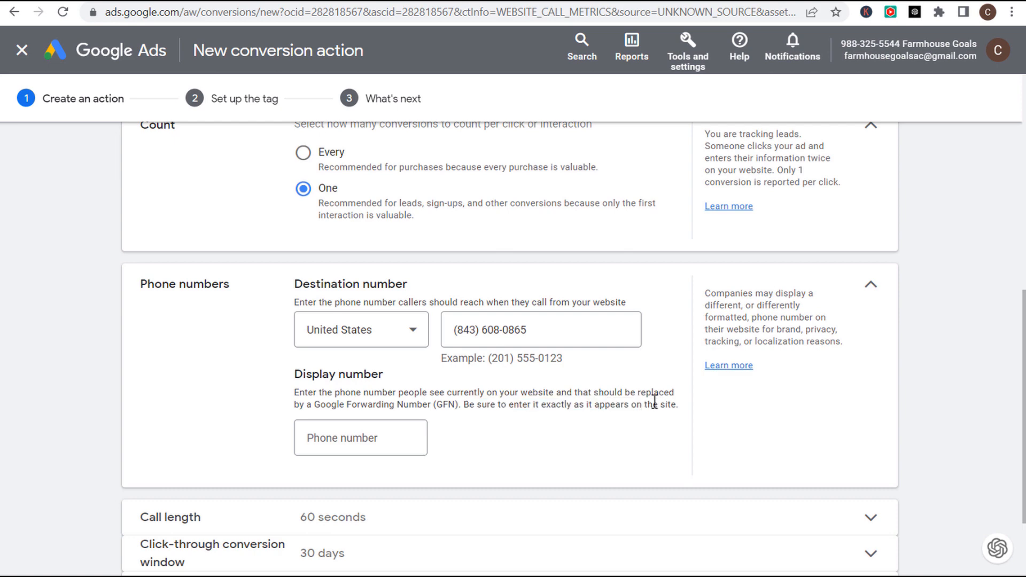
# - Put the same business phone number into the Display number field
pyautogui.click(524, 330)
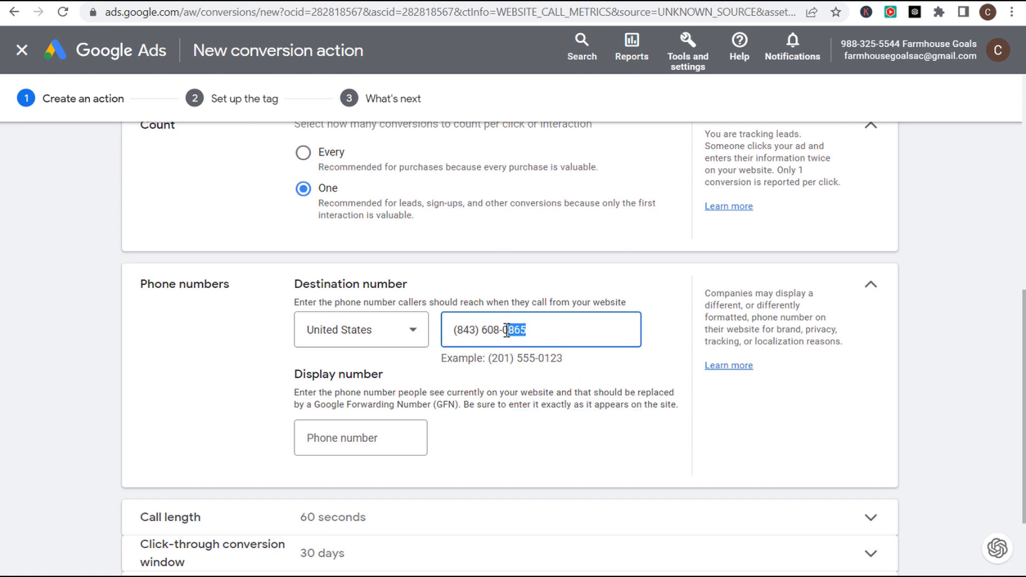
pyautogui.tripleClick(510, 330)
pyautogui.hotkey('ctrl', 'c')
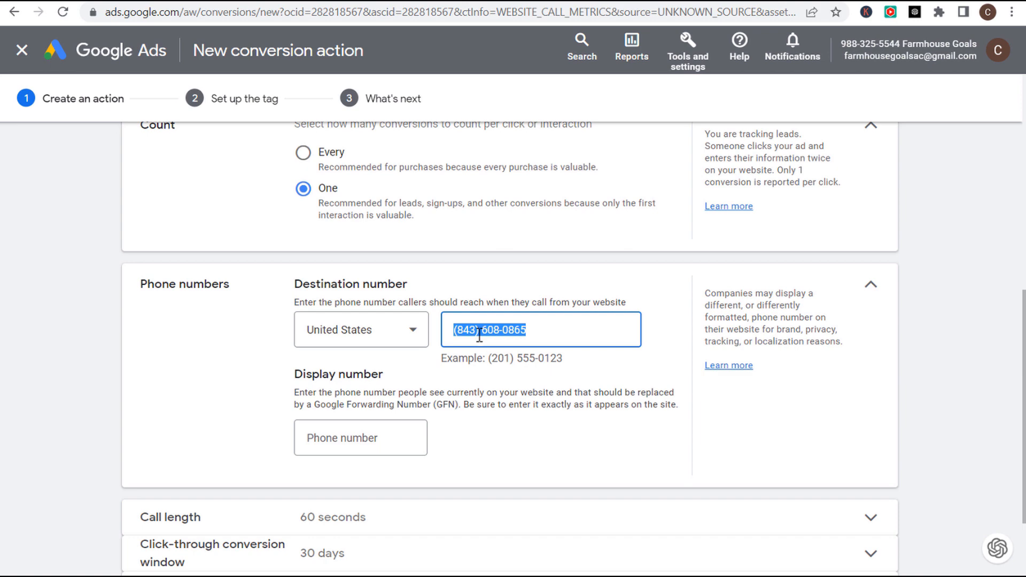
pyautogui.click(376, 442)
pyautogui.hotkey('ctrl', 'v')
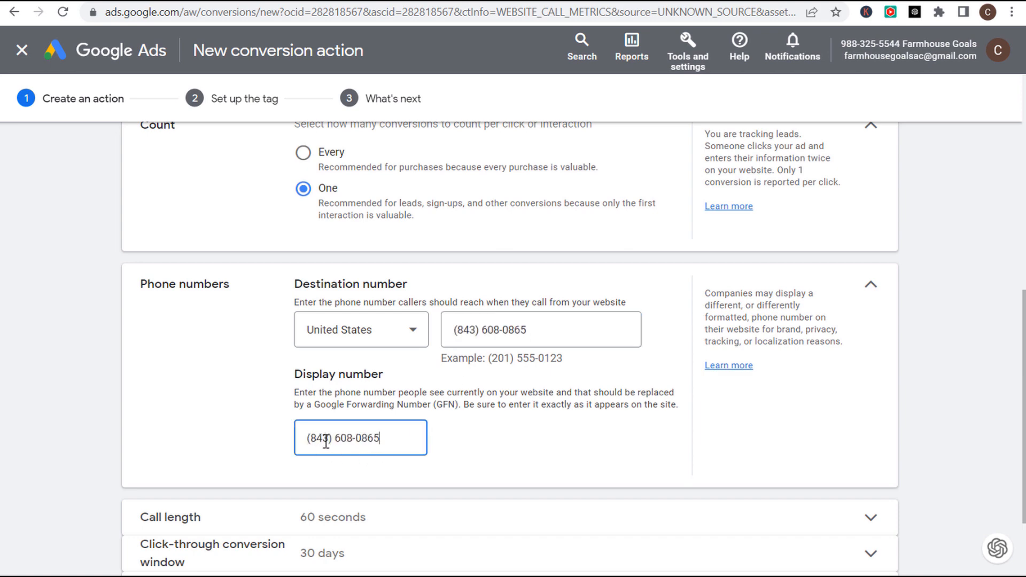
pyautogui.click(363, 409)
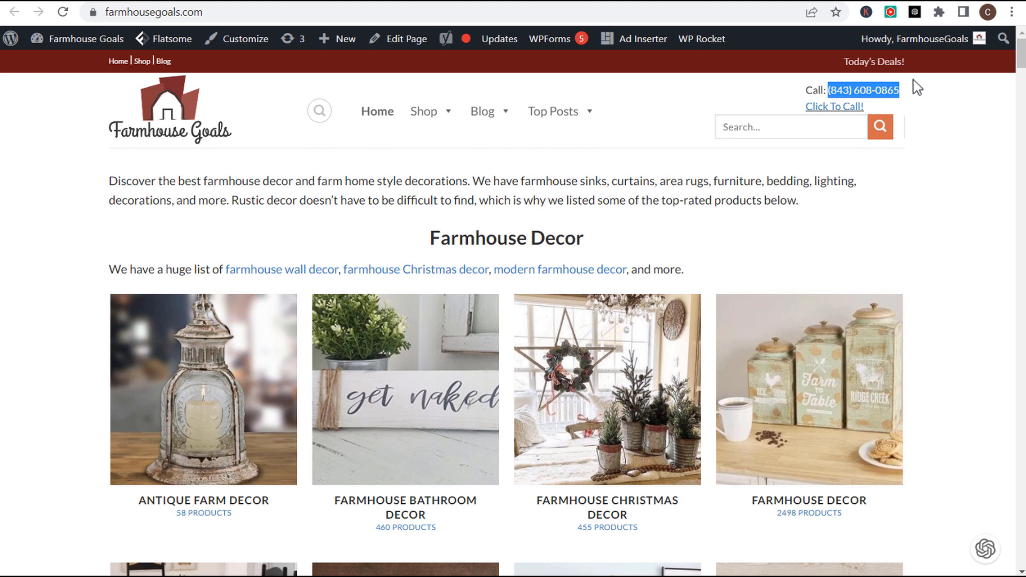
# - Verify the matching destination and display numbers and scroll to the bottom of the form
pyautogui.click(297, 3)
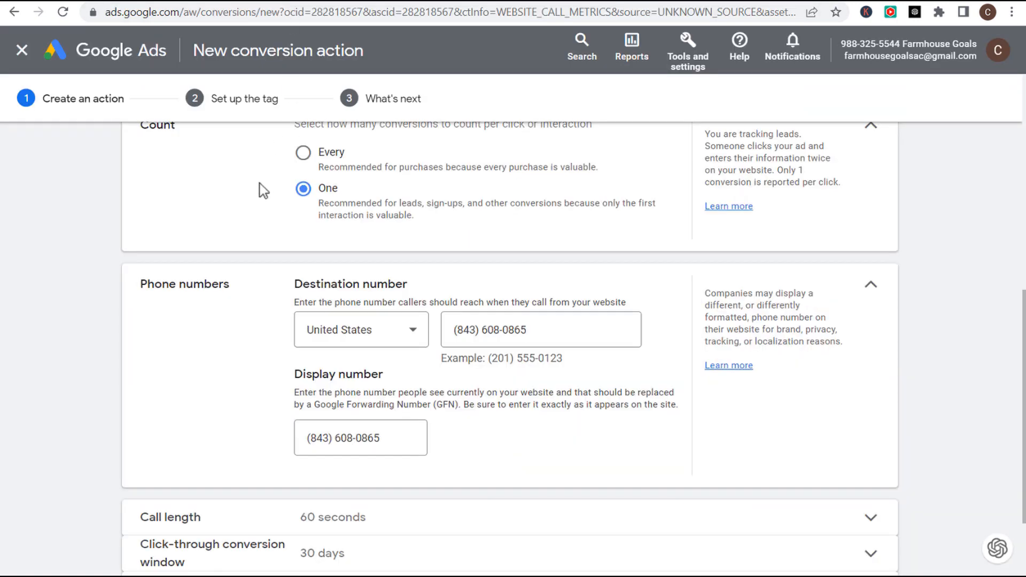
pyautogui.moveTo(563, 328); pyautogui.dragTo(452, 332)
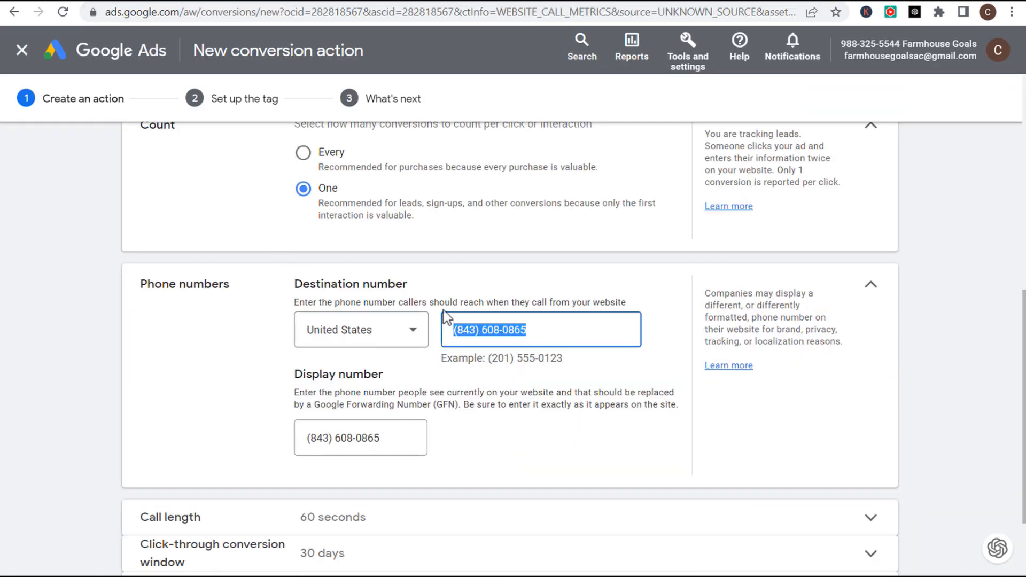
pyautogui.click(443, 301)
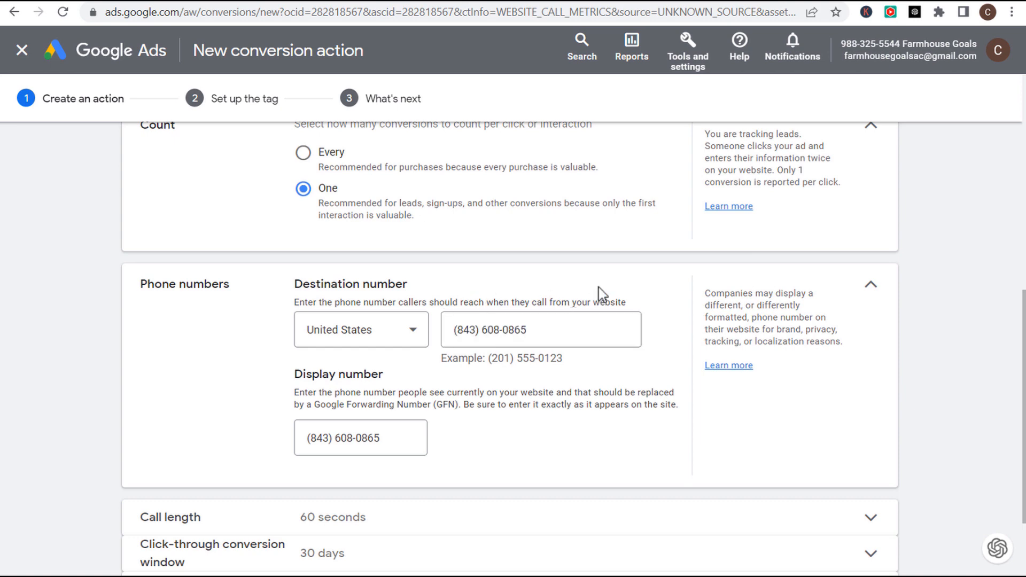
pyautogui.moveTo(294, 372); pyautogui.dragTo(383, 371)
pyautogui.click(297, 389)
pyautogui.moveTo(297, 378); pyautogui.dragTo(342, 375)
pyautogui.click(465, 403)
pyautogui.click(378, 437)
pyautogui.moveTo(400, 437); pyautogui.dragTo(302, 446)
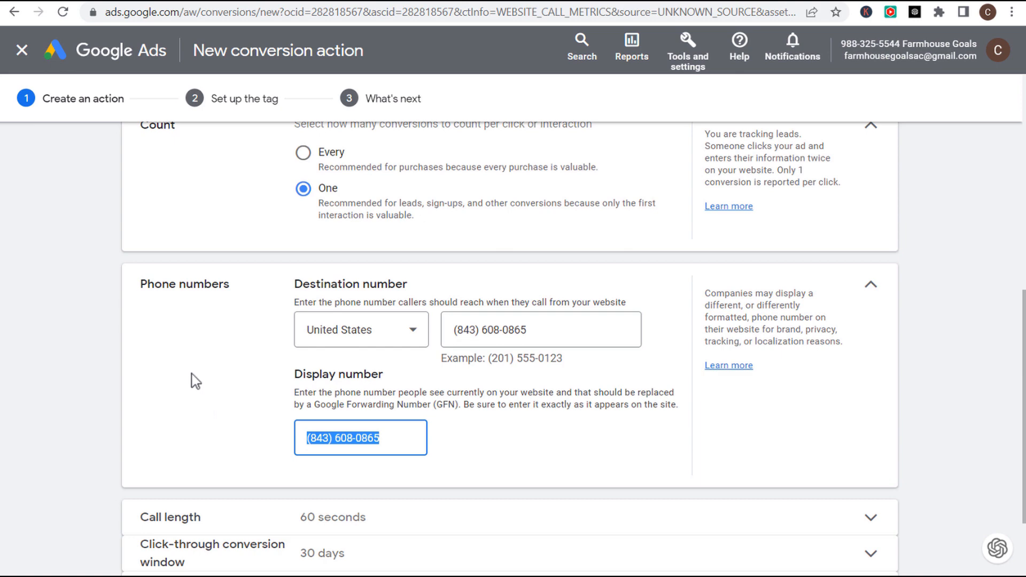
pyautogui.scroll(-3, 194, 382)
pyautogui.click(89, 337)
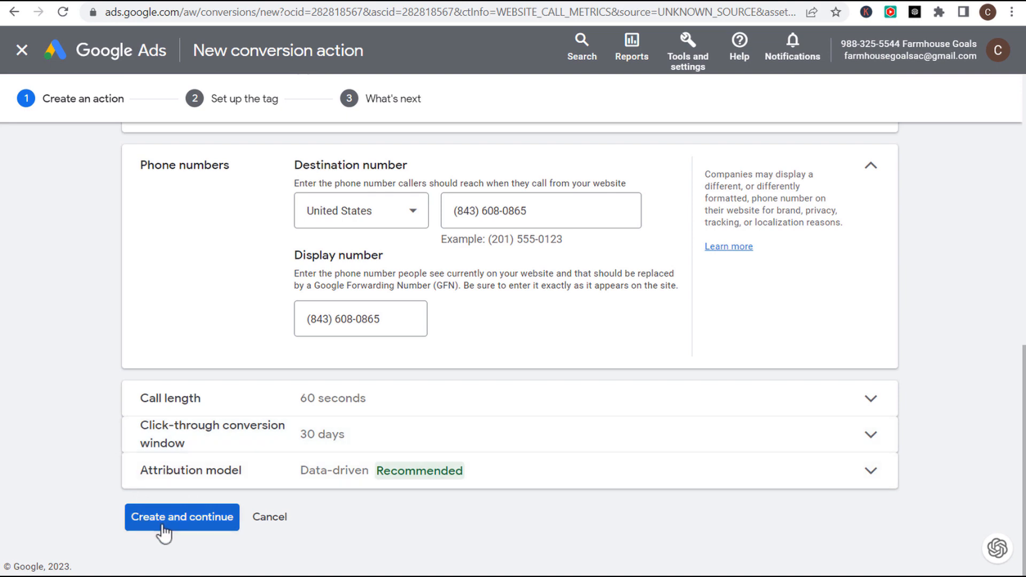
# - Create the conversion action and choose to install the tag yourself
pyautogui.click(181, 523)
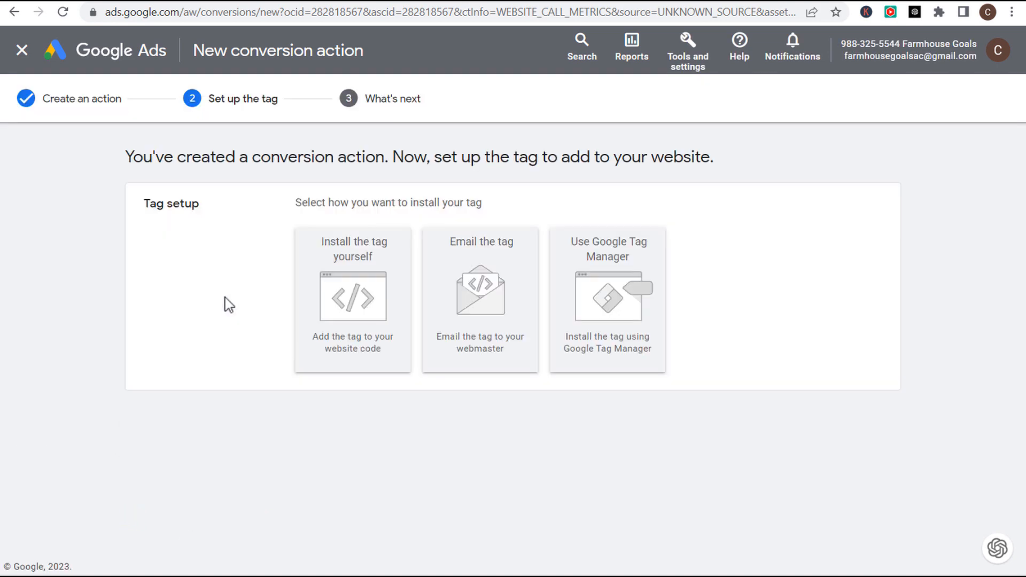
pyautogui.click(338, 298)
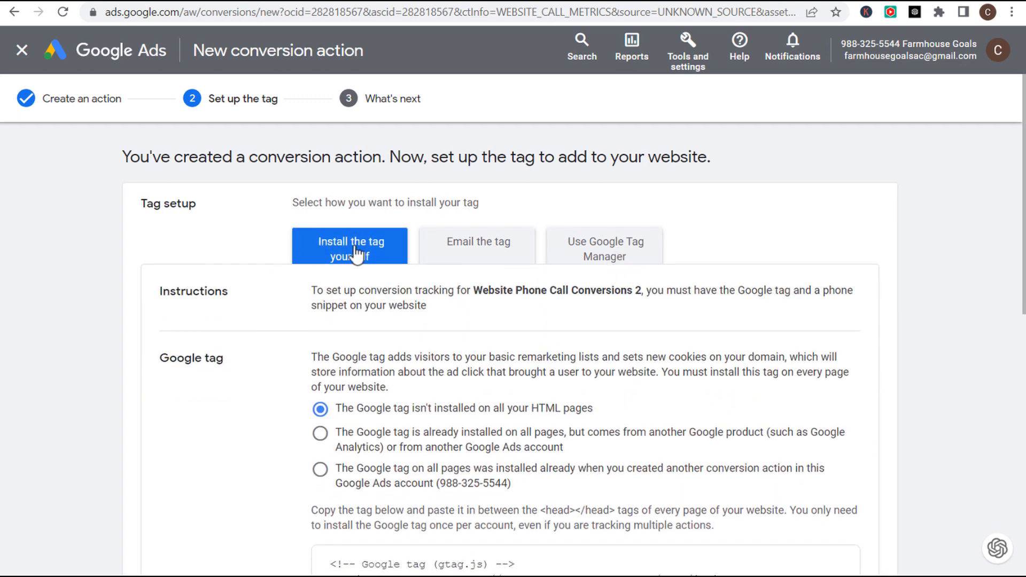
pyautogui.scroll(-2, 262, 251)
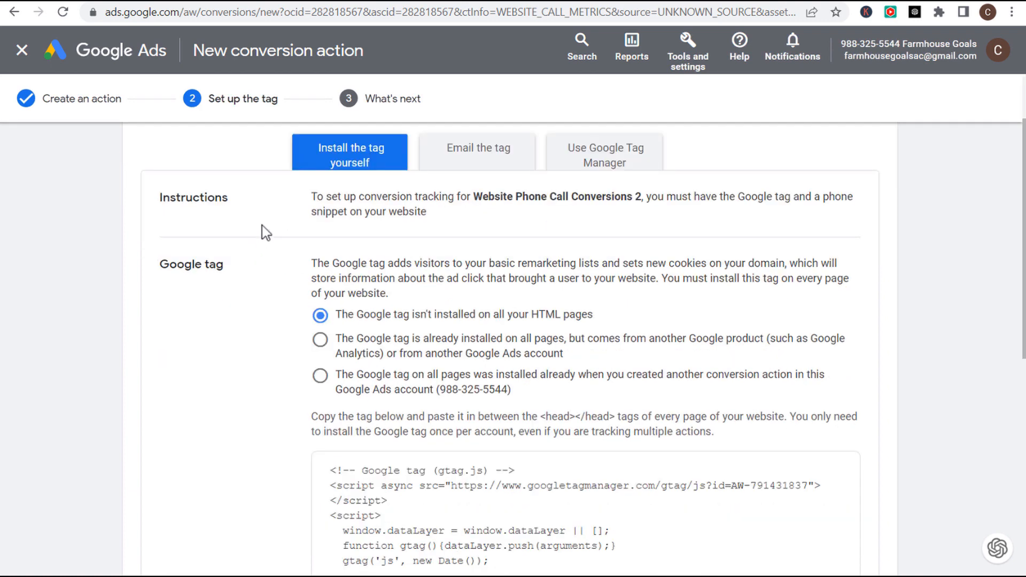
pyautogui.scroll(-2, 264, 299)
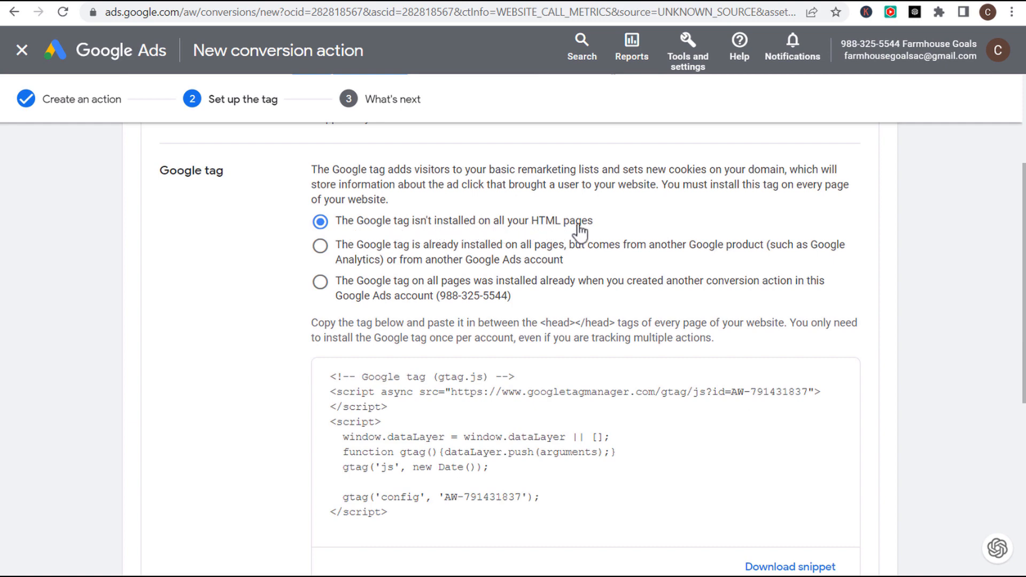
# - Select the entire Google tag script meant for the page head
pyautogui.moveTo(329, 323); pyautogui.dragTo(786, 327)
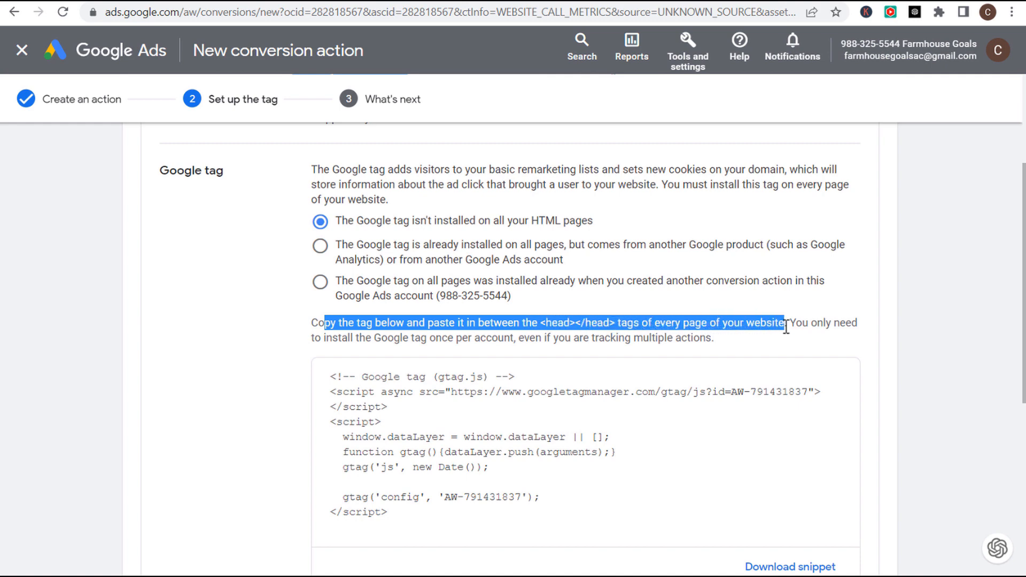
pyautogui.click(831, 323)
pyautogui.moveTo(403, 511); pyautogui.dragTo(345, 367)
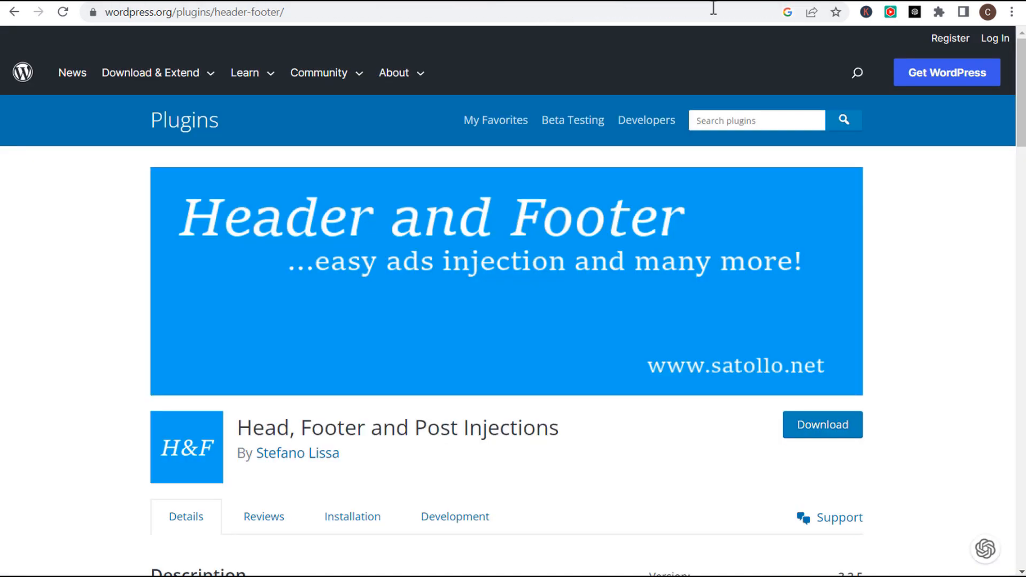
pyautogui.click(713, 3)
# - Search WordPress plugins for 'he' to locate the header and footer plugin
pyautogui.click(782, 3)
pyautogui.click(850, 118)
pyautogui.write('header footer')
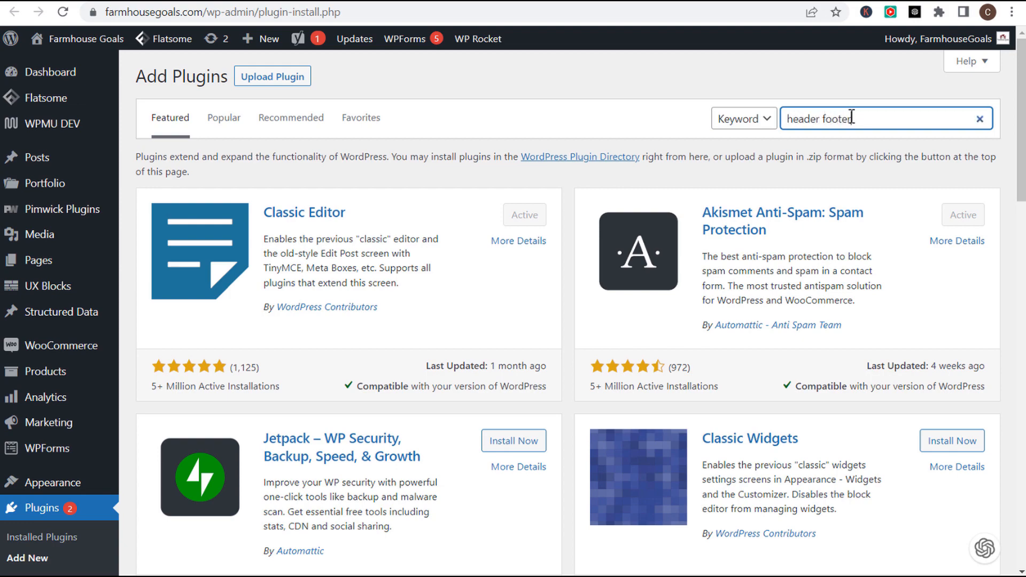
pyautogui.scroll(-7, 295, 235)
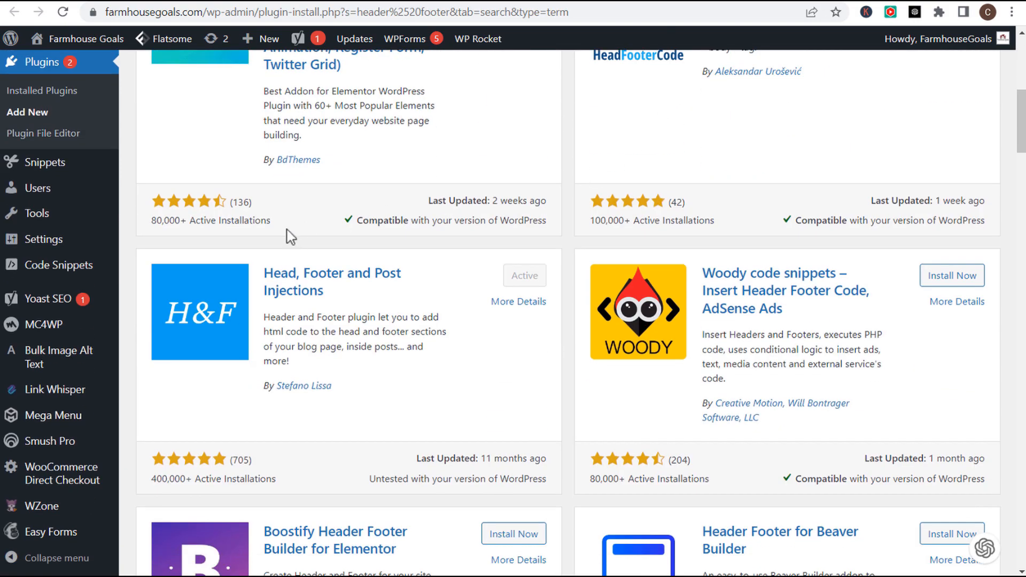
pyautogui.moveTo(327, 291); pyautogui.dragTo(388, 313)
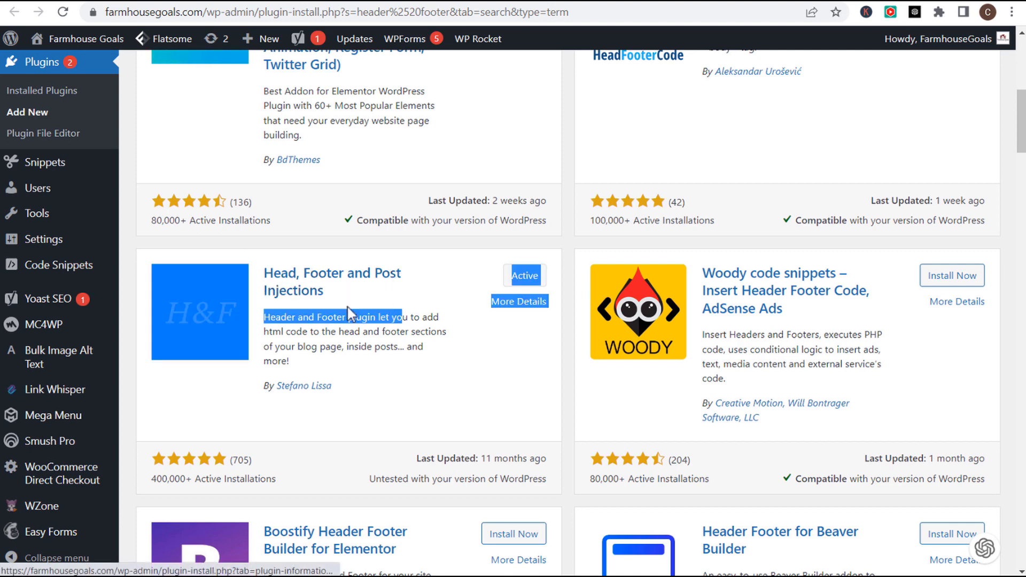
pyautogui.click(365, 333)
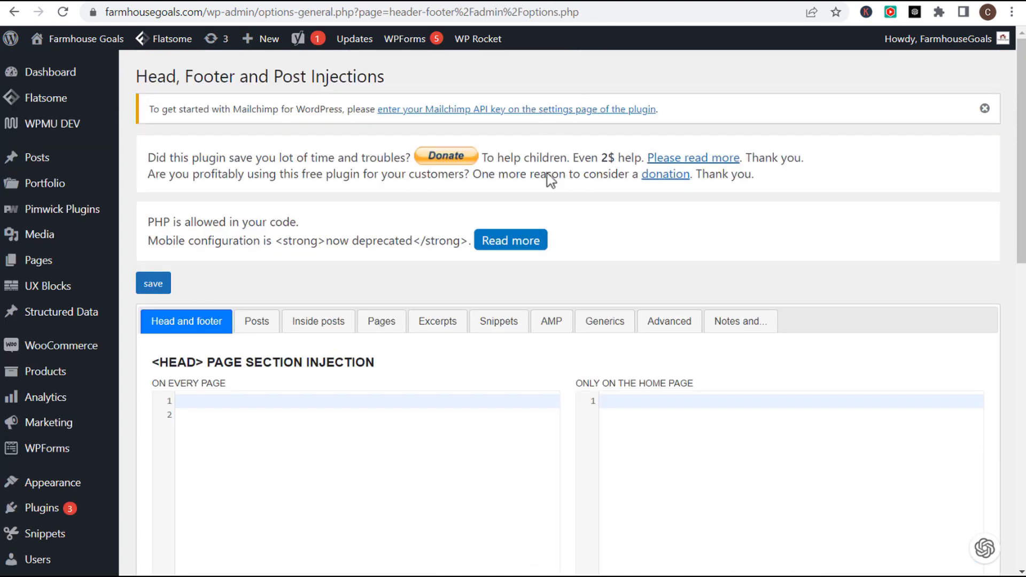
pyautogui.scroll(-5, 426, 228)
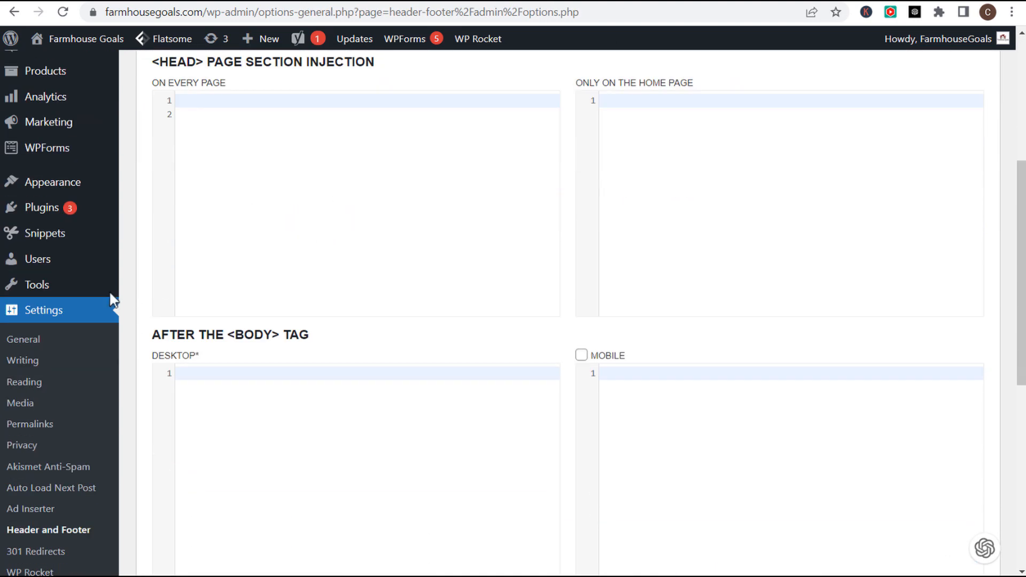
pyautogui.scroll(-1, 103, 290)
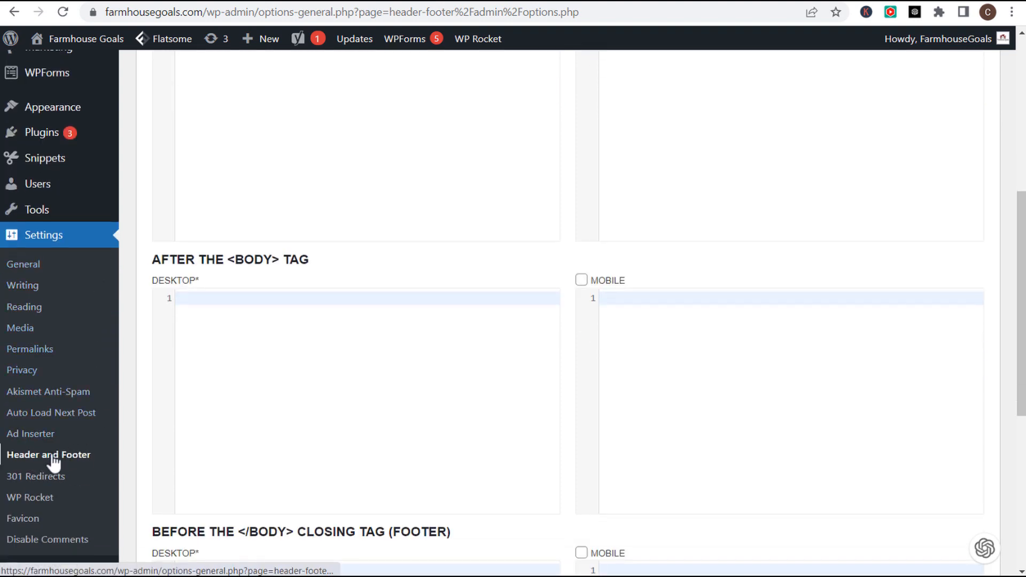
pyautogui.scroll(4, 573, 293)
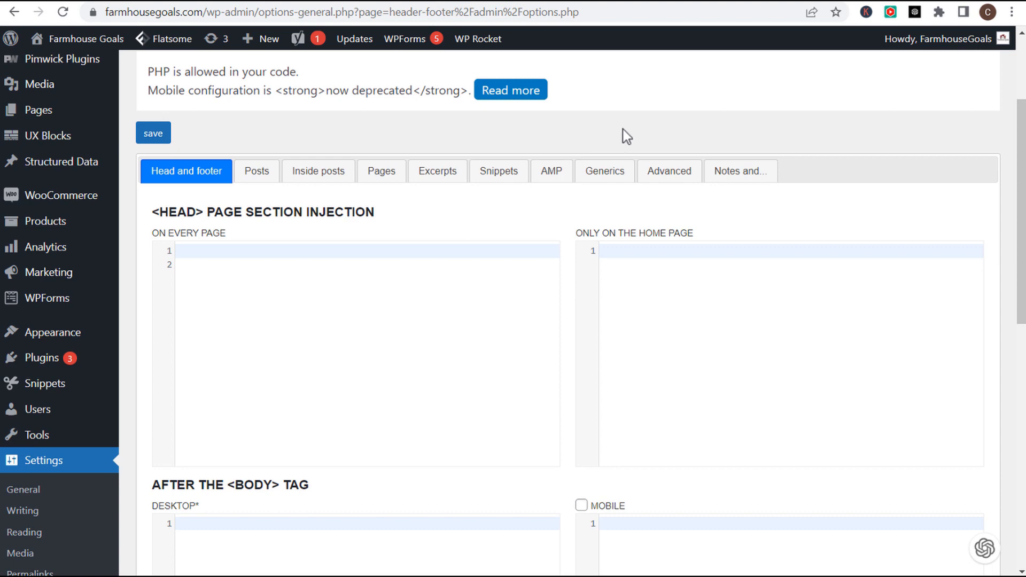
# - Paste the Google tag script at the top of the every-page head code and save
pyautogui.click(322, 263)
pyautogui.click(325, 252)
pyautogui.write('<!-- Google tag (gtag.js) --> <script async src="https://www.googletagmanager.com/gtag/js?id=AW-791431837"></script> <script>   window.dataLayer = window.dataLayer || [];   function gtag(){dataLayer.push(arguments);}   gtag(\'js\', new Date());    gtag(\'config\', \'AW-791431837\'); </script>')
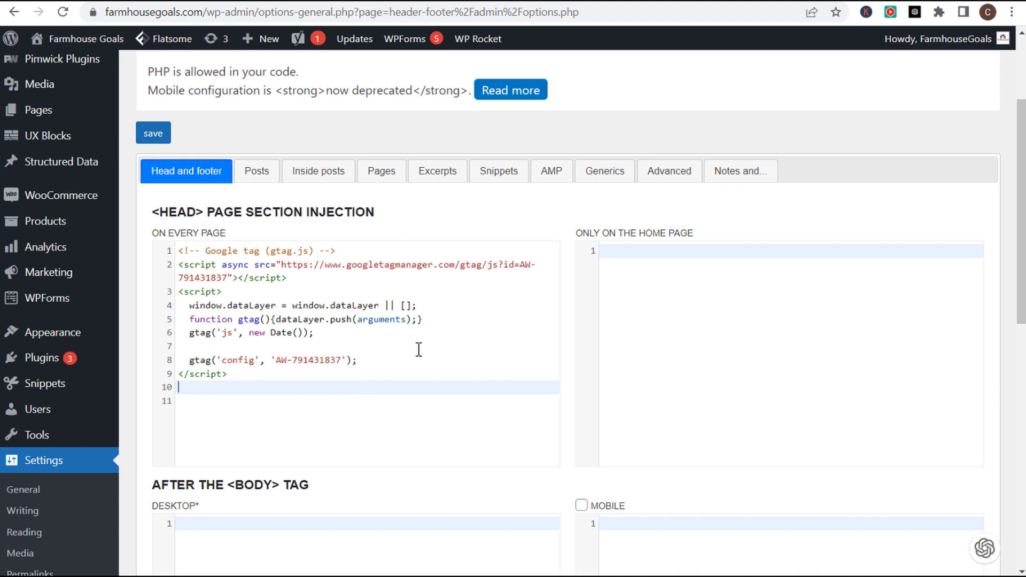
pyautogui.scroll(-10, 563, 248)
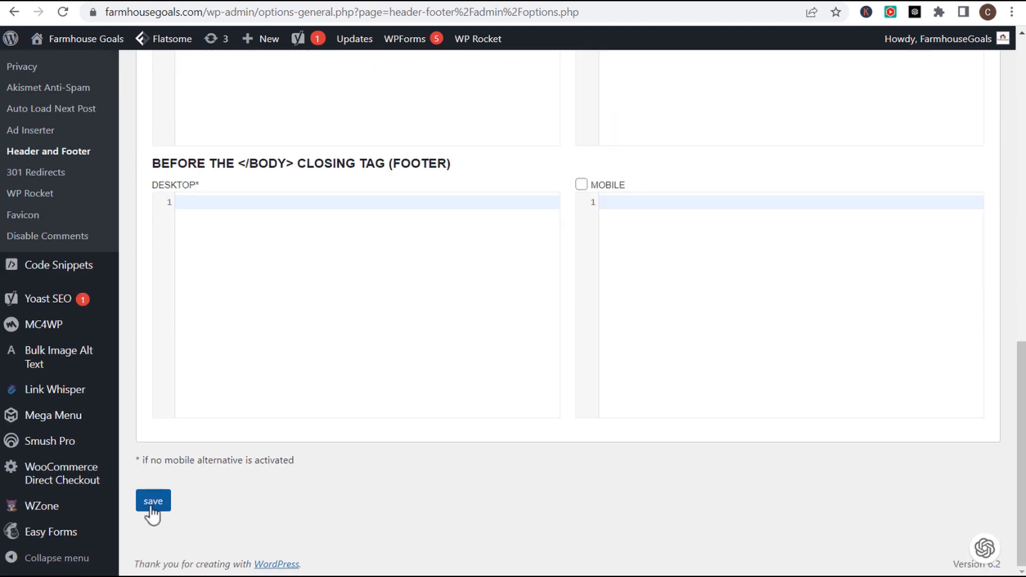
pyautogui.click(151, 505)
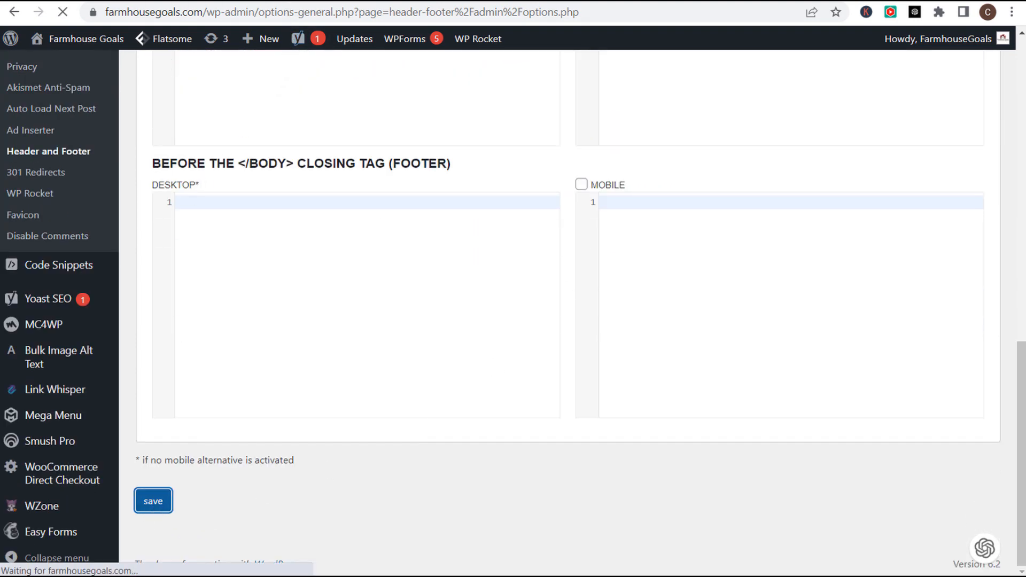
pyautogui.click(291, 1)
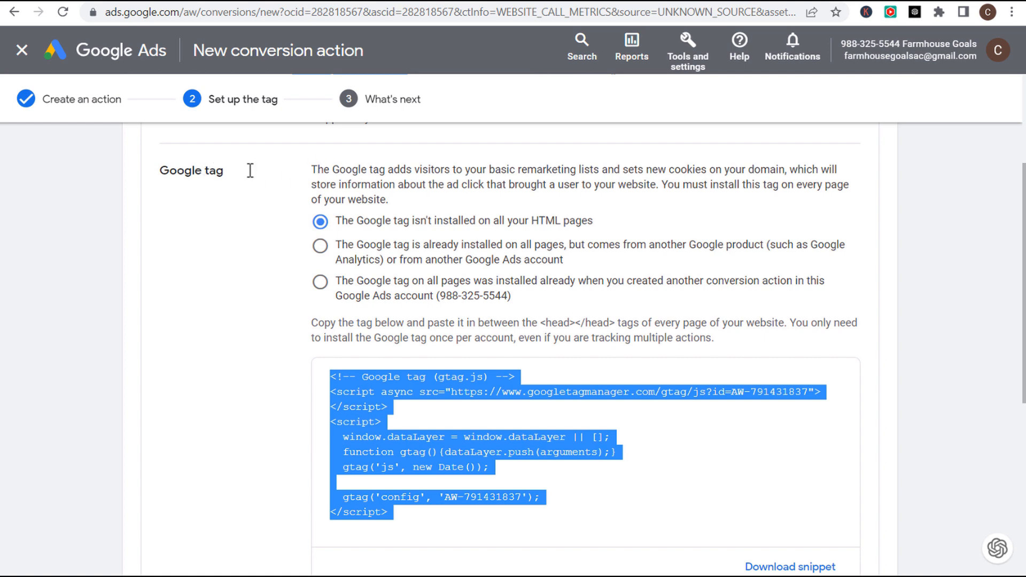
# - Select the full phone snippet script that swaps in the forwarding number
pyautogui.moveTo(314, 170); pyautogui.dragTo(427, 169)
pyautogui.click(538, 169)
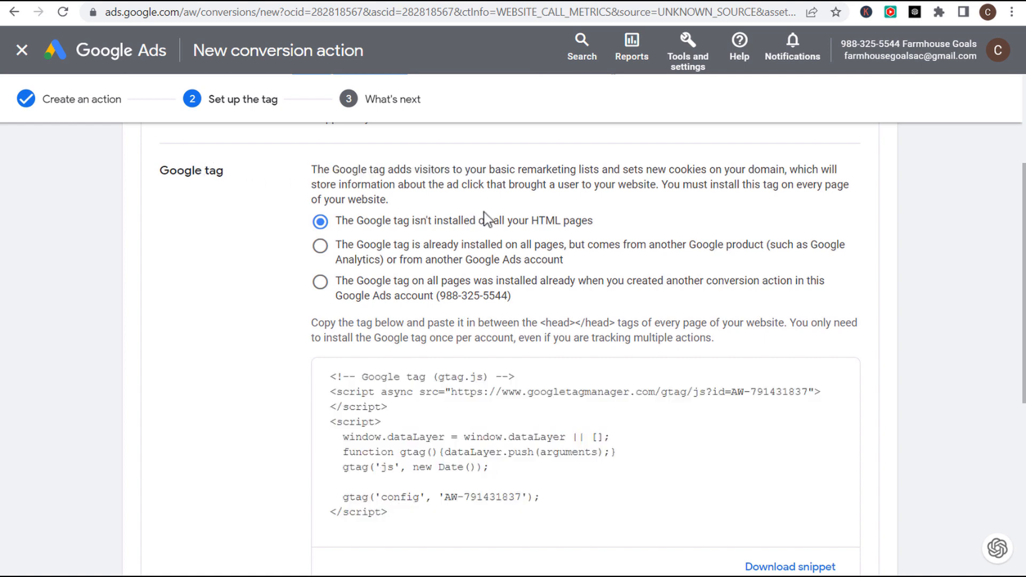
pyautogui.scroll(-7, 486, 219)
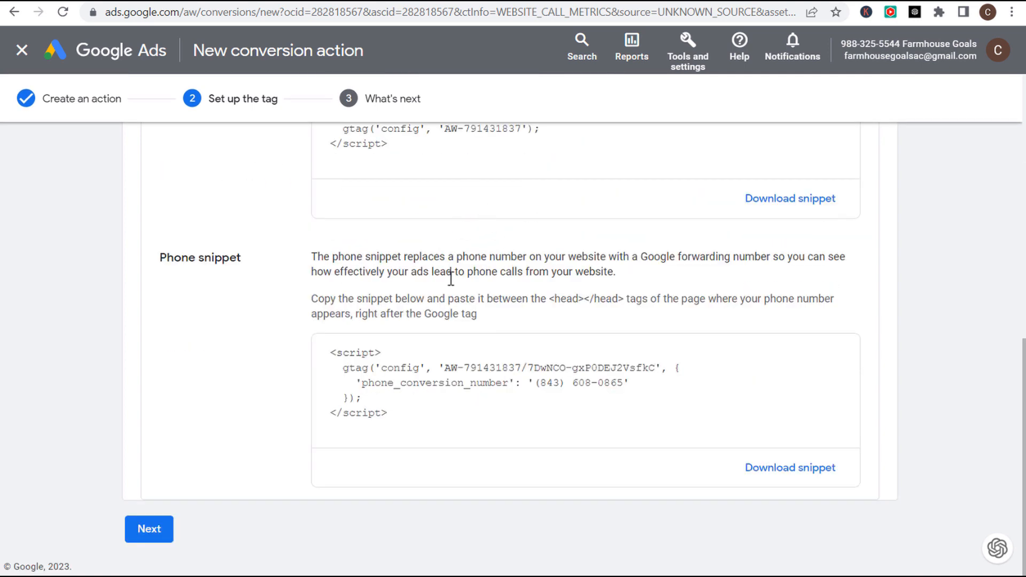
pyautogui.moveTo(314, 299); pyautogui.dragTo(698, 298)
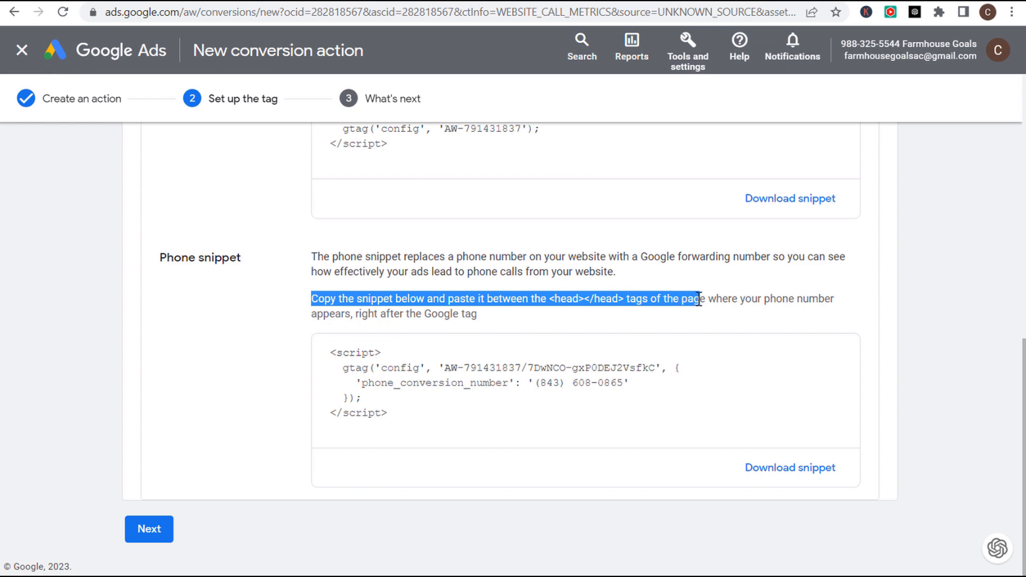
pyautogui.click(736, 298)
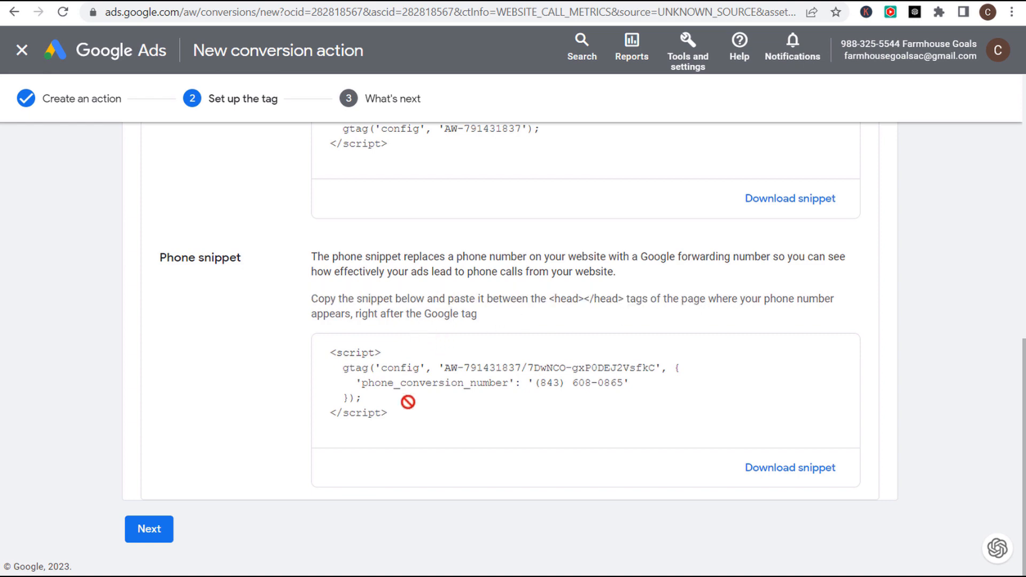
pyautogui.moveTo(401, 412); pyautogui.dragTo(367, 326)
pyautogui.hotkey('ctrl', 'c')
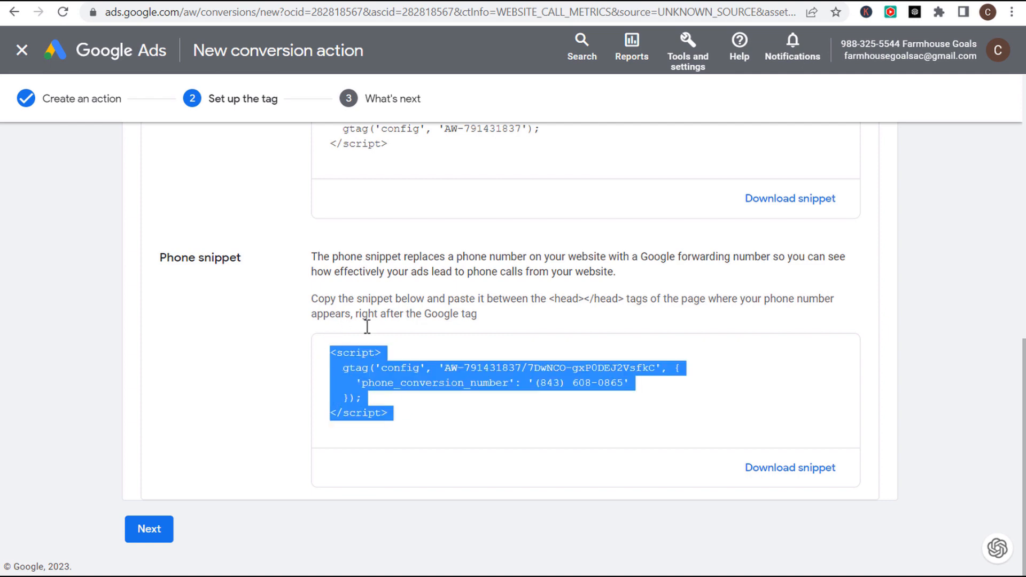
pyautogui.hotkey('ctrl', 'Tab')
# - Paste the phone snippet on a new line below the Google tag script and save
pyautogui.scroll(-2, 202, 387)
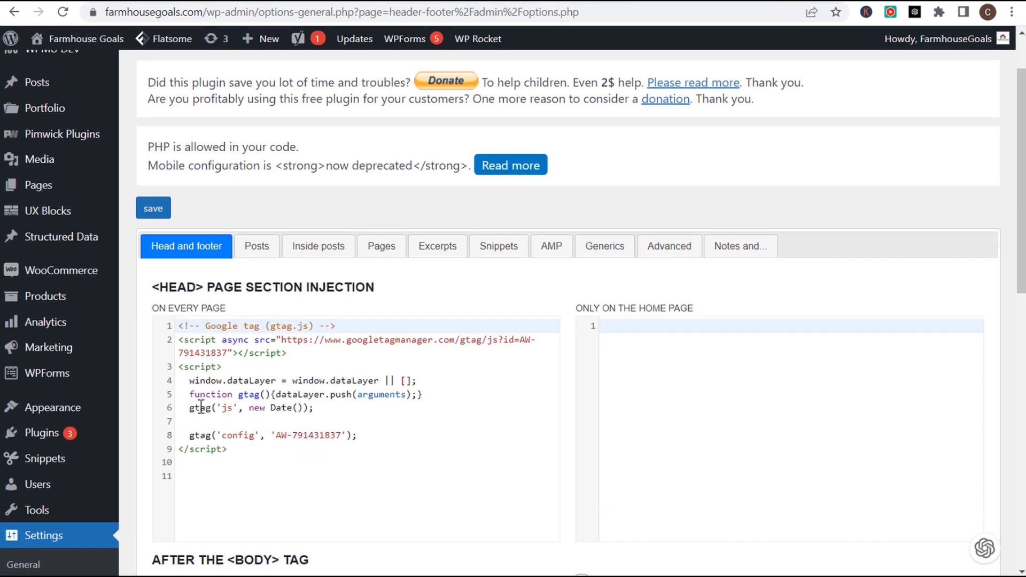
pyautogui.click(268, 449)
pyautogui.scroll(-2, 267, 449)
pyautogui.press('Return')
pyautogui.press('Return')
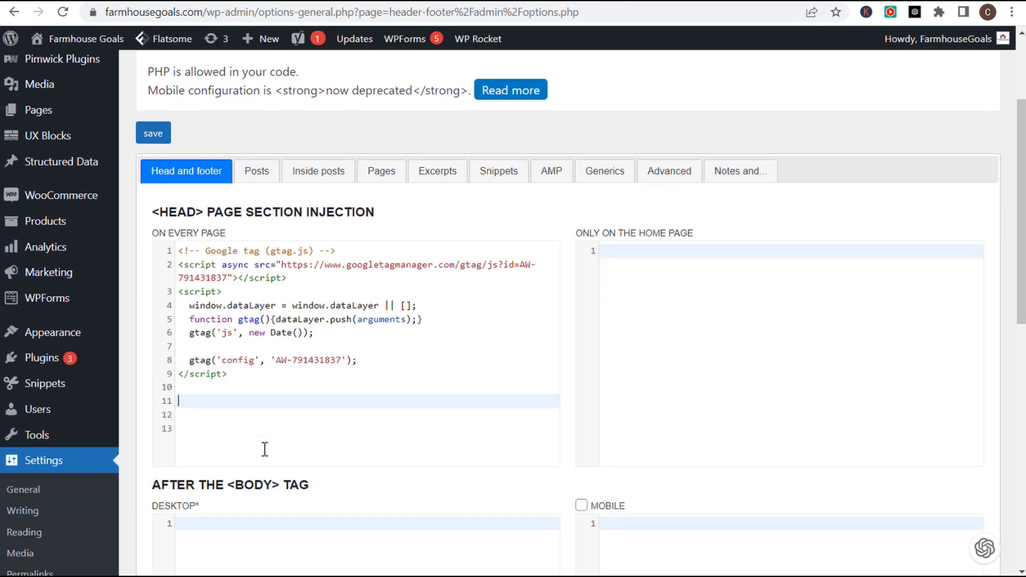
pyautogui.hotkey('ctrl', 'v')
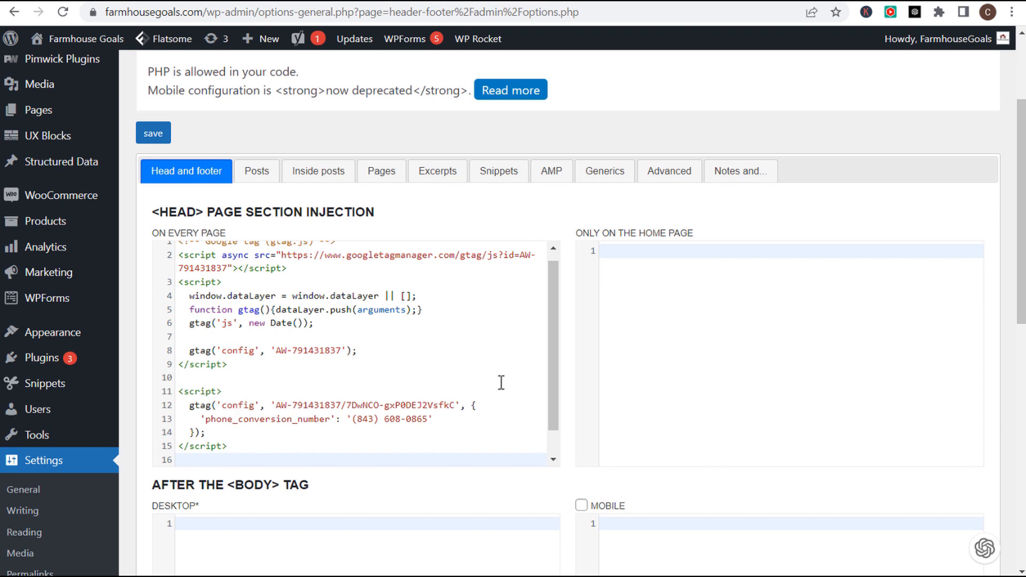
pyautogui.scroll(-10, 570, 297)
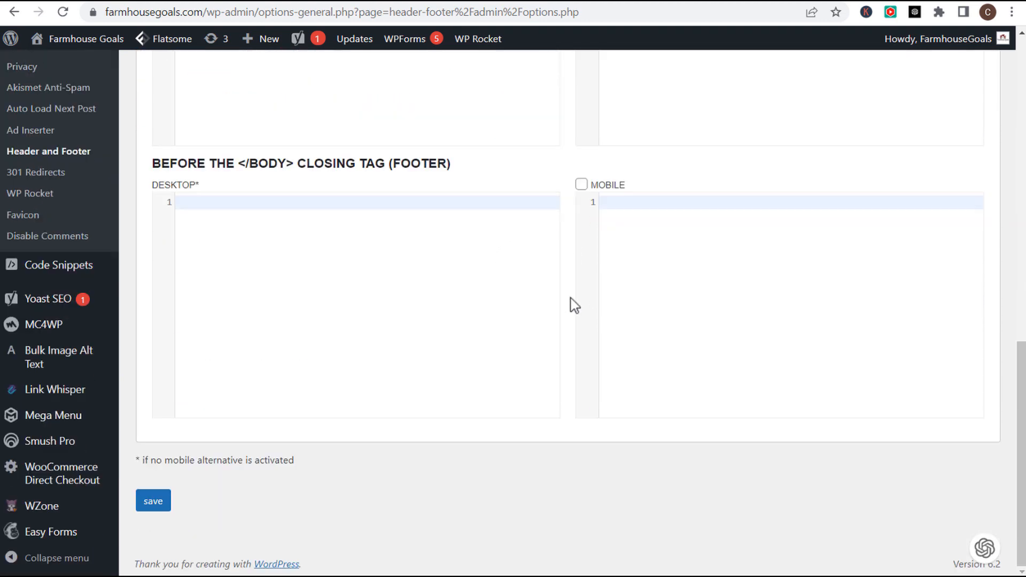
pyautogui.click(153, 501)
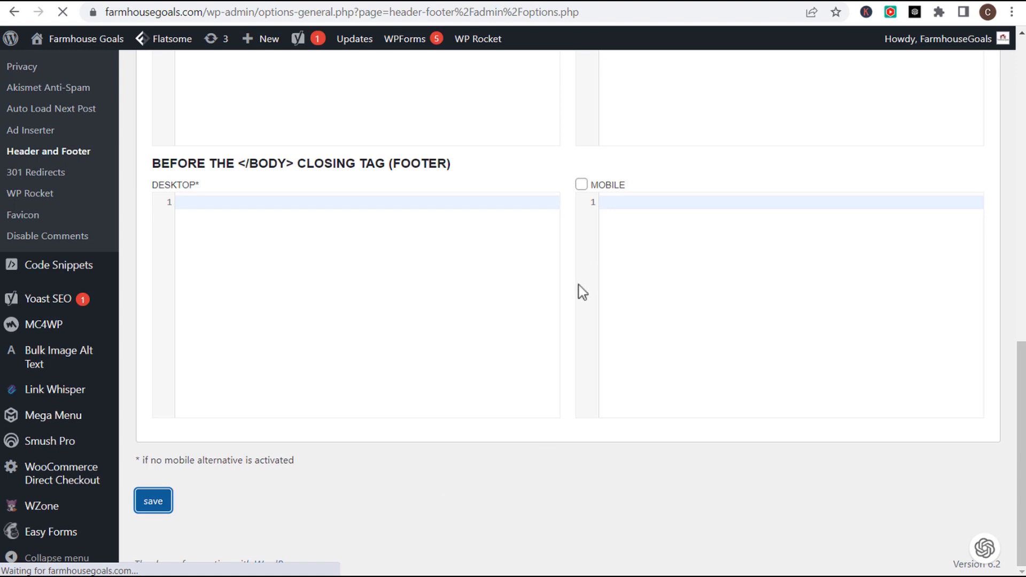
pyautogui.scroll(-3, 499, 289)
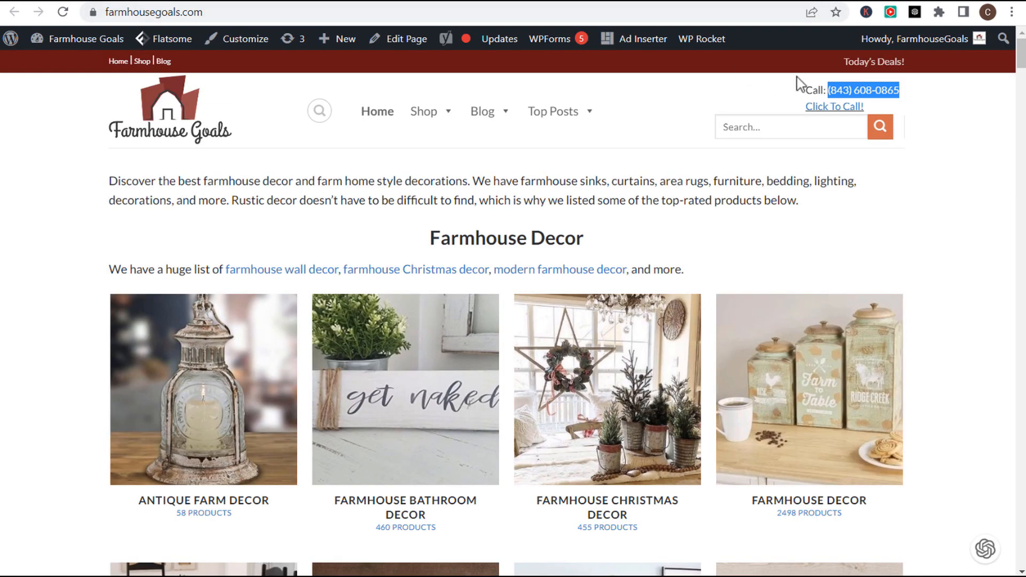
pyautogui.click(842, 87)
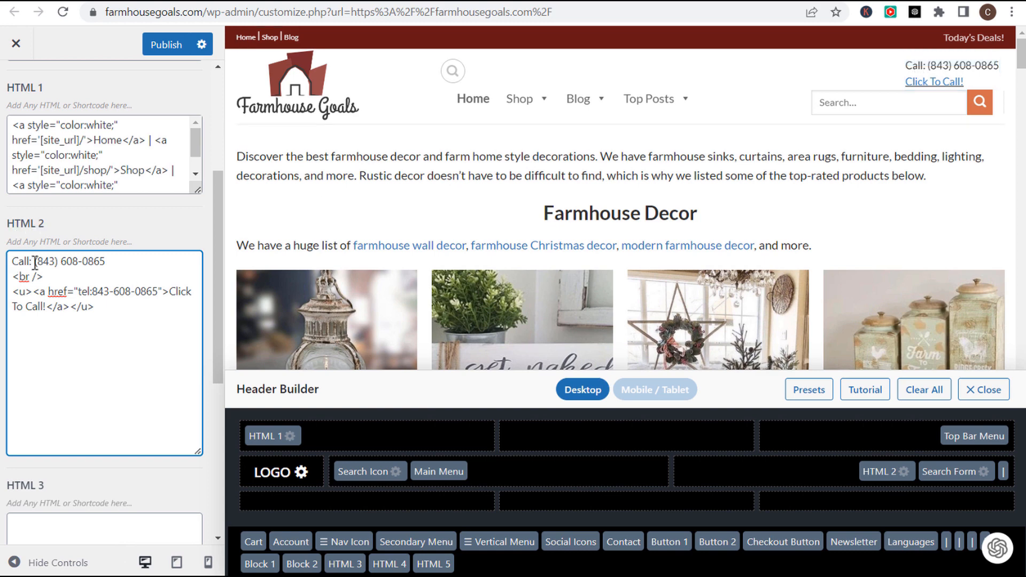
# - Inspect the displayed call number and the tel link number in the HTML 2 header block
pyautogui.moveTo(35, 261); pyautogui.dragTo(106, 264)
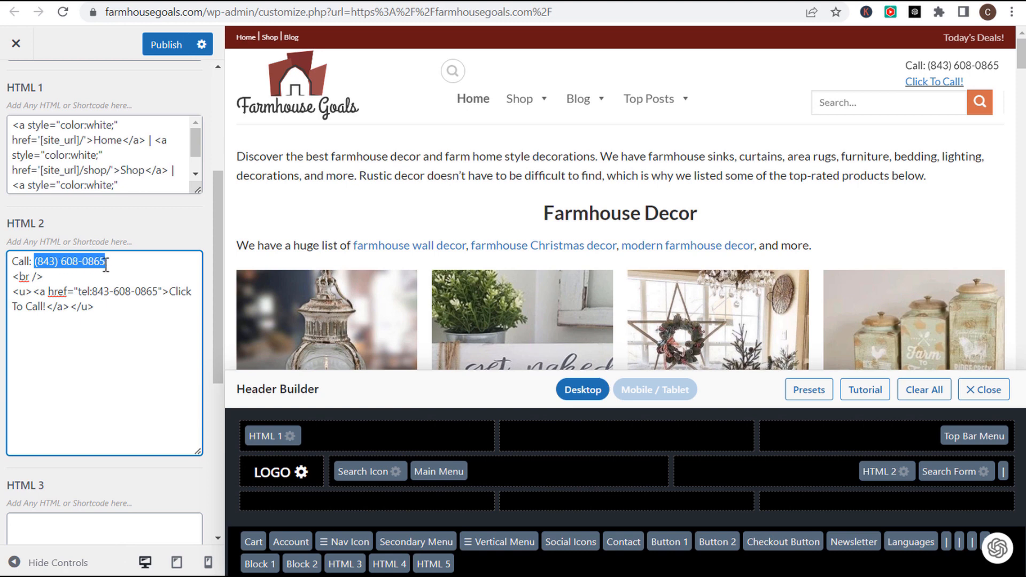
pyautogui.click(126, 266)
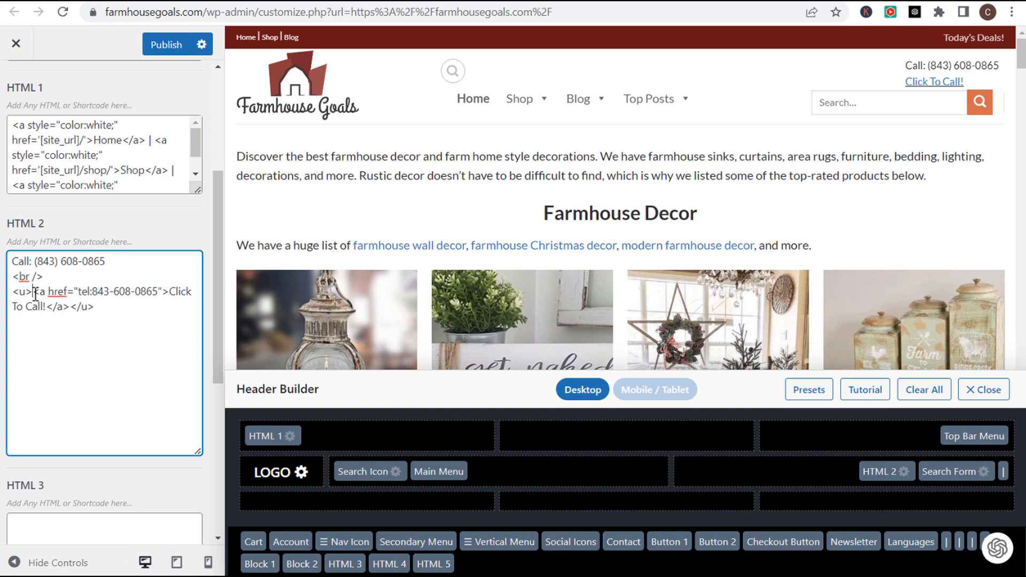
pyautogui.moveTo(77, 291); pyautogui.dragTo(146, 292)
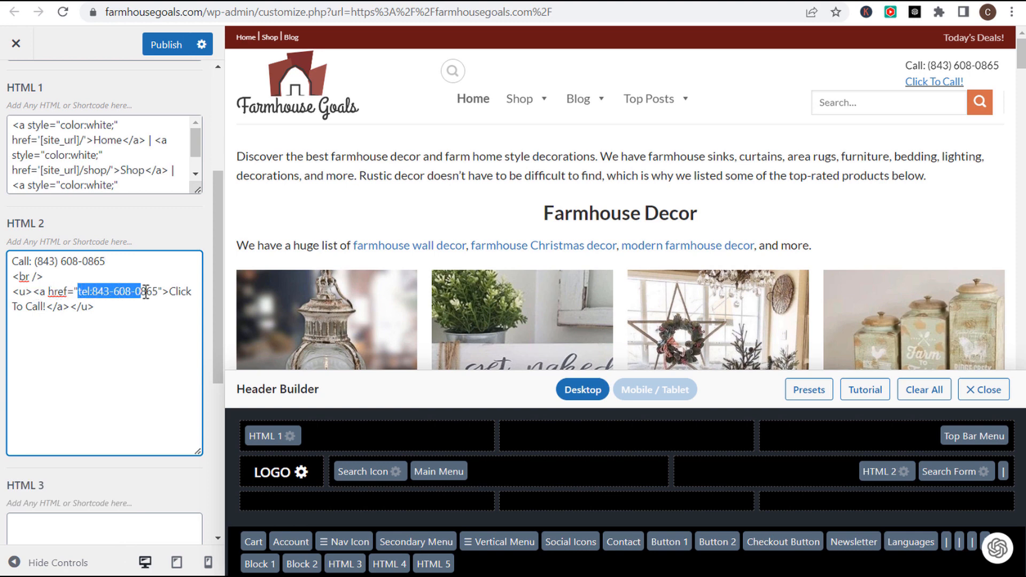
pyautogui.click(80, 307)
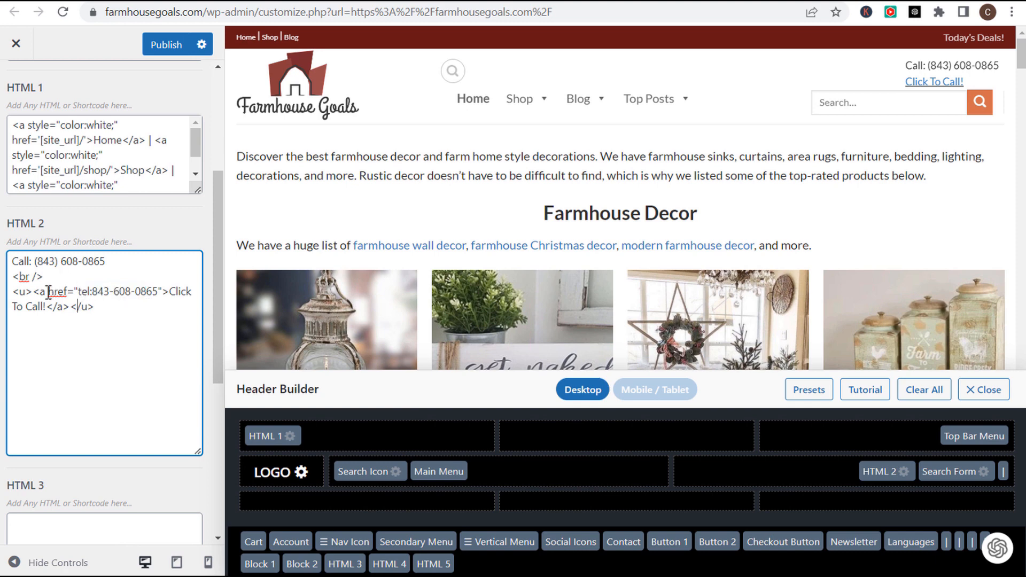
pyautogui.moveTo(36, 263); pyautogui.dragTo(108, 262)
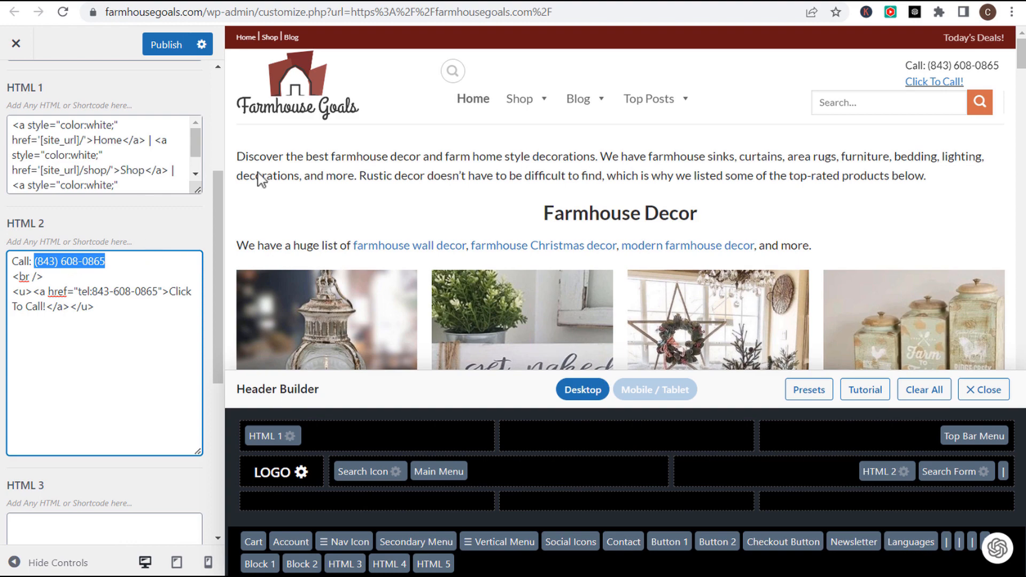
pyautogui.click(612, 3)
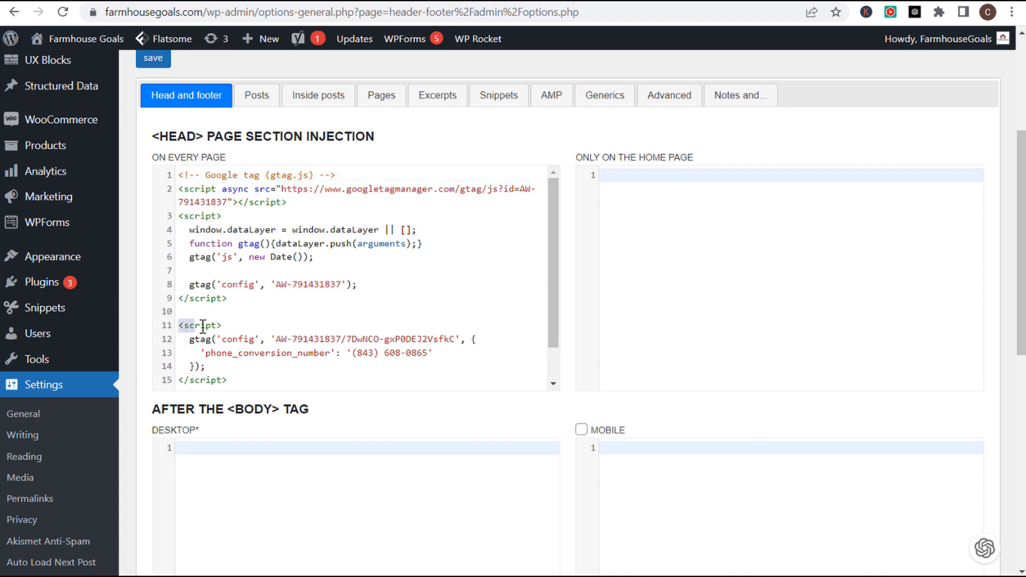
# - Check the phone number inside the pasted snippet, then continue past Google Ads tag setup
pyautogui.moveTo(180, 326); pyautogui.dragTo(291, 366)
pyautogui.hotkey('ctrl', 'End')
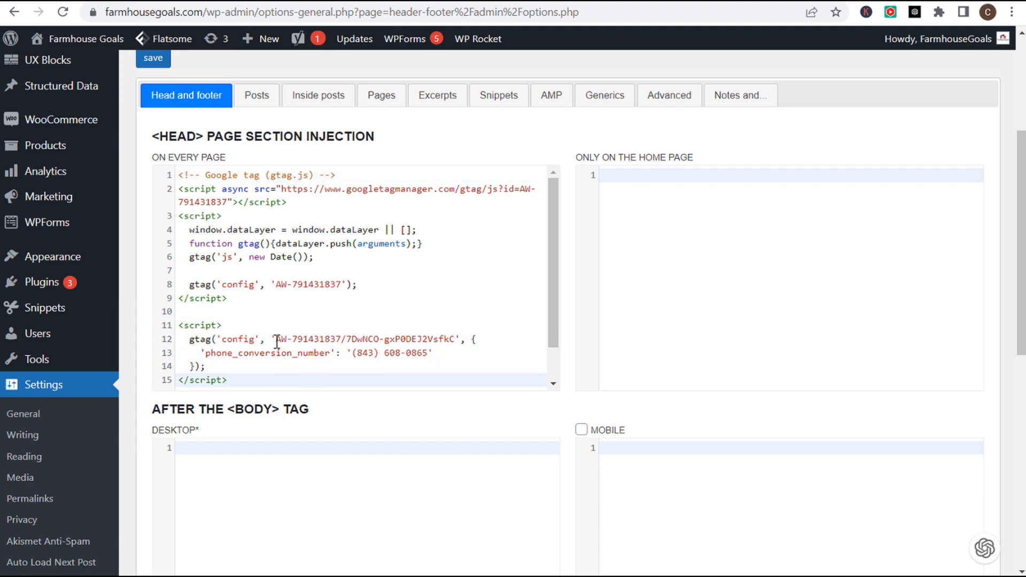
pyautogui.moveTo(356, 355); pyautogui.dragTo(430, 352)
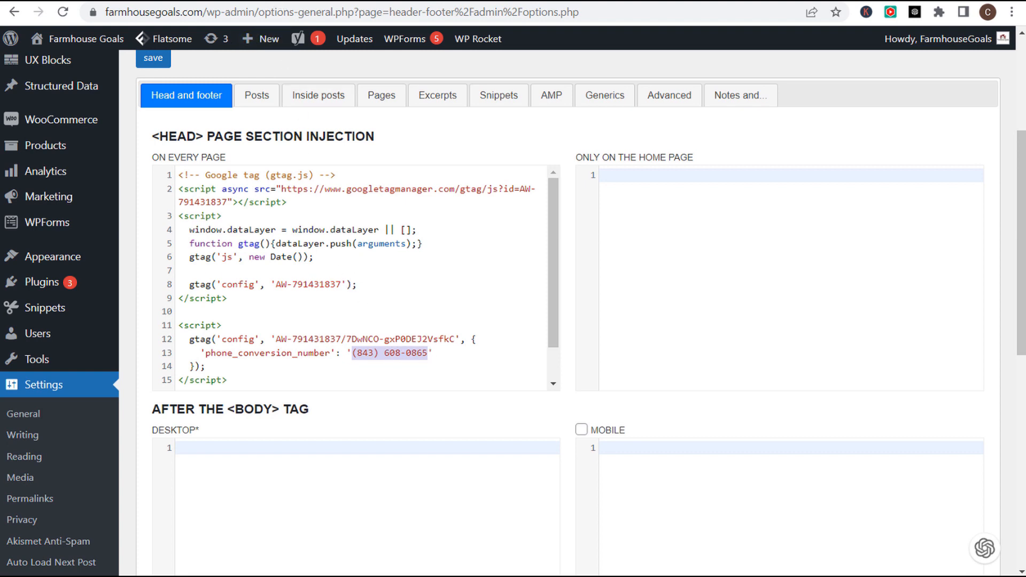
pyautogui.click(285, 2)
pyautogui.click(345, 355)
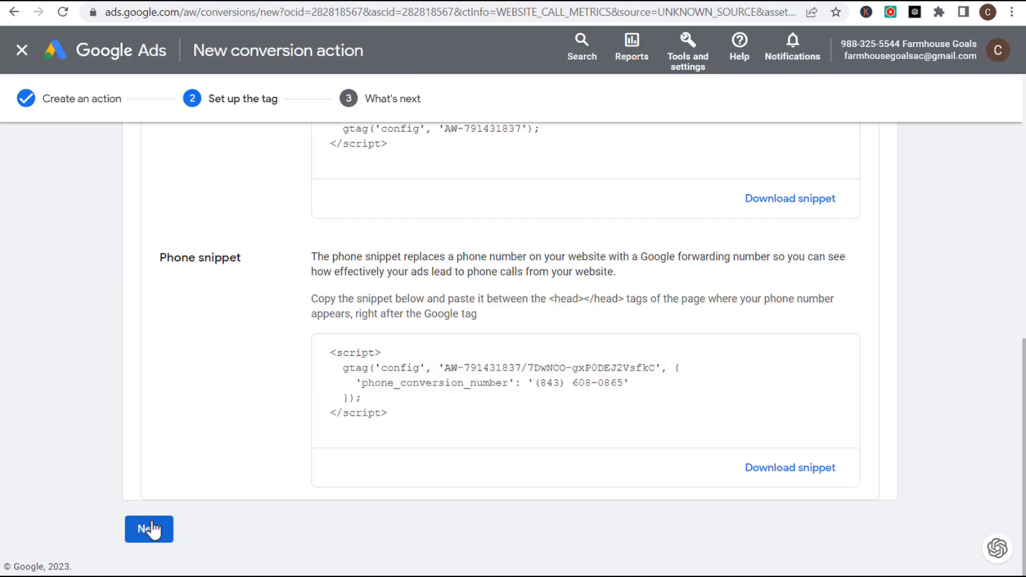
# - Finish the Website Phone Call Conversions 2 action and confirm it is listed as Unverified
pyautogui.click(152, 529)
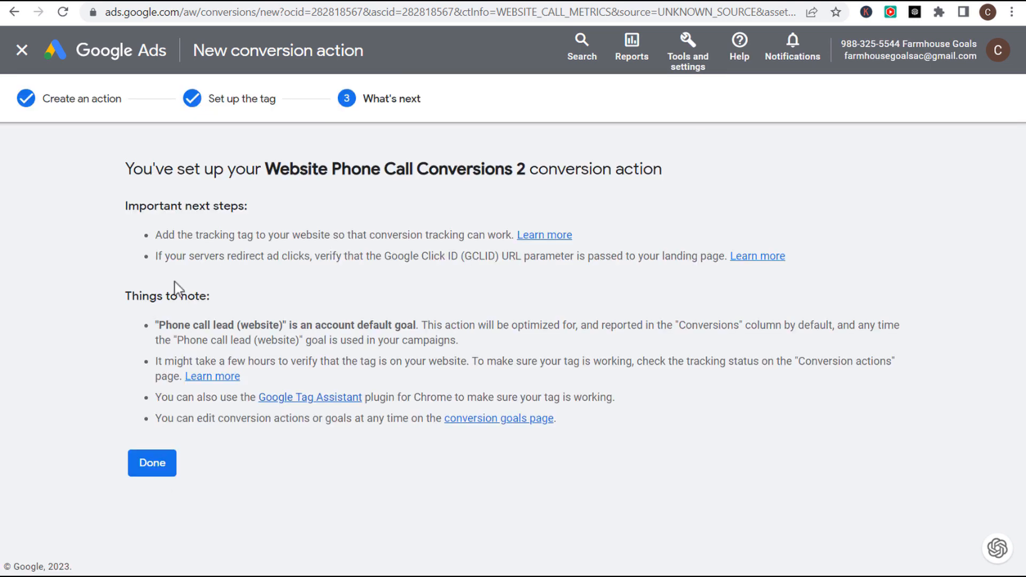
pyautogui.moveTo(144, 170); pyautogui.dragTo(534, 170)
pyautogui.click(571, 170)
pyautogui.click(145, 466)
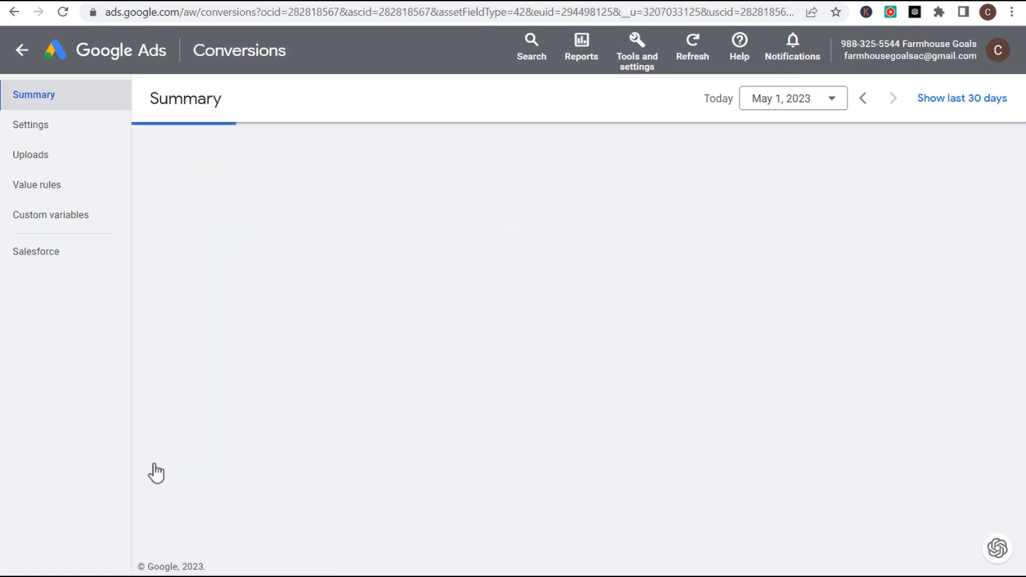
pyautogui.scroll(-7, 178, 337)
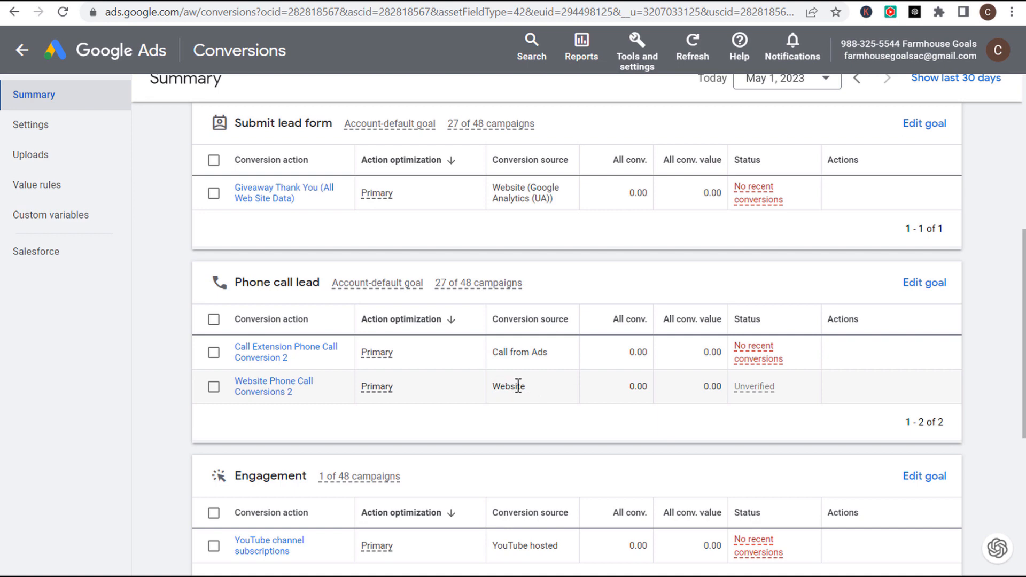
pyautogui.click(452, 1)
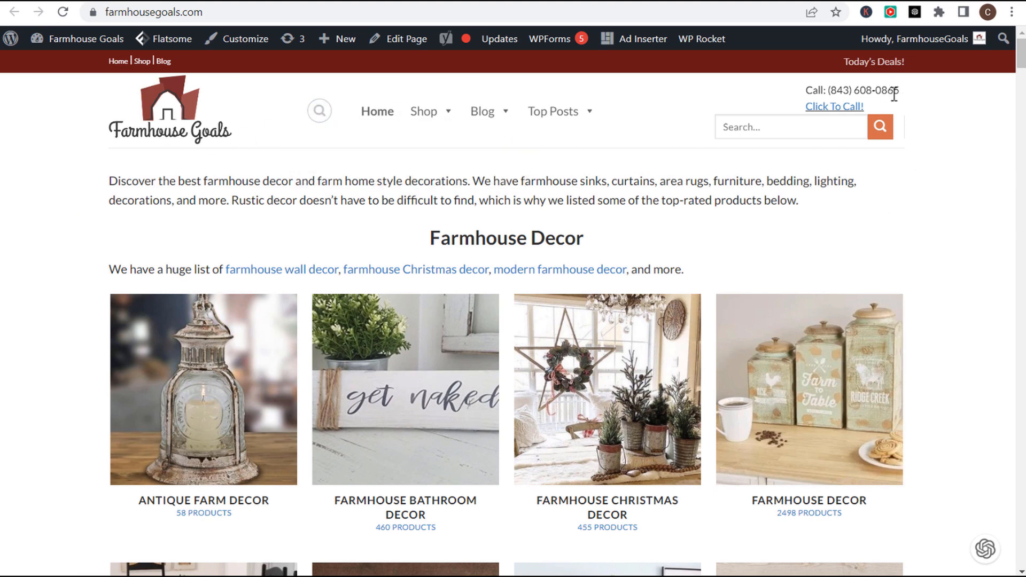
# - Compare the homepage phone number with the one on the sponsored curtains ad page
pyautogui.moveTo(899, 90); pyautogui.dragTo(827, 89)
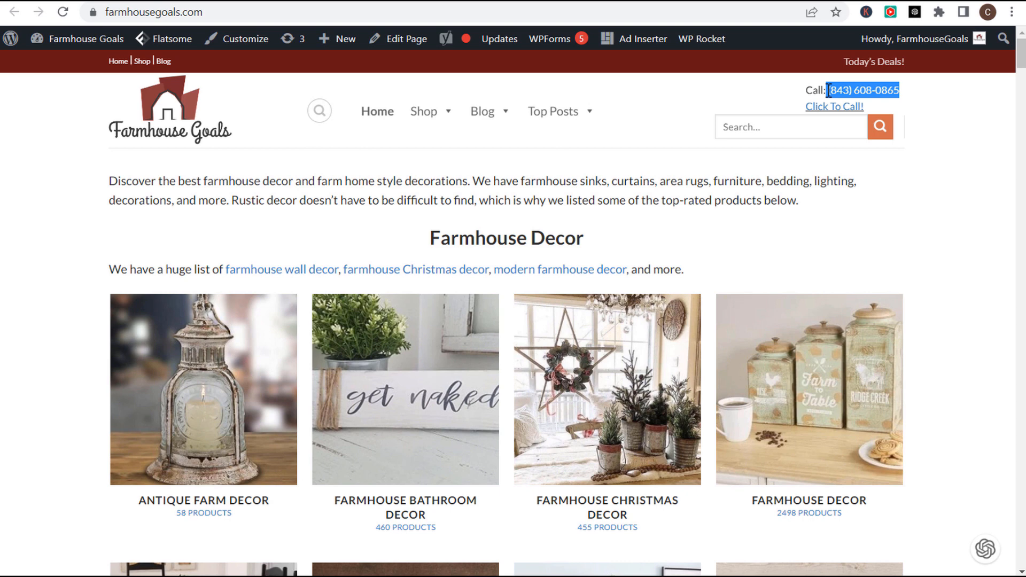
pyautogui.click(966, 158)
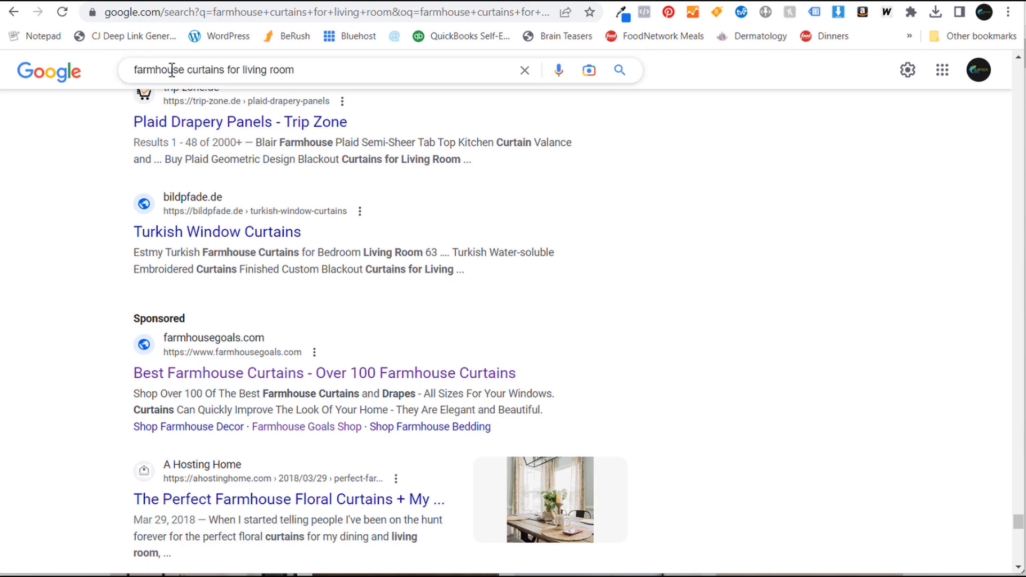
pyautogui.click(180, 380)
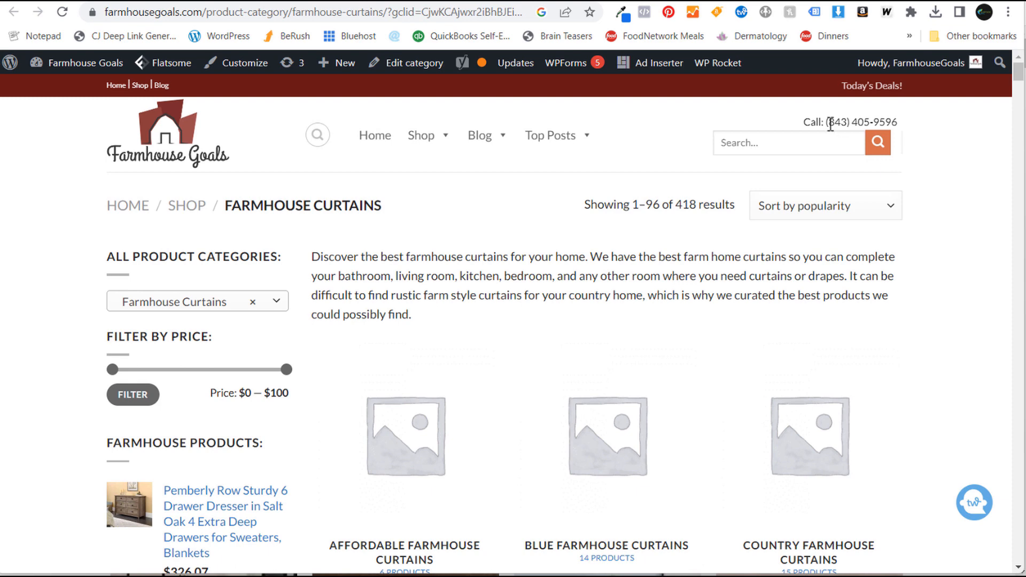
pyautogui.moveTo(827, 122); pyautogui.dragTo(901, 122)
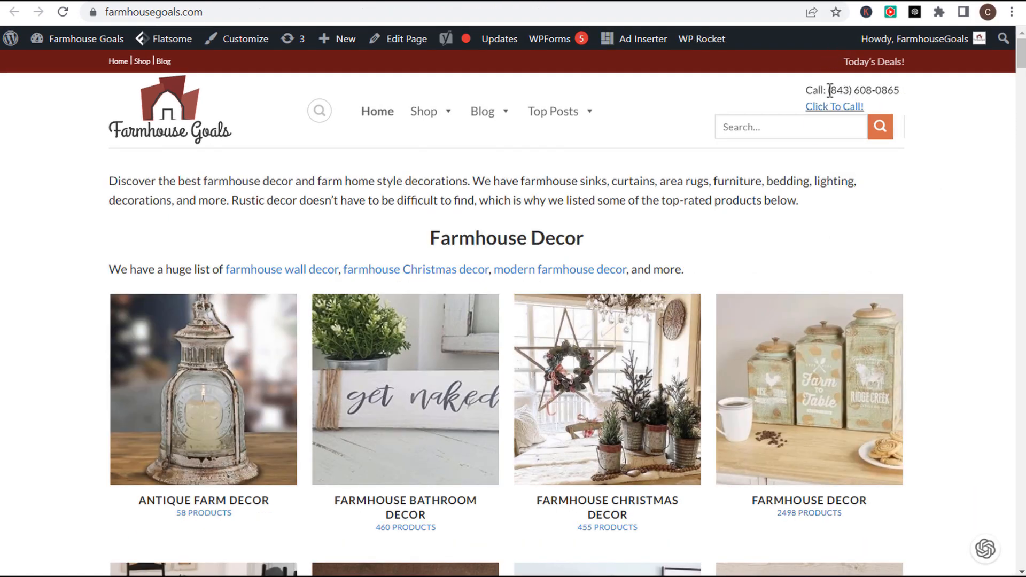
pyautogui.moveTo(828, 90); pyautogui.dragTo(901, 90)
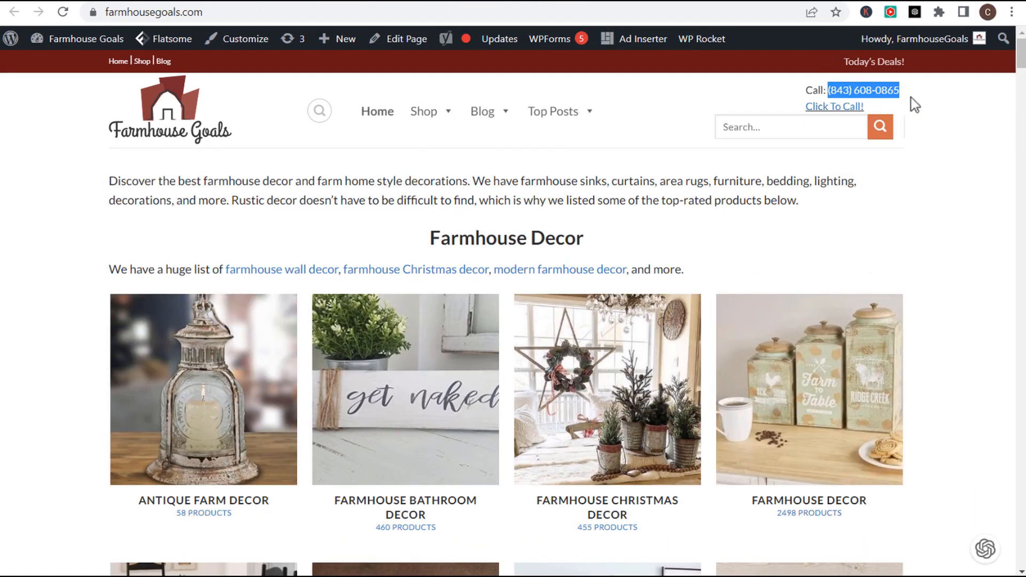
pyautogui.click(941, 105)
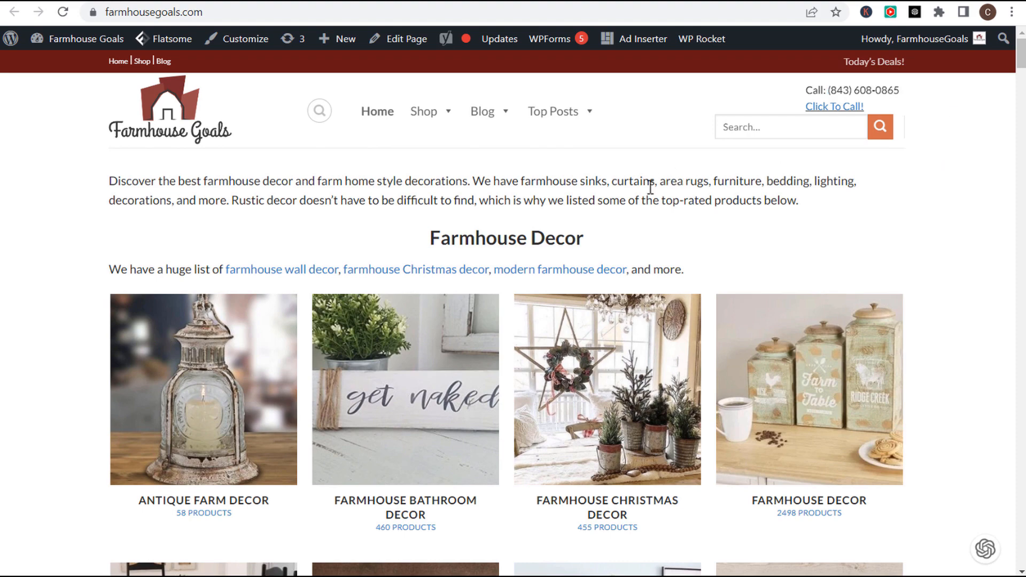
pyautogui.click(300, 3)
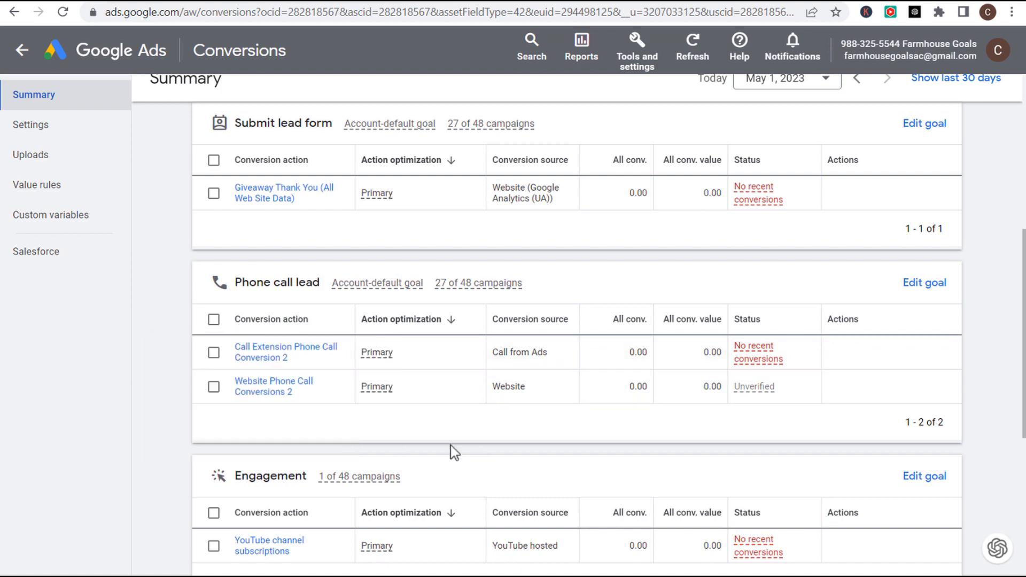
# - Open the Website Phone Call Conversions 2 details and expand its tag setup install options
pyautogui.click(289, 394)
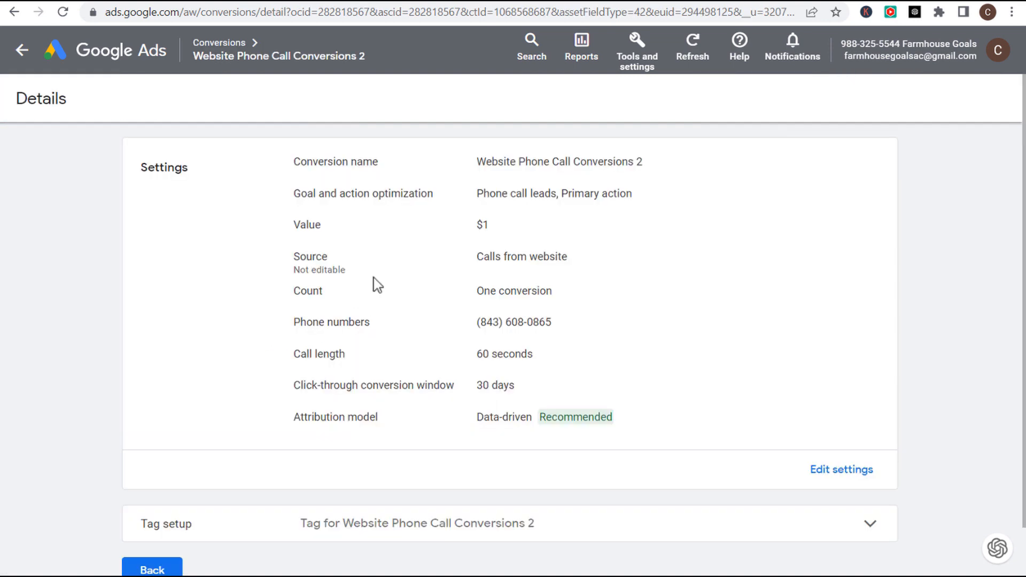
pyautogui.scroll(-1, 374, 283)
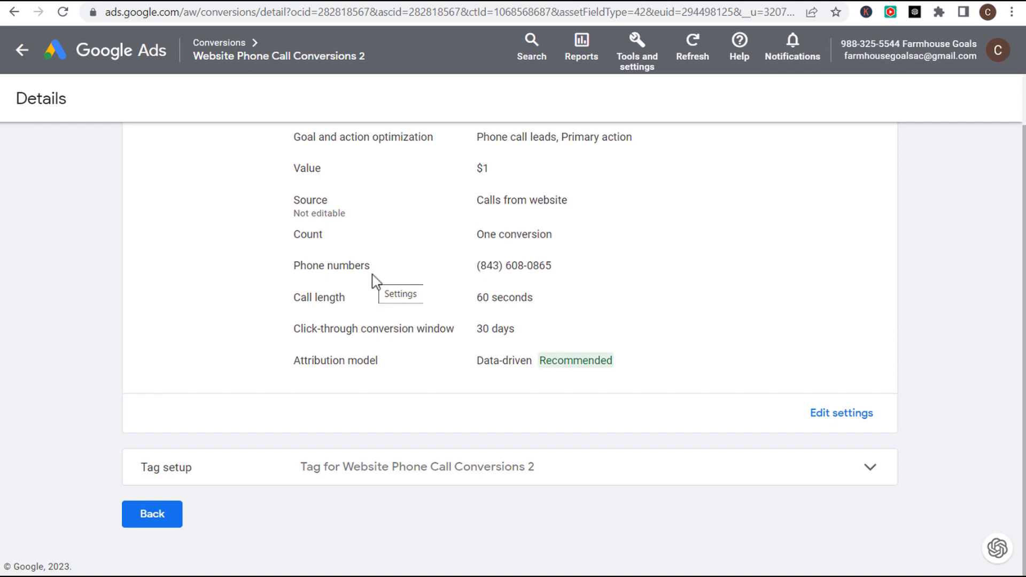
pyautogui.click(868, 470)
pyautogui.scroll(-3, 656, 347)
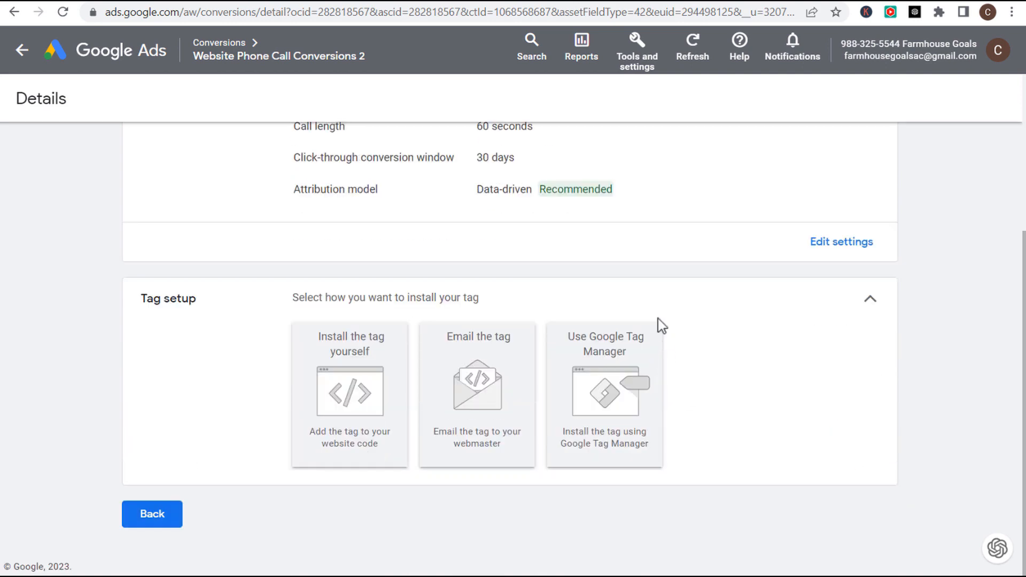
# - Delete all the Google tag and phone snippet code from the every-page head and save
pyautogui.click(614, 1)
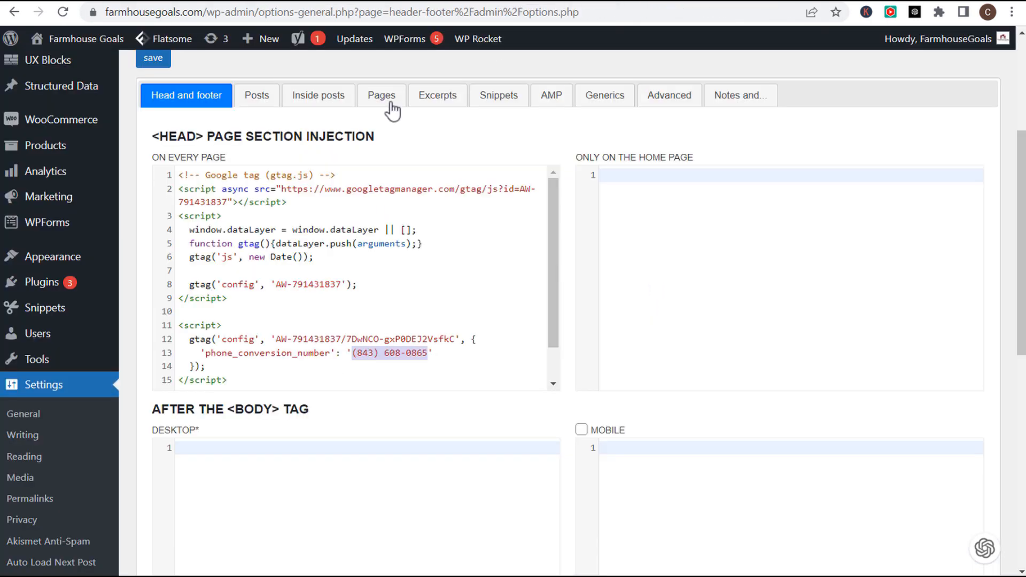
pyautogui.moveTo(242, 377); pyautogui.dragTo(137, 165)
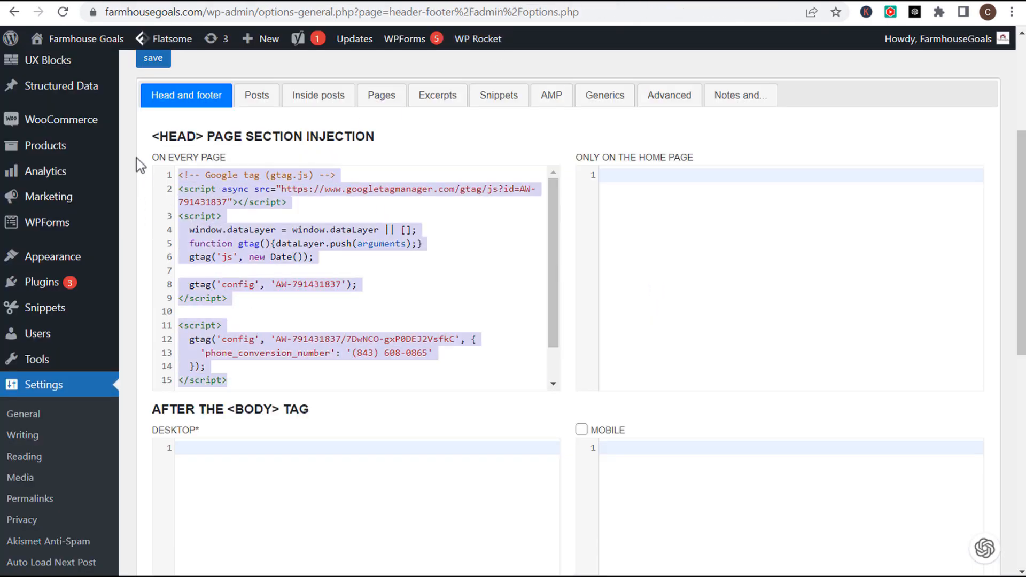
pyautogui.press('BackSpace')
pyautogui.scroll(-10, 549, 138)
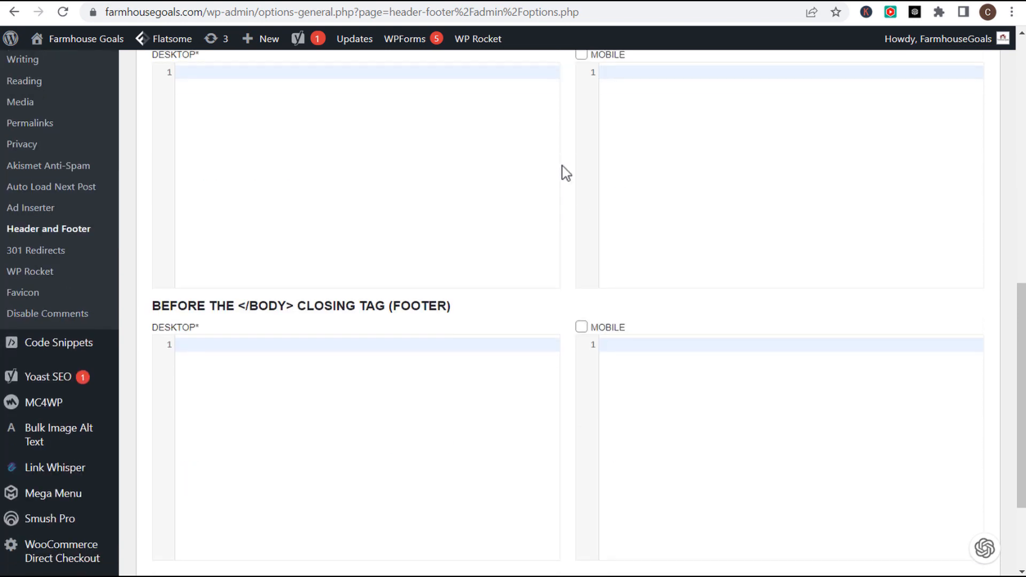
pyautogui.click(154, 506)
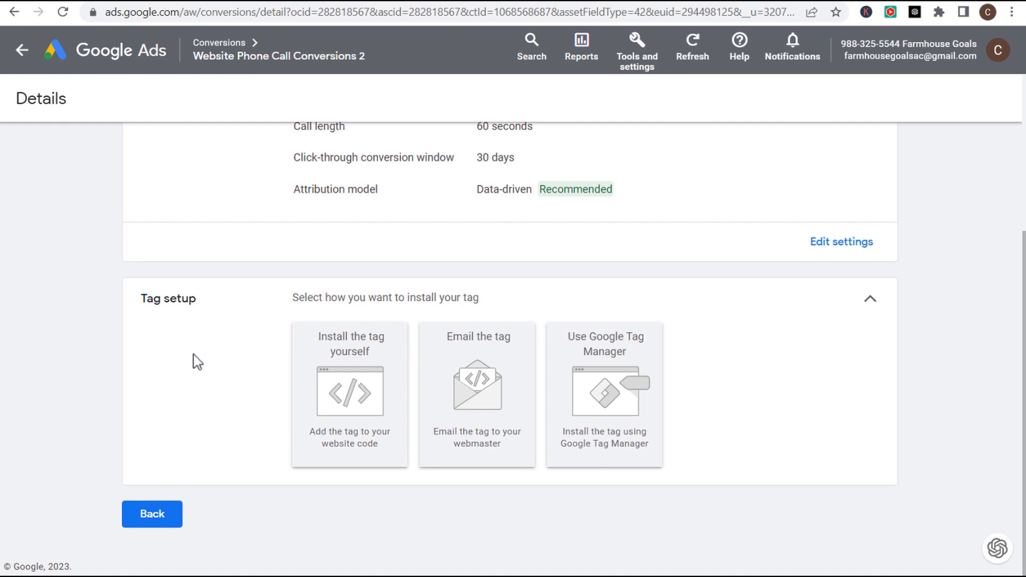
# - Choose the Google Tag Manager install option and review the conversion ID, label and Conversion Linker instructions
pyautogui.click(600, 401)
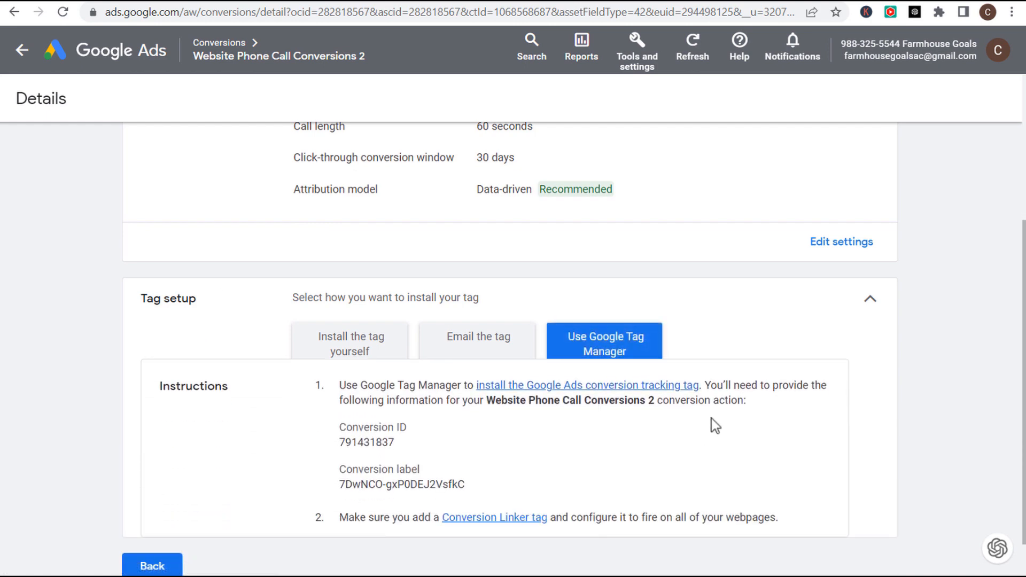
pyautogui.scroll(-1, 772, 444)
pyautogui.moveTo(351, 331); pyautogui.dragTo(423, 332)
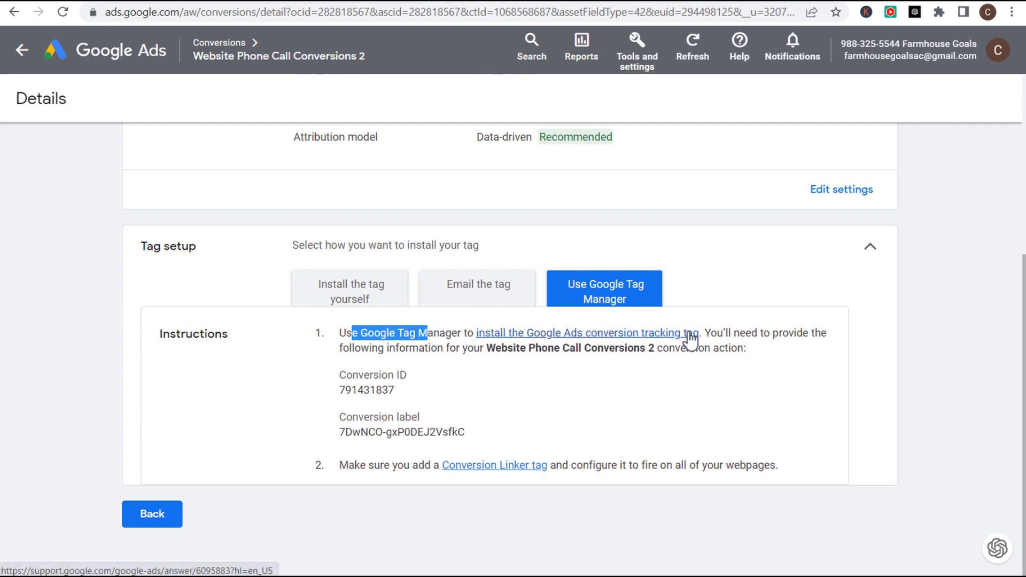
pyautogui.moveTo(355, 349); pyautogui.dragTo(674, 357)
pyautogui.click(714, 360)
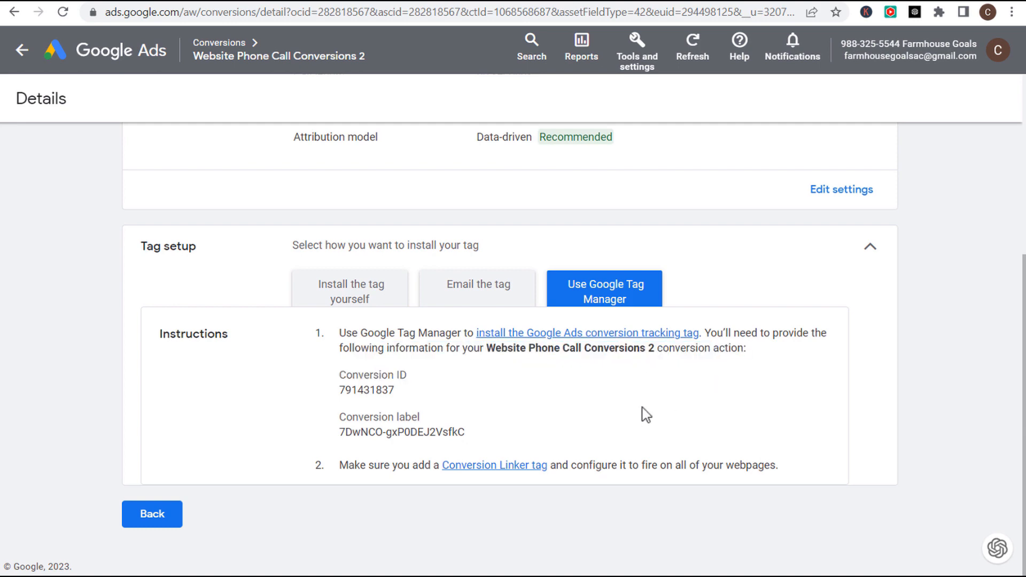
pyautogui.moveTo(355, 465); pyautogui.dragTo(644, 466)
pyautogui.click(645, 466)
# - Copy the farmhousegoals.com container's head snippet from Admin > Install Google Tag Manager
pyautogui.click(222, 1)
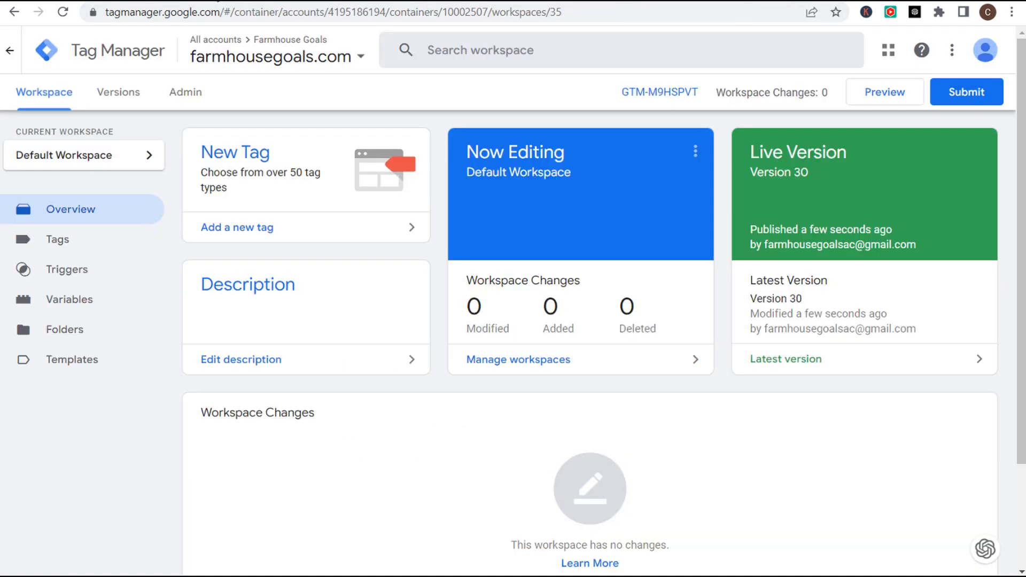
pyautogui.click(180, 98)
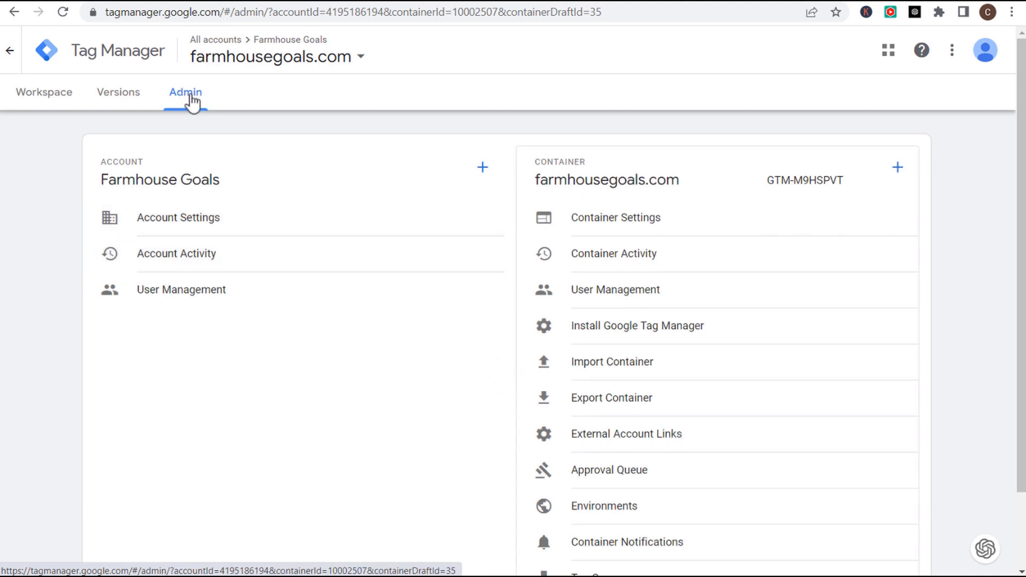
pyautogui.click(636, 326)
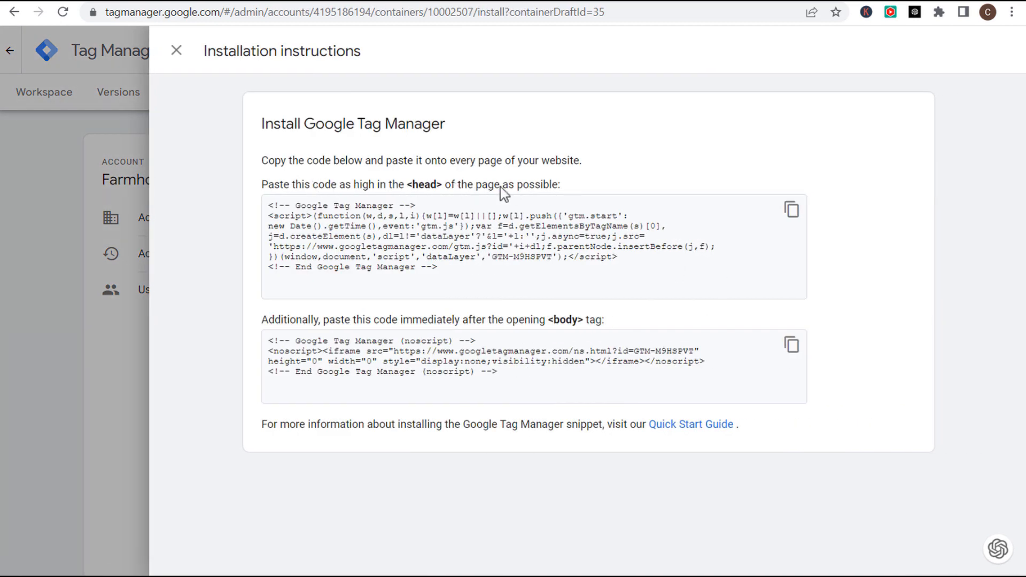
pyautogui.click(792, 211)
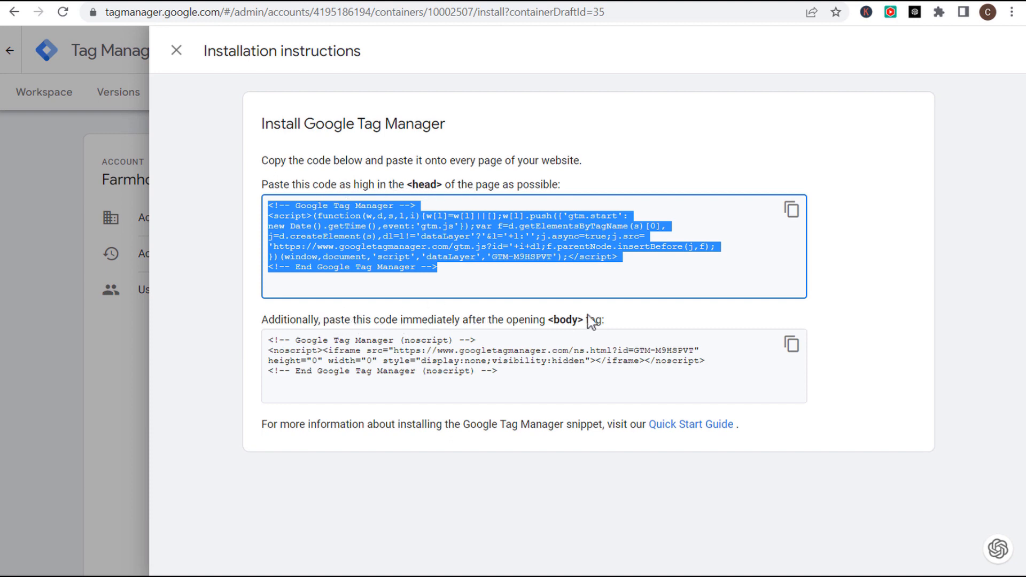
pyautogui.click(599, 0)
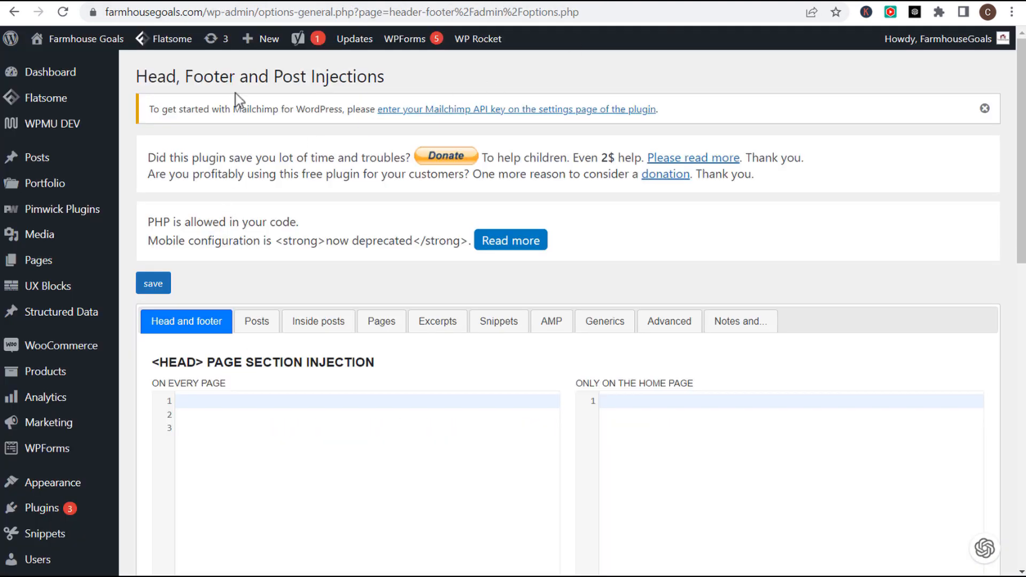
# - Paste the GTM head snippet into WordPress's 'On every page' head injection box
pyautogui.scroll(-3, 443, 272)
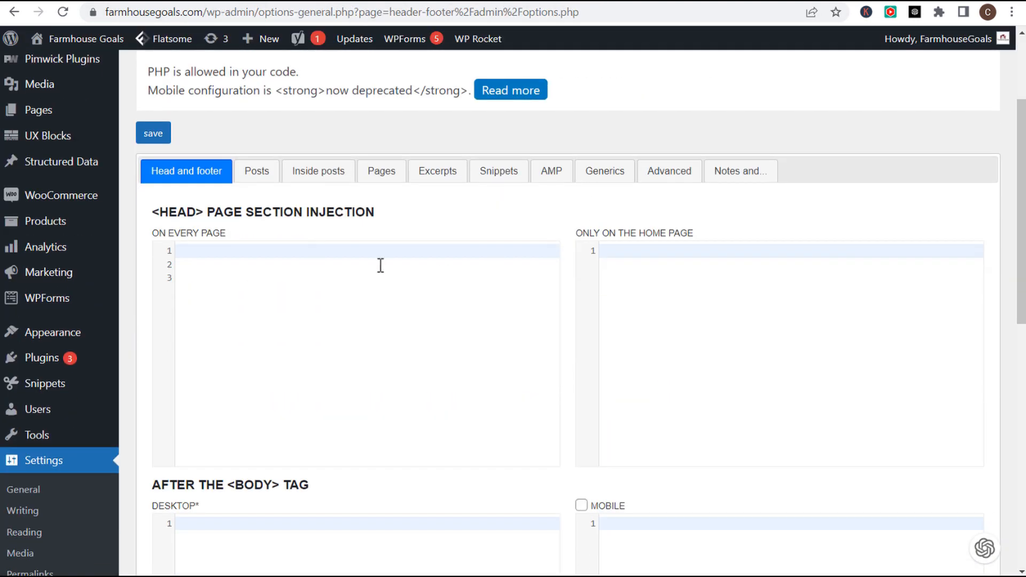
pyautogui.click(321, 251)
pyautogui.hotkey('ctrl', 'v')
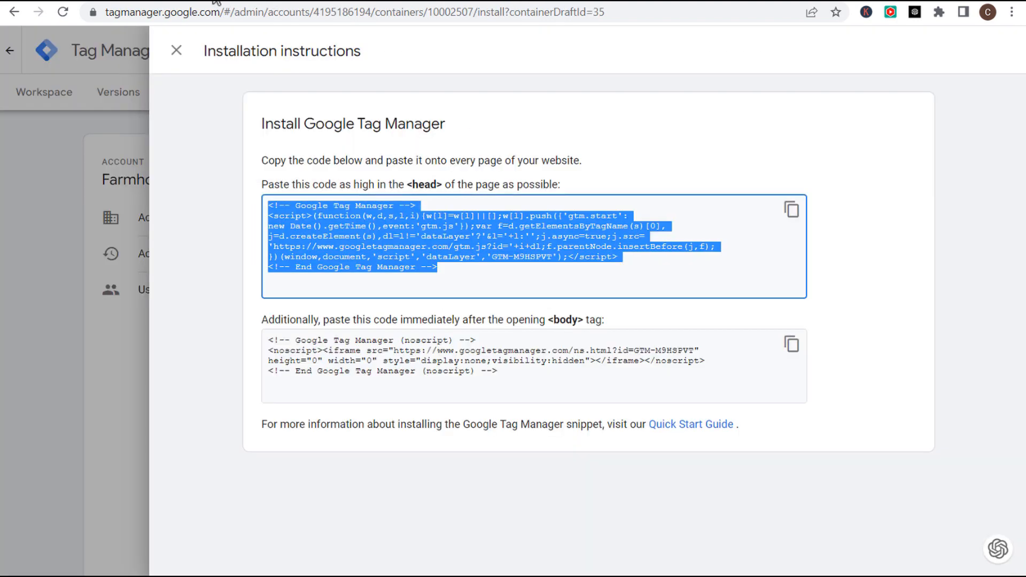
# - Copy the noscript body snippet into the desktop and mobile after-body boxes, enabling mobile
pyautogui.click(790, 345)
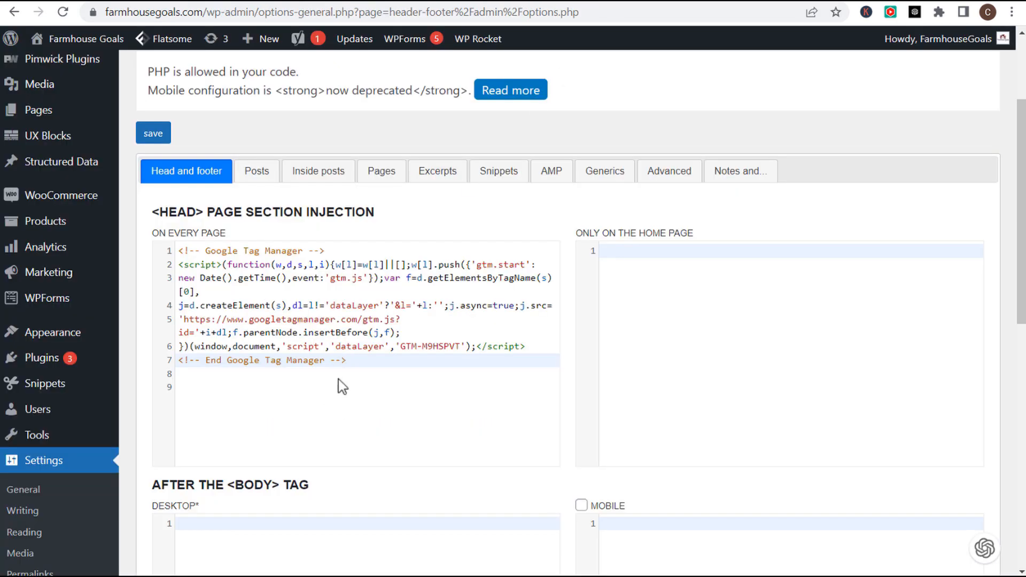
pyautogui.scroll(-3, 338, 379)
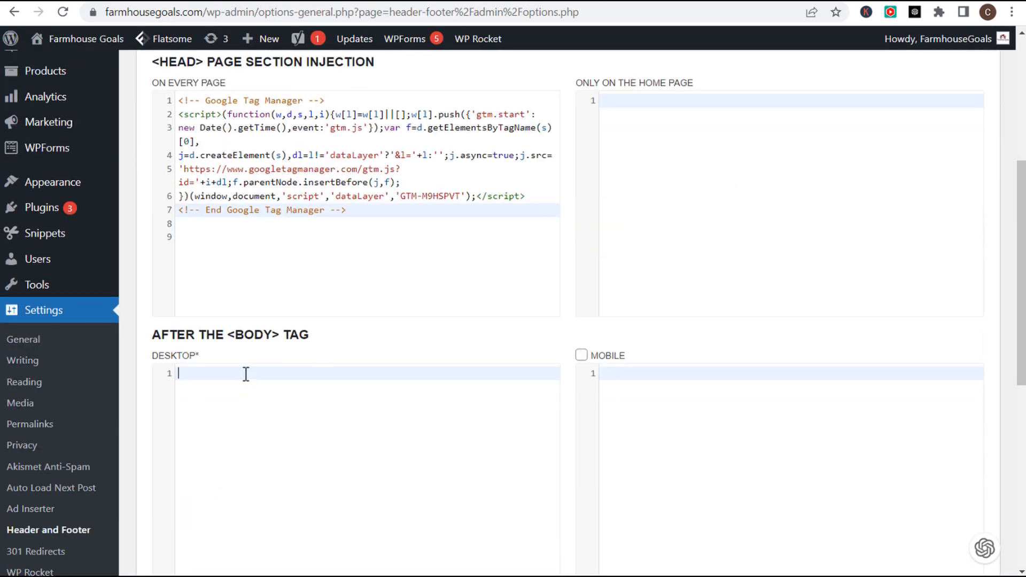
pyautogui.click(287, 372)
pyautogui.hotkey('ctrl', 'v')
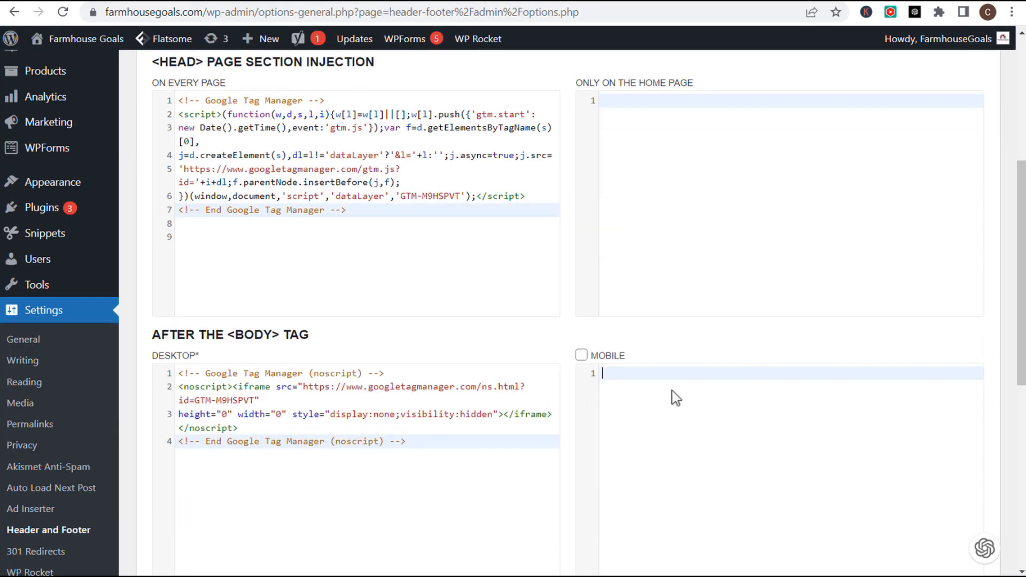
pyautogui.click(671, 393)
pyautogui.hotkey('ctrl', 'v')
pyautogui.click(581, 356)
# - Save the injection settings and close the Tag Manager installation instructions
pyautogui.scroll(-1, 566, 345)
pyautogui.scroll(-8, 565, 341)
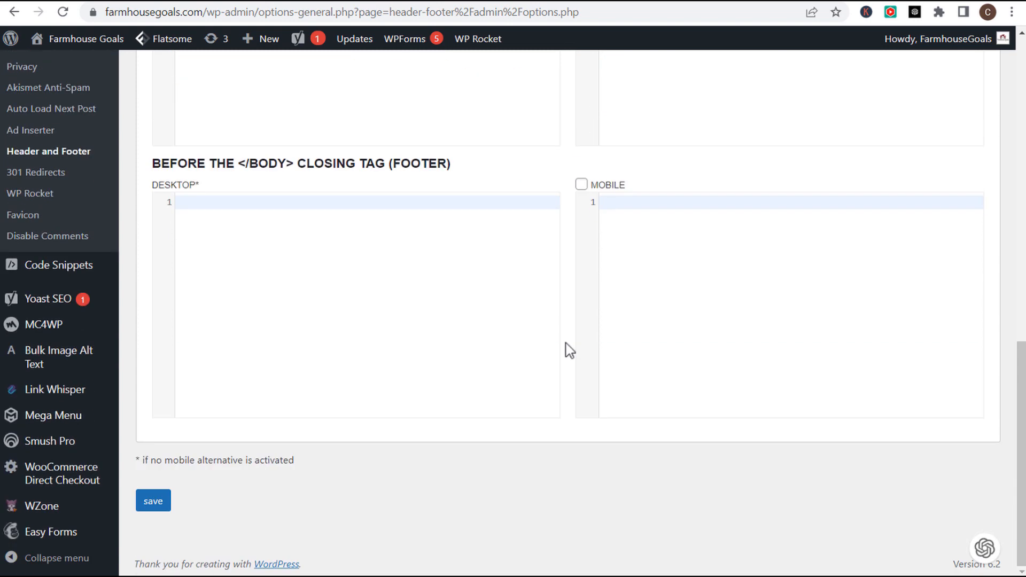
pyautogui.click(156, 501)
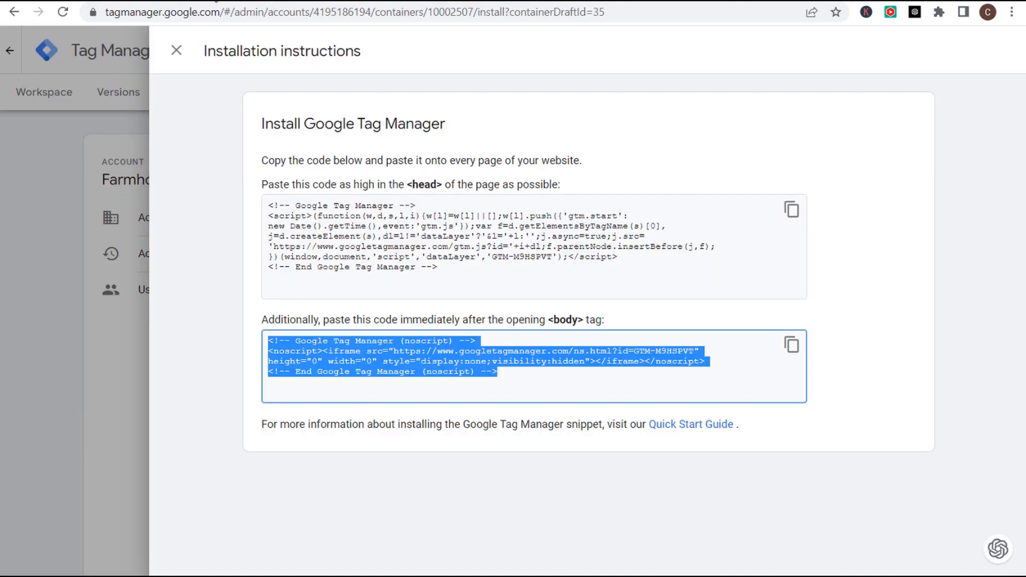
pyautogui.click(177, 50)
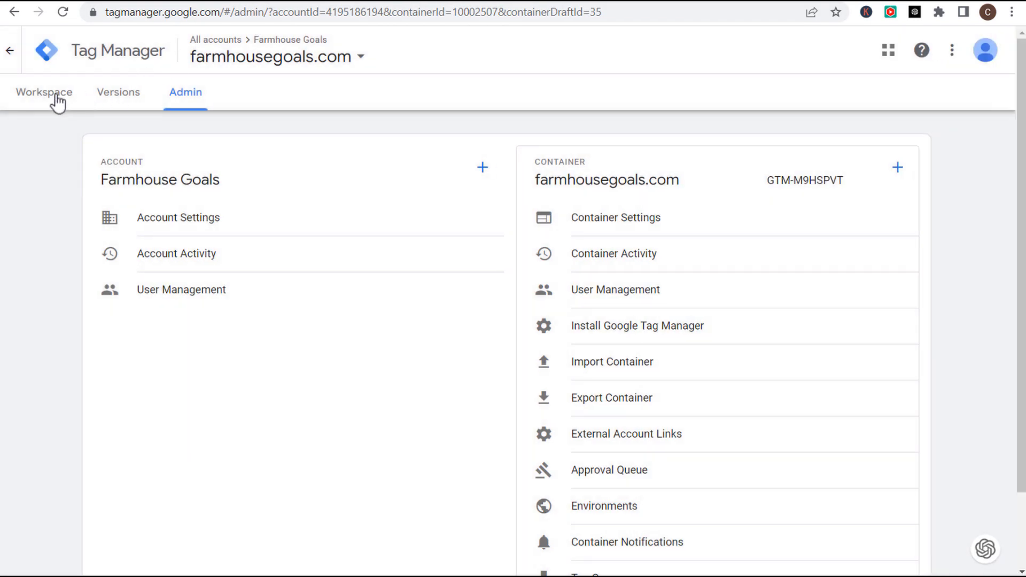
# - Create a new workspace tag with tag type Google Ads Conversion Tracking
pyautogui.click(56, 95)
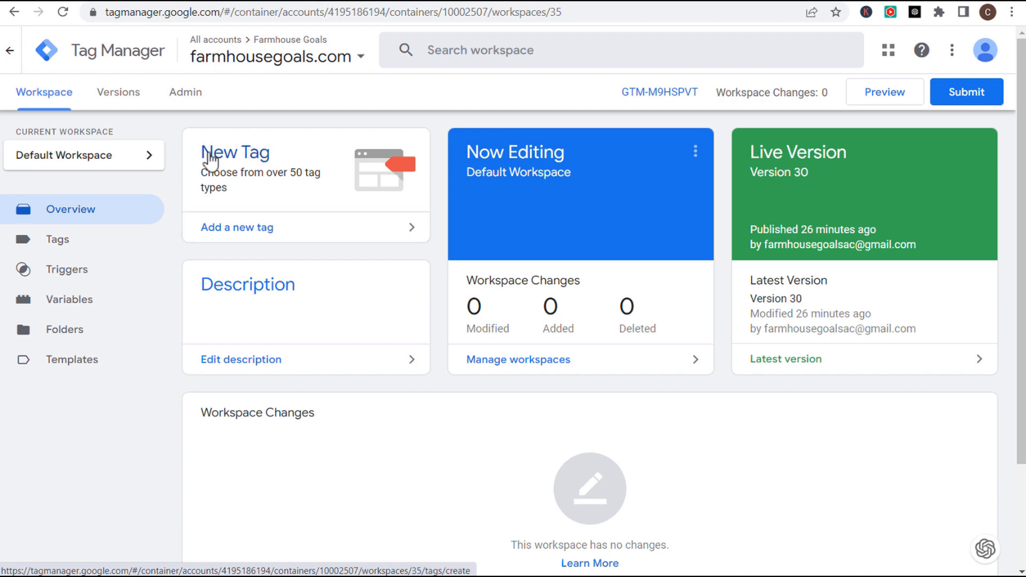
pyautogui.click(298, 231)
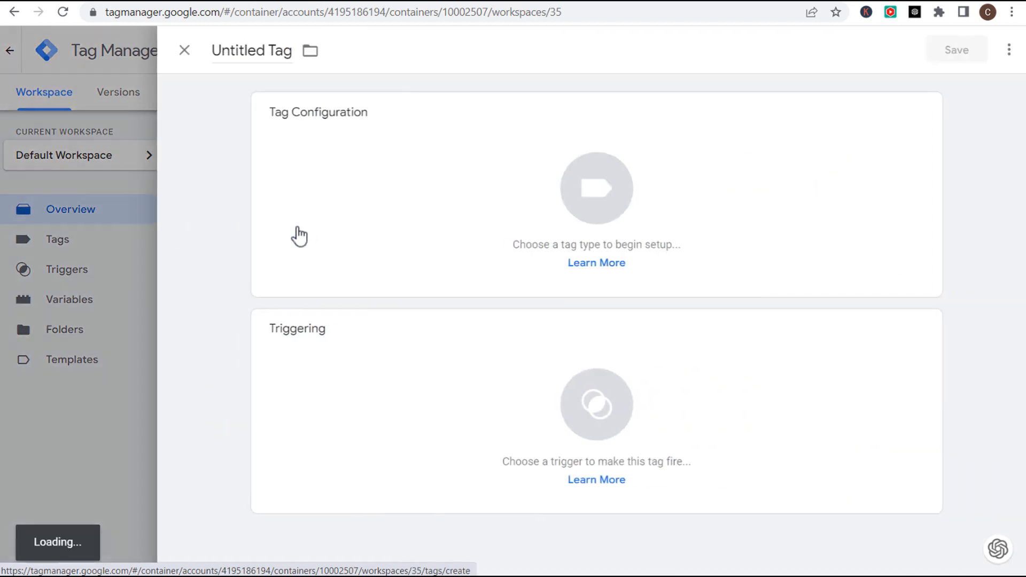
pyautogui.click(522, 195)
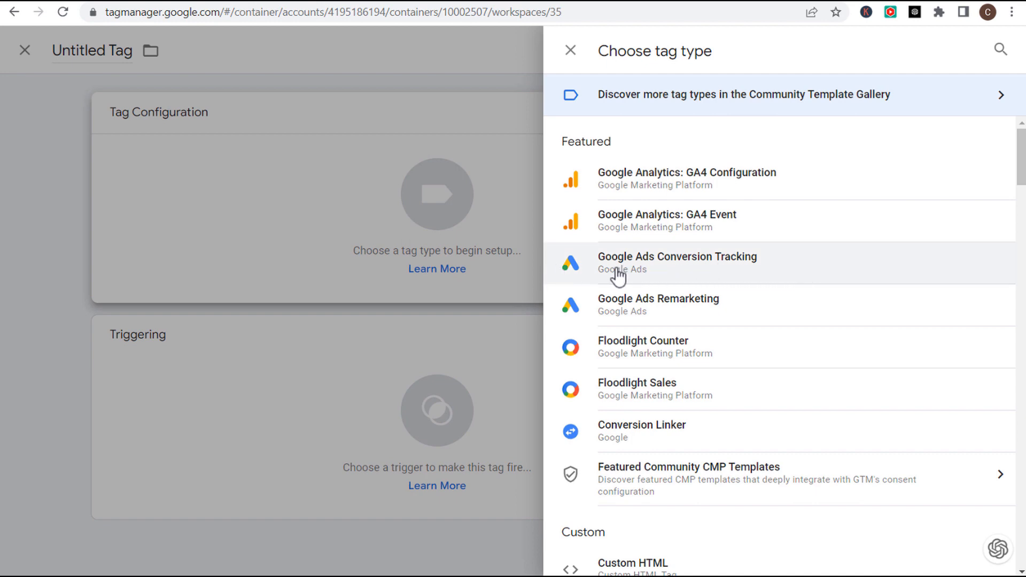
pyautogui.click(735, 276)
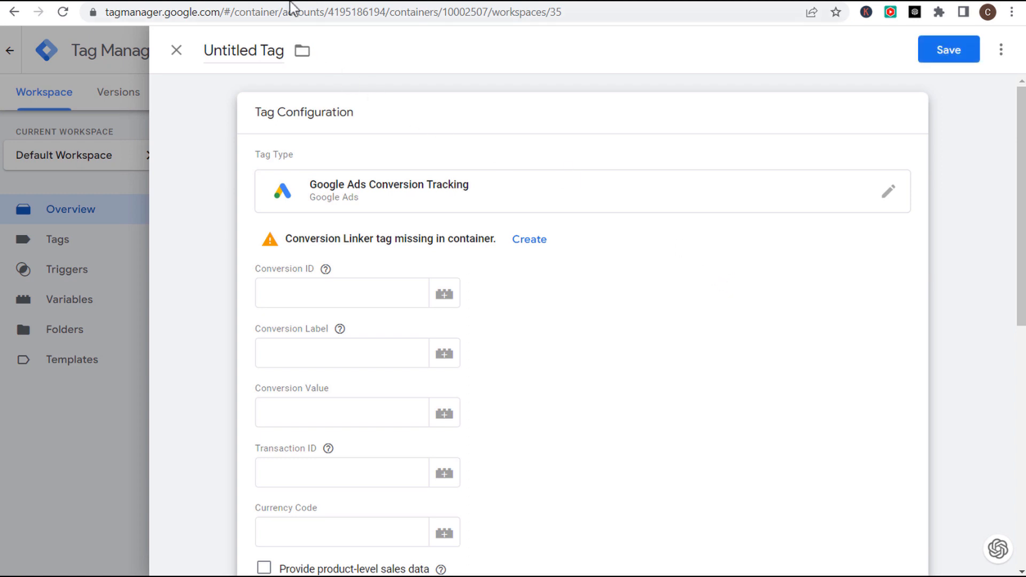
pyautogui.click(272, 1)
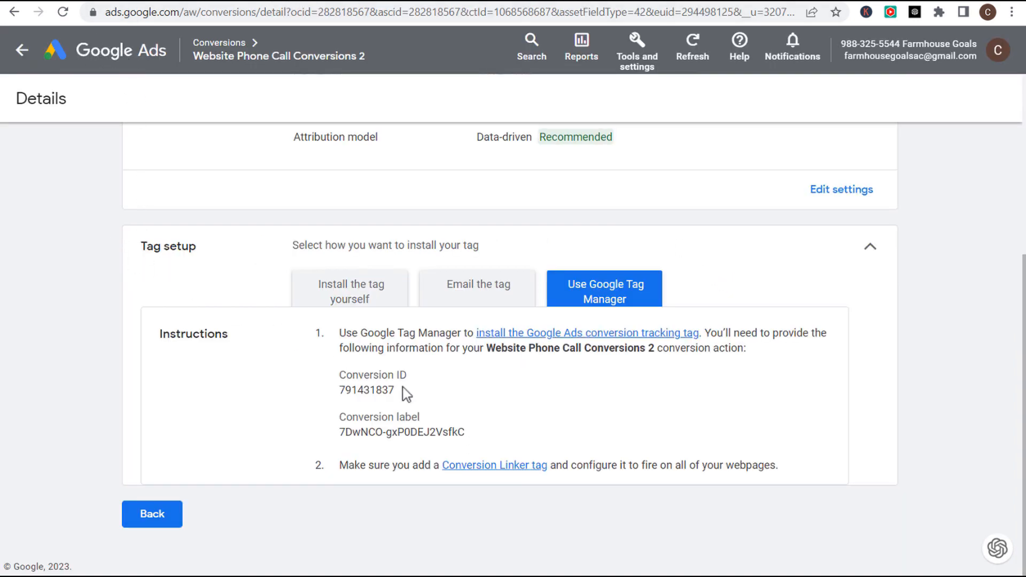
# - Copy the Conversion ID and Conversion Label from Google Ads into the tag's fields
pyautogui.moveTo(406, 389); pyautogui.dragTo(342, 389)
pyautogui.hotkey('ctrl', 'c')
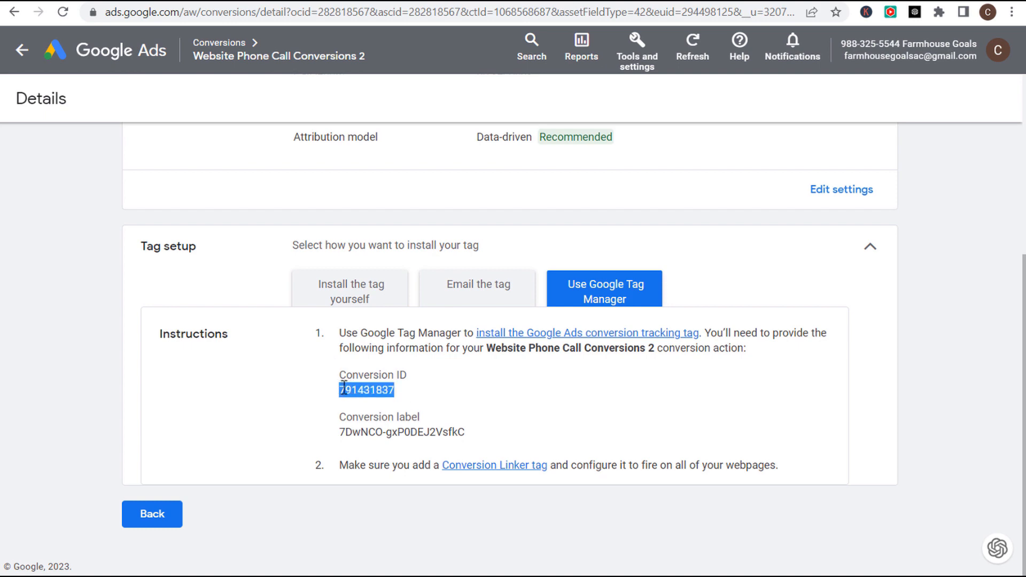
pyautogui.click(213, 2)
pyautogui.click(339, 288)
pyautogui.hotkey('ctrl', 'v')
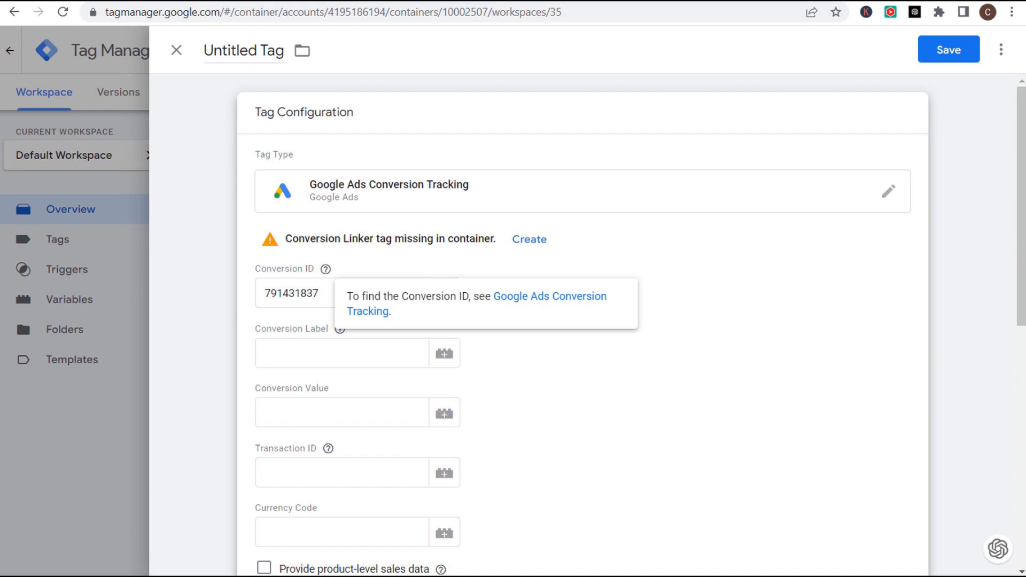
pyautogui.click(278, 2)
pyautogui.moveTo(472, 433); pyautogui.dragTo(341, 433)
pyautogui.click(219, 2)
pyautogui.click(303, 350)
pyautogui.hotkey('ctrl', 'v')
# - Set the tag's conversion value to 1 and currency code to USD
pyautogui.click(291, 415)
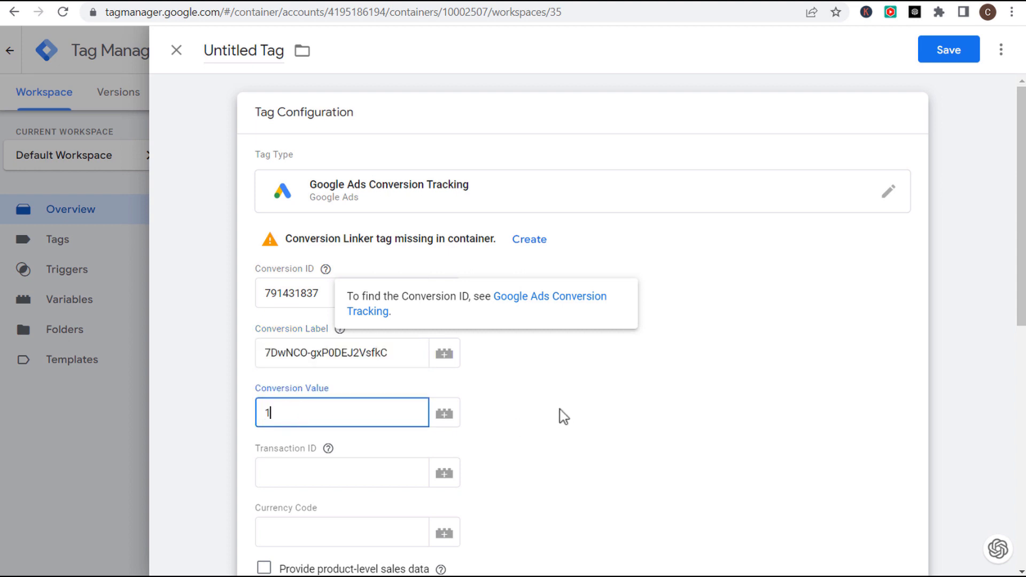
pyautogui.scroll(-1, 534, 417)
pyautogui.click(373, 460)
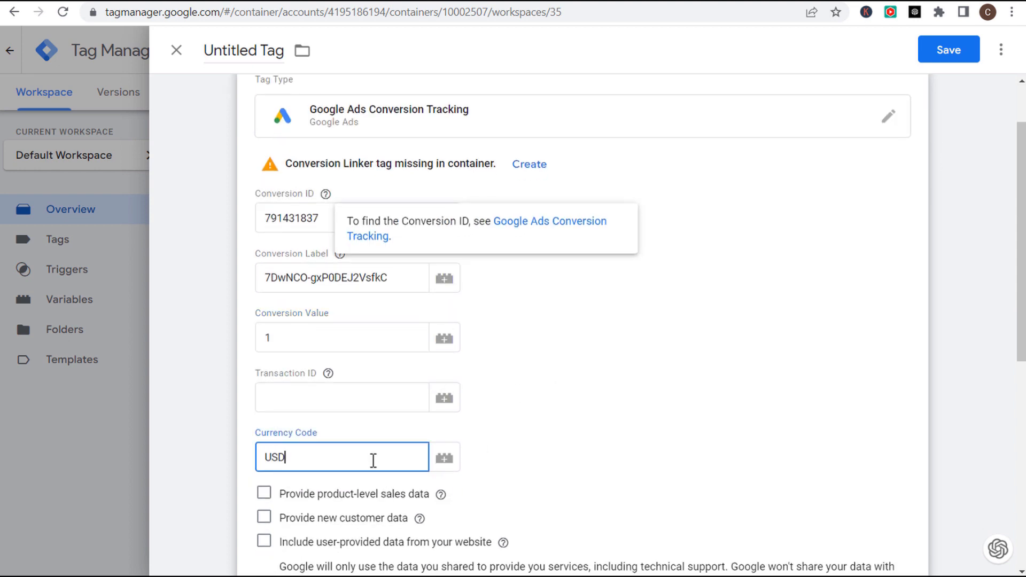
pyautogui.click(653, 374)
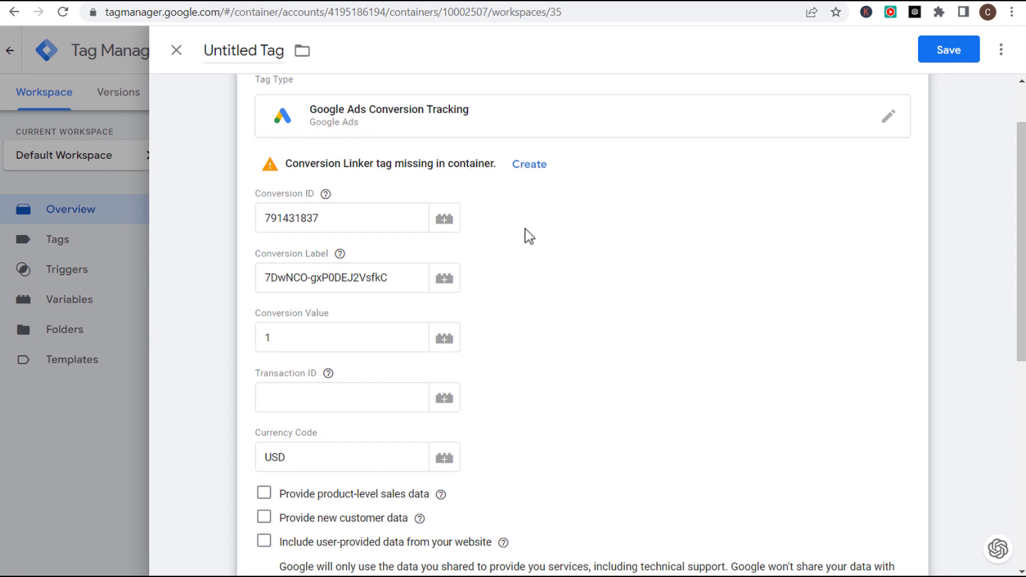
# - Copy the conversion action's name from Google Ads to use as the tag title
pyautogui.click(298, 1)
pyautogui.scroll(5, 390, 188)
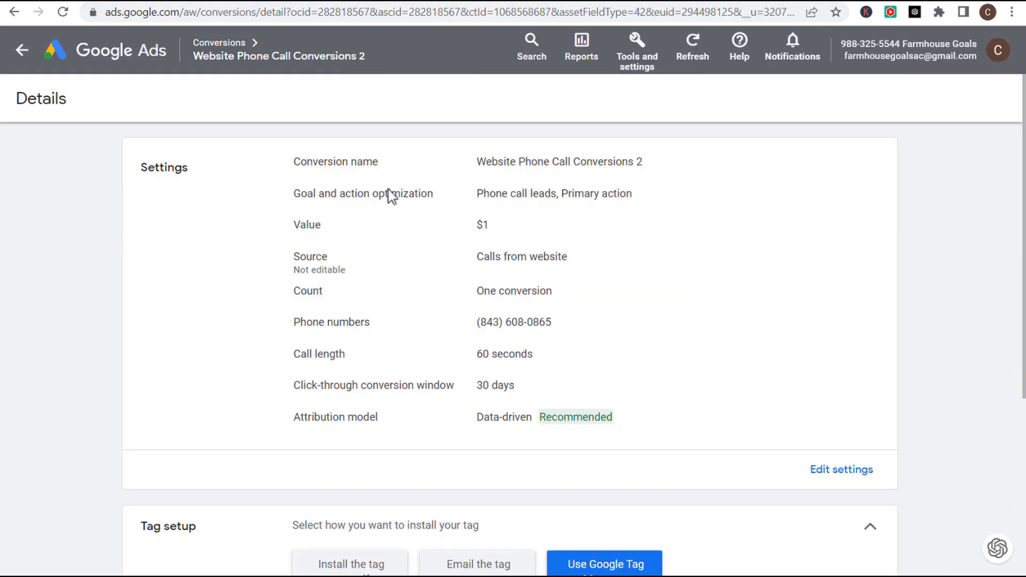
pyautogui.moveTo(478, 163); pyautogui.dragTo(644, 165)
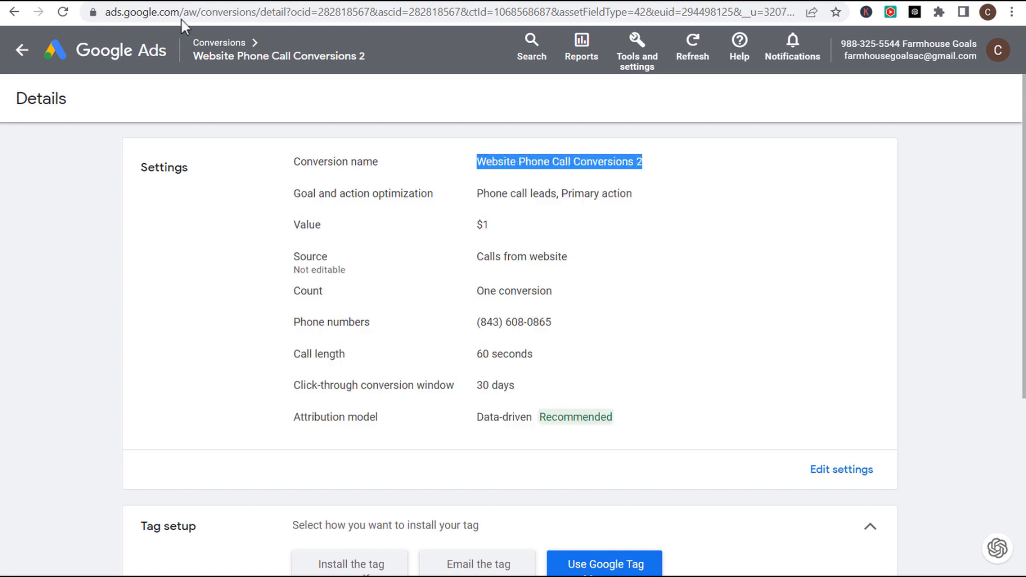
pyautogui.click(212, 3)
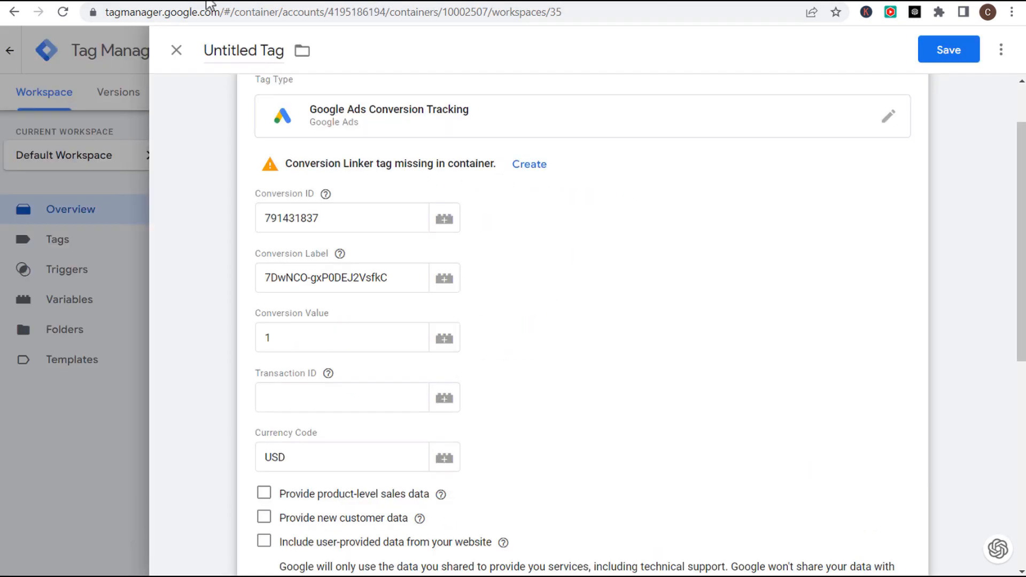
pyautogui.click(242, 50)
# - Name the tag 'Website Phone Call Conversions 2' and make it fire on All Pages
pyautogui.hotkey('ctrl', 'v')
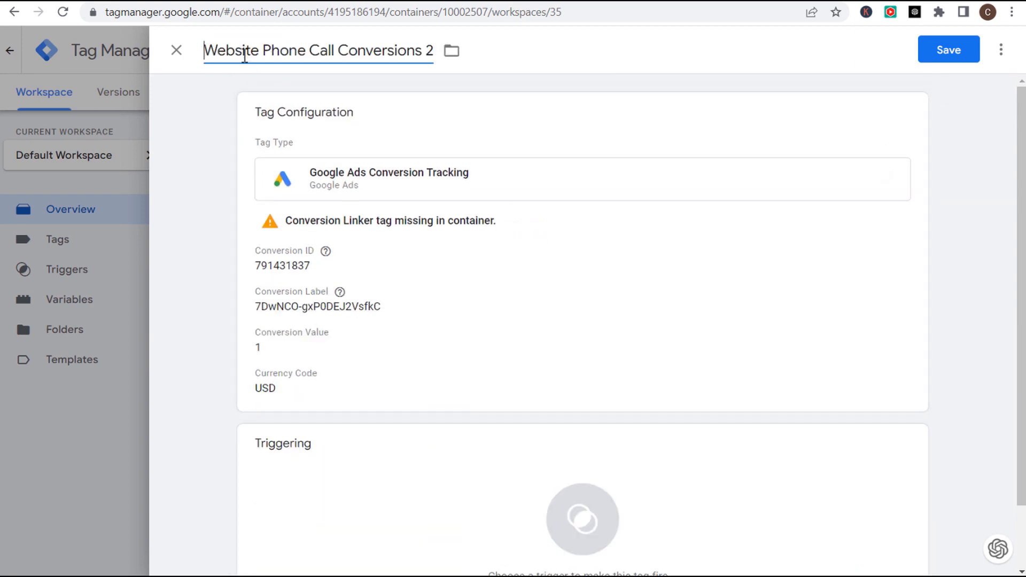
pyautogui.scroll(-1, 182, 288)
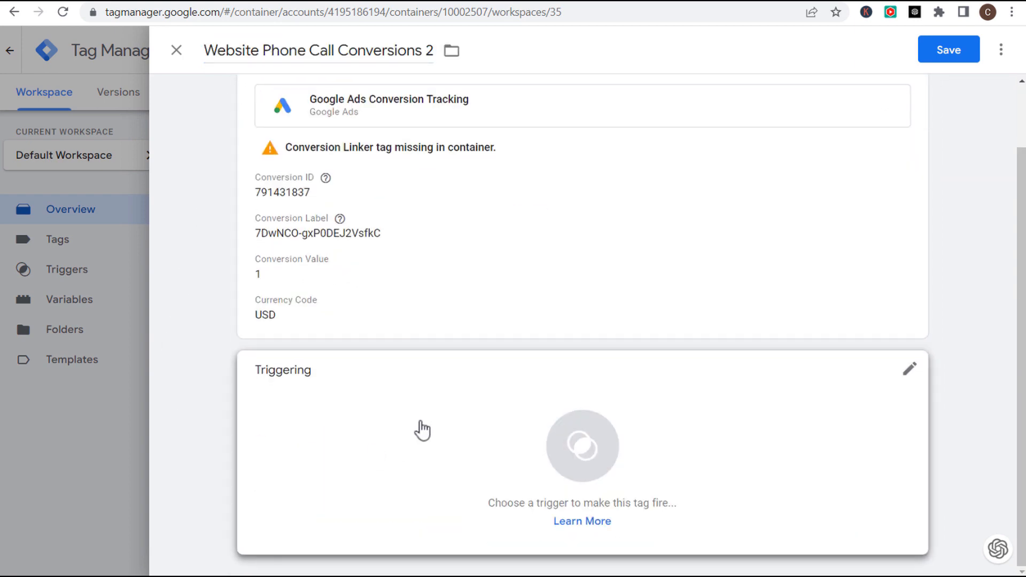
pyautogui.click(447, 430)
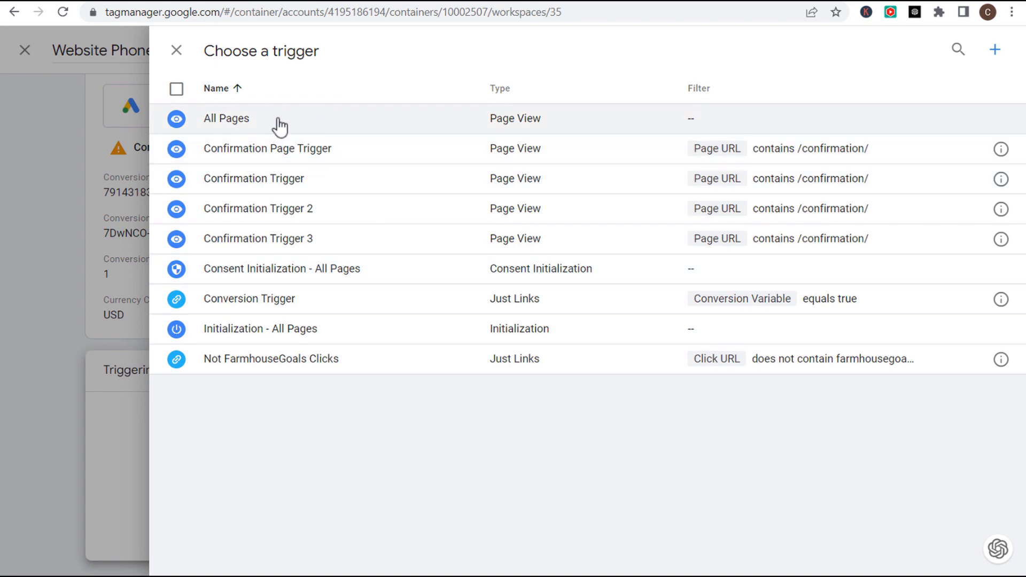
pyautogui.click(277, 121)
# - Remove the conversion value 1 and USD currency code from the tag configuration
pyautogui.scroll(-1, 320, 331)
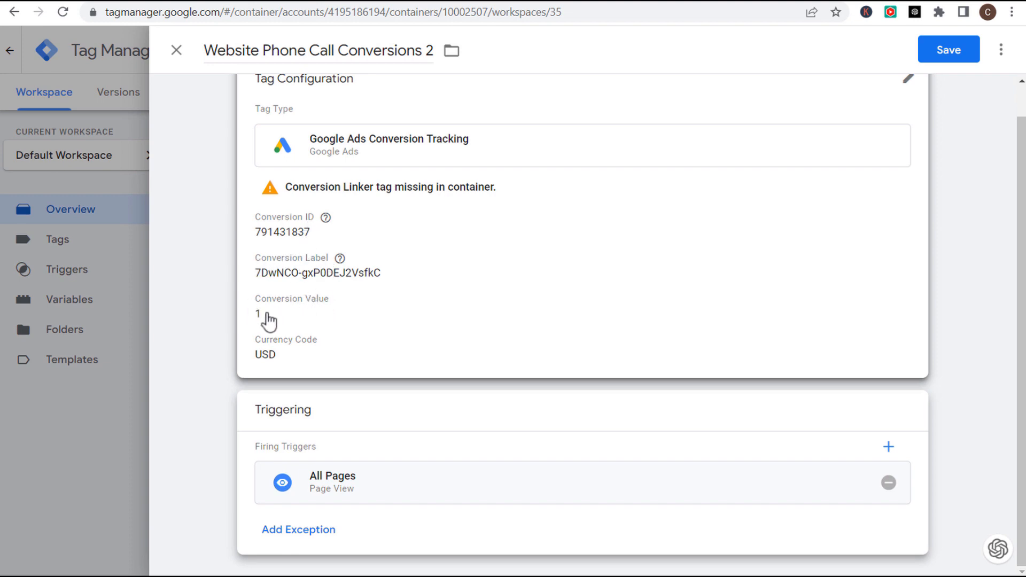
pyautogui.click(292, 317)
pyautogui.moveTo(299, 385); pyautogui.dragTo(249, 390)
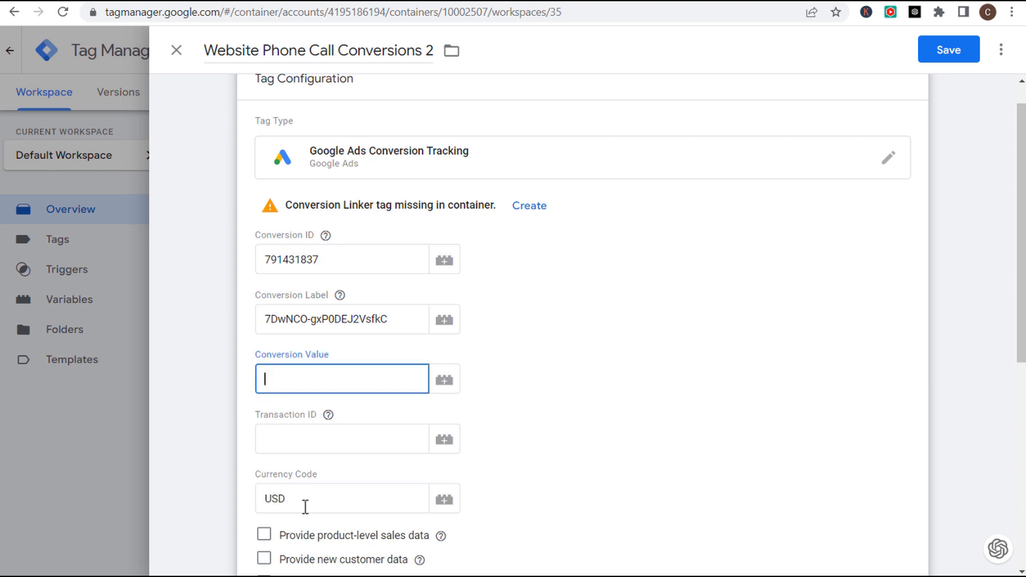
pyautogui.click(222, 496)
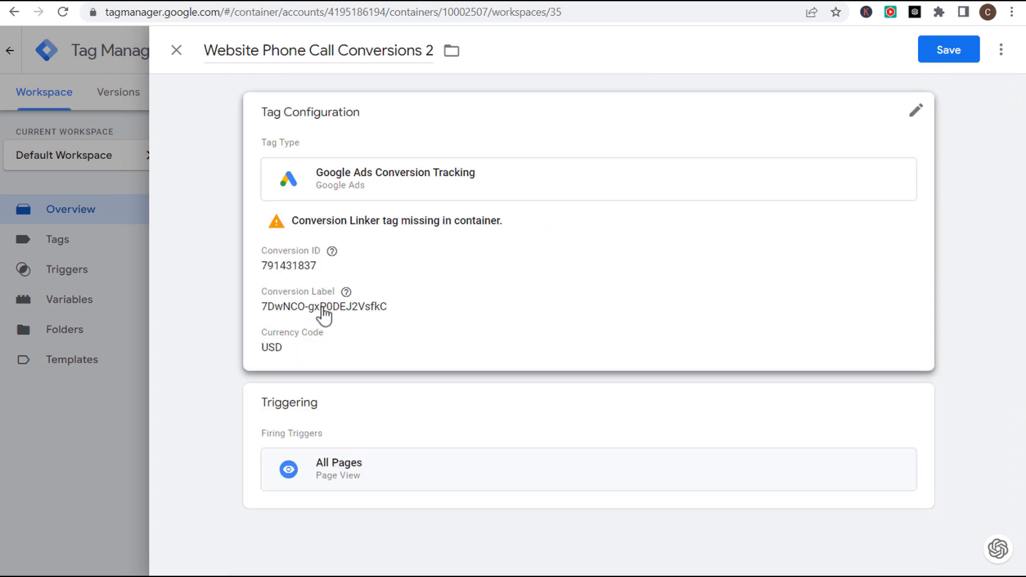
pyautogui.click(323, 316)
pyautogui.moveTo(293, 532); pyautogui.dragTo(255, 533)
pyautogui.press('BackSpace')
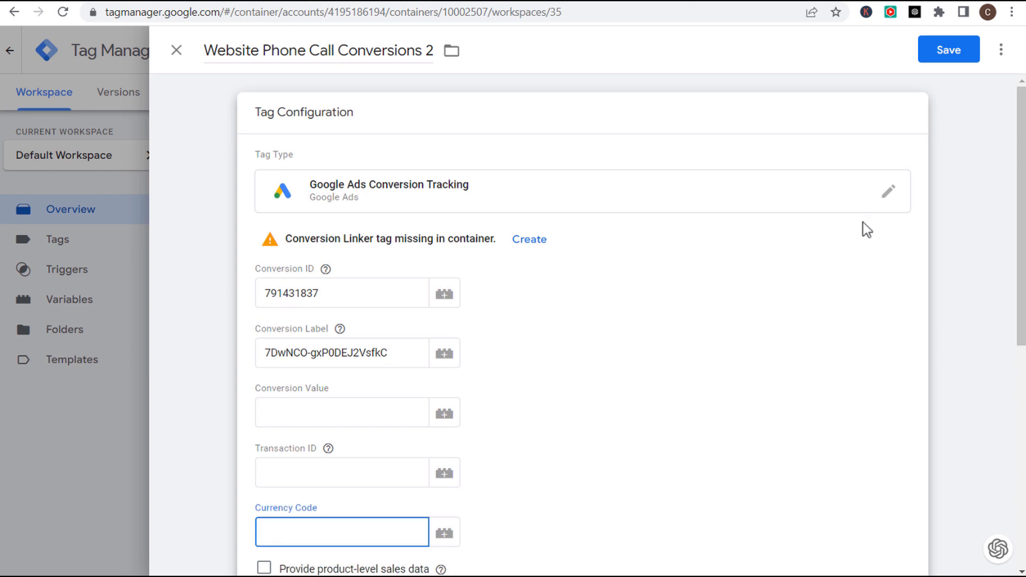
pyautogui.click(971, 317)
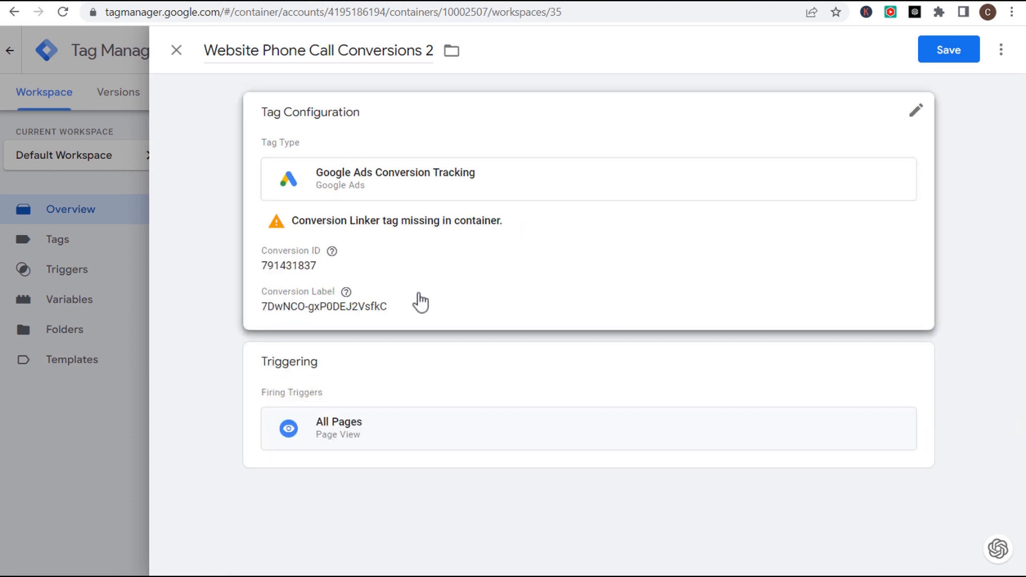
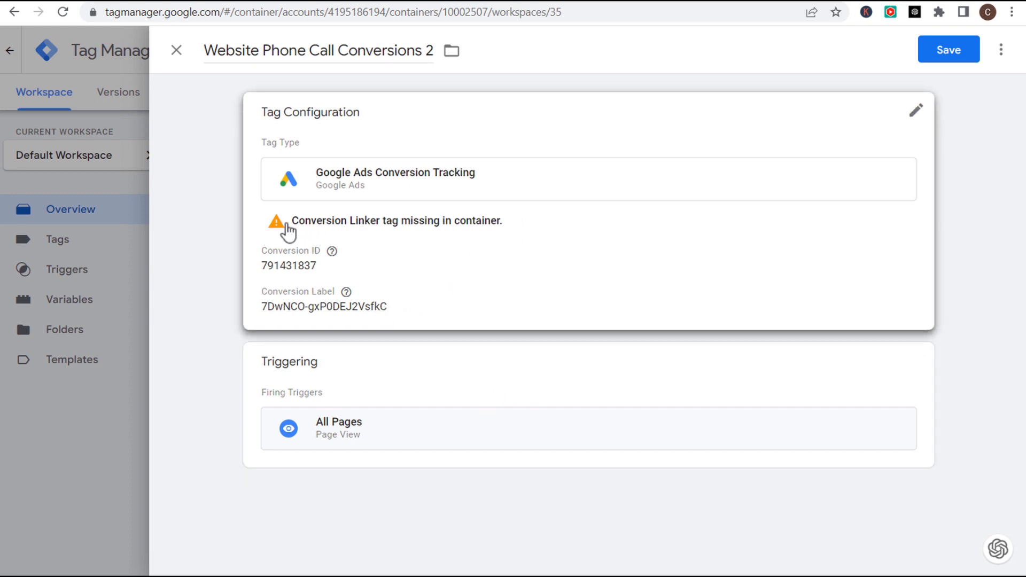
# - Save the Website Phone Call Conversions 2 tag to the workspace
pyautogui.click(947, 54)
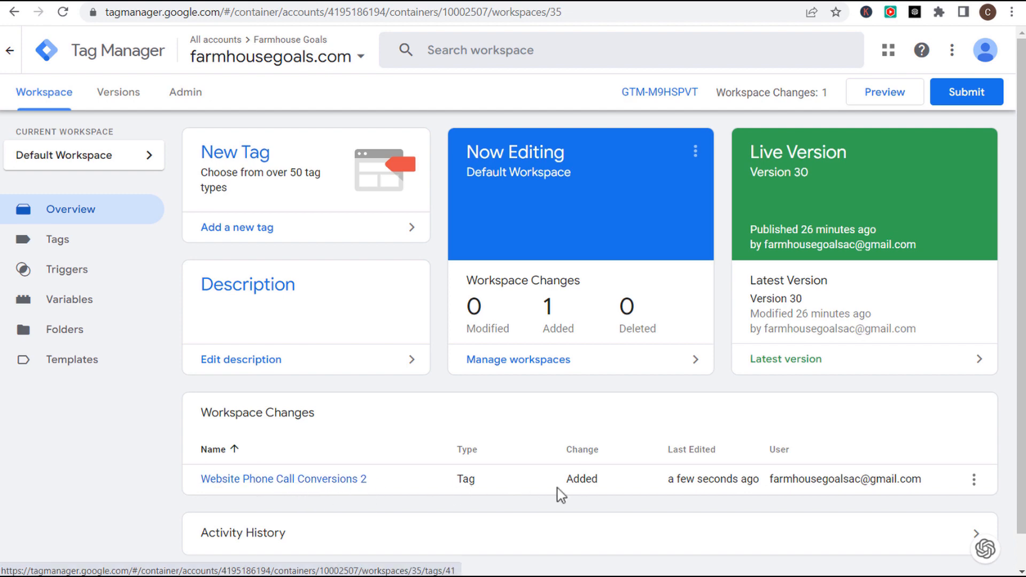
# - Create a new tag named 'Google Ads Conversion Linker' with the Conversion Linker tag type
pyautogui.click(309, 229)
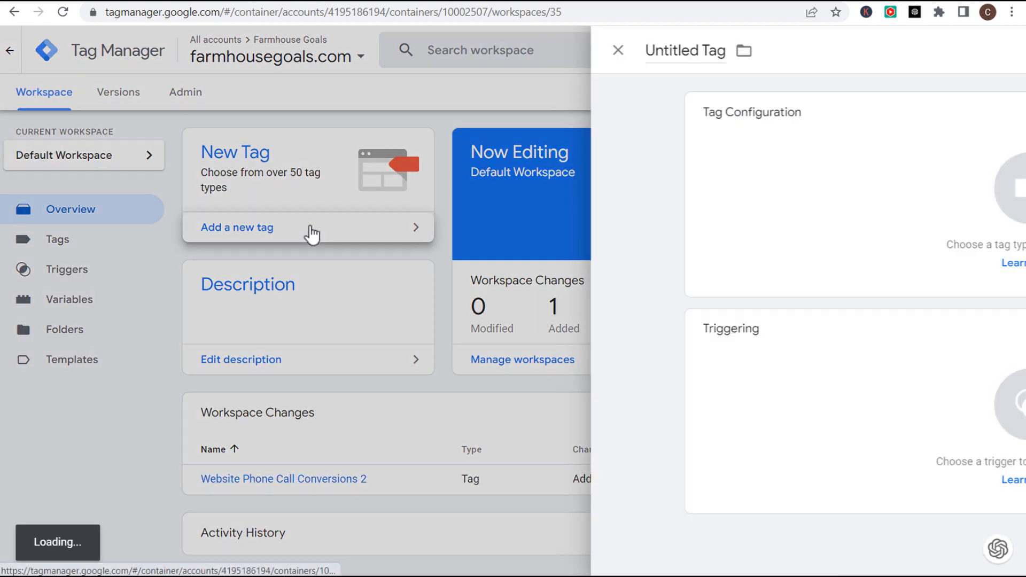
pyautogui.click(236, 47)
pyautogui.write('Google Ads Conversionn')
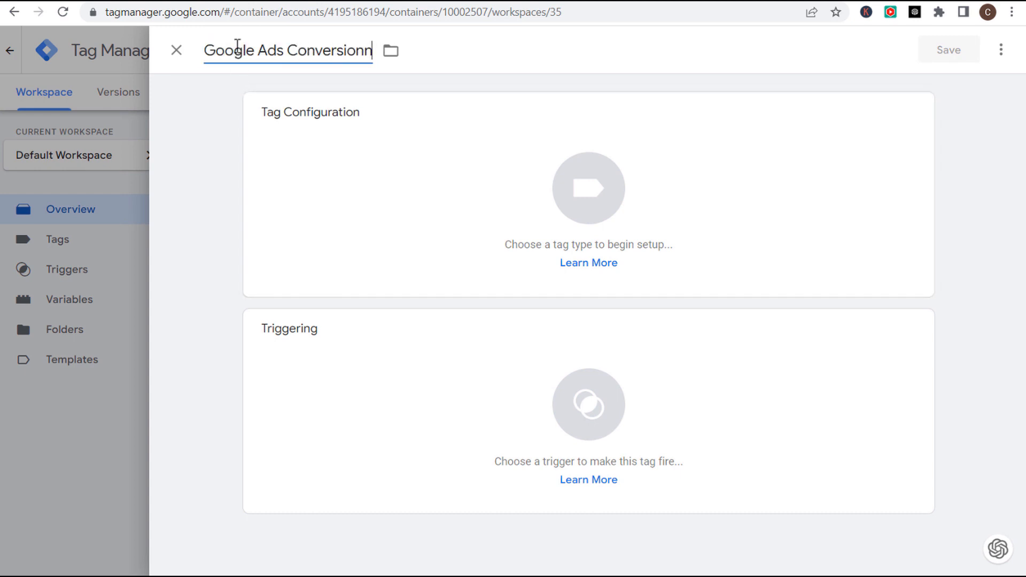
pyautogui.press('BackSpace')
pyautogui.write('Linker')
pyautogui.click(351, 138)
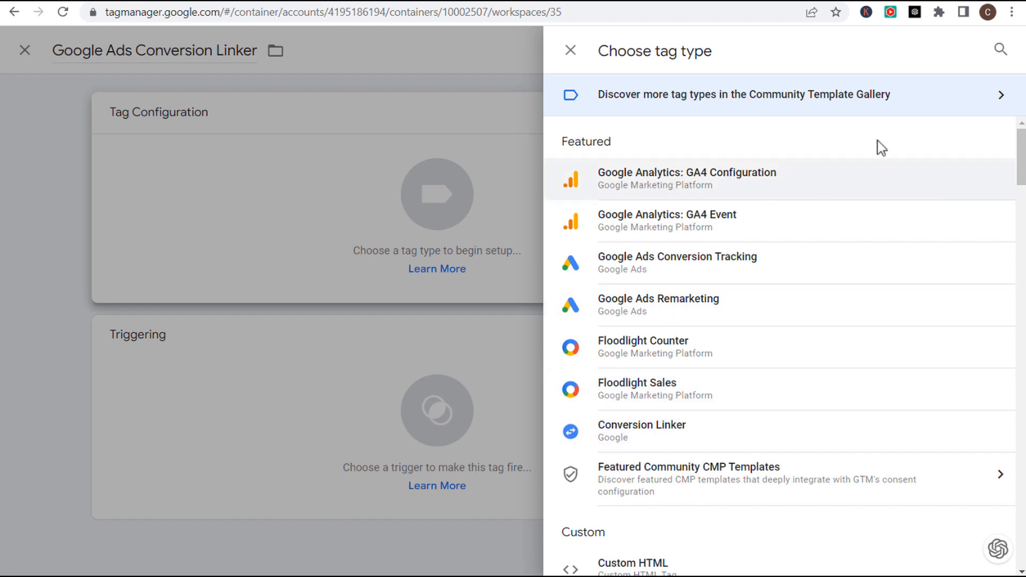
pyautogui.click(999, 53)
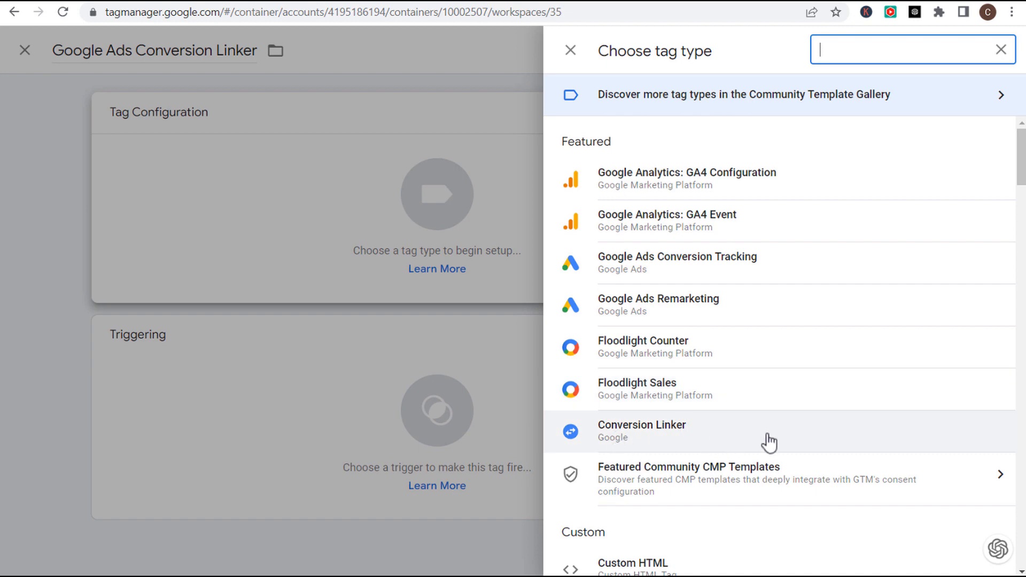
pyautogui.click(798, 430)
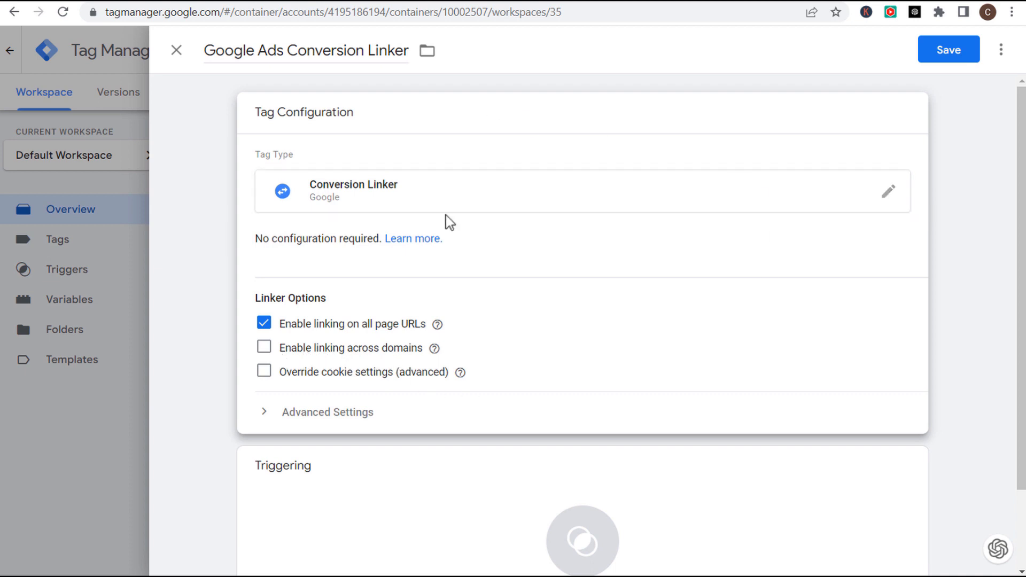
# - Make the Conversion Linker tag fire on All Pages and save it
pyautogui.scroll(-2, 527, 290)
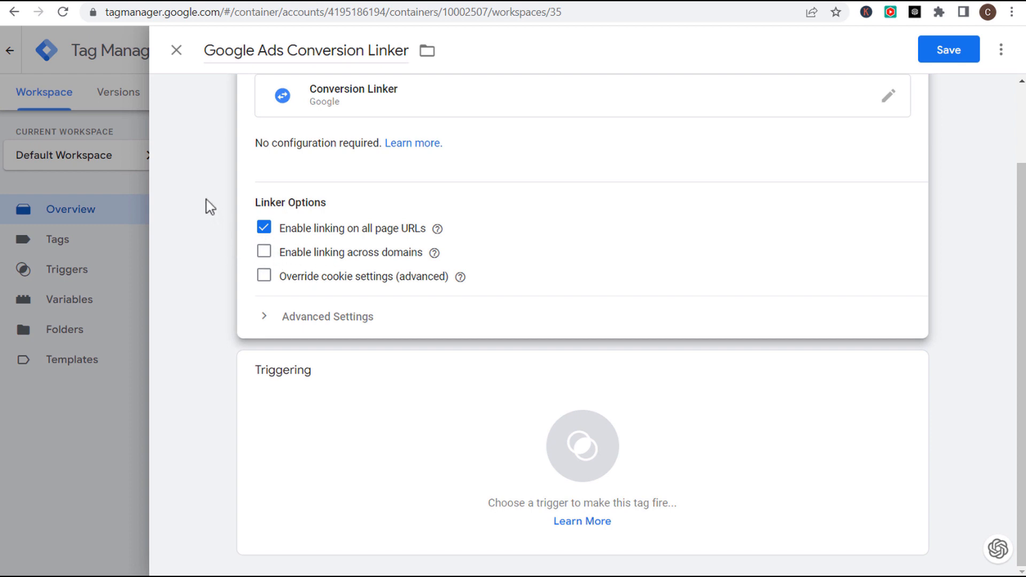
pyautogui.click(499, 413)
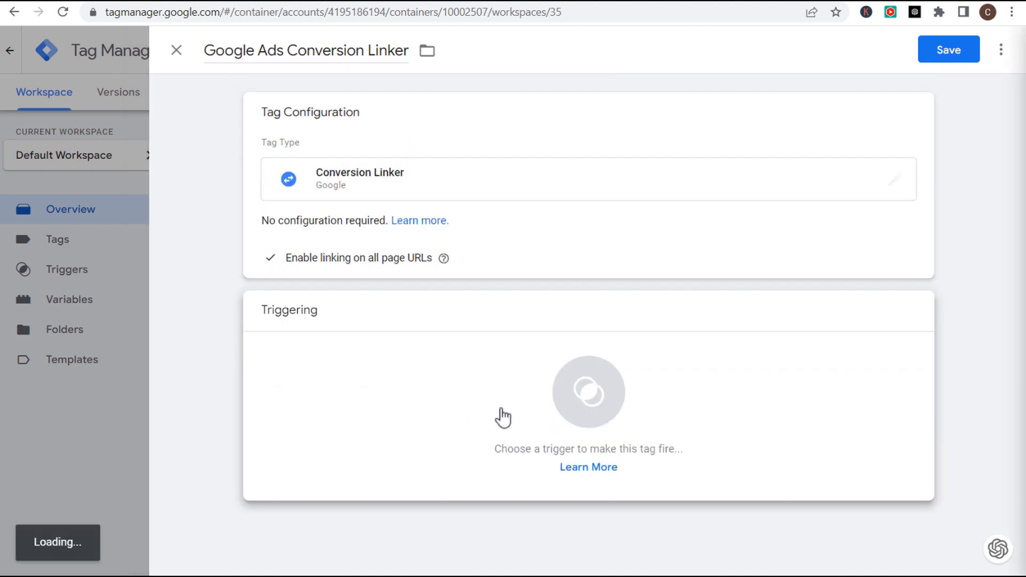
pyautogui.click(305, 121)
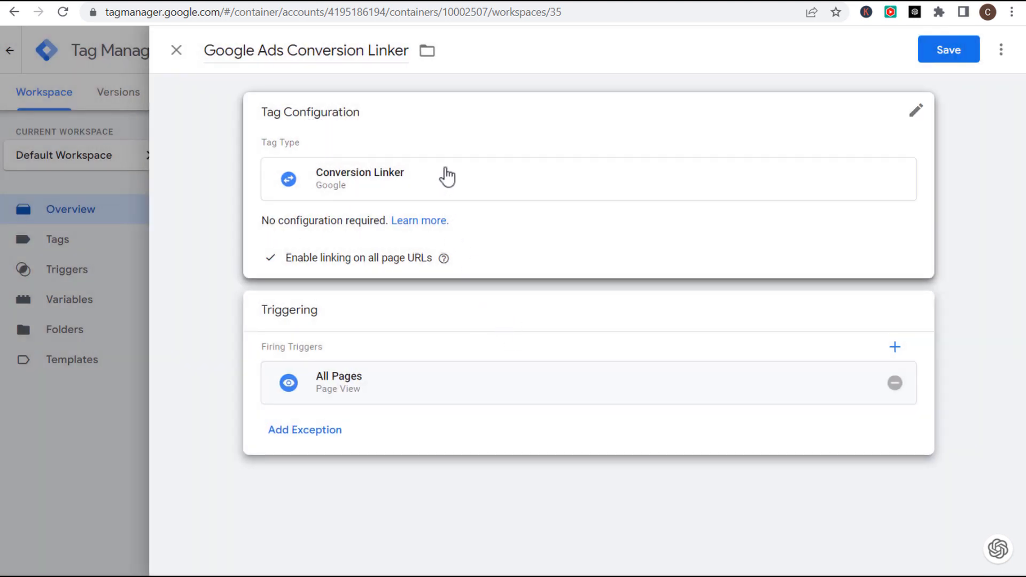
pyautogui.click(950, 53)
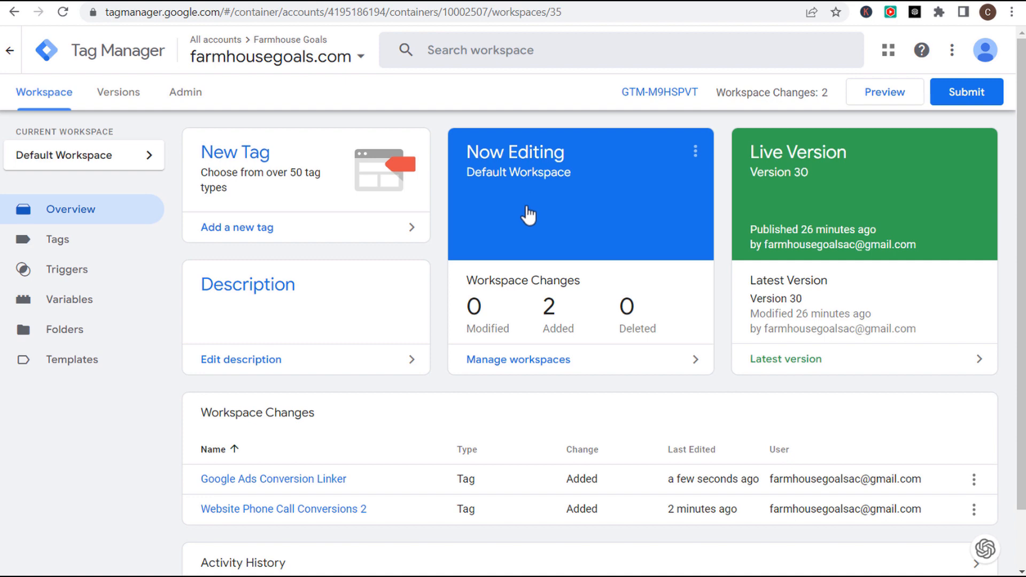
# - Publish both new tags as Version 31, described as Google Ads website phone call forwarding tracking
pyautogui.click(974, 94)
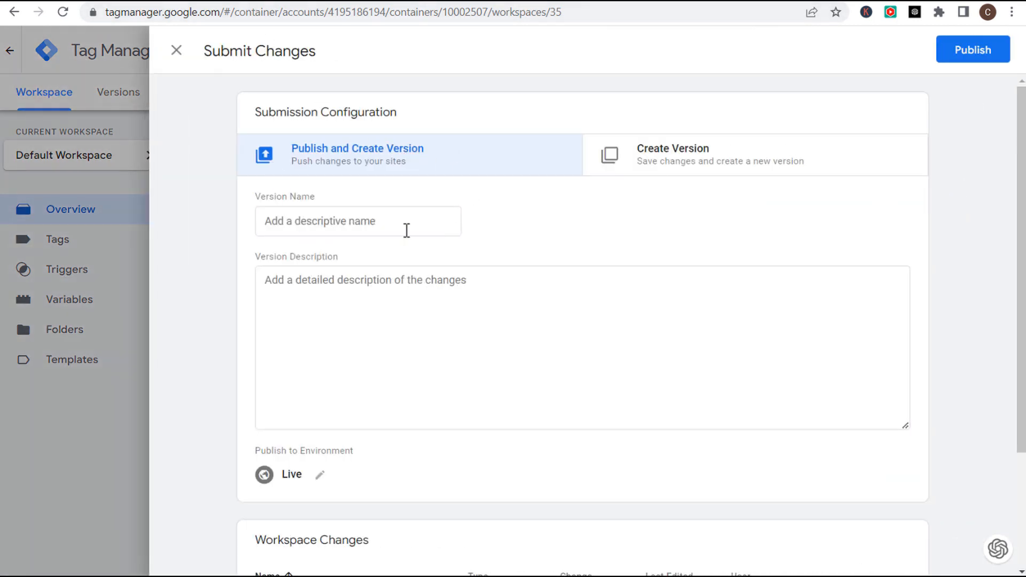
pyautogui.click(378, 223)
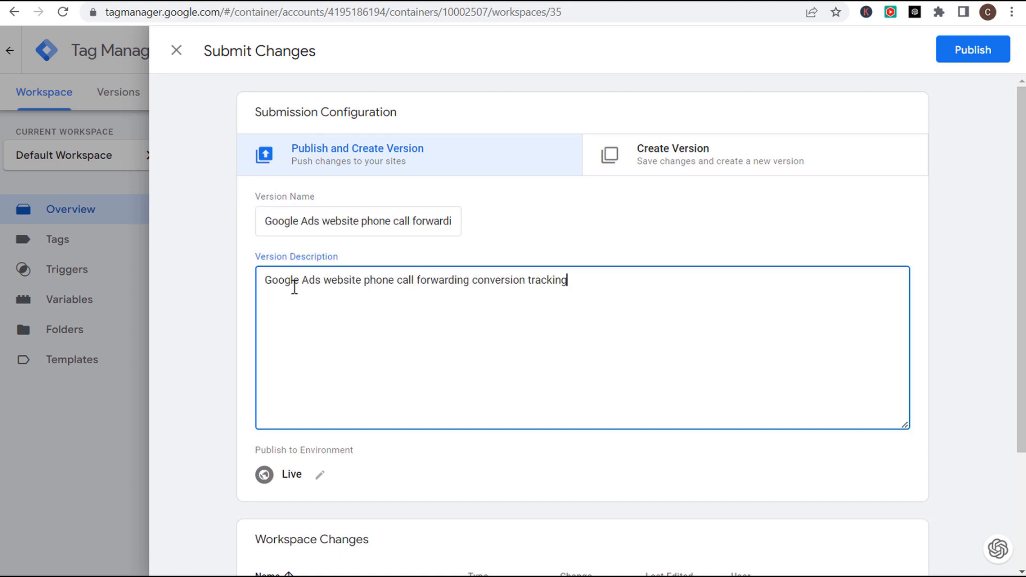
pyautogui.moveTo(294, 287); pyautogui.dragTo(548, 280)
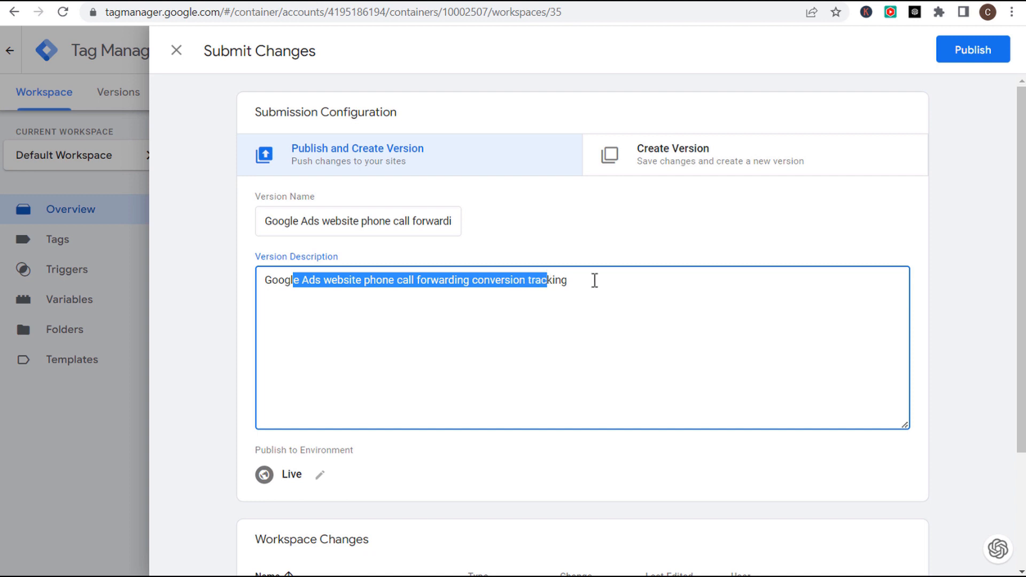
pyautogui.click(590, 280)
pyautogui.click(969, 53)
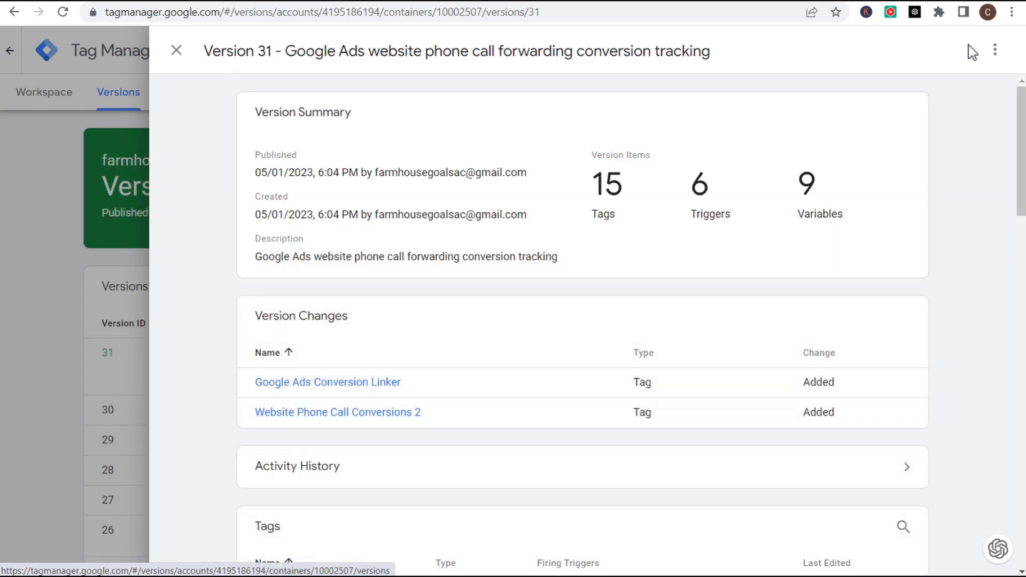
pyautogui.click(177, 51)
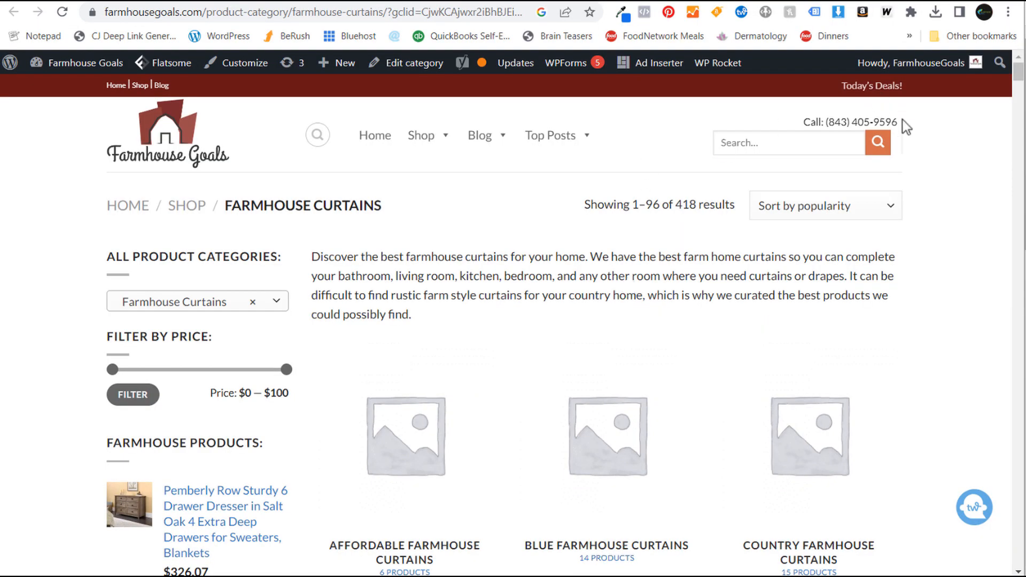
# - Select the phone number beside 'Call:' in the Farmhouse Goals site header
pyautogui.moveTo(900, 122); pyautogui.dragTo(827, 124)
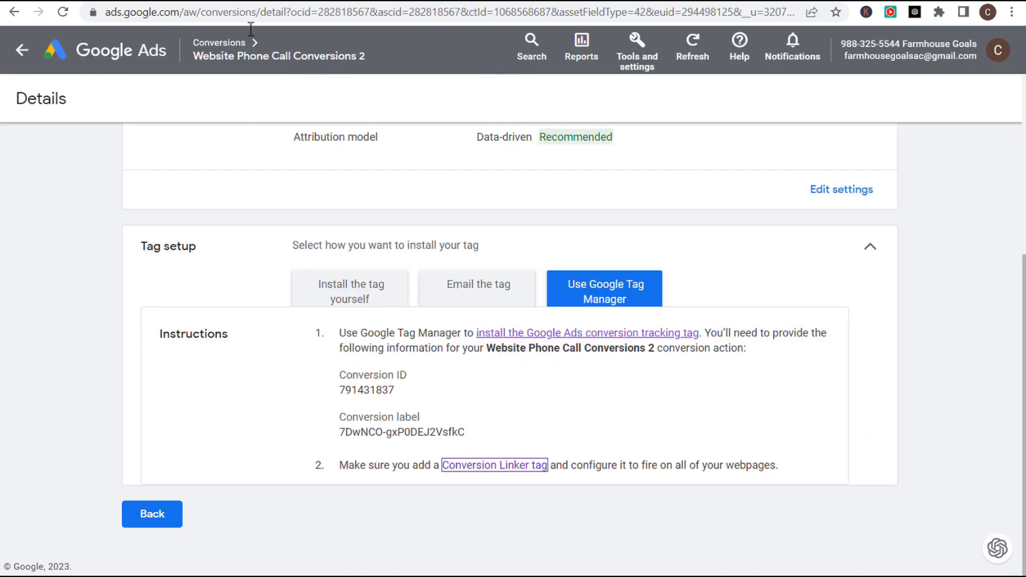
# - Review the tag setup details, then confirm Website Phone Call Conversions 2 shows Unverified in the summary
pyautogui.scroll(5, 257, 241)
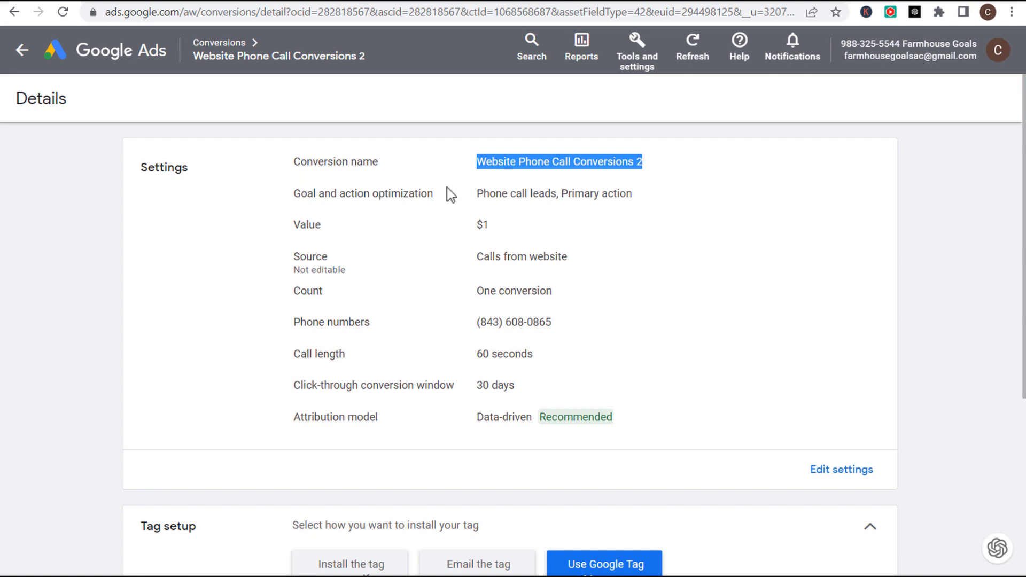
pyautogui.scroll(-3, 552, 202)
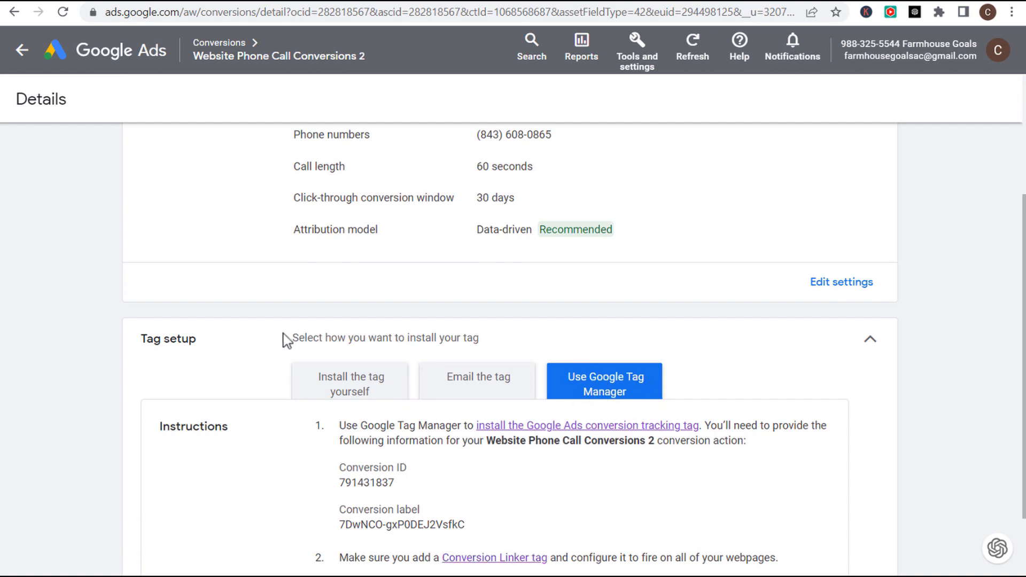
pyautogui.scroll(-2, 285, 334)
pyautogui.click(161, 512)
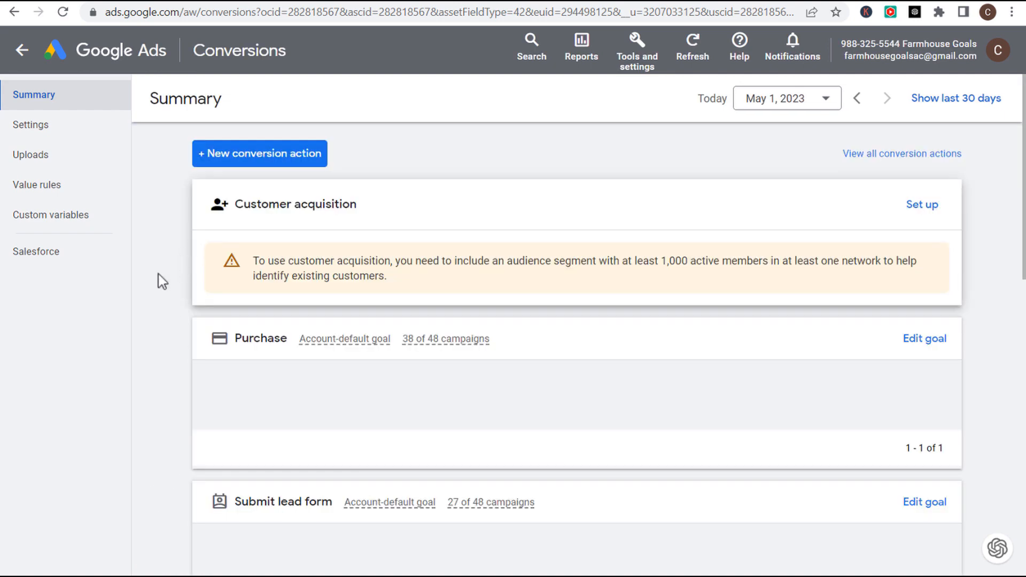
pyautogui.scroll(-10, 161, 277)
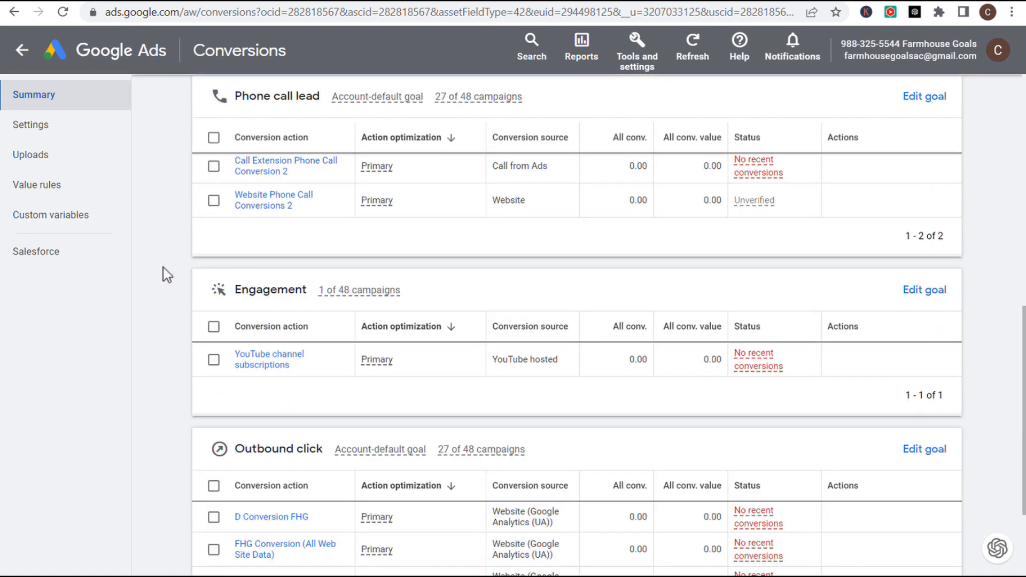
pyautogui.scroll(2, 165, 270)
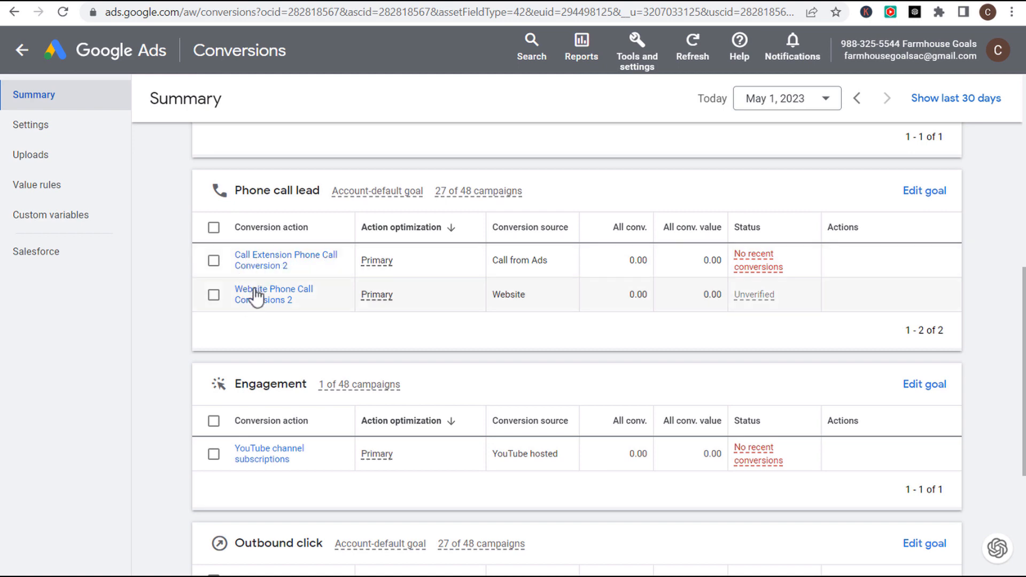
pyautogui.moveTo(759, 303)
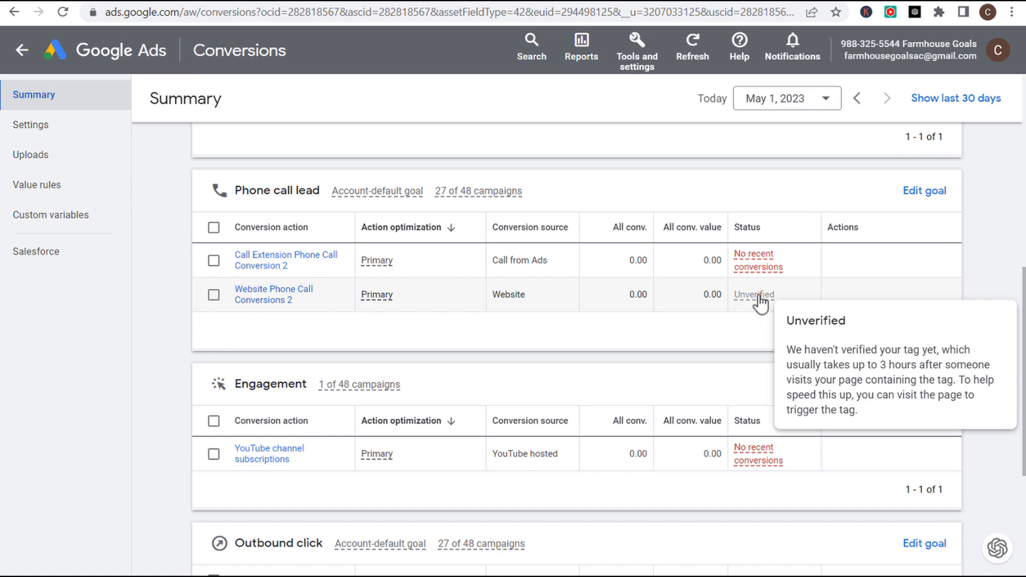
pyautogui.scroll(9, 596, 312)
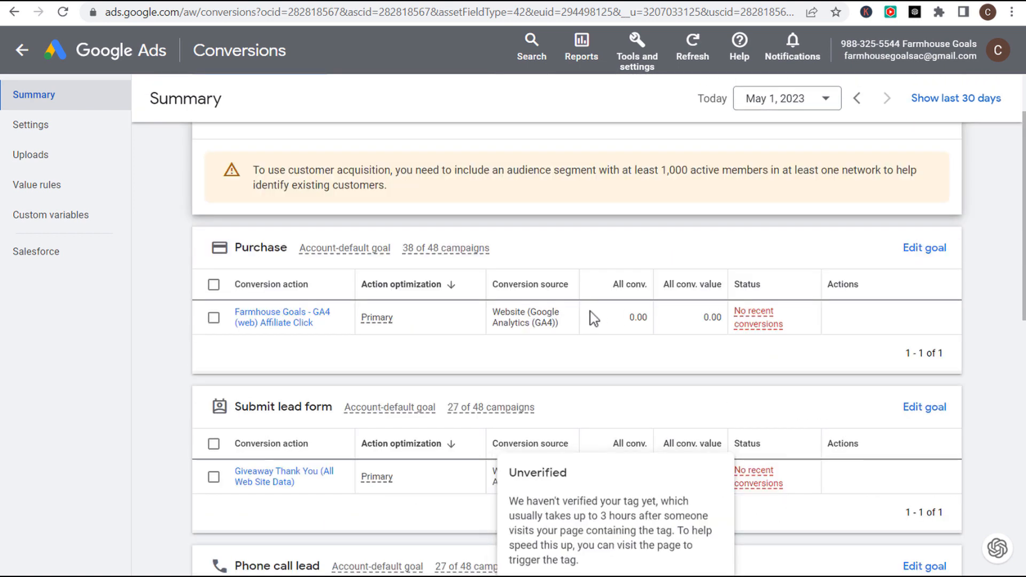
# - Start a Phone calls conversion action for clicks on the number on the mobile website
pyautogui.click(254, 158)
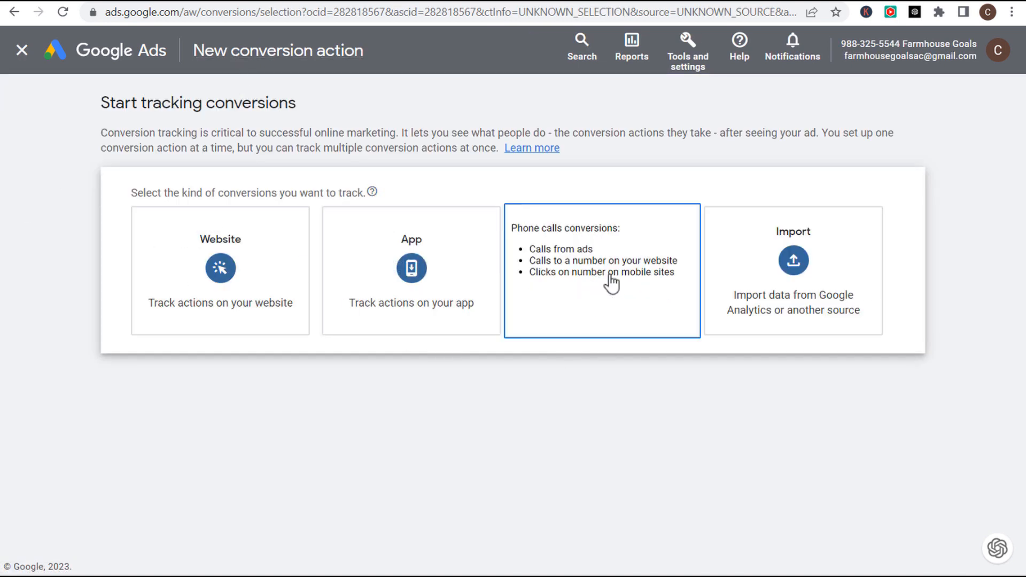
pyautogui.click(626, 271)
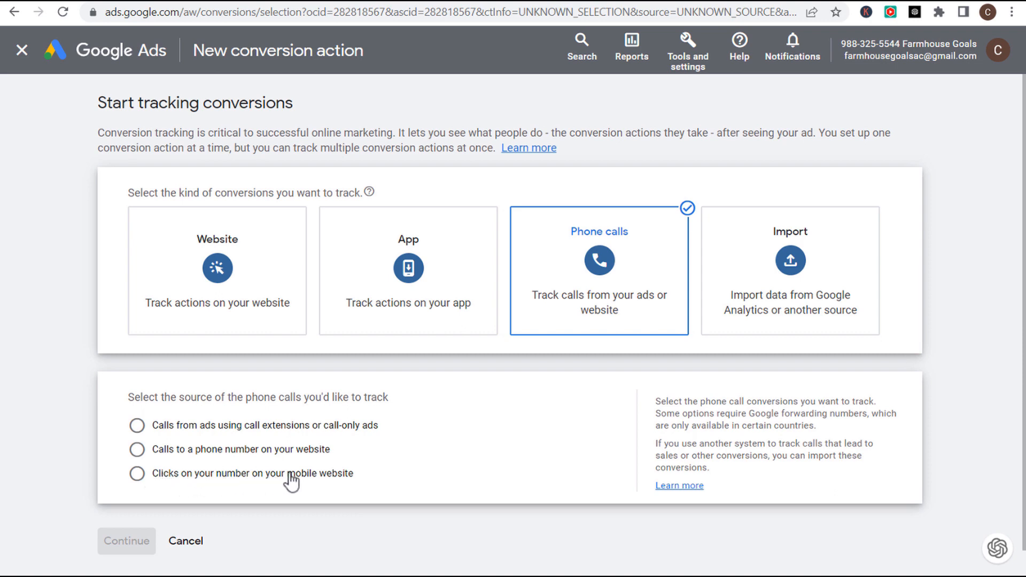
pyautogui.click(179, 474)
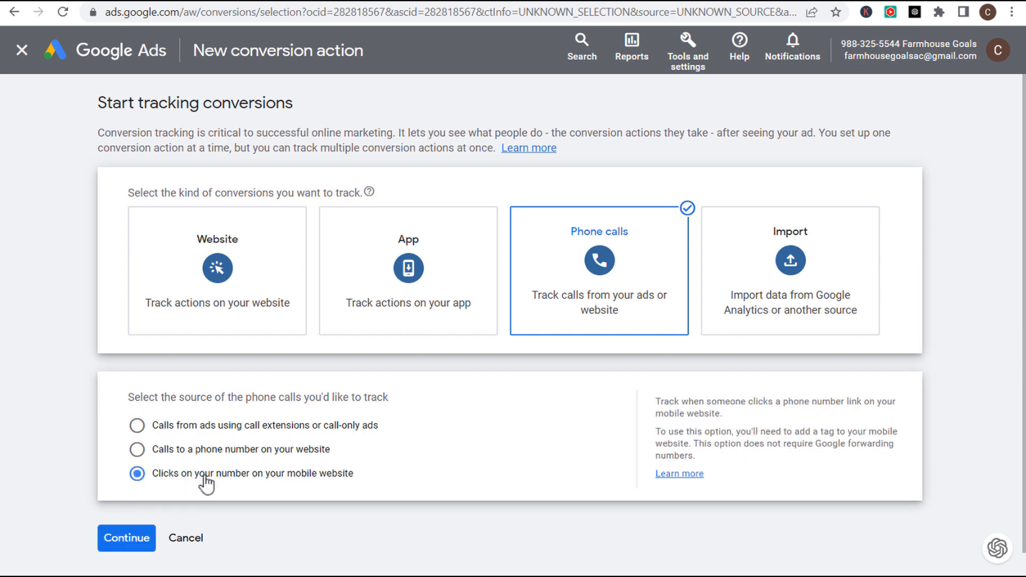
pyautogui.click(133, 539)
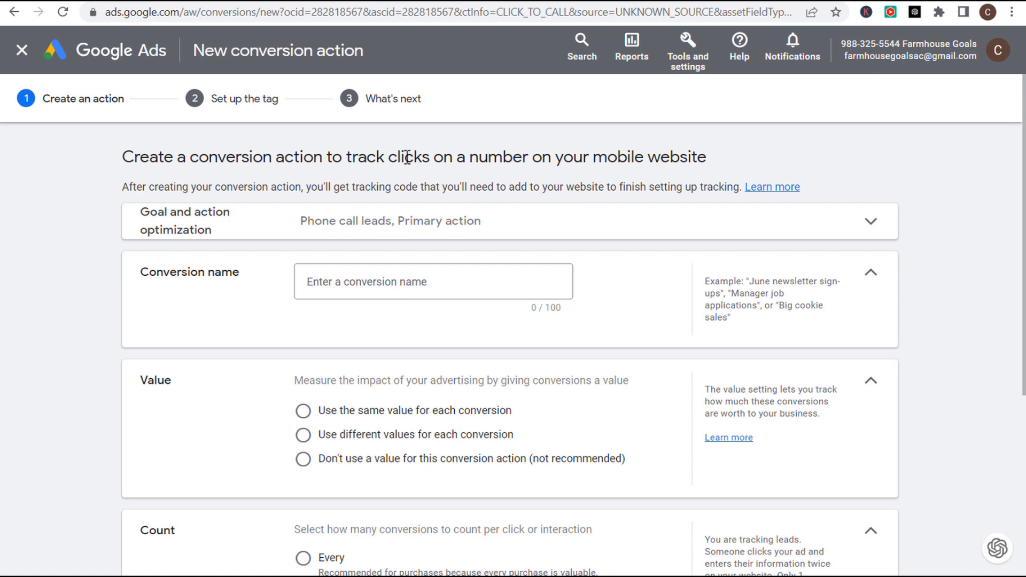
pyautogui.click(515, 4)
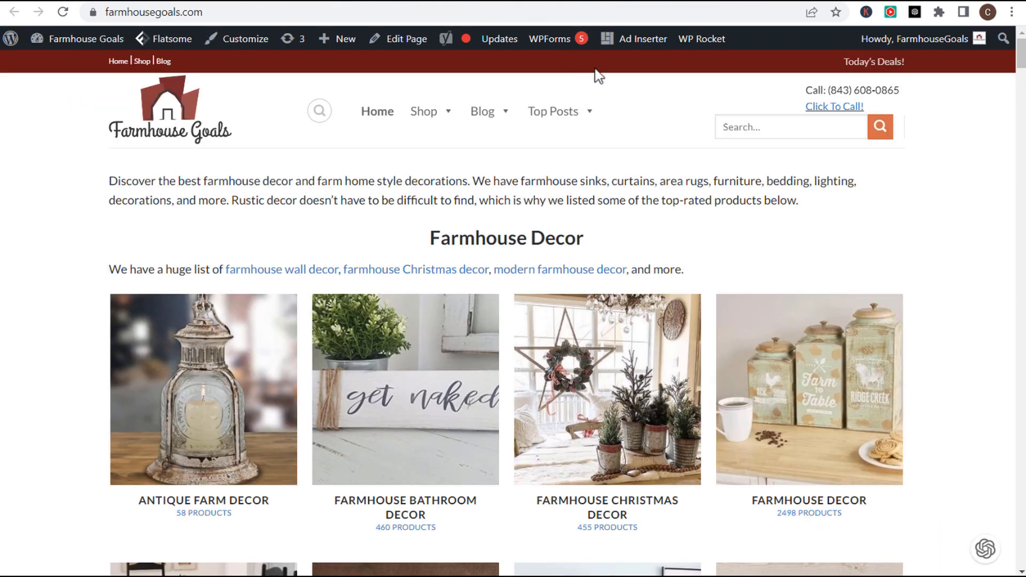
# - Check the header's call phone number on farmhousegoals.com and open the HTML 2 header element code
pyautogui.moveTo(805, 90); pyautogui.dragTo(859, 90)
pyautogui.click(918, 98)
pyautogui.click(876, 90)
pyautogui.moveTo(896, 91); pyautogui.dragTo(830, 91)
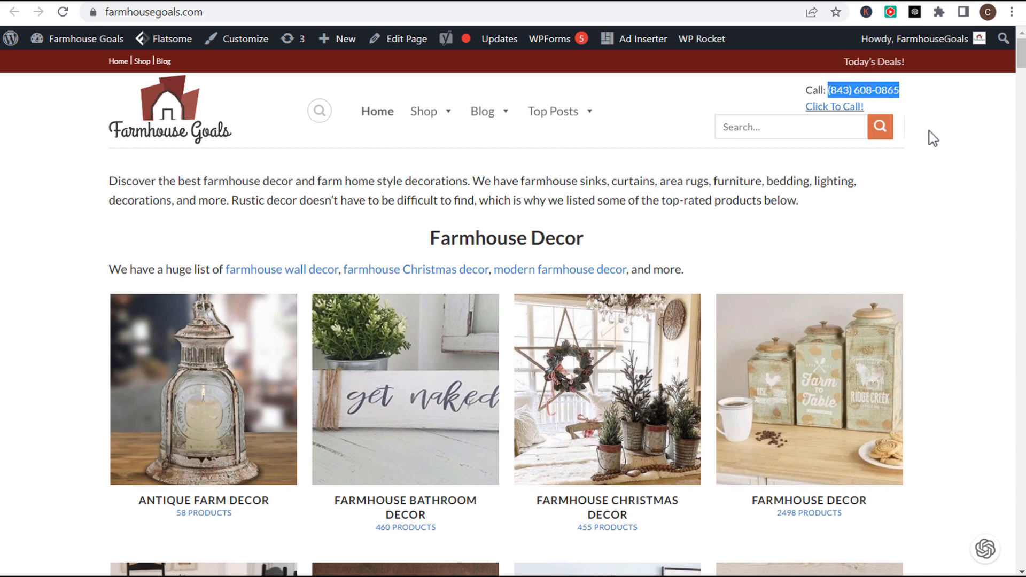
pyautogui.click(912, 108)
pyautogui.moveTo(808, 94); pyautogui.dragTo(909, 92)
pyautogui.click(926, 108)
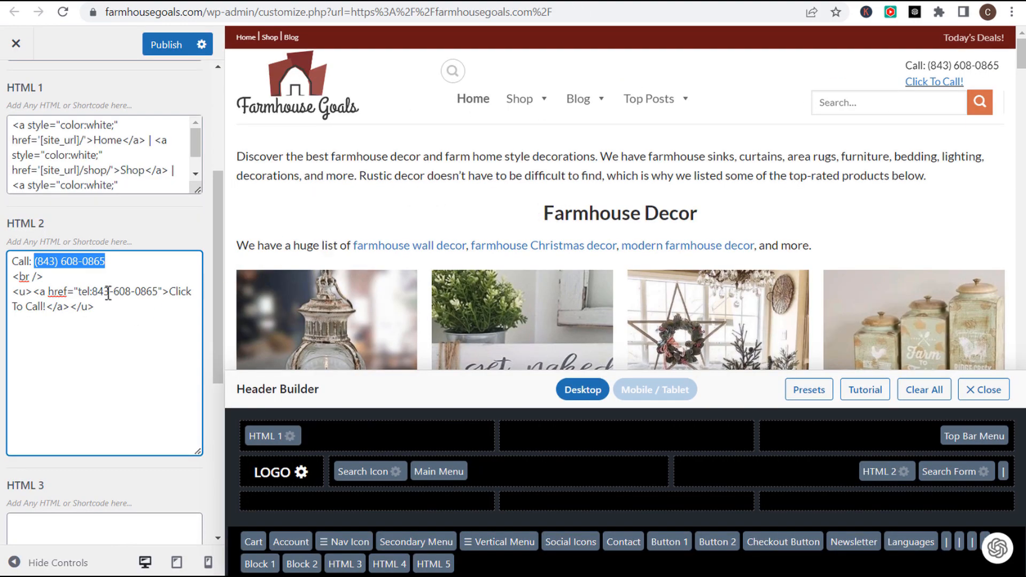
pyautogui.click(108, 292)
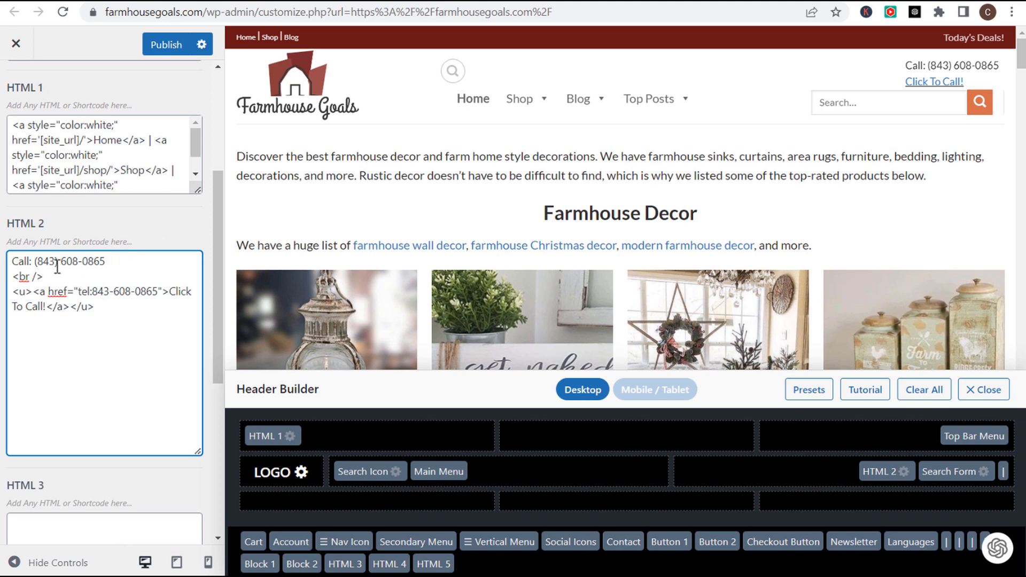
# - Inspect the HTML 2 element's click-to-call phone link code, then go back to Google Ads
pyautogui.moveTo(11, 261); pyautogui.dragTo(110, 252)
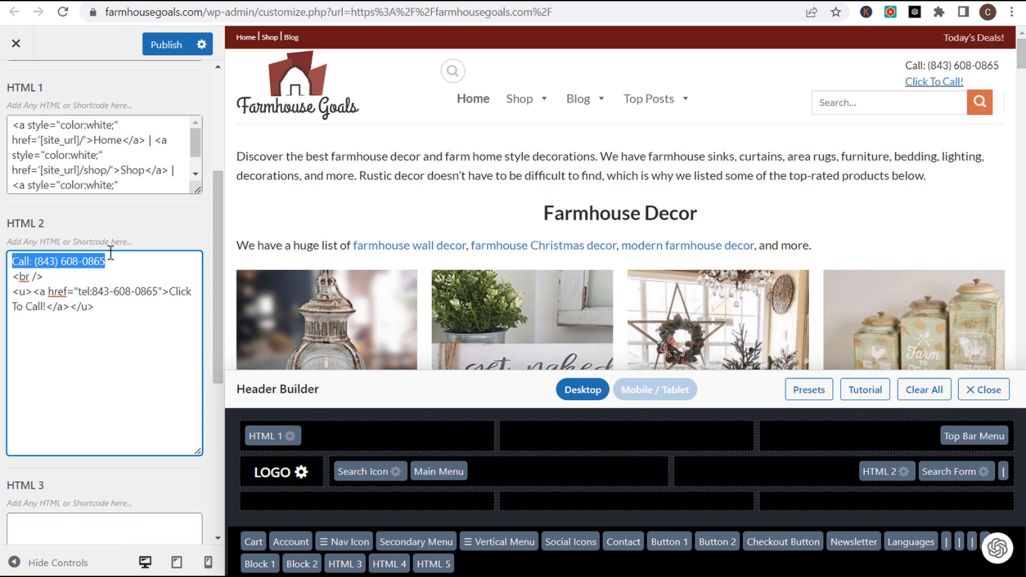
pyautogui.click(136, 268)
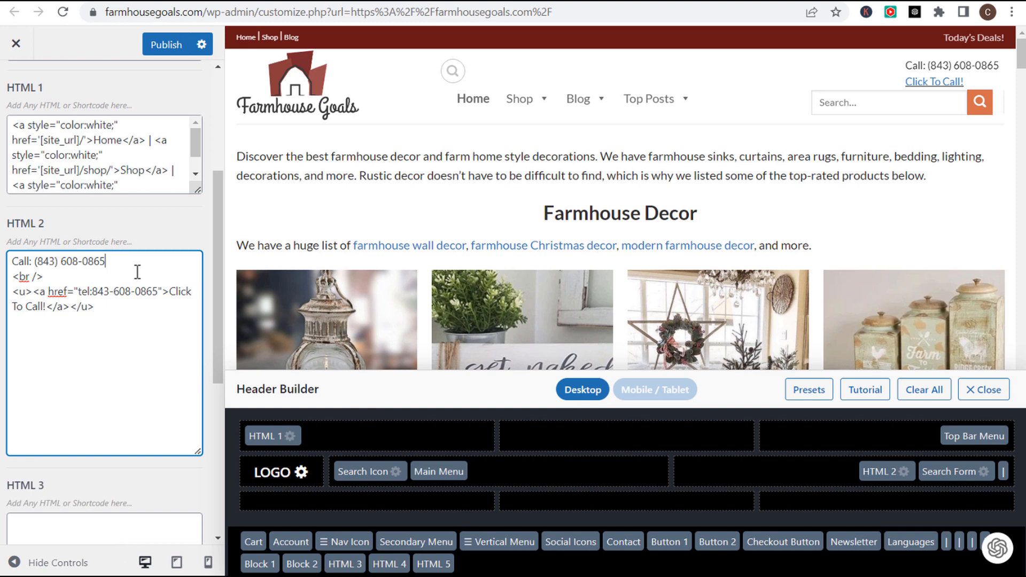
pyautogui.moveTo(99, 306); pyautogui.dragTo(13, 291)
pyautogui.click(32, 299)
pyautogui.click(246, 3)
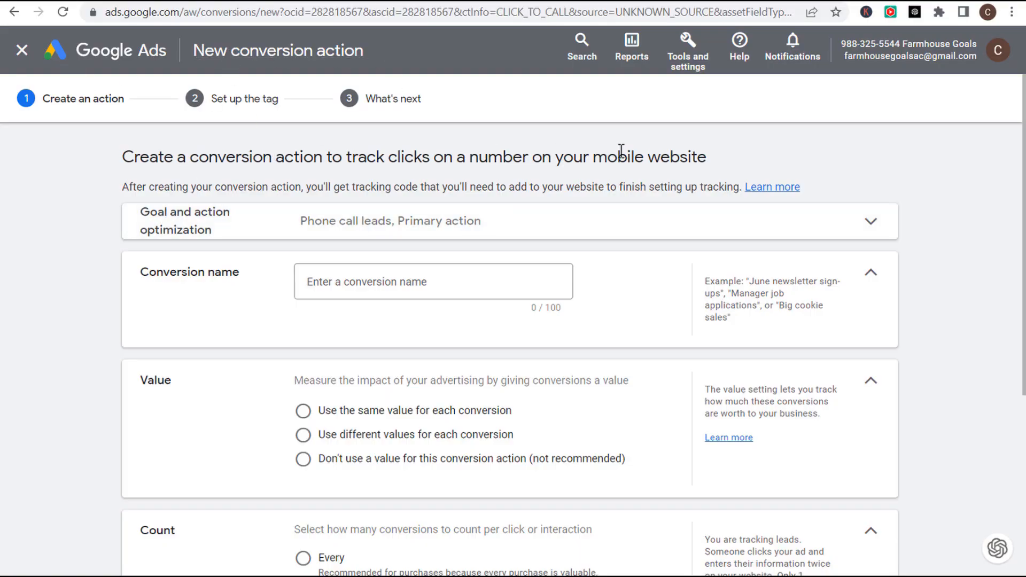
# - Name the new conversion action 'Phone Call Clicks From Website 2'
pyautogui.moveTo(346, 157); pyautogui.dragTo(672, 155)
pyautogui.click(674, 155)
pyautogui.click(436, 285)
pyautogui.write('Phone Call Clicks From Website')
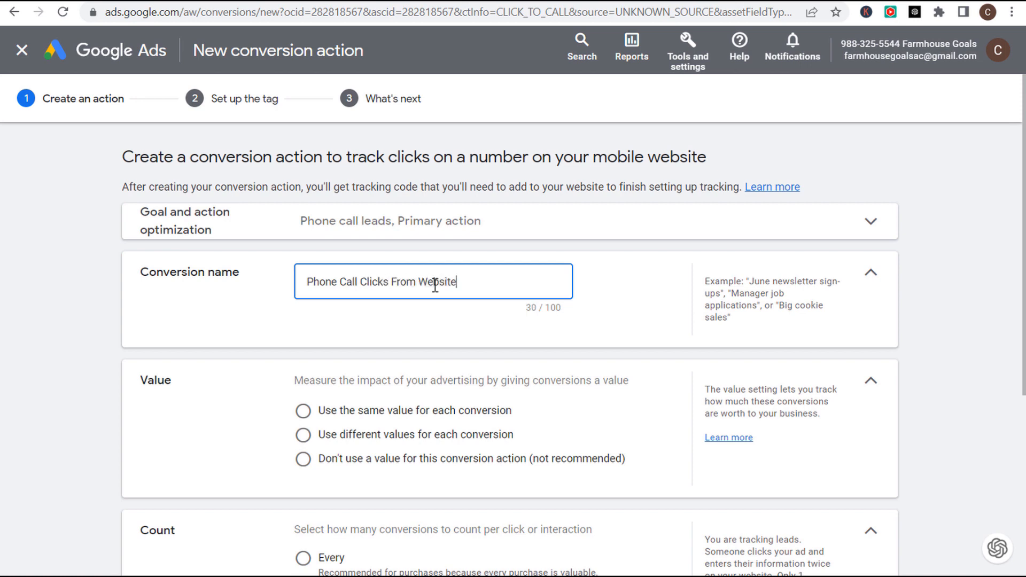
pyautogui.scroll(-3, 703, 329)
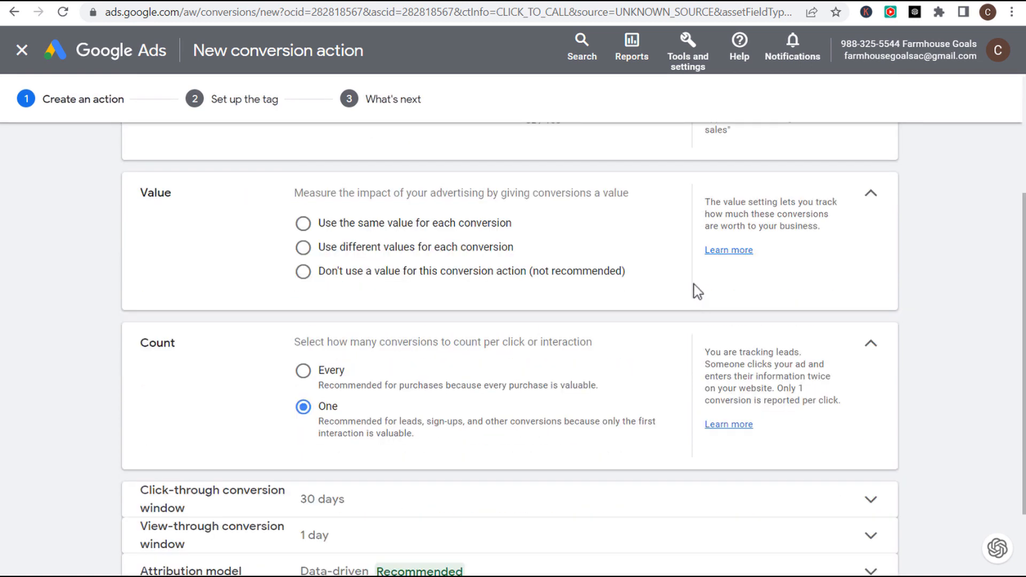
pyautogui.scroll(2, 692, 297)
pyautogui.click(741, 222)
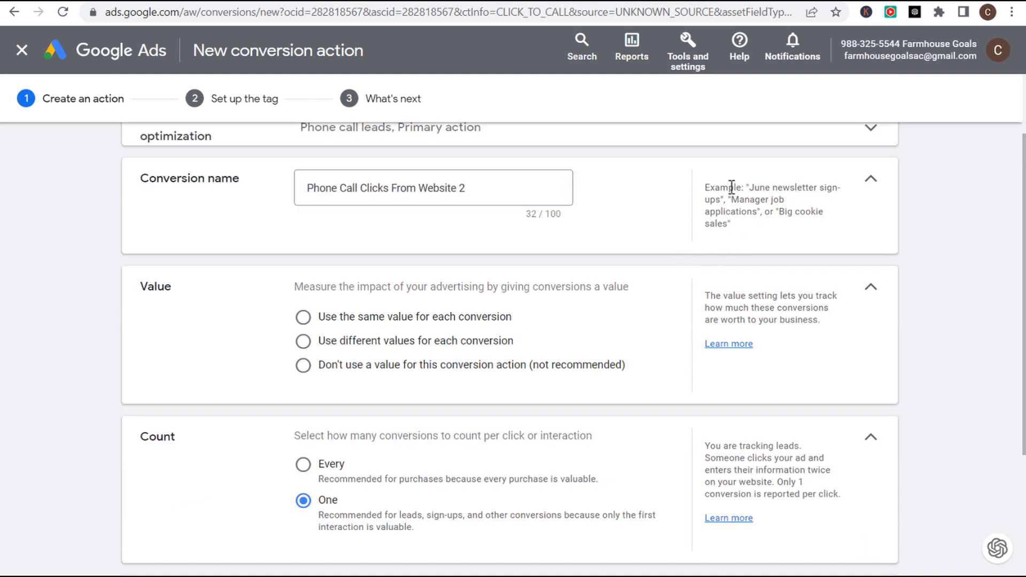
# - Give each conversion the same US$1 value, set a 30-day view-through window, and create it
pyautogui.click(303, 318)
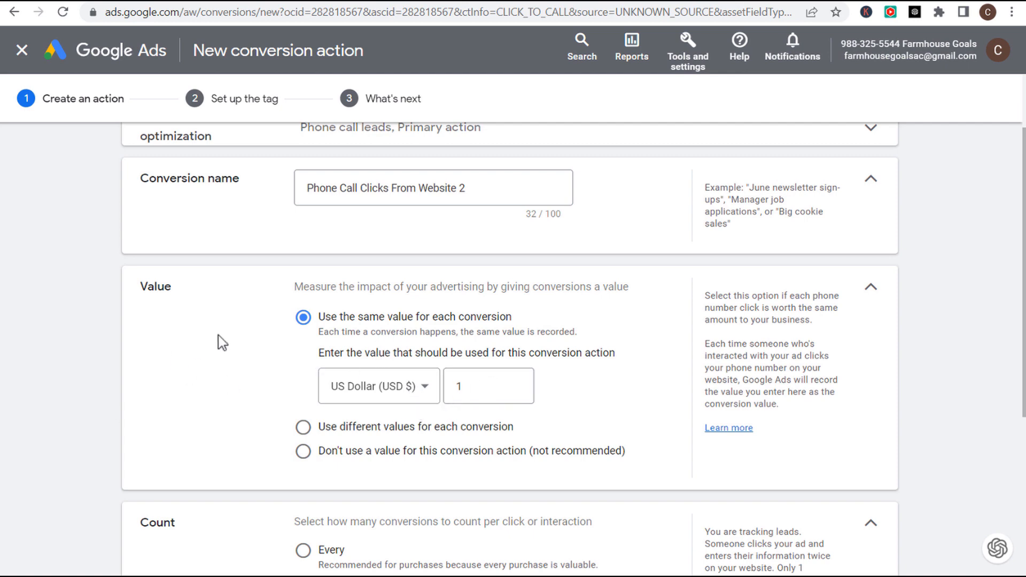
pyautogui.scroll(-2, 219, 342)
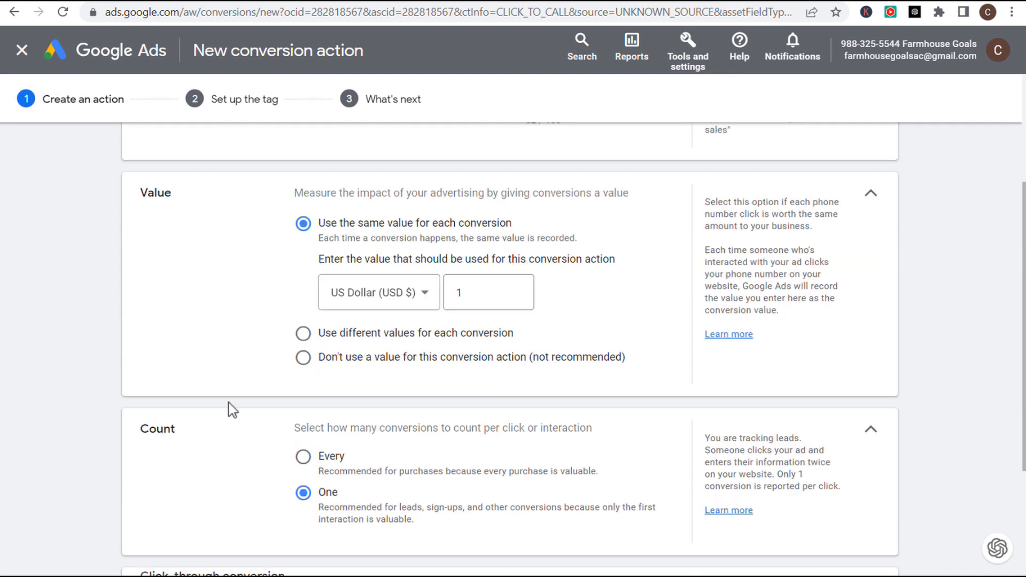
pyautogui.scroll(-4, 229, 410)
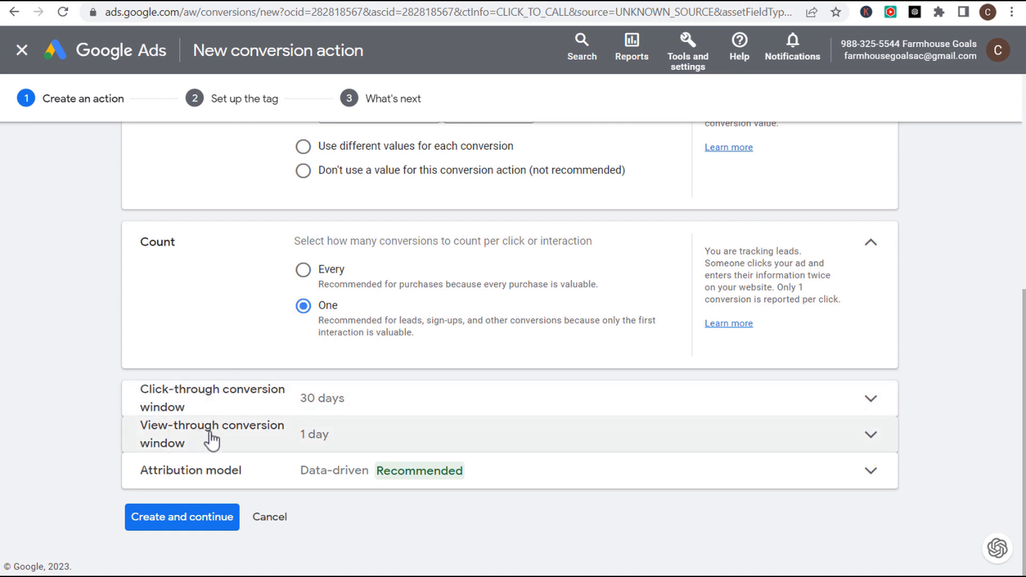
pyautogui.click(511, 447)
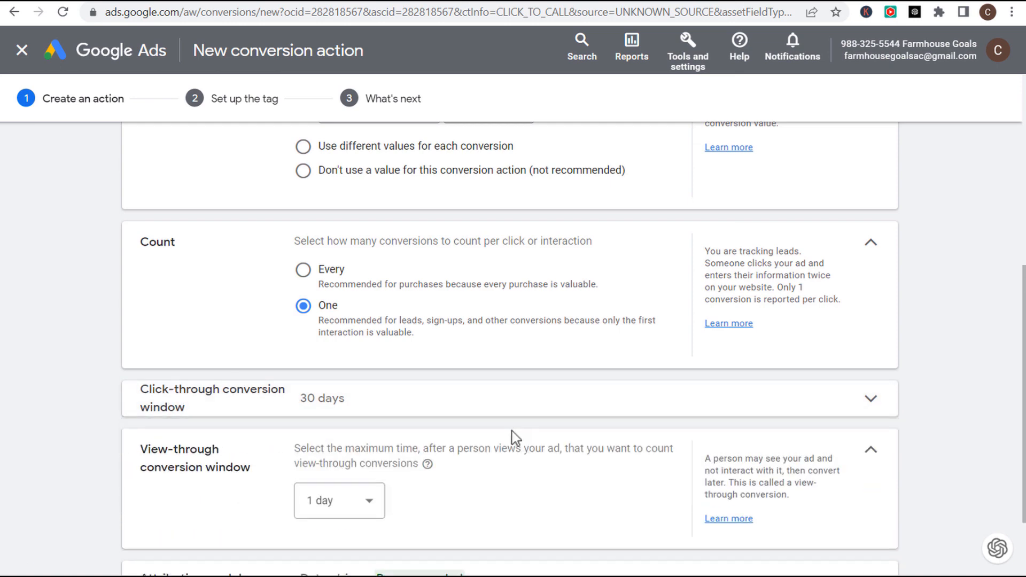
pyautogui.click(370, 398)
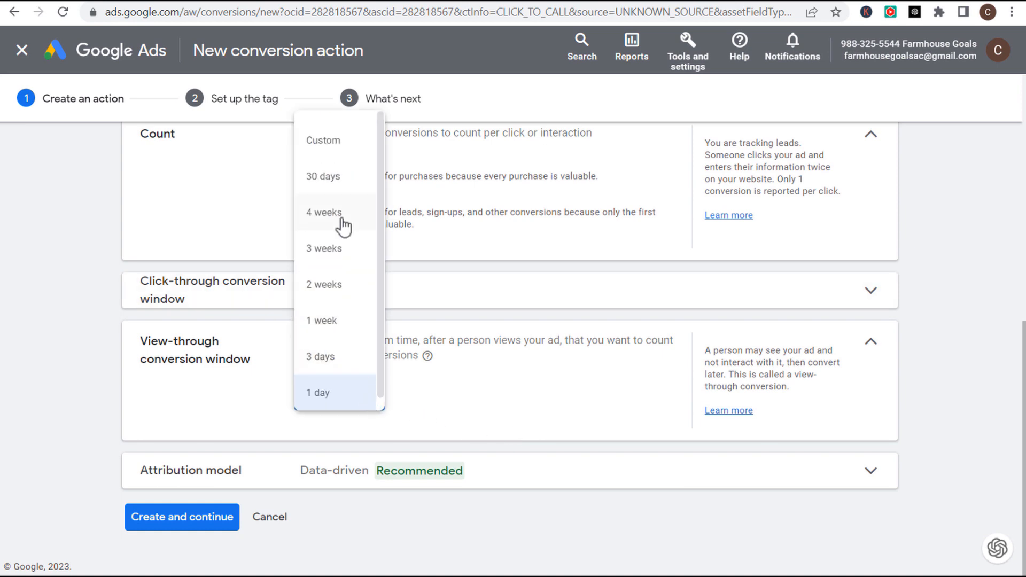
pyautogui.click(327, 178)
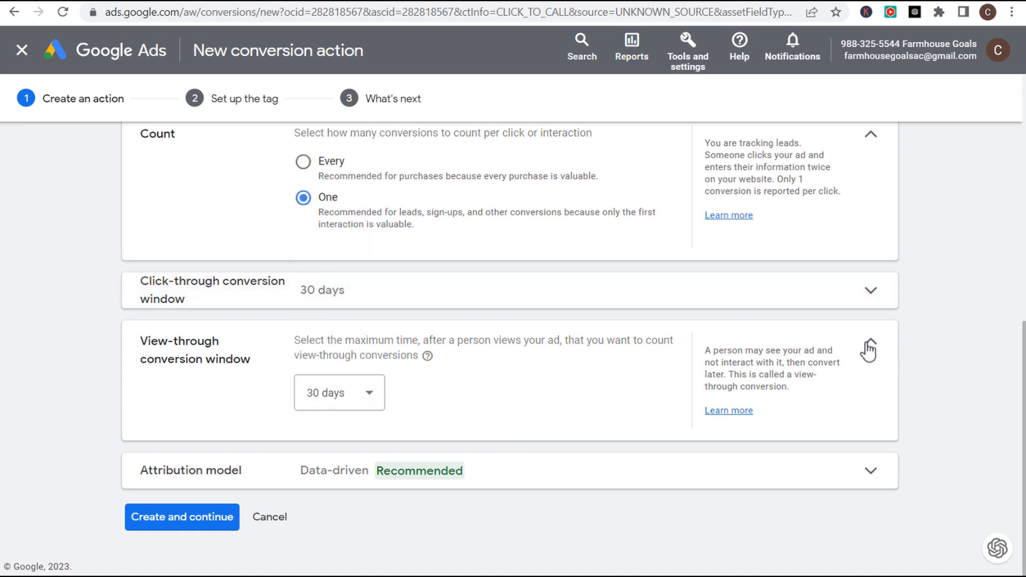
pyautogui.click(868, 346)
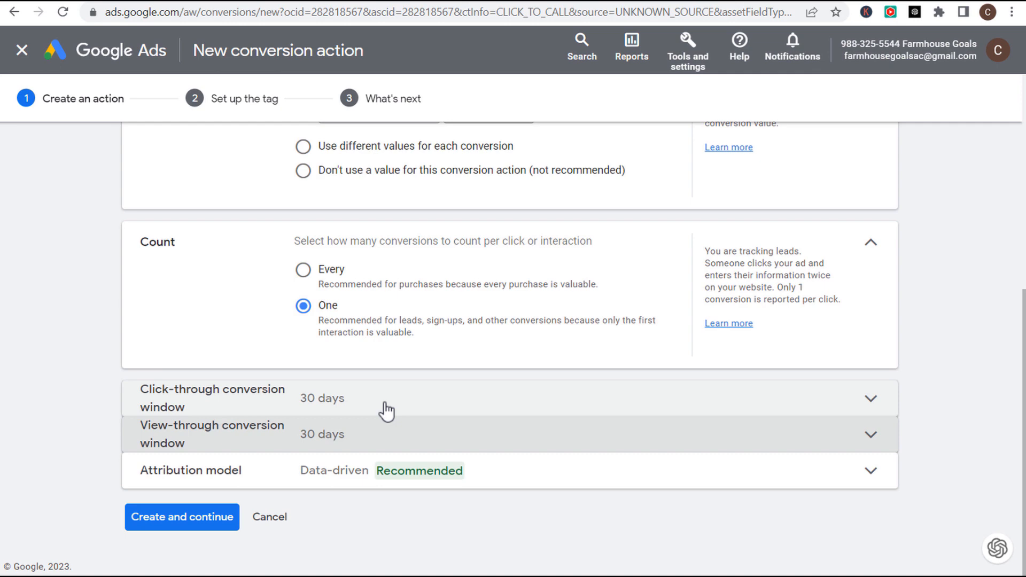
pyautogui.click(206, 521)
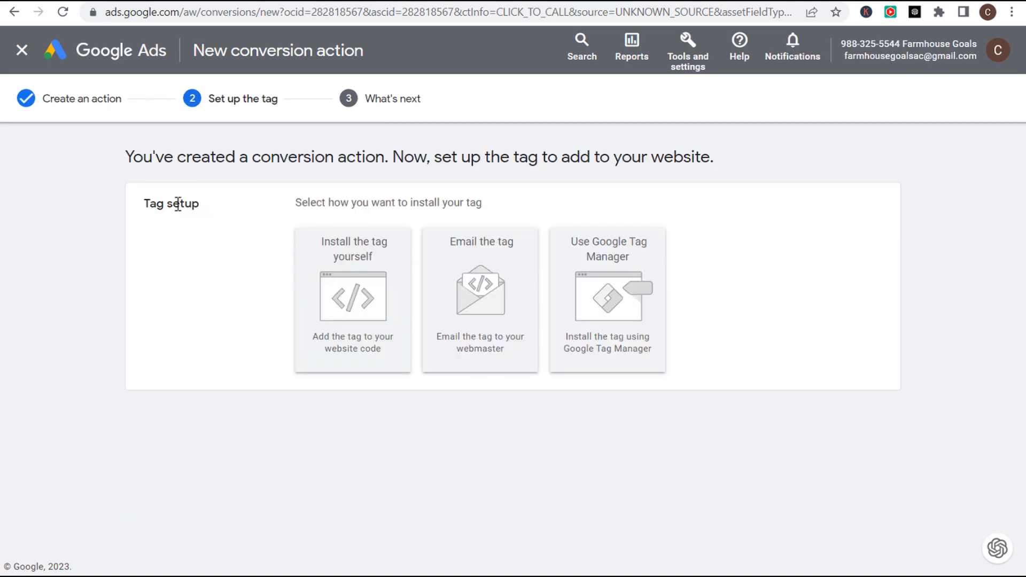
# - Choose the Google Tag Manager install option to reveal the conversion ID and label
pyautogui.moveTo(133, 156); pyautogui.dragTo(480, 158)
pyautogui.click(539, 156)
pyautogui.click(615, 276)
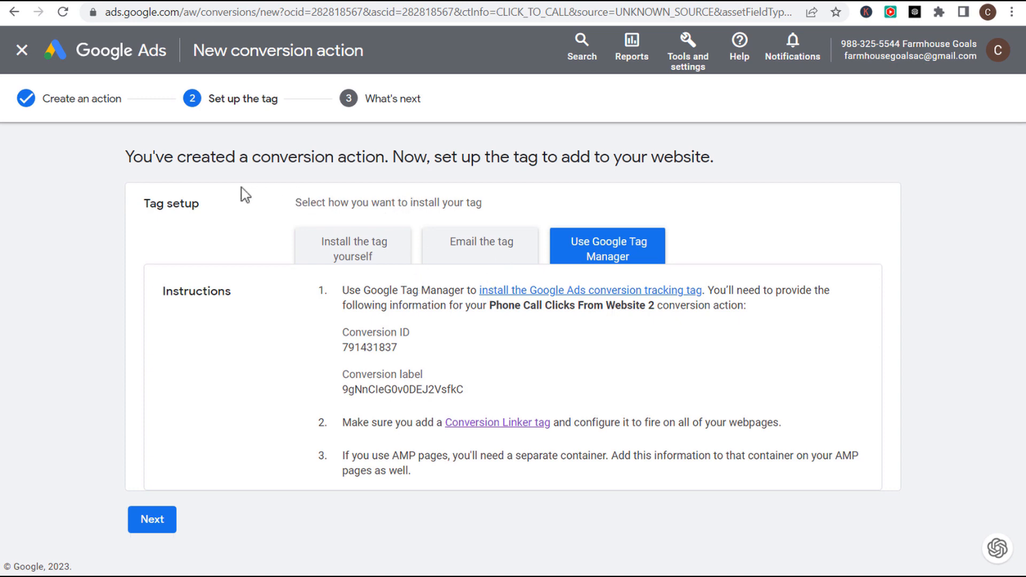
# - Show the GTM container's installation code snippets from Admin > Install Google Tag Manager
pyautogui.click(180, 1)
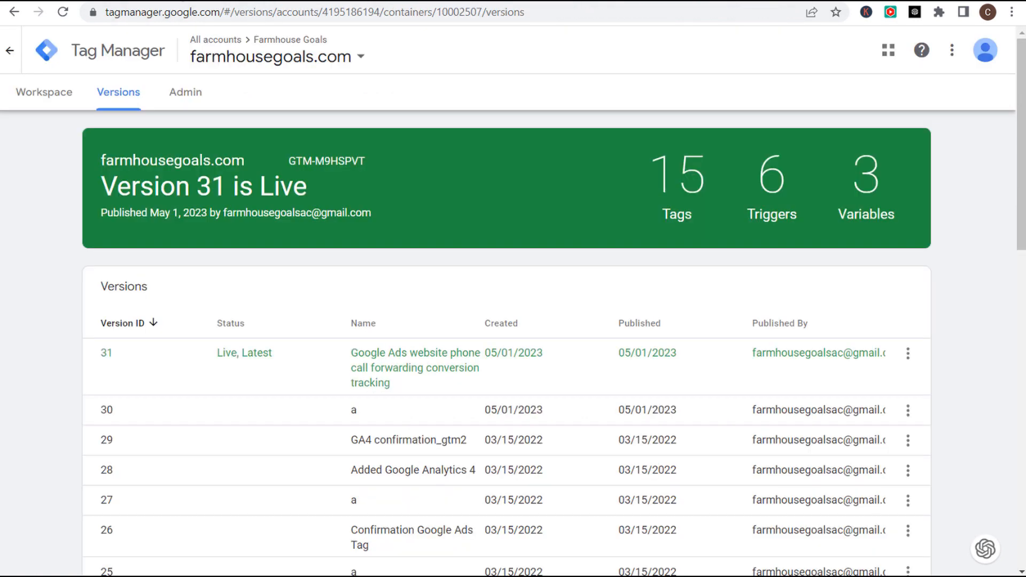
pyautogui.click(185, 96)
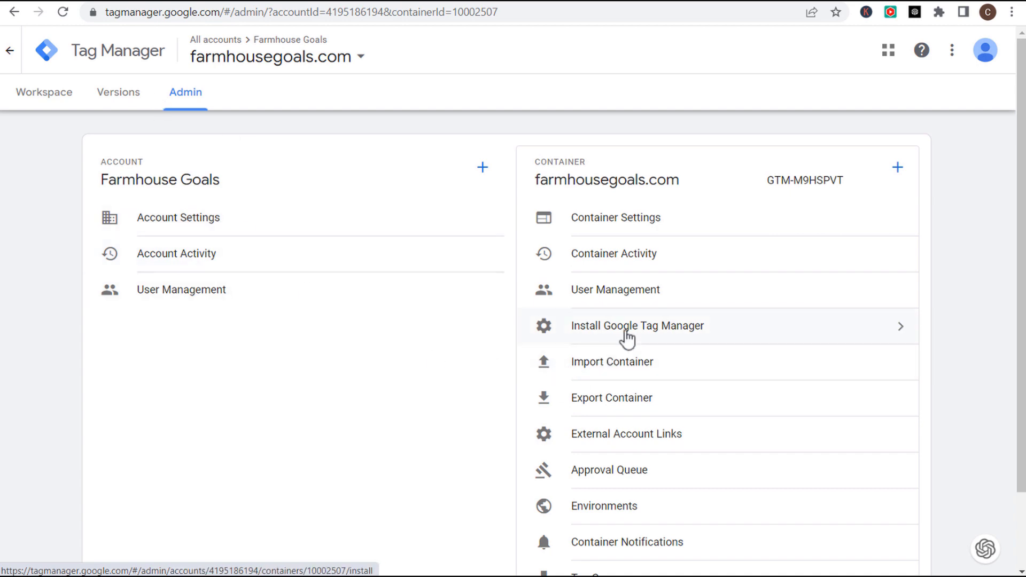
pyautogui.click(626, 336)
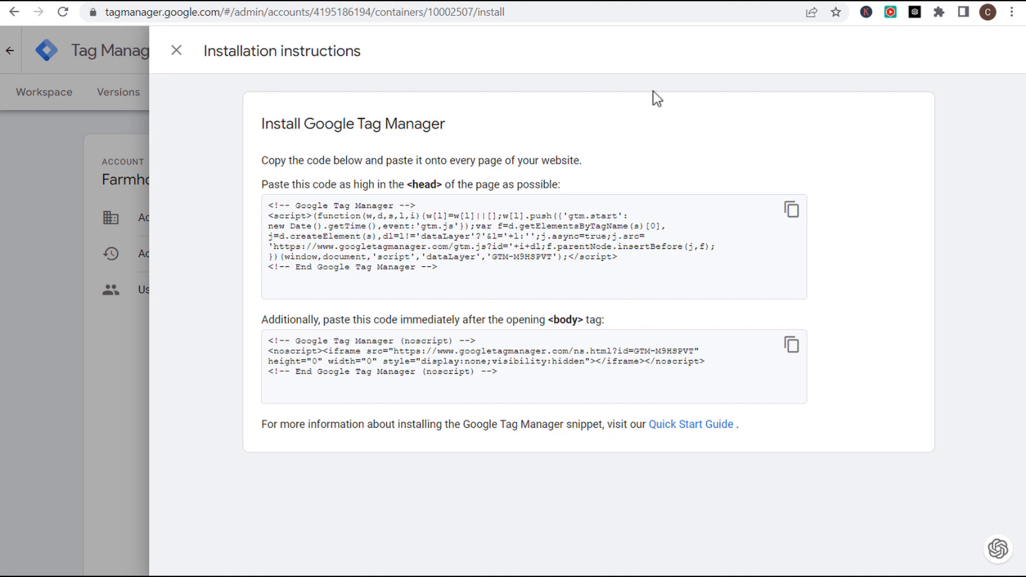
# - Review WordPress's Head and Footer injection settings holding the GTM-M9HSPVT snippet
pyautogui.click(656, 3)
pyautogui.moveTo(182, 75); pyautogui.dragTo(457, 73)
pyautogui.click(457, 73)
pyautogui.scroll(-3, 204, 389)
pyautogui.moveTo(362, 367); pyautogui.dragTo(140, 244)
# - Check the GTM-M9HSPVT code in the head and after-body boxes, then save the settings
pyautogui.scroll(-3, 398, 313)
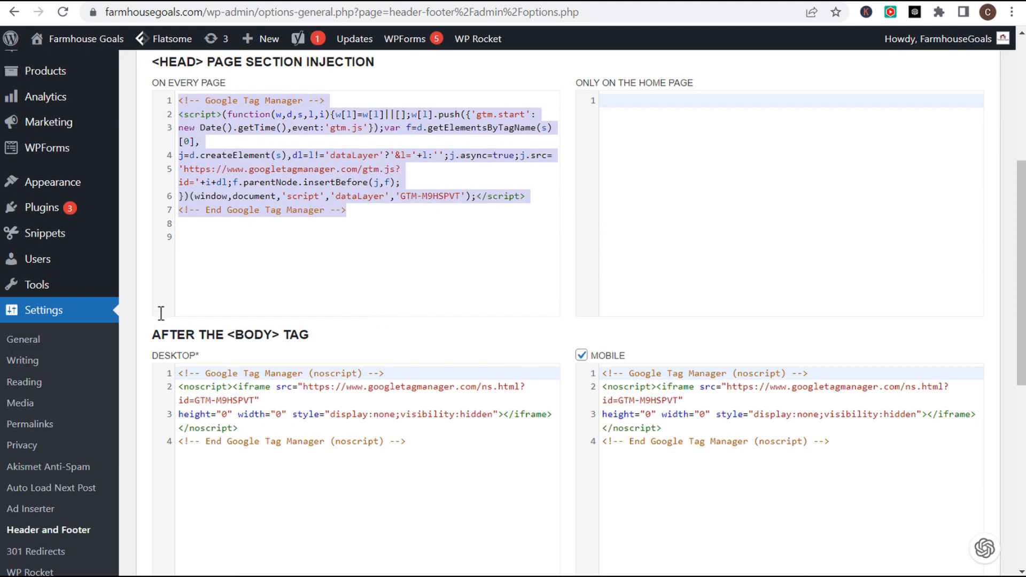
pyautogui.scroll(1, 155, 325)
pyautogui.moveTo(157, 136); pyautogui.dragTo(251, 136)
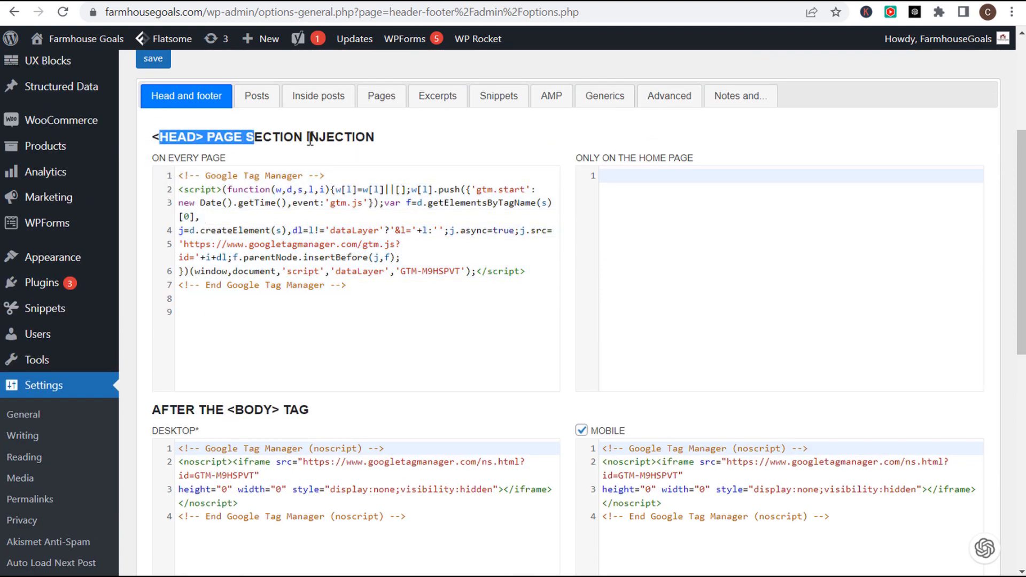
pyautogui.click(316, 160)
pyautogui.scroll(-3, 316, 321)
pyautogui.moveTo(171, 257); pyautogui.dragTo(264, 256)
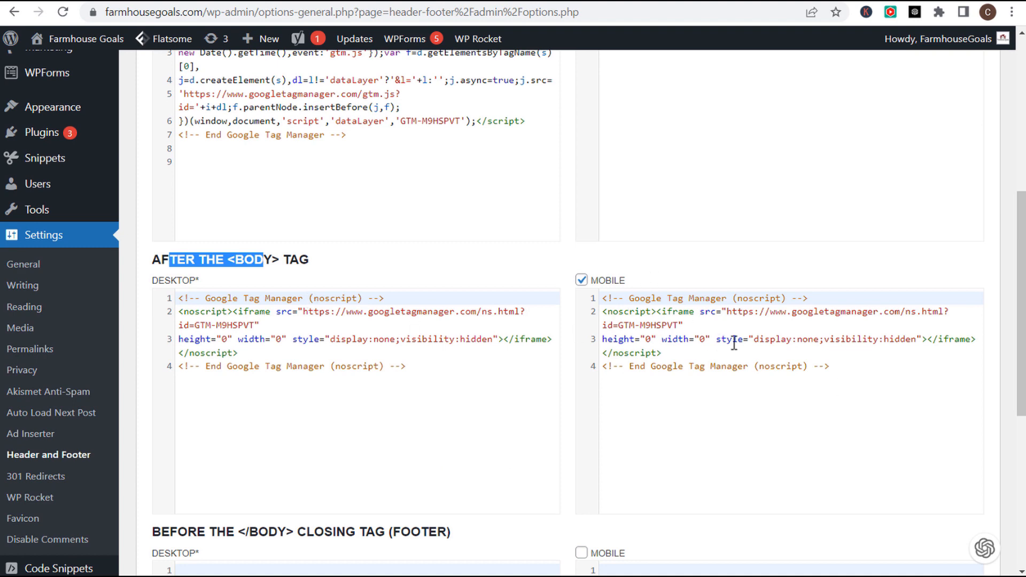
pyautogui.click(566, 260)
pyautogui.scroll(-7, 565, 255)
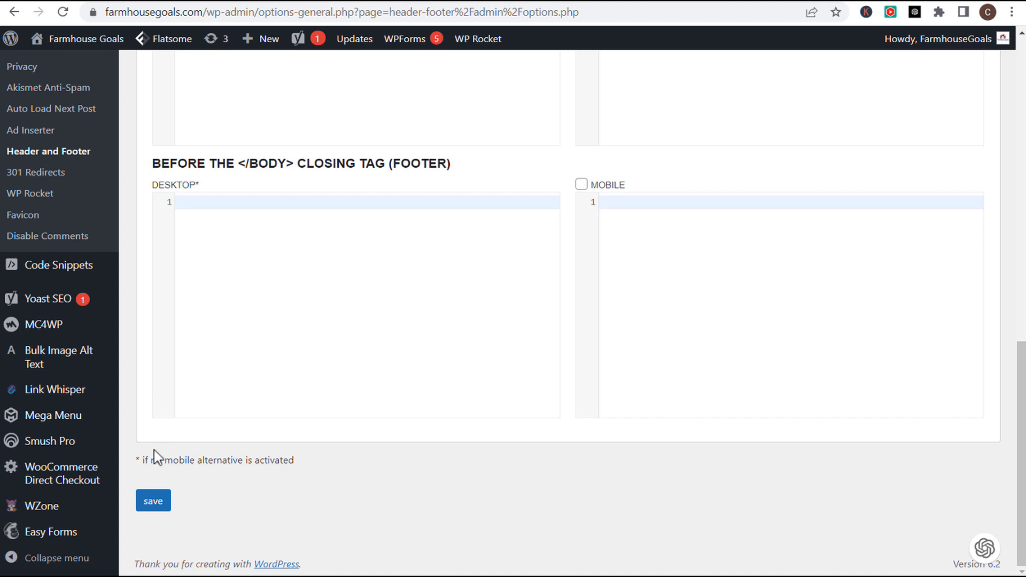
pyautogui.moveTo(155, 458); pyautogui.dragTo(155, 499)
pyautogui.click(154, 501)
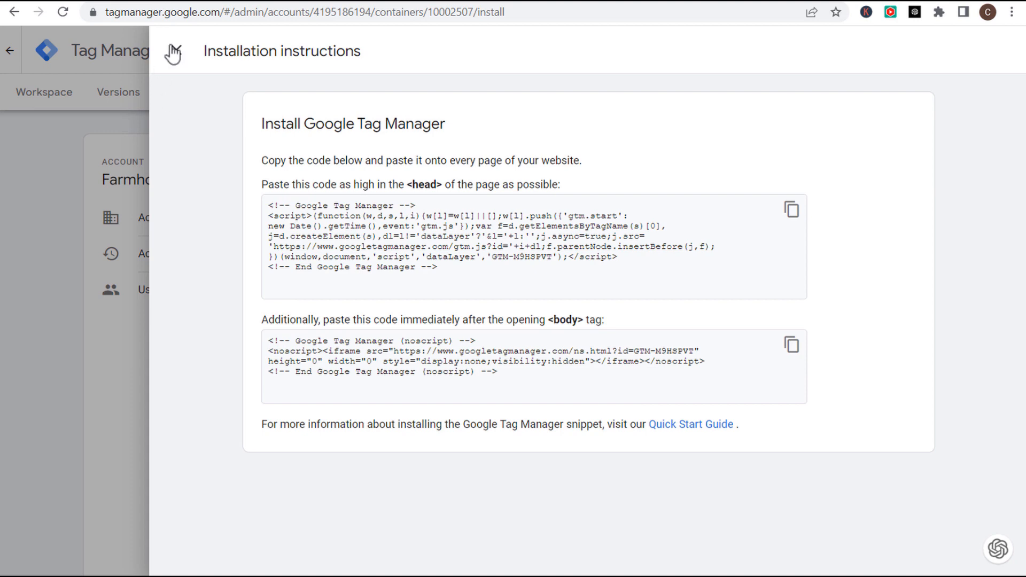
# - Close the install instructions and create a new Google Ads Conversion Tracking tag in the workspace
pyautogui.click(171, 48)
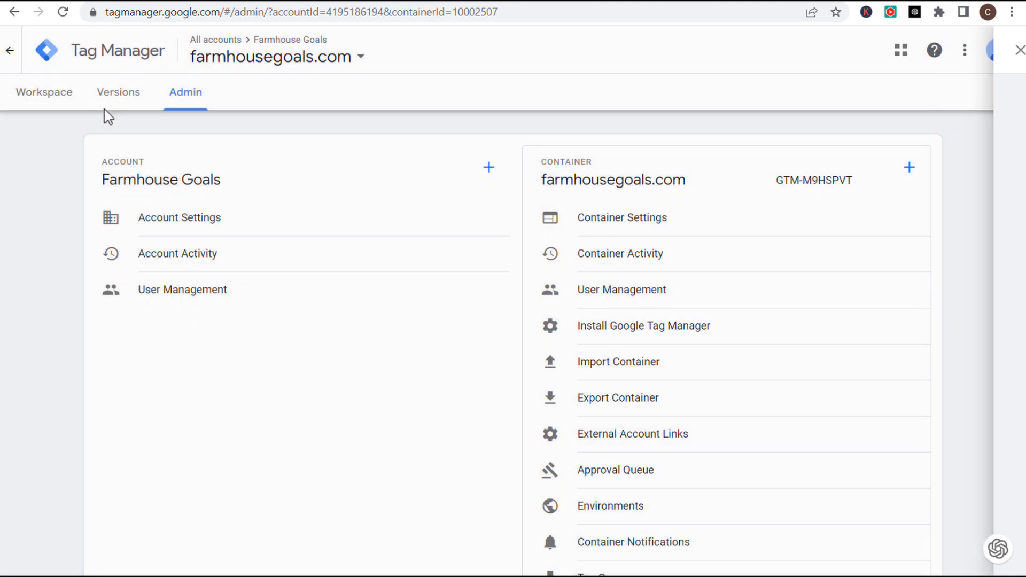
pyautogui.click(43, 94)
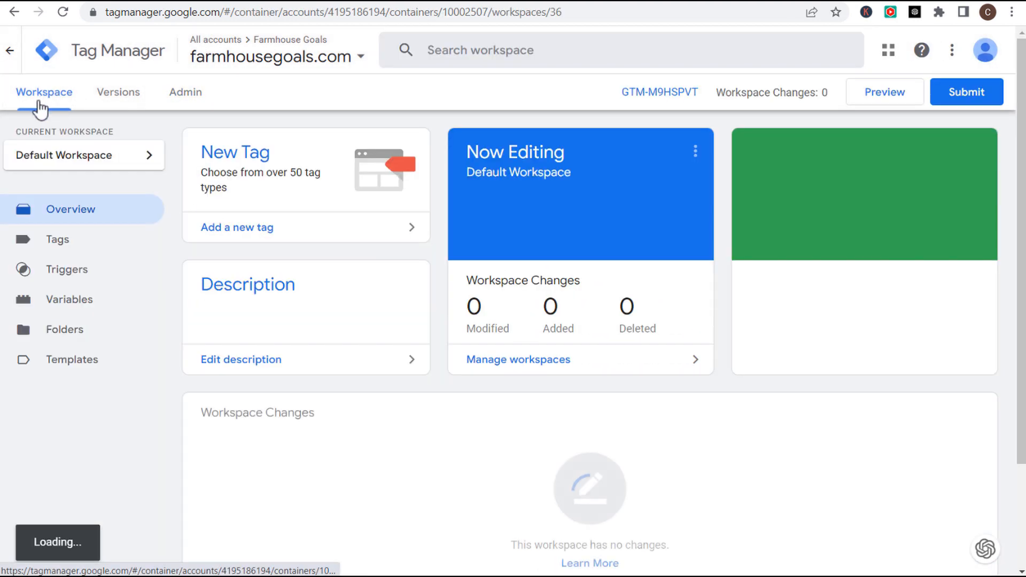
pyautogui.click(268, 232)
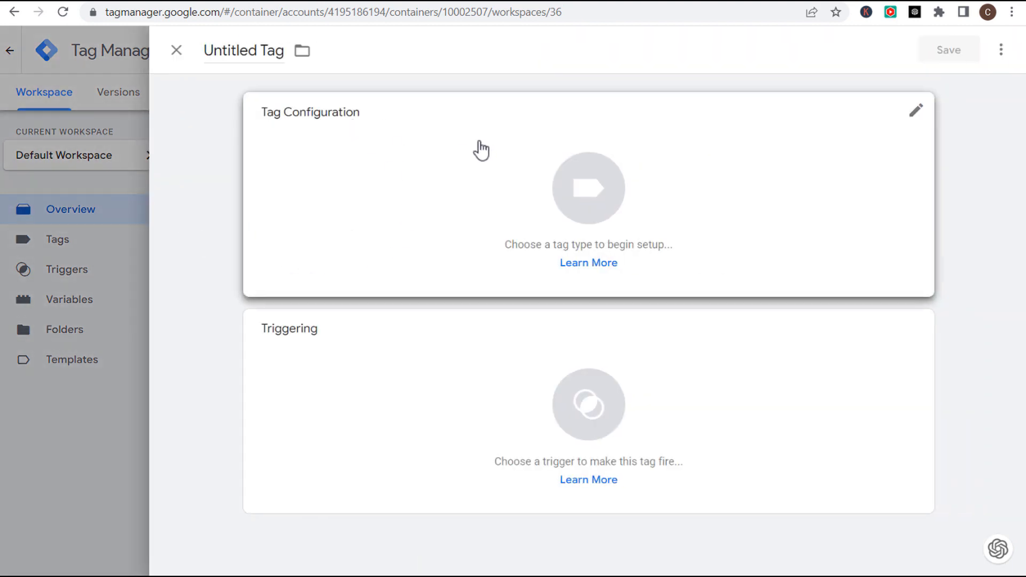
pyautogui.click(466, 172)
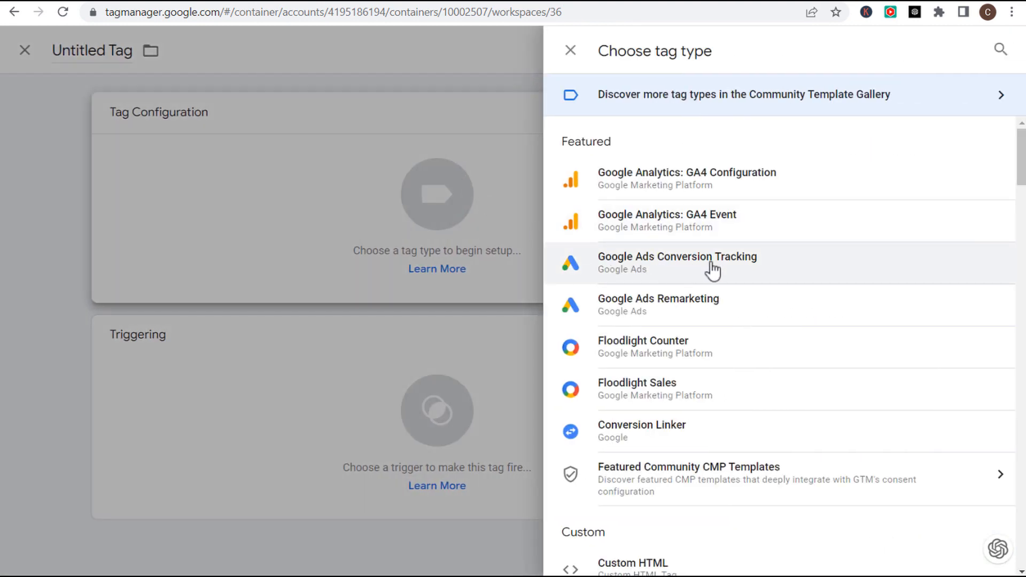
pyautogui.click(767, 270)
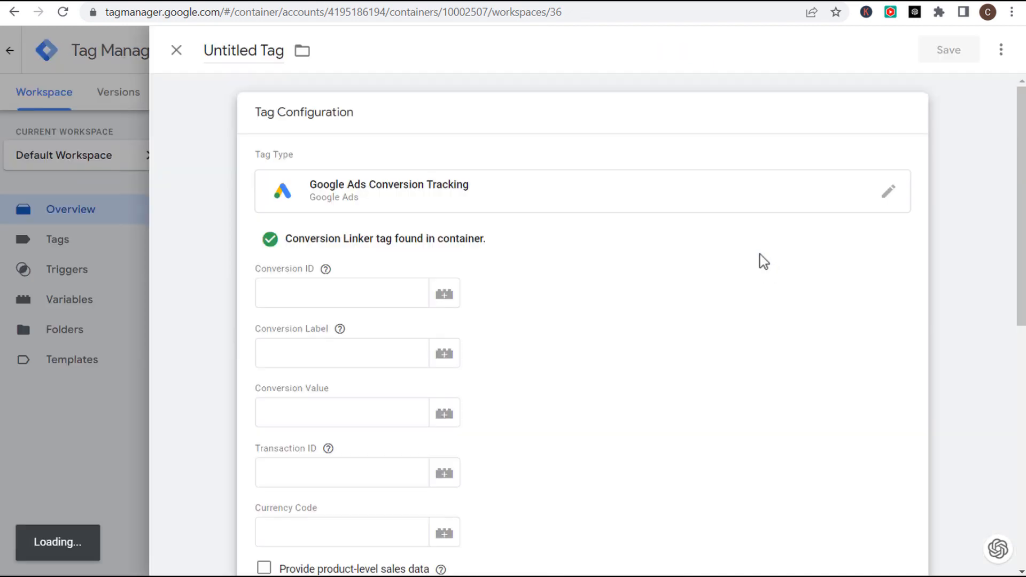
pyautogui.moveTo(287, 239); pyautogui.dragTo(358, 241)
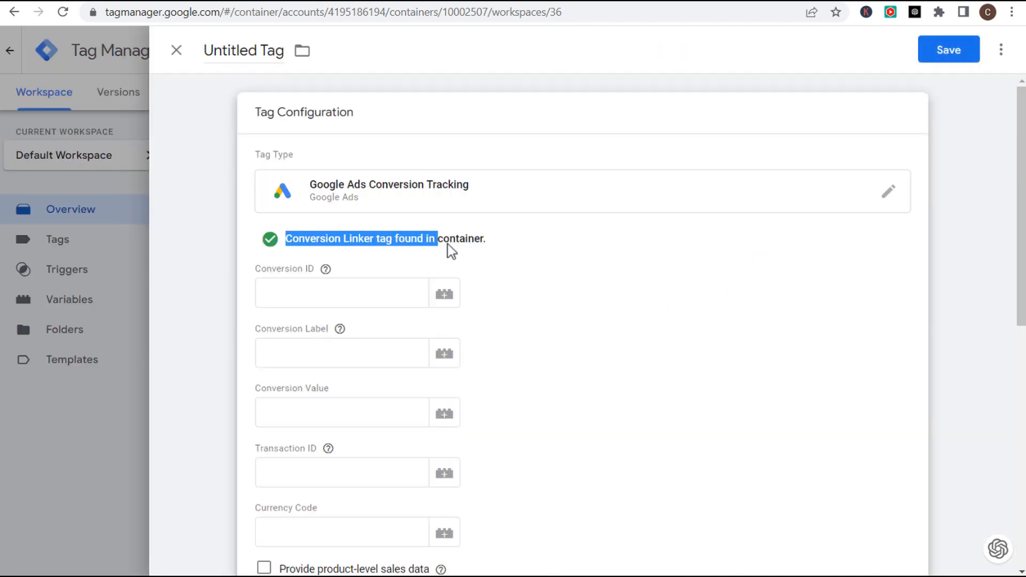
pyautogui.click(539, 241)
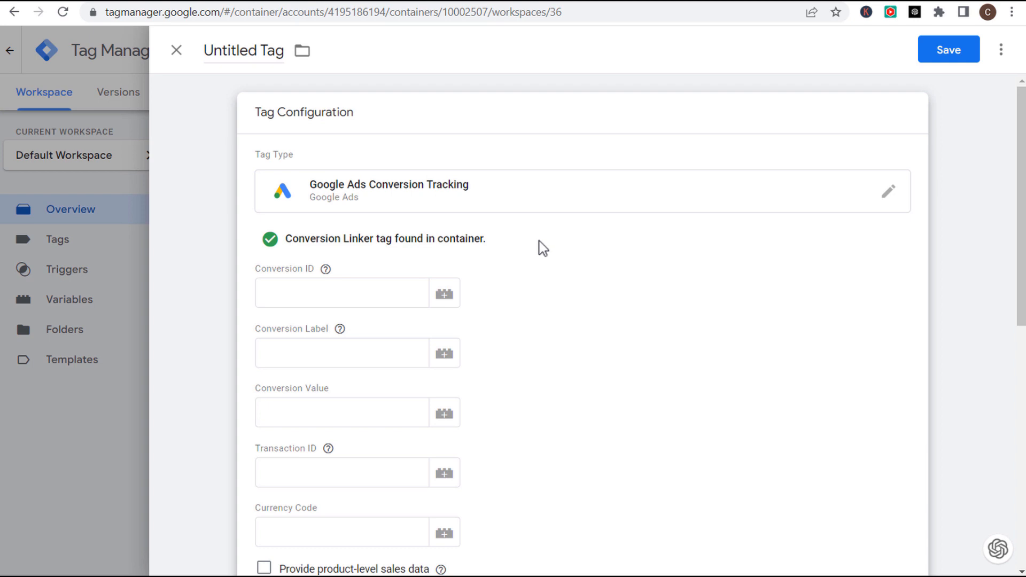
pyautogui.click(243, 1)
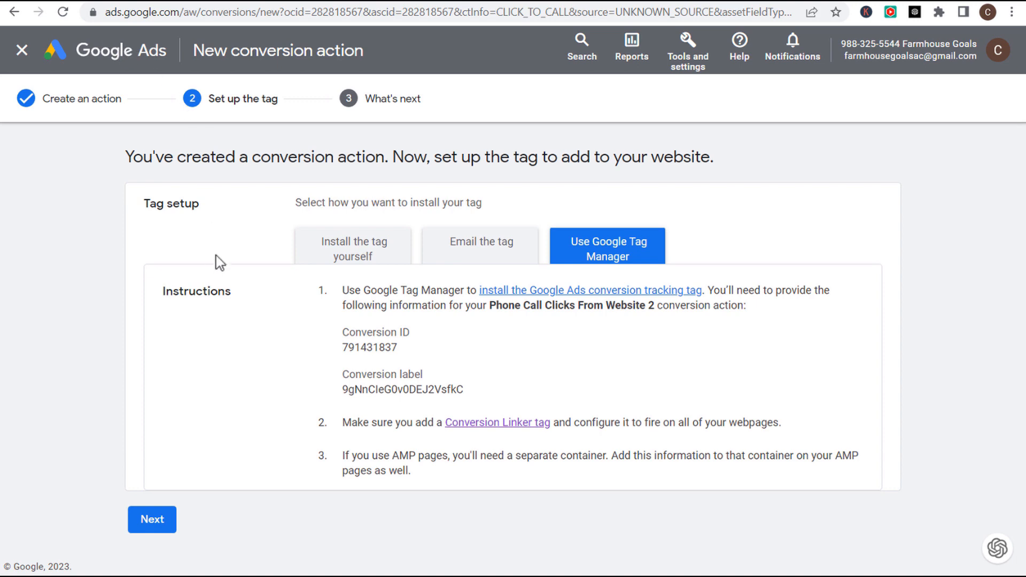
# - Paste the Google Ads conversion ID and conversion label into the tag
pyautogui.moveTo(400, 350); pyautogui.dragTo(344, 353)
pyautogui.hotkey('ctrl', 'c')
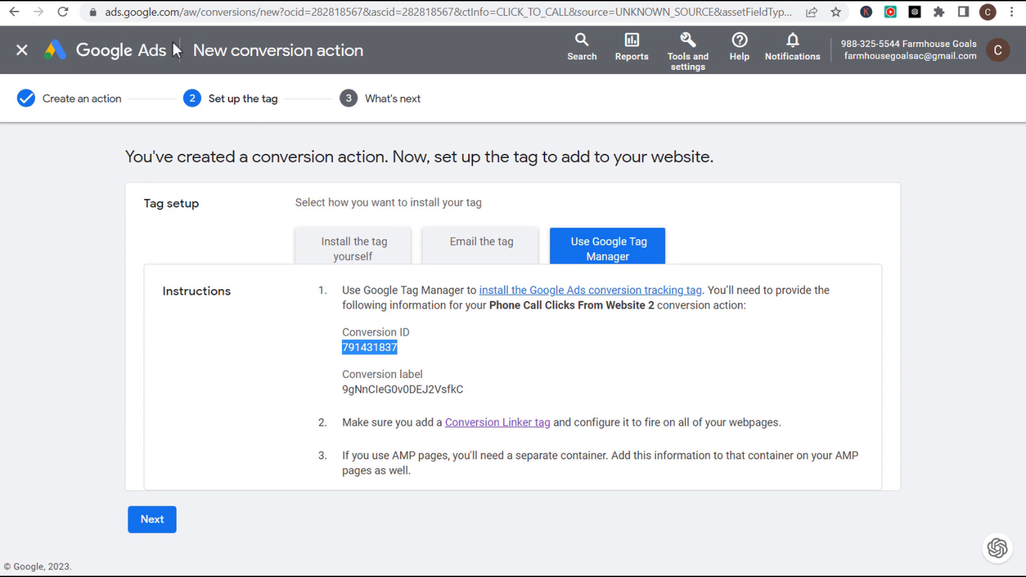
pyautogui.click(180, 1)
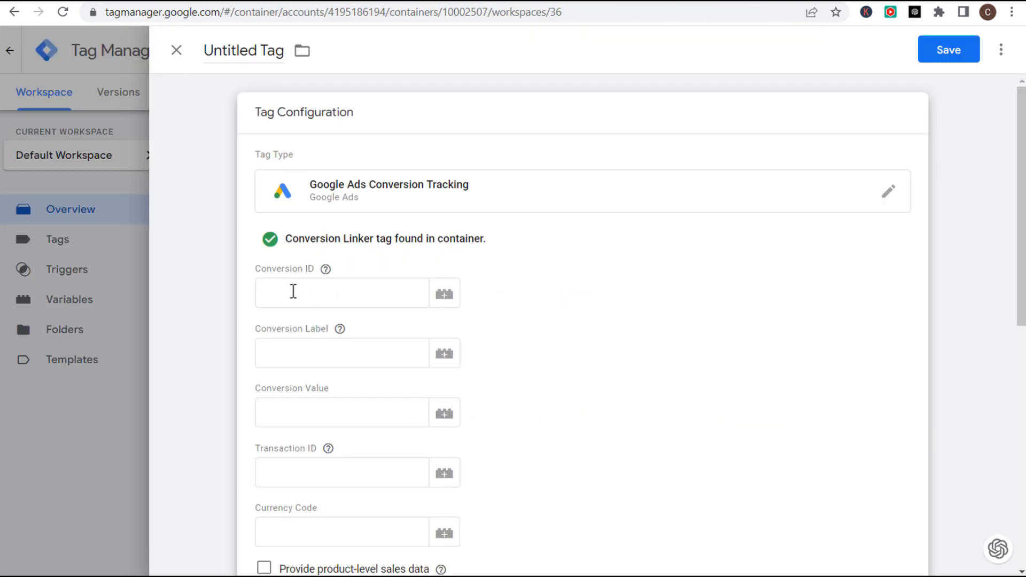
pyautogui.click(291, 293)
pyautogui.hotkey('ctrl', 'v')
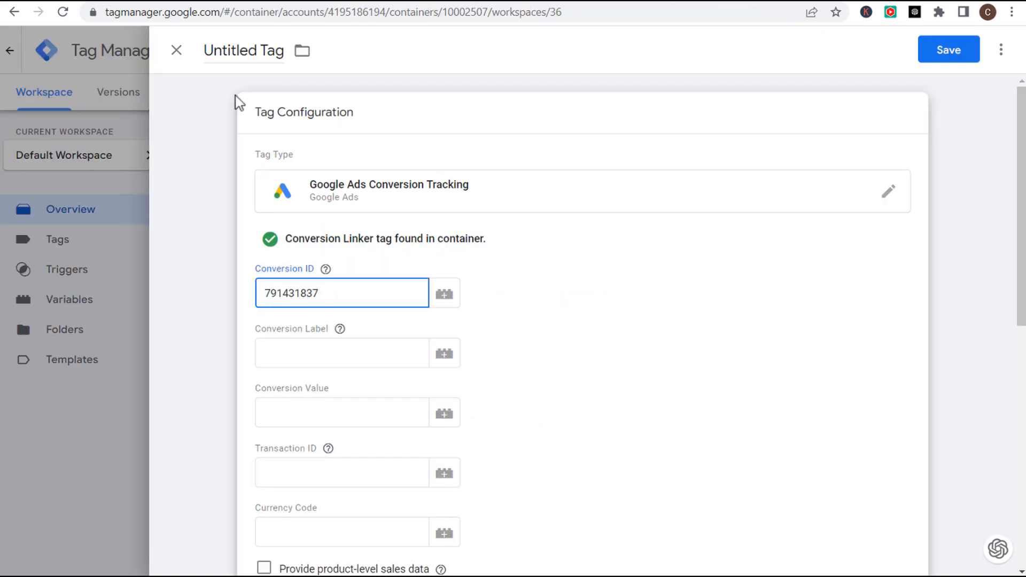
pyautogui.click(238, 3)
pyautogui.moveTo(468, 389); pyautogui.dragTo(351, 385)
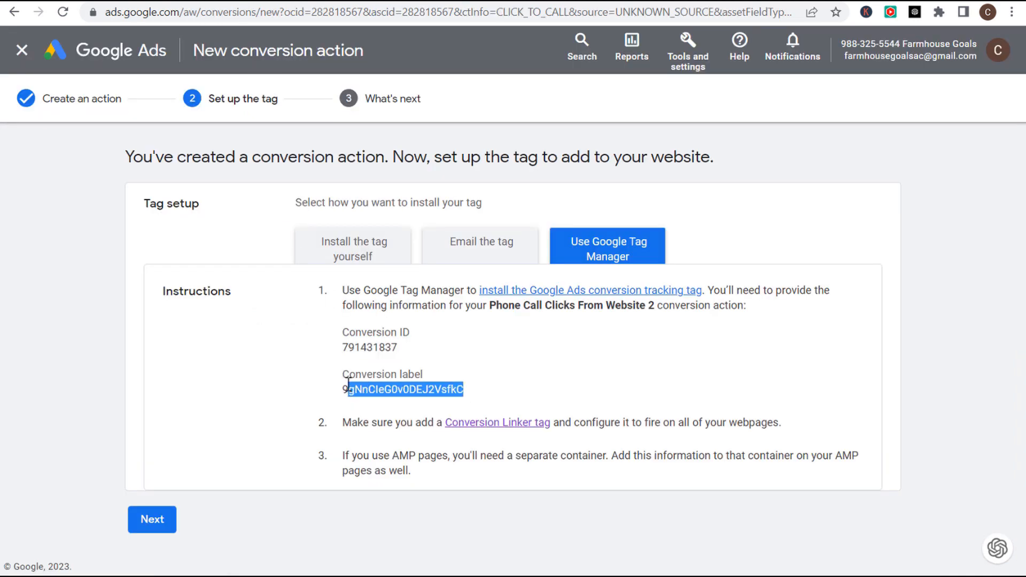
pyautogui.click(194, 2)
pyautogui.click(303, 369)
pyautogui.write('9gNnCIeG0v0DEJ2VsfkC')
# - Set the tag to fire on the All Pages trigger
pyautogui.scroll(-1, 515, 328)
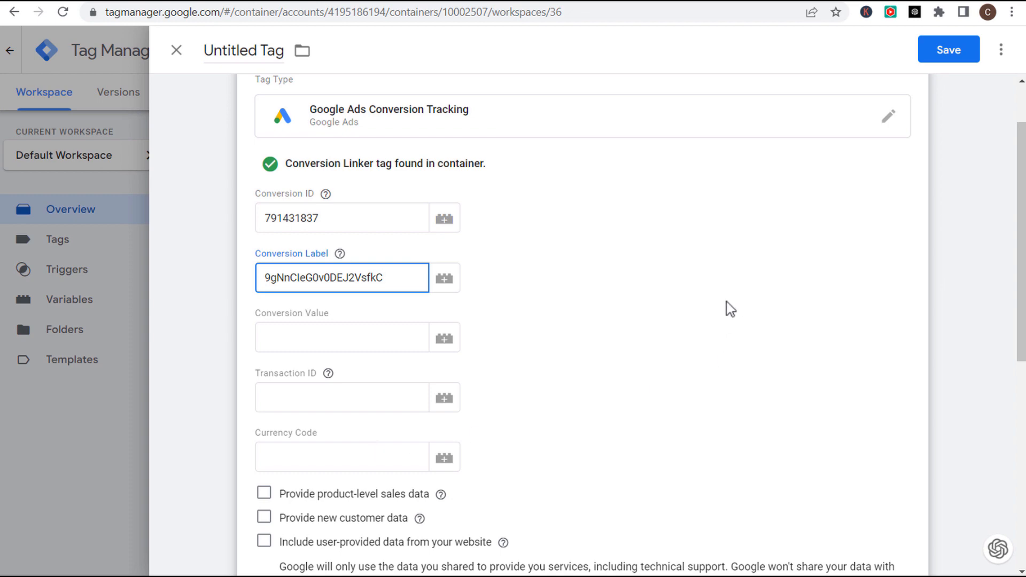
pyautogui.scroll(-7, 701, 232)
pyautogui.click(228, 185)
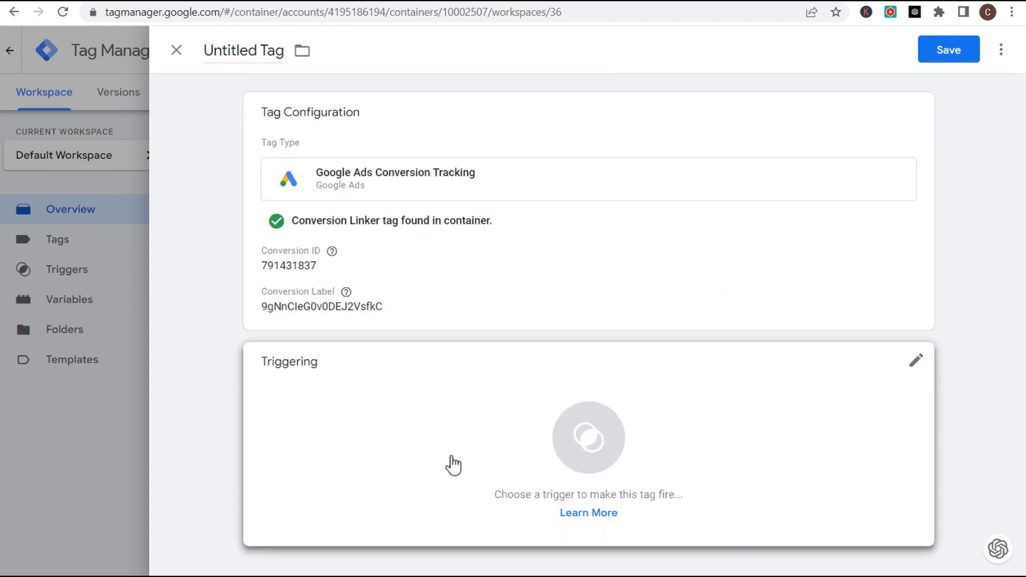
pyautogui.click(490, 415)
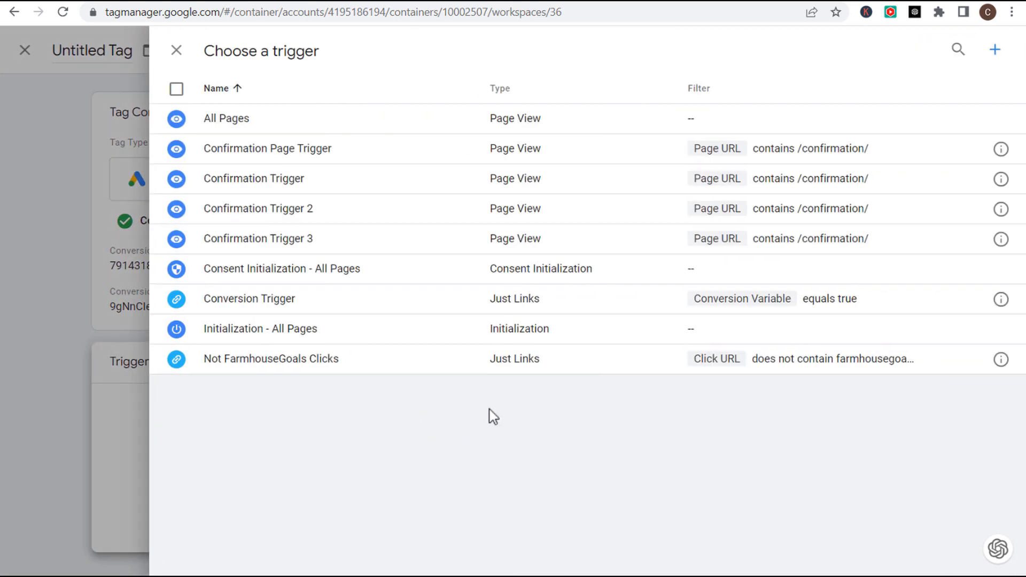
pyautogui.click(278, 122)
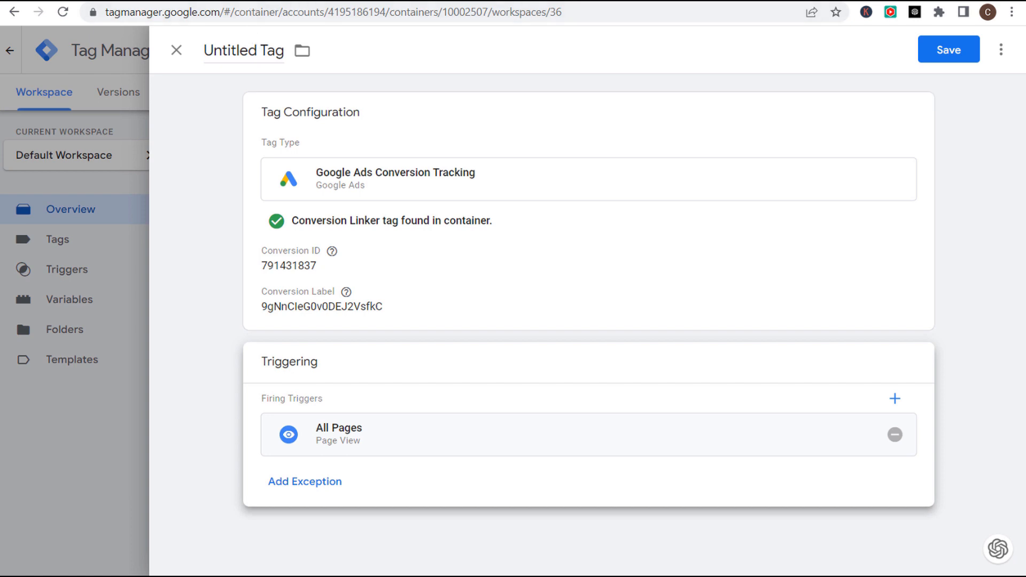
# - Name the tag Phone Call Clicks From Website 2 and save it
pyautogui.click(270, 1)
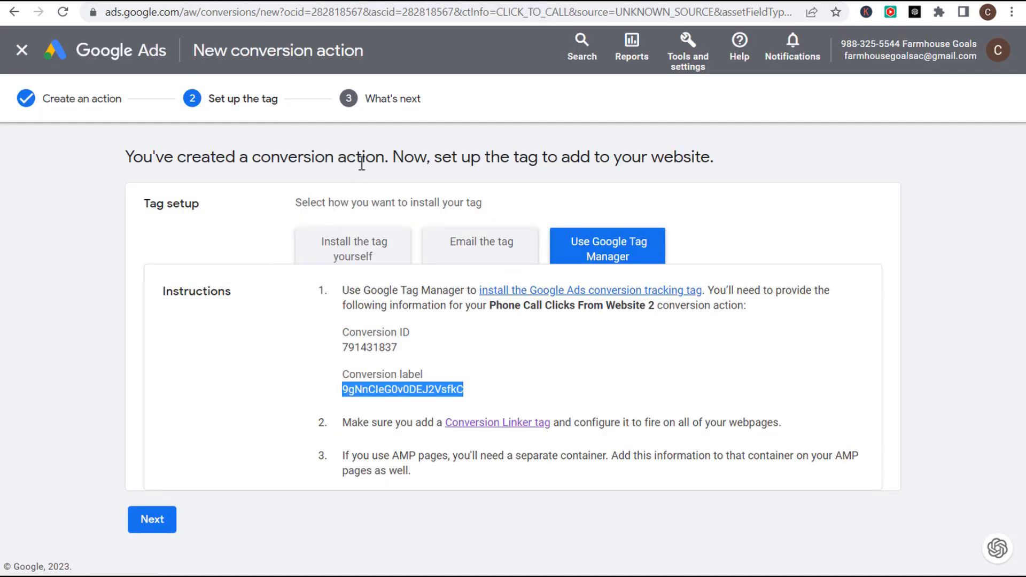
pyautogui.moveTo(654, 305); pyautogui.dragTo(493, 313)
pyautogui.hotkey('ctrl', 'c')
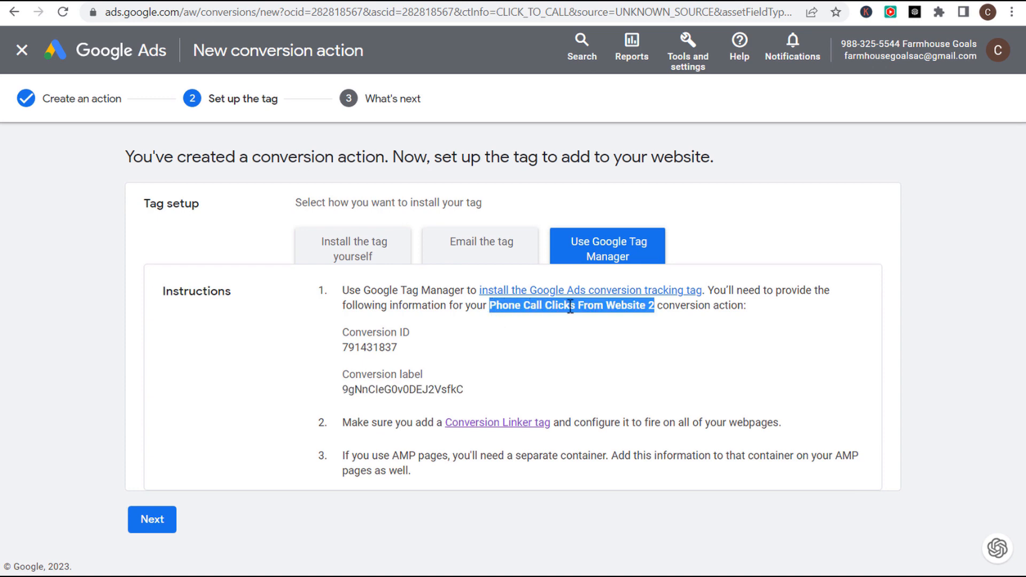
pyautogui.click(180, 2)
pyautogui.click(235, 56)
pyautogui.hotkey('ctrl', 'v')
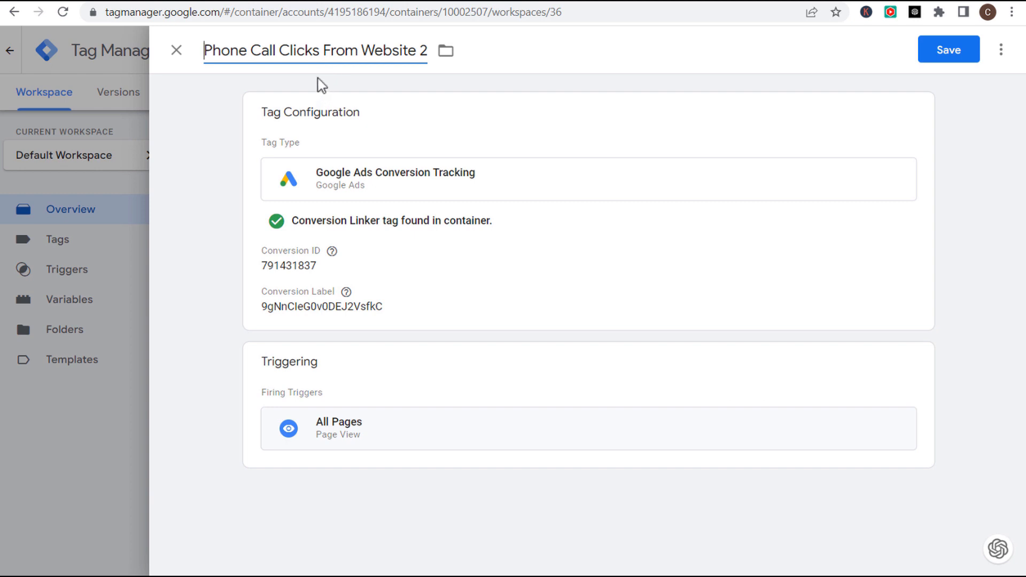
pyautogui.click(956, 54)
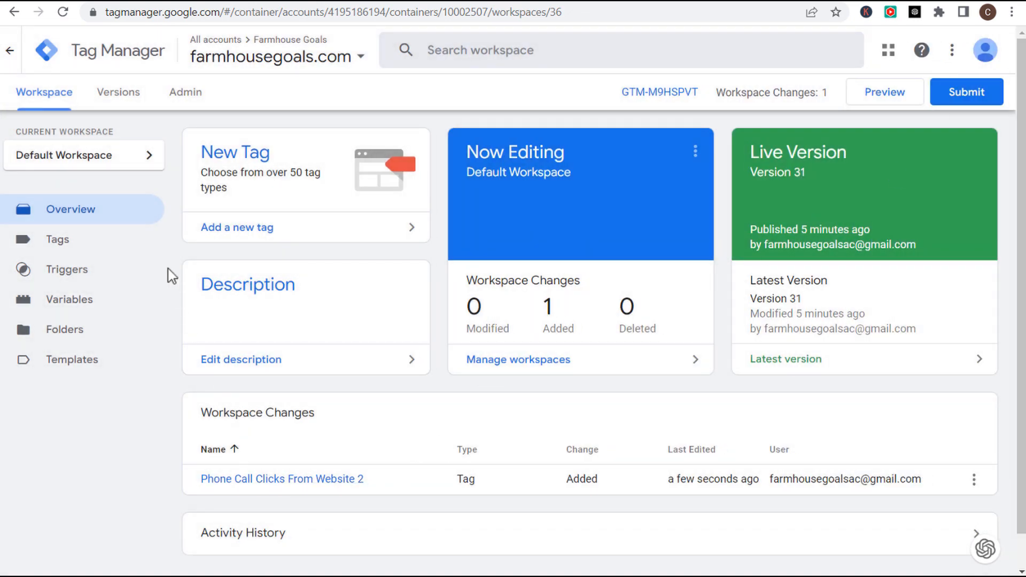
# - Draft a Conversion Linker tag firing on All Pages, then discard it unsaved
pyautogui.click(243, 229)
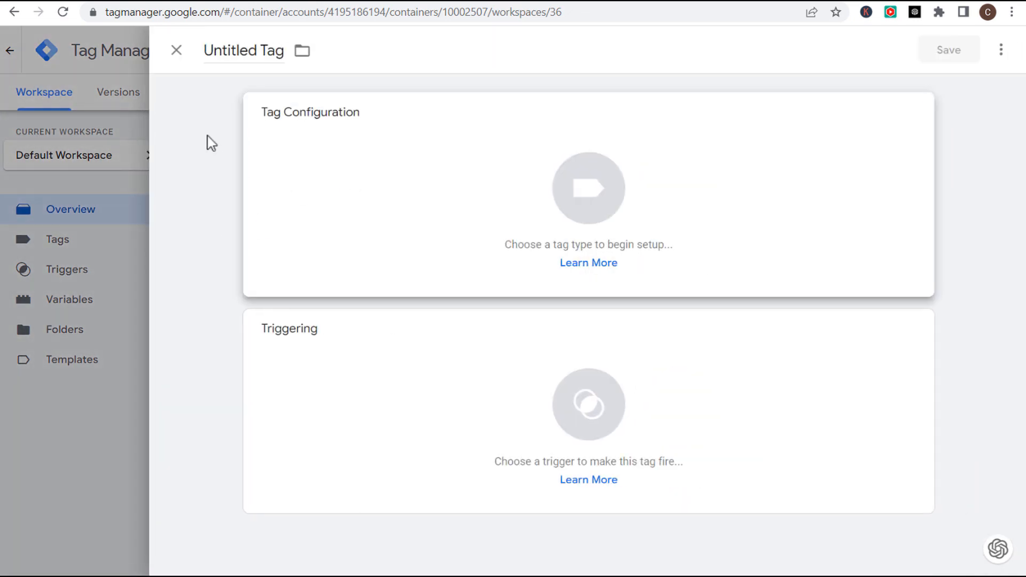
pyautogui.click(444, 230)
pyautogui.click(749, 442)
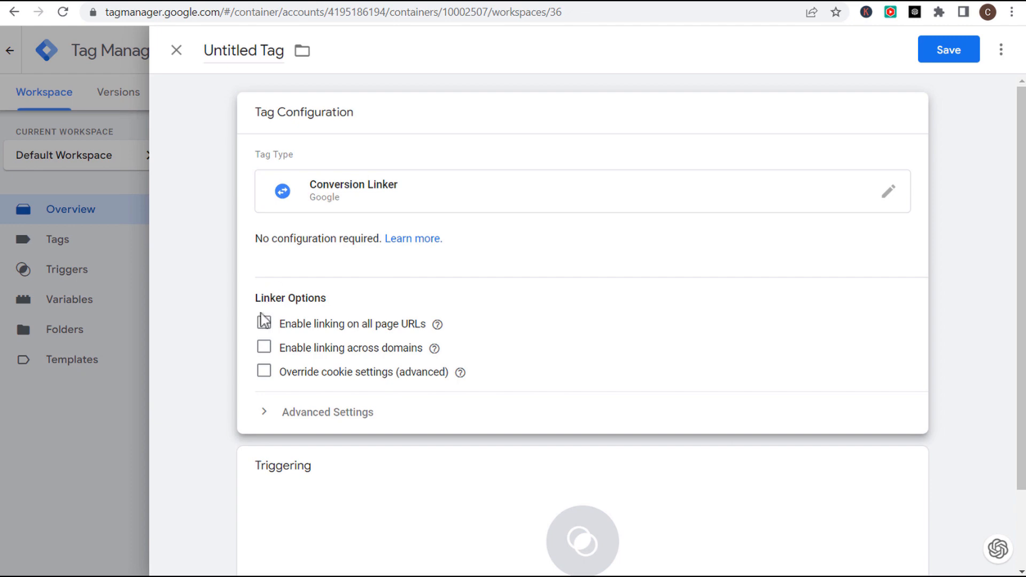
pyautogui.click(270, 324)
pyautogui.scroll(-3, 534, 282)
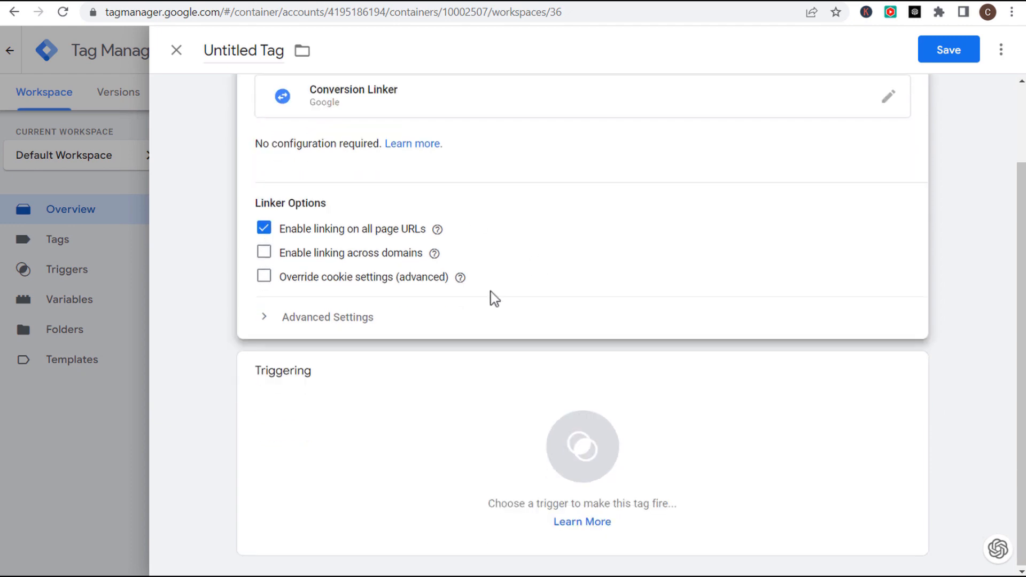
pyautogui.click(449, 428)
pyautogui.click(339, 128)
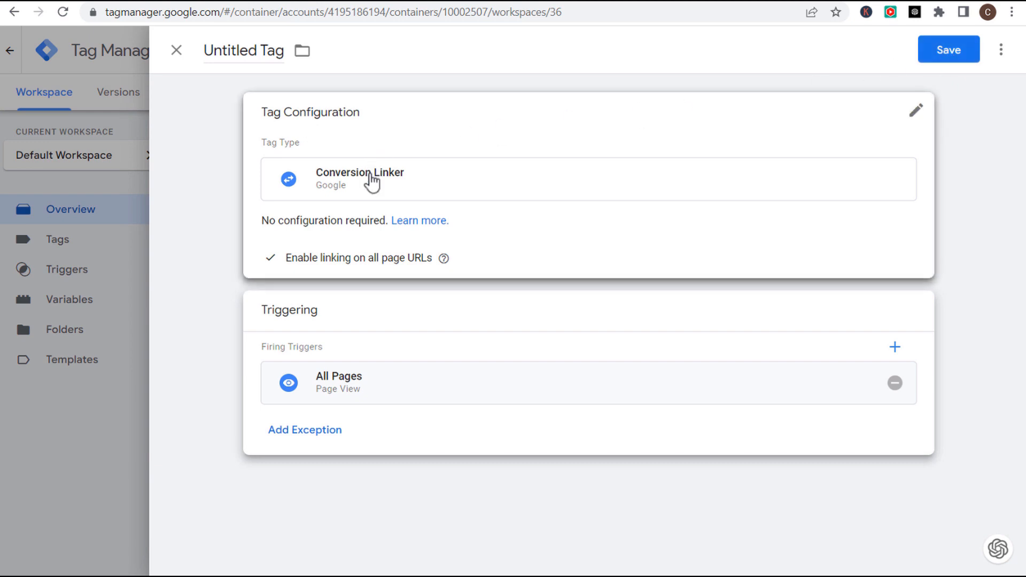
pyautogui.click(176, 50)
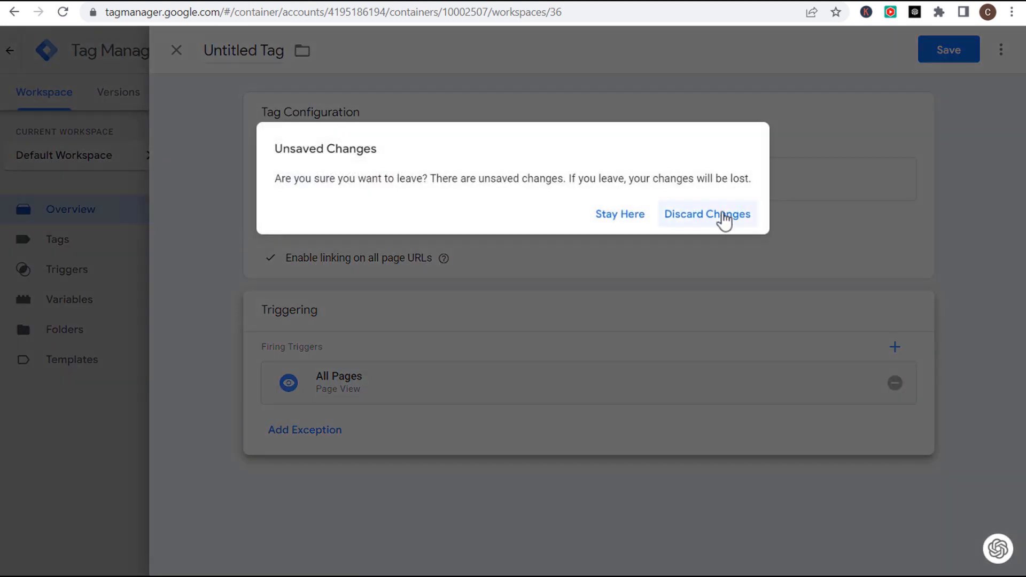
pyautogui.click(725, 221)
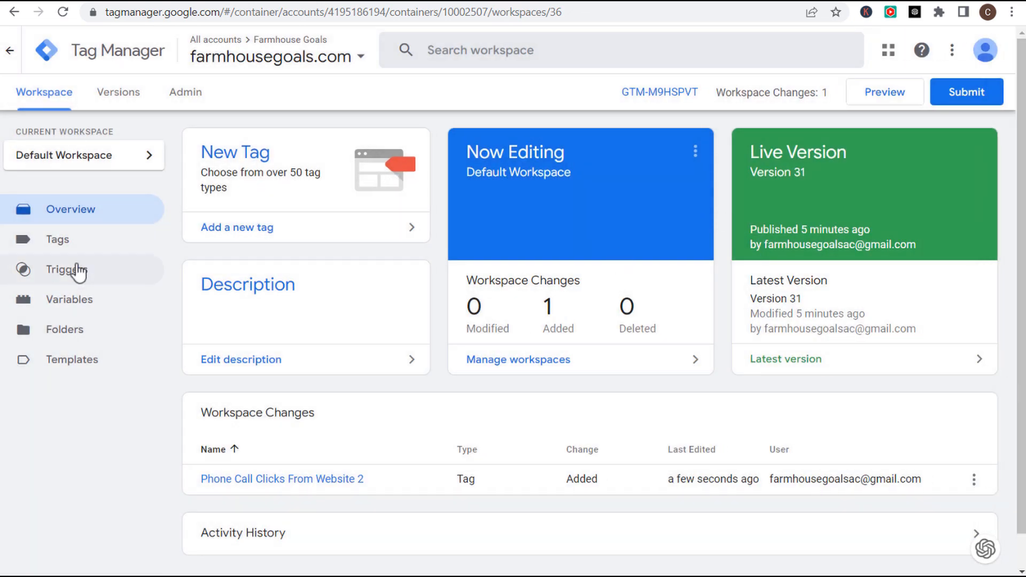
# - Check the existing Google Ads Conversion Linker tag in the Tags list and close it unchanged
pyautogui.click(74, 241)
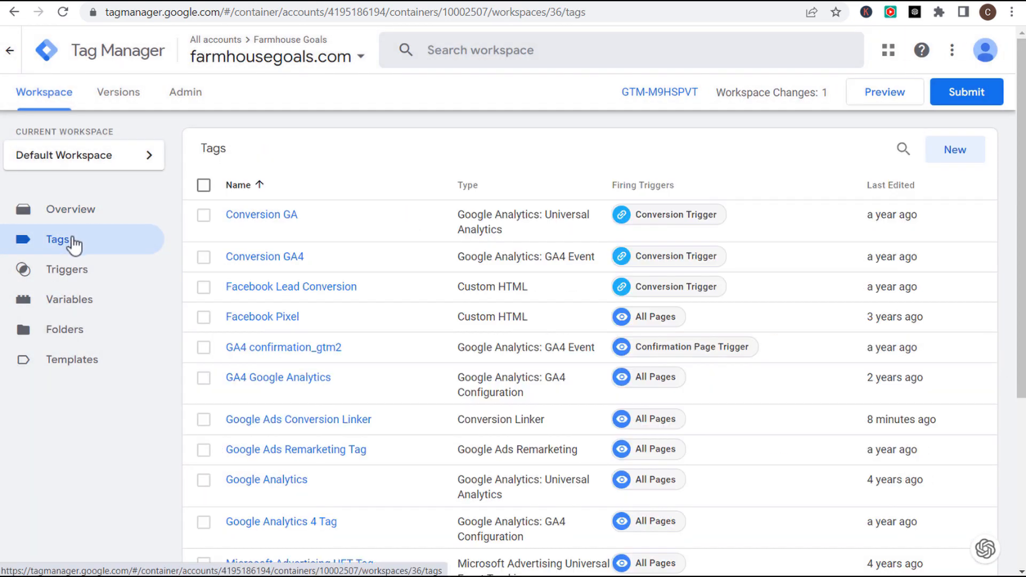
pyautogui.scroll(-1, 502, 257)
pyautogui.scroll(-5, 502, 256)
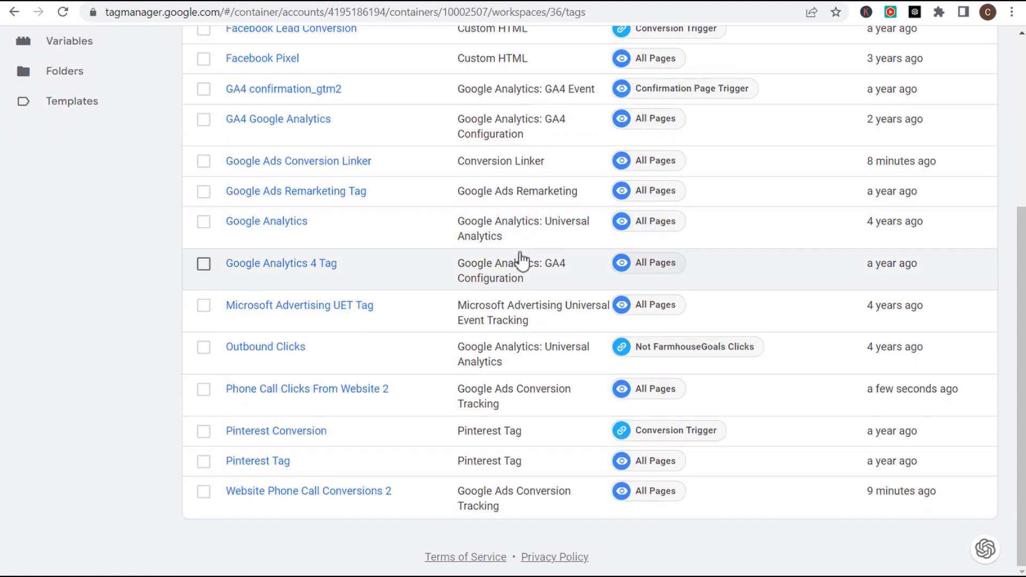
pyautogui.click(280, 163)
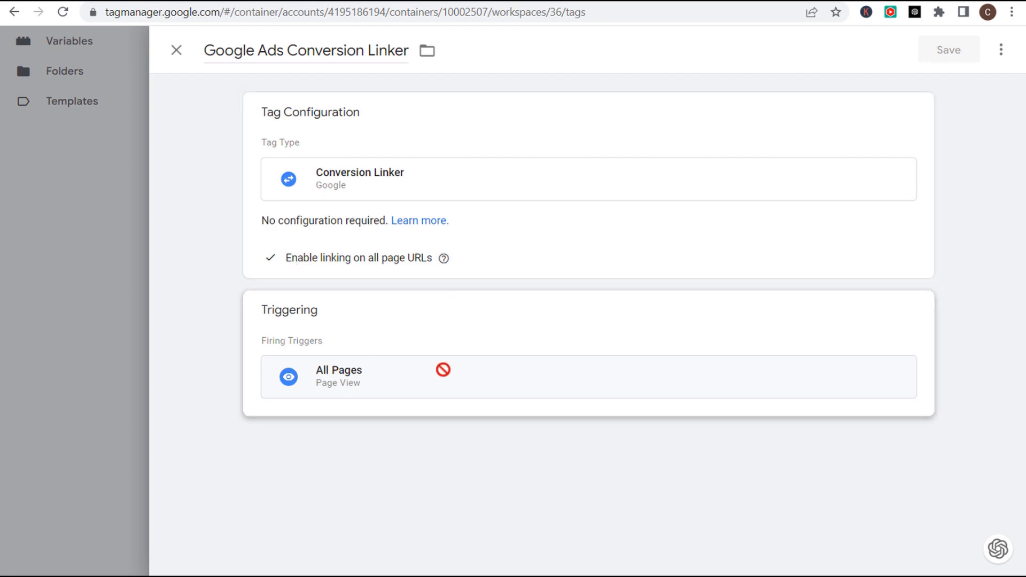
pyautogui.click(177, 51)
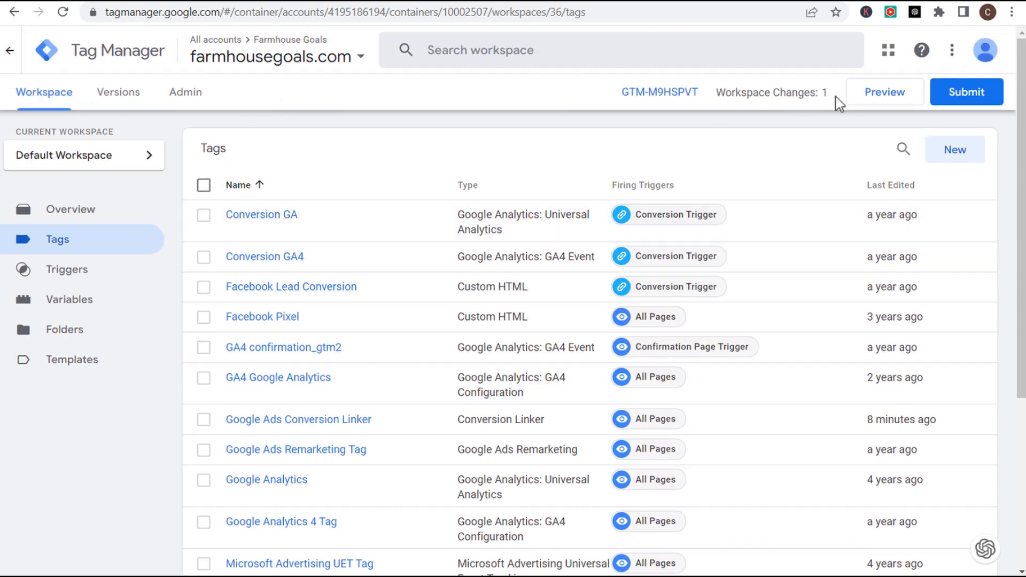
# - Publish Version 32 with name and description Phone Call Clicks From Website 2
pyautogui.click(969, 99)
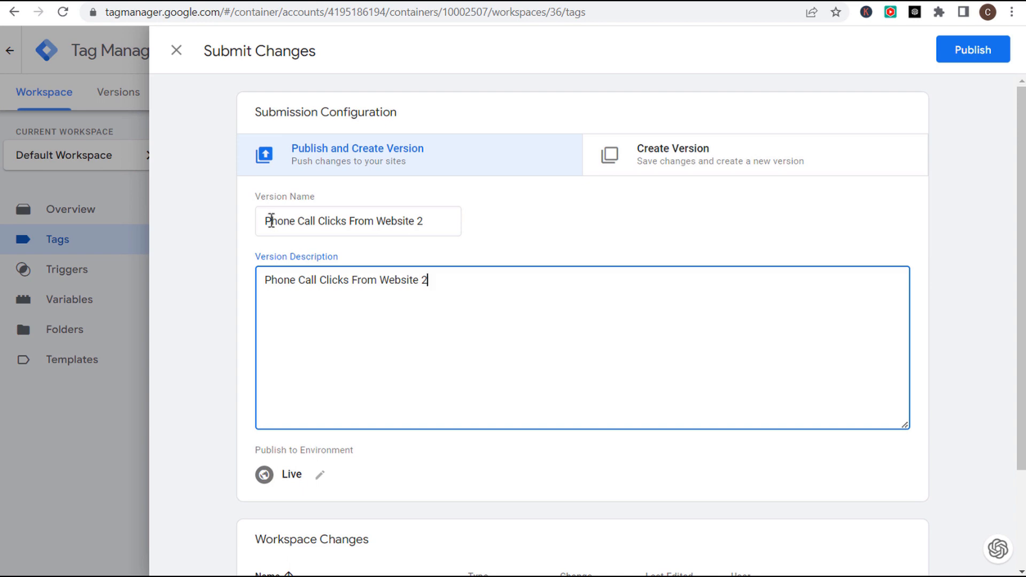
pyautogui.moveTo(272, 220); pyautogui.dragTo(441, 221)
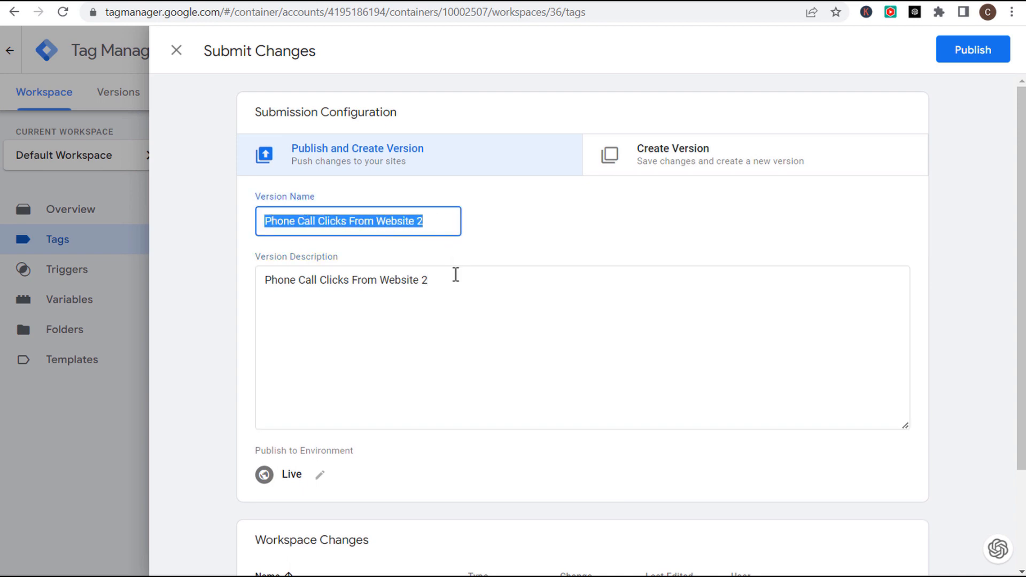
pyautogui.click(458, 275)
pyautogui.click(973, 59)
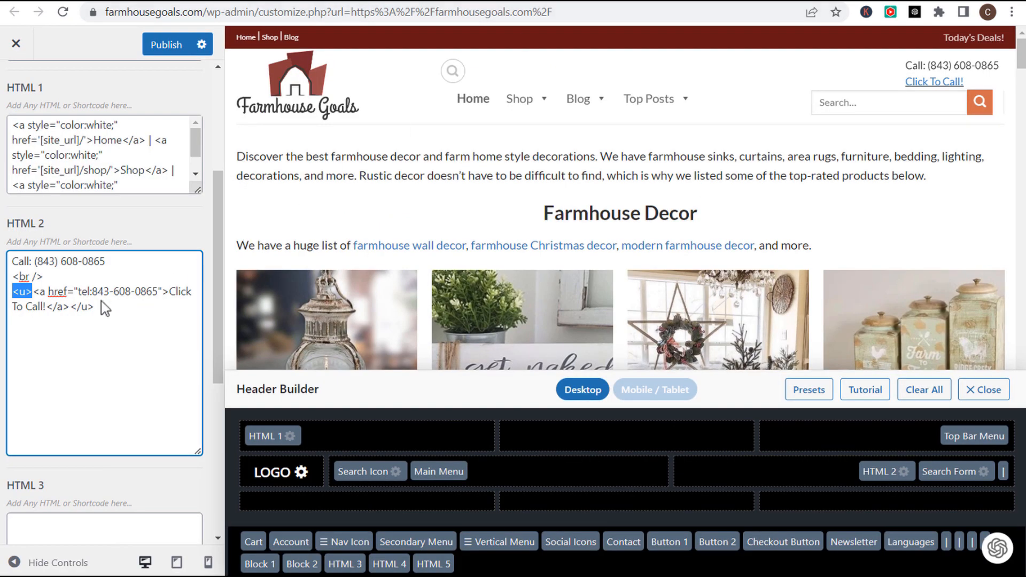
pyautogui.click(104, 308)
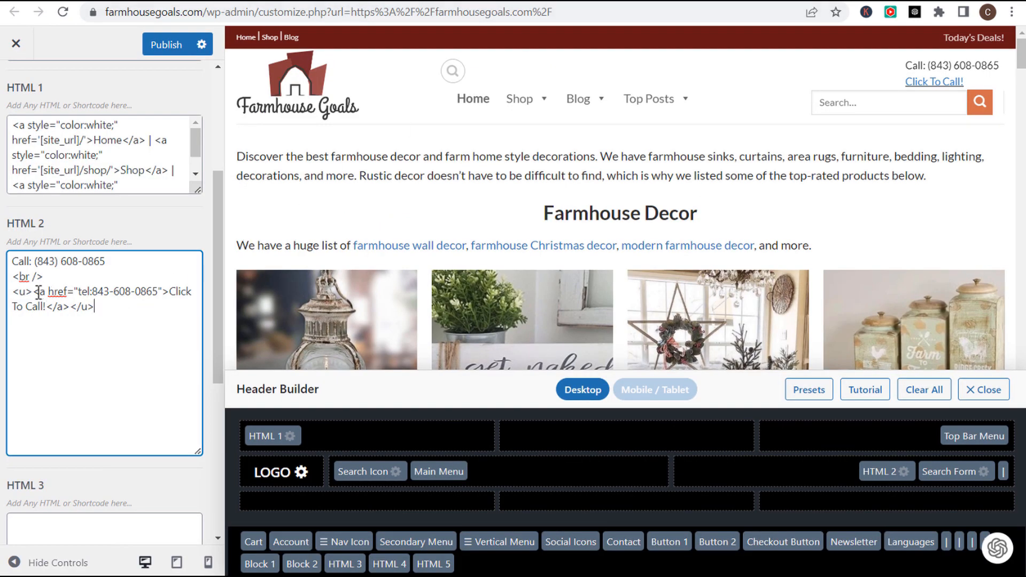
# - Inspect the tel: address in the HTML 2 Click To Call link without editing it
pyautogui.moveTo(79, 291); pyautogui.dragTo(162, 286)
pyautogui.click(163, 294)
pyautogui.click(57, 291)
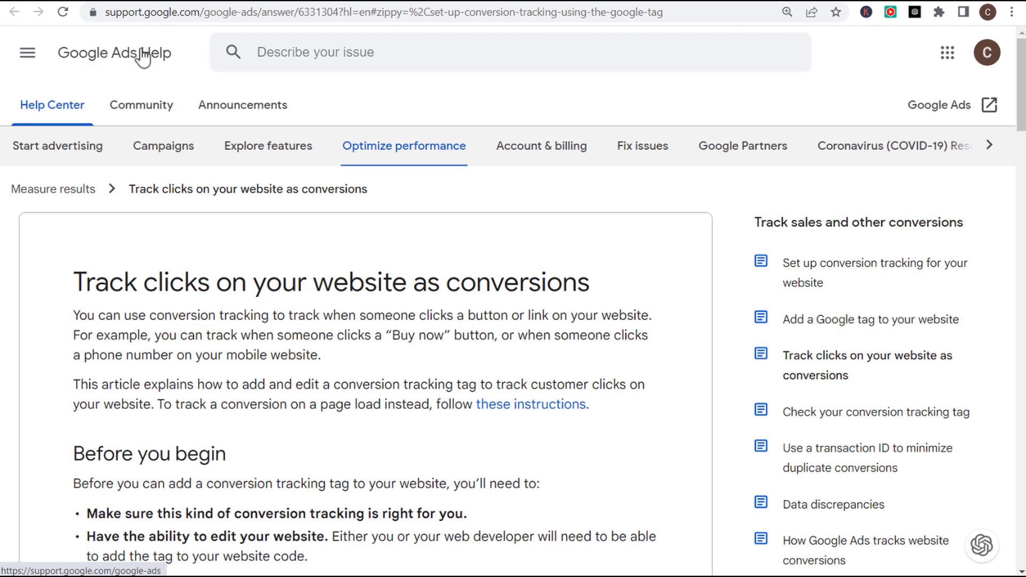
pyautogui.moveTo(74, 281); pyautogui.dragTo(590, 283)
pyautogui.click(567, 315)
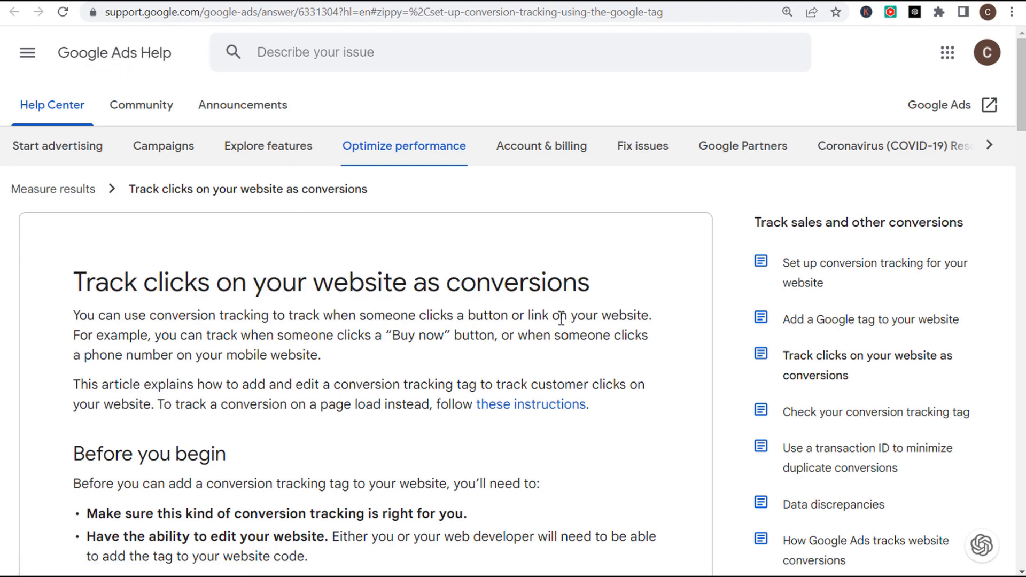
pyautogui.scroll(-8, 390, 280)
pyautogui.click(449, 211)
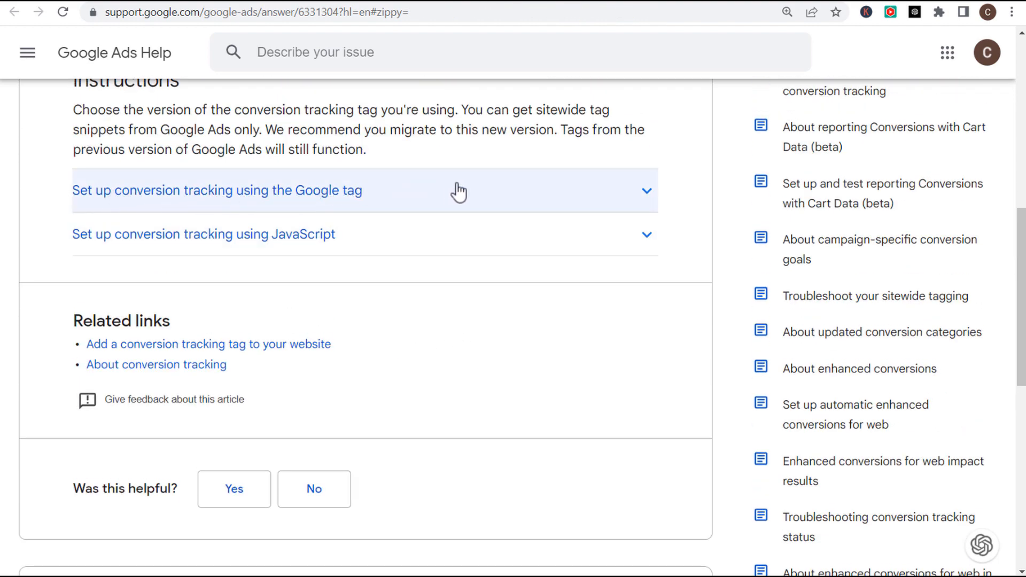
pyautogui.click(499, 193)
pyautogui.scroll(-4, 427, 291)
pyautogui.scroll(-8, 427, 291)
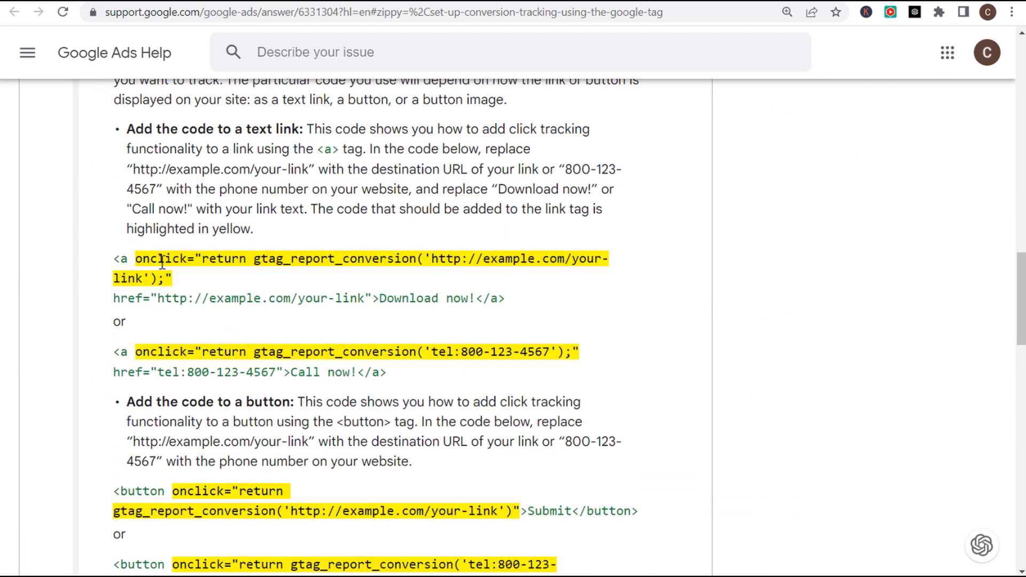
pyautogui.moveTo(138, 260); pyautogui.dragTo(419, 261)
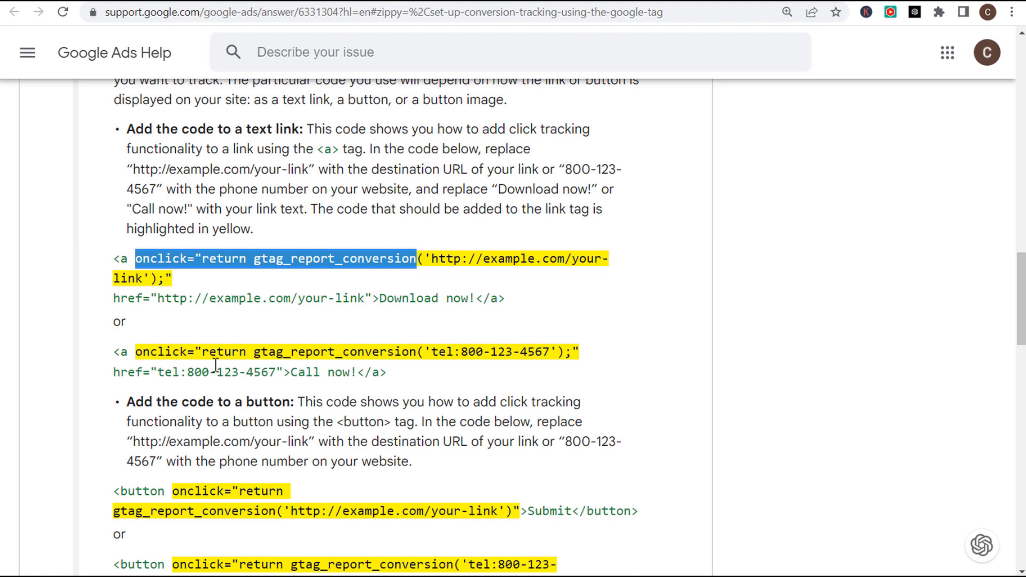
pyautogui.moveTo(137, 352); pyautogui.dragTo(276, 353)
pyautogui.moveTo(139, 260); pyautogui.dragTo(213, 280)
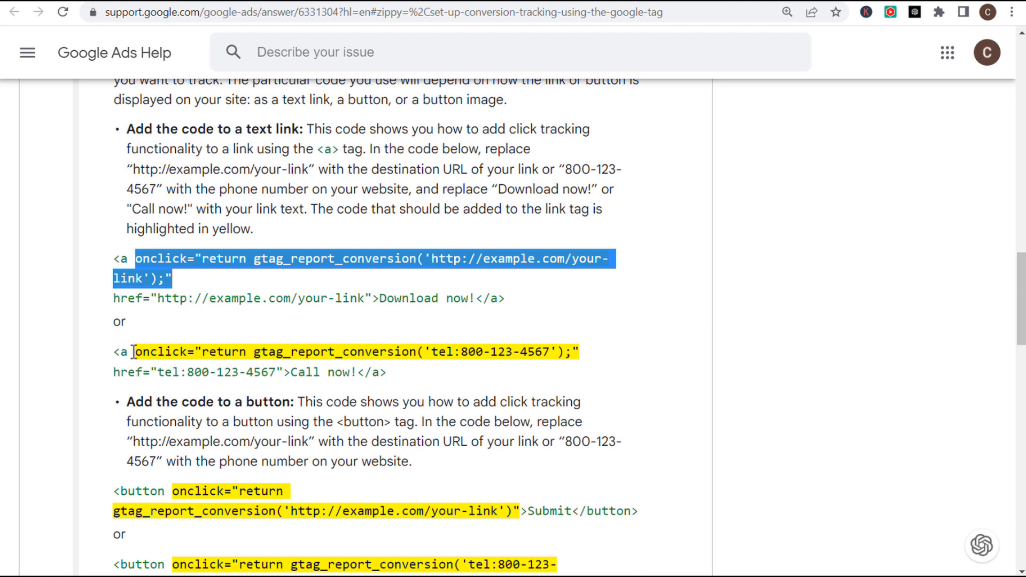
pyautogui.moveTo(135, 352); pyautogui.dragTo(580, 353)
pyautogui.hotkey('ctrl', 'c')
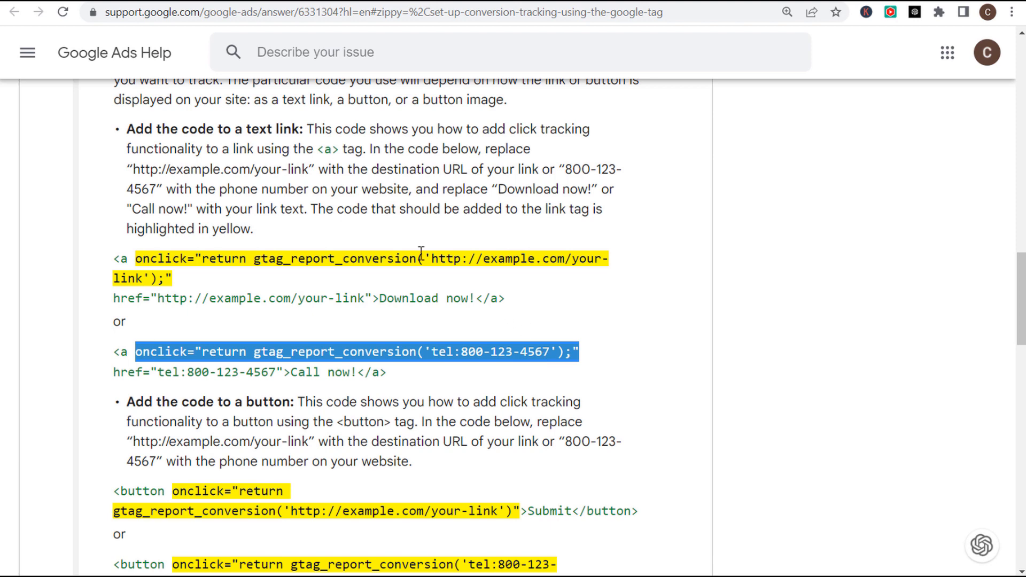
pyautogui.click(593, 1)
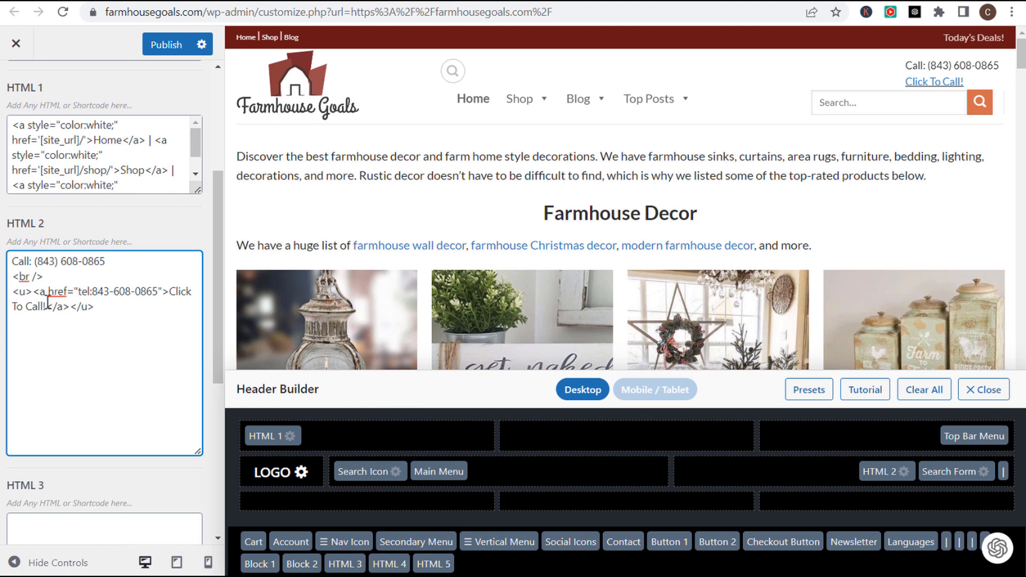
# - Paste the onclick into the HTML 2 call link, swap in the store's phone number, and publish
pyautogui.click(49, 291)
pyautogui.hotkey('ctrl', 'v')
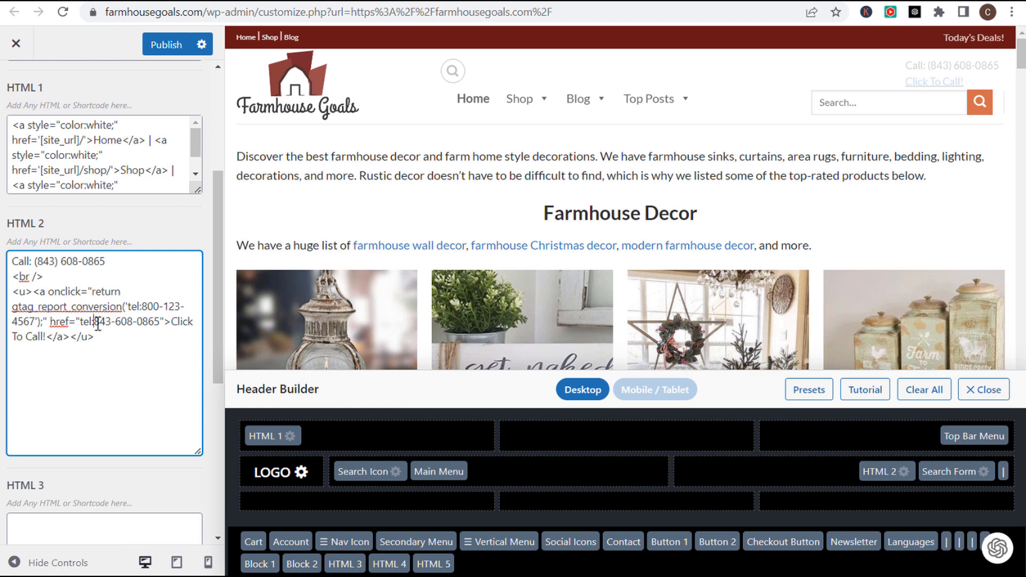
pyautogui.moveTo(95, 322); pyautogui.dragTo(158, 326)
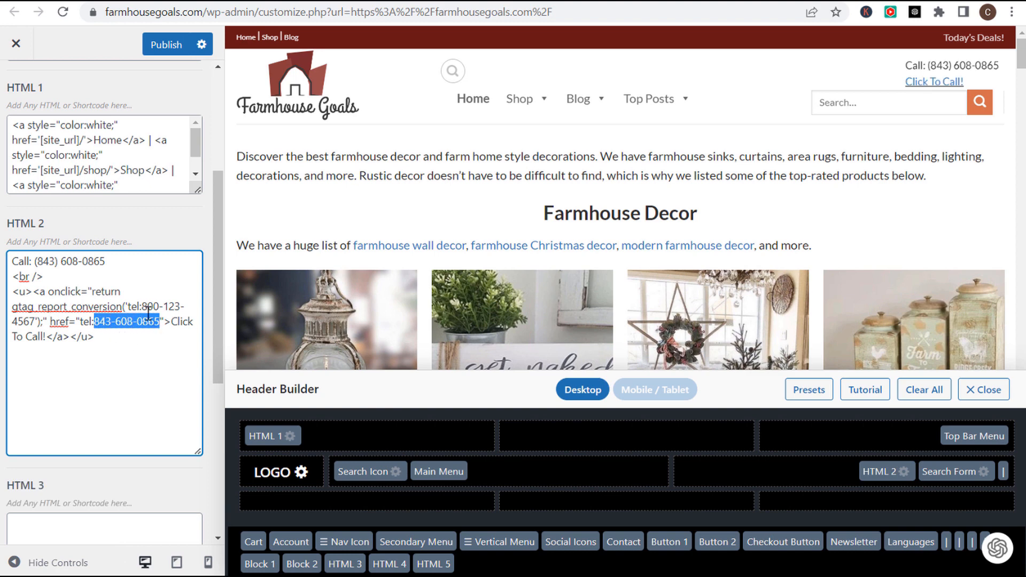
pyautogui.moveTo(142, 306); pyautogui.dragTo(39, 321)
pyautogui.hotkey('ctrl', 'v')
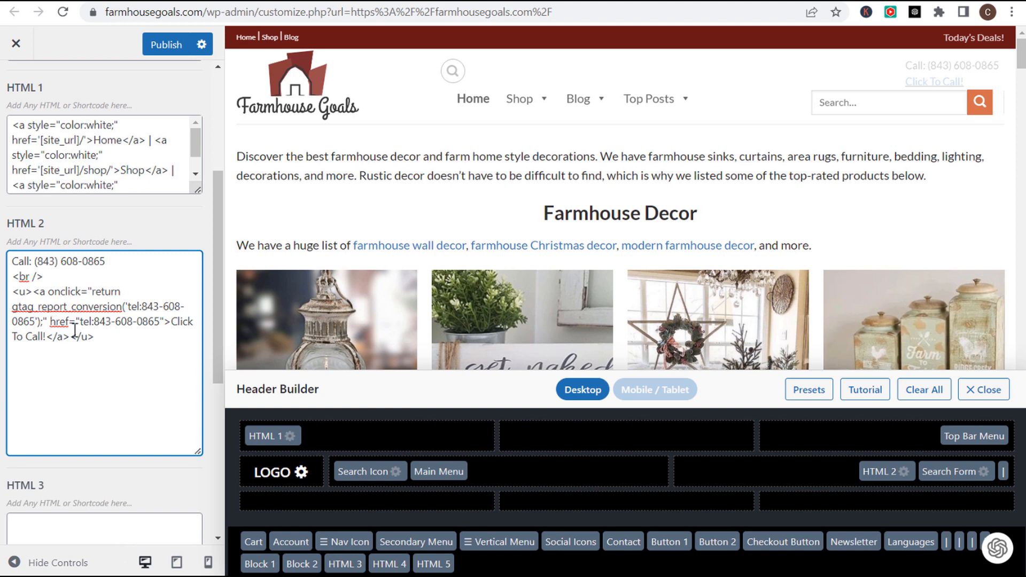
pyautogui.click(155, 49)
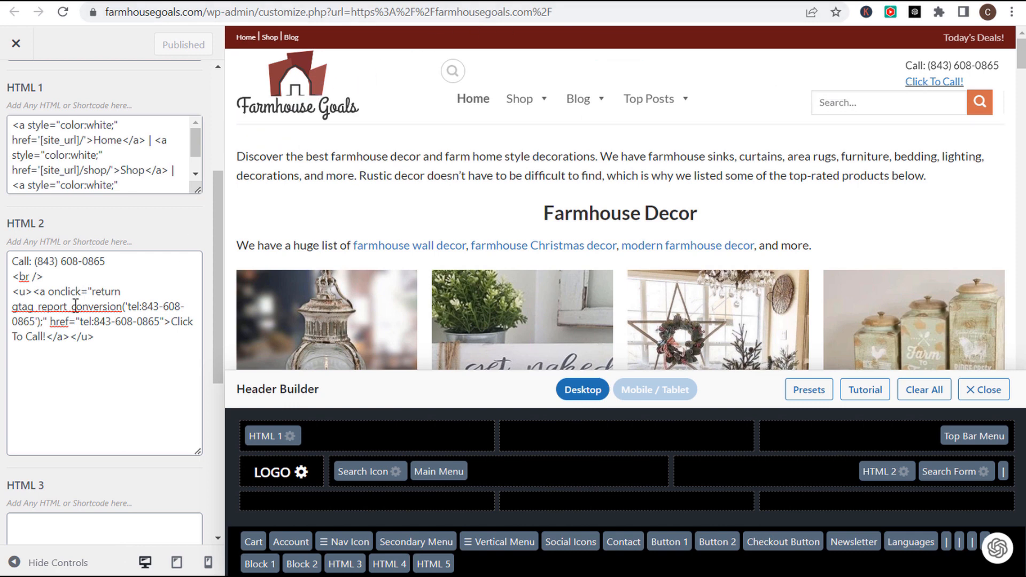
# - Review the new onclick attribute in the published call link code
pyautogui.moveTo(50, 294); pyautogui.dragTo(47, 321)
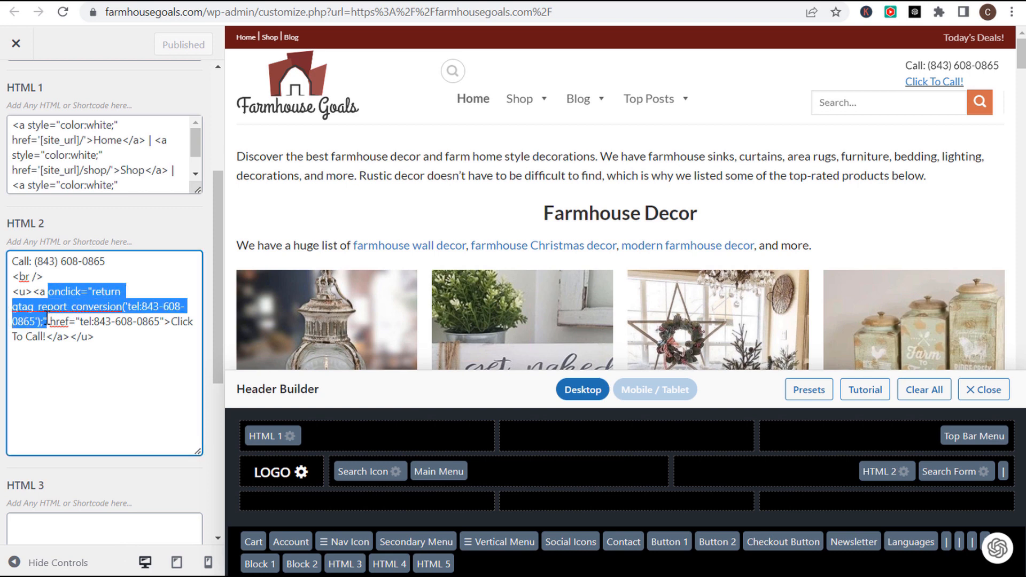
pyautogui.click(93, 320)
pyautogui.doubleClick(53, 295)
pyautogui.click(94, 311)
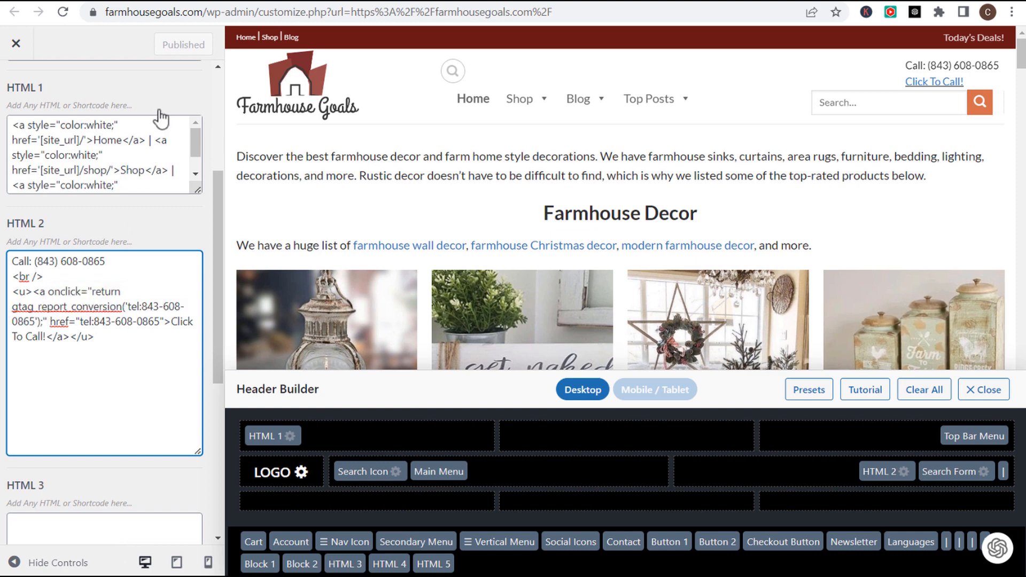
pyautogui.hotkey('ctrl', 'Tab')
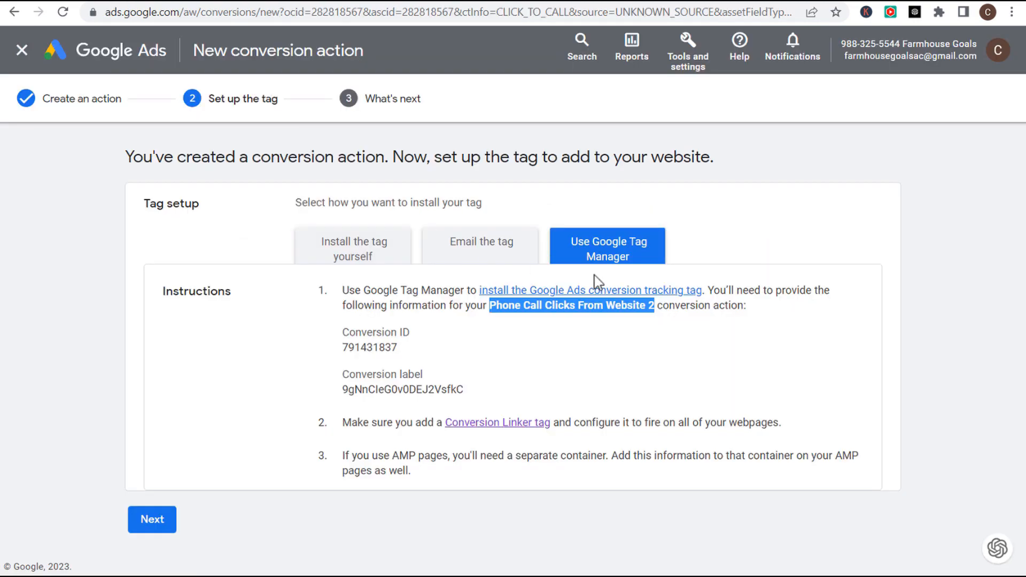
# - Select the gtag.js Google tag snippet from the 'Install the tag yourself' HTML instructions
pyautogui.click(352, 258)
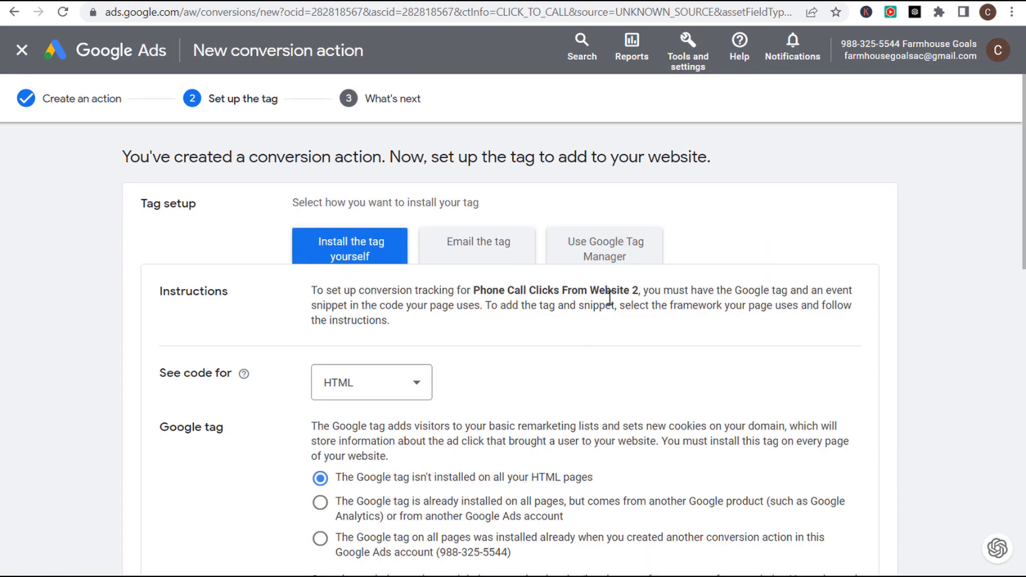
pyautogui.scroll(-3, 582, 280)
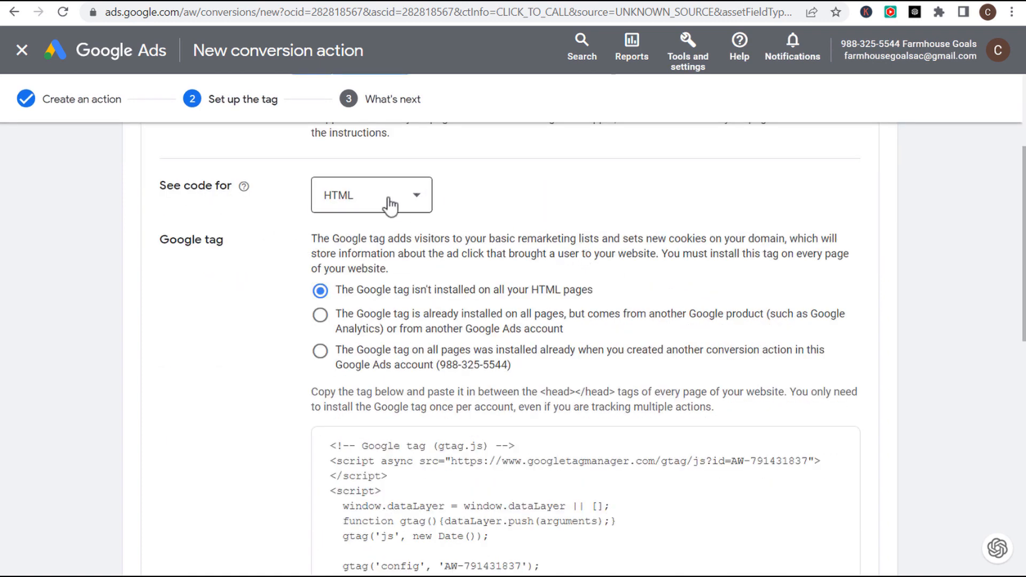
pyautogui.scroll(-2, 614, 187)
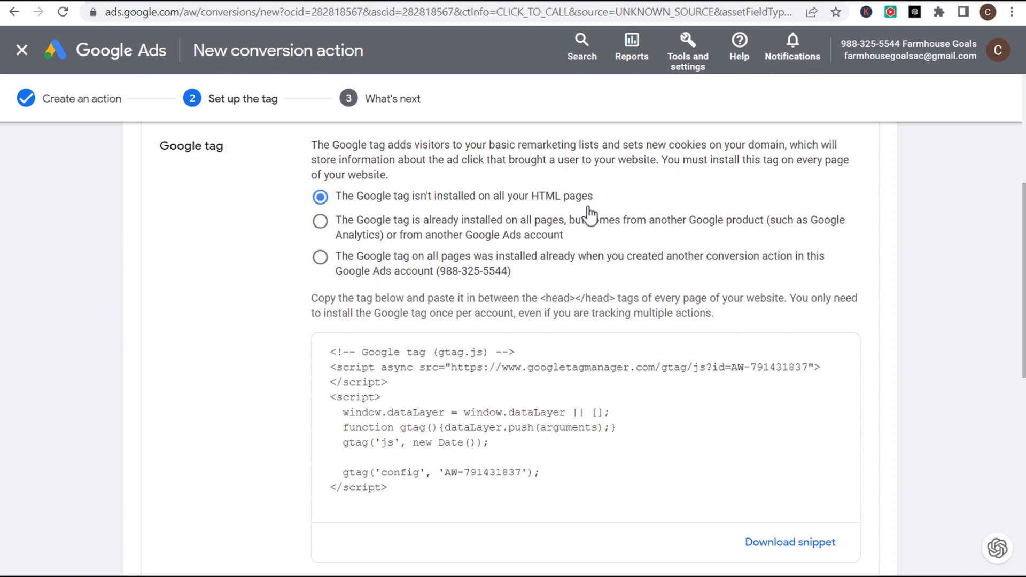
pyautogui.moveTo(404, 489); pyautogui.dragTo(328, 354)
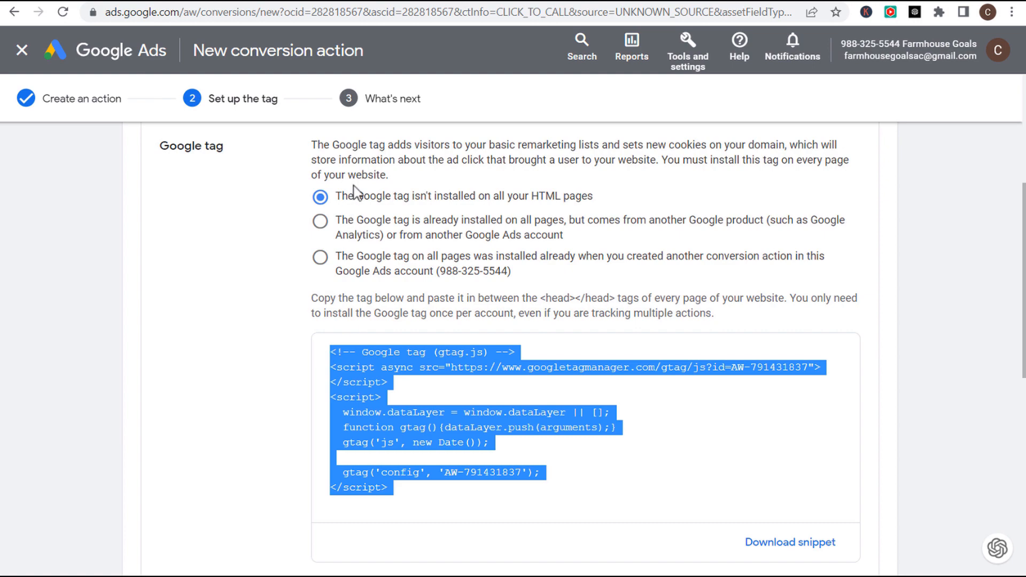
# - Paste the gtag.js snippet over the Tag Manager code in WordPress's 'On every page' head box
pyautogui.click(630, 1)
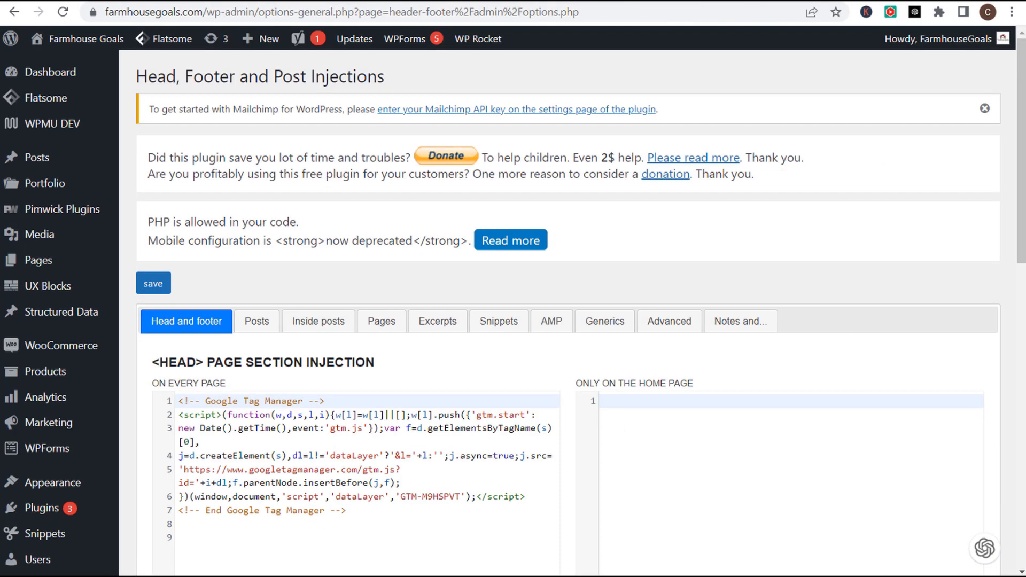
pyautogui.scroll(-4, 399, 224)
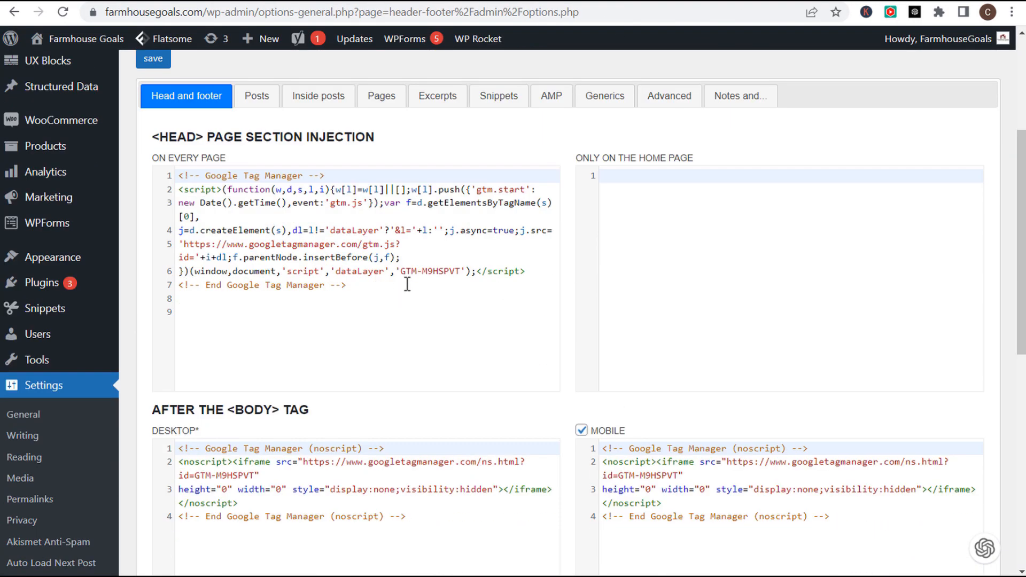
pyautogui.moveTo(408, 285); pyautogui.dragTo(170, 155)
pyautogui.write('<!-- Google tag (gtag.js) --> <script async src="https://www.googletagmanager.com/gtag/js?id=AW-791431837"></script> <script>   window.dataLayer = window.dataLayer || [];   function gtag(){dataLayer.push(arguments);}   gtag(\'js\', new Date());    gtag(\'config\', \'AW-791431837\'); </script>')
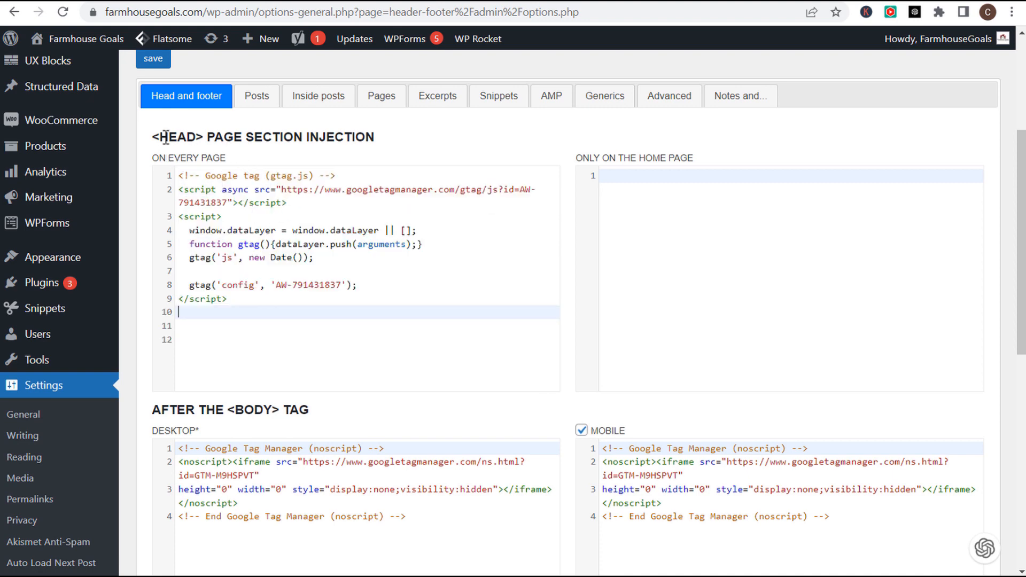
pyautogui.moveTo(162, 137); pyautogui.dragTo(405, 145)
pyautogui.click(453, 163)
pyautogui.scroll(-3, 453, 163)
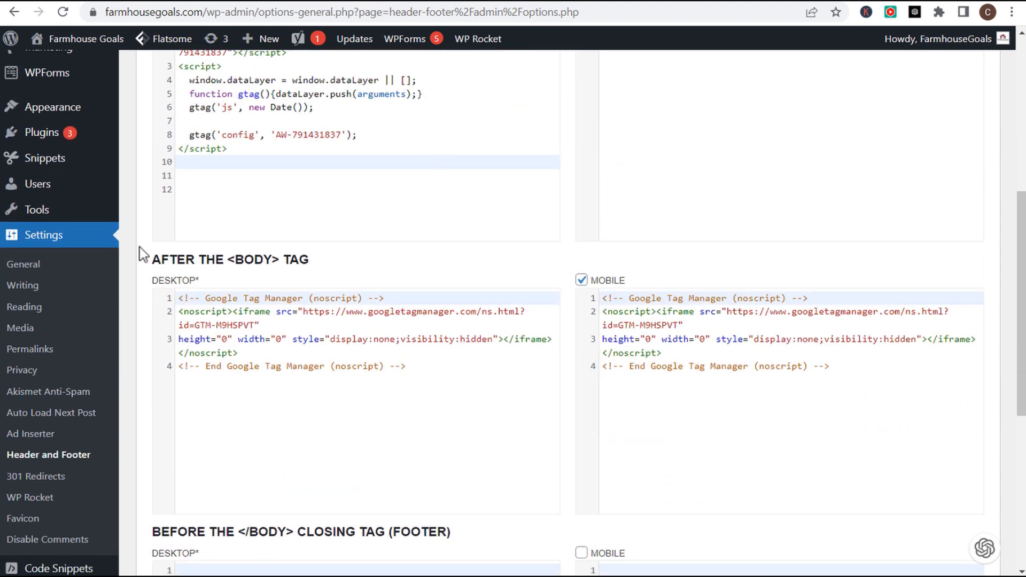
pyautogui.scroll(2, 552, 259)
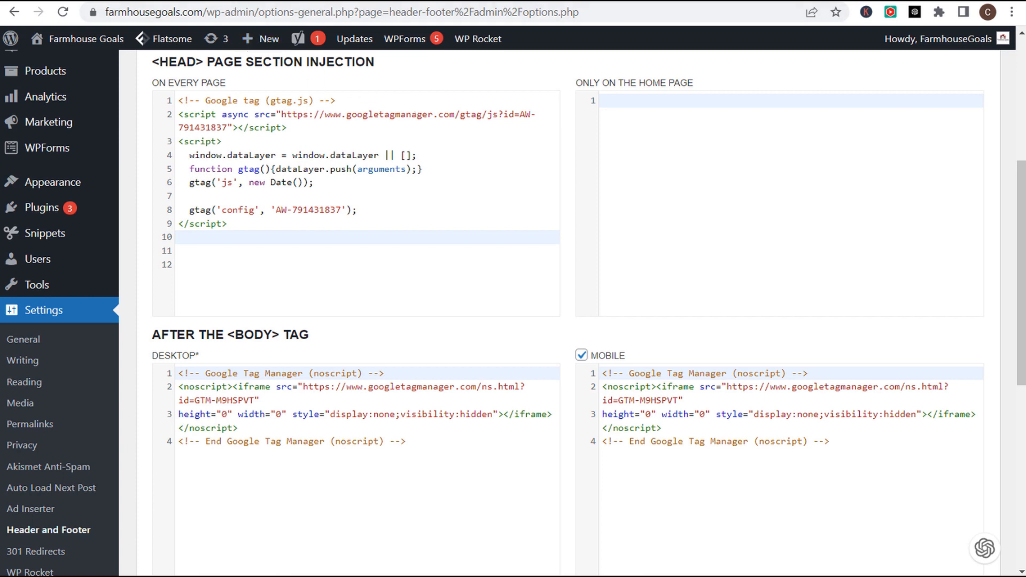
pyautogui.hotkey('ctrl', 'Tab')
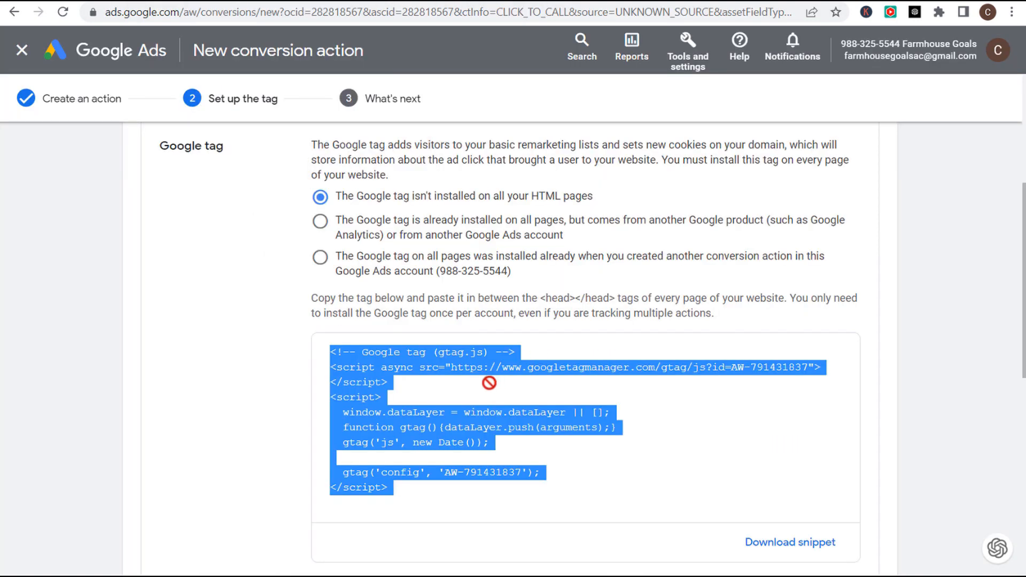
# - Select the Phone Call Clicks From Website 2 event snippet, then return to WordPress Header and Footer
pyautogui.scroll(-3, 493, 380)
pyautogui.scroll(-5, 484, 365)
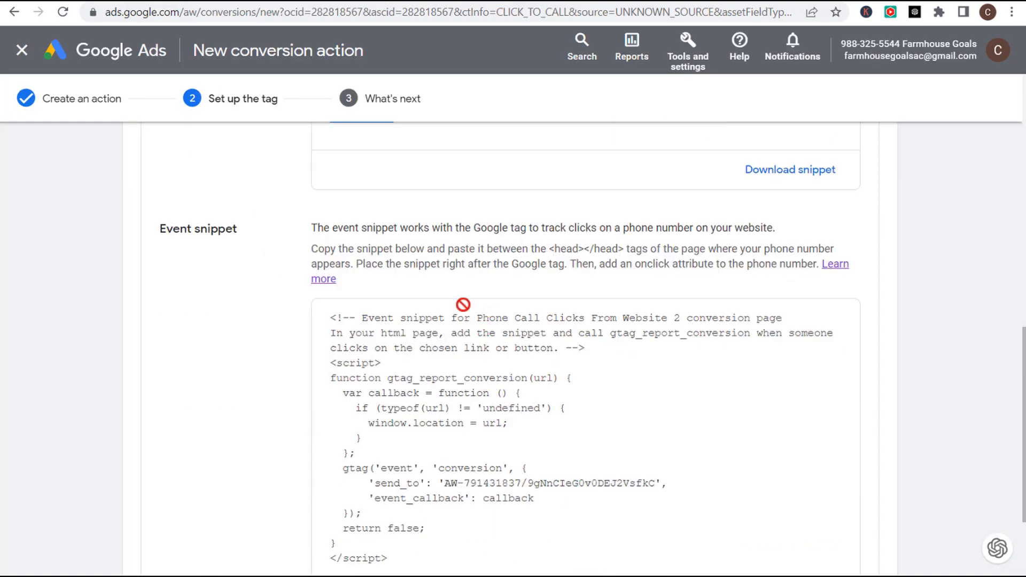
pyautogui.moveTo(401, 465); pyautogui.dragTo(328, 225)
pyautogui.hotkey('ctrl', 'c')
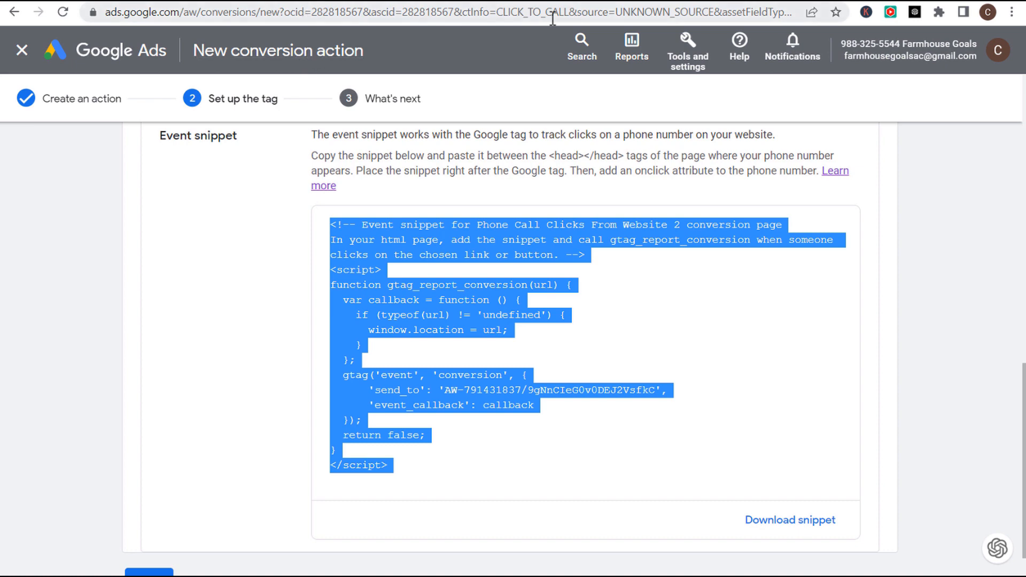
pyautogui.click(656, 1)
pyautogui.scroll(2, 294, 214)
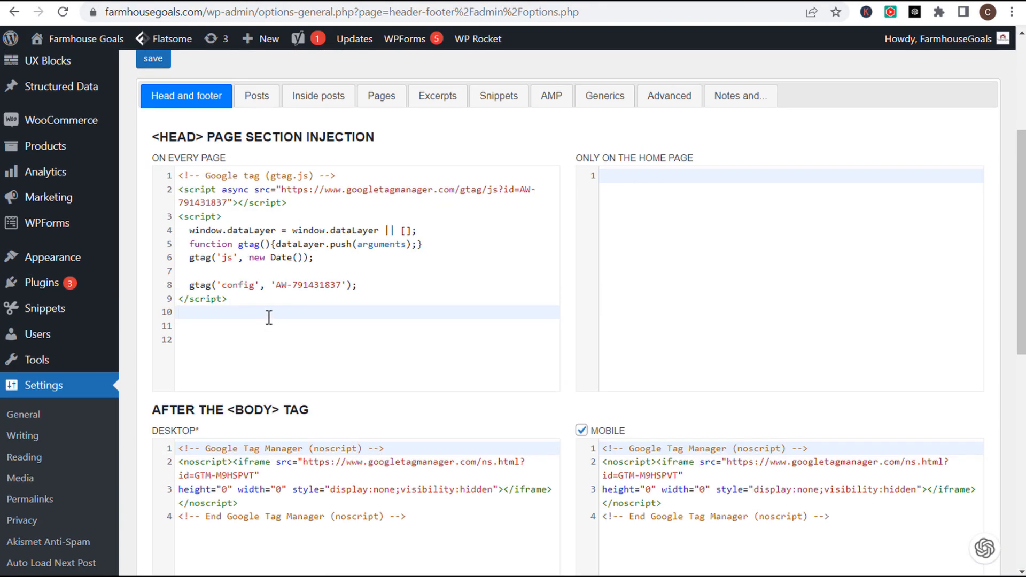
# - Paste the conversion event snippet on a new line below the gtag.js code, then scroll down
pyautogui.press('Return')
pyautogui.hotkey('ctrl', 'v')
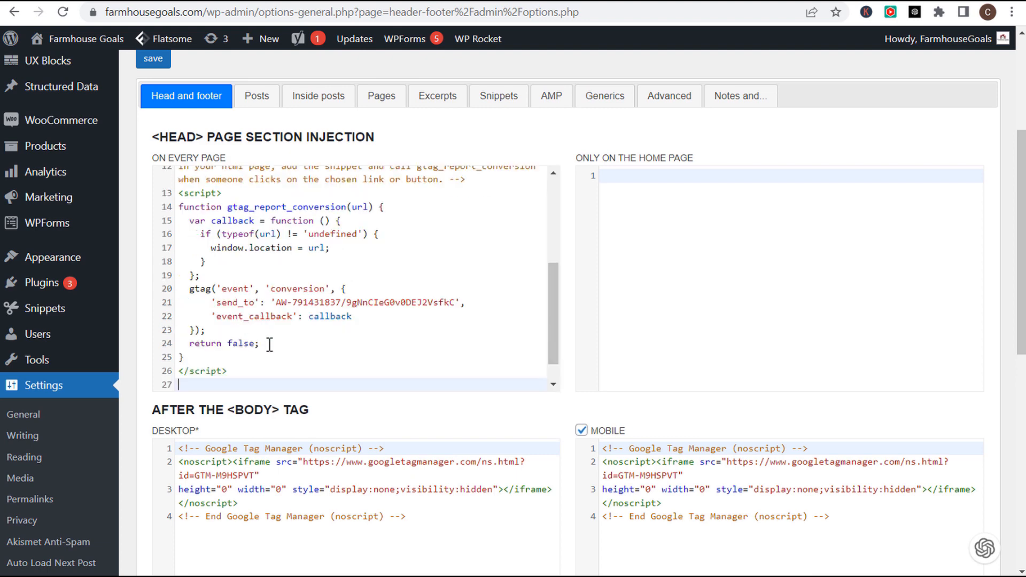
pyautogui.scroll(8, 251, 367)
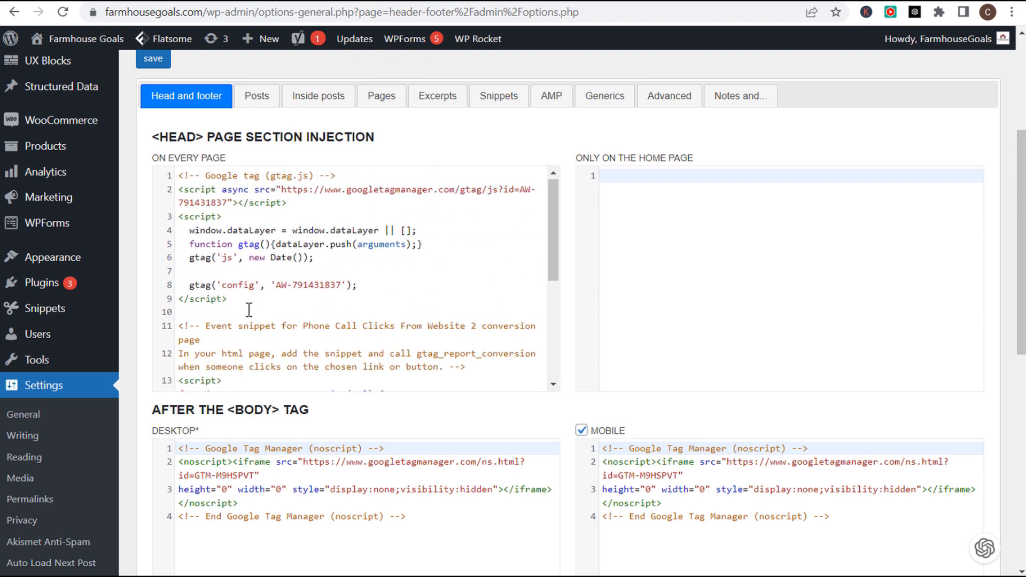
pyautogui.moveTo(271, 299); pyautogui.dragTo(187, 175)
pyautogui.click(182, 251)
pyautogui.scroll(-2, 181, 251)
pyautogui.moveTo(182, 251); pyautogui.dragTo(466, 293)
pyautogui.scroll(-3, 398, 331)
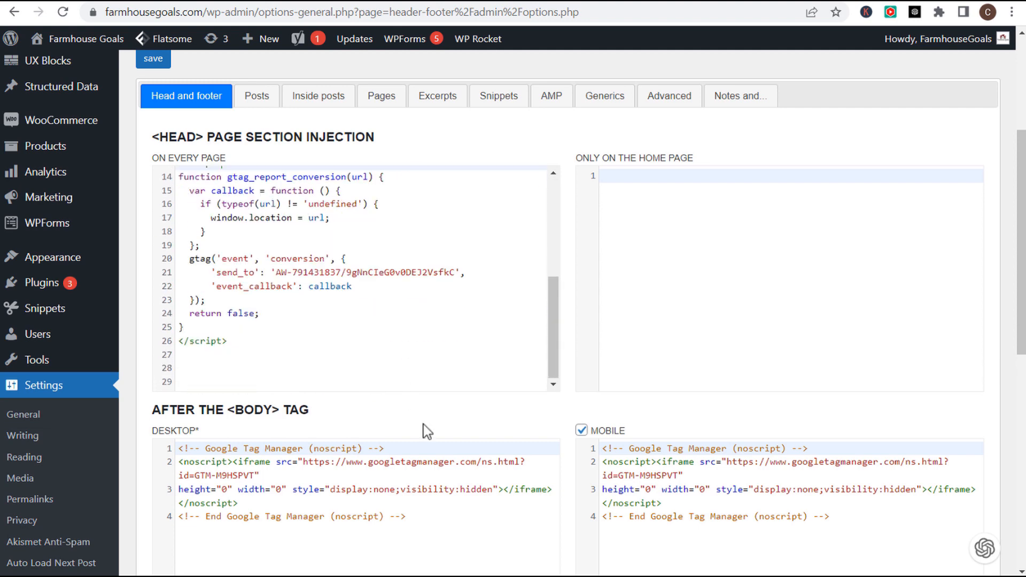
pyautogui.scroll(-1, 597, 454)
pyautogui.scroll(-10, 597, 454)
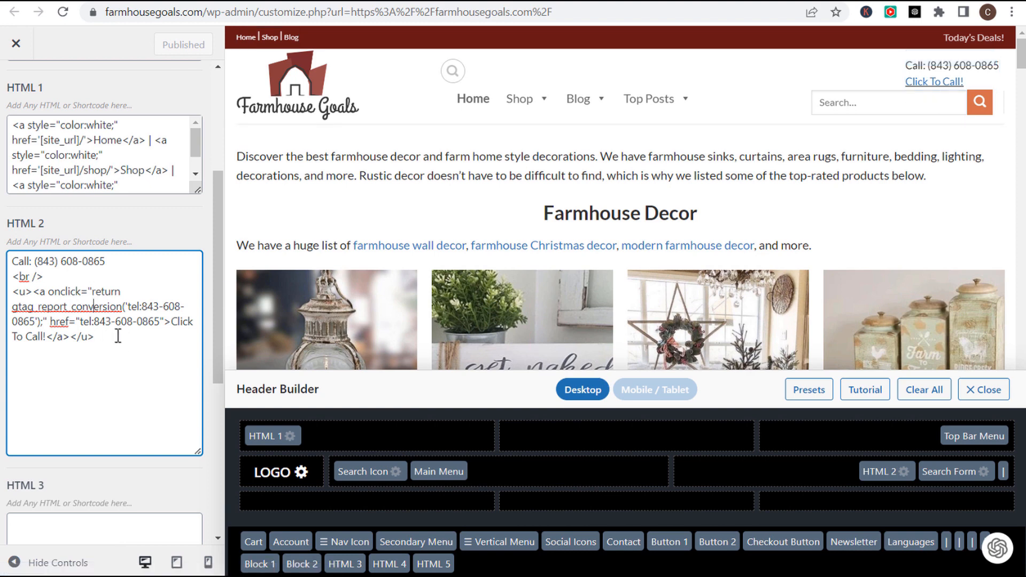
# - Inspect the HTML 2 Click To Call link markup and its tel href value
pyautogui.moveTo(70, 337); pyautogui.dragTo(44, 292)
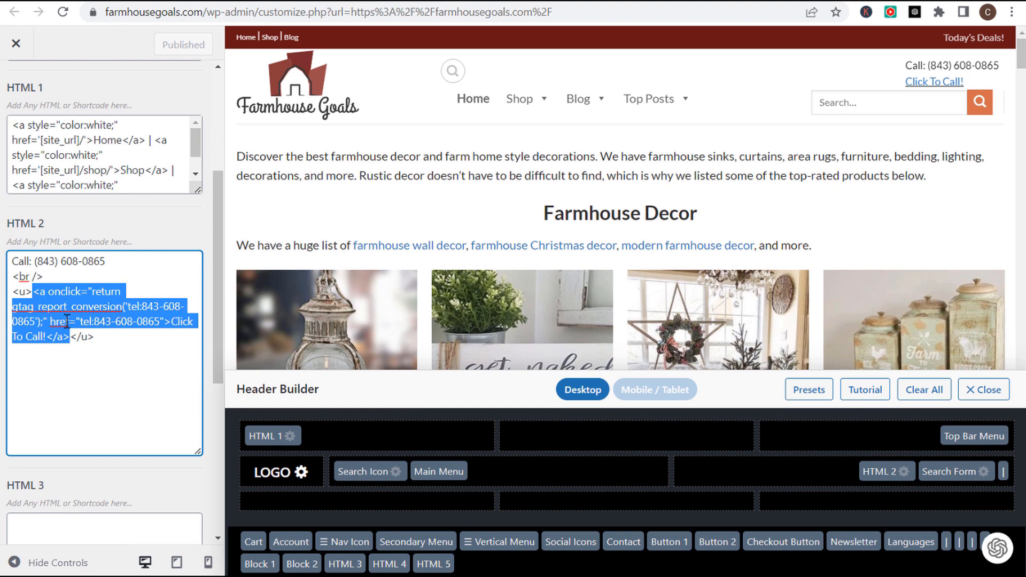
pyautogui.click(50, 322)
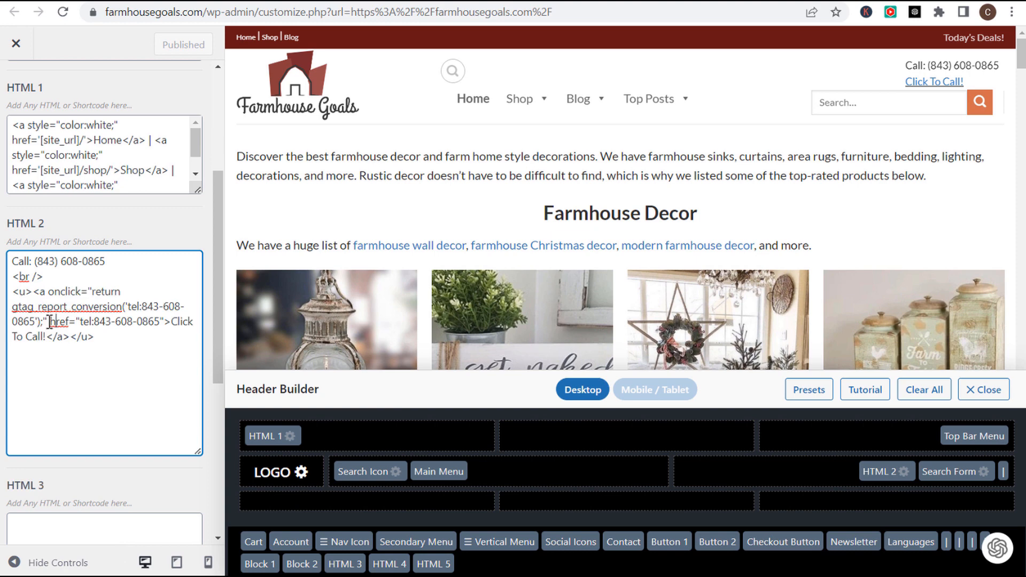
pyautogui.moveTo(81, 321); pyautogui.dragTo(164, 323)
pyautogui.click(165, 323)
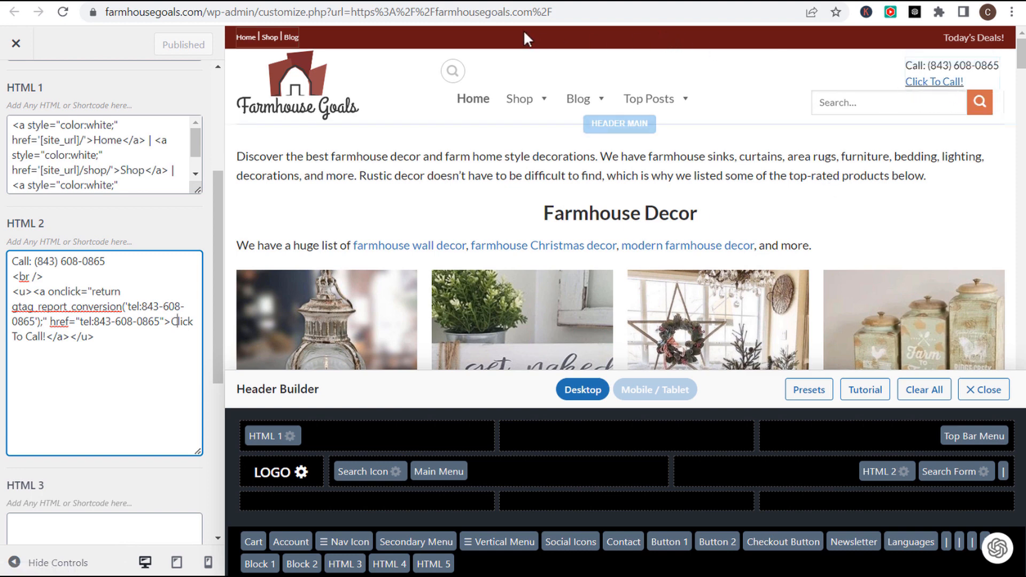
# - Compare the Help page's text-link and button tel onclick examples, checking their trailing semicolons
pyautogui.click(445, 2)
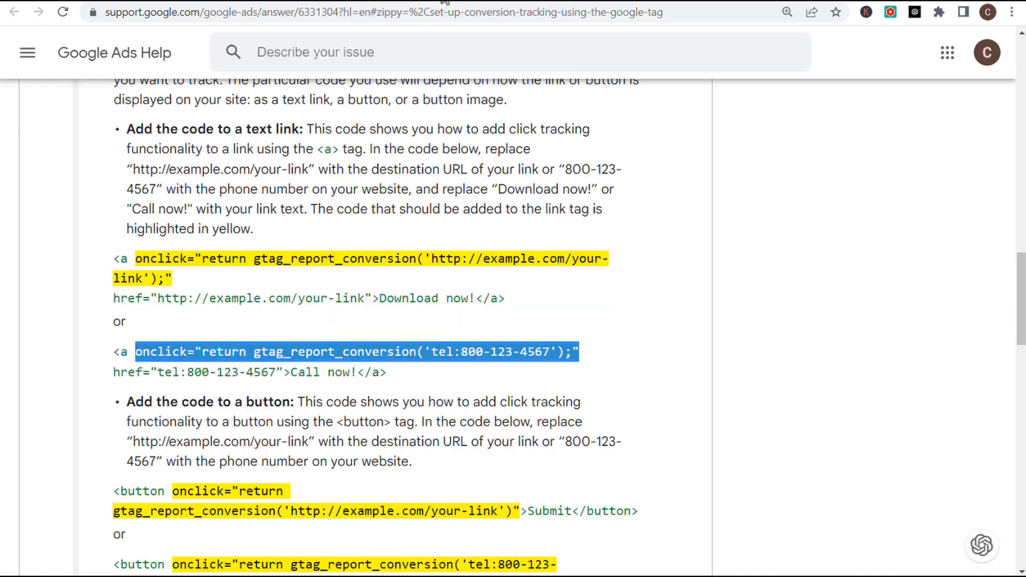
pyautogui.scroll(-3, 314, 251)
pyautogui.moveTo(135, 251); pyautogui.dragTo(351, 271)
pyautogui.click(401, 309)
pyautogui.scroll(-2, 394, 293)
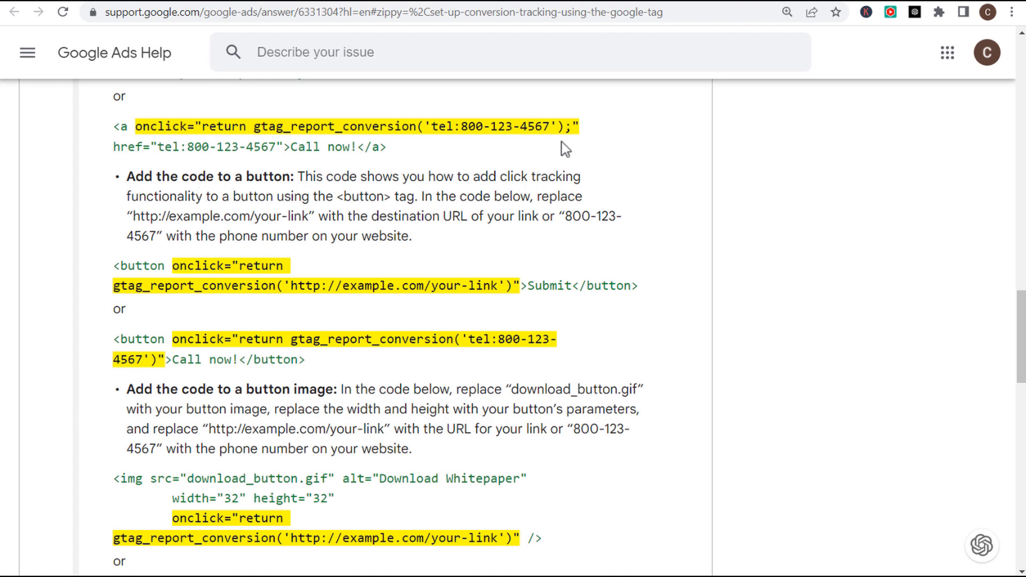
pyautogui.moveTo(573, 127); pyautogui.dragTo(566, 129)
pyautogui.moveTo(174, 345)
pyautogui.mouseDown()
pyautogui.moveTo(408, 356)
pyautogui.moveTo(158, 353)
pyautogui.mouseUp()
pyautogui.click(217, 398)
pyautogui.moveTo(573, 126); pyautogui.dragTo(564, 127)
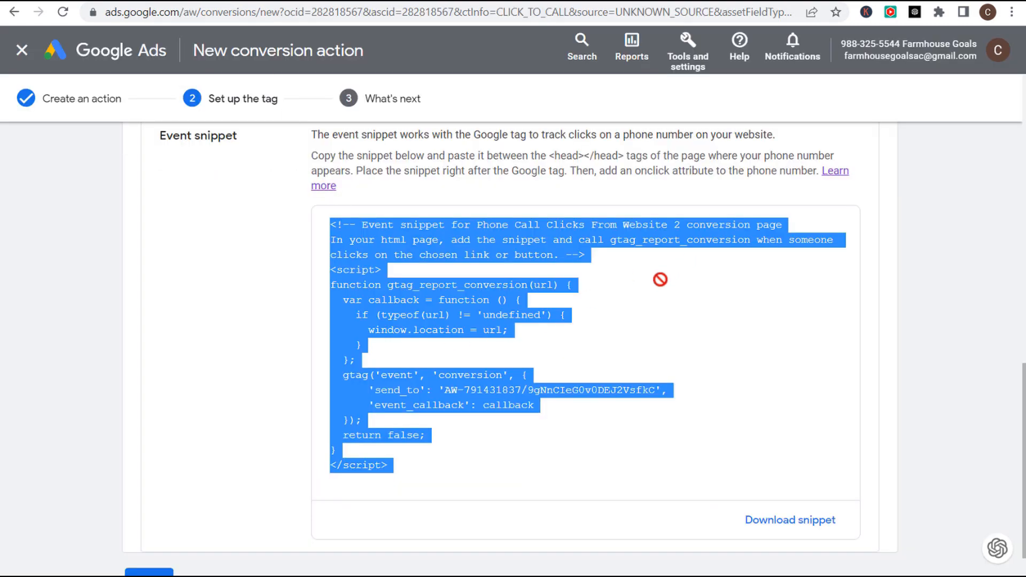
# - Choose 'Use Google Tag Manager' as the install method and continue to the final step
pyautogui.scroll(9, 679, 268)
pyautogui.scroll(5, 632, 302)
pyautogui.click(614, 248)
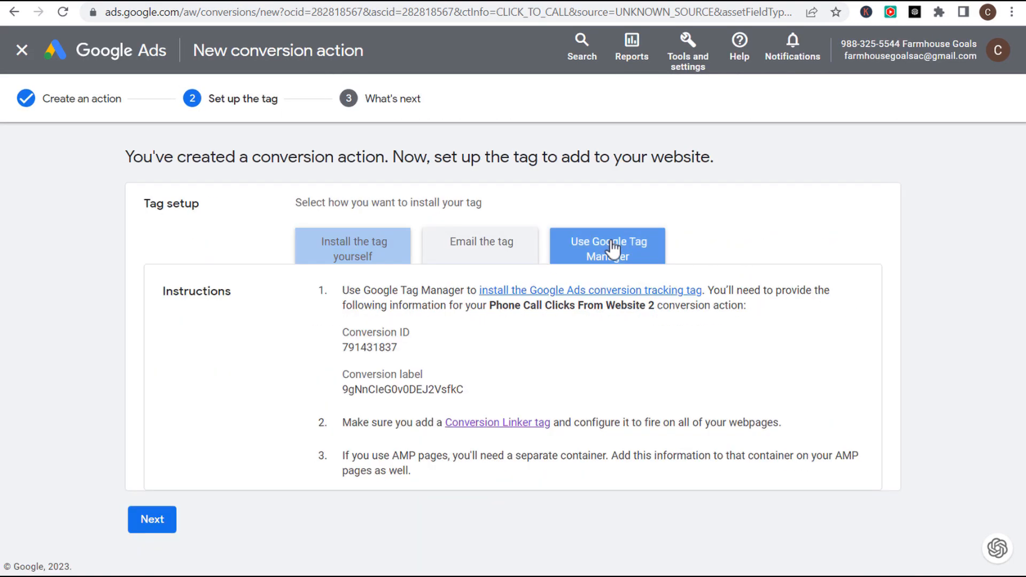
pyautogui.click(135, 521)
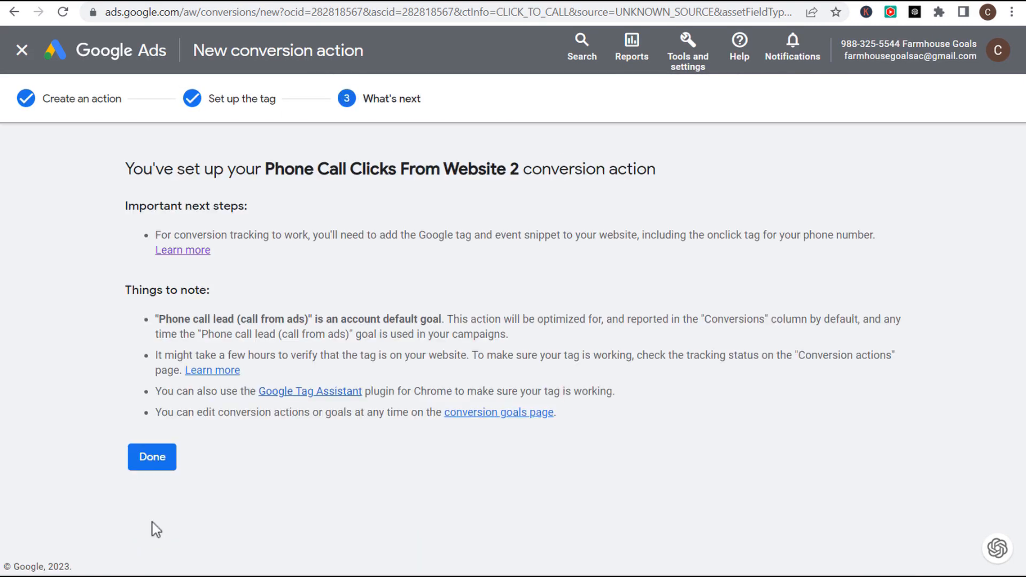
# - Read the 'What's next' confirmation, including the Phone call lead notes
pyautogui.moveTo(186, 168); pyautogui.dragTo(323, 178)
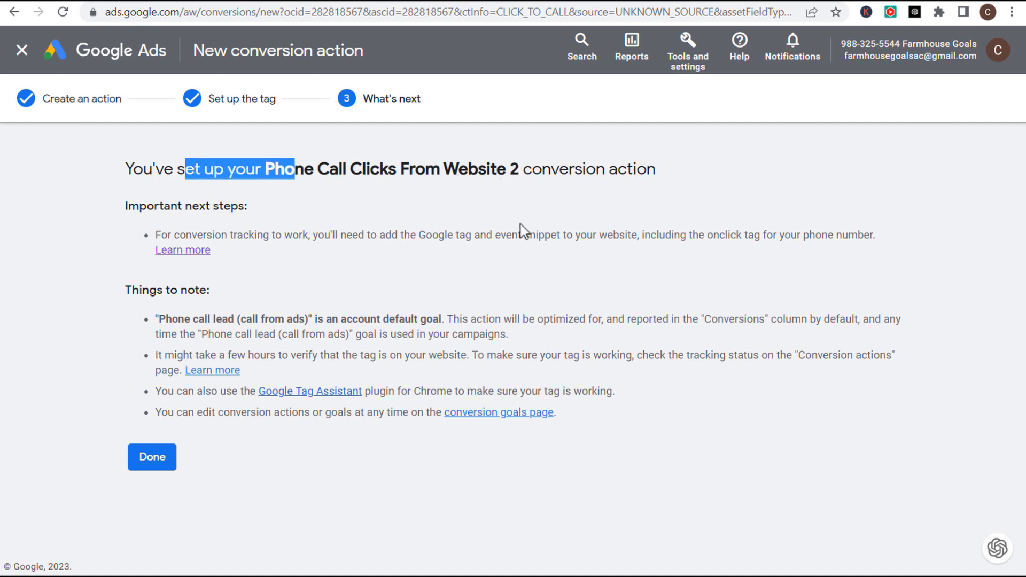
pyautogui.moveTo(318, 235); pyautogui.dragTo(628, 233)
pyautogui.click(672, 235)
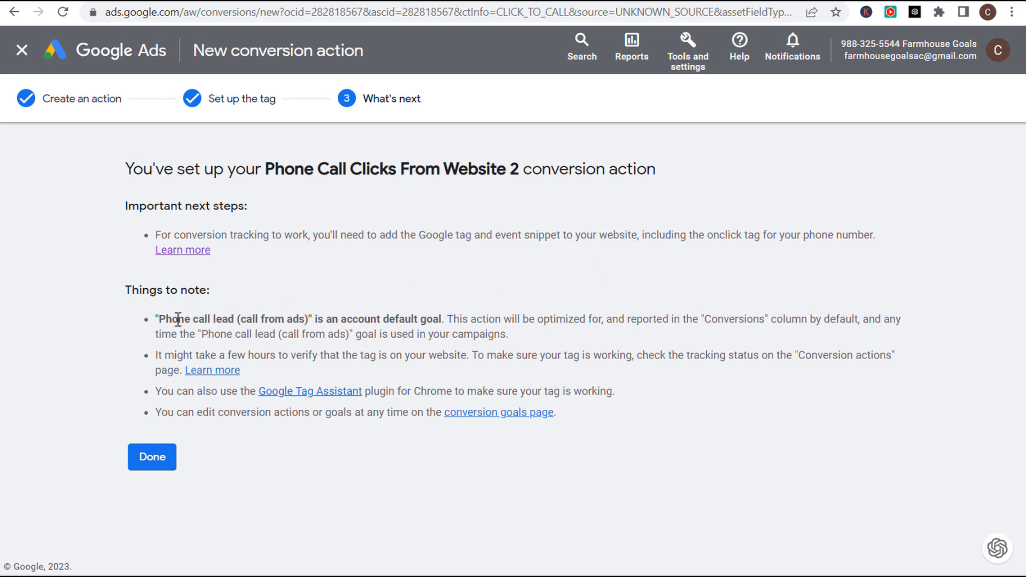
pyautogui.moveTo(486, 319); pyautogui.dragTo(808, 321)
pyautogui.click(848, 323)
pyautogui.moveTo(167, 332); pyautogui.dragTo(474, 335)
pyautogui.click(481, 335)
# - View the Tag Assistant extension in the Chrome Web Store, then finish the conversion setup with Done
pyautogui.click(321, 392)
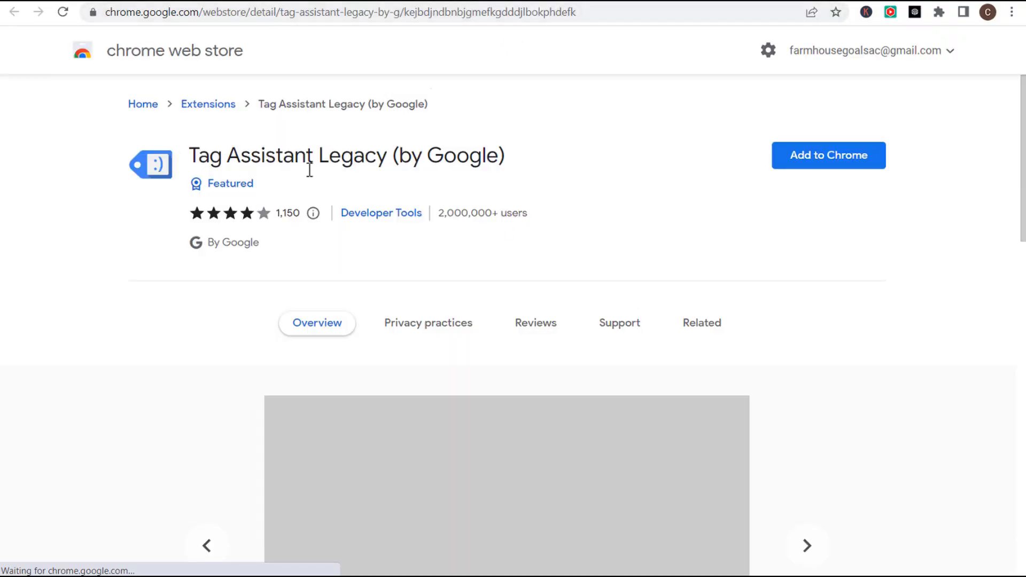
pyautogui.moveTo(227, 155); pyautogui.dragTo(363, 155)
pyautogui.click(428, 160)
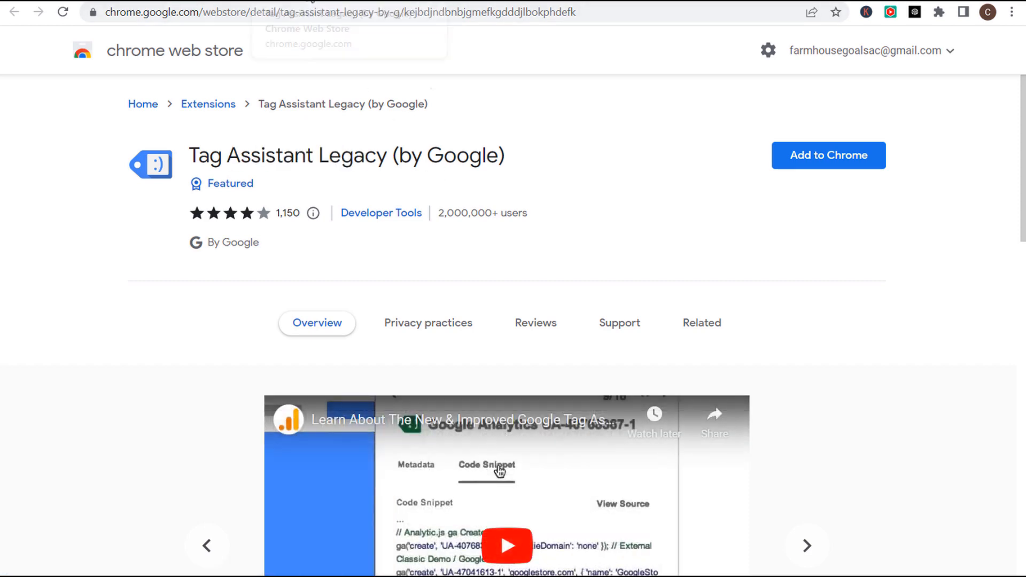
pyautogui.click(299, 1)
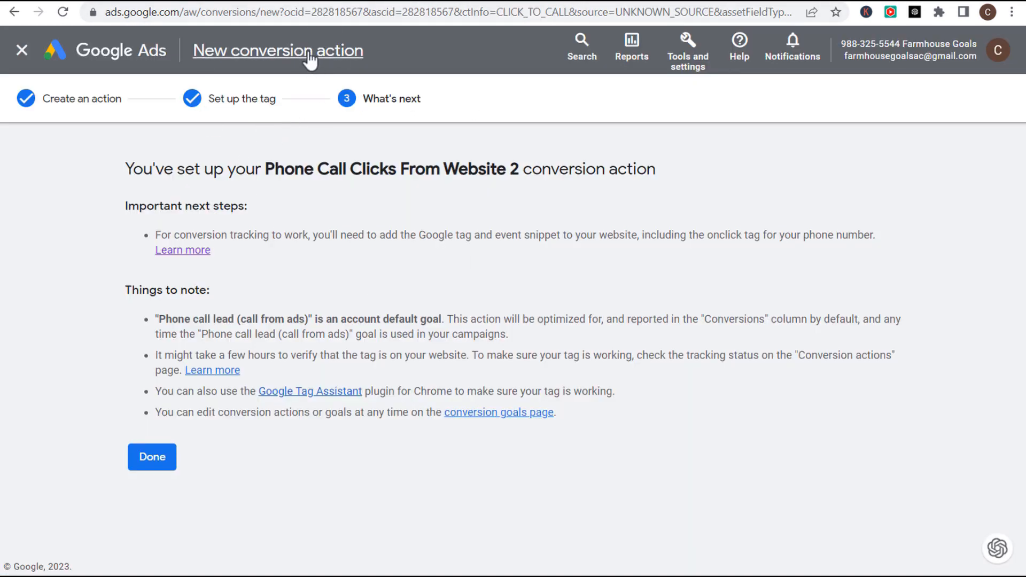
pyautogui.click(151, 460)
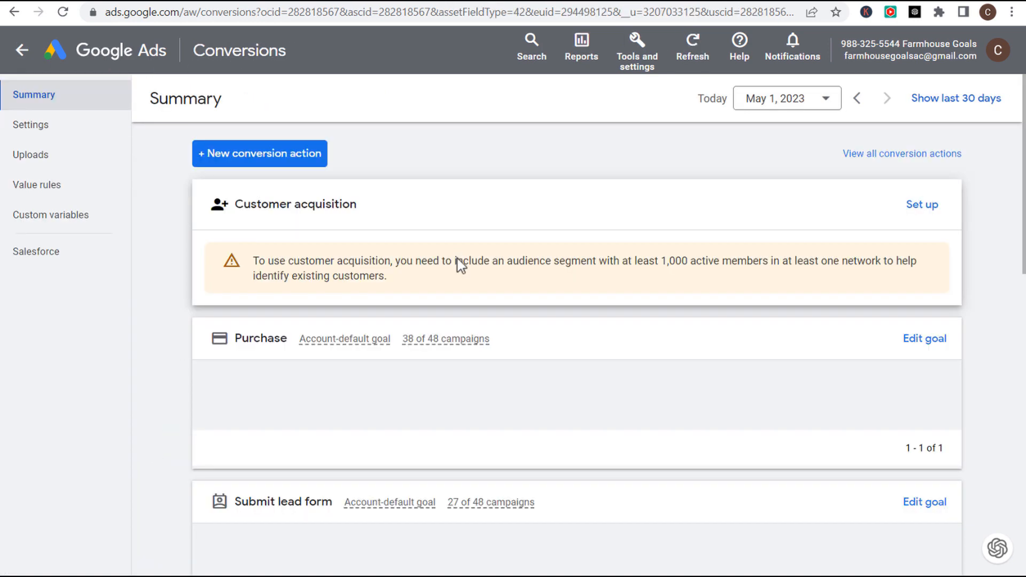
pyautogui.scroll(-5, 588, 321)
pyautogui.scroll(-3, 669, 339)
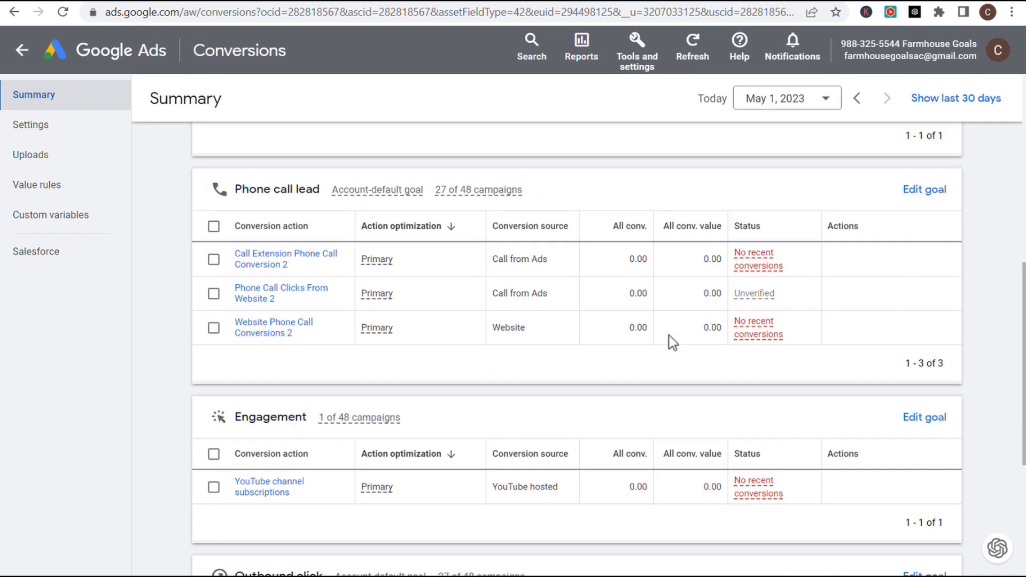
pyautogui.moveTo(761, 297)
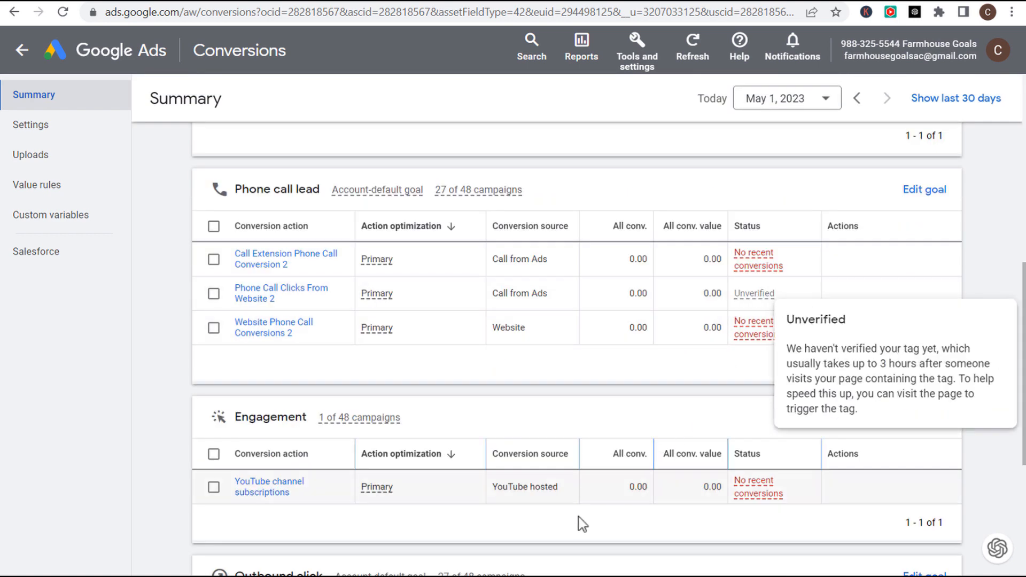
pyautogui.hotkey('alt', 'Tab')
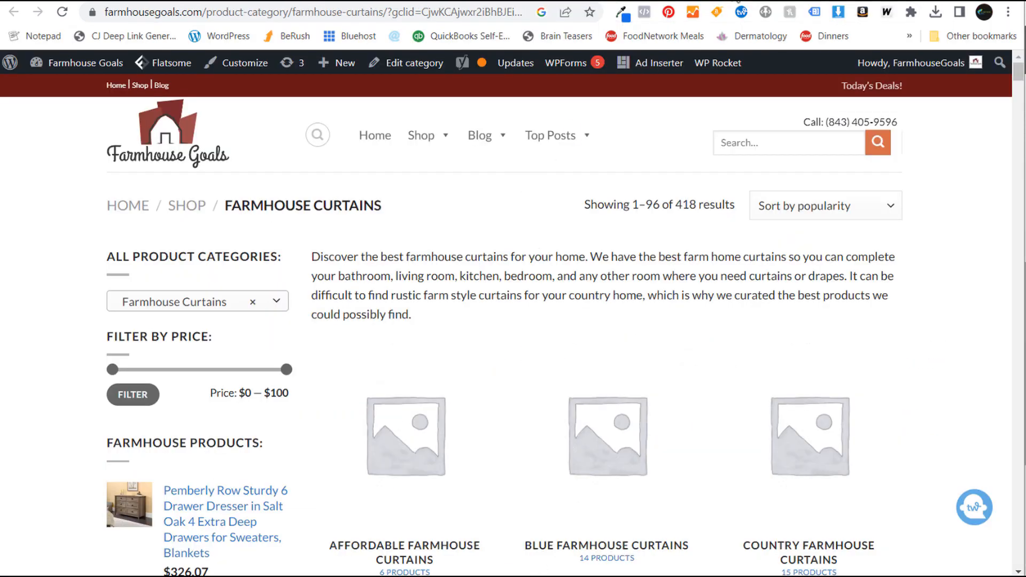
pyautogui.hotkey('alt', 'Tab')
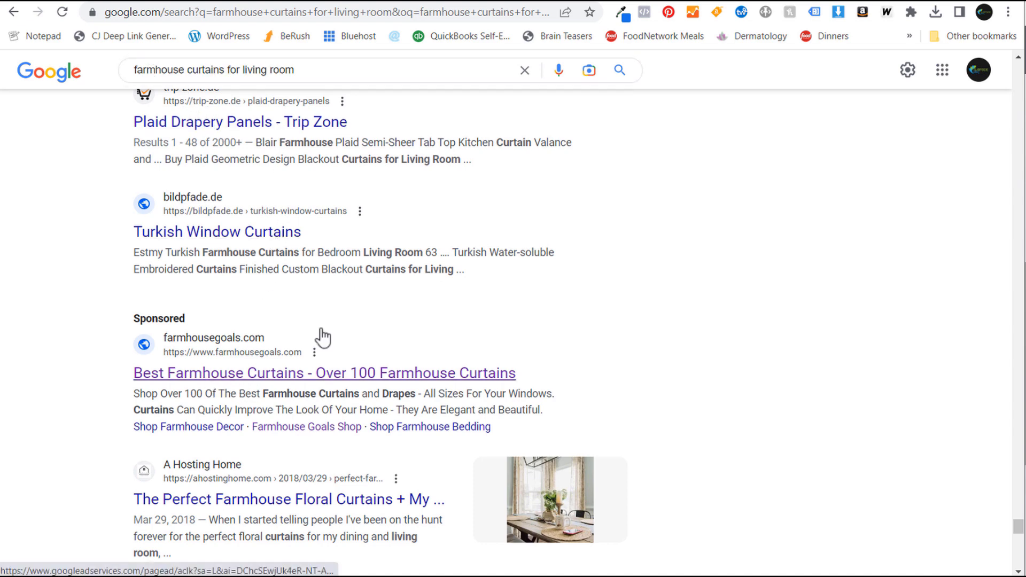
pyautogui.hotkey('alt', 'Tab')
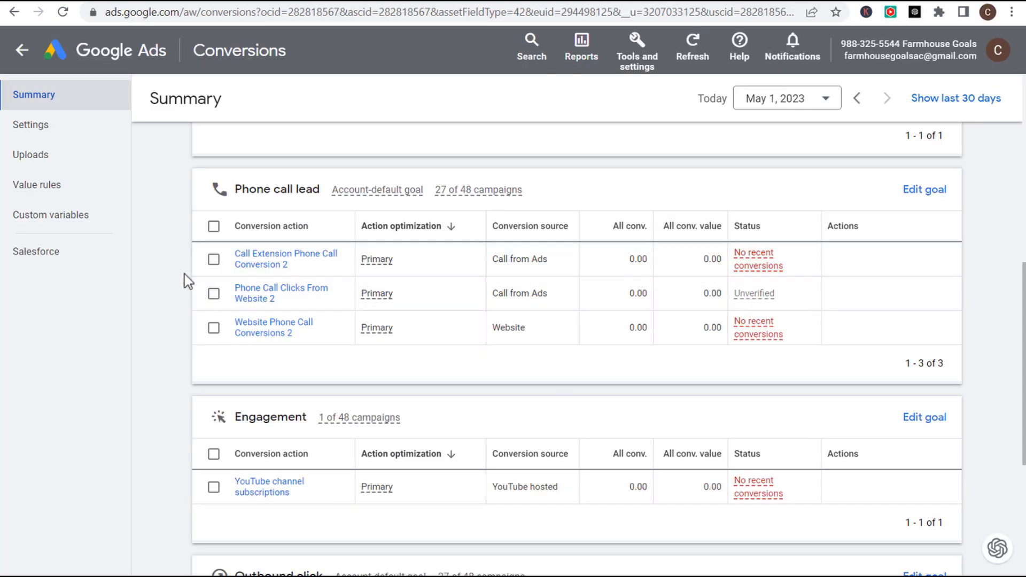
# - Scroll up the Google Ads conversions page
pyautogui.scroll(2, 185, 279)
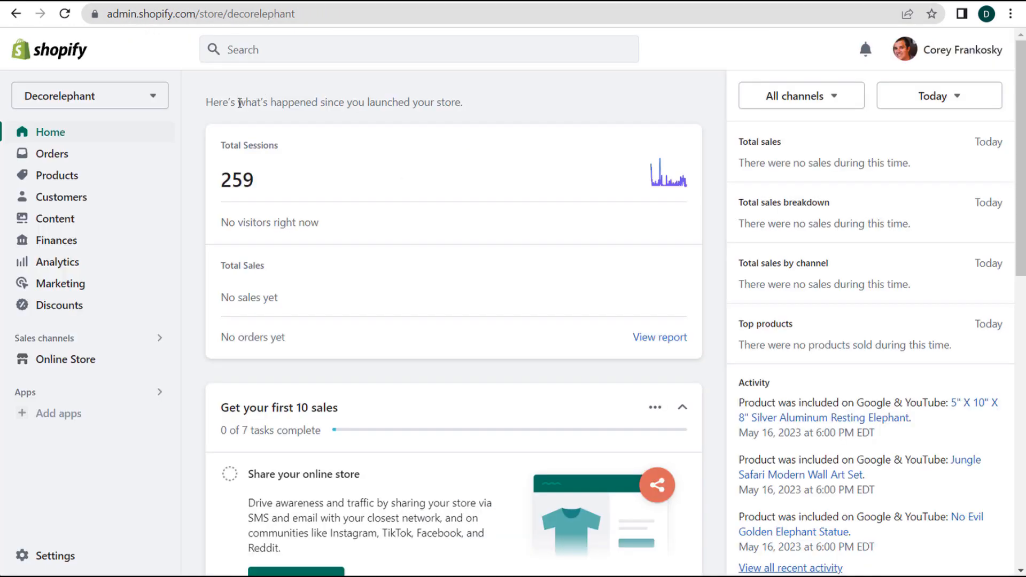
# - Cycle through the Analytics, Tag Manager, Google Ads and Shopify tabs, then open decorelephant.com's installation instructions
pyautogui.click(404, 3)
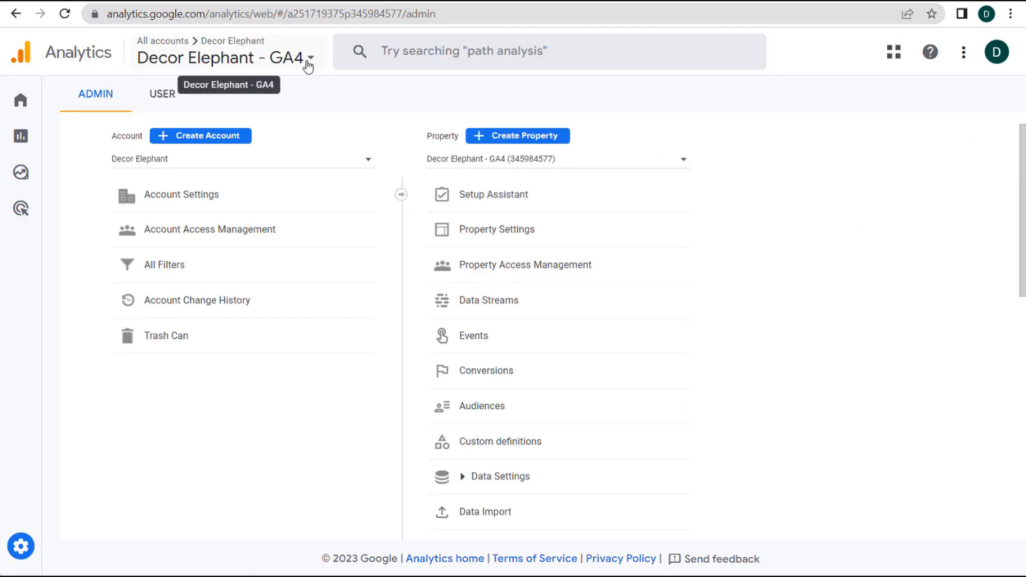
pyautogui.click(526, 2)
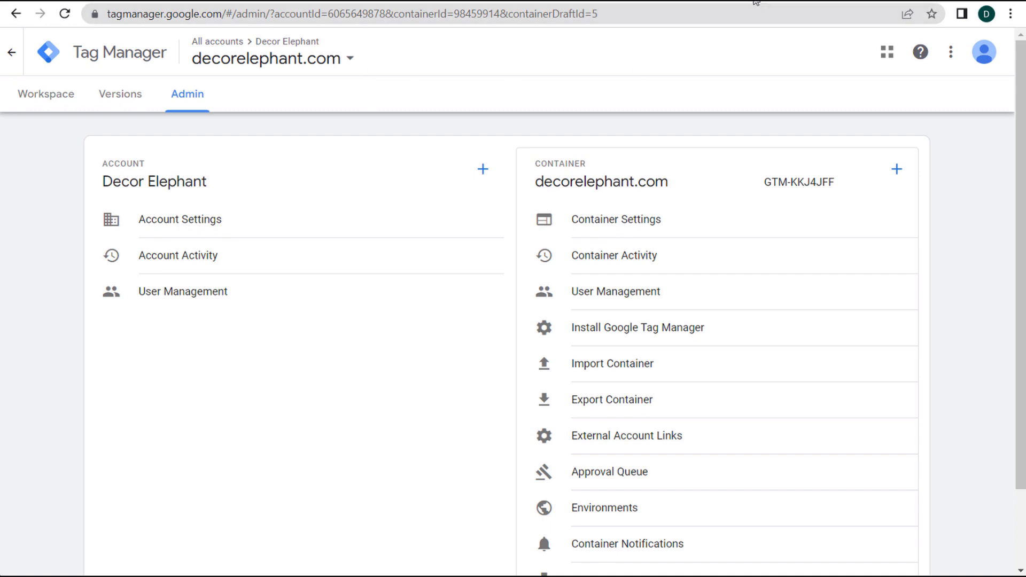
pyautogui.click(755, 2)
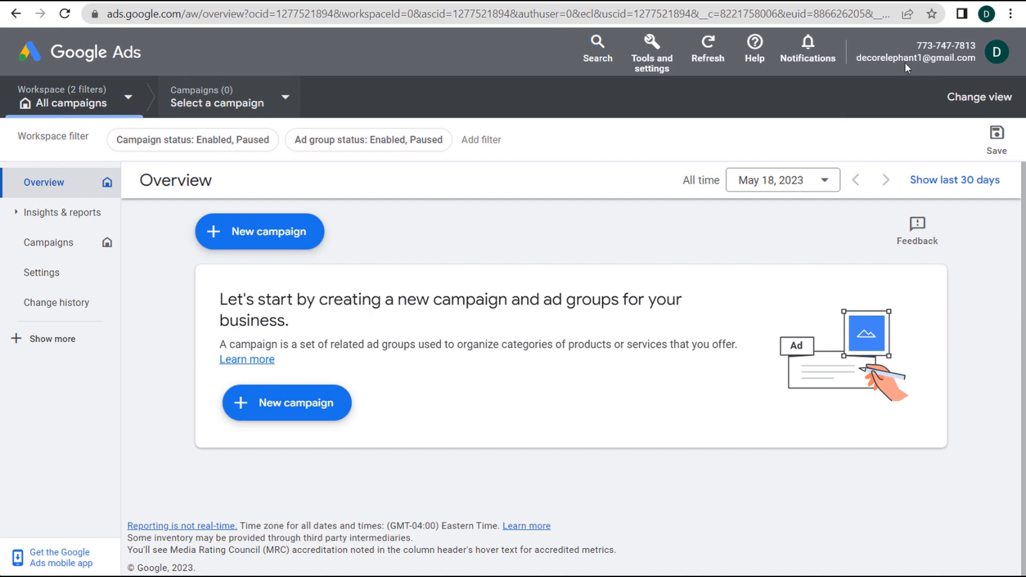
pyautogui.click(582, 2)
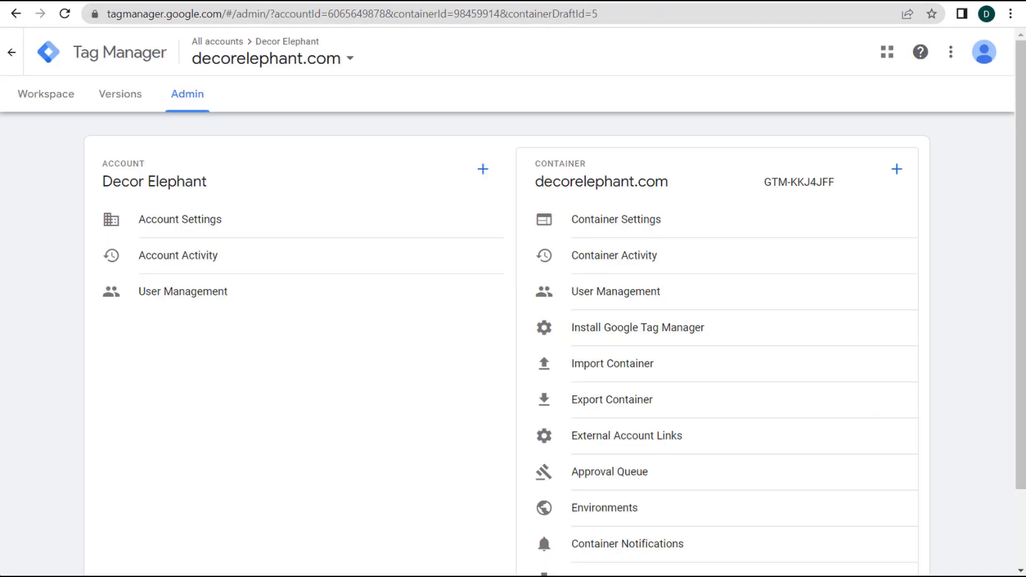
pyautogui.hotkey('ctrl', 'Tab')
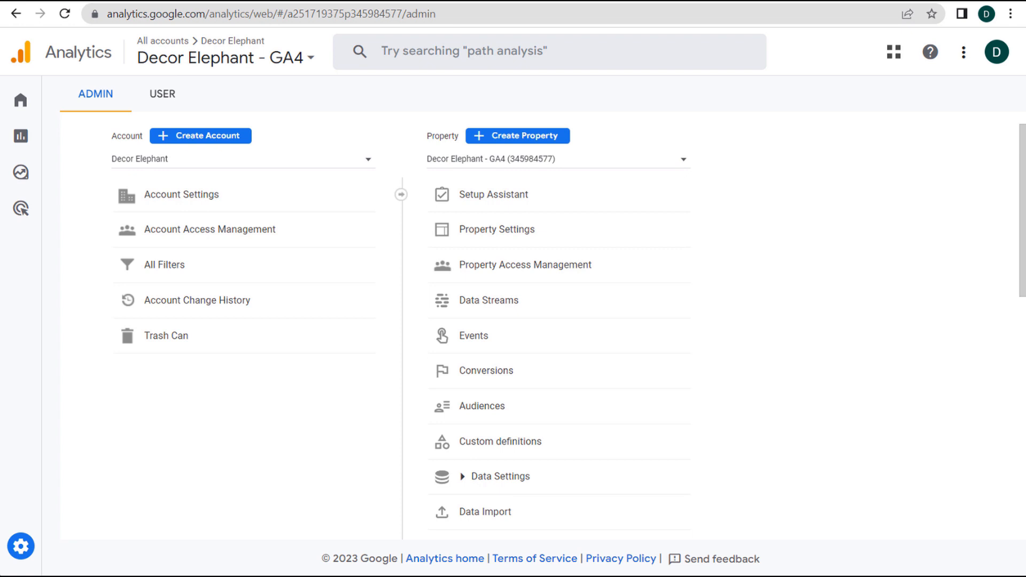
pyautogui.click(582, 2)
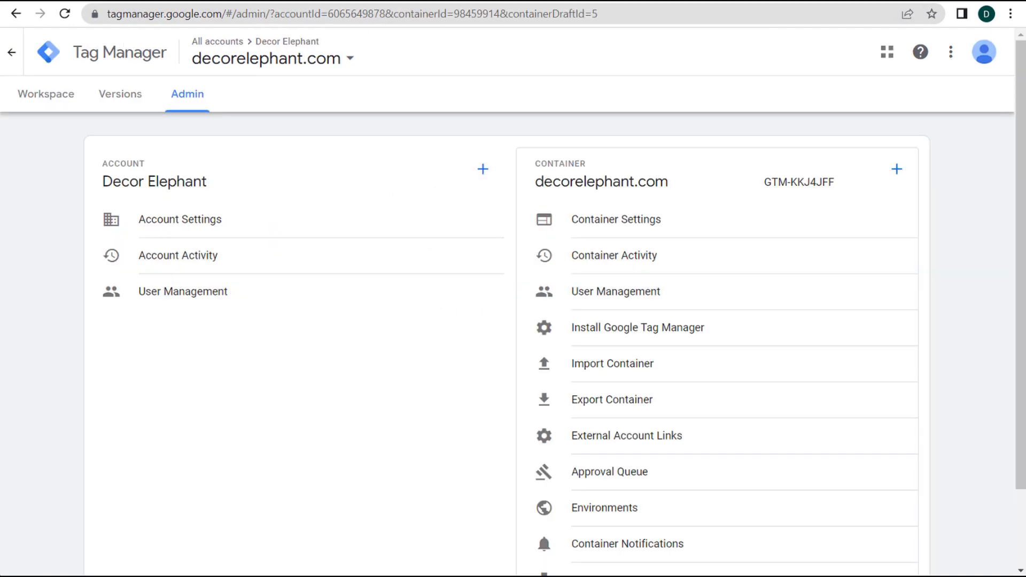
pyautogui.click(748, 3)
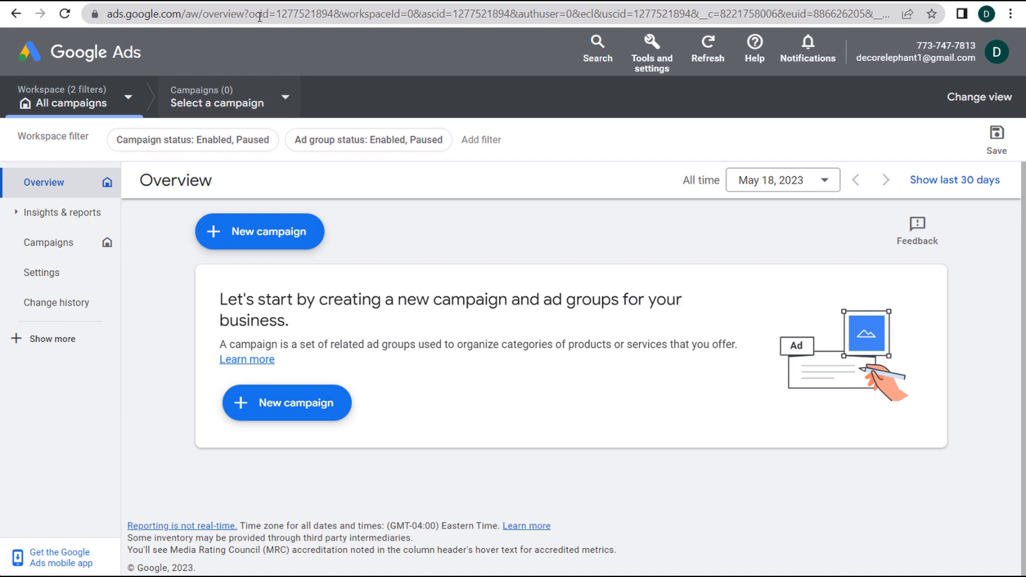
pyautogui.click(267, 2)
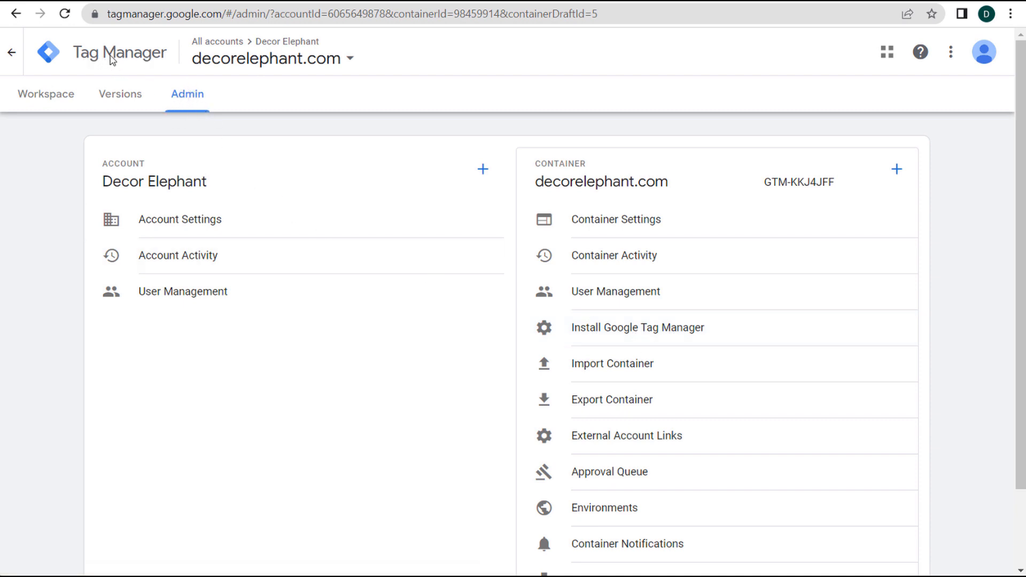
pyautogui.click(663, 332)
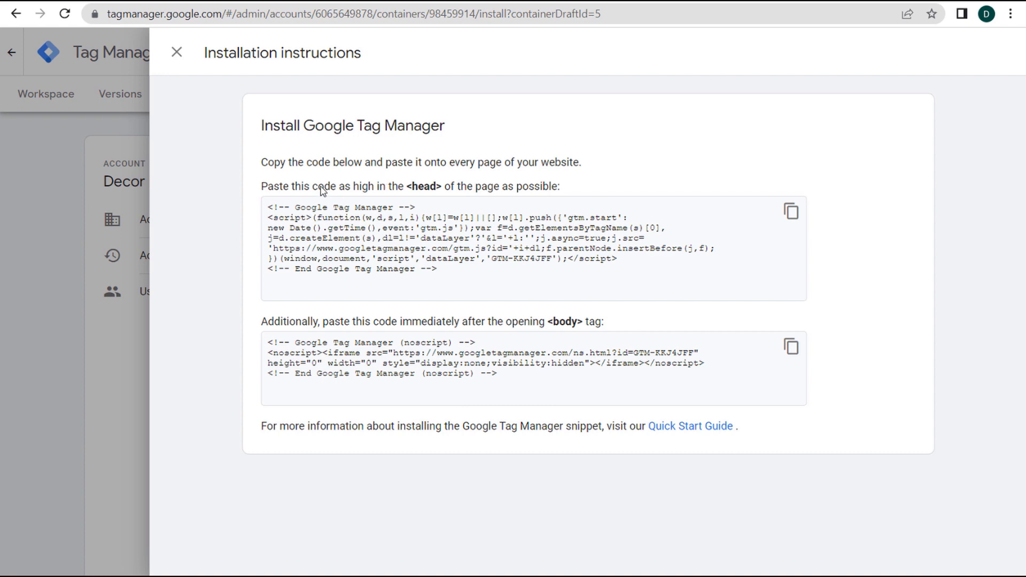
# - Copy the GTM-KKJ4JFF <head> snippet after reading the placement notes, then return to Shopify
pyautogui.moveTo(274, 187); pyautogui.dragTo(395, 190)
pyautogui.click(432, 187)
pyautogui.moveTo(319, 324); pyautogui.dragTo(577, 328)
pyautogui.click(577, 327)
pyautogui.click(792, 214)
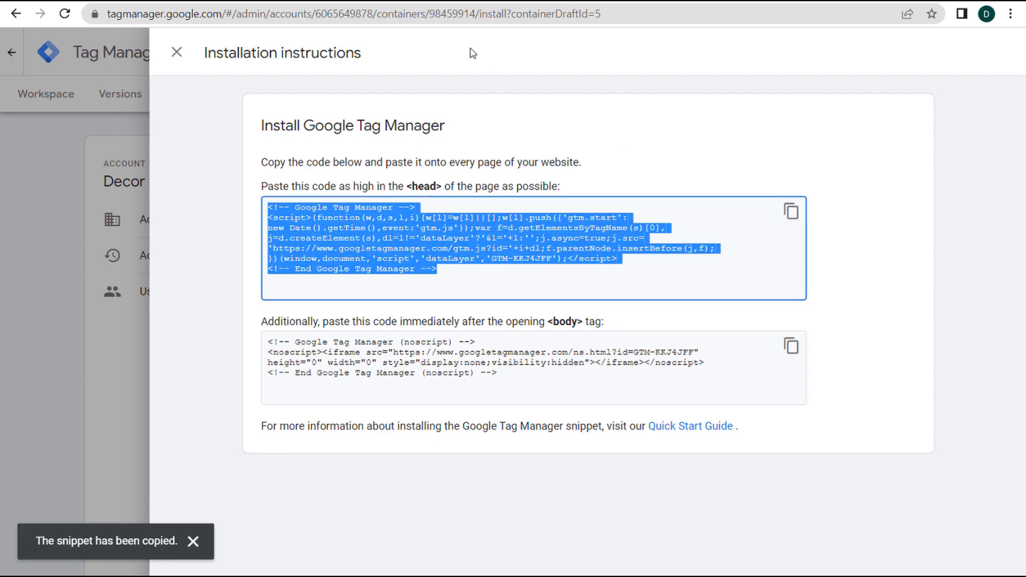
pyautogui.click(287, 2)
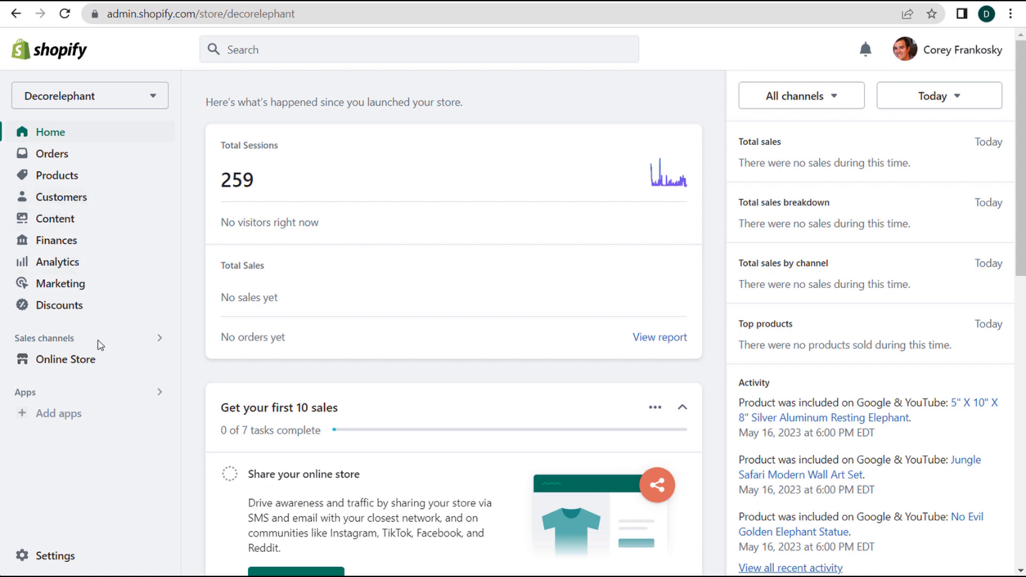
# - Open the Sense theme's code and paste the GTM-KKJ4JFF head snippet below line 7 of theme.liquid
pyautogui.click(86, 362)
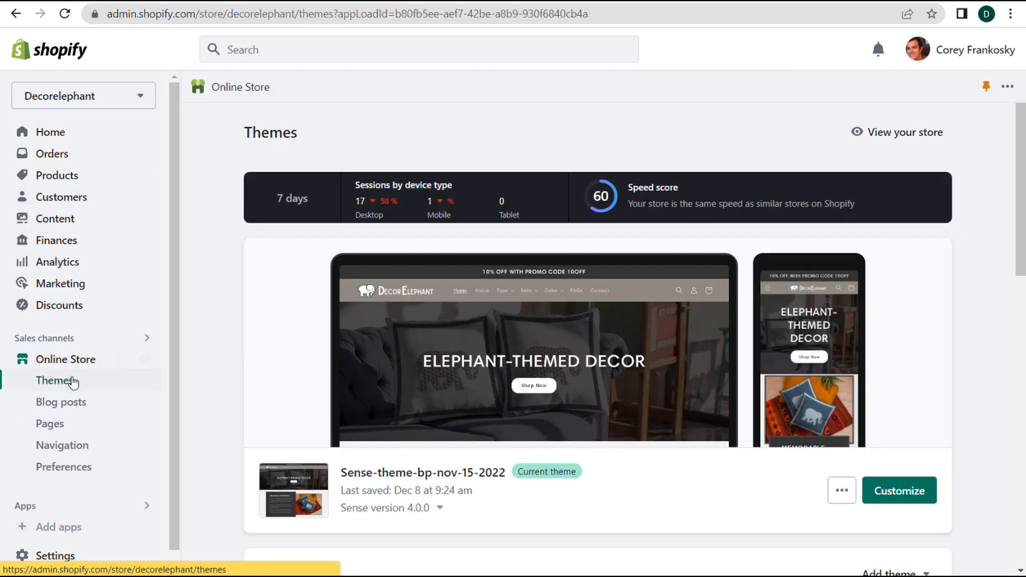
pyautogui.scroll(-2, 196, 383)
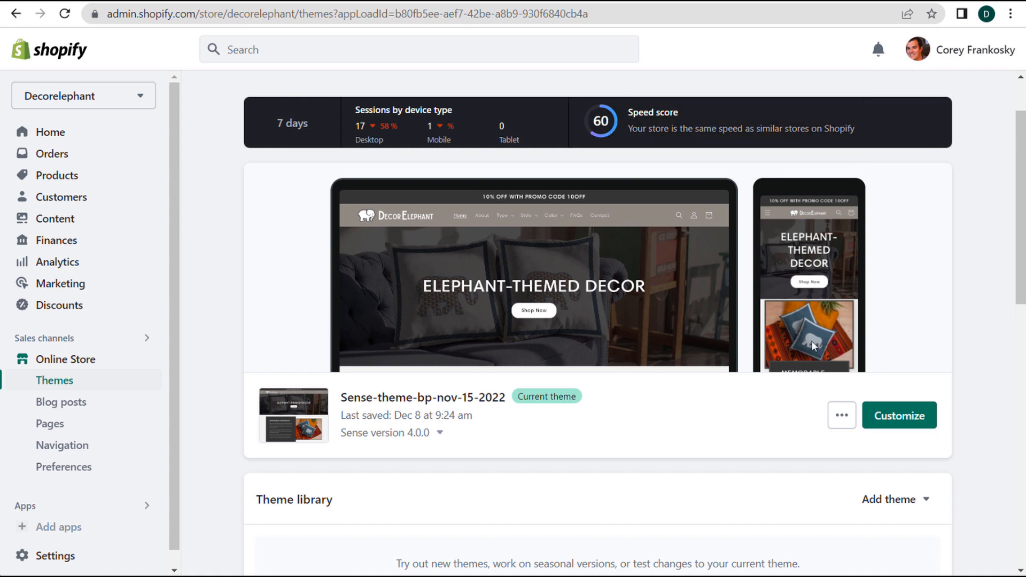
pyautogui.click(843, 416)
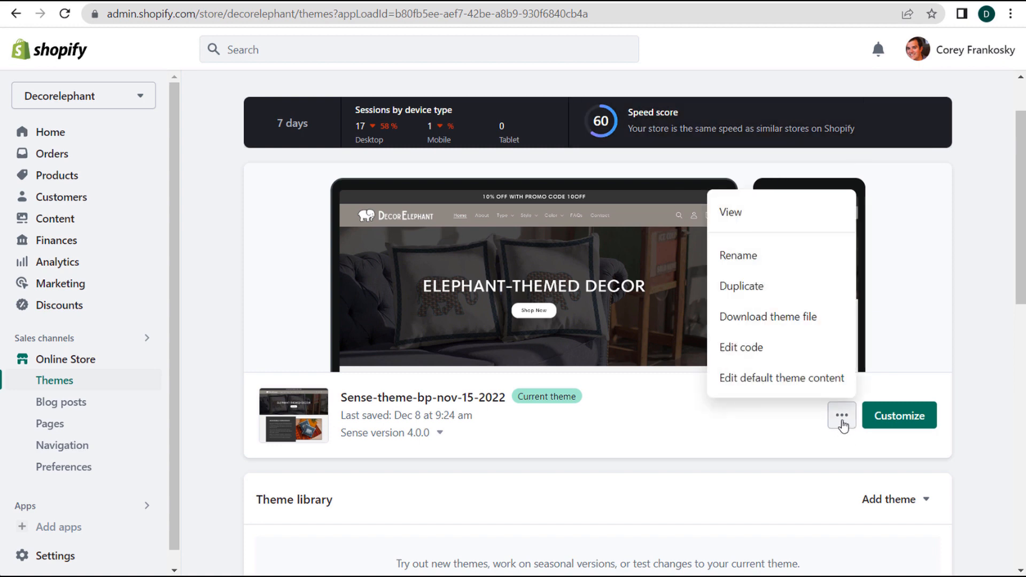
pyautogui.click(781, 353)
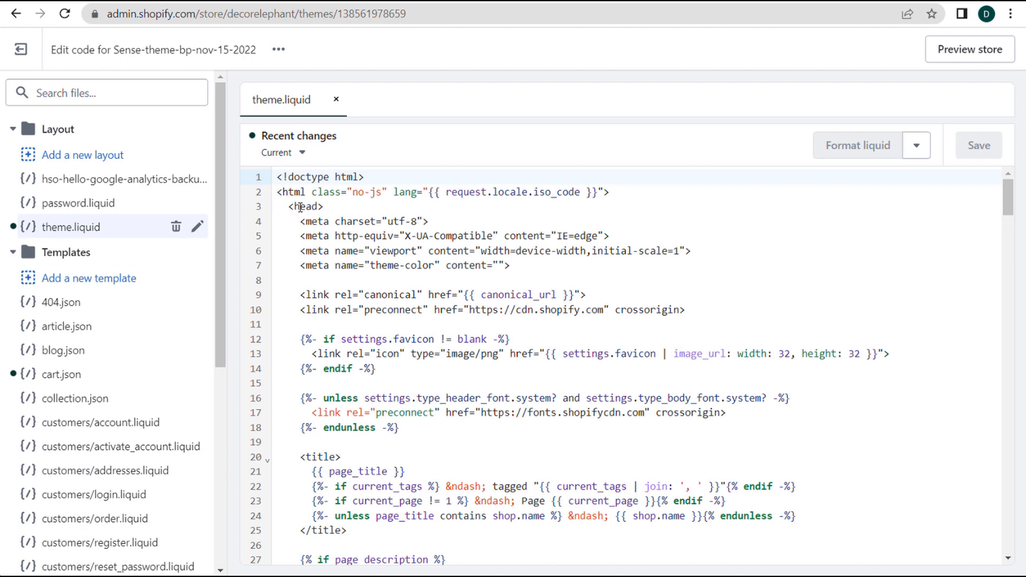
pyautogui.click(552, 267)
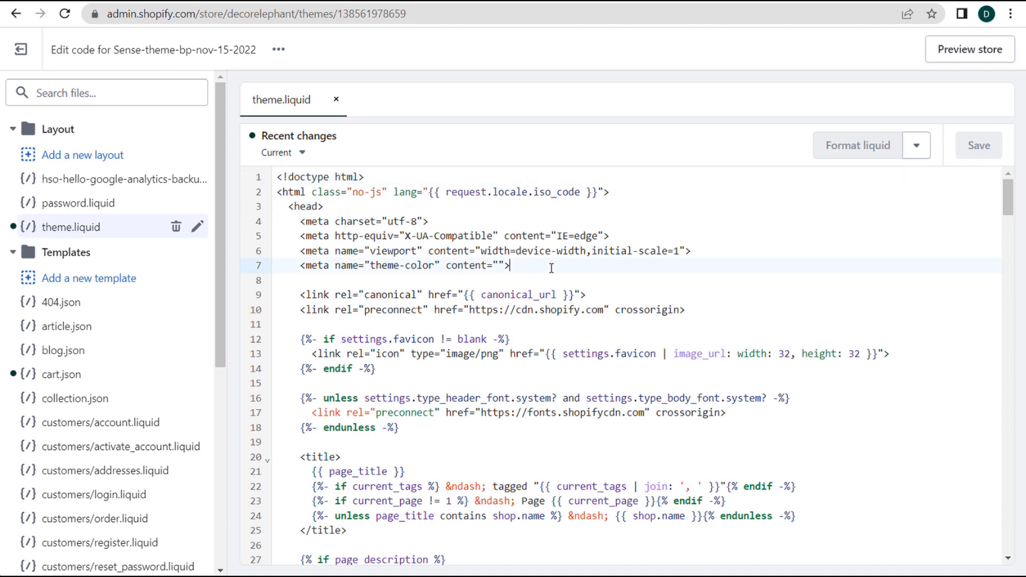
pyautogui.press('Return')
pyautogui.press('Return')
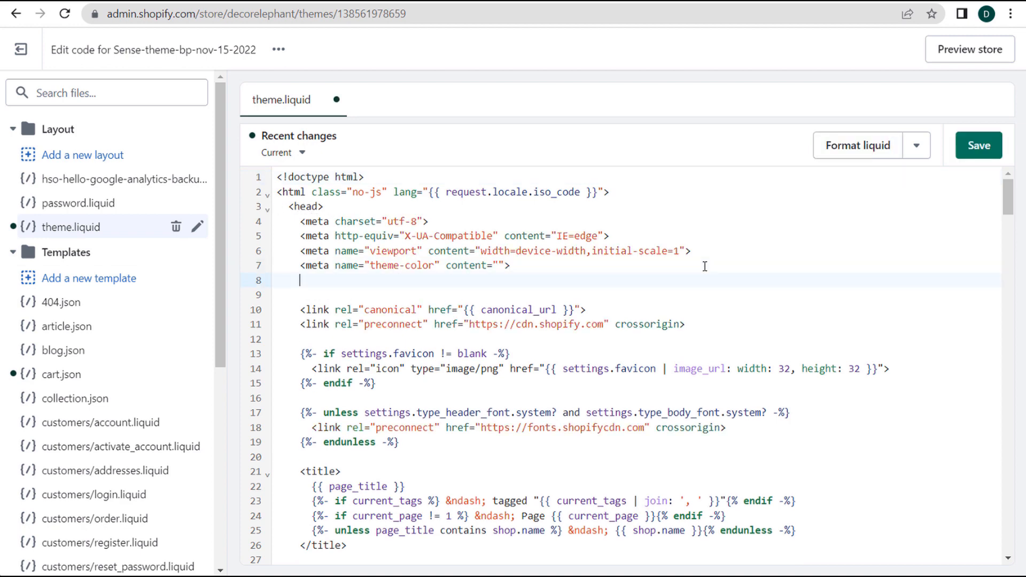
pyautogui.write("<!-- Google Tag Manager --> <script>(function(w,d,s,l,i){w[l]=w[l]||[];w[l].push({'gtm.start': new Date().getTime(),event:'gtm.js'});var f=d.getElementsByTagName(s)[0], j=d.createElement(s),dl=l!='dataLayer'?'&l='+l:'';j.async=true;j.src= 'https://www.googletagmanager.com/gtm.js?id='+i+dl;f.parentNode.insertBefore(j,f); })(window,document,'script','dataLayer','GTM-KKJ4JFF');</script> <!-- End Google Tag Manager -->")
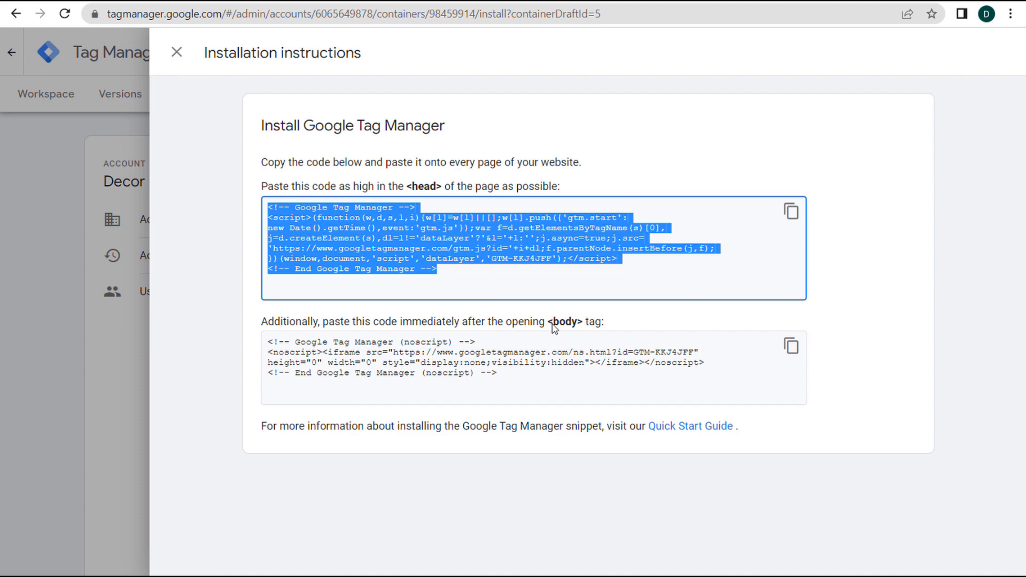
# - Copy the GTM noscript body snippet and locate the opening <body tag in theme.liquid
pyautogui.click(791, 347)
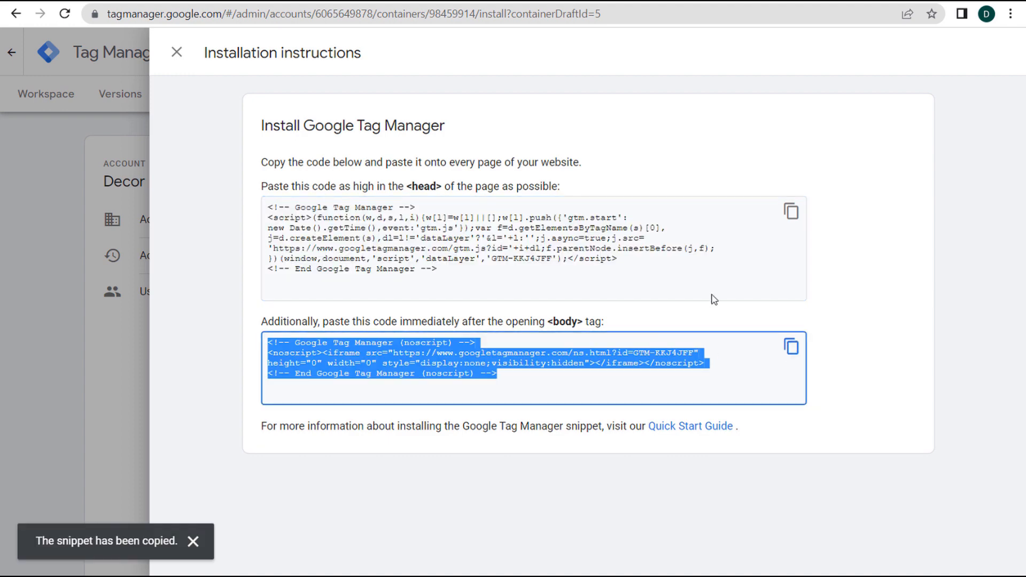
pyautogui.hotkey('ctrl', 'Tab')
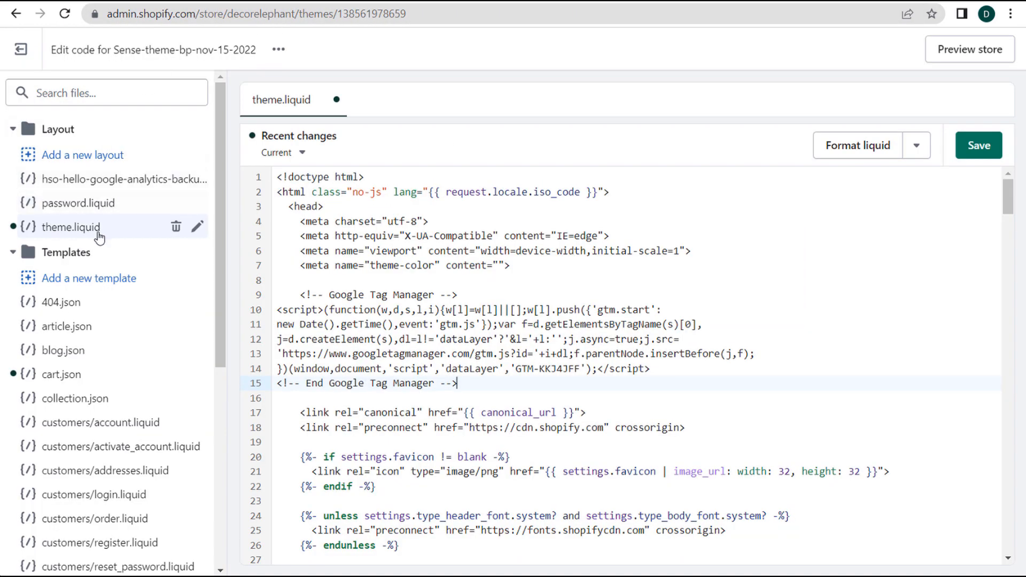
pyautogui.scroll(-3, 661, 295)
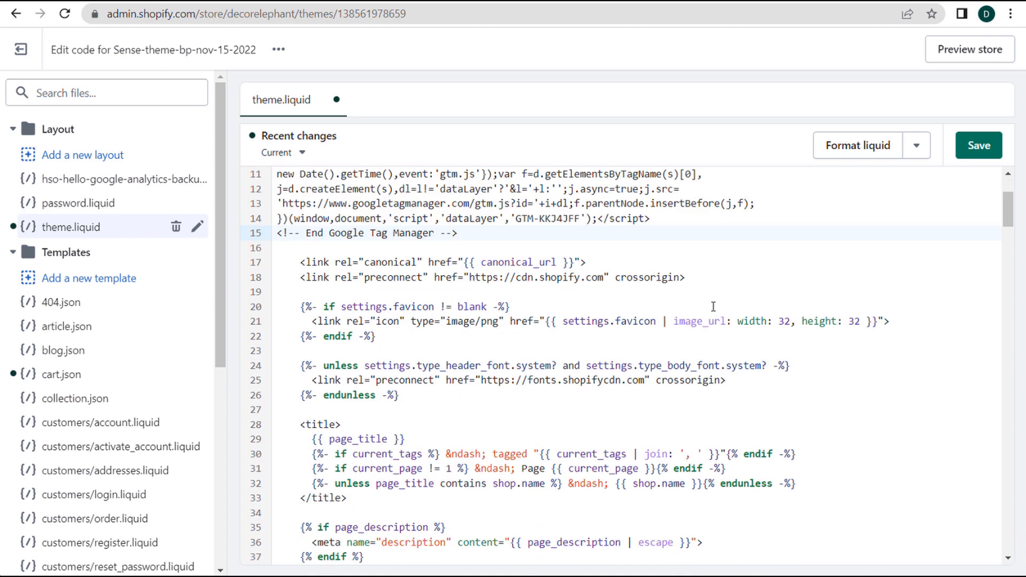
pyautogui.hotkey('ctrl', 'f')
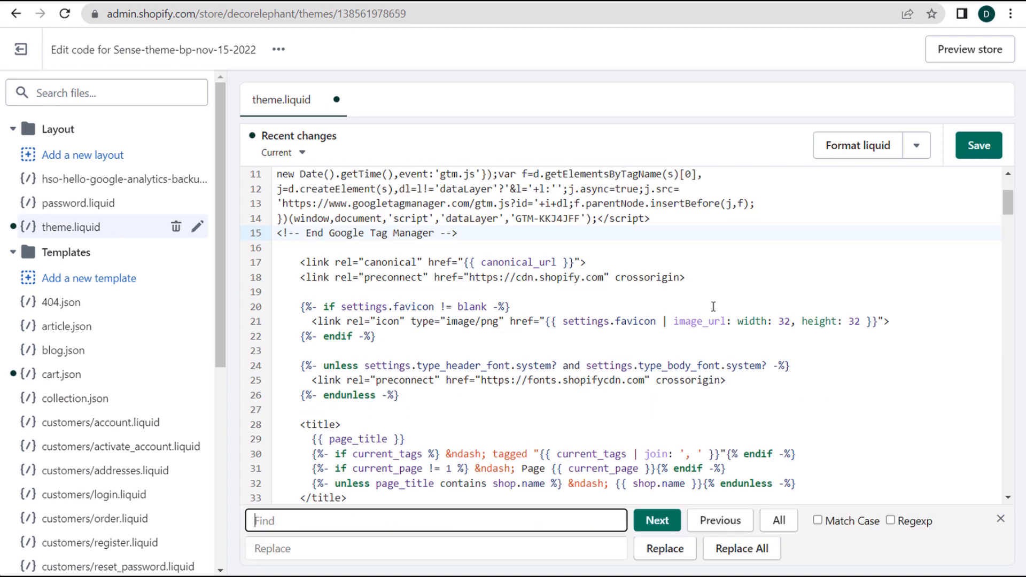
pyautogui.write('<body')
pyautogui.click(657, 521)
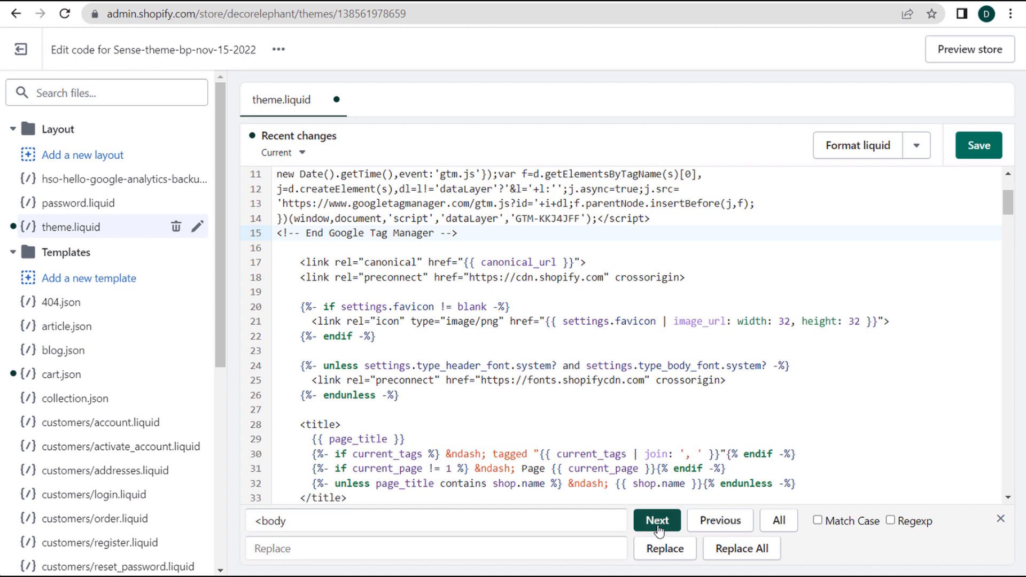
pyautogui.scroll(-3, 555, 331)
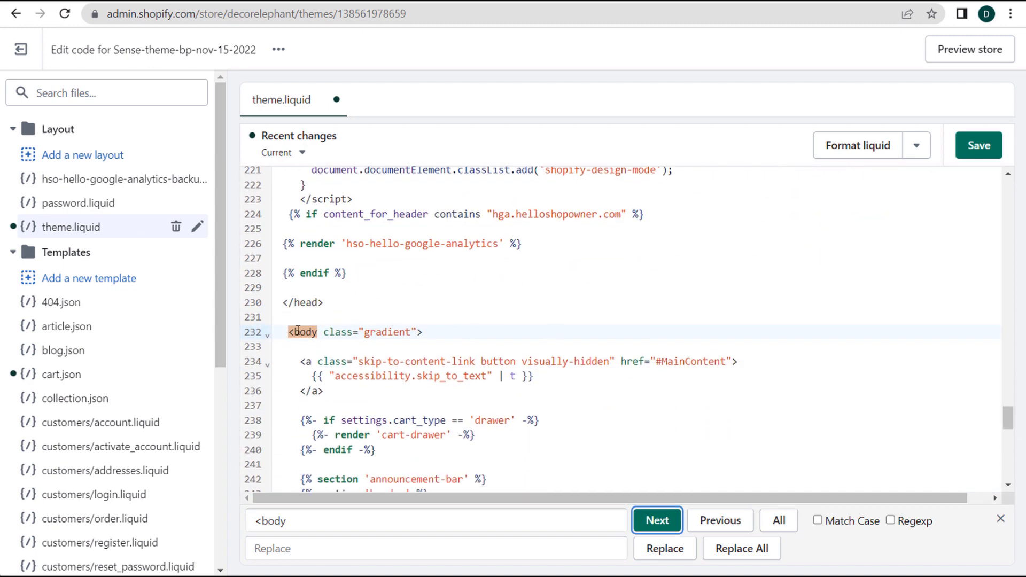
# - Paste the noscript snippet on a new line after the body tag and save theme.liquid
pyautogui.click(439, 332)
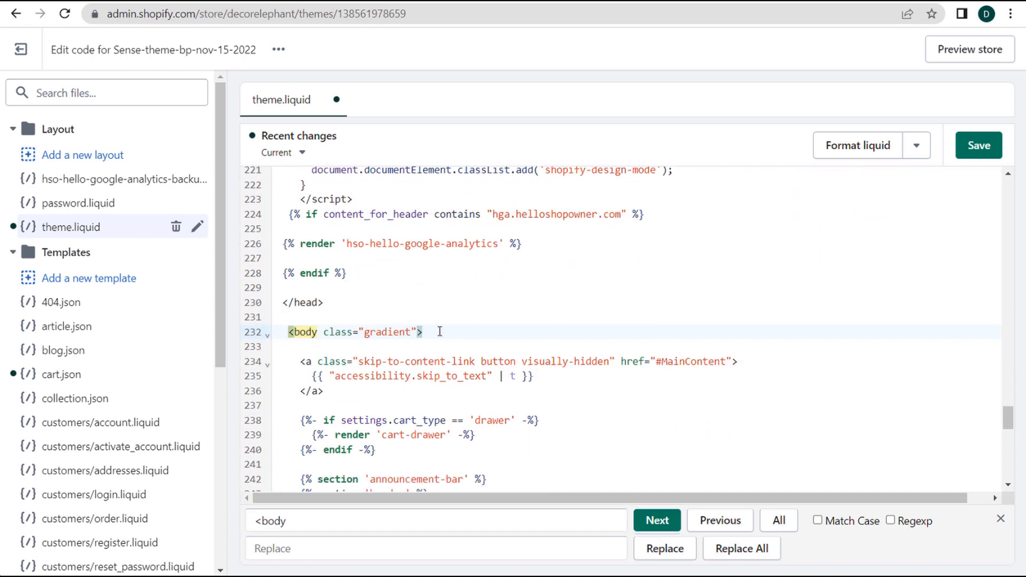
pyautogui.press('Escape')
pyautogui.press('Return')
pyautogui.press('Return')
pyautogui.hotkey('ctrl', 'v')
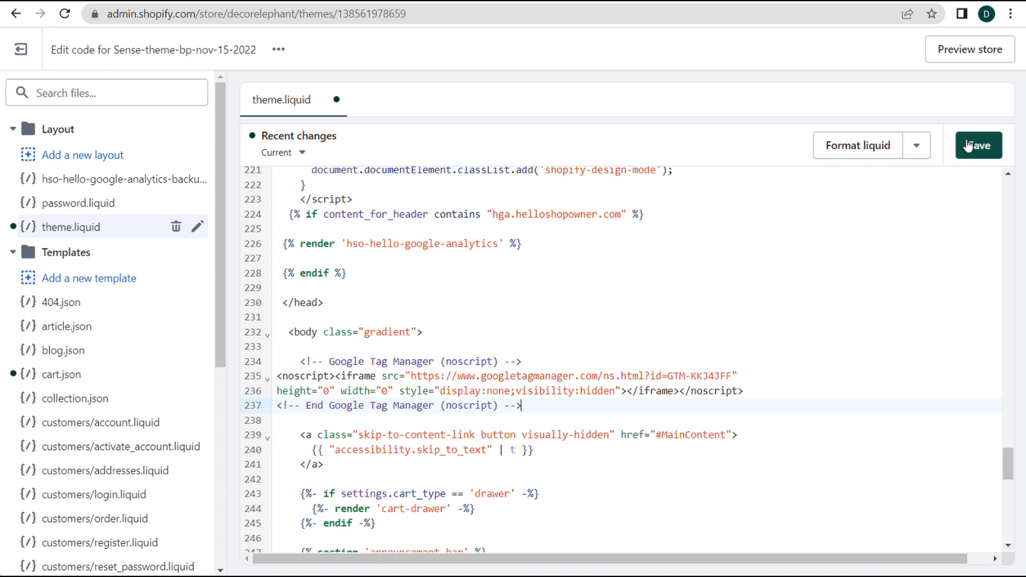
pyautogui.click(990, 149)
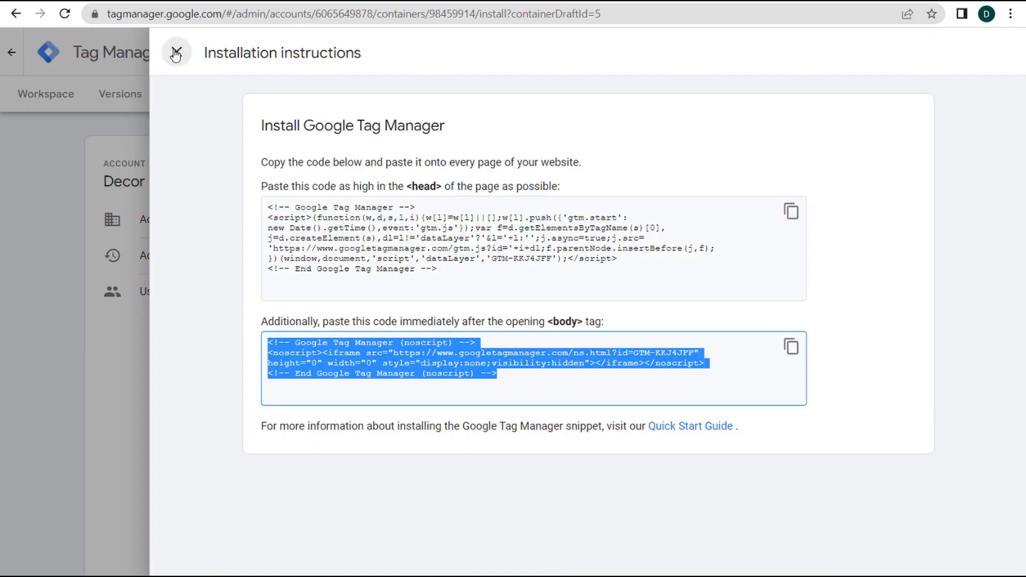
# - Close the installation instructions, then submit and publish Version 5, 'Installed GTM on website'
pyautogui.click(176, 52)
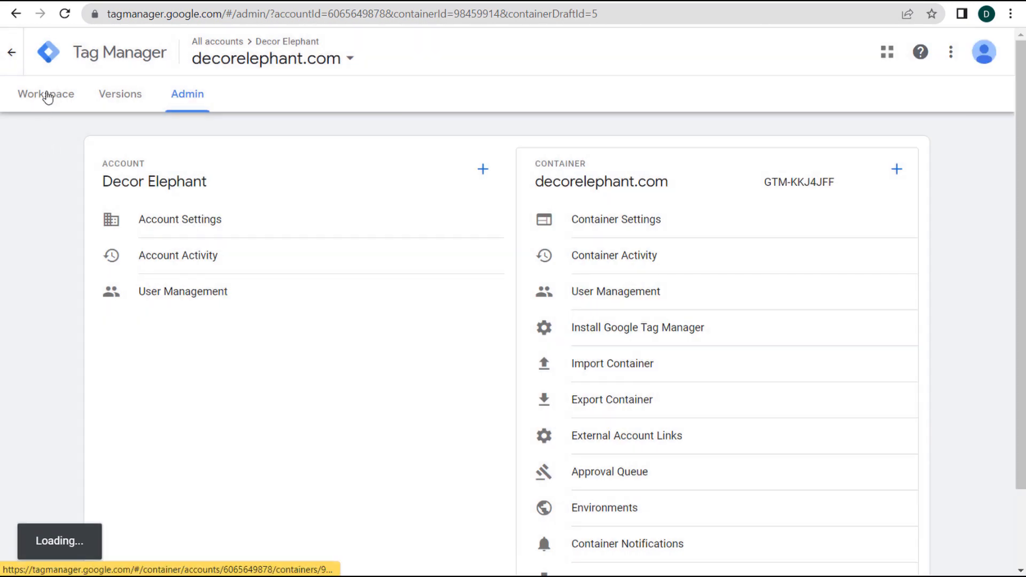
pyautogui.click(48, 97)
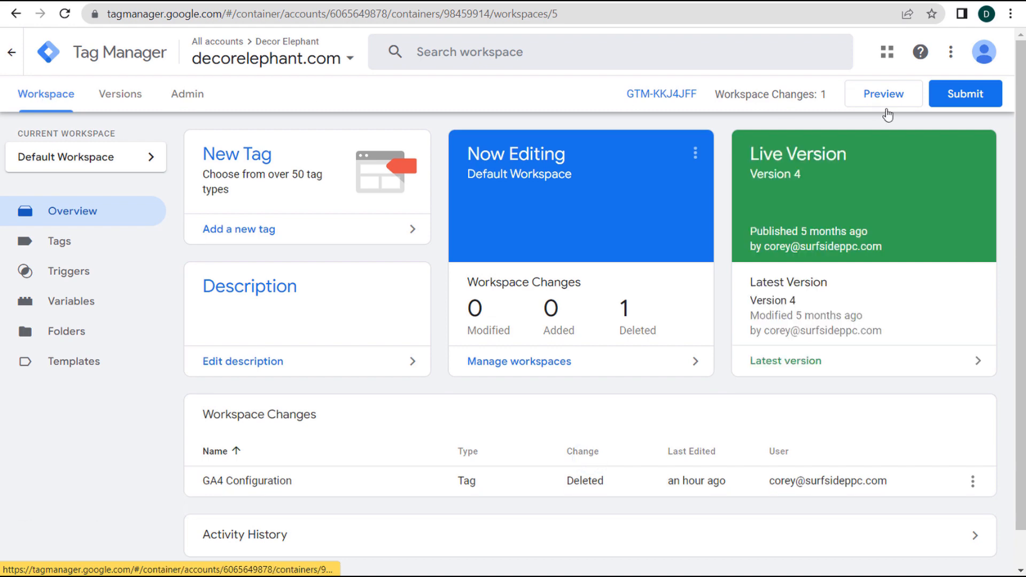
pyautogui.click(985, 99)
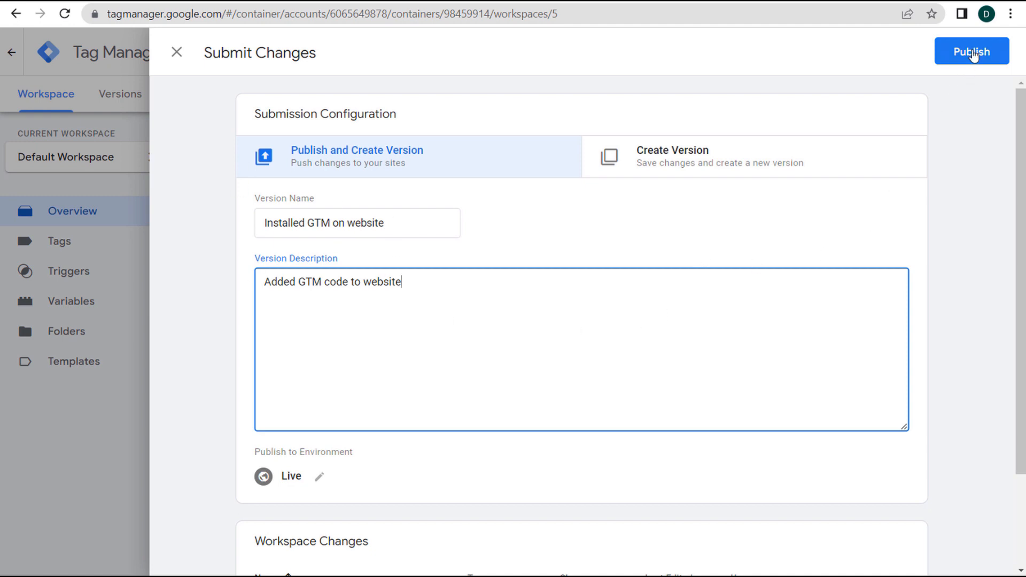
pyautogui.click(970, 51)
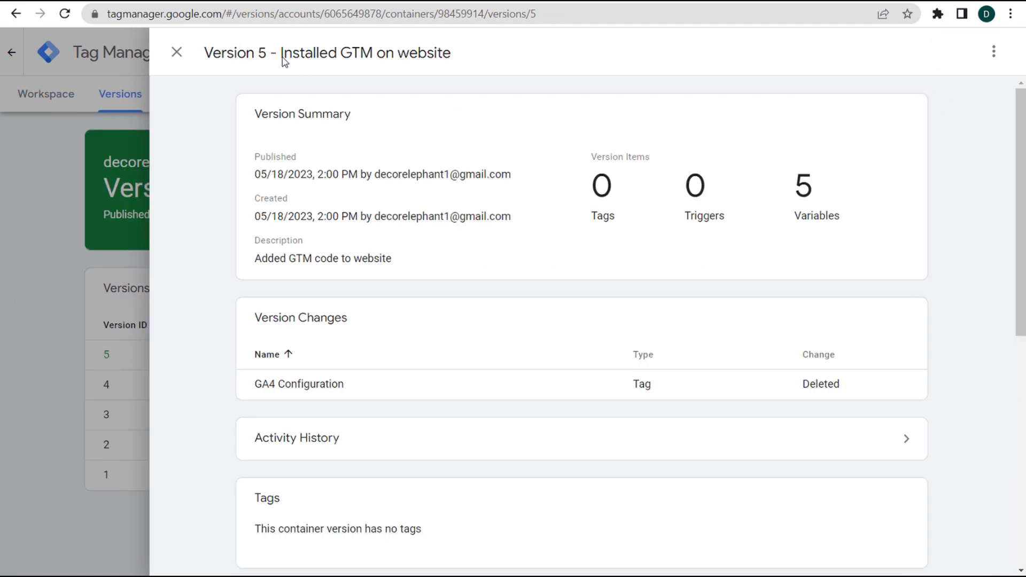
pyautogui.moveTo(280, 54); pyautogui.dragTo(446, 55)
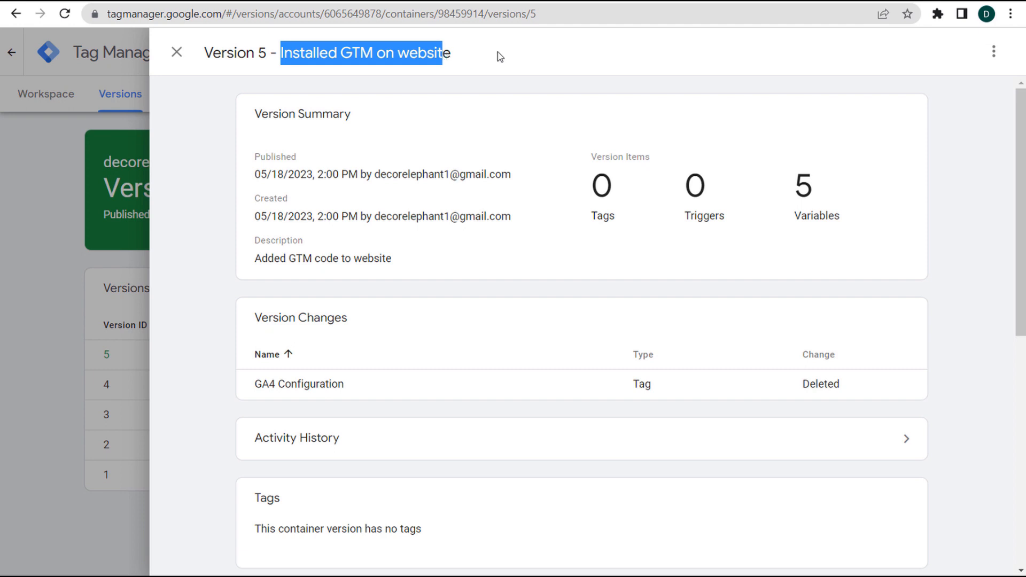
pyautogui.click(497, 56)
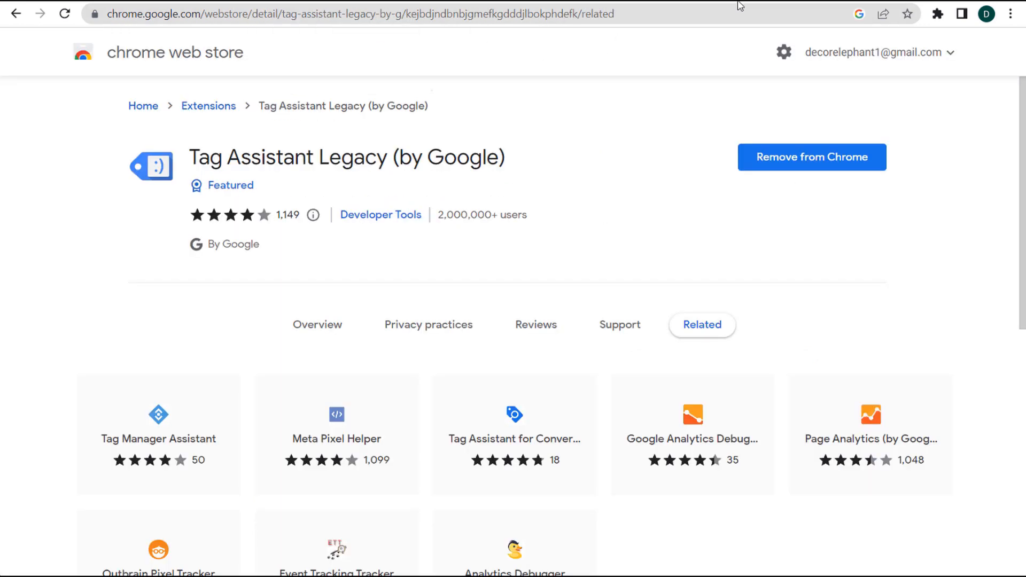
# - Exit Shopify's theme code editor back to the Online Store themes list
pyautogui.click(738, 2)
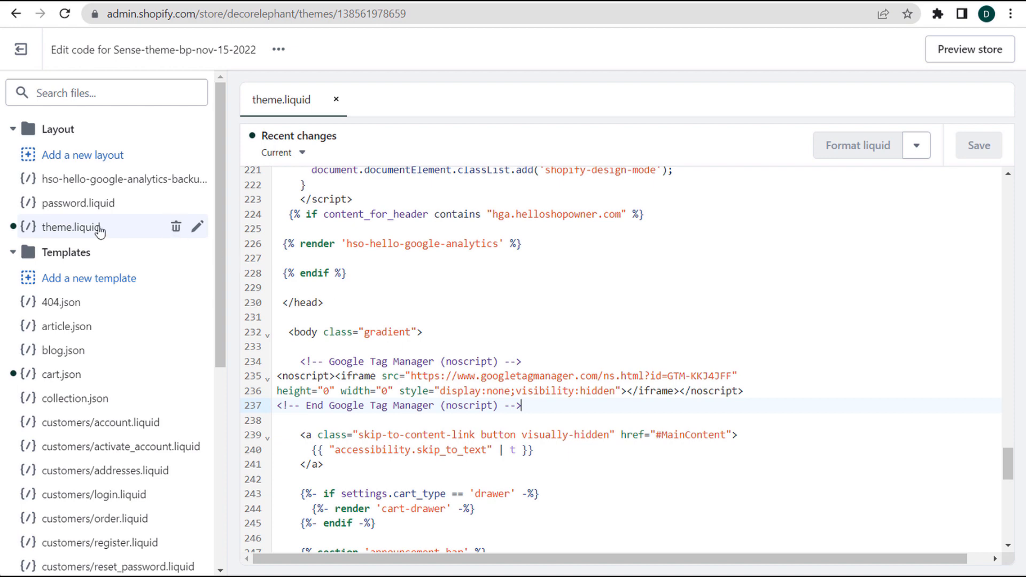
pyautogui.click(21, 50)
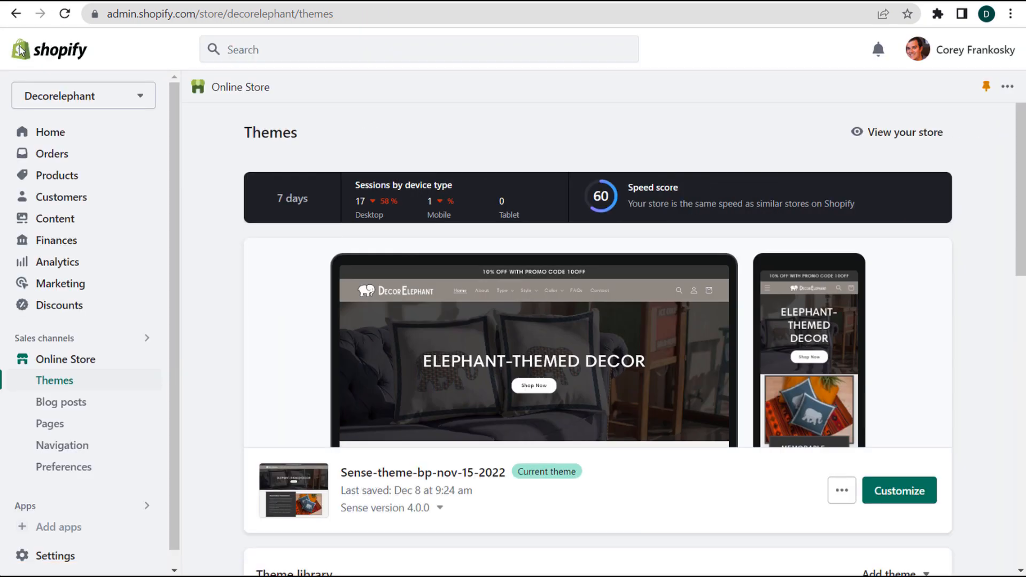
# - Copy Measurement ID G-CHVBQW7038 from the store's web stream in Analytics Data Streams
pyautogui.click(341, 1)
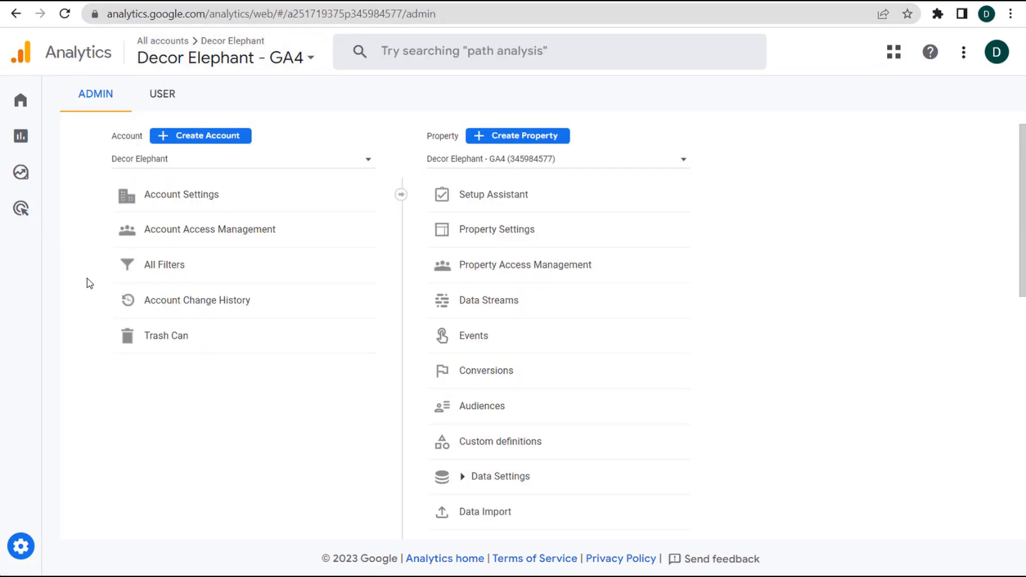
pyautogui.moveTo(74, 553)
pyautogui.click(520, 308)
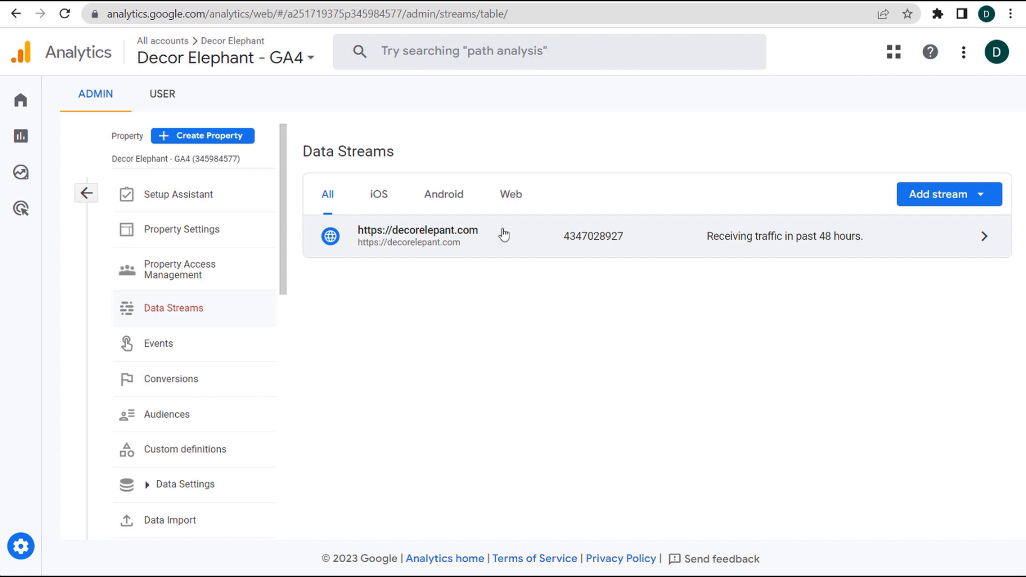
pyautogui.click(984, 241)
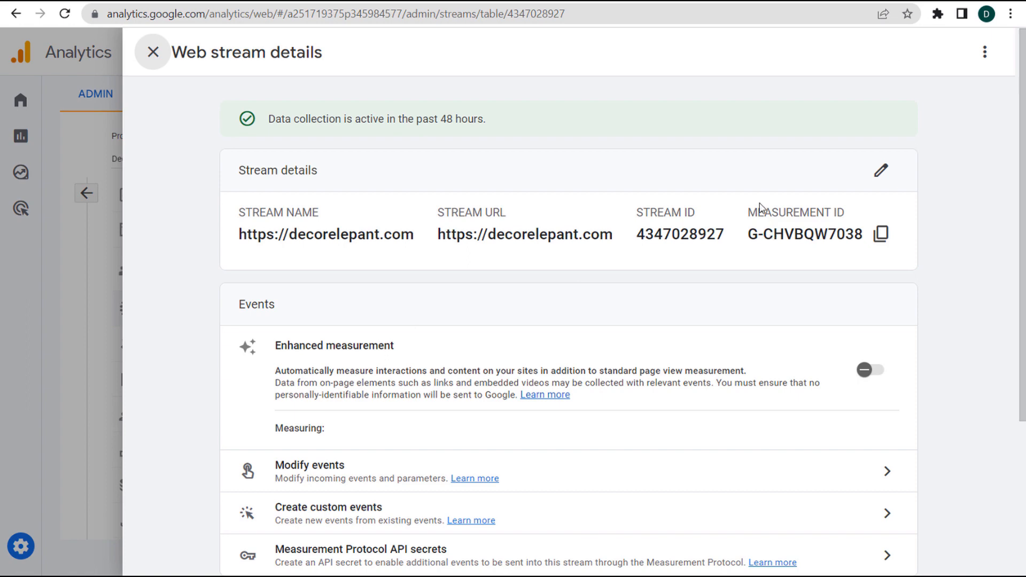
pyautogui.click(881, 234)
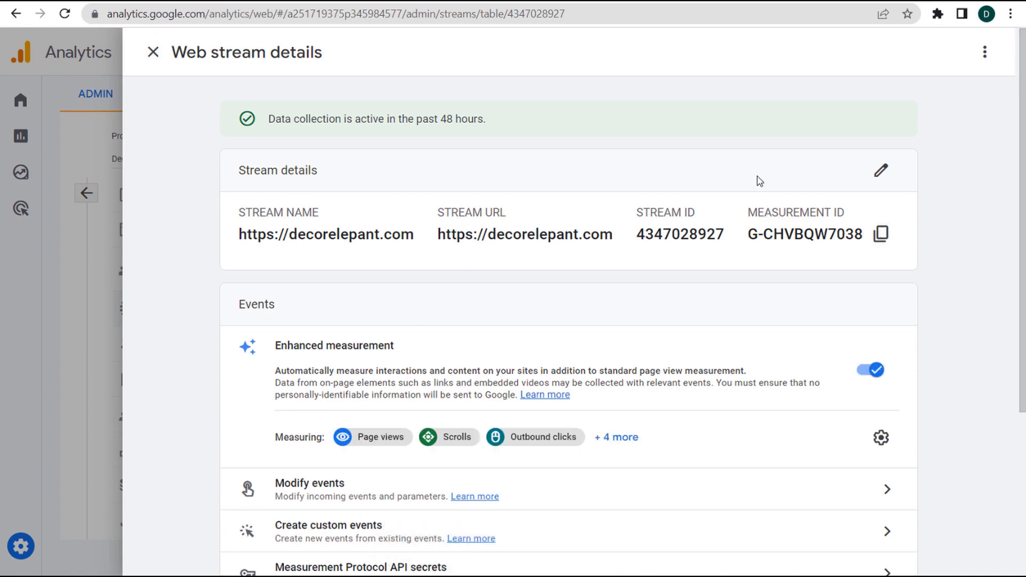
pyautogui.click(507, 2)
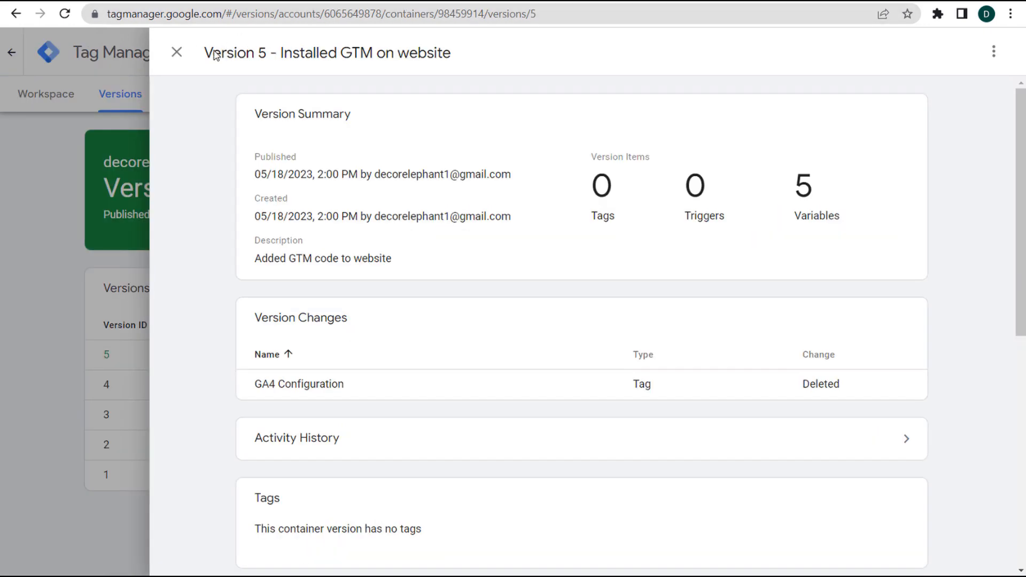
# - Create a 'GA4 Configuration' tag with measurement ID G-CHVBQW7038, checked against the Analytics stream
pyautogui.click(178, 53)
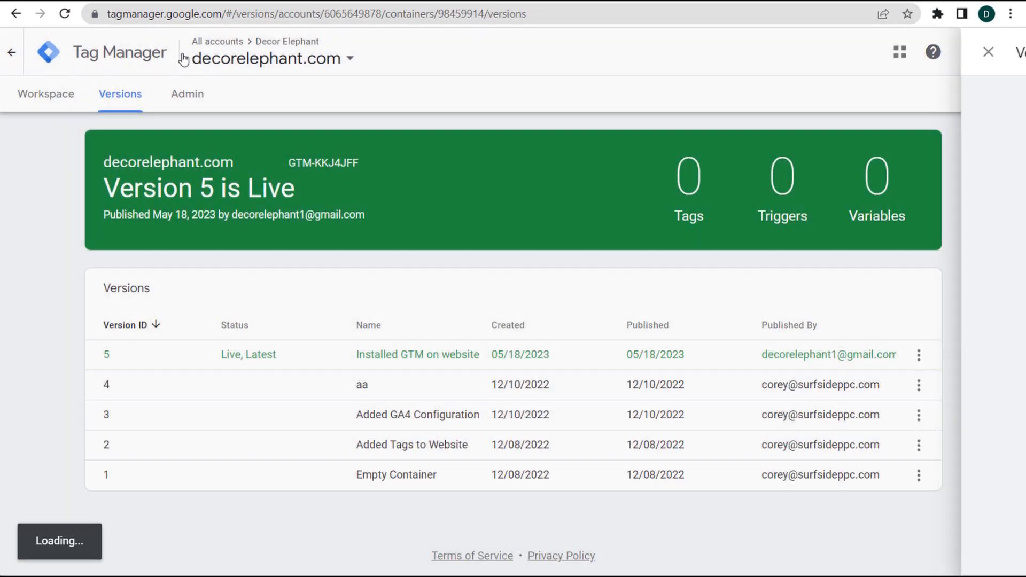
pyautogui.click(51, 103)
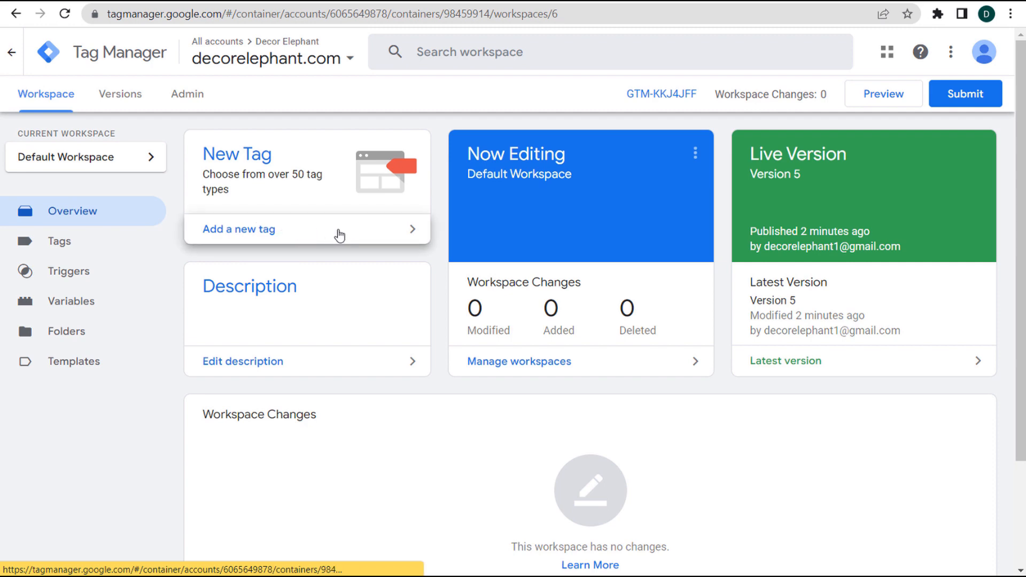
pyautogui.click(331, 235)
pyautogui.click(242, 55)
pyautogui.write('GA4 Configuration')
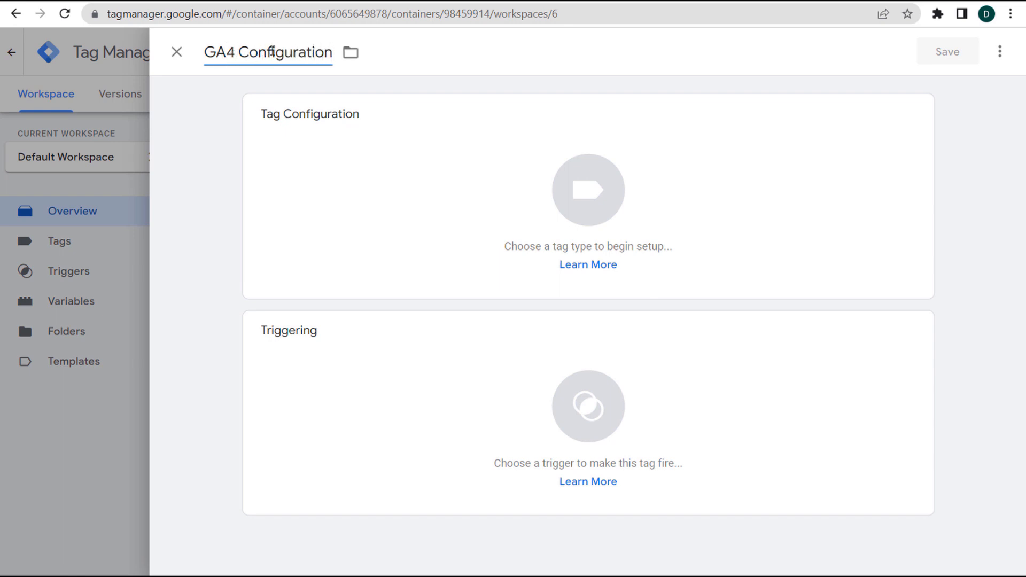
pyautogui.click(475, 161)
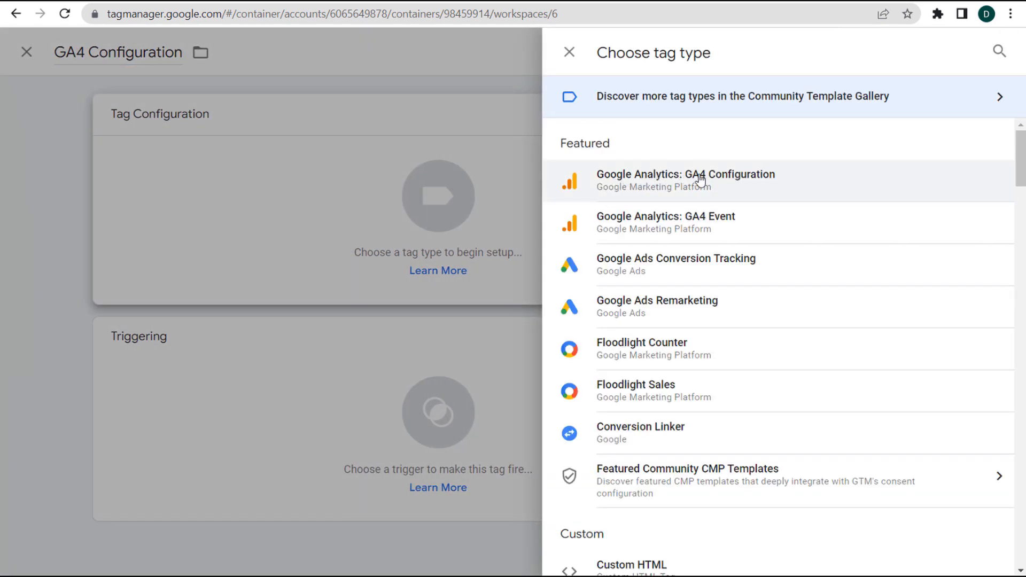
pyautogui.click(745, 176)
pyautogui.click(355, 273)
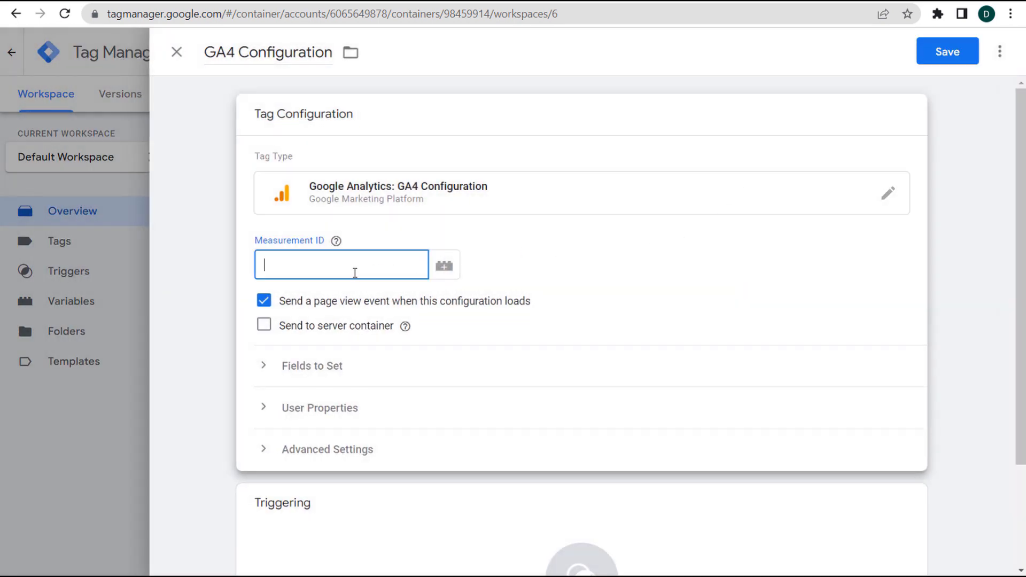
pyautogui.hotkey('ctrl', 'v')
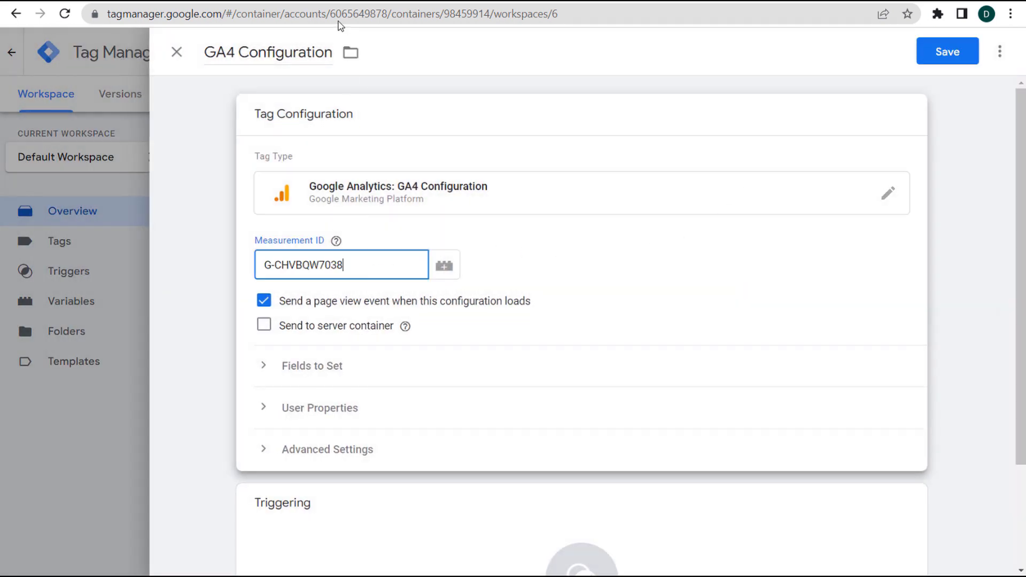
pyautogui.click(345, 5)
pyautogui.moveTo(753, 235); pyautogui.dragTo(866, 235)
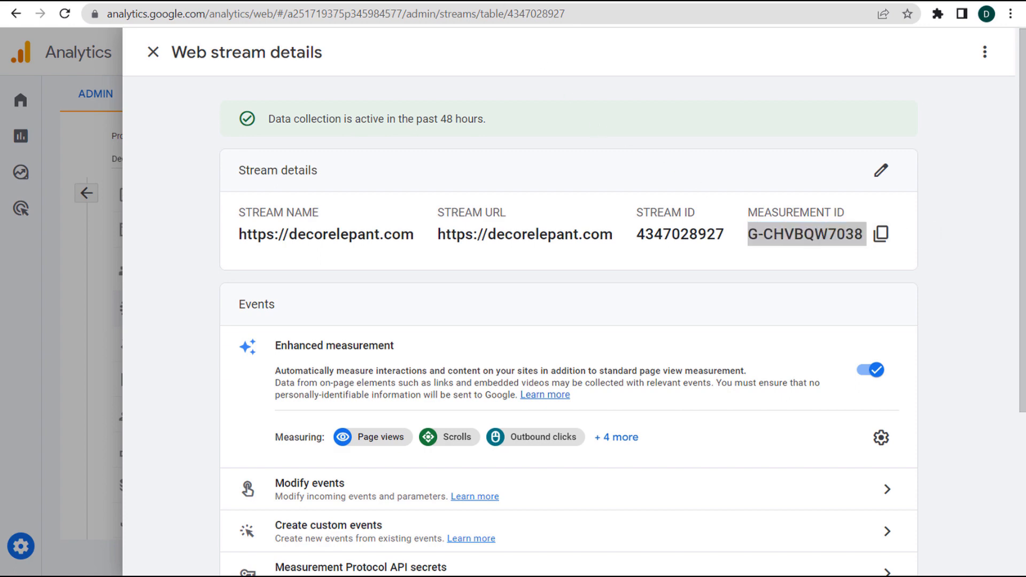
pyautogui.click(462, 6)
# - Set the GA4 Configuration tag to fire on All Pages and save it
pyautogui.scroll(-2, 601, 272)
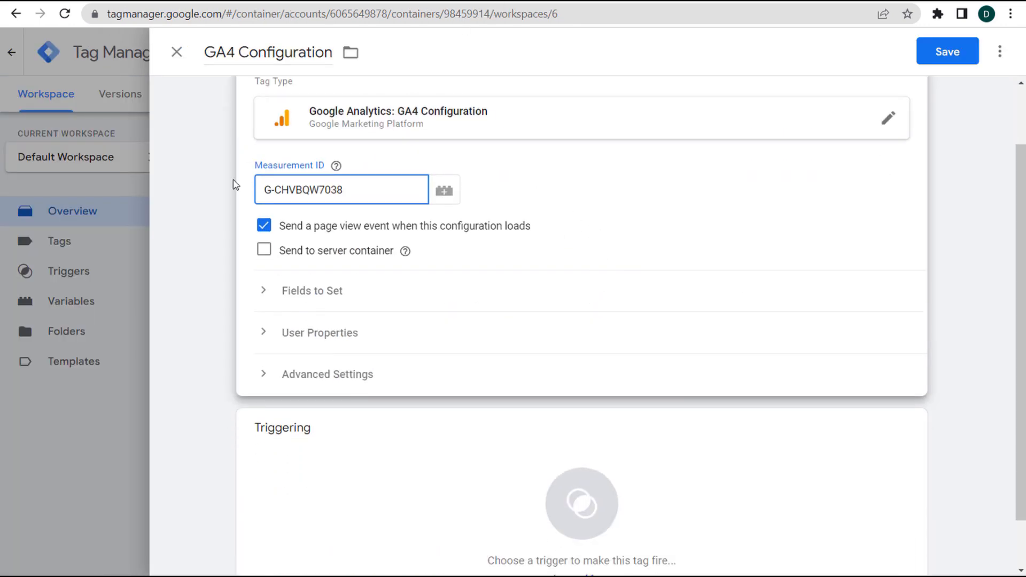
pyautogui.scroll(-1, 408, 461)
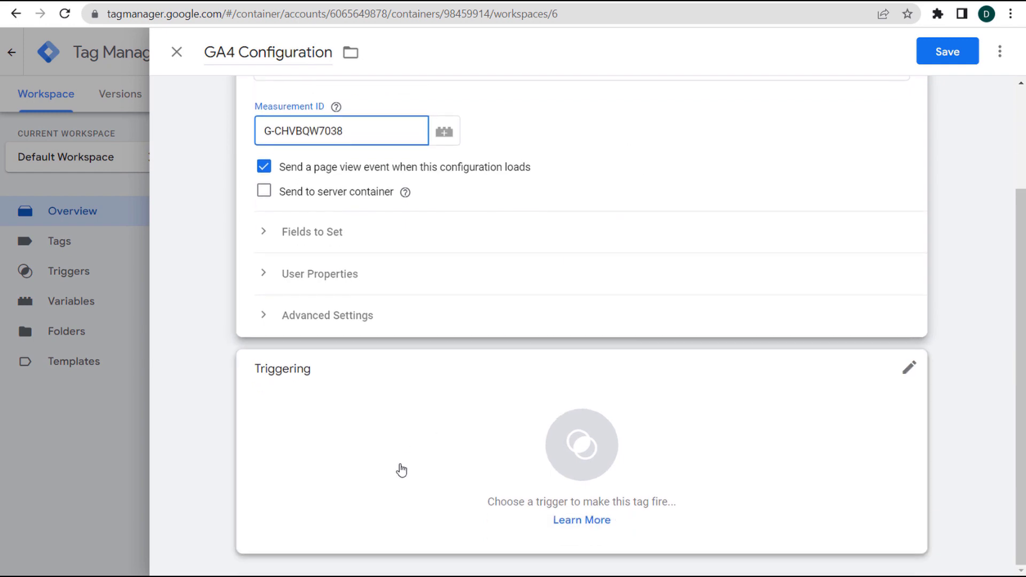
pyautogui.click(460, 437)
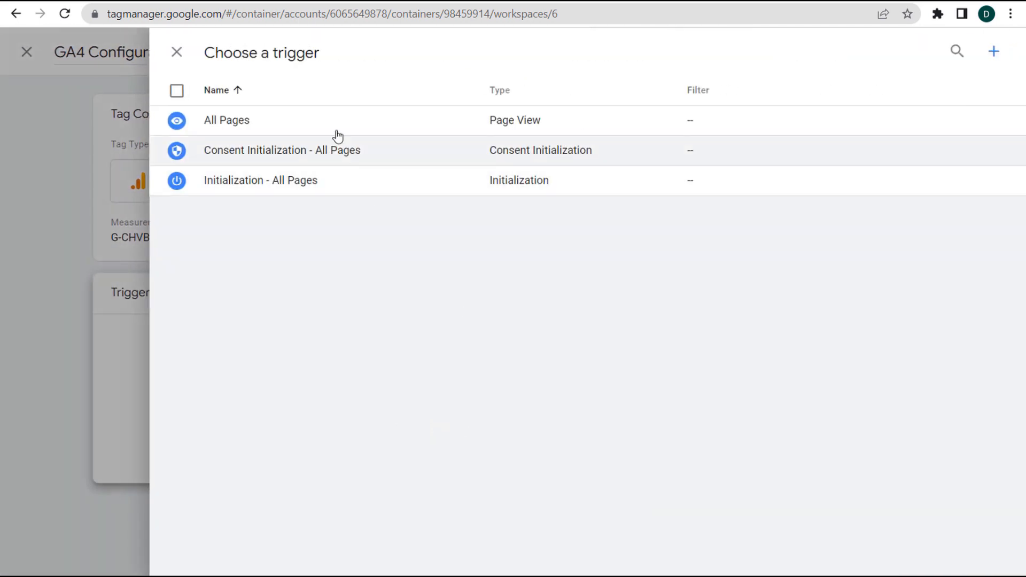
pyautogui.click(319, 127)
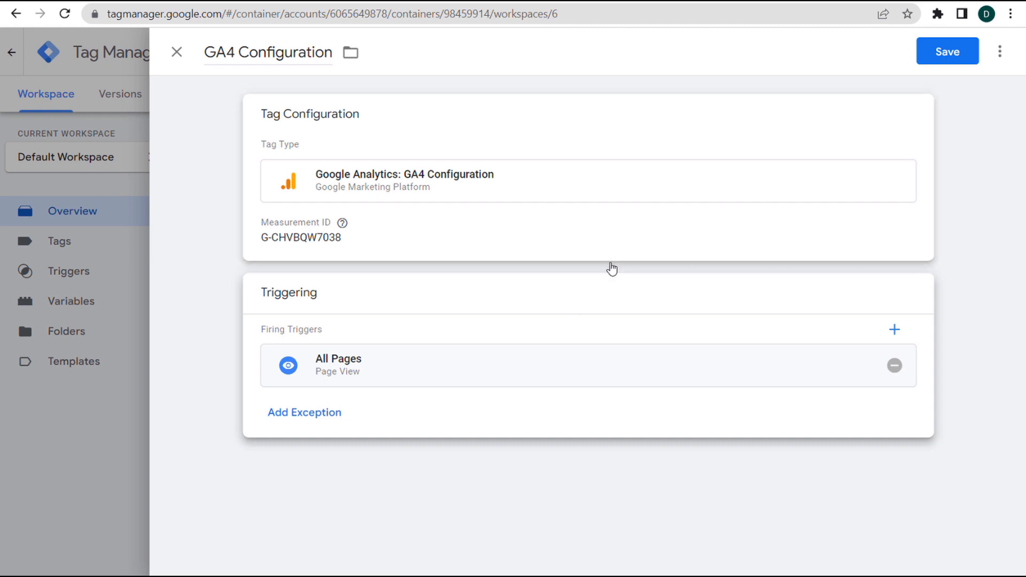
pyautogui.click(941, 54)
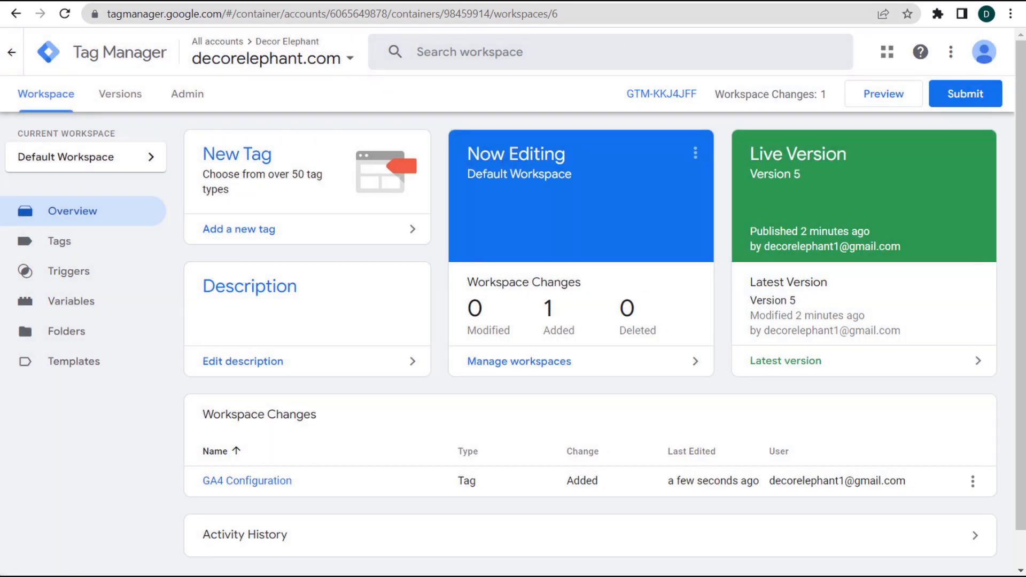
# - Publish Version 6 with name and description both 'a', then switch to the store's home page
pyautogui.click(968, 94)
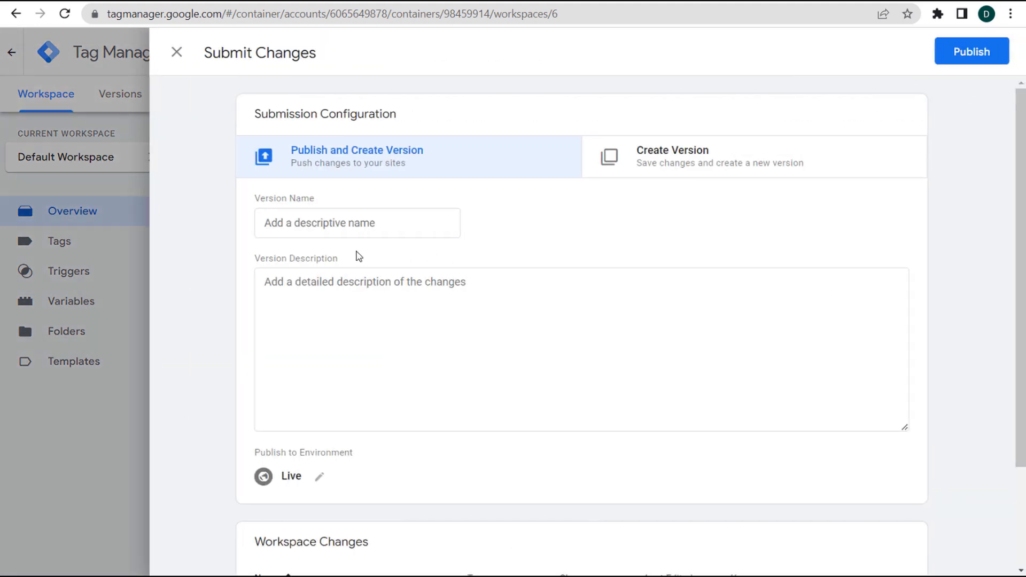
pyautogui.click(385, 236)
pyautogui.write('a')
pyautogui.click(493, 342)
pyautogui.write('a')
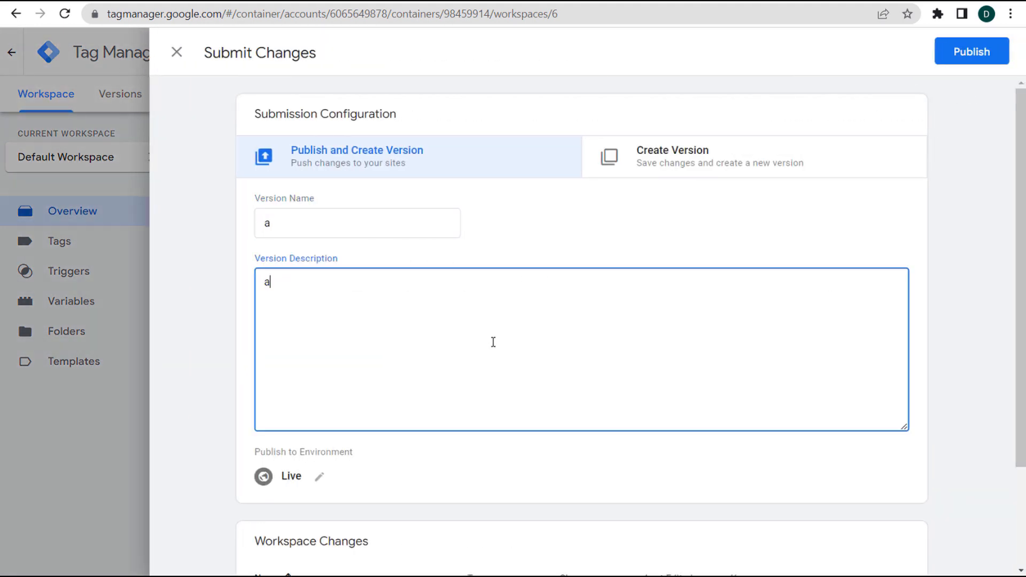
pyautogui.click(977, 52)
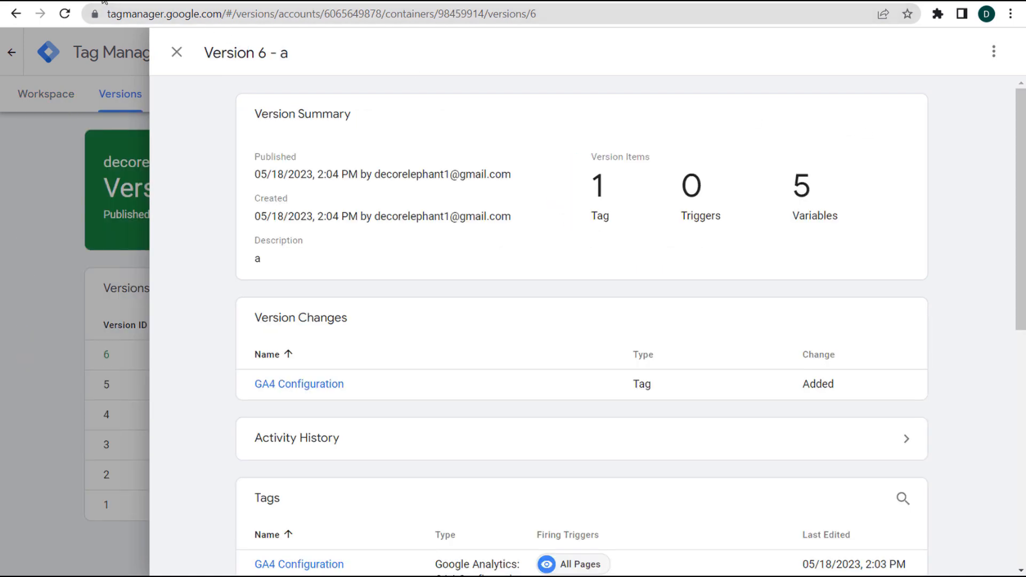
pyautogui.click(107, 1)
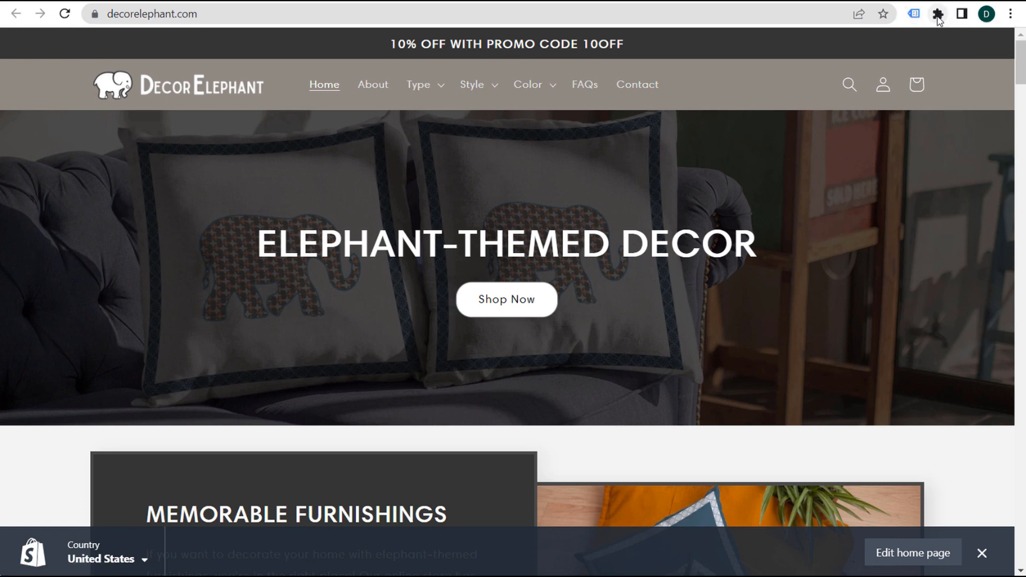
# - Open Tag Assistant Legacy from the extensions and confirm checking all tag types
pyautogui.click(939, 16)
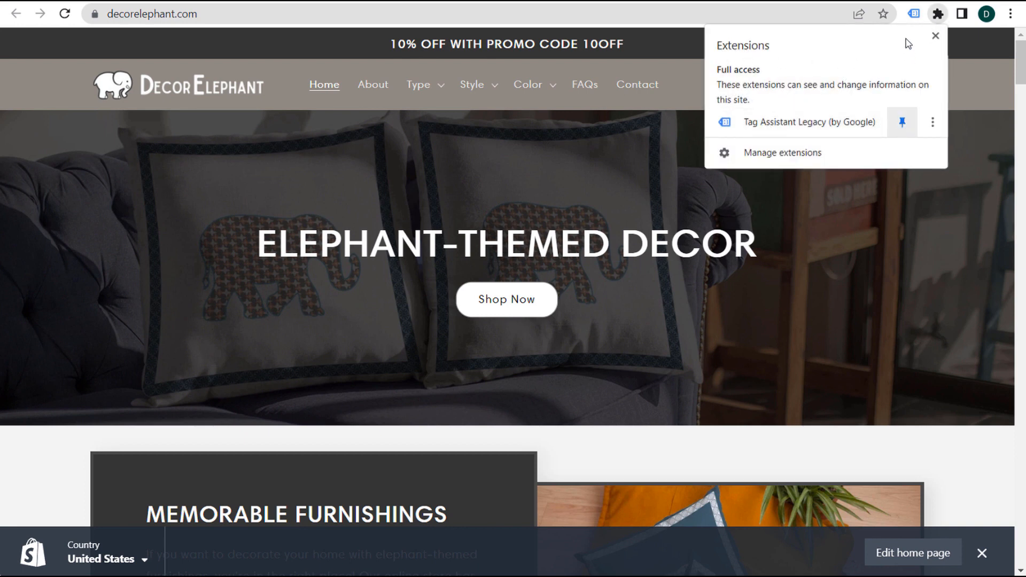
pyautogui.click(607, 48)
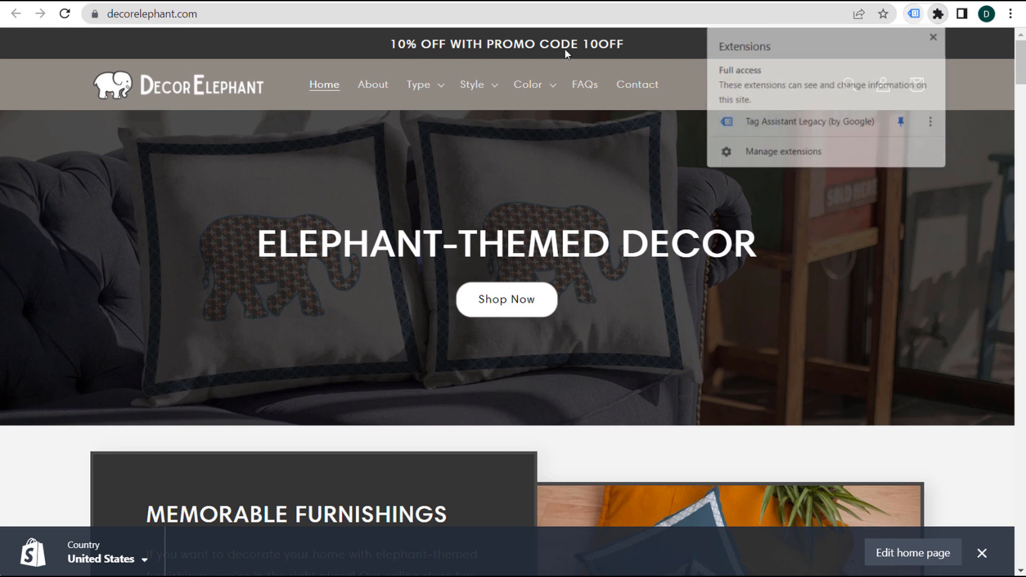
pyautogui.click(915, 15)
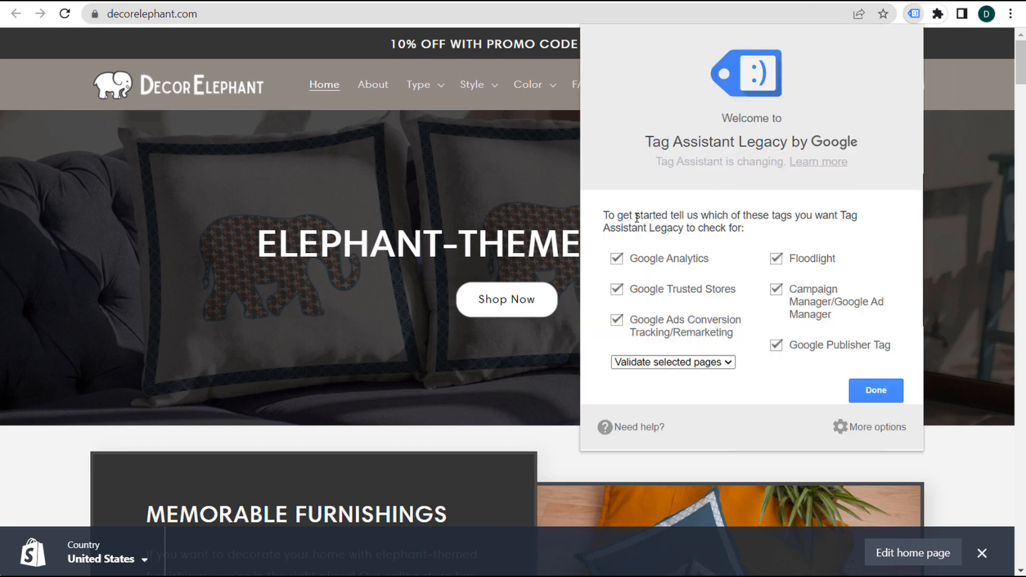
pyautogui.moveTo(636, 216); pyautogui.dragTo(718, 217)
pyautogui.click(752, 214)
pyautogui.click(881, 389)
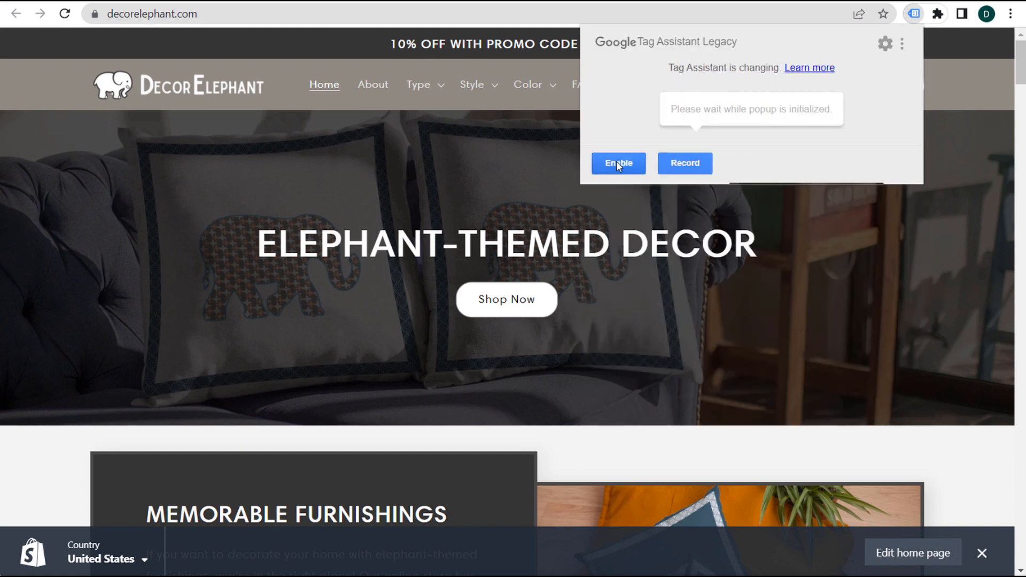
# - Enable tag checking, reload decorelephant.com, and view the report listing 3 tags
pyautogui.click(620, 173)
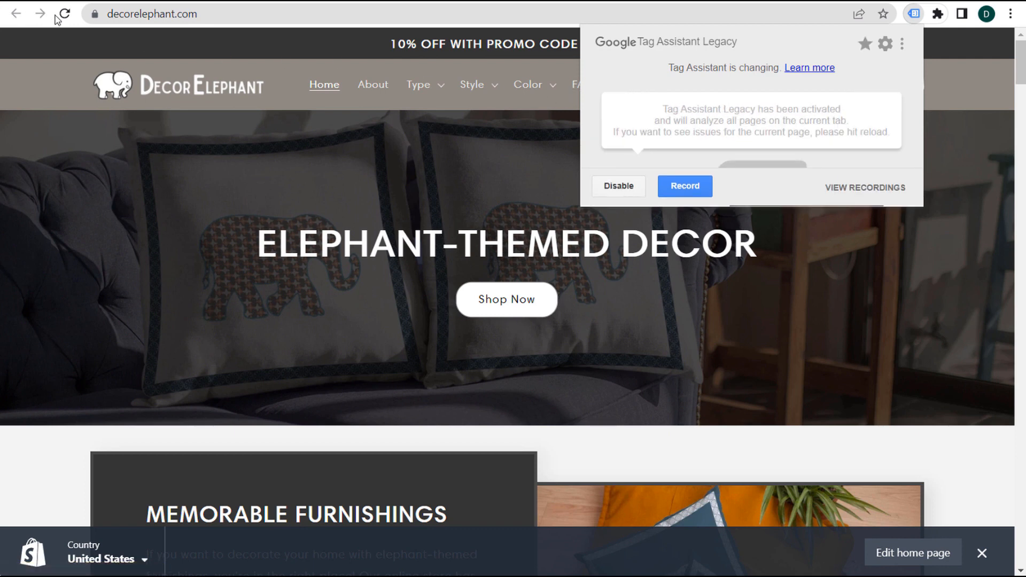
pyautogui.click(741, 71)
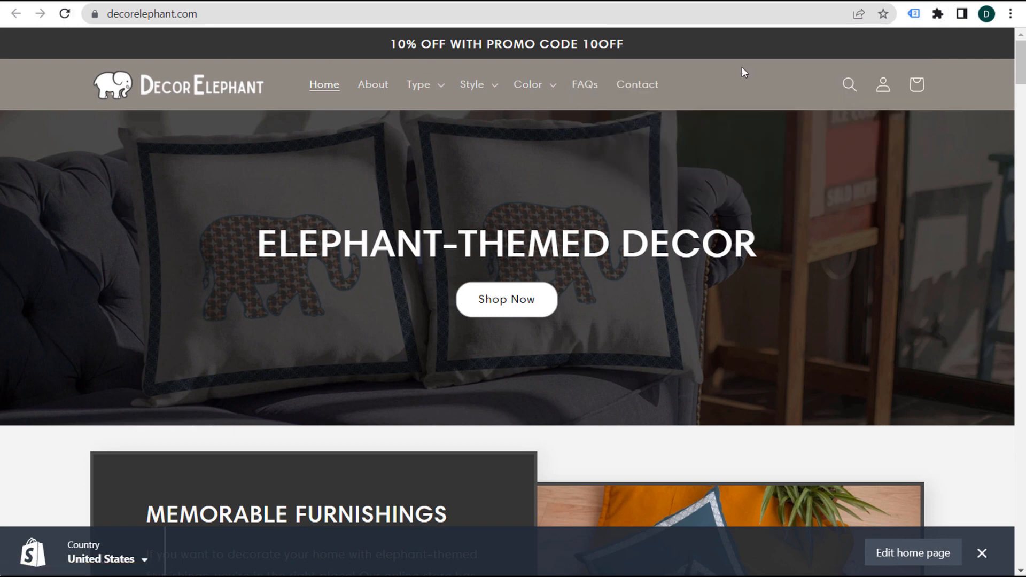
pyautogui.click(917, 19)
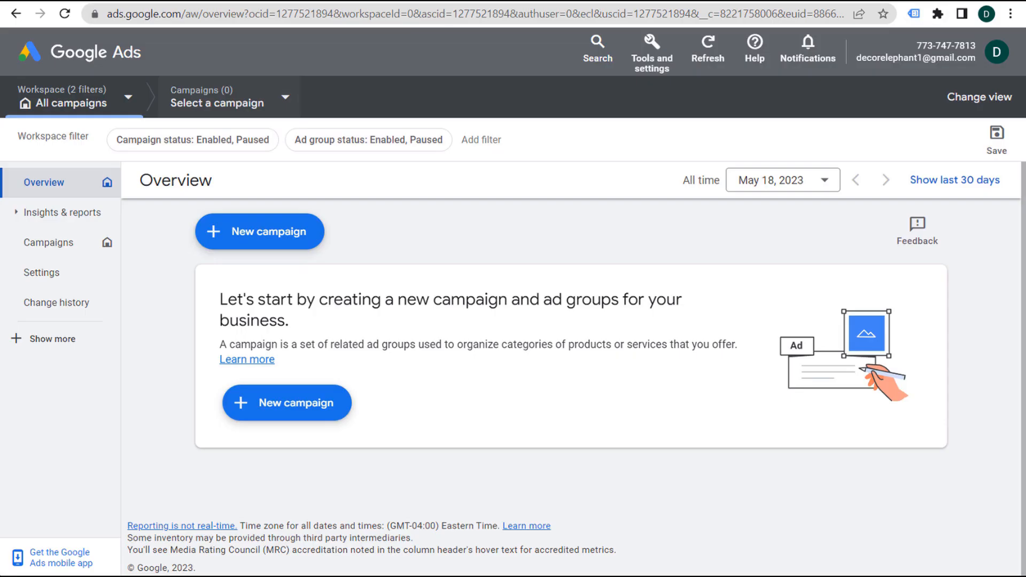
# - Open Measurement > Conversions from Google Ads' Tools and settings
pyautogui.click(651, 53)
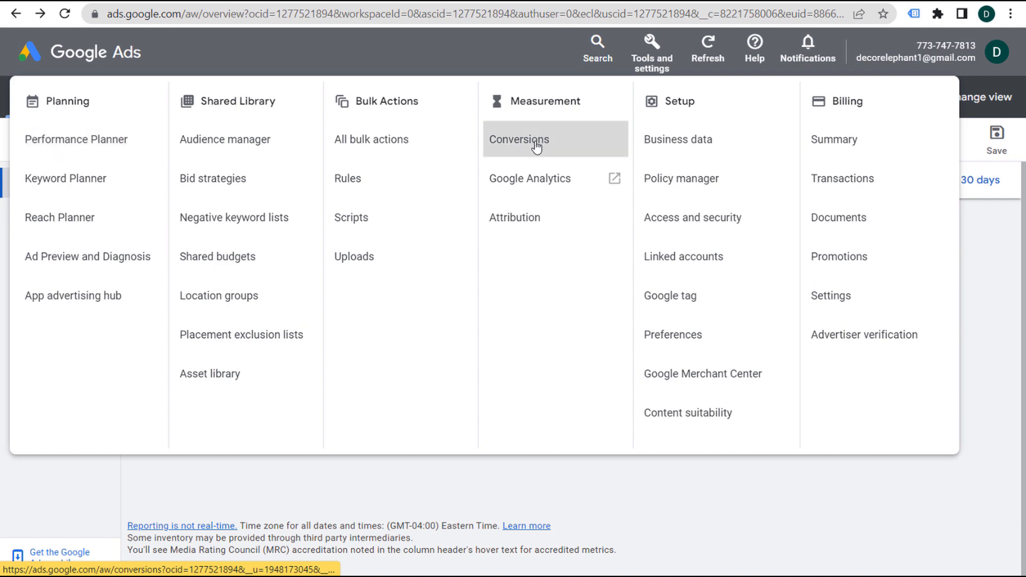
pyautogui.click(556, 143)
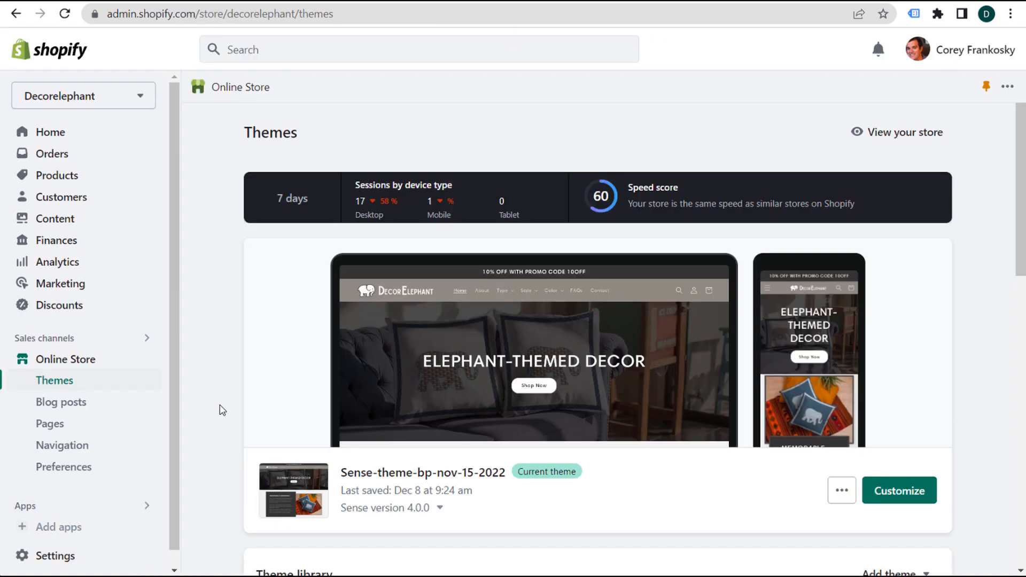
# - Review the Google Analytics section in Online Store Preferences, then bring up the 'Picked for you' apps
pyautogui.scroll(-1, 104, 449)
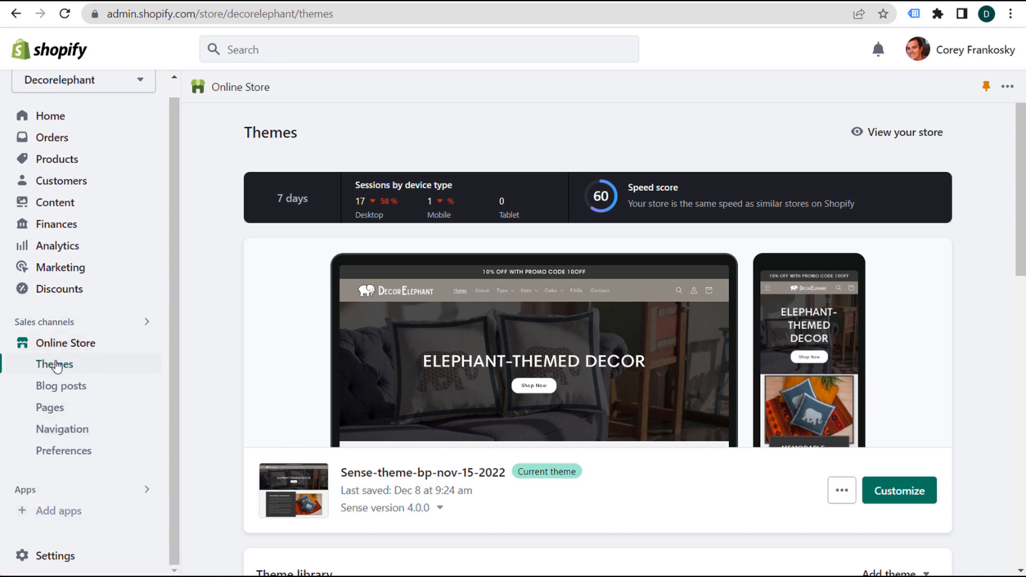
pyautogui.click(71, 456)
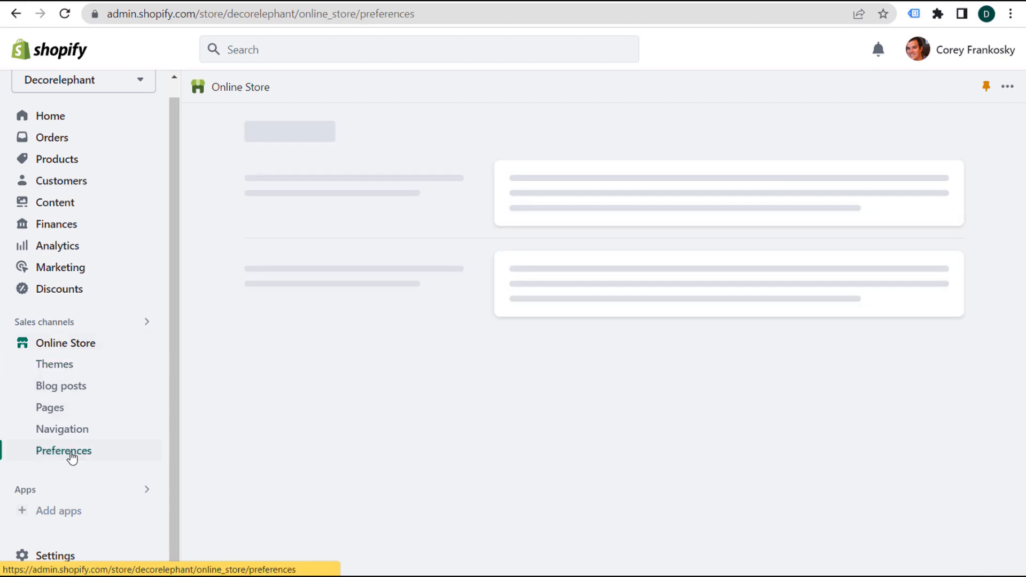
pyautogui.scroll(-10, 444, 288)
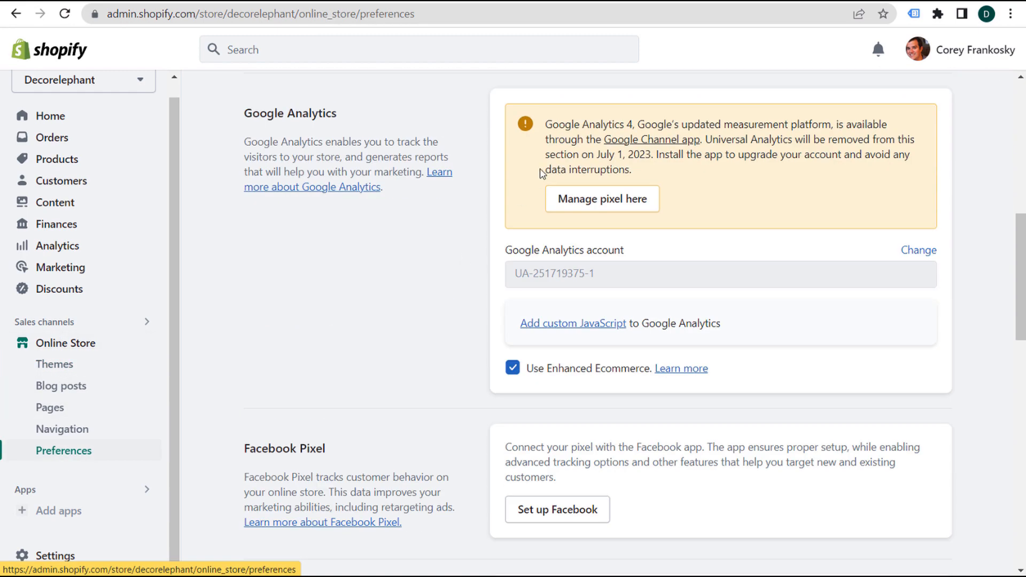
pyautogui.moveTo(545, 126); pyautogui.dragTo(833, 124)
pyautogui.click(887, 126)
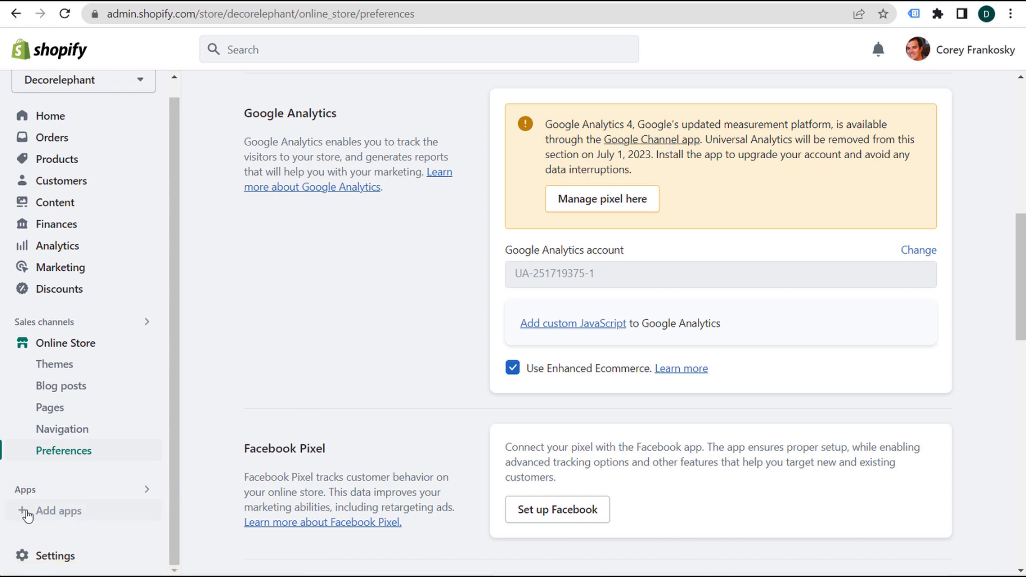
pyautogui.click(61, 512)
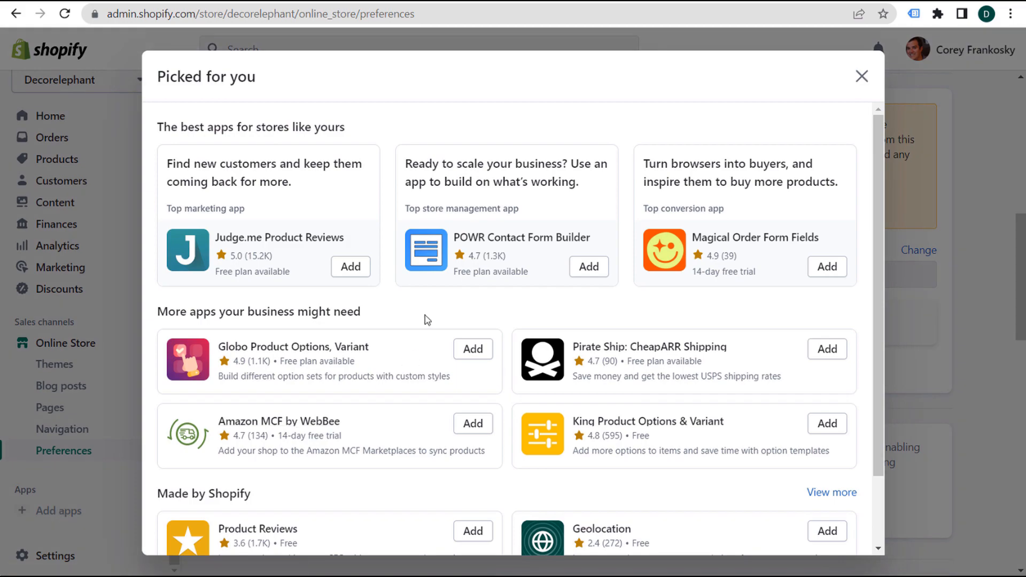
pyautogui.scroll(-2, 428, 324)
# - Search the Shopify App Store for 'google channel' and choose Add app on Google & YouTube
pyautogui.click(551, 538)
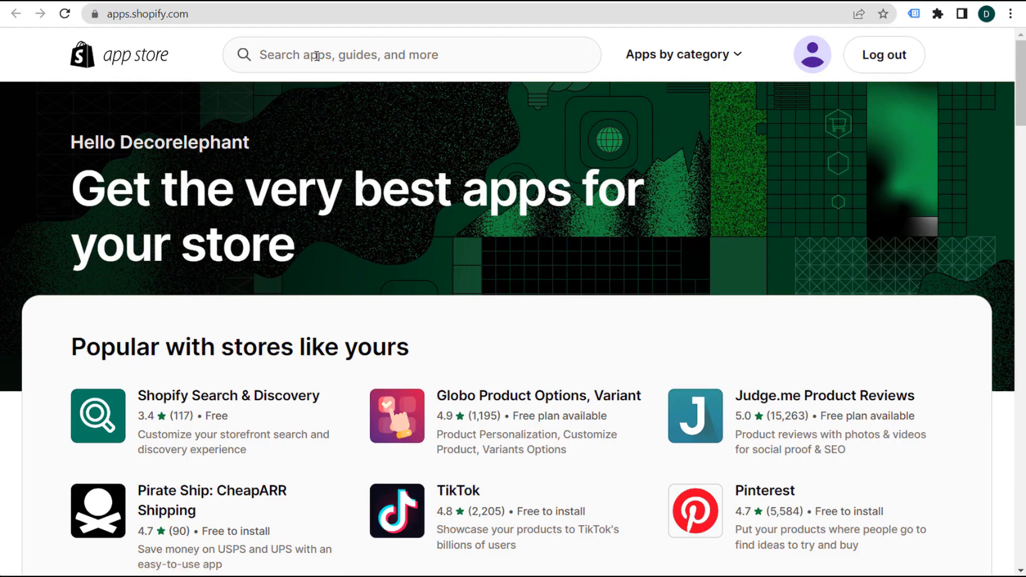
pyautogui.click(316, 55)
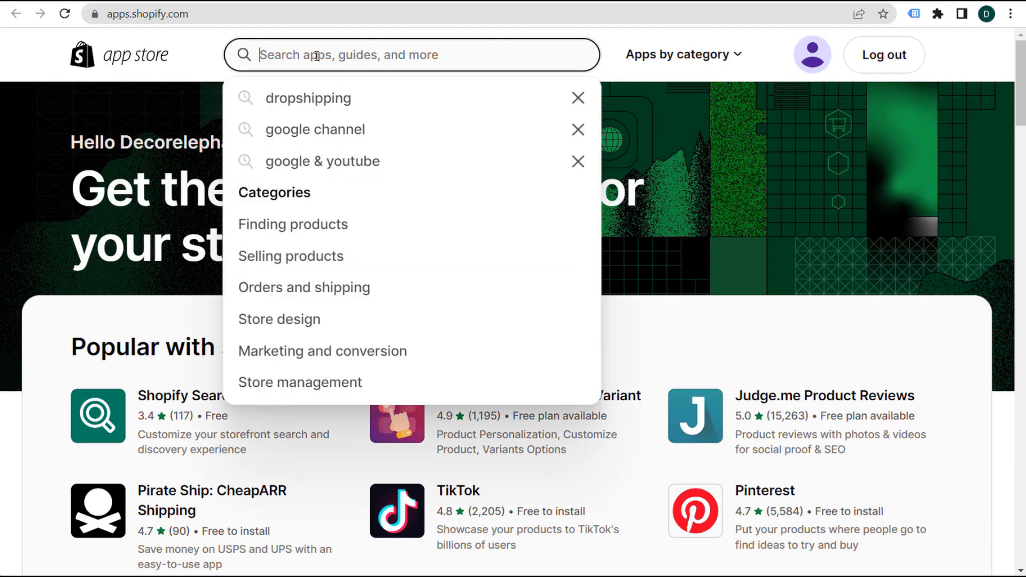
pyautogui.write('google channel')
pyautogui.press('Return')
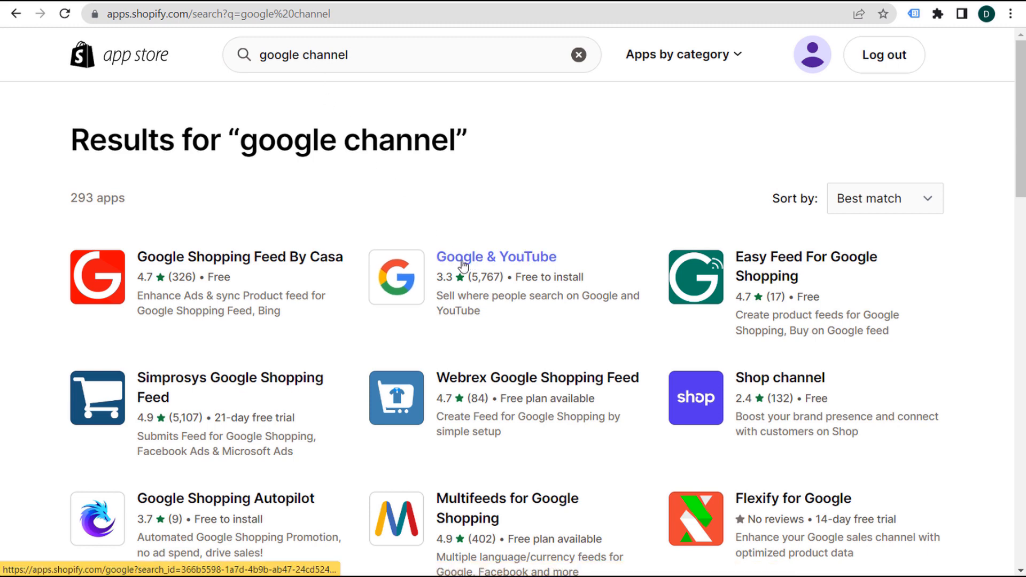
pyautogui.click(521, 260)
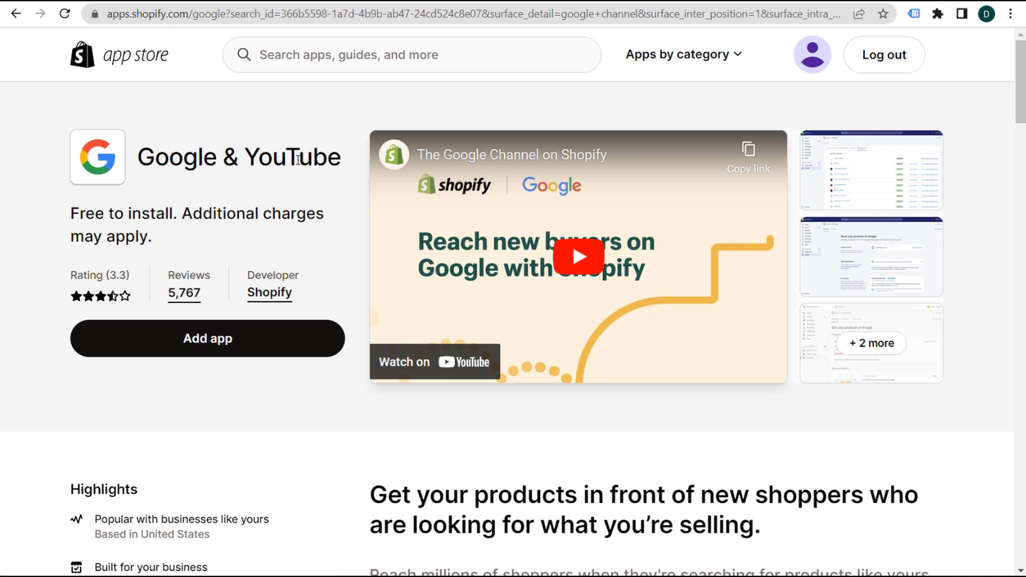
pyautogui.click(191, 345)
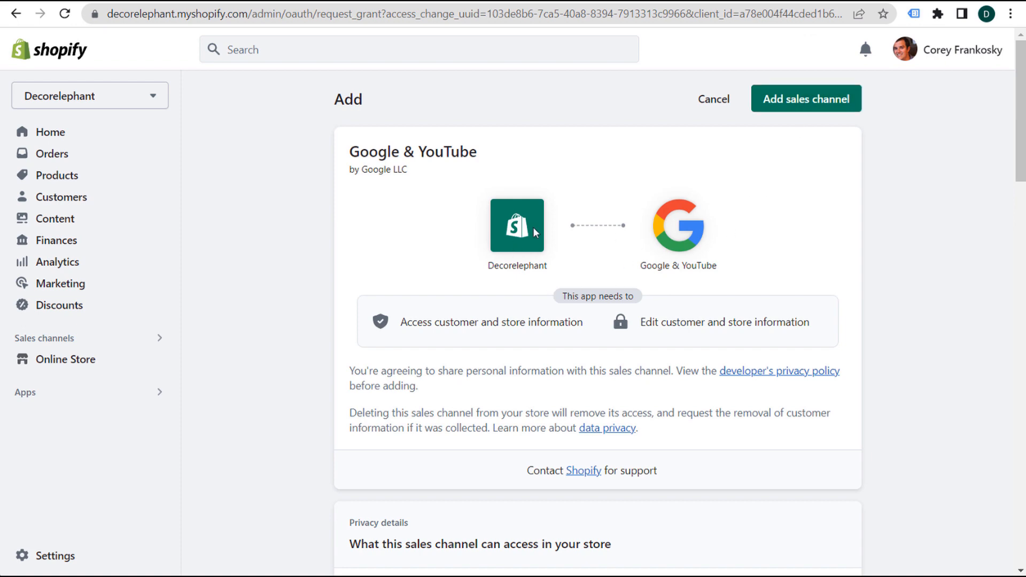
# - Approve the permission request to add the Google & YouTube sales channel to the Decorelephant store
pyautogui.click(831, 109)
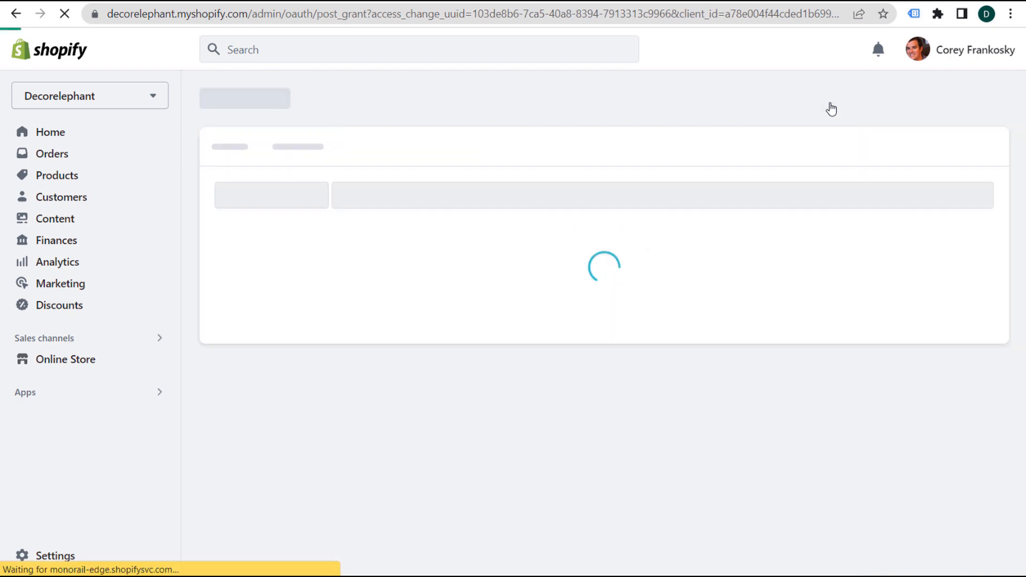
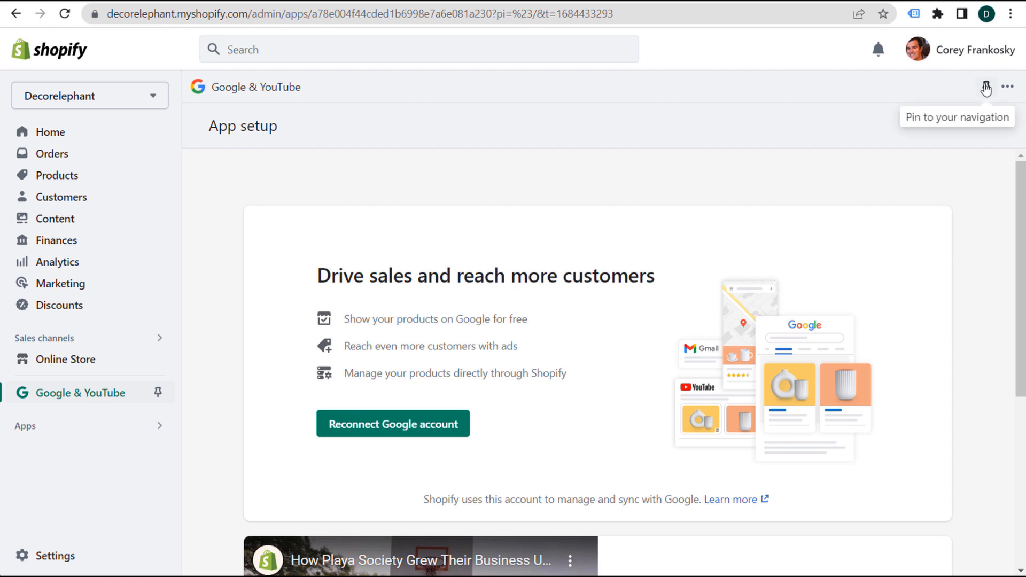
# - Pin Google & YouTube to the sidebar and begin reconnecting the store's Google account
pyautogui.click(157, 396)
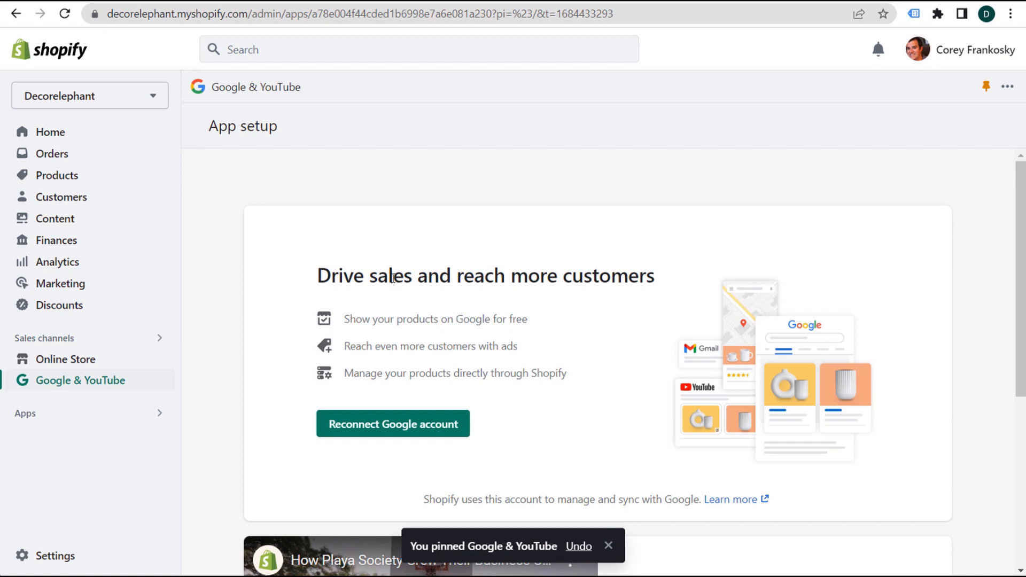
pyautogui.click(377, 427)
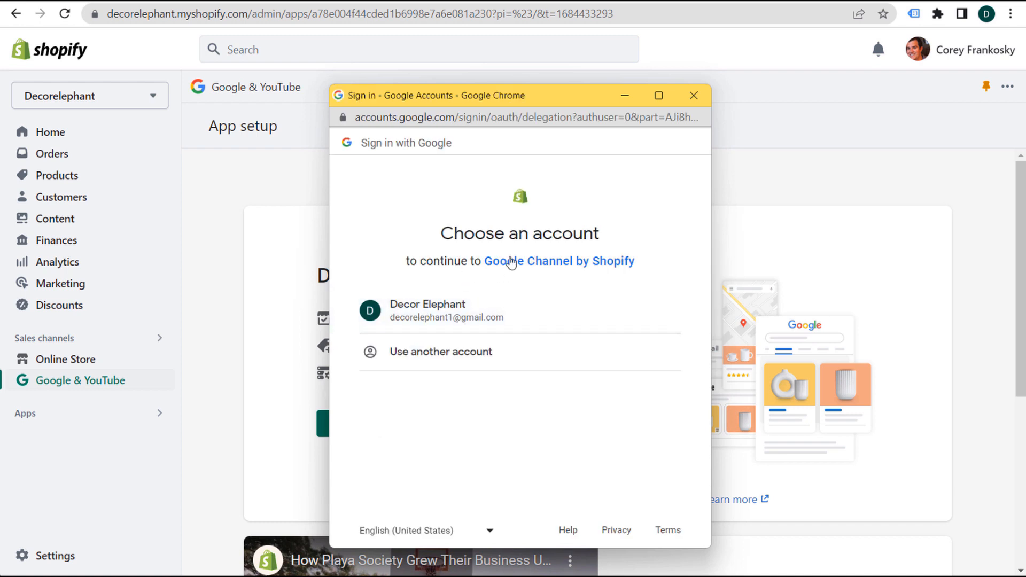
# - Sign in with the Decor Elephant Google account and allow Google Channel by Shopify access
pyautogui.click(474, 319)
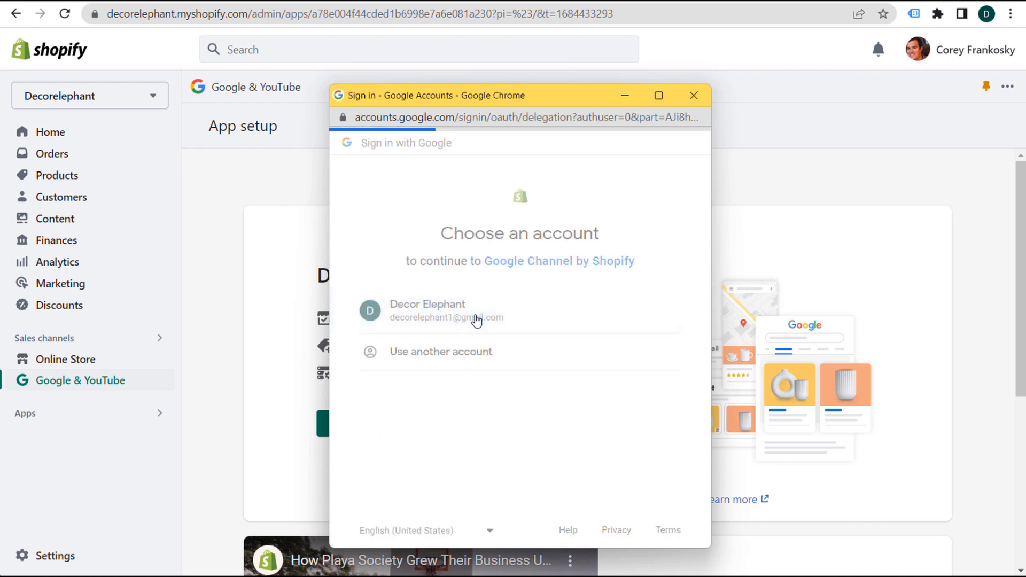
pyautogui.scroll(-6, 681, 319)
pyautogui.click(595, 462)
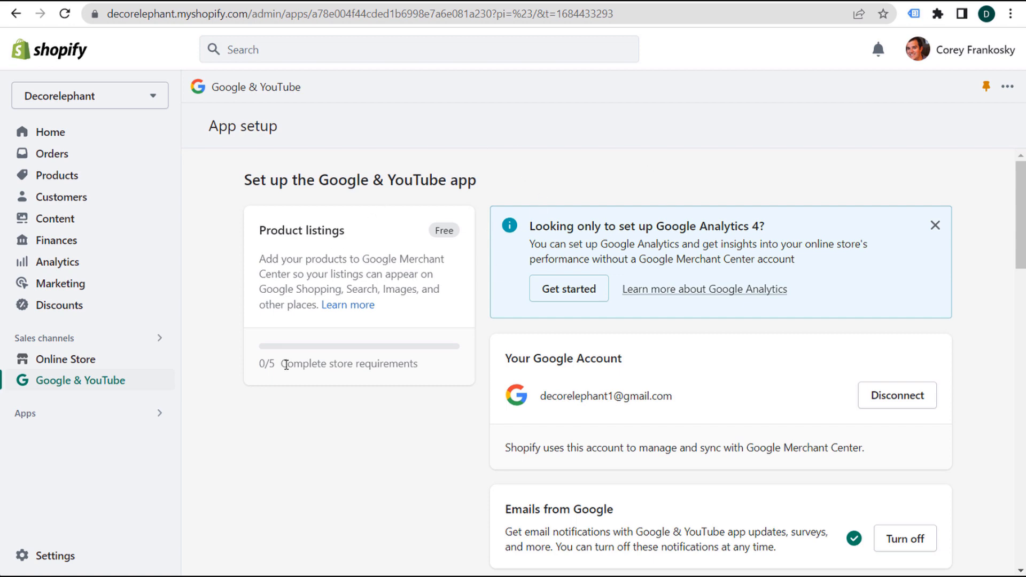
# - Look over the 0/5 store requirements progress and the Product listings section
pyautogui.moveTo(258, 369); pyautogui.dragTo(439, 381)
pyautogui.click(449, 382)
pyautogui.moveTo(265, 232); pyautogui.dragTo(337, 232)
pyautogui.click(406, 300)
pyautogui.scroll(-10, 499, 359)
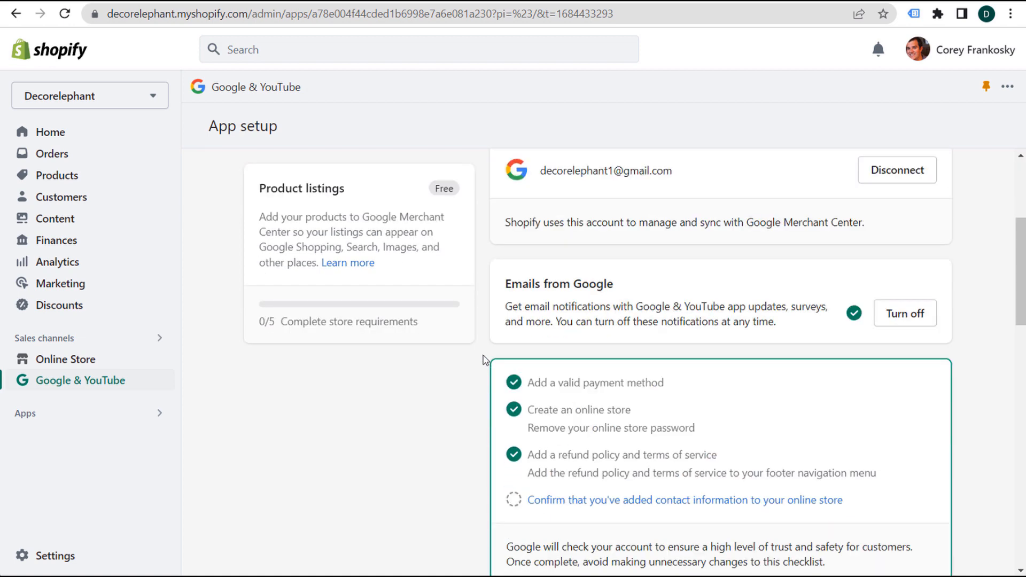
pyautogui.scroll(-8, 467, 345)
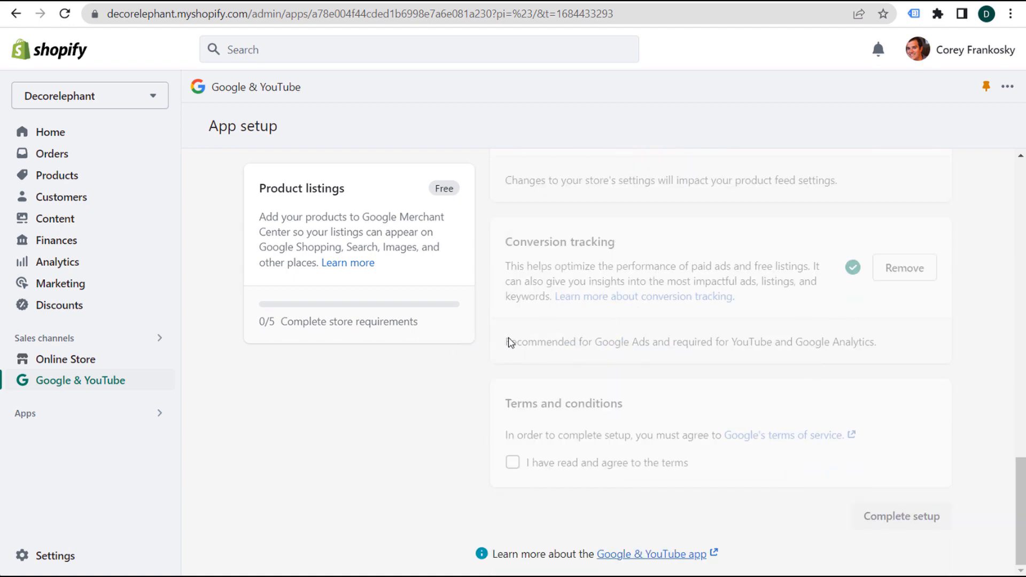
pyautogui.scroll(10, 479, 346)
pyautogui.scroll(1, 475, 353)
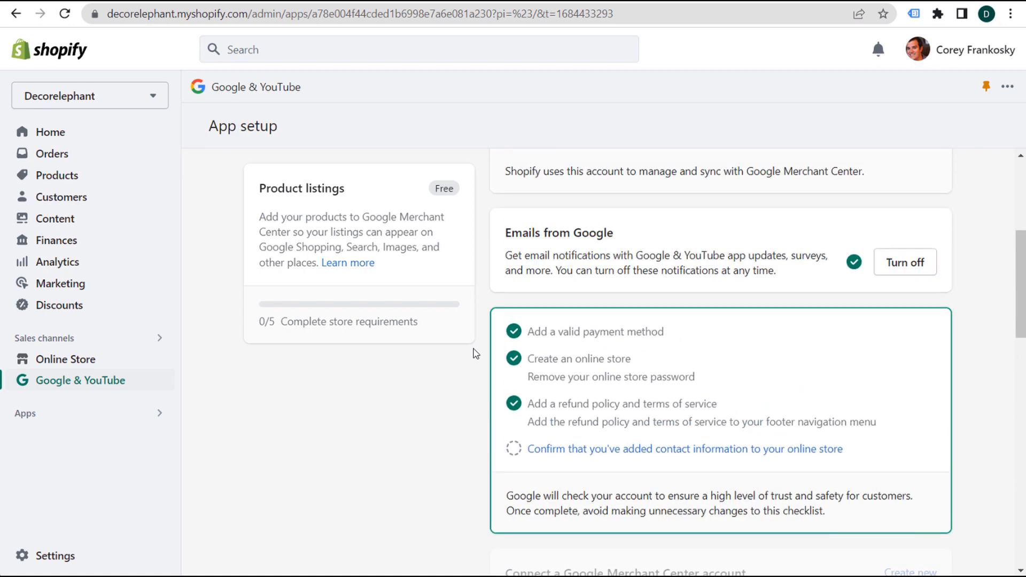
pyautogui.scroll(1, 537, 224)
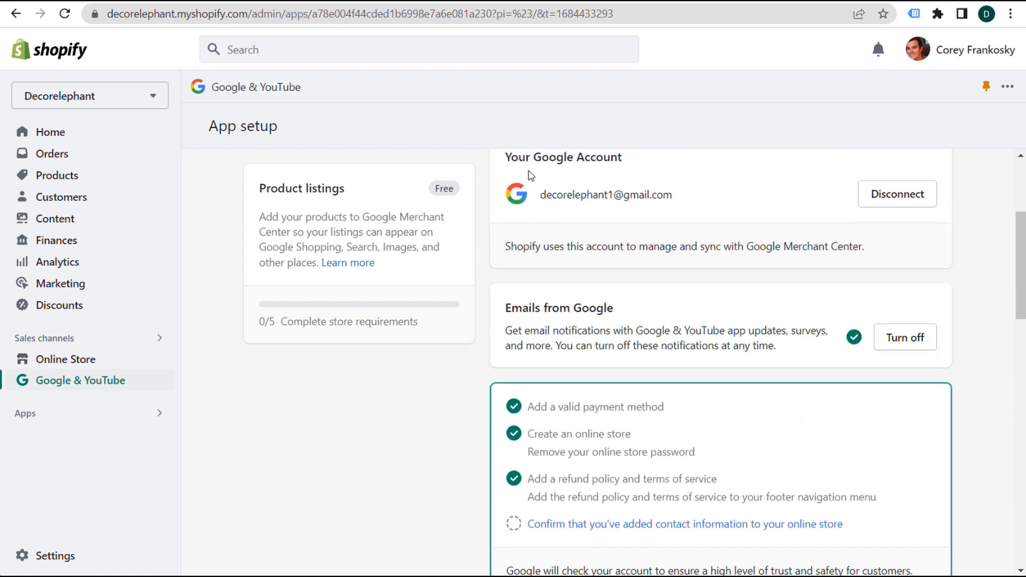
pyautogui.scroll(-1, 632, 279)
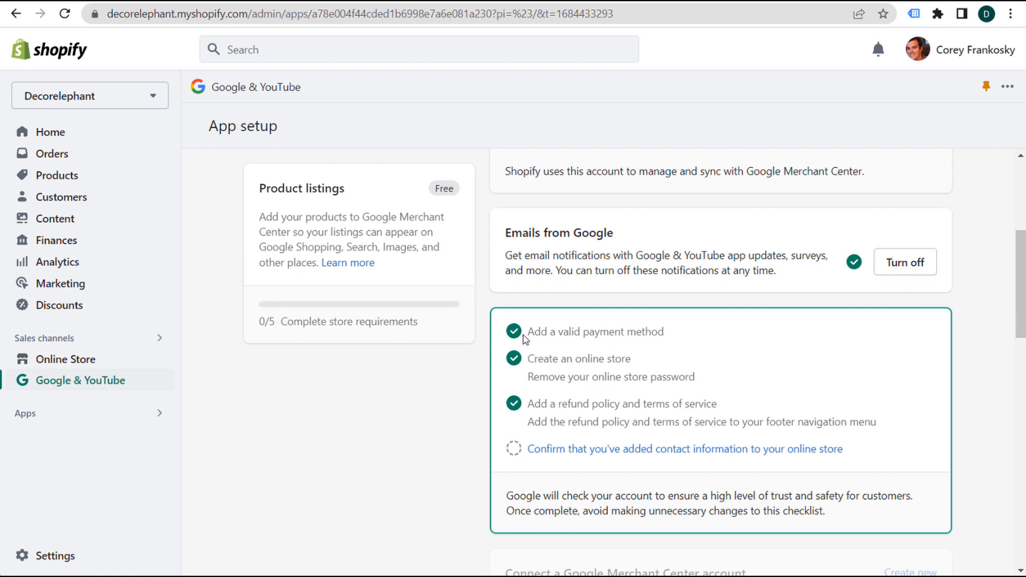
# - Check the completed and refund-policy checklist items, then open the contact-information confirmation
pyautogui.moveTo(528, 334); pyautogui.dragTo(631, 368)
pyautogui.click(541, 404)
pyautogui.moveTo(523, 405); pyautogui.dragTo(777, 404)
pyautogui.click(778, 404)
pyautogui.click(584, 450)
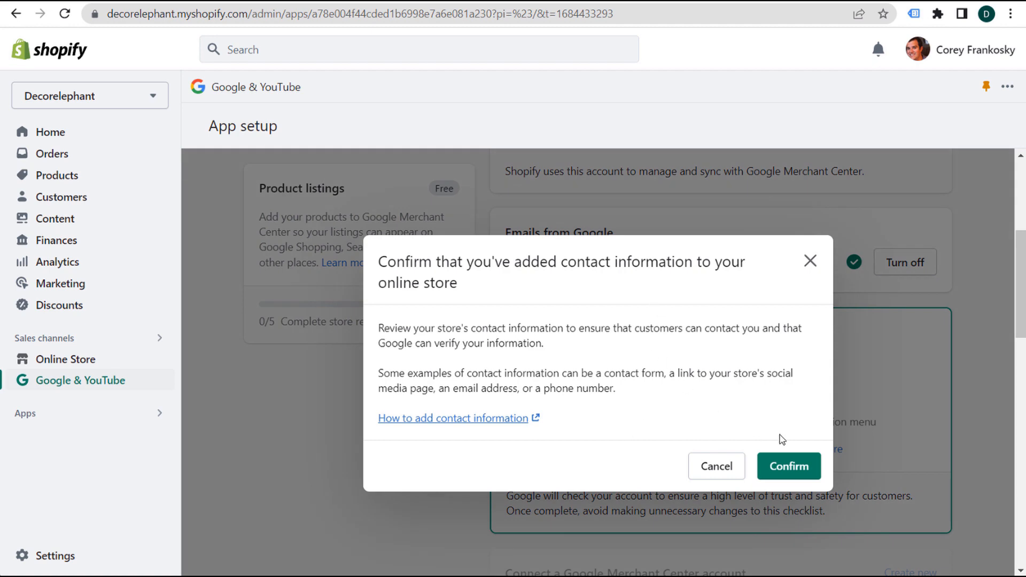
# - Confirm that the store's contact information has been added
pyautogui.click(788, 466)
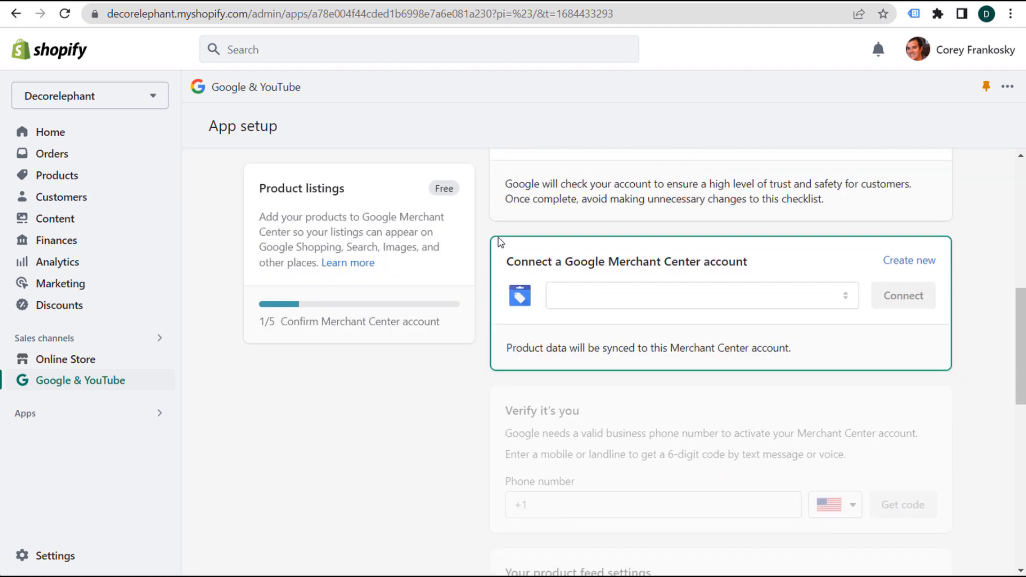
pyautogui.moveTo(517, 203); pyautogui.dragTo(700, 206)
pyautogui.click(735, 210)
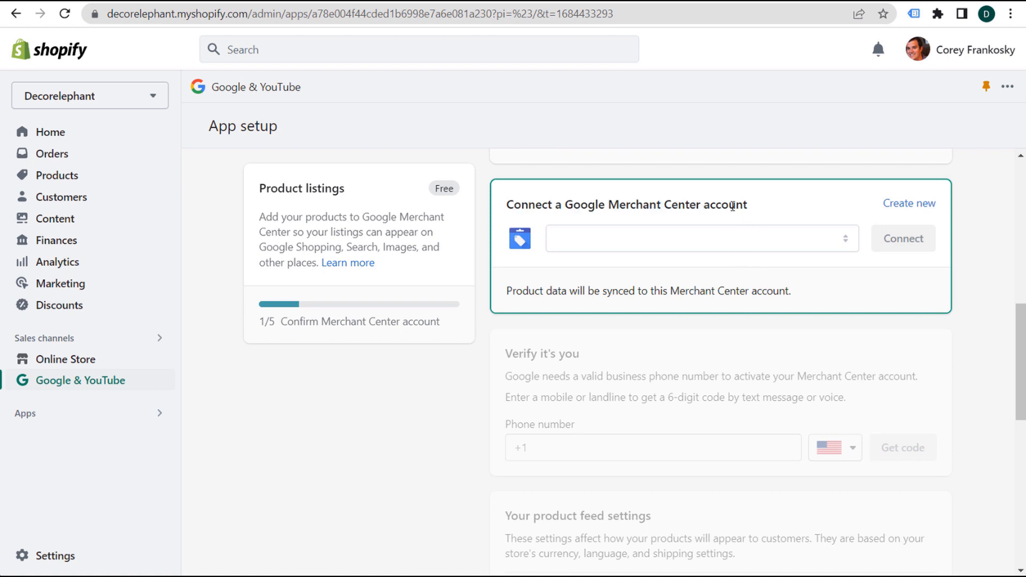
# - Create a new Merchant Center account and connect it to the store
pyautogui.click(900, 204)
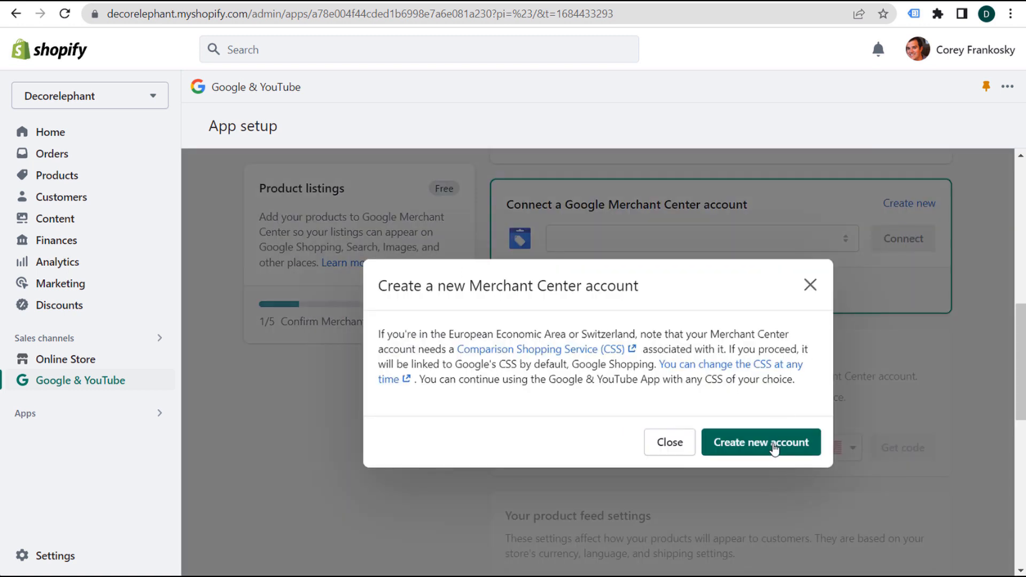
pyautogui.click(761, 449)
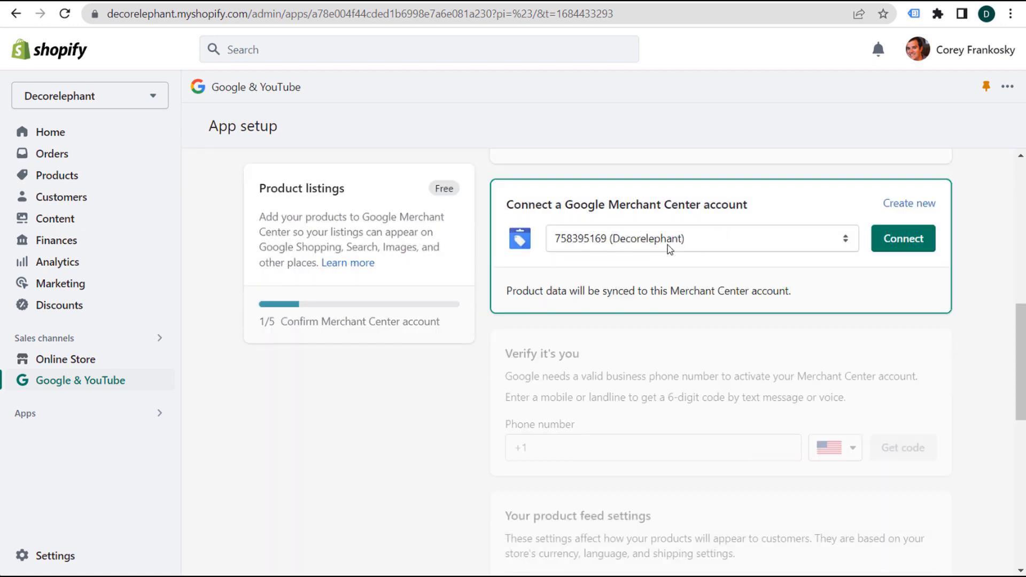
pyautogui.click(901, 248)
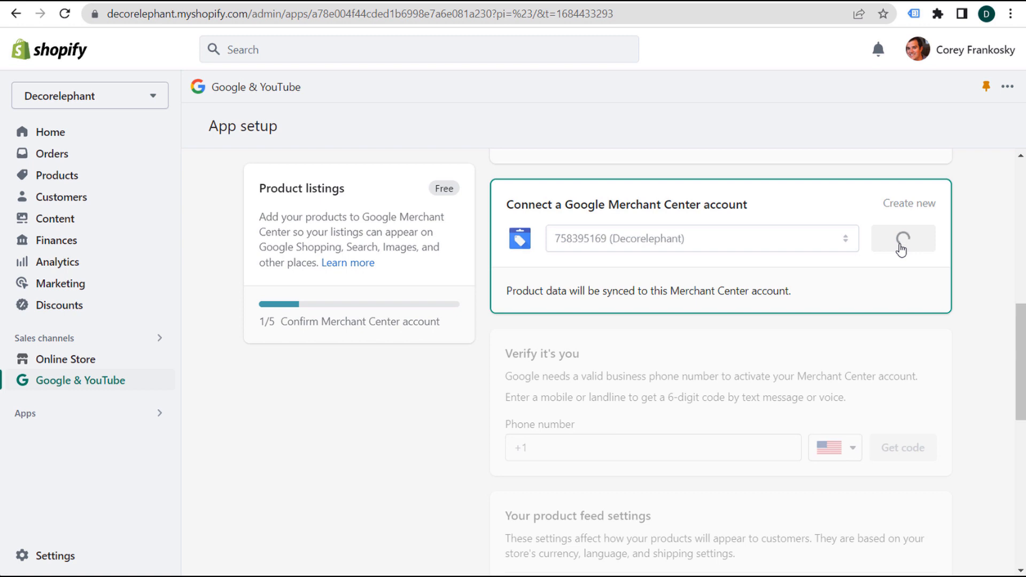
pyautogui.moveTo(507, 202); pyautogui.dragTo(672, 203)
pyautogui.click(695, 203)
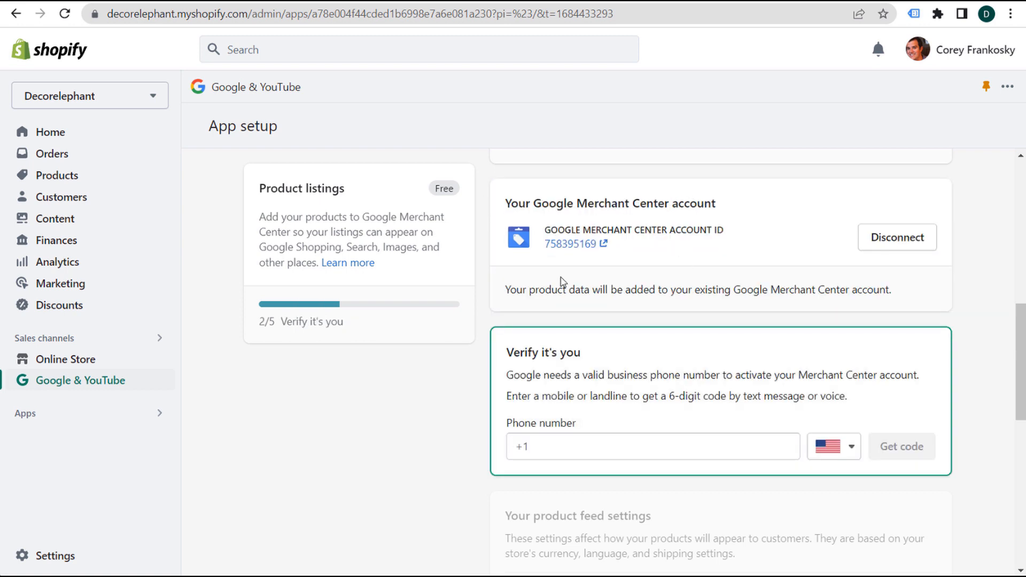
pyautogui.scroll(-3, 485, 243)
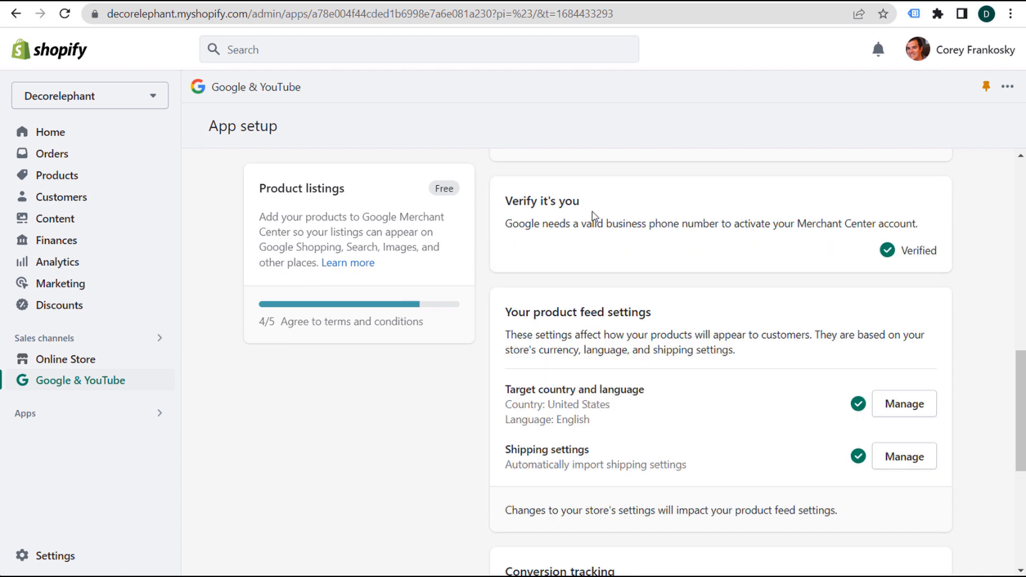
# - Review the business phone requirement, product feed settings and target country and language
pyautogui.moveTo(573, 224); pyautogui.dragTo(743, 224)
pyautogui.scroll(-2, 492, 302)
pyautogui.moveTo(512, 238); pyautogui.dragTo(666, 239)
pyautogui.moveTo(505, 314); pyautogui.dragTo(672, 315)
# - Agree to Google's terms of service and complete the Google & YouTube setup
pyautogui.moveTo(577, 375); pyautogui.dragTo(584, 375)
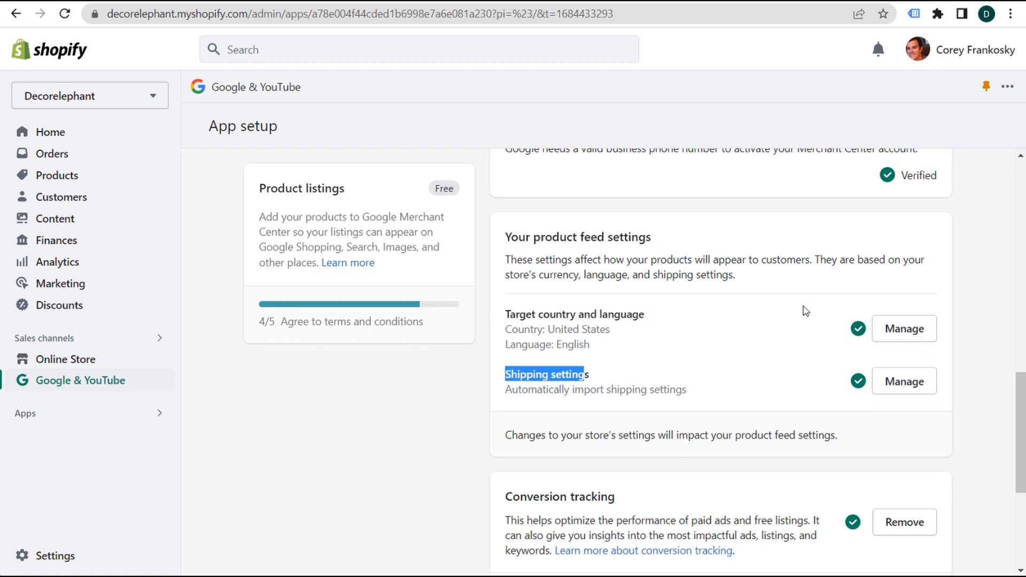
pyautogui.scroll(-4, 803, 306)
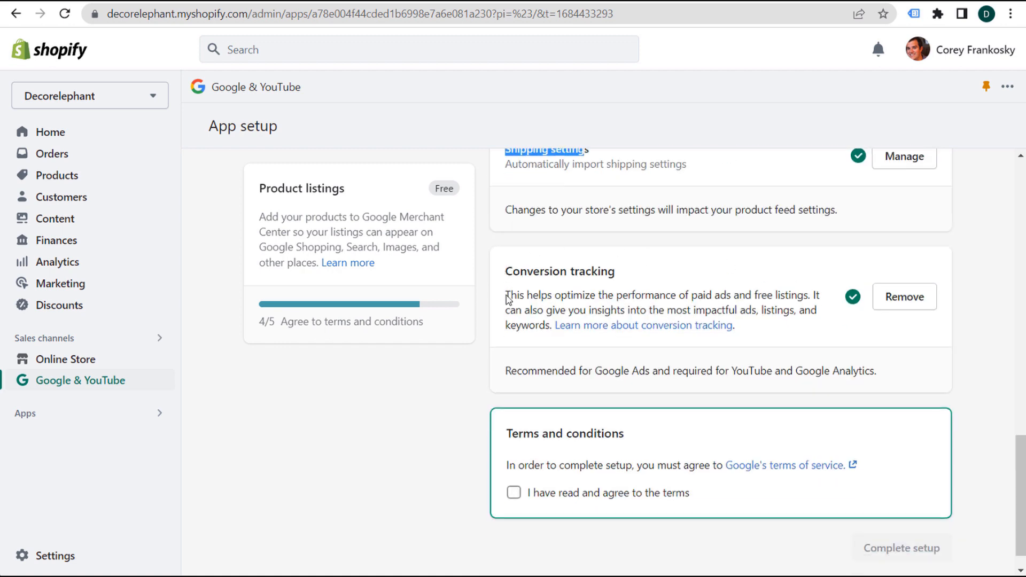
pyautogui.moveTo(507, 295); pyautogui.dragTo(808, 298)
pyautogui.click(795, 311)
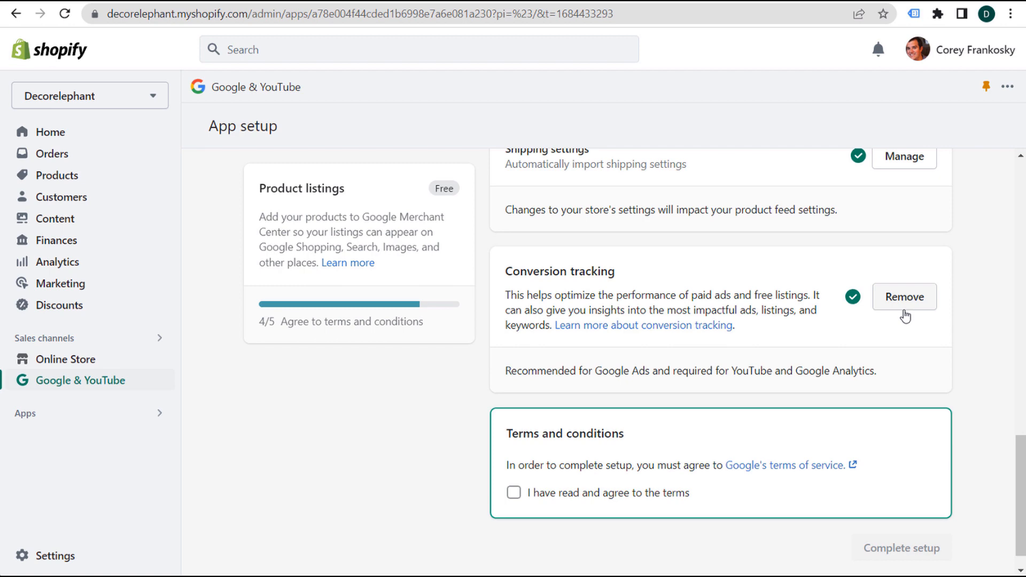
pyautogui.click(513, 494)
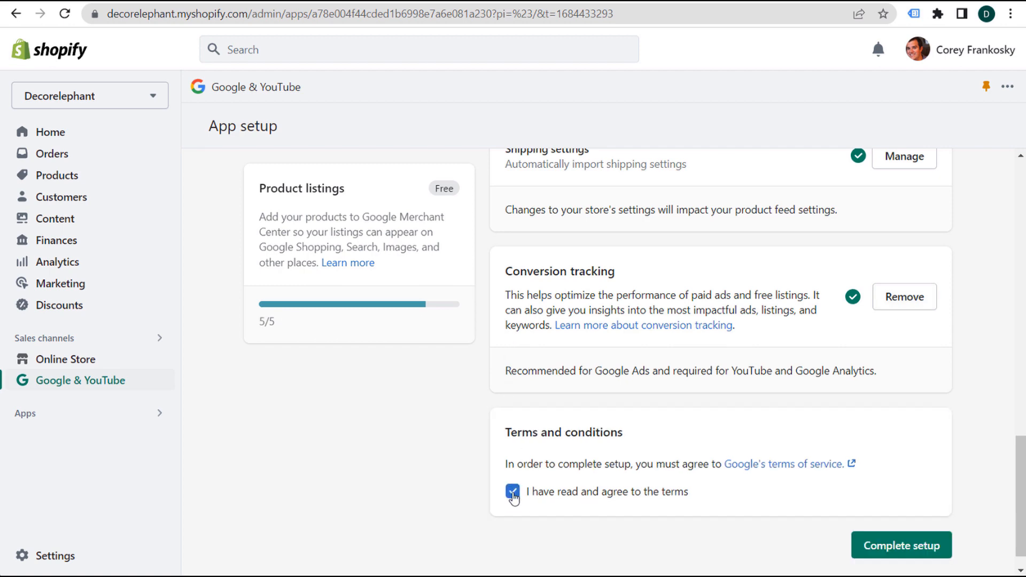
pyautogui.click(935, 559)
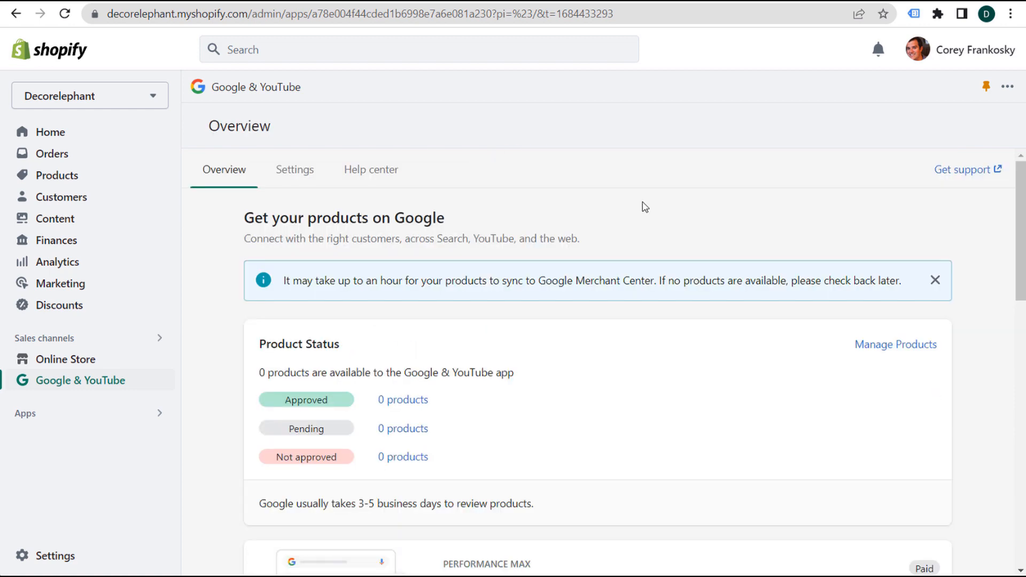
# - Go to Online Store preferences and review the Google Analytics 4 warning
pyautogui.click(70, 361)
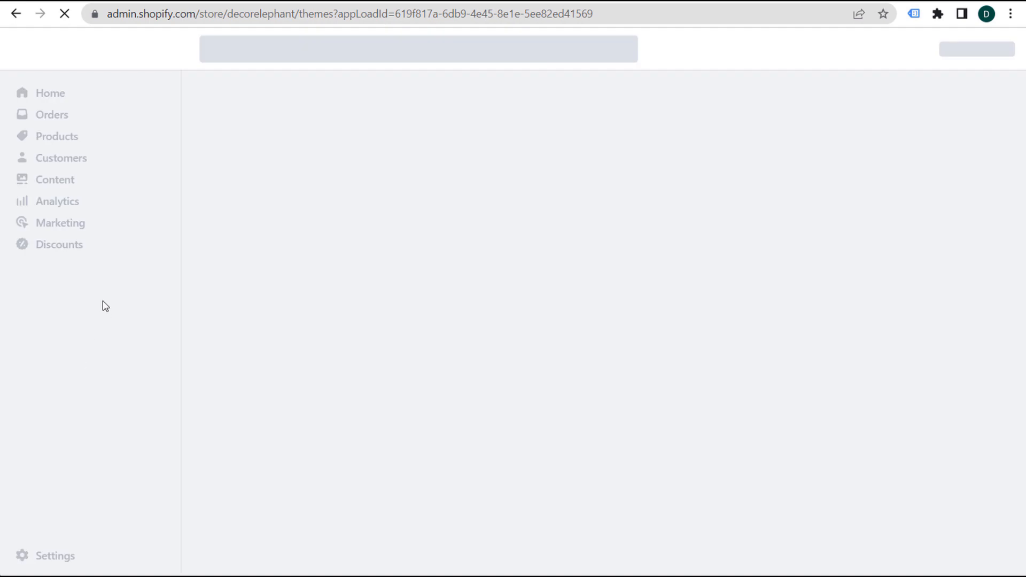
pyautogui.click(75, 425)
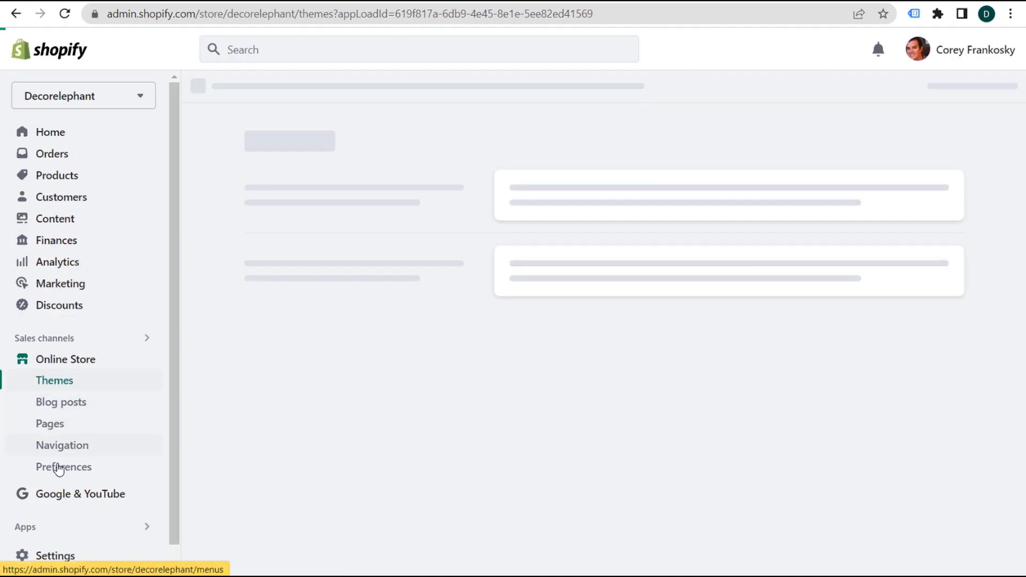
pyautogui.scroll(-5, 407, 231)
pyautogui.scroll(-4, 407, 231)
pyautogui.moveTo(567, 200); pyautogui.dragTo(786, 201)
pyautogui.click(768, 199)
pyautogui.click(827, 203)
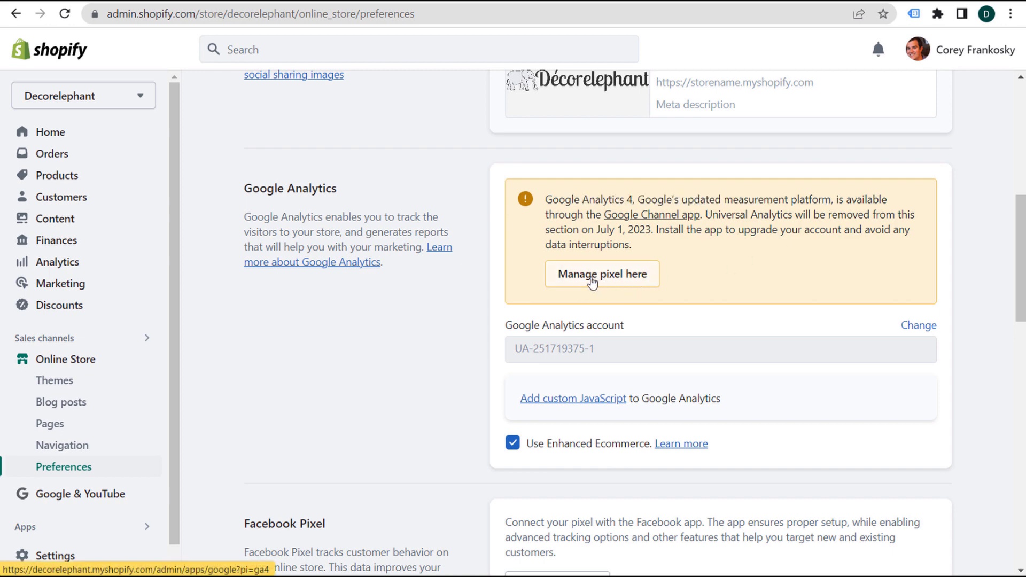
# - Connect the Decor Elephant GA4 property on the Google Analytics 4 setup page
pyautogui.click(626, 274)
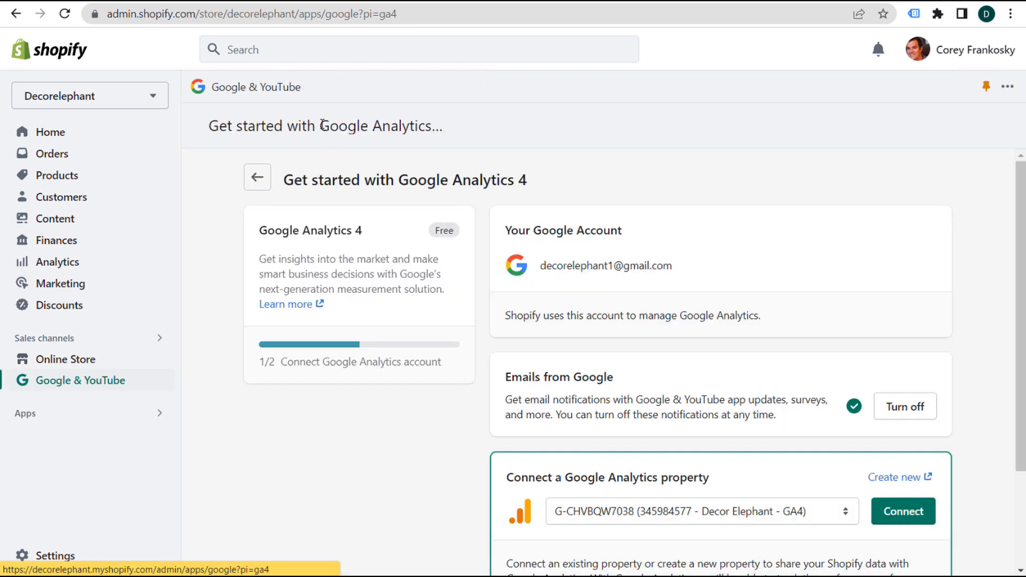
pyautogui.moveTo(286, 184); pyautogui.dragTo(634, 180)
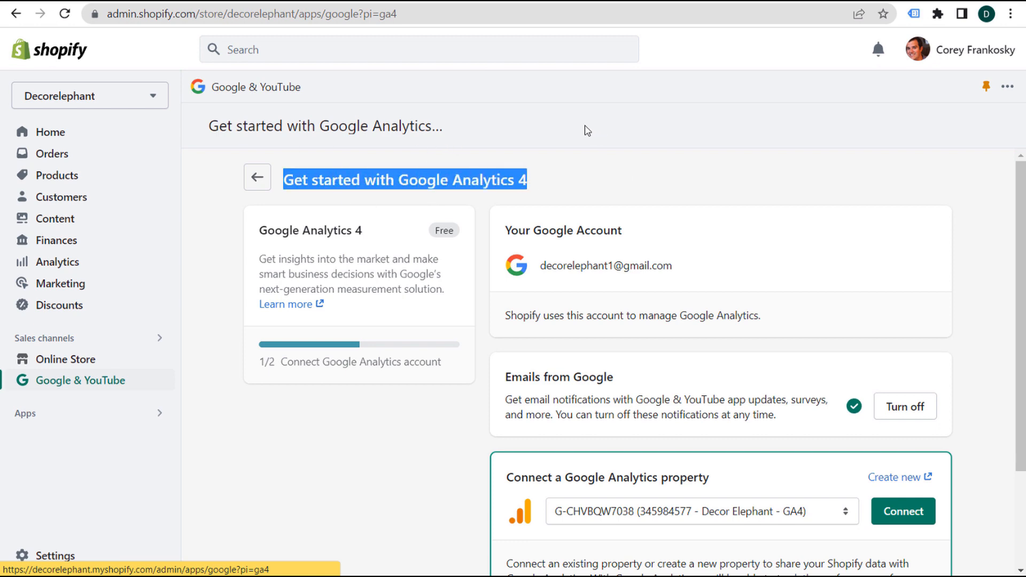
pyautogui.click(504, 152)
pyautogui.scroll(-1, 487, 274)
pyautogui.scroll(-3, 487, 274)
pyautogui.moveTo(514, 350); pyautogui.dragTo(710, 345)
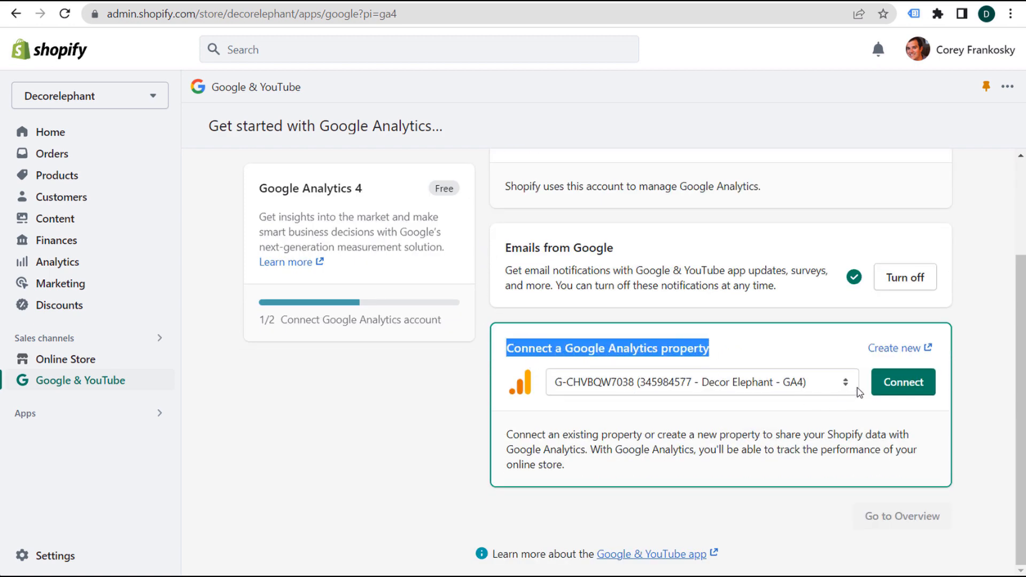
pyautogui.click(902, 382)
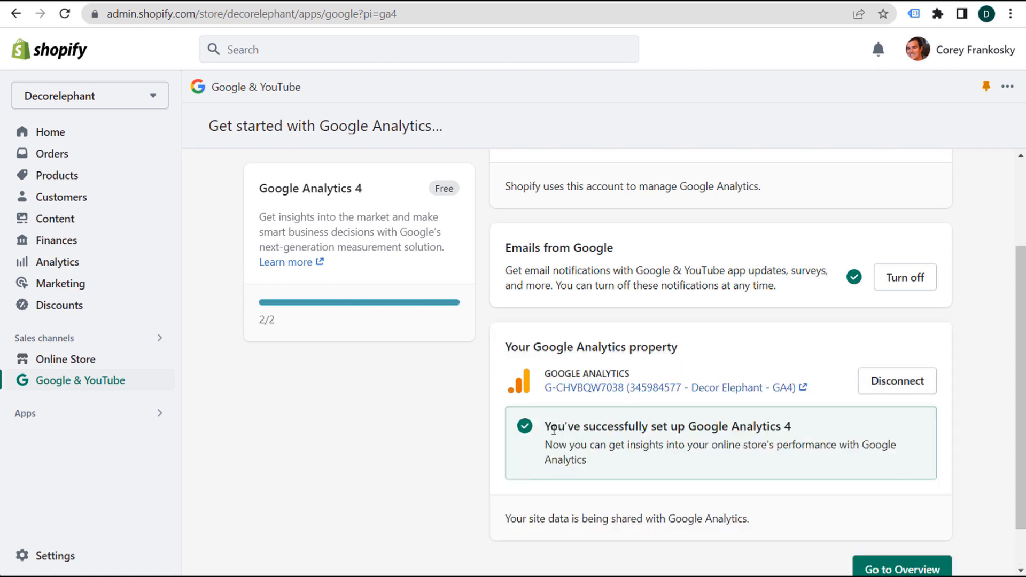
# - Review the GA4 success and data-sharing notes, then return to the Google & YouTube overview
pyautogui.moveTo(555, 432); pyautogui.dragTo(780, 428)
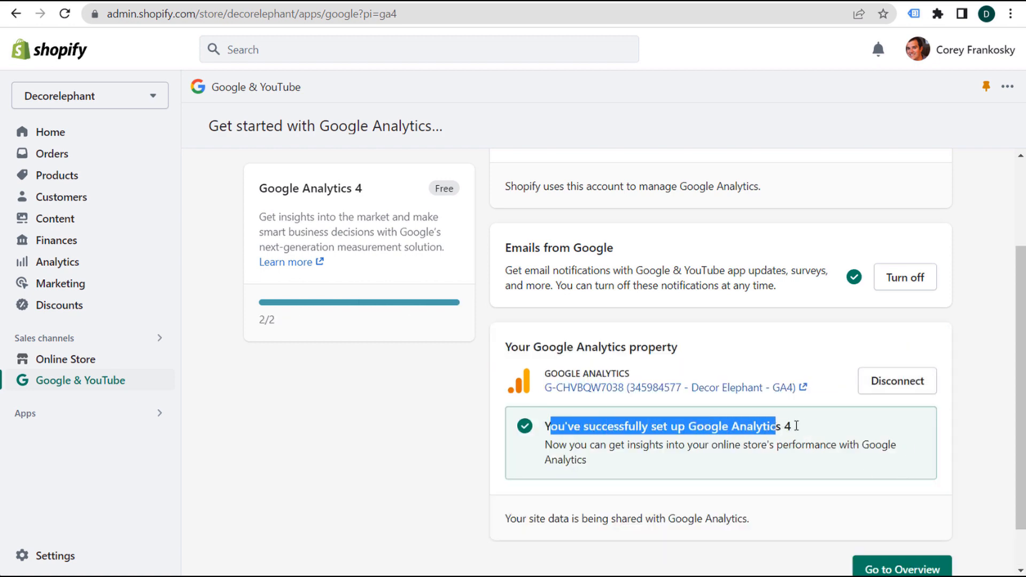
pyautogui.click(833, 438)
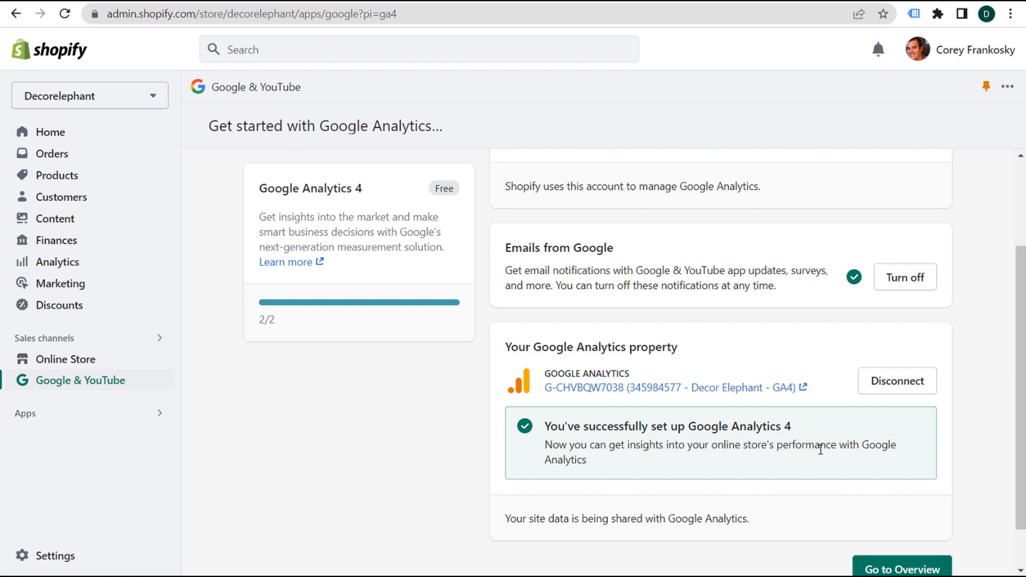
pyautogui.moveTo(531, 522); pyautogui.dragTo(682, 531)
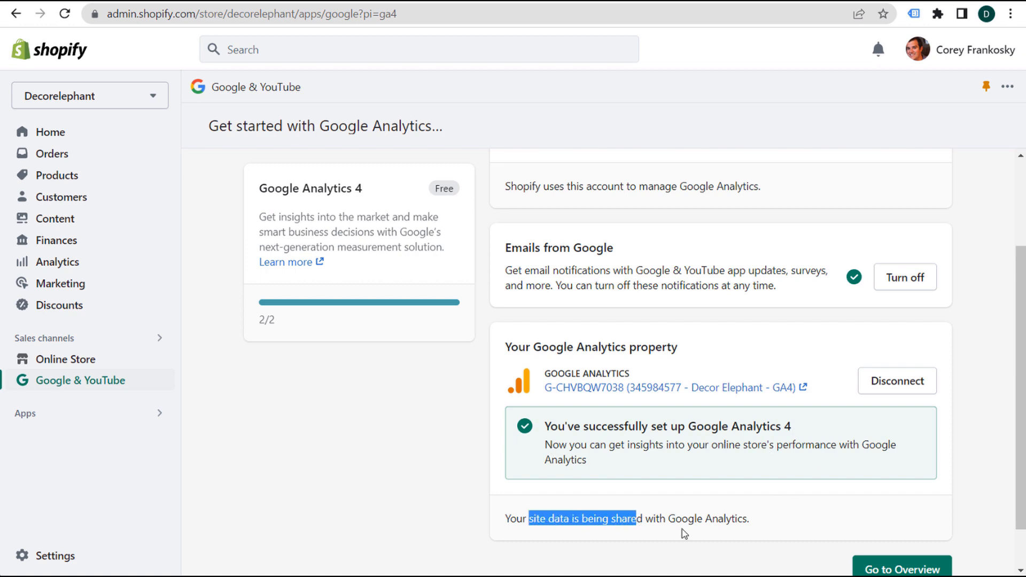
pyautogui.click(675, 507)
pyautogui.scroll(1, 444, 438)
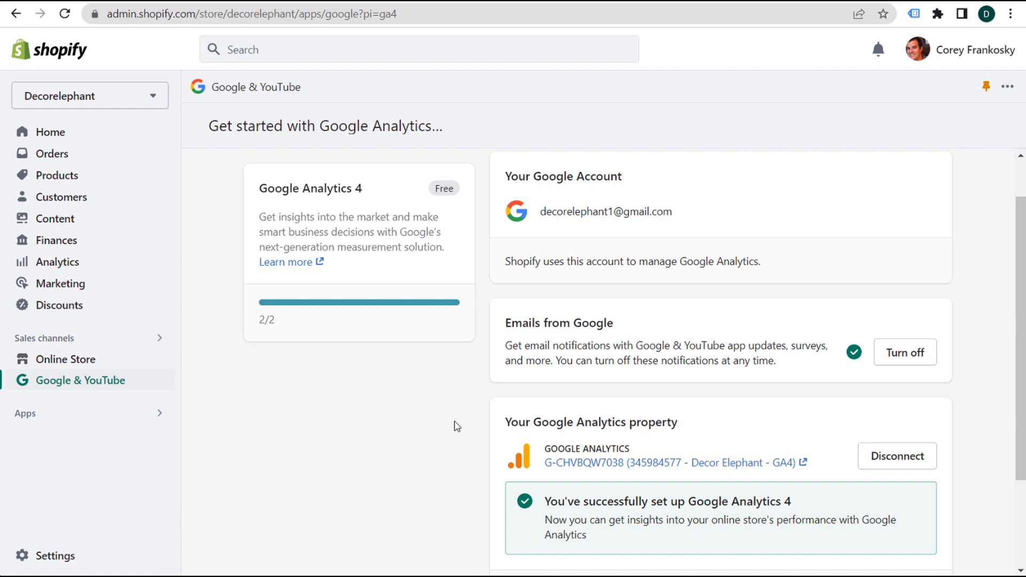
pyautogui.scroll(1, 470, 336)
pyautogui.click(257, 177)
# - Start the Performance Max setup from its Overview card and scroll to Connect a Google Ads account
pyautogui.scroll(-4, 641, 269)
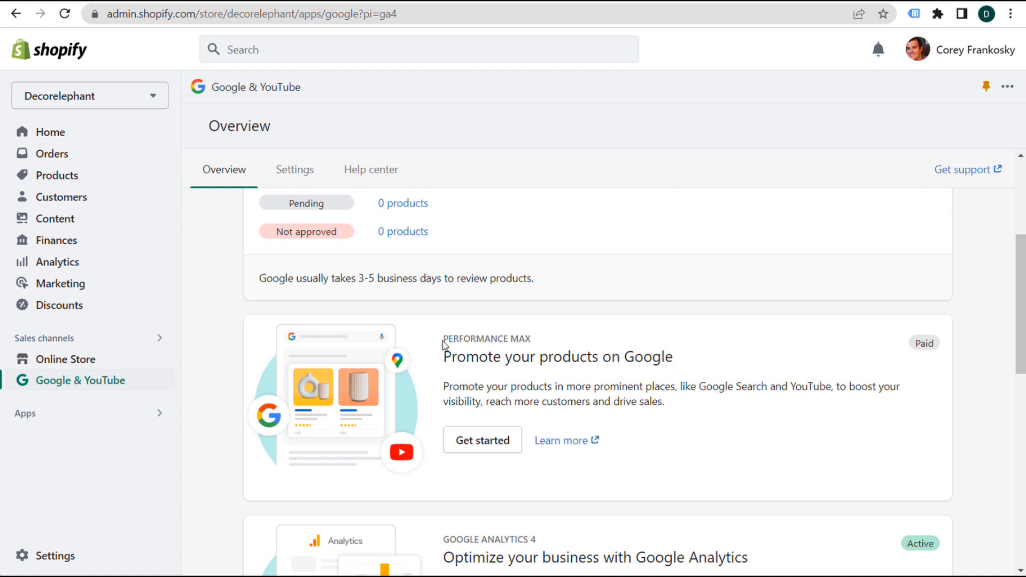
pyautogui.moveTo(441, 344); pyautogui.dragTo(557, 348)
pyautogui.moveTo(444, 357); pyautogui.dragTo(525, 360)
pyautogui.click(629, 403)
pyautogui.click(478, 448)
pyautogui.moveTo(506, 236); pyautogui.dragTo(671, 234)
pyautogui.click(752, 245)
pyautogui.scroll(-1, 614, 262)
pyautogui.scroll(-5, 759, 310)
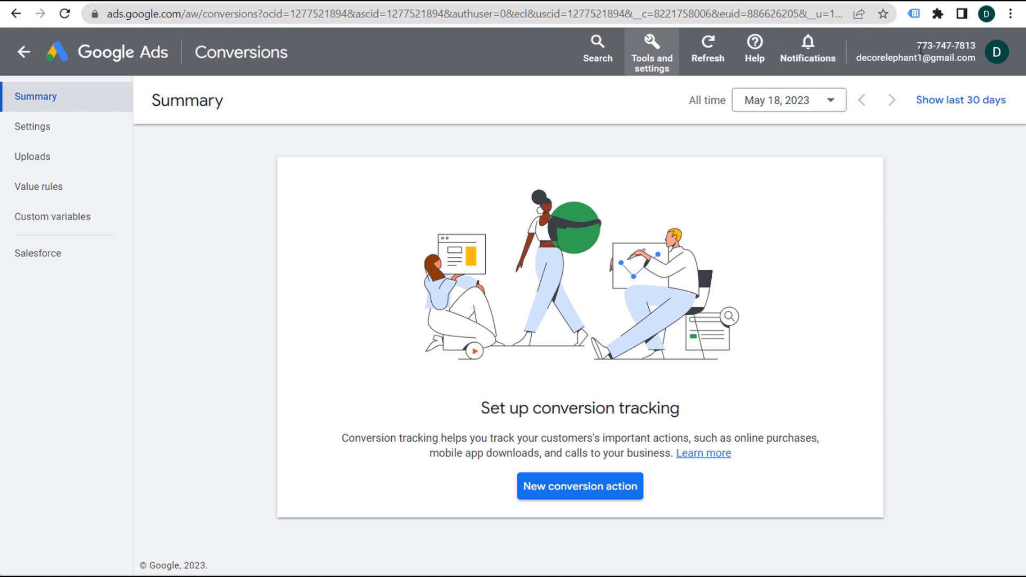
pyautogui.moveTo(918, 48); pyautogui.dragTo(934, 48)
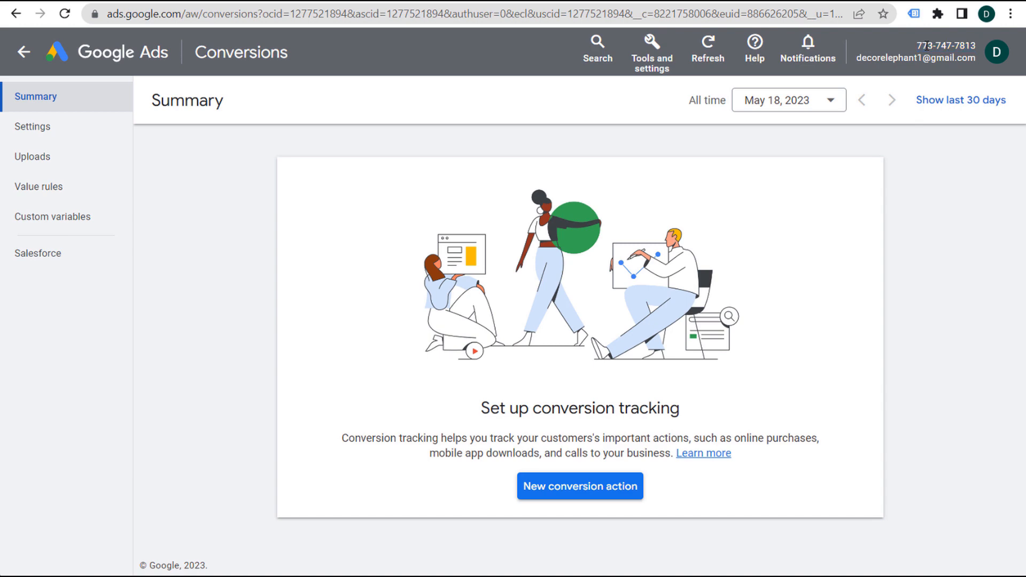
# - Connect the chosen Google Ads account and leave campaign setup for the Overview
pyautogui.click(303, 1)
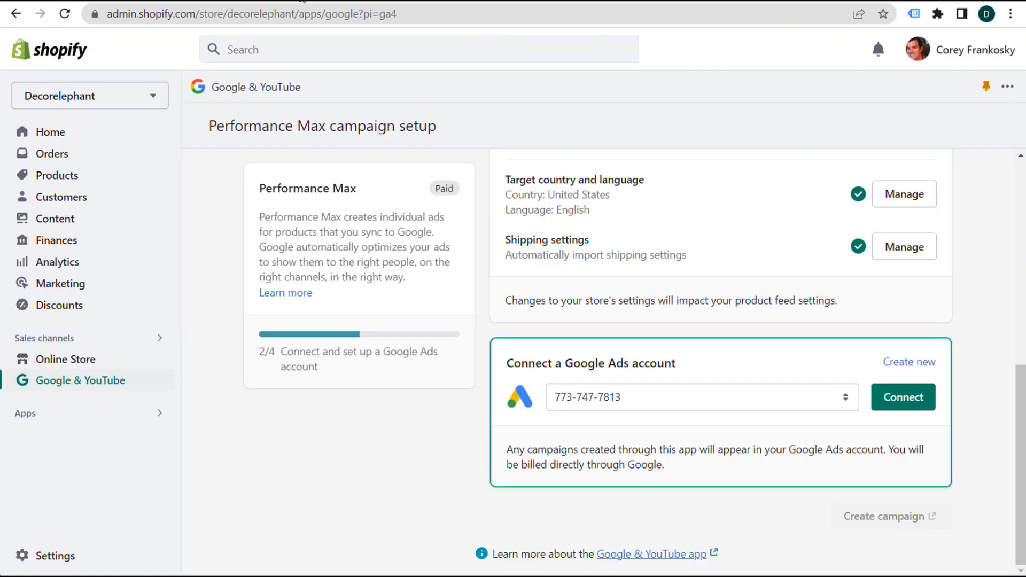
pyautogui.click(903, 398)
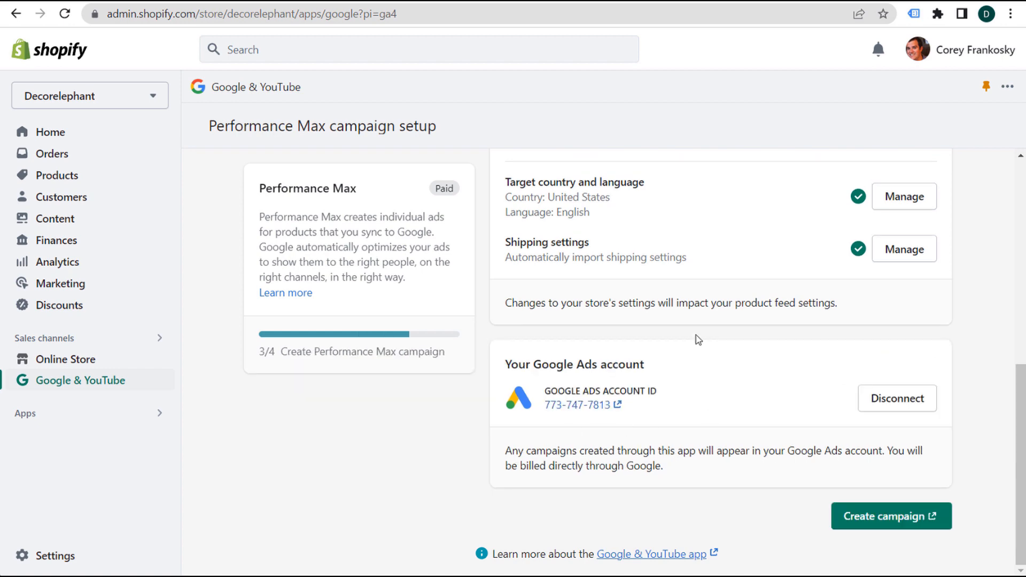
pyautogui.scroll(9, 602, 349)
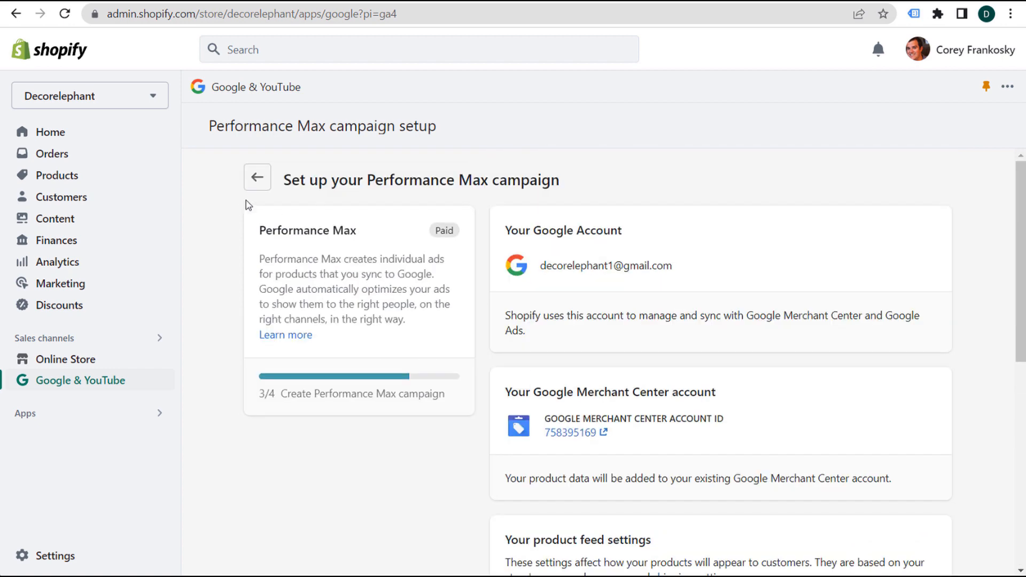
pyautogui.click(251, 181)
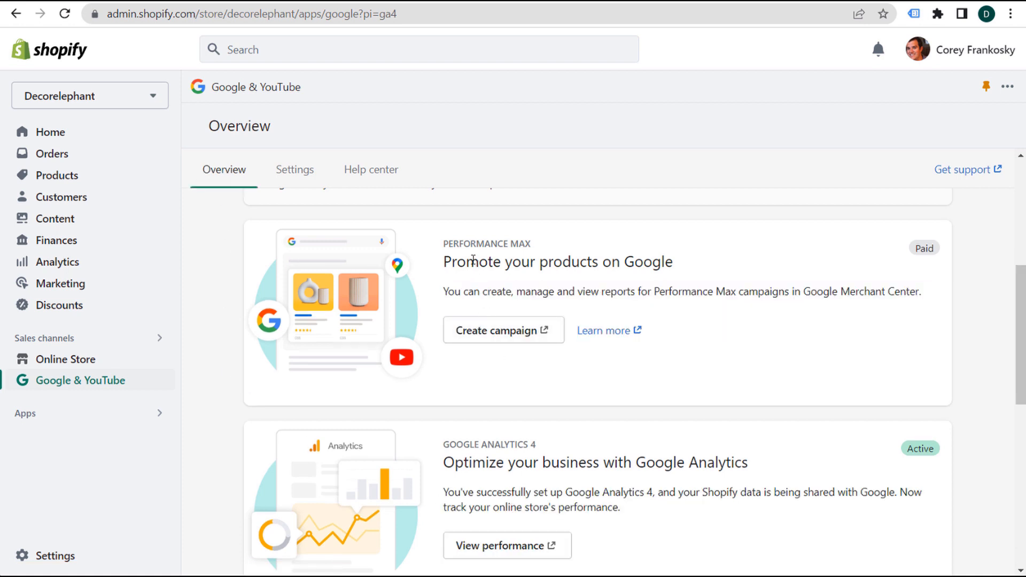
# - Look over the Overview cards, then switch to the Google Ads conversions page
pyautogui.moveTo(448, 261); pyautogui.dragTo(669, 262)
pyautogui.click(729, 278)
pyautogui.scroll(-4, 504, 254)
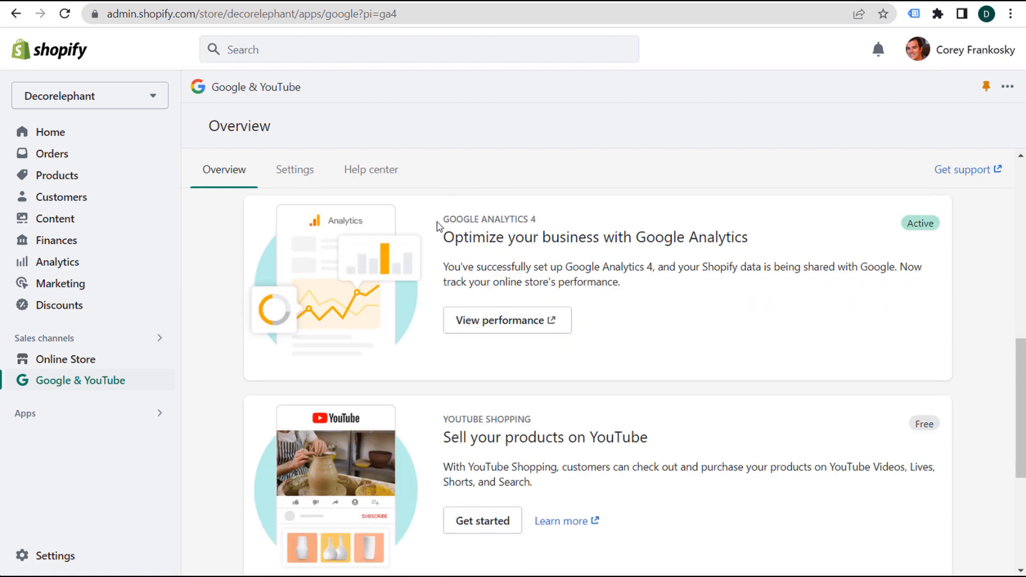
pyautogui.scroll(-3, 409, 295)
pyautogui.scroll(-2, 548, 295)
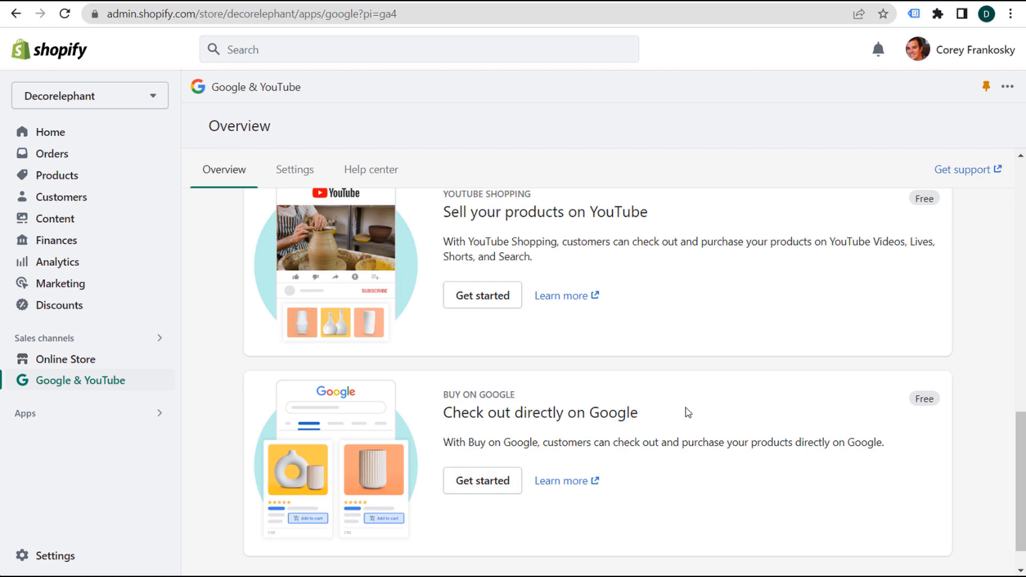
pyautogui.scroll(4, 689, 412)
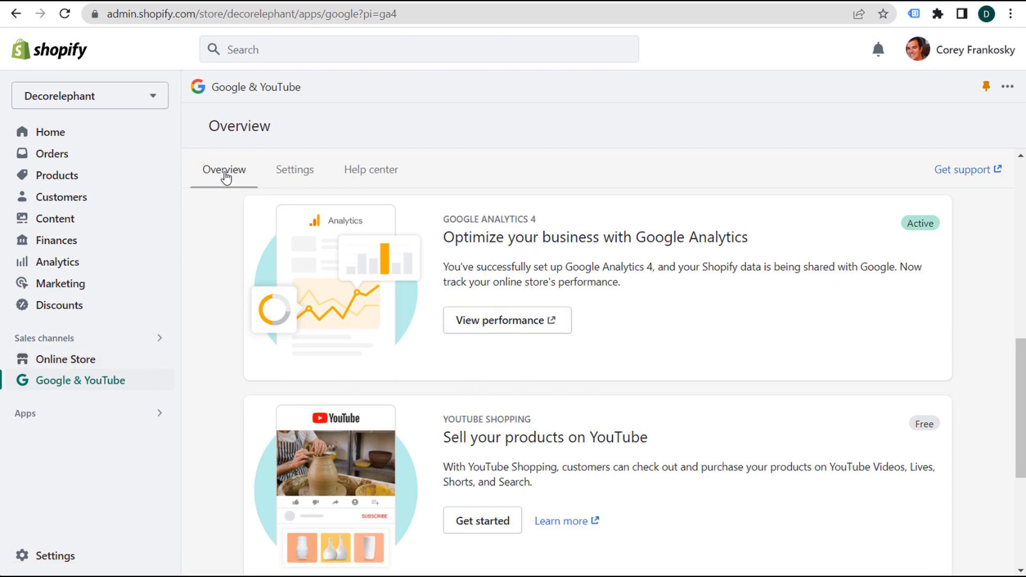
pyautogui.scroll(10, 217, 297)
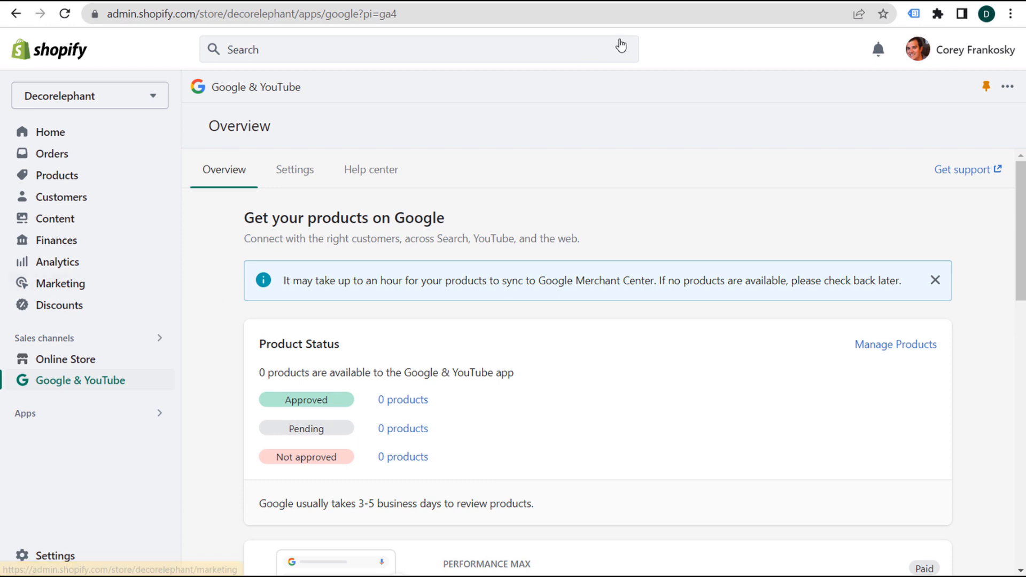
pyautogui.click(646, 3)
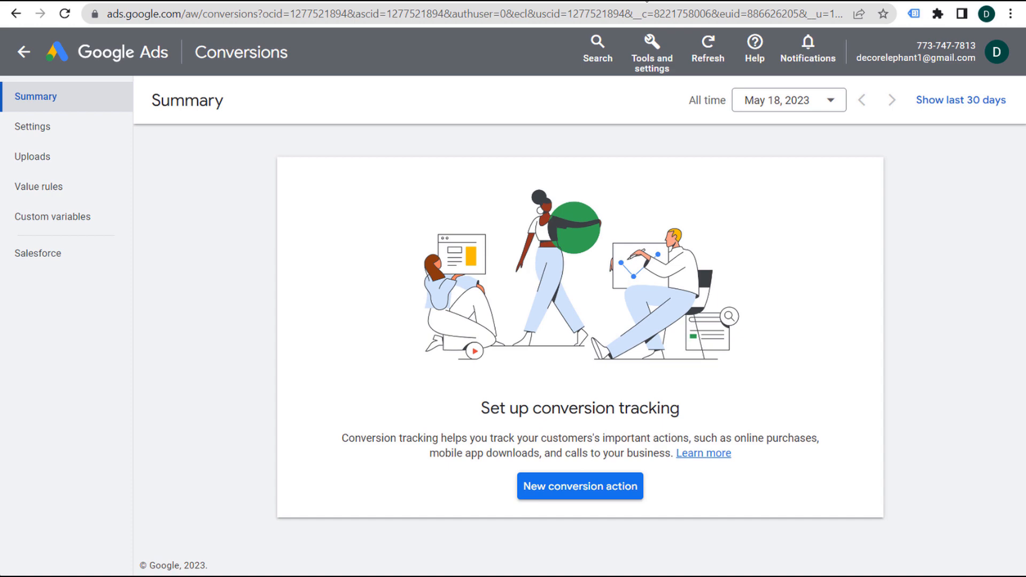
# - Link the Decor Elephant - GA4 property in Linked accounts, importing its Analytics audiences
pyautogui.click(652, 59)
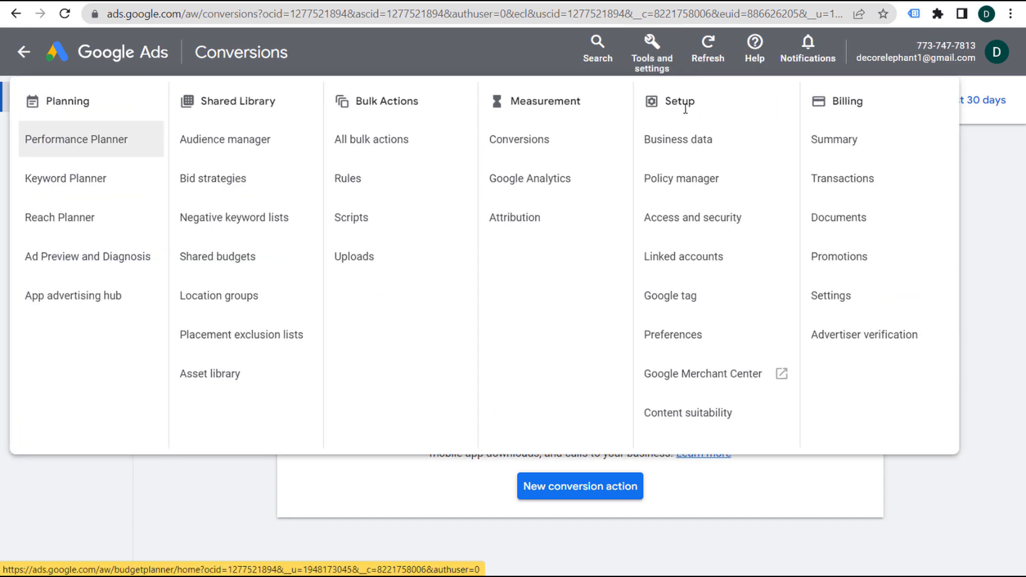
pyautogui.click(674, 265)
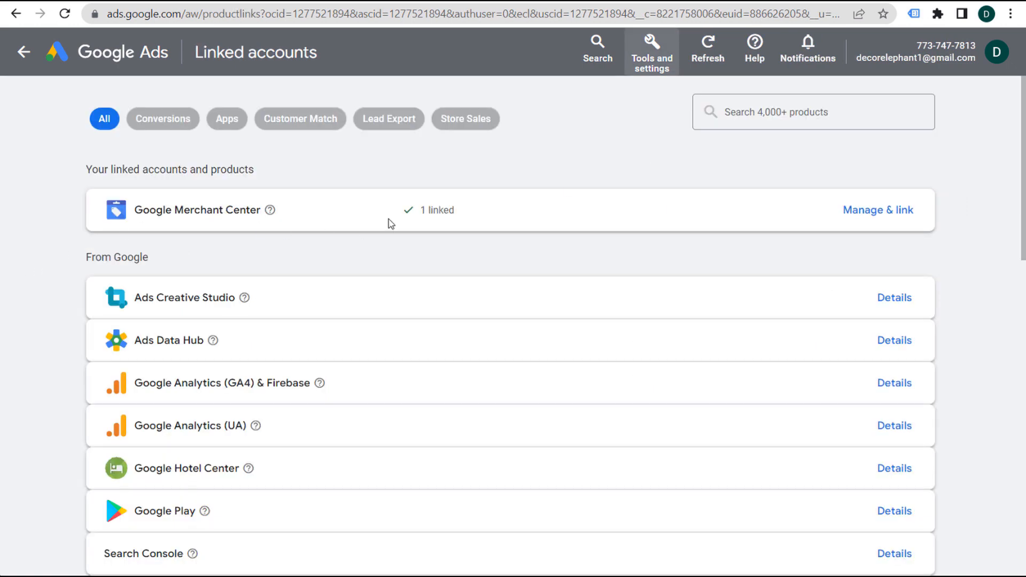
pyautogui.scroll(-2, 316, 298)
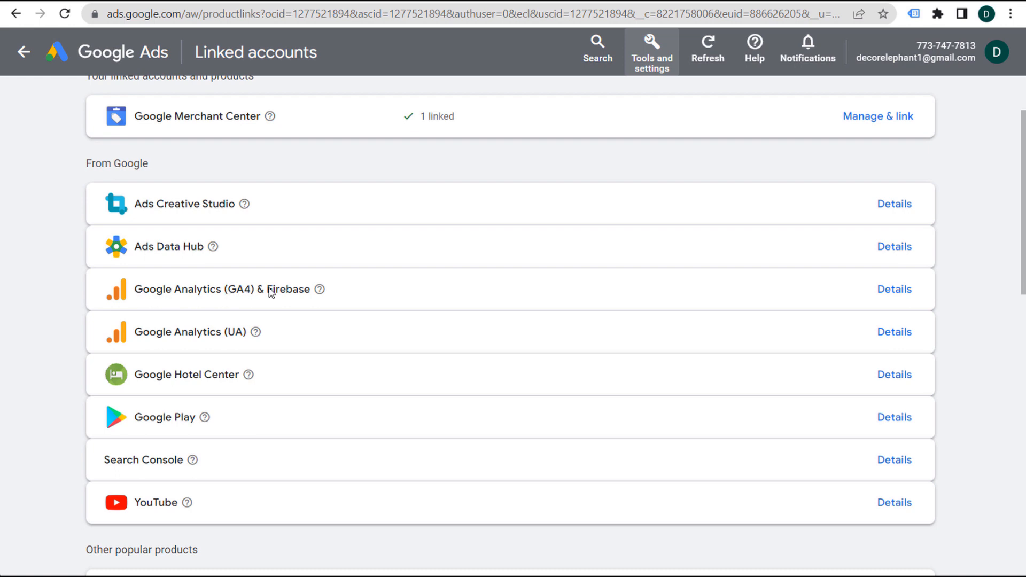
pyautogui.click(903, 289)
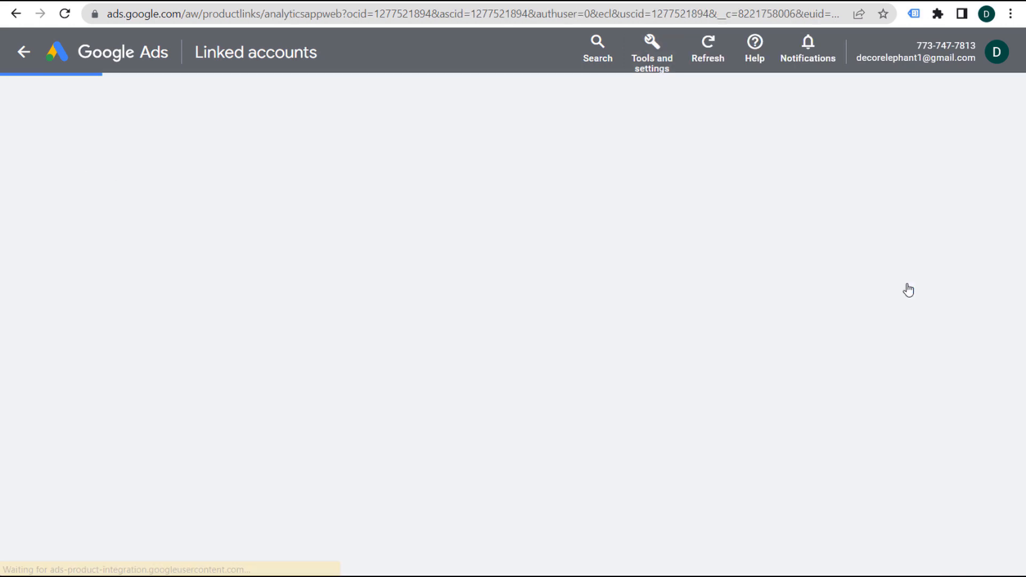
pyautogui.click(21, 406)
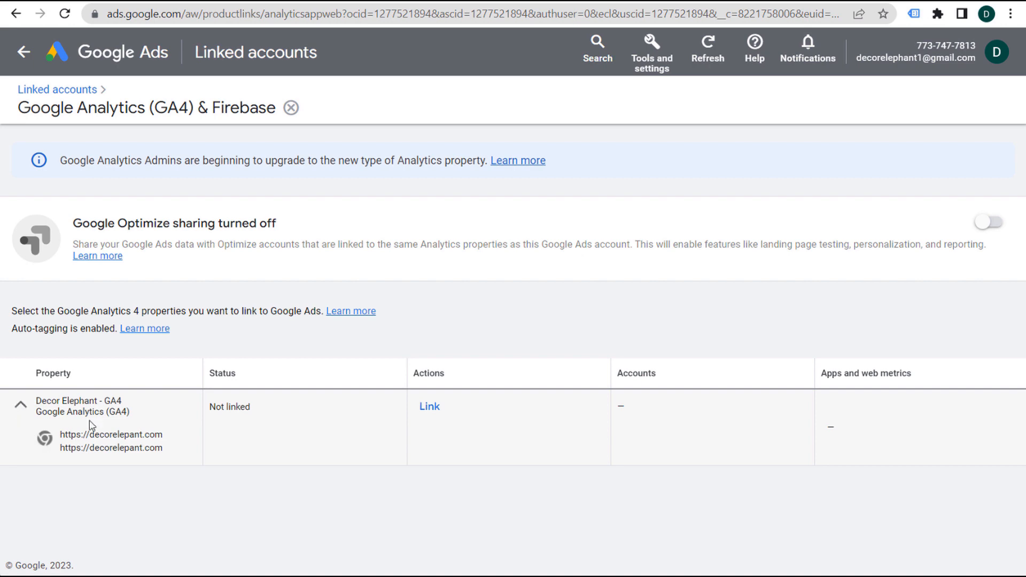
pyautogui.click(428, 407)
pyautogui.click(365, 336)
pyautogui.click(661, 431)
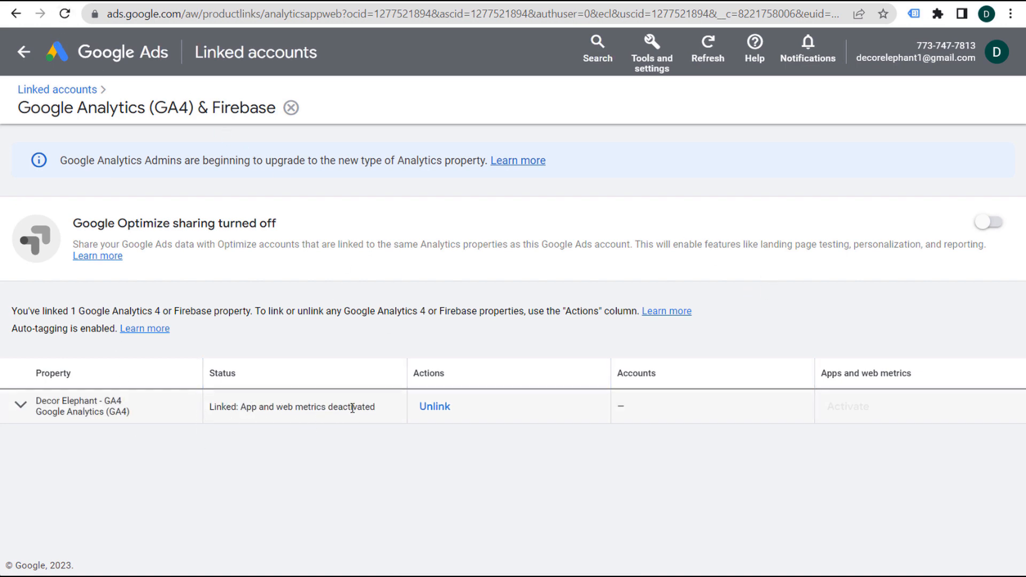
# - Refresh the link status, activate app and web metrics, then go to Conversions
pyautogui.click(65, 14)
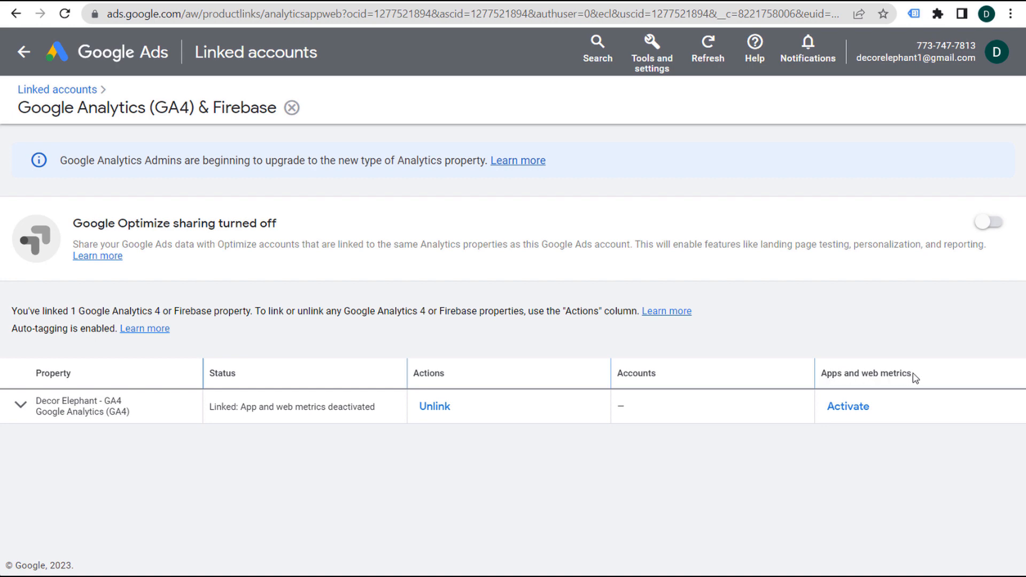
pyautogui.click(857, 408)
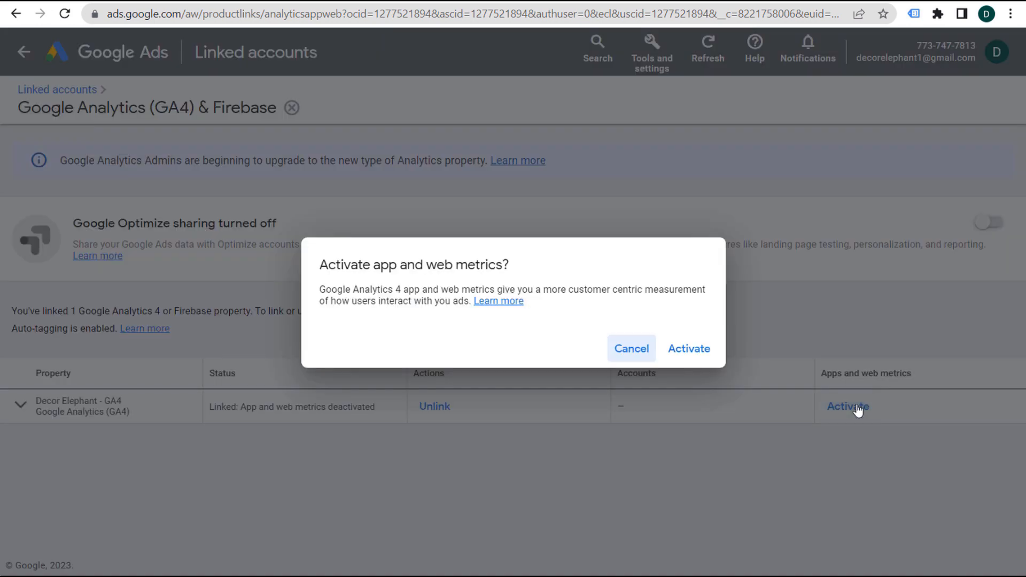
pyautogui.click(689, 353)
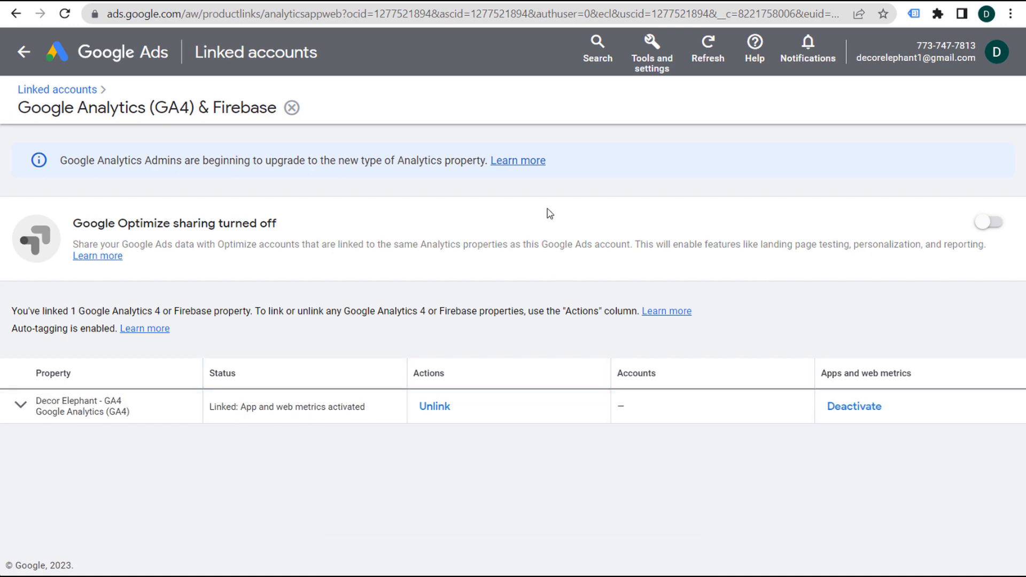
pyautogui.click(661, 55)
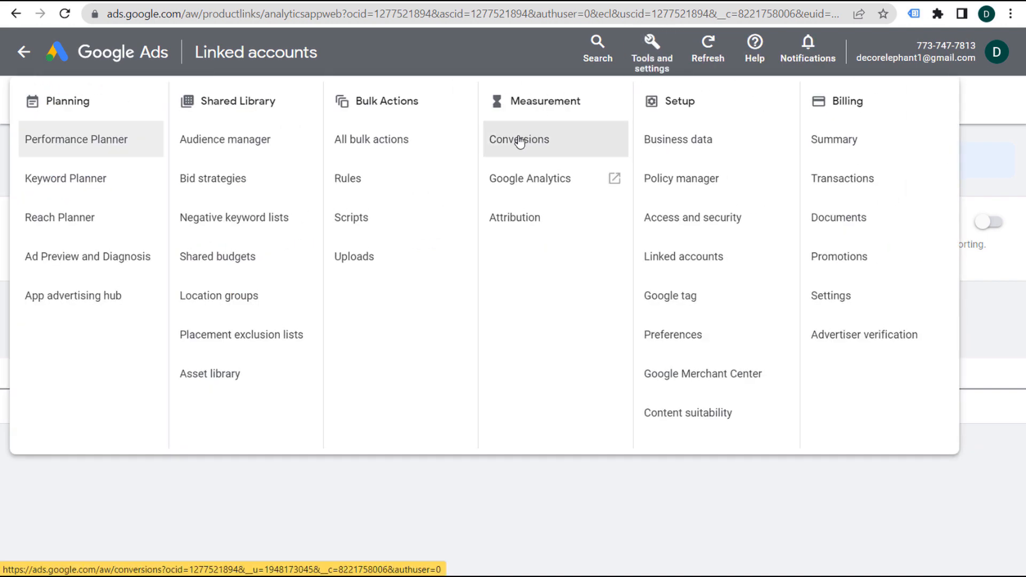
pyautogui.click(548, 141)
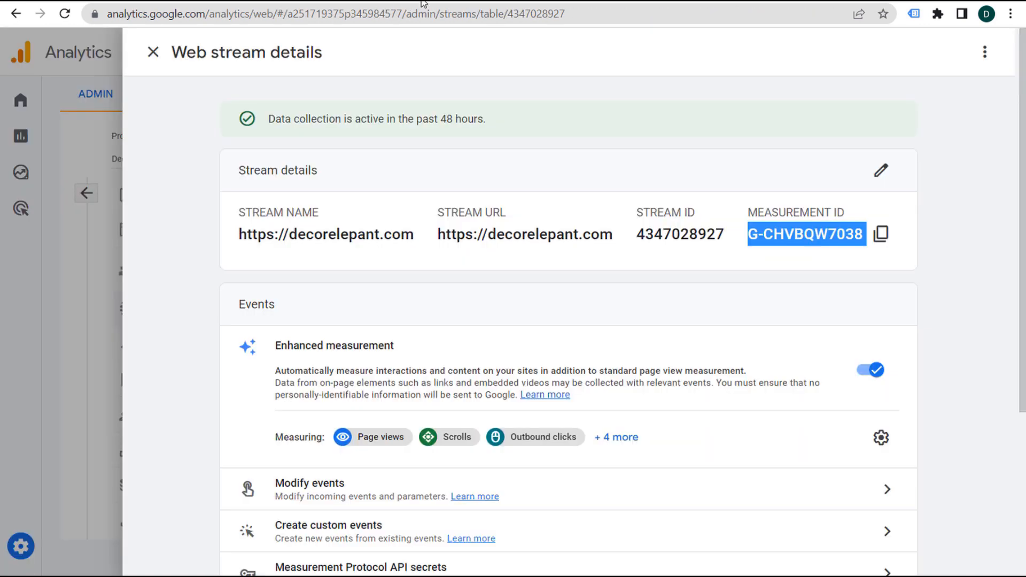
# - Open the details of the property's second Google Ads link in Analytics admin
pyautogui.click(153, 52)
pyautogui.click(86, 193)
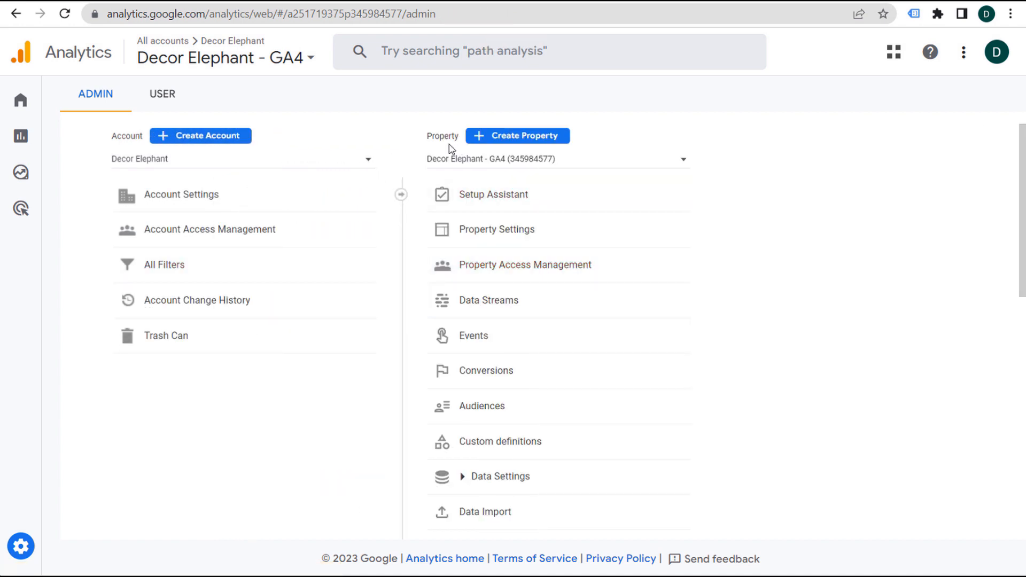
pyautogui.scroll(-8, 506, 273)
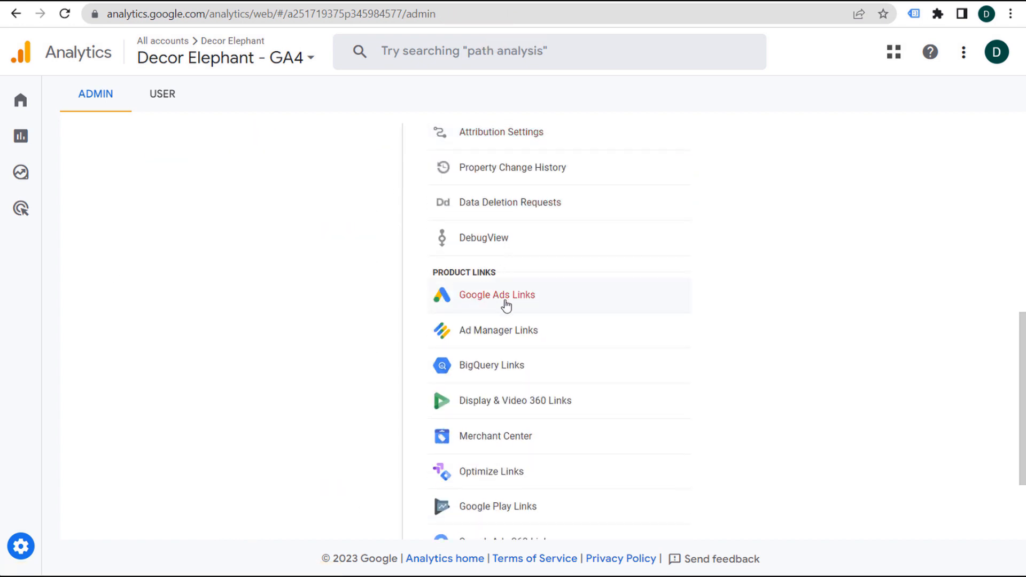
pyautogui.click(496, 303)
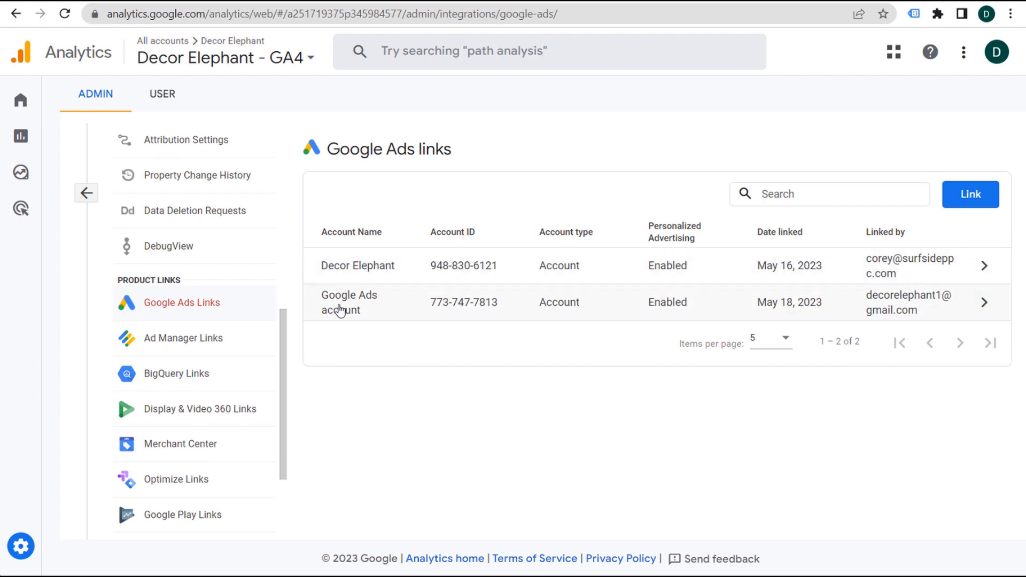
pyautogui.click(984, 303)
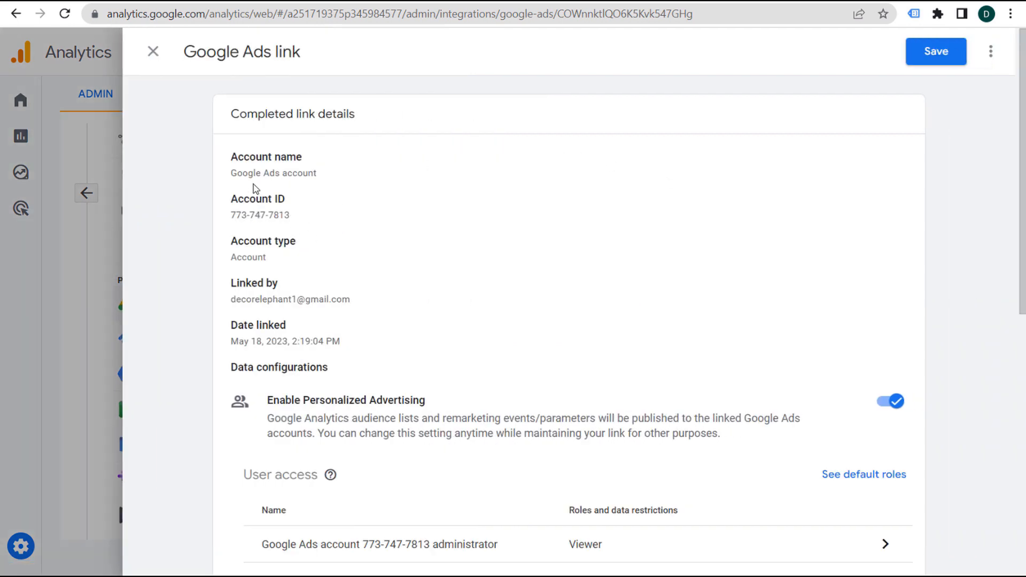
# - Review the link details, 24-hour delay note, conversion import and remarketing audience sections
pyautogui.moveTo(237, 168); pyautogui.dragTo(521, 321)
pyautogui.click(524, 300)
pyautogui.scroll(-2, 533, 284)
pyautogui.scroll(-1, 533, 284)
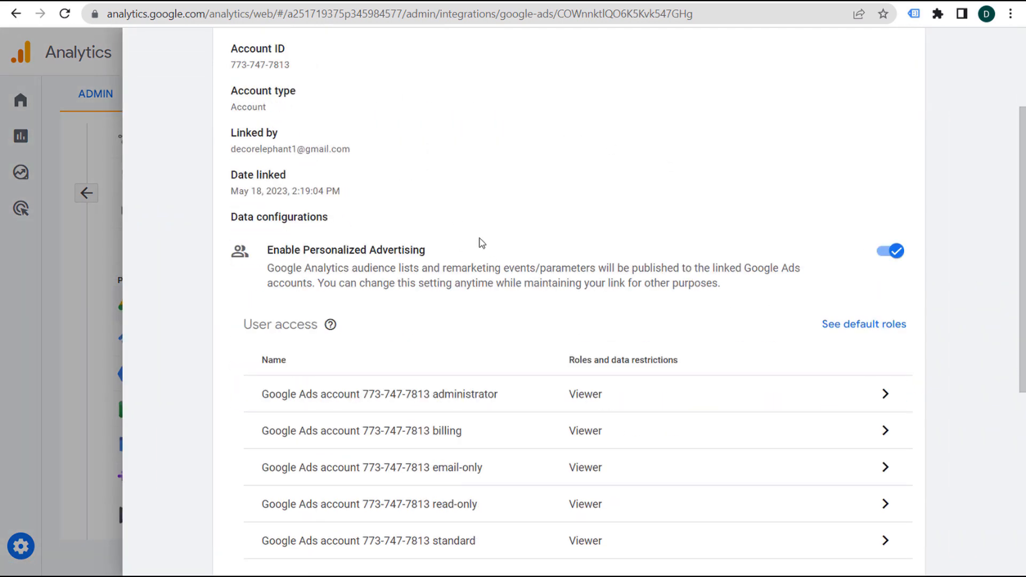
pyautogui.scroll(-6, 513, 269)
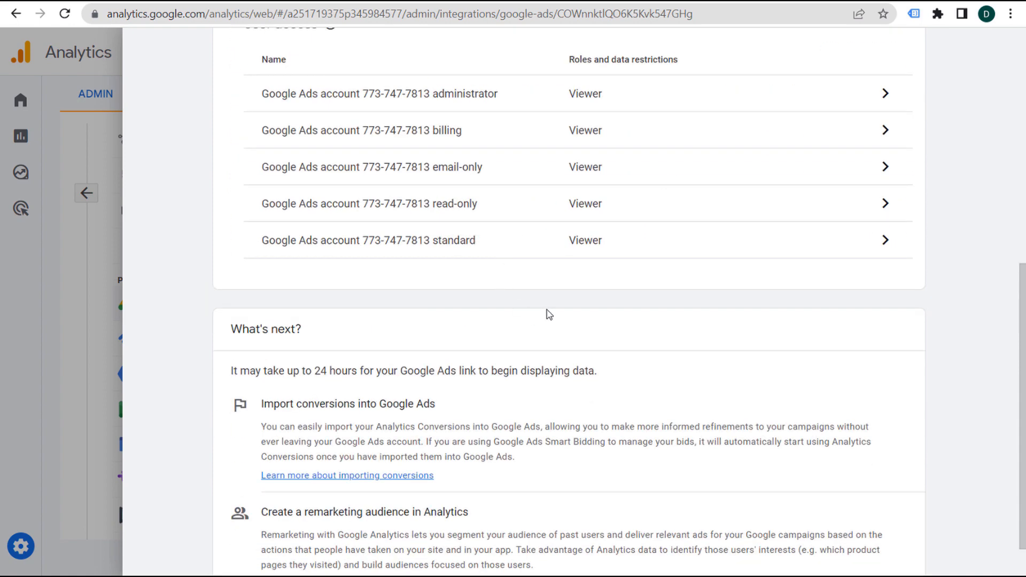
pyautogui.scroll(-1, 549, 314)
pyautogui.moveTo(239, 316); pyautogui.dragTo(536, 330)
pyautogui.click(689, 334)
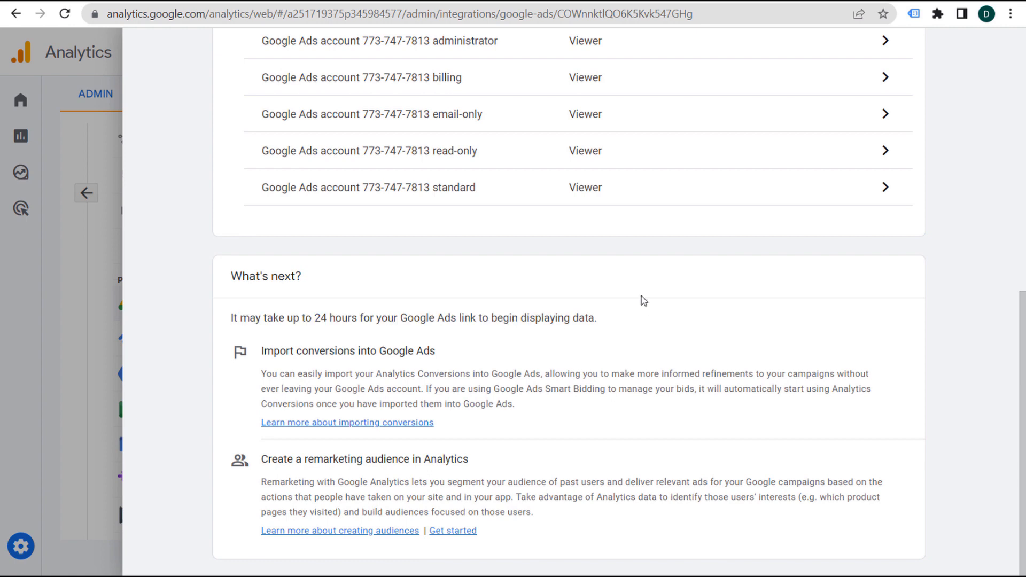
pyautogui.moveTo(276, 359); pyautogui.dragTo(525, 363)
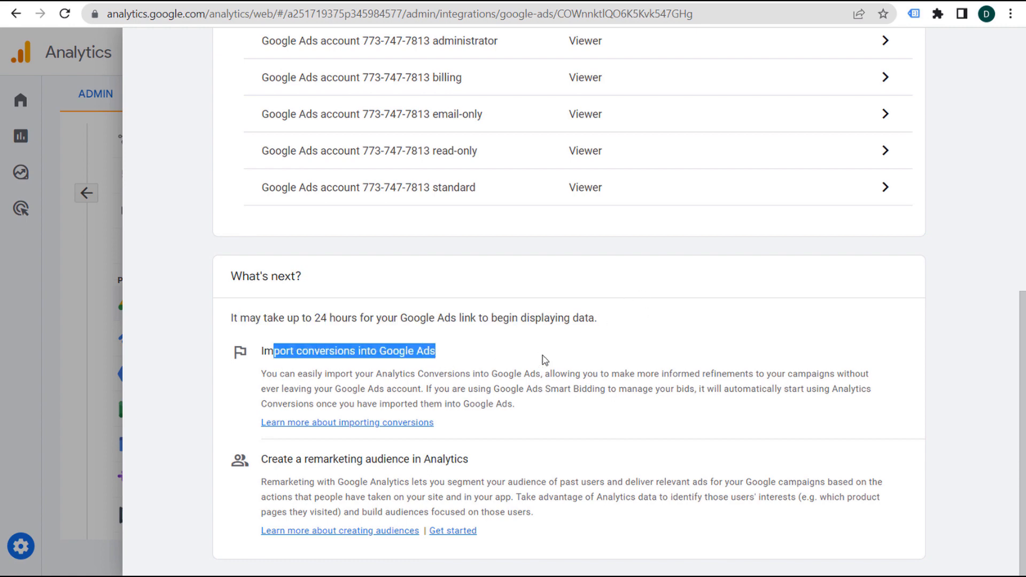
pyautogui.moveTo(278, 453); pyautogui.dragTo(401, 455)
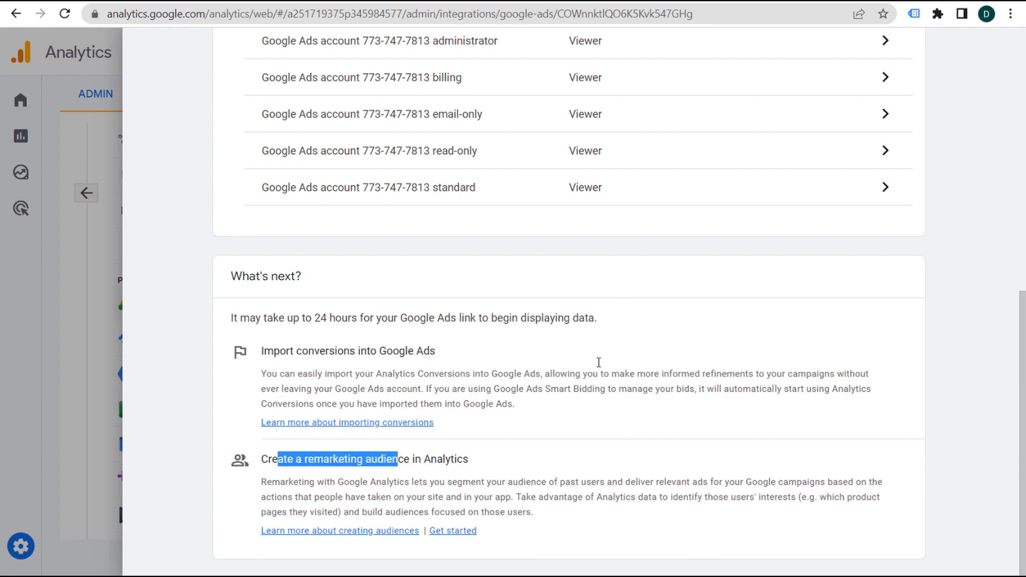
pyautogui.click(590, 377)
pyautogui.scroll(5, 609, 346)
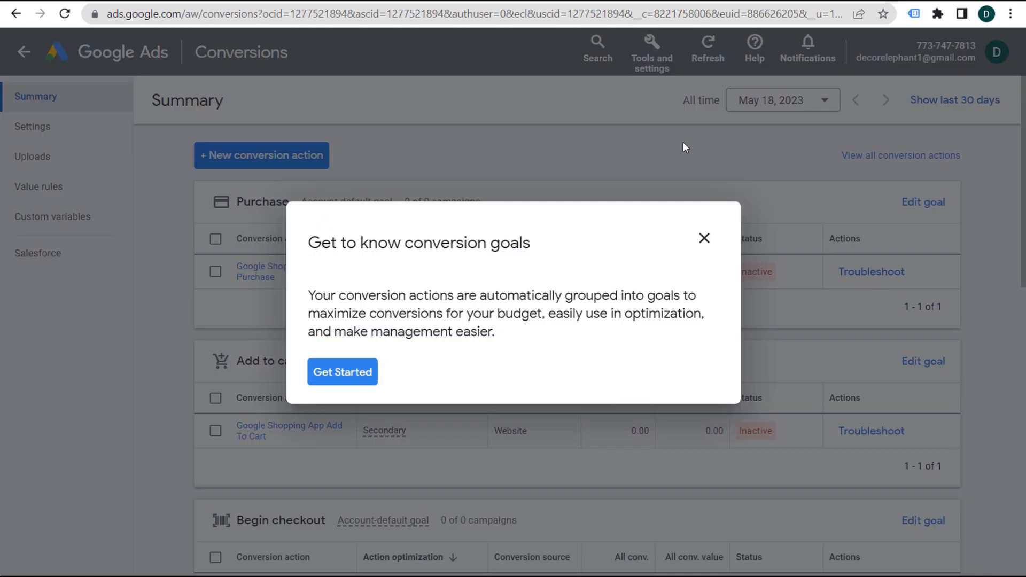
# - Close and leave the conversion goals guide, then review the seven Google Shopping App actions
pyautogui.click(704, 238)
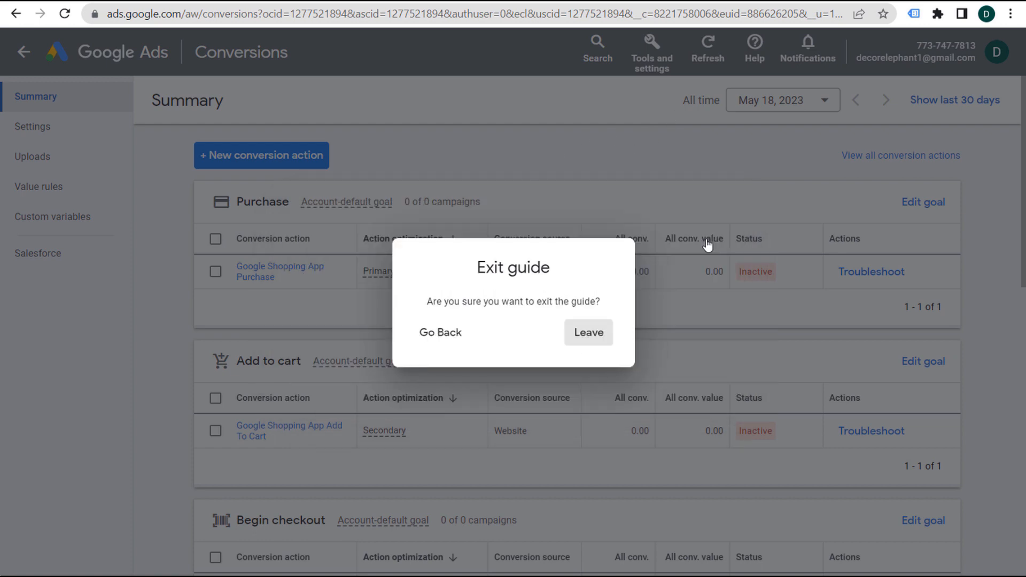
pyautogui.click(582, 339)
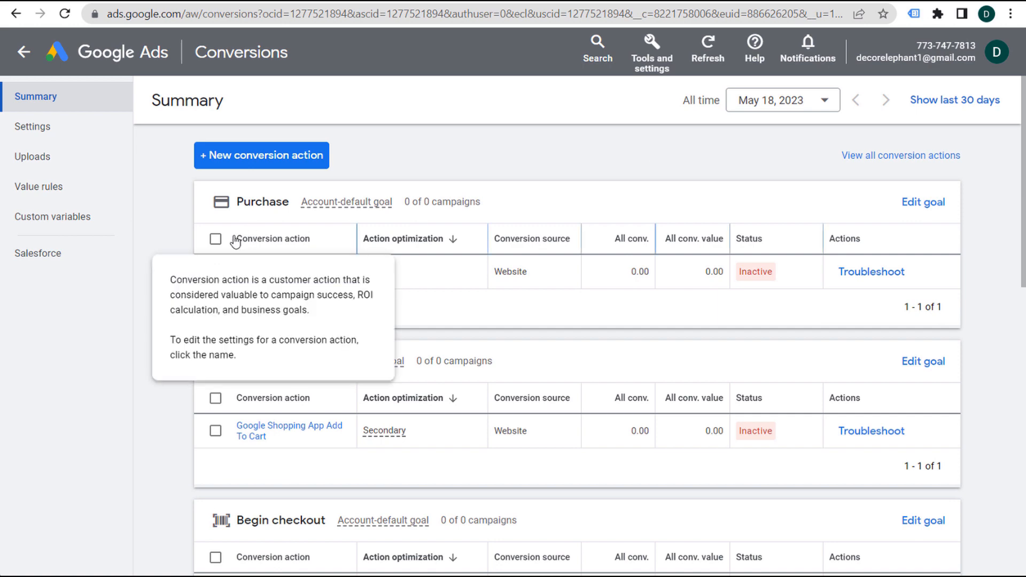
pyautogui.scroll(-10, 159, 185)
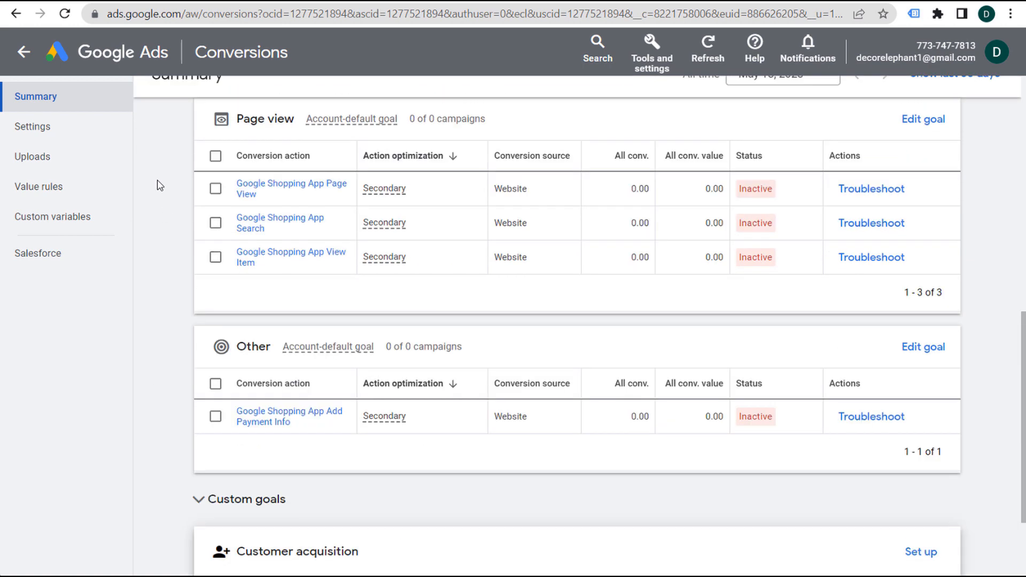
pyautogui.scroll(7, 158, 185)
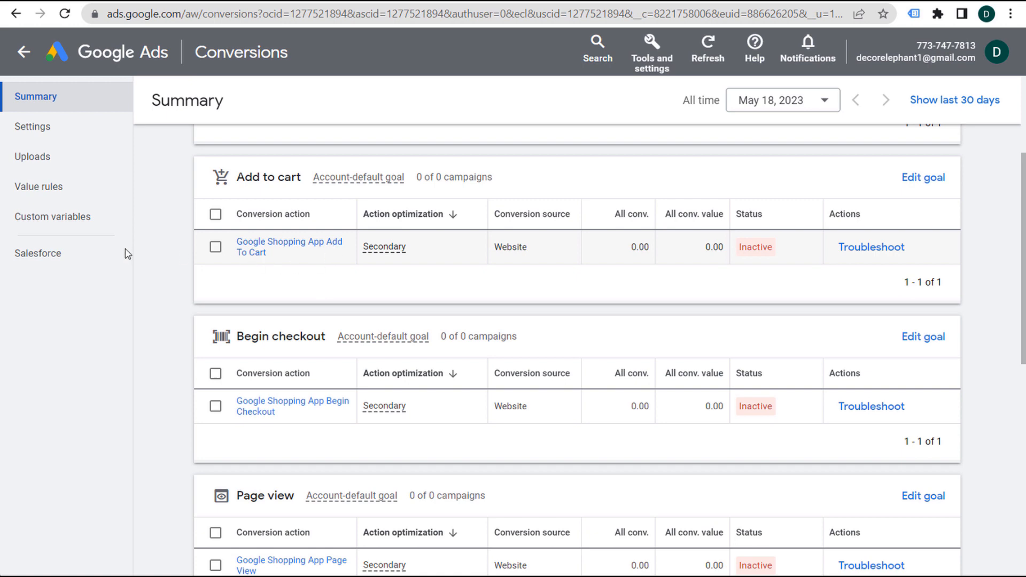
pyautogui.scroll(3, 184, 246)
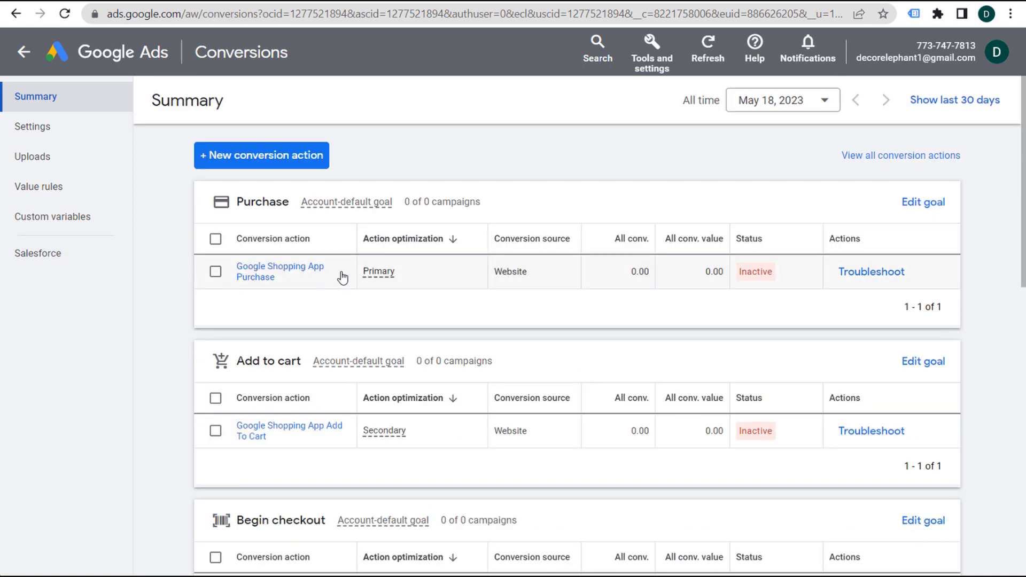
pyautogui.scroll(-3, 188, 299)
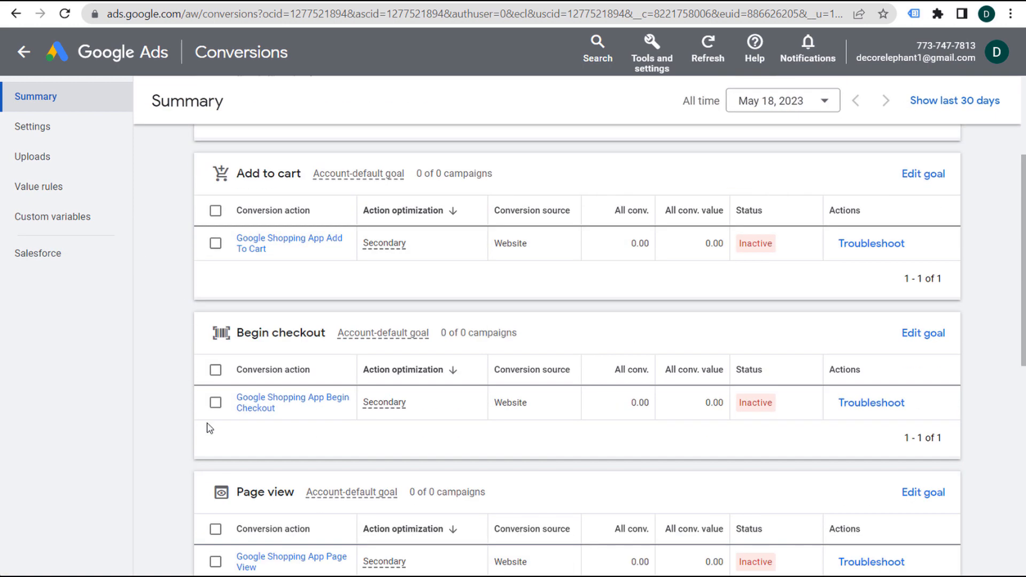
pyautogui.scroll(-2, 206, 417)
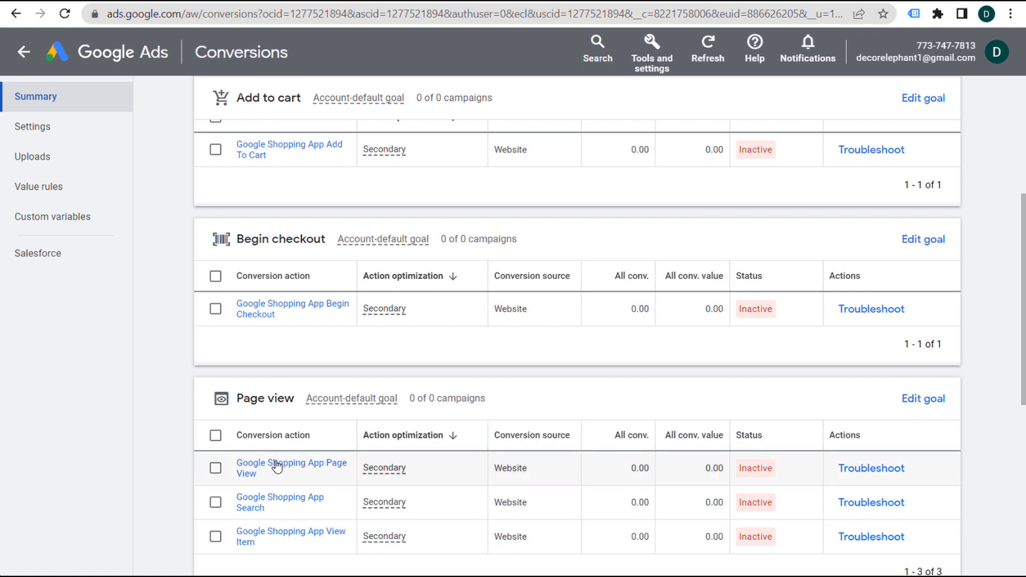
pyautogui.scroll(-2, 190, 309)
pyautogui.scroll(-3, 173, 414)
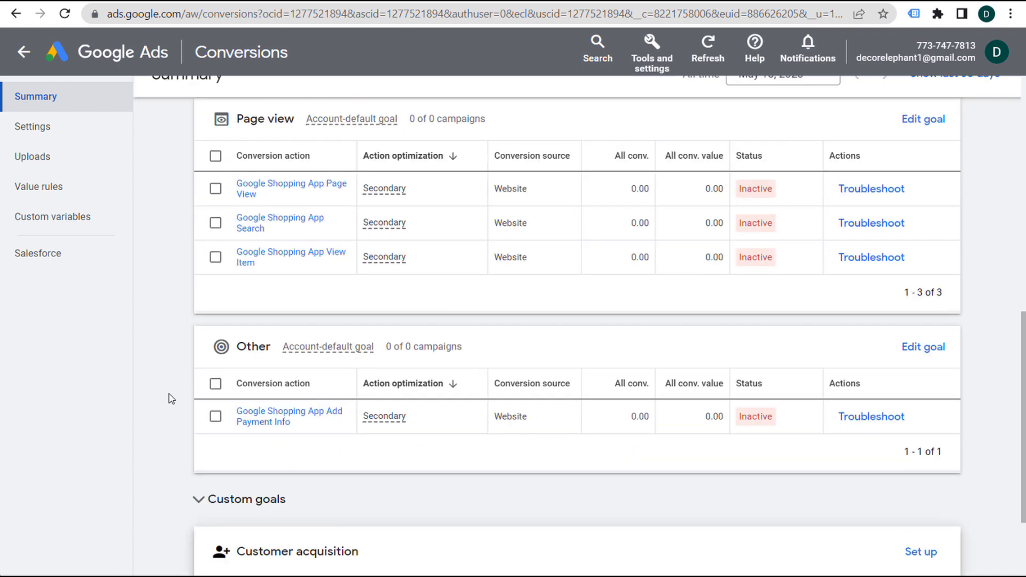
pyautogui.scroll(10, 171, 388)
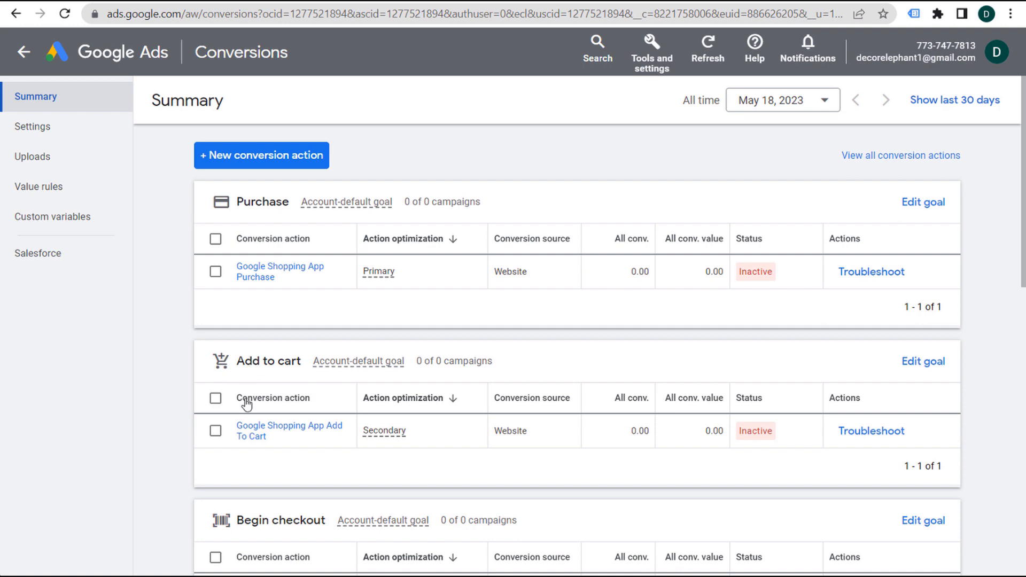
# - Open the Google Shopping App Purchase action for editing and review its name, goal and value settings
pyautogui.click(257, 275)
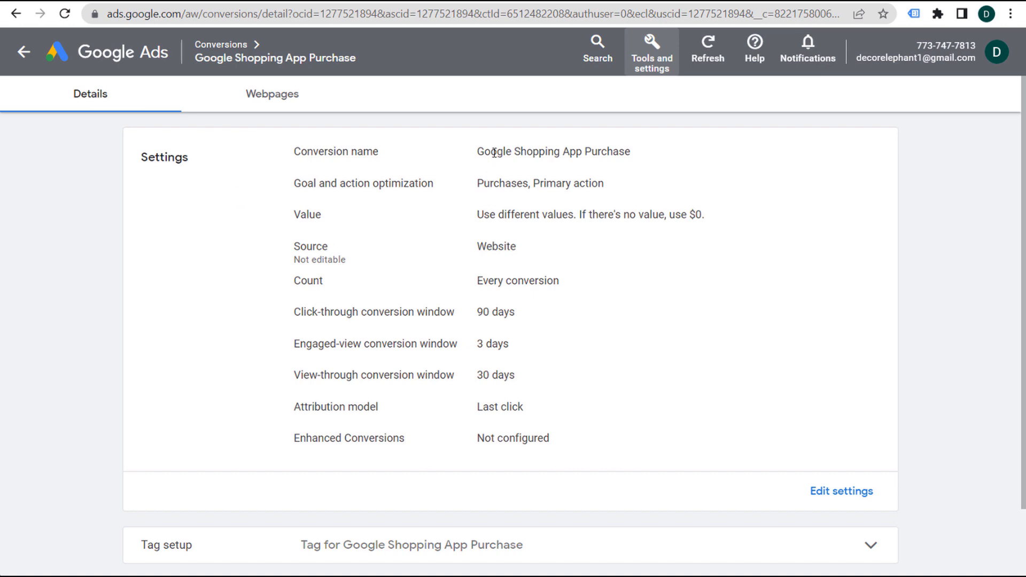
pyautogui.click(843, 491)
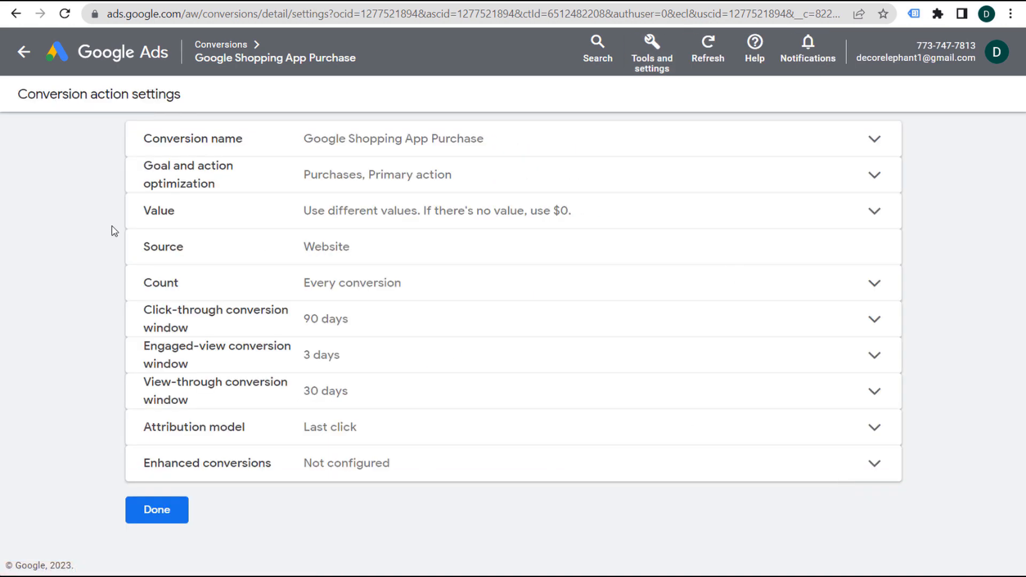
pyautogui.click(508, 139)
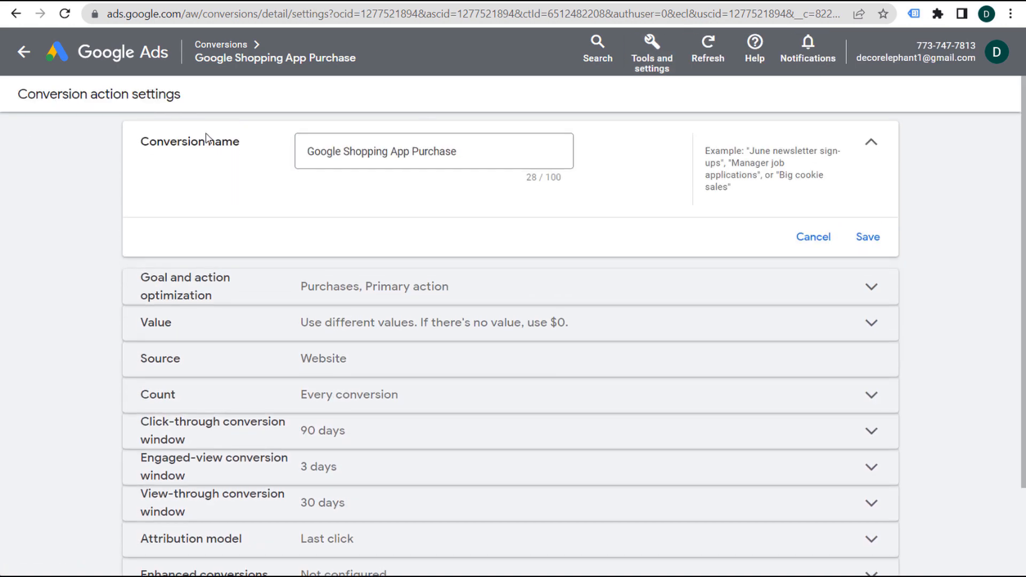
pyautogui.click(813, 236)
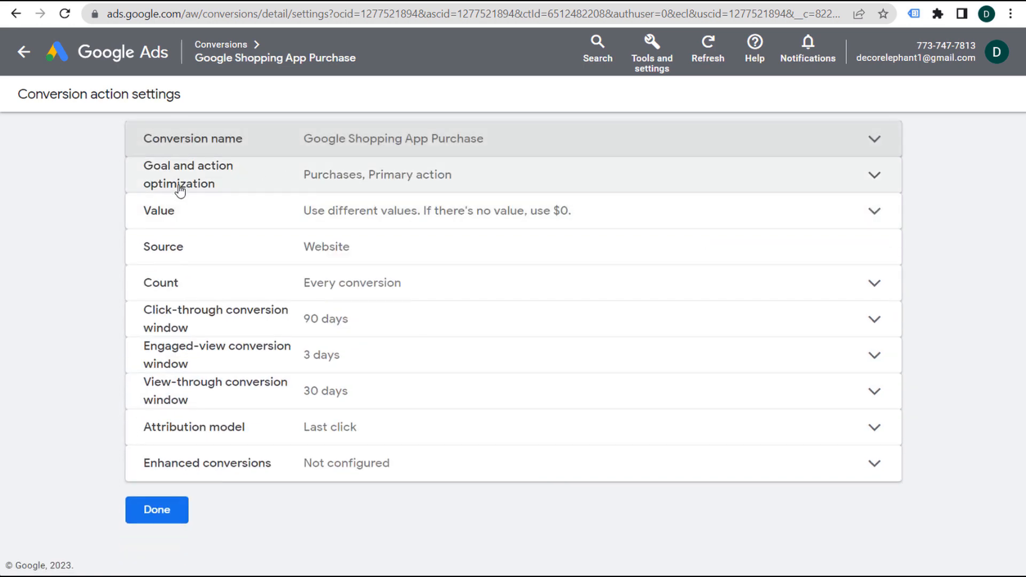
pyautogui.click(544, 183)
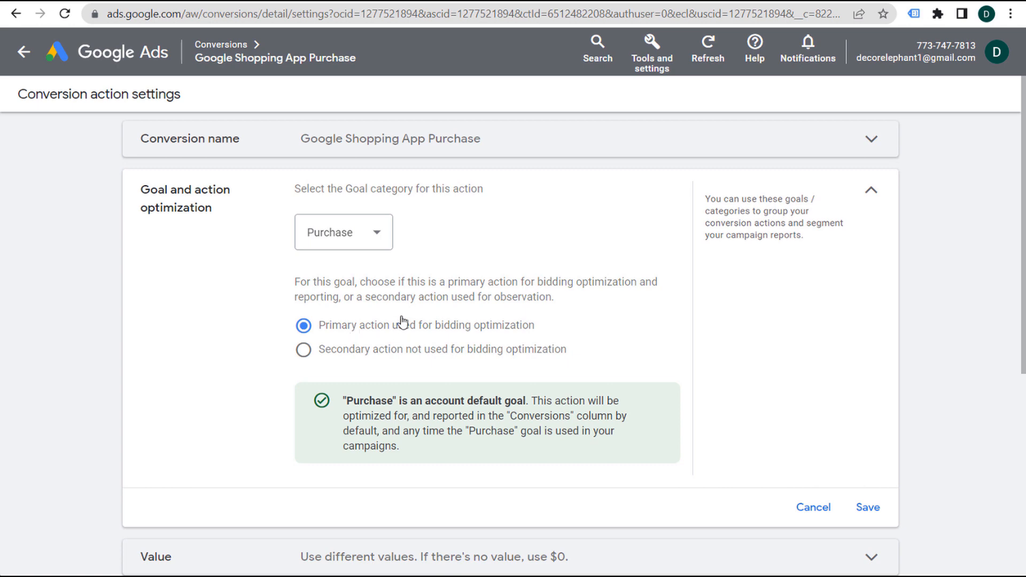
pyautogui.click(805, 510)
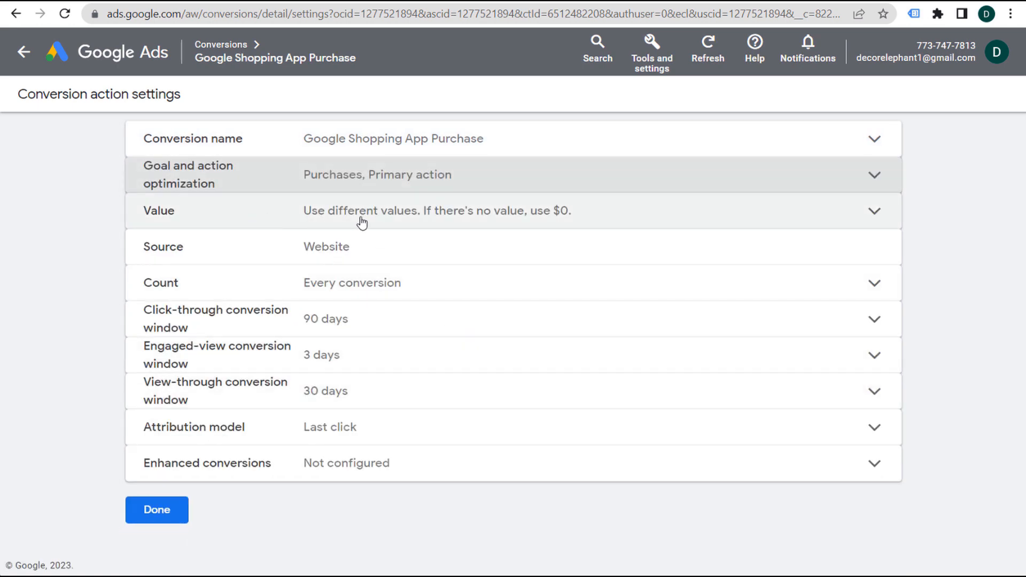
pyautogui.click(362, 223)
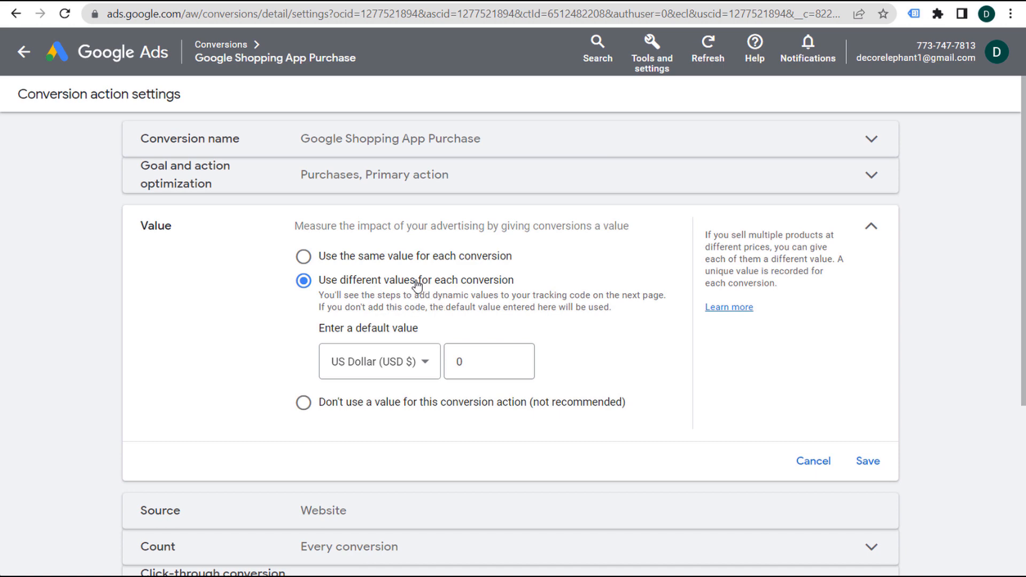
pyautogui.click(813, 461)
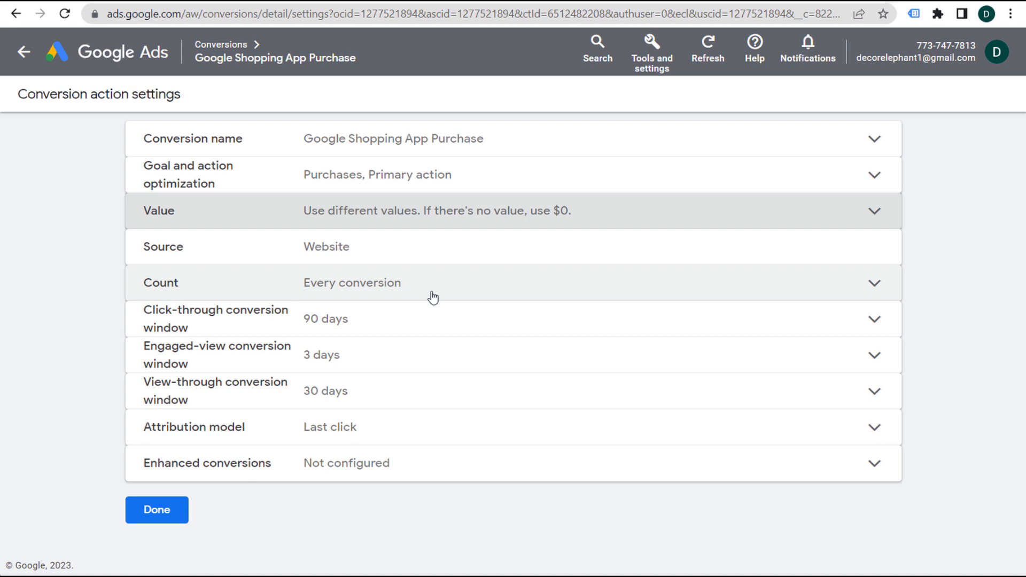
# - Keep the click-through window at 90 days and set the engaged-view window to 30 days
pyautogui.click(390, 330)
pyautogui.click(353, 394)
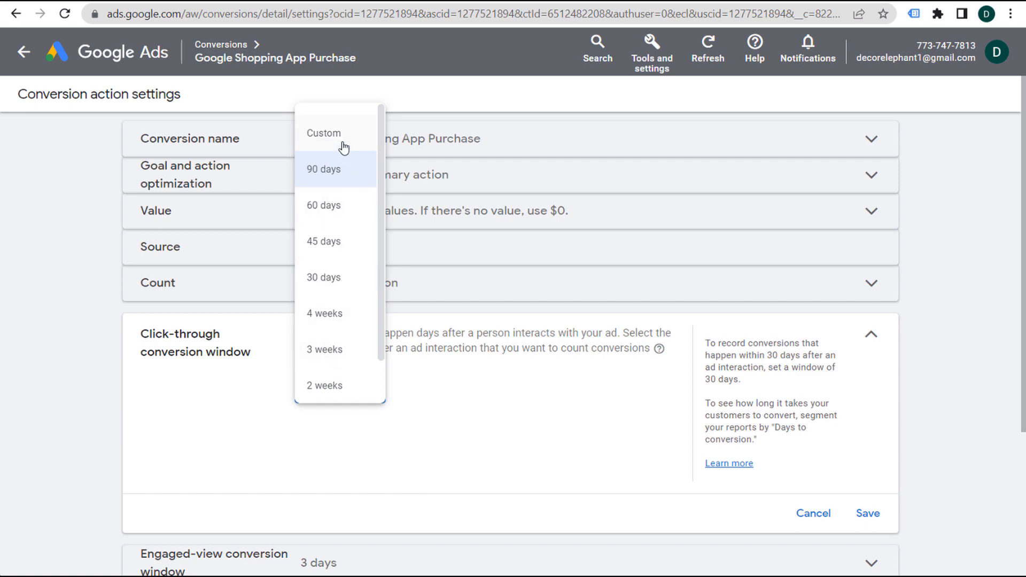
pyautogui.click(336, 164)
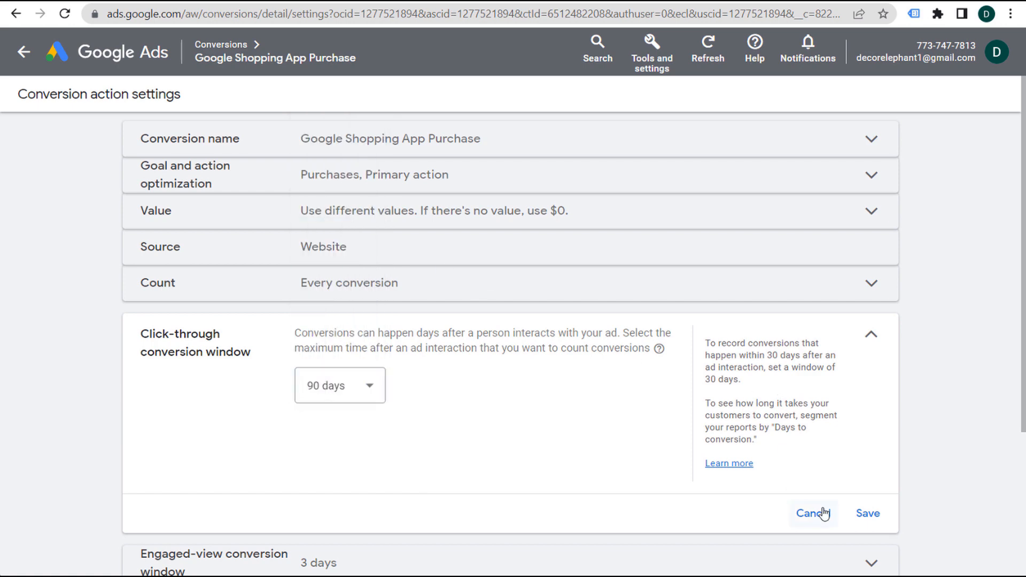
pyautogui.click(822, 513)
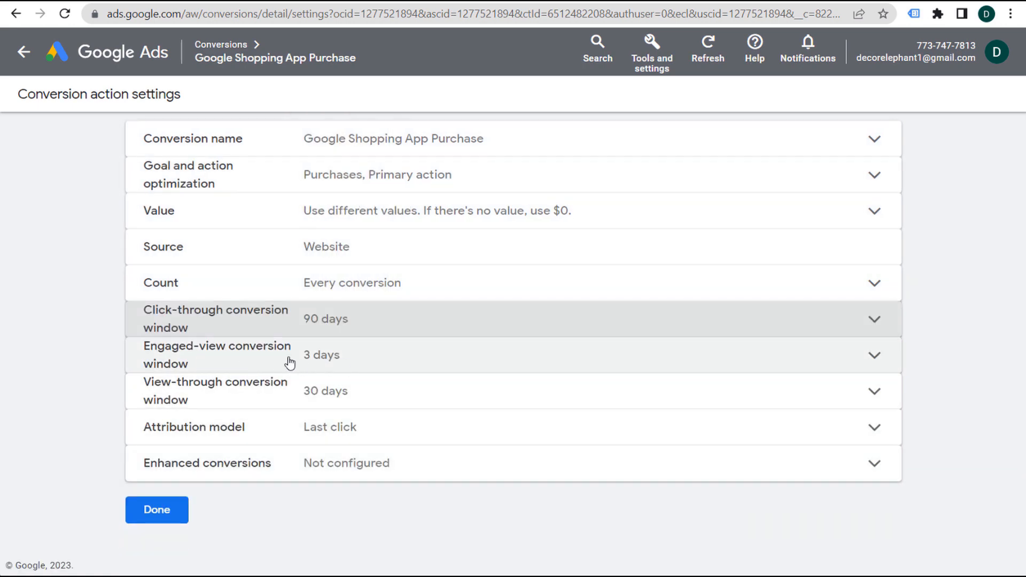
pyautogui.click(359, 357)
pyautogui.click(368, 409)
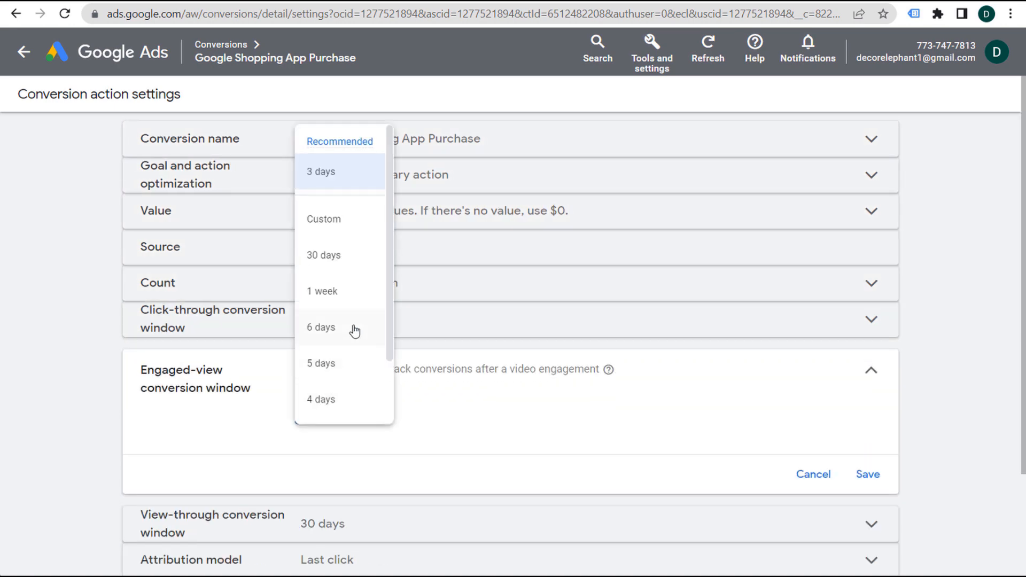
pyautogui.click(351, 256)
pyautogui.click(867, 475)
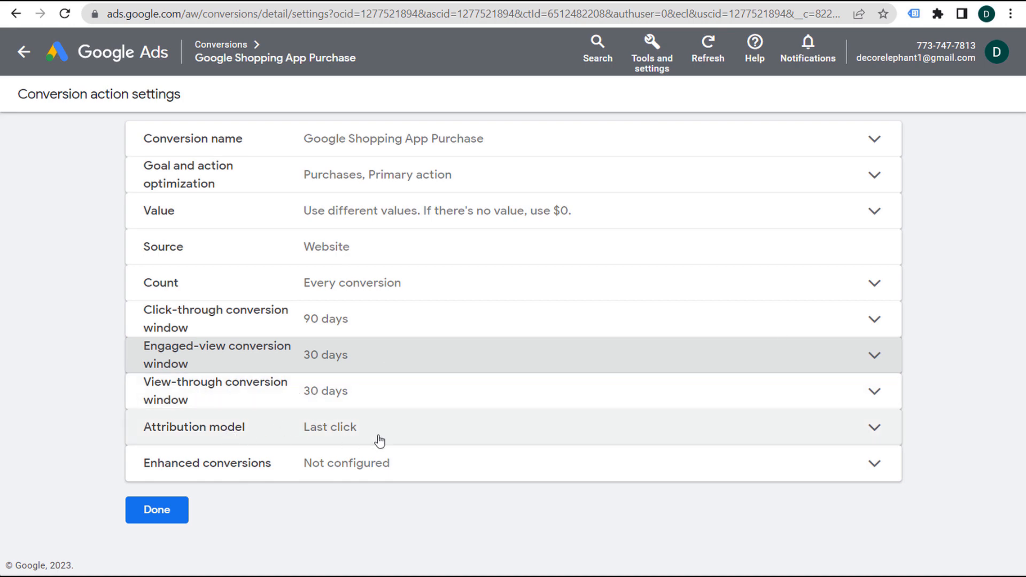
# - Try Last click attribution, switch back to Data-driven, save it and finish editing
pyautogui.click(433, 426)
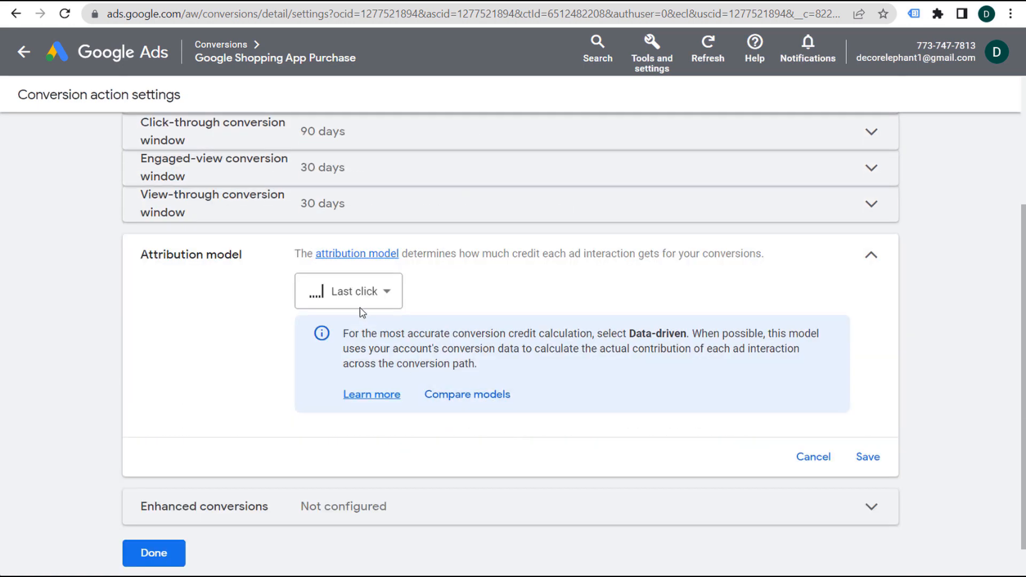
pyautogui.click(360, 305)
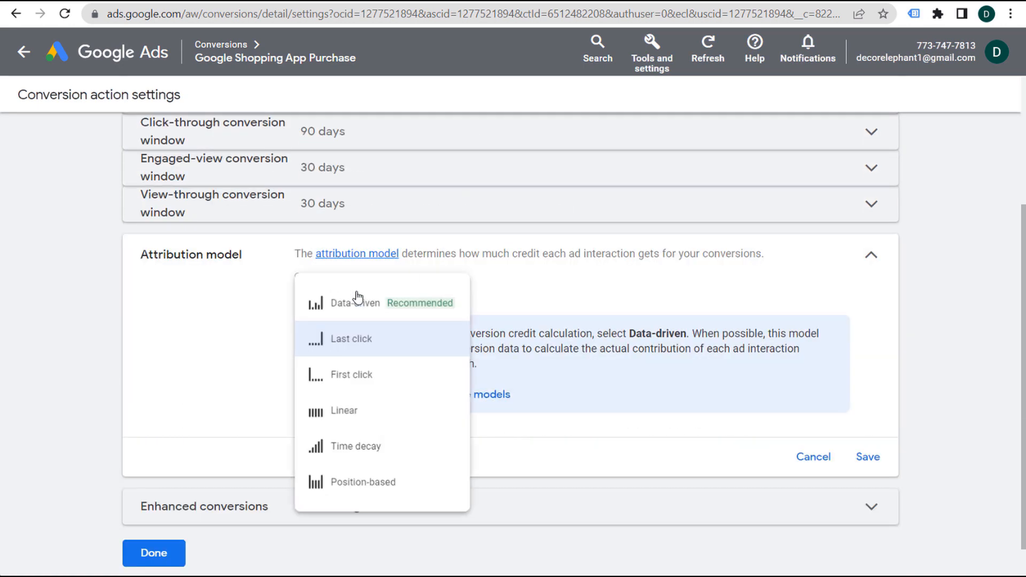
pyautogui.click(396, 308)
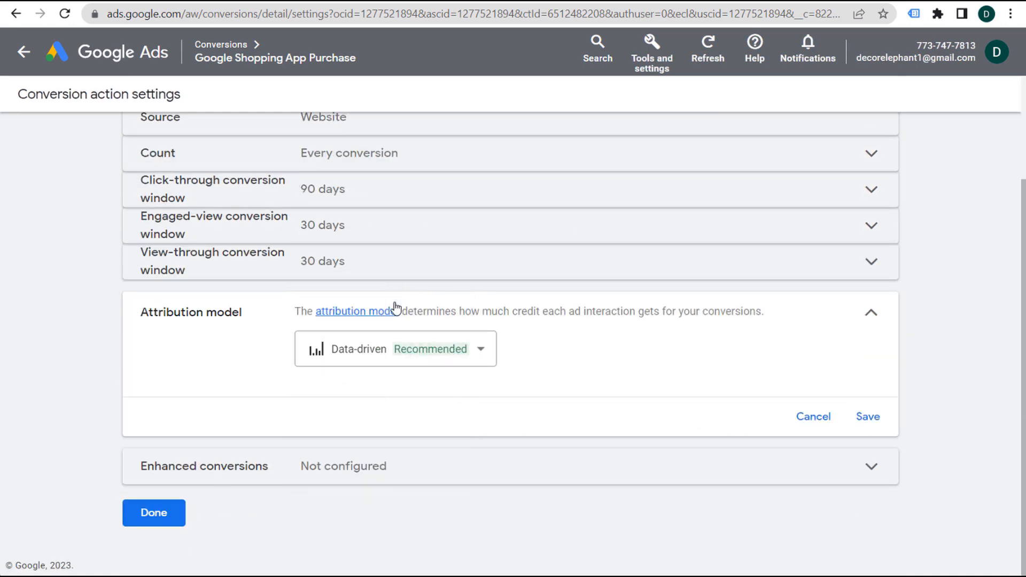
pyautogui.click(486, 356)
pyautogui.click(453, 401)
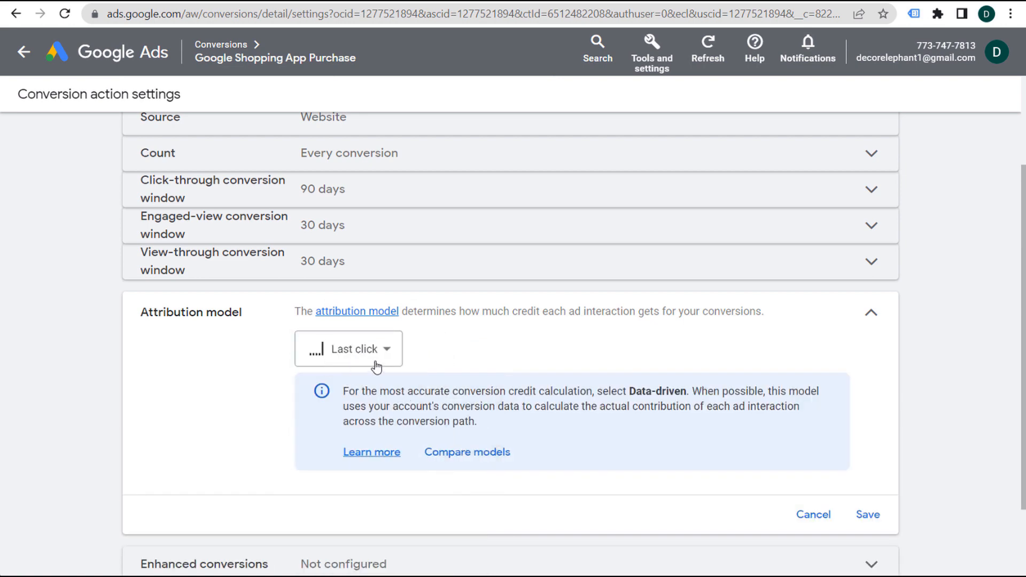
pyautogui.moveTo(348, 391); pyautogui.dragTo(683, 394)
pyautogui.click(734, 396)
pyautogui.moveTo(364, 409); pyautogui.dragTo(742, 405)
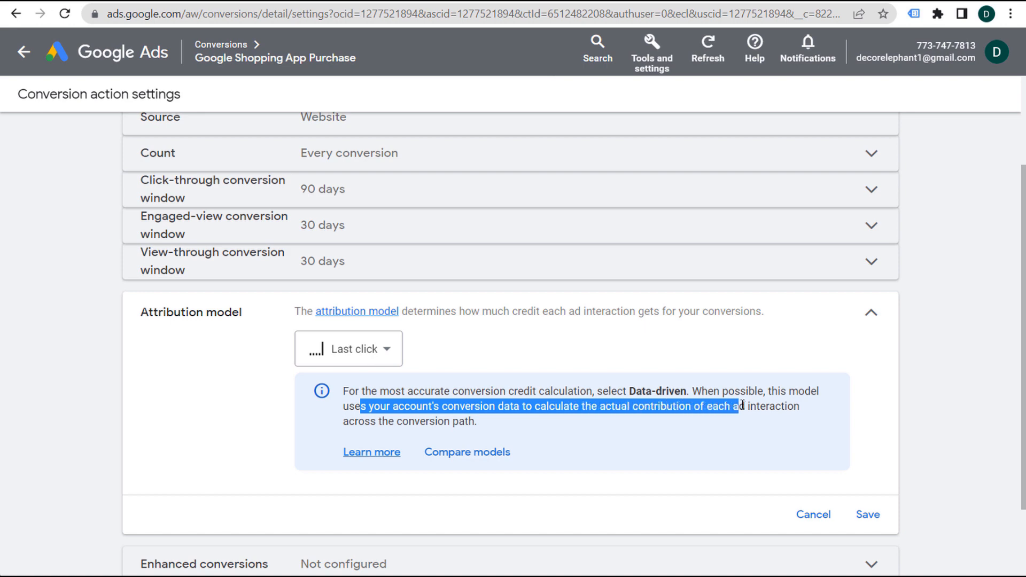
pyautogui.click(667, 405)
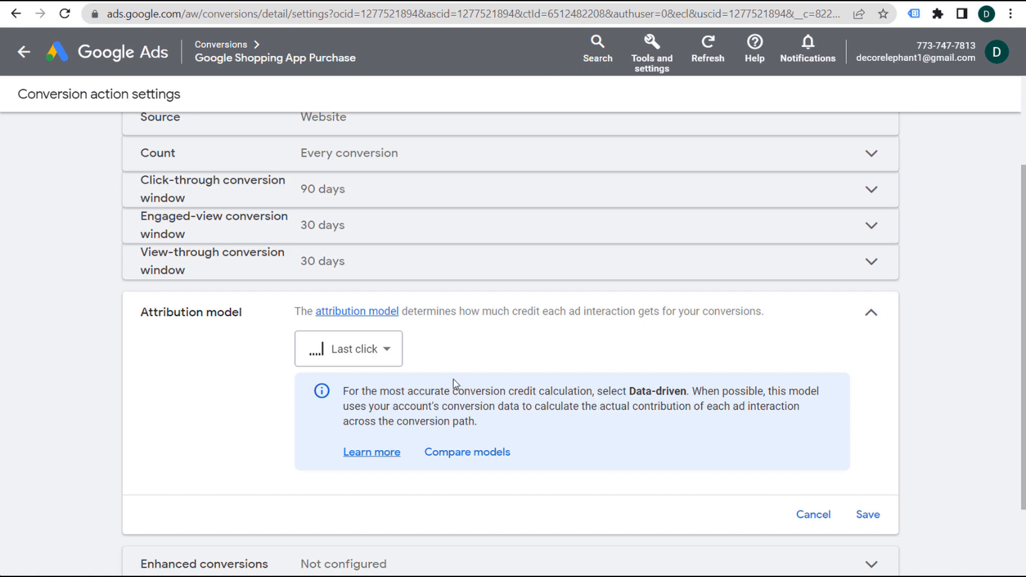
pyautogui.click(384, 350)
pyautogui.click(360, 348)
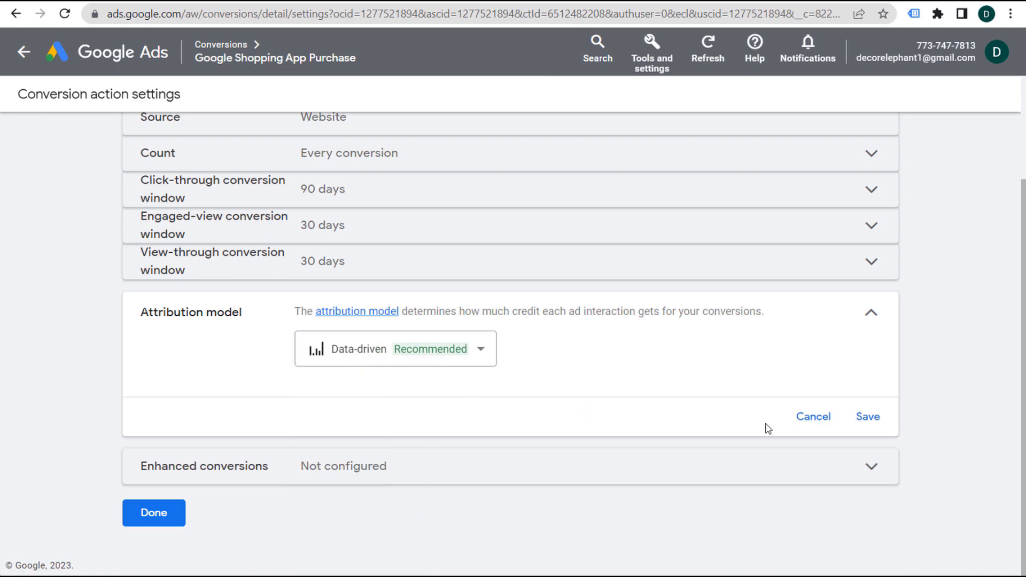
pyautogui.click(869, 417)
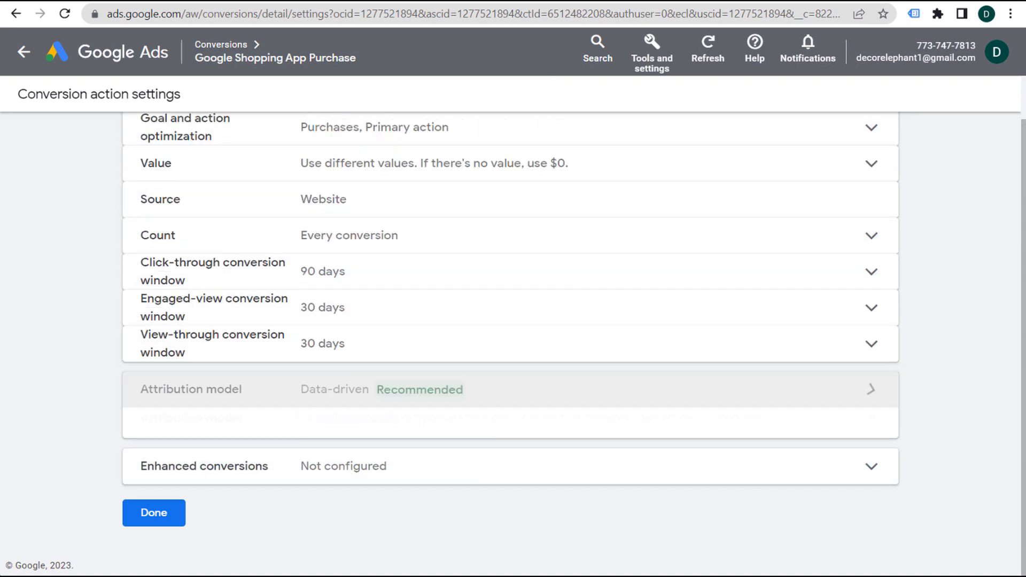
pyautogui.click(153, 512)
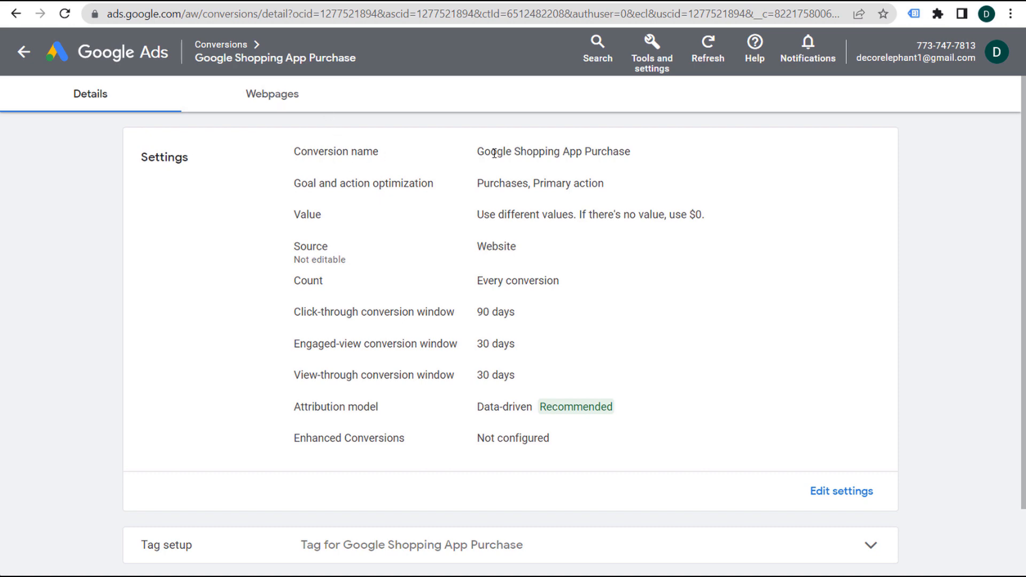
# - Check the Google Shopping App Purchase conversion name, then move to Tag Manager's Version 6 tab
pyautogui.moveTo(641, 154); pyautogui.dragTo(465, 156)
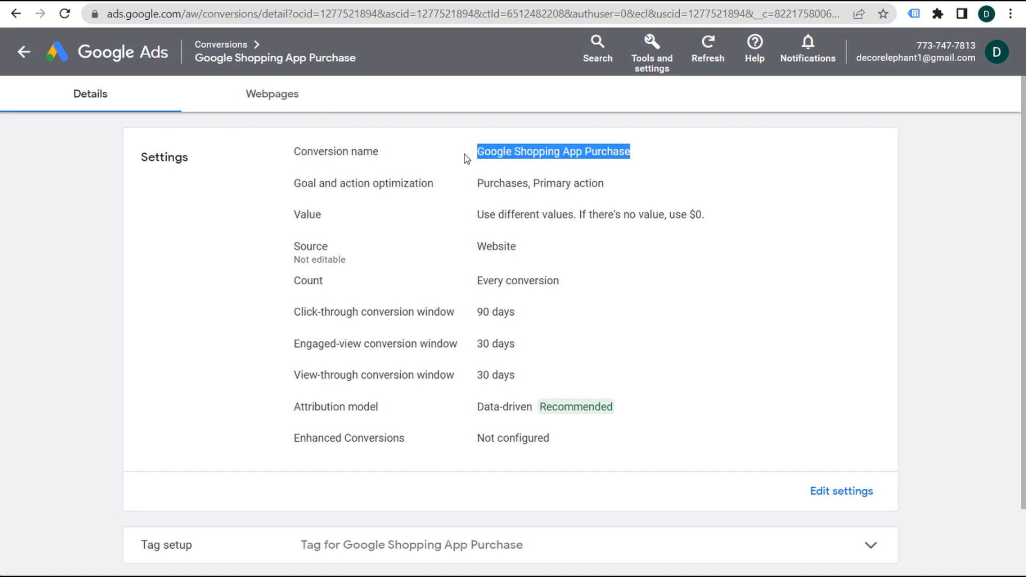
pyautogui.click(465, 156)
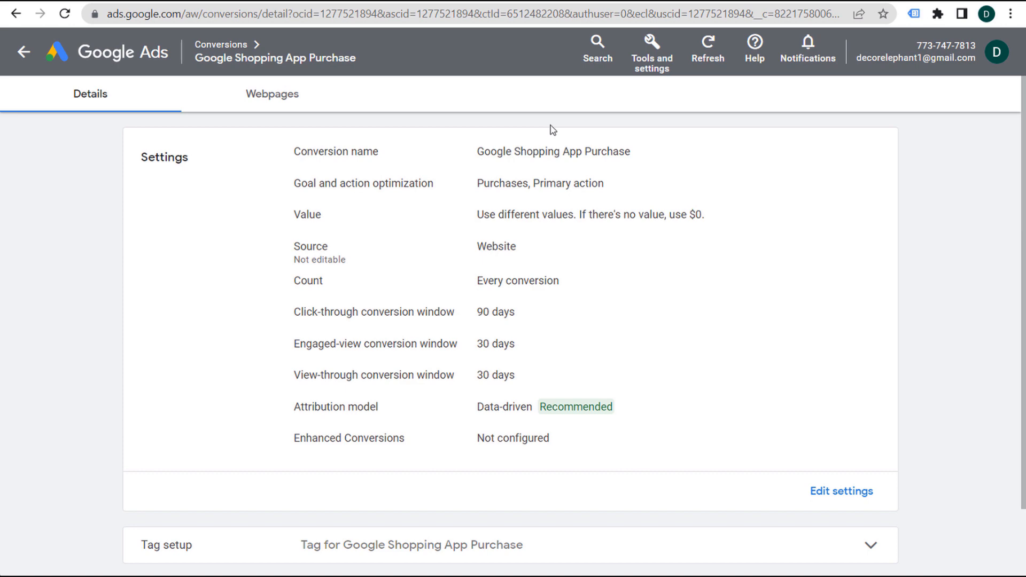
pyautogui.moveTo(227, 53)
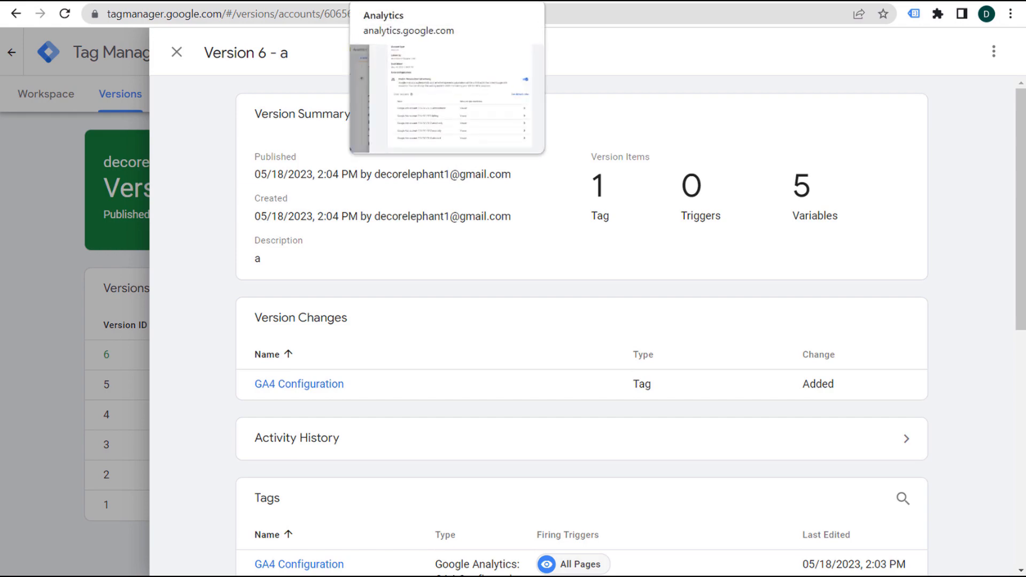
# - Switch to the decorelephant.com storefront and check its firing Google tags with Tag Assistant
pyautogui.click(374, 1)
pyautogui.click(62, 2)
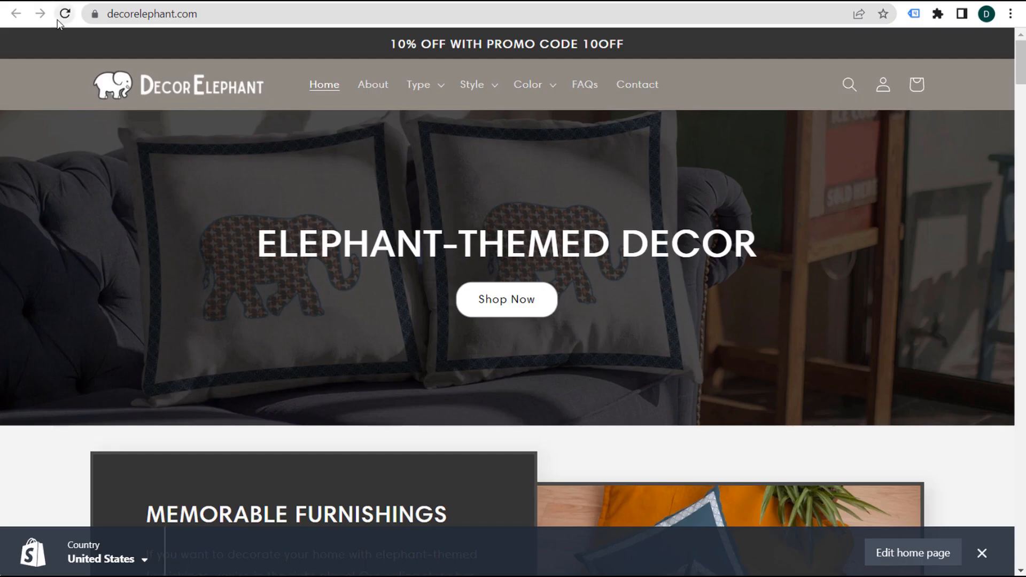
pyautogui.click(914, 16)
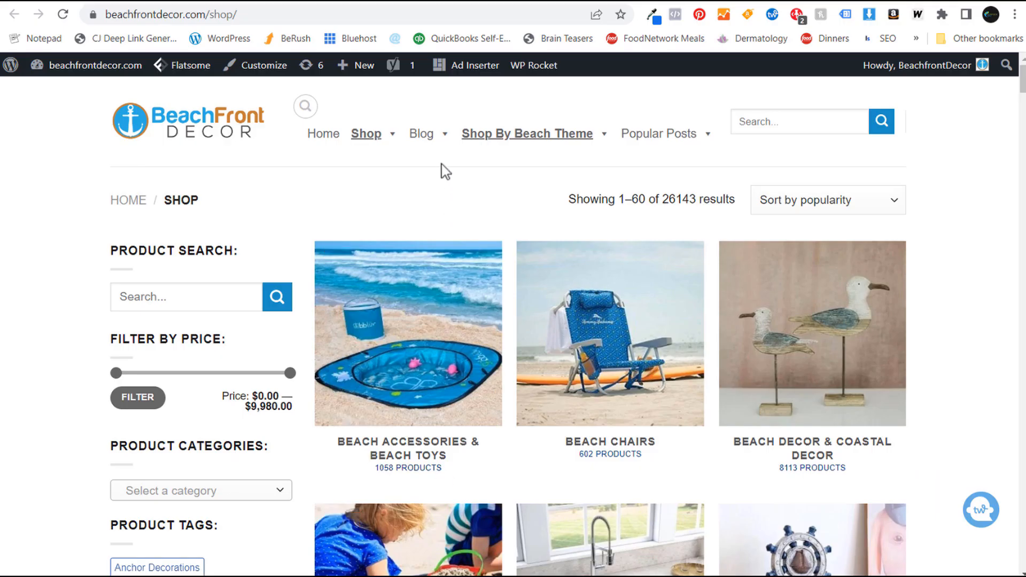
# - Search new plugins for 'woocommerce conversion tracking', then install and activate Pixel Manager for WooCommerce
pyautogui.click(446, 5)
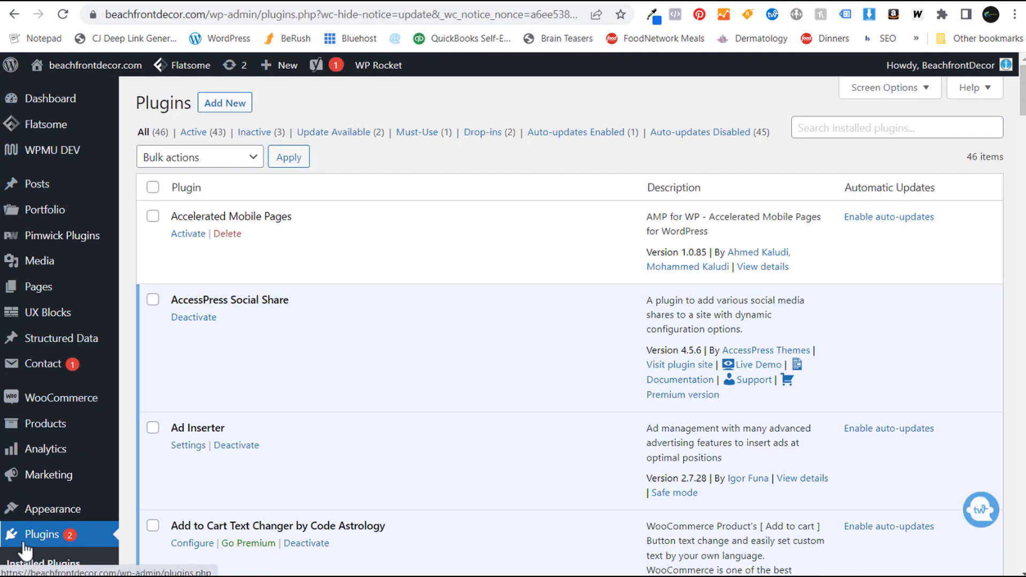
pyautogui.click(227, 102)
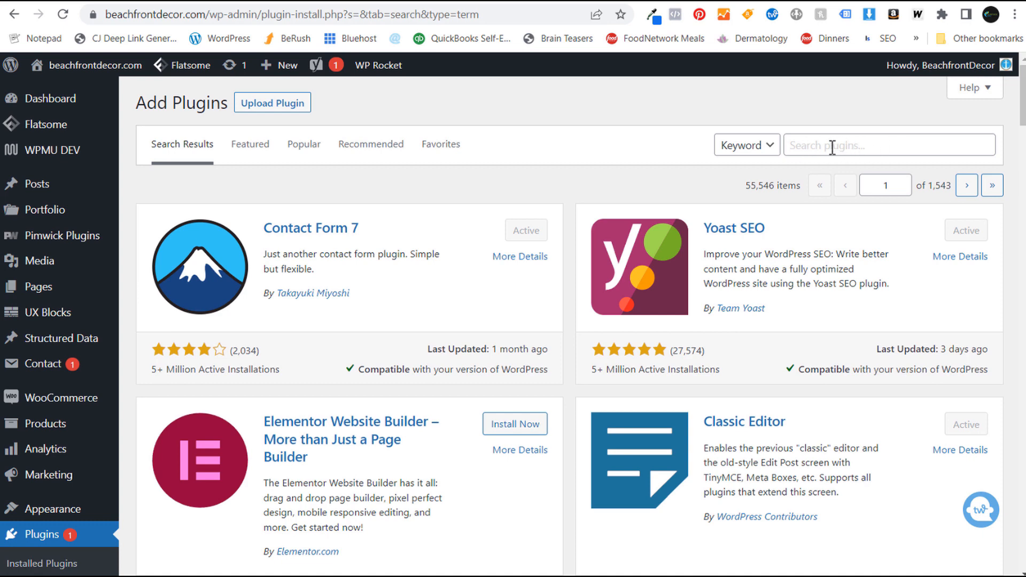
pyautogui.click(800, 152)
pyautogui.write('woocommerce conversion tracking')
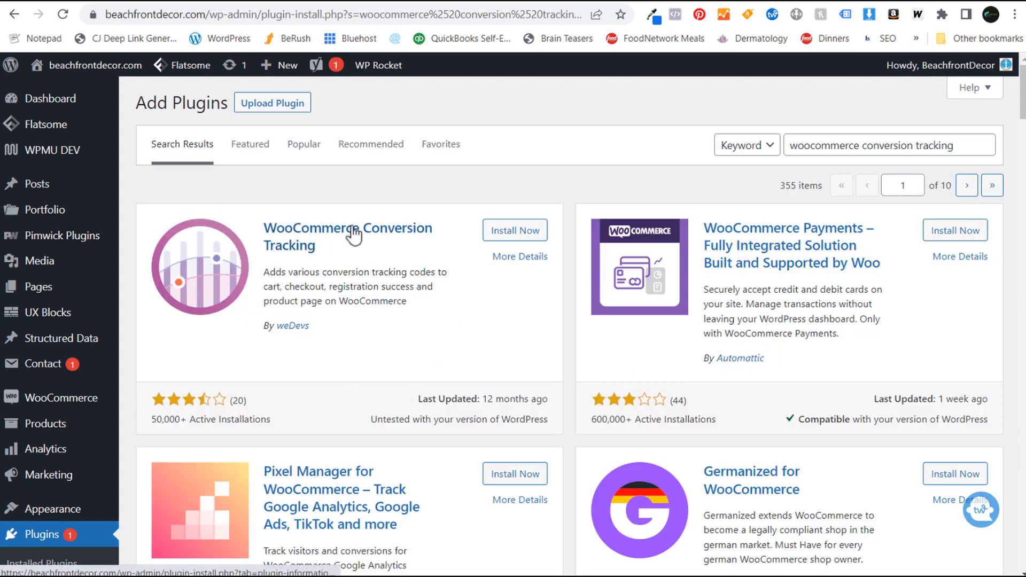
pyautogui.scroll(-4, 366, 236)
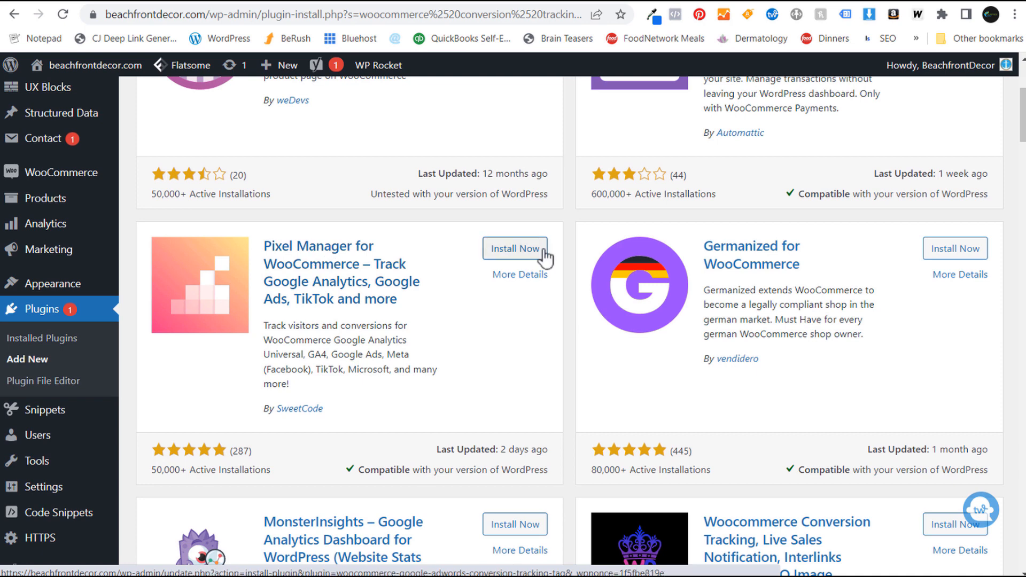
pyautogui.click(531, 252)
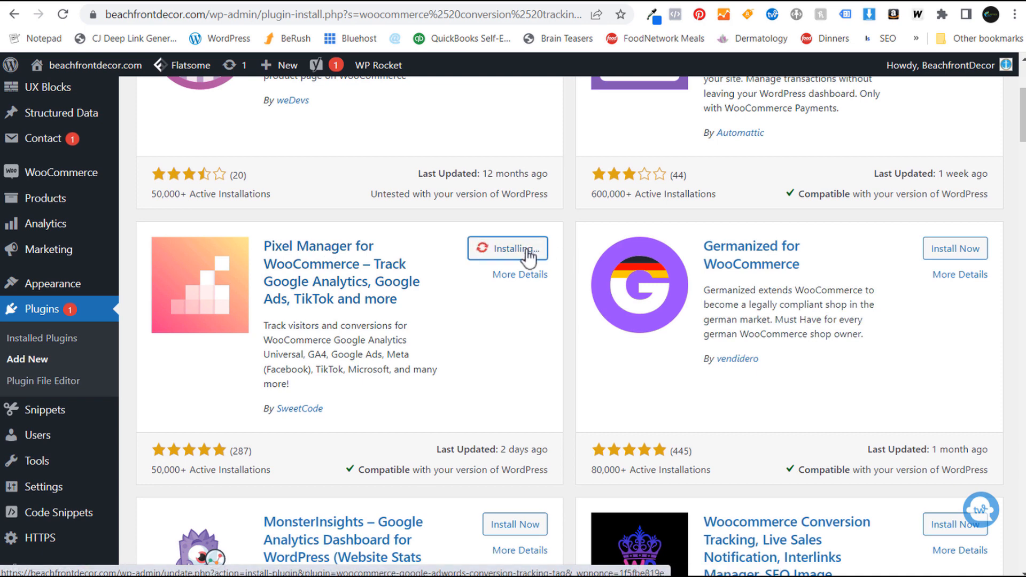
pyautogui.click(523, 249)
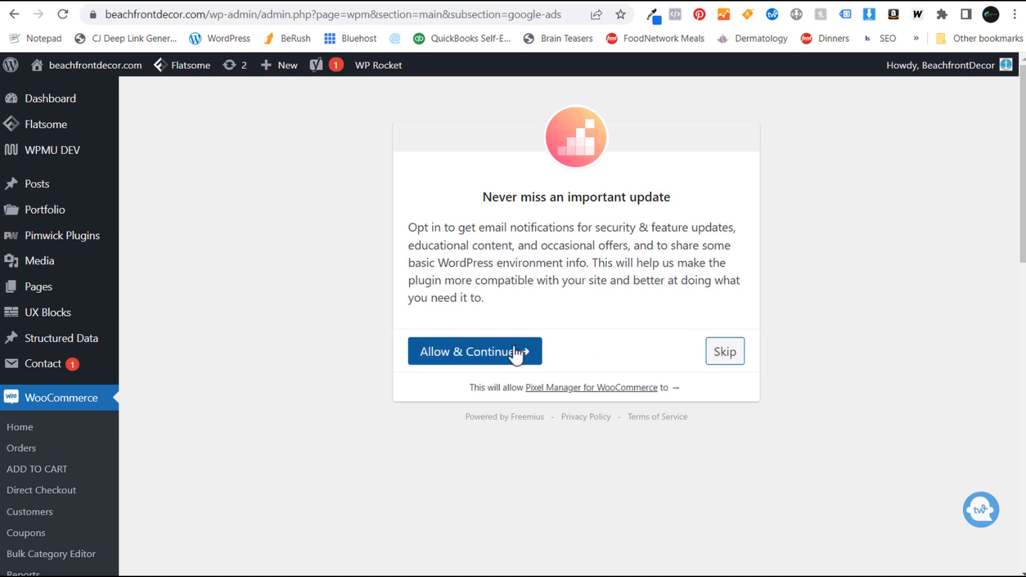
# - Skip the Pixel Manager opt-in and review the empty Google Ads Conversion ID field
pyautogui.click(736, 354)
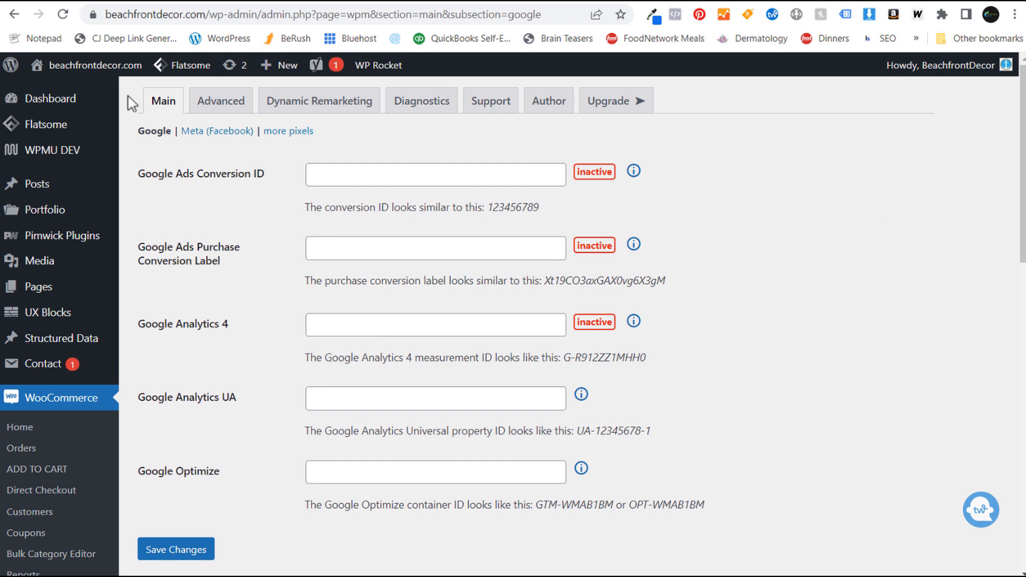
pyautogui.scroll(-3, 214, 235)
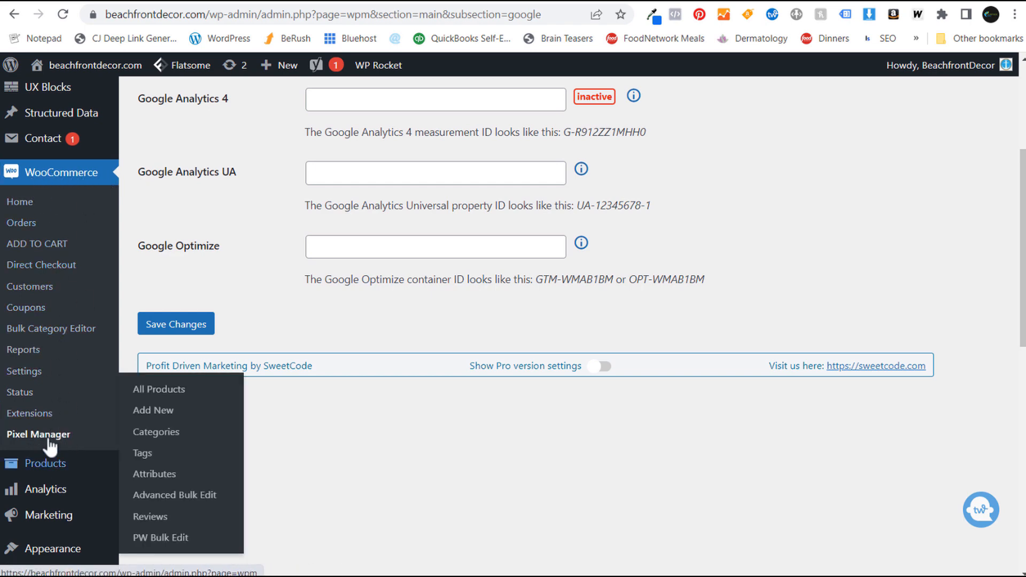
pyautogui.scroll(4, 229, 233)
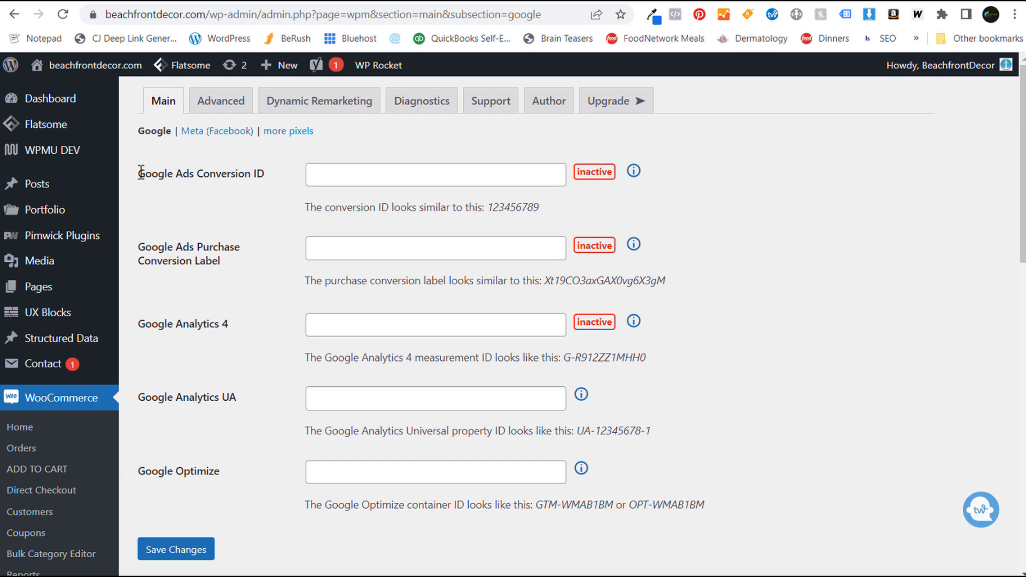
pyautogui.moveTo(138, 173); pyautogui.dragTo(208, 249)
pyautogui.click(208, 249)
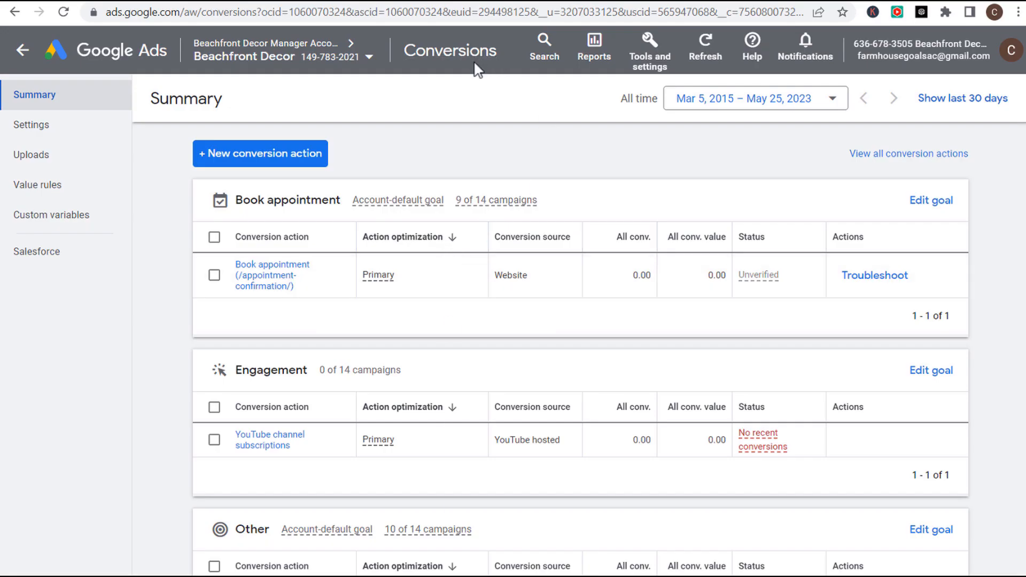
# - Start a new Website conversion action and scan the beachfrontdecor.com domain
pyautogui.click(651, 50)
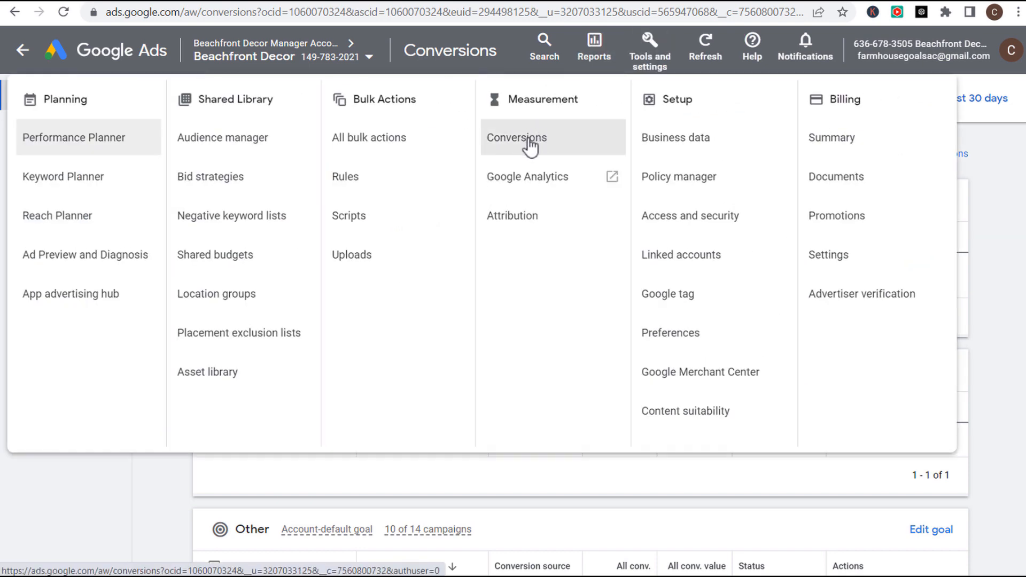
pyautogui.click(152, 488)
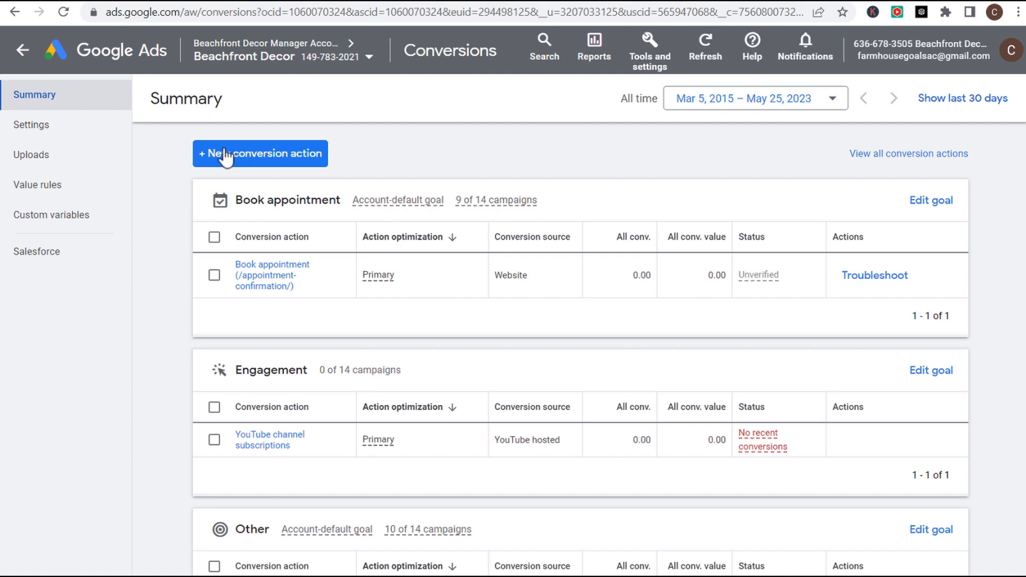
pyautogui.click(266, 160)
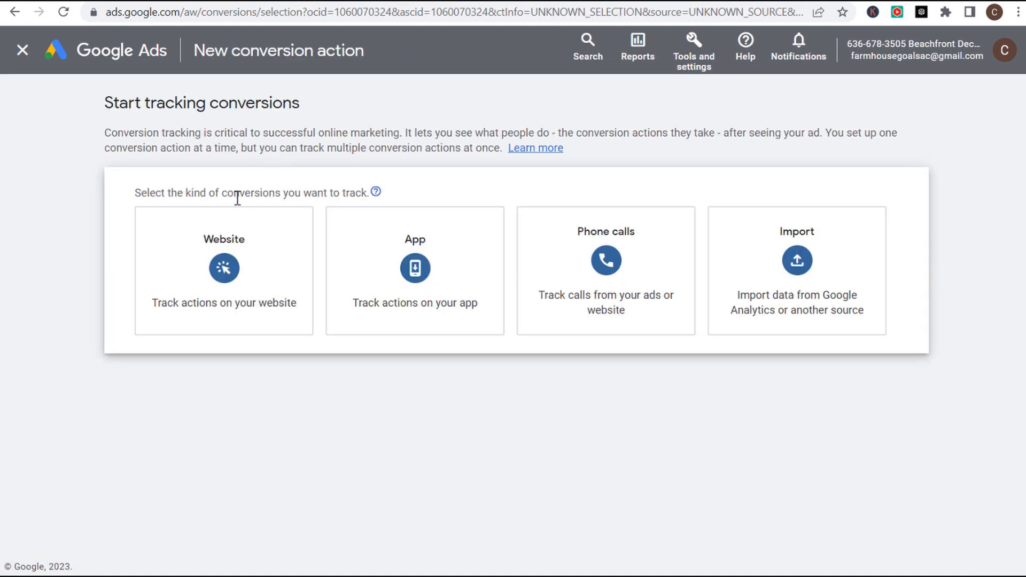
pyautogui.click(251, 258)
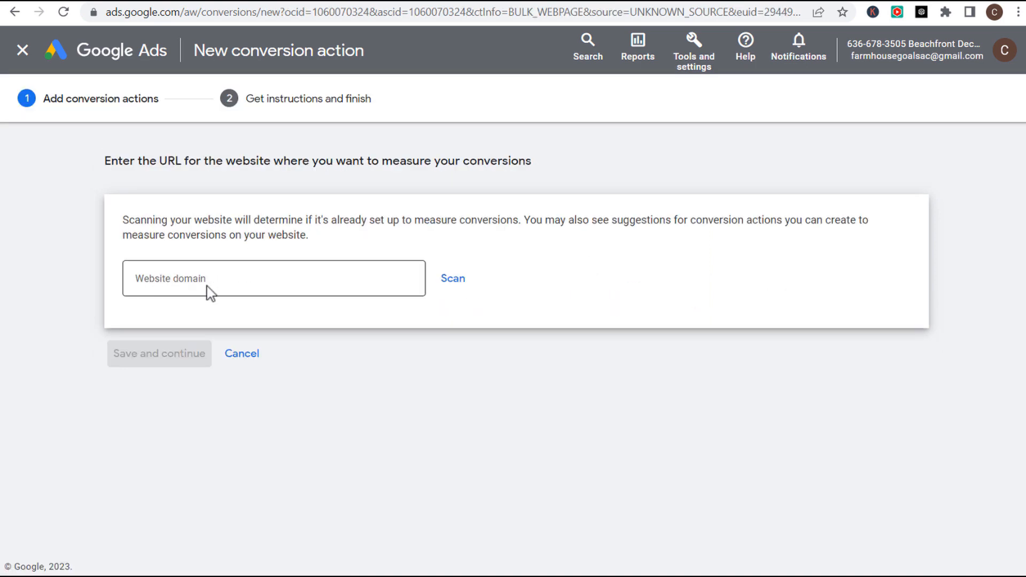
pyautogui.click(330, 277)
pyautogui.write('beachfrontdecor.com')
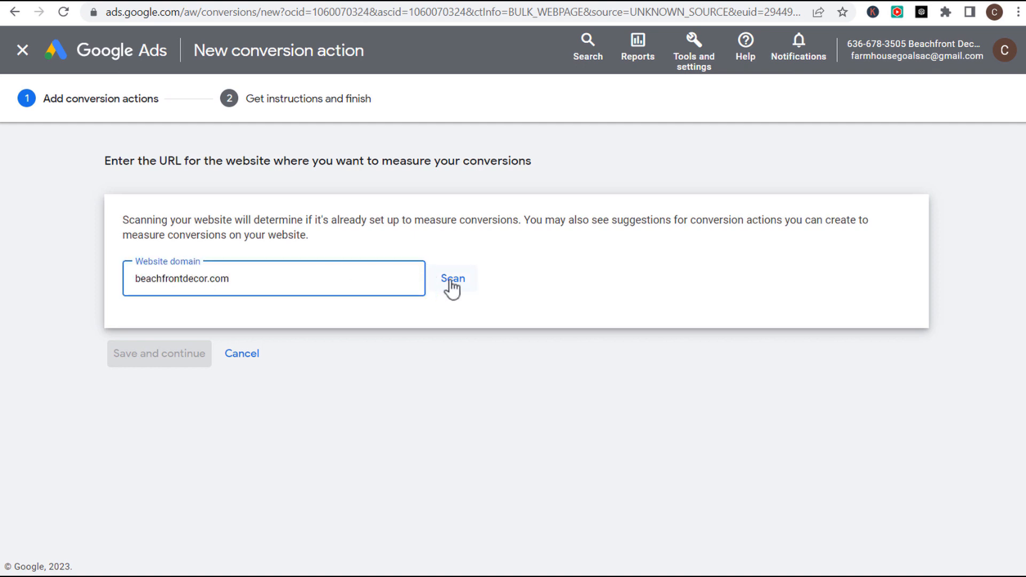
pyautogui.click(452, 280)
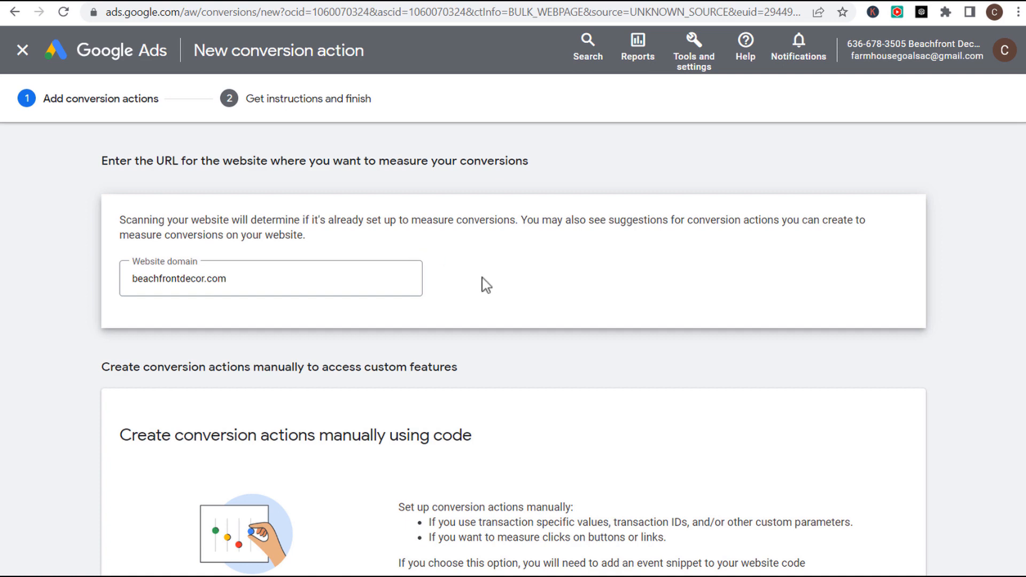
# - Open the details for adding a conversion action manually with code
pyautogui.scroll(-3, 474, 306)
pyautogui.moveTo(118, 289); pyautogui.dragTo(451, 287)
pyautogui.click(452, 286)
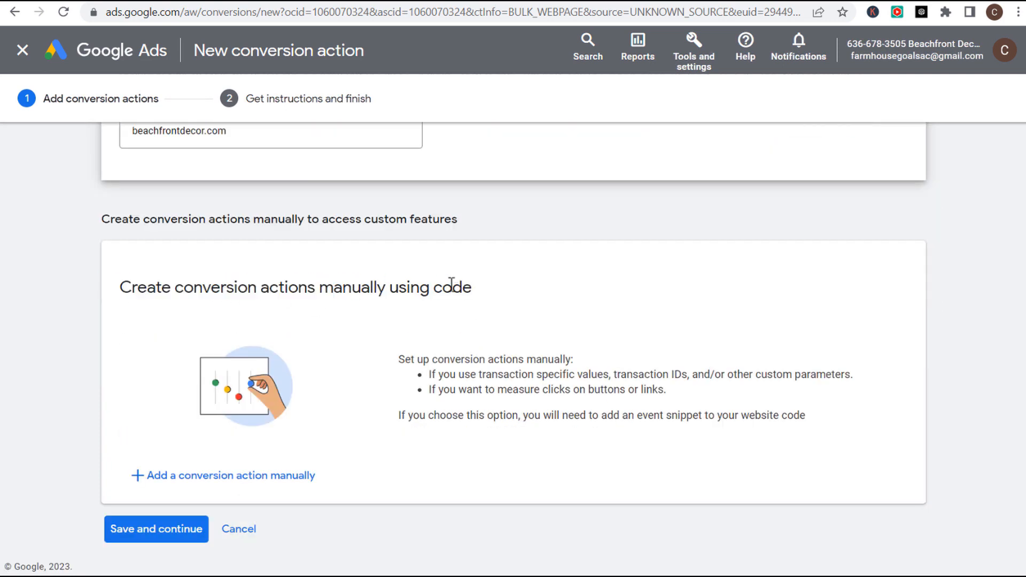
pyautogui.click(172, 476)
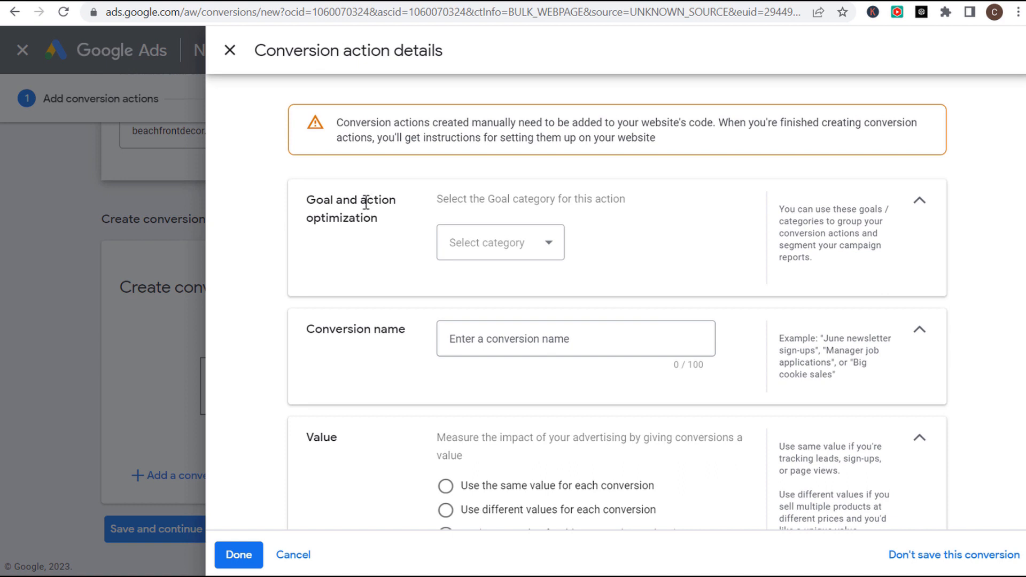
# - Choose the Purchase goal, name it Purchase, and use different values with default 0
pyautogui.click(538, 244)
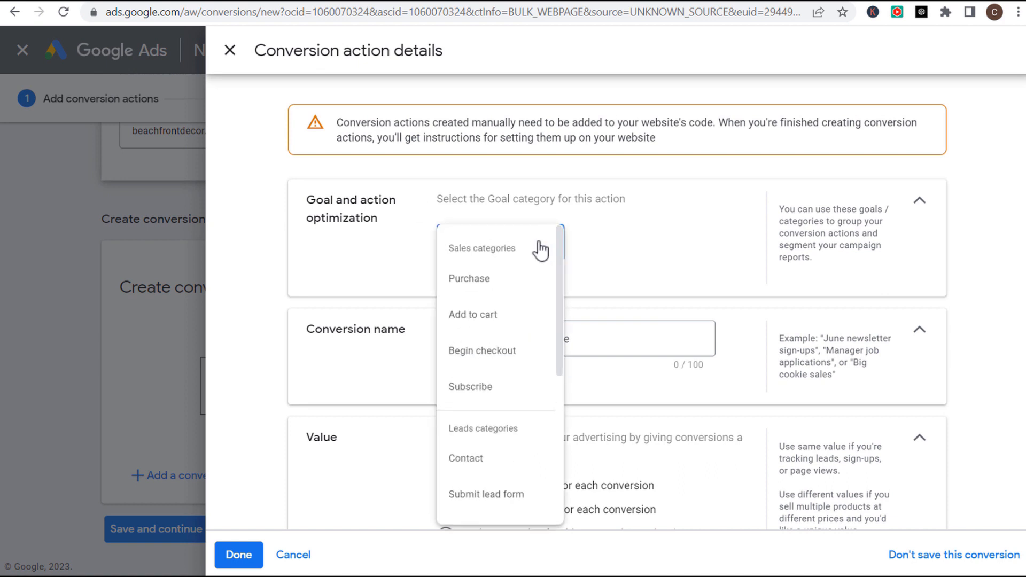
pyautogui.click(460, 283)
pyautogui.click(520, 390)
pyautogui.write('Pur')
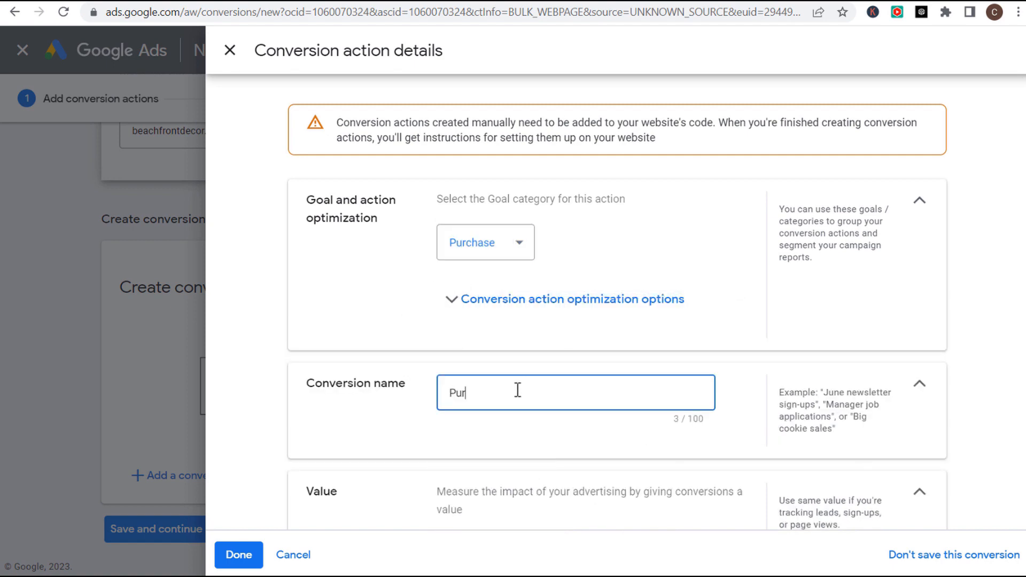
pyautogui.scroll(-4, 369, 336)
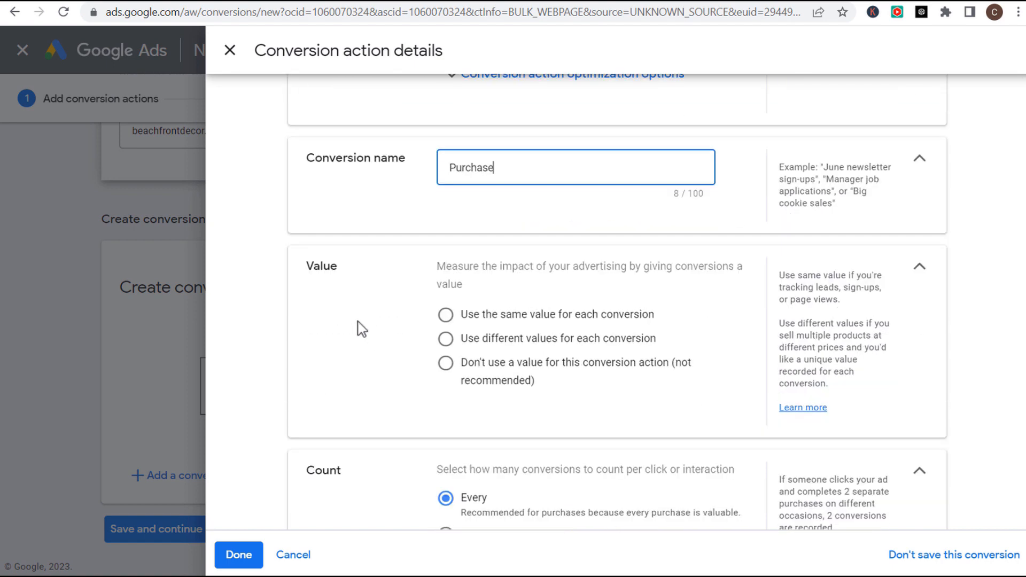
pyautogui.click(445, 339)
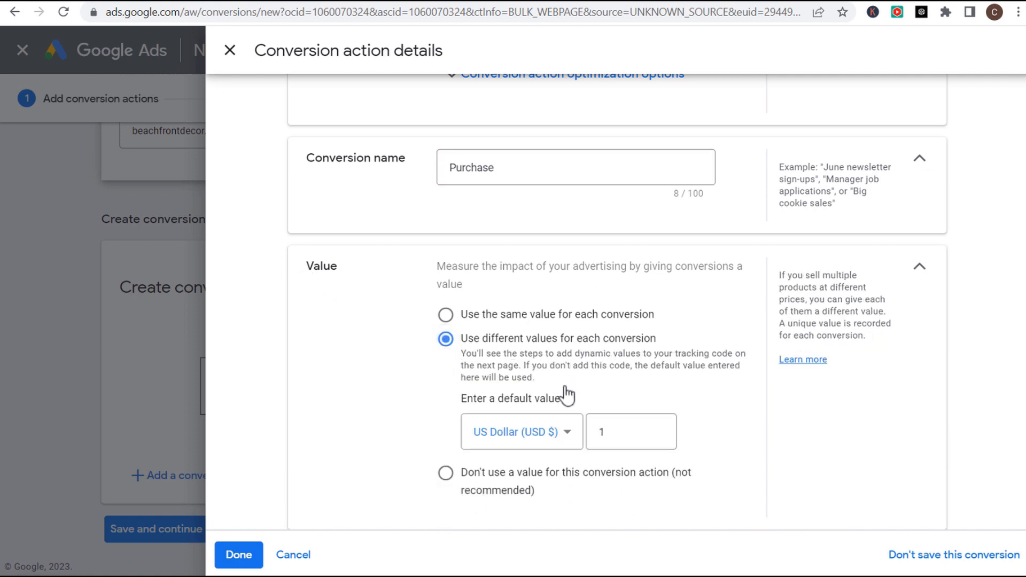
pyautogui.doubleClick(621, 432)
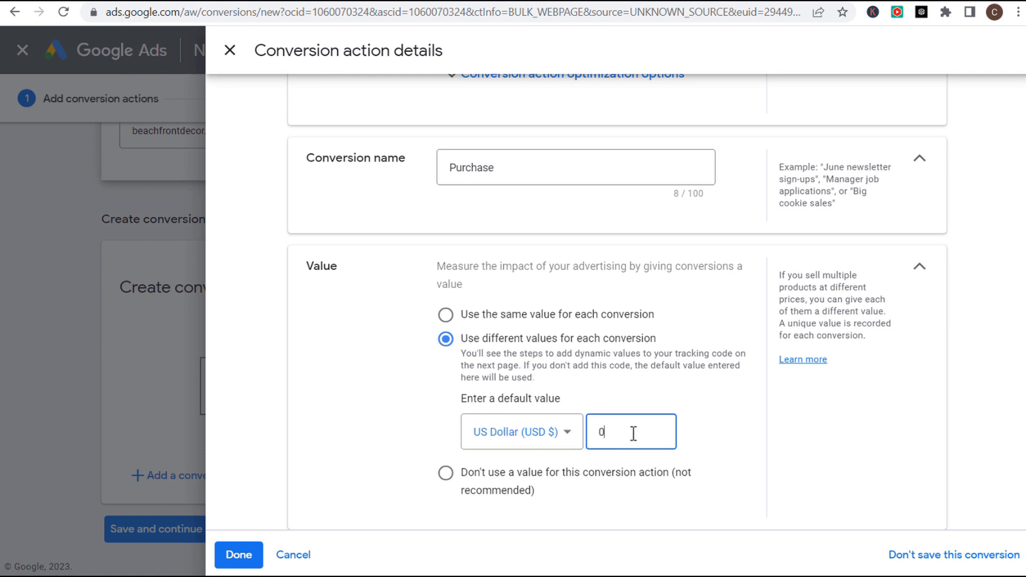
pyautogui.click(351, 422)
pyautogui.scroll(-4, 351, 416)
pyautogui.scroll(-3, 348, 357)
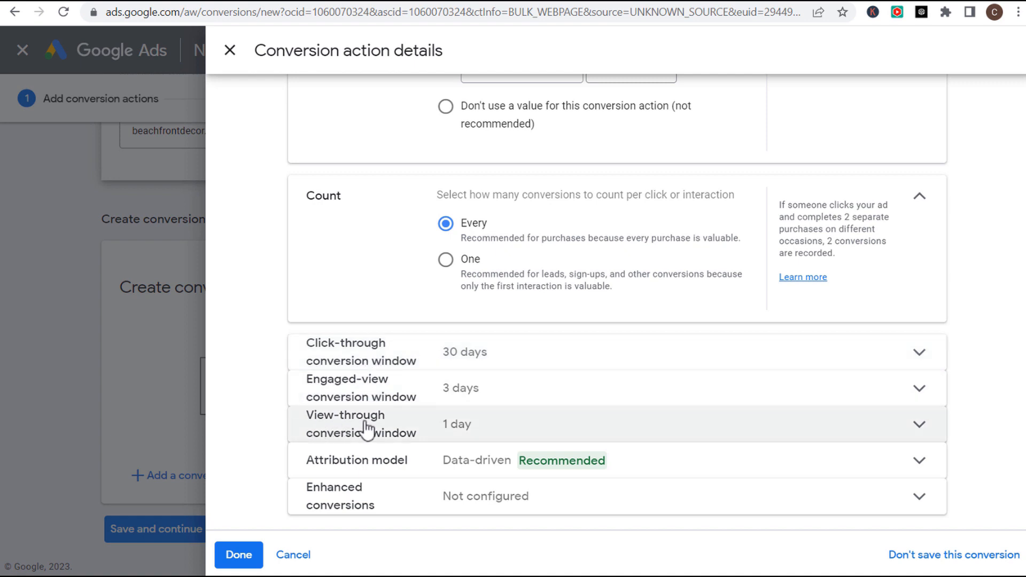
# - Keep the engaged-view conversion window at 3 days
pyautogui.click(528, 398)
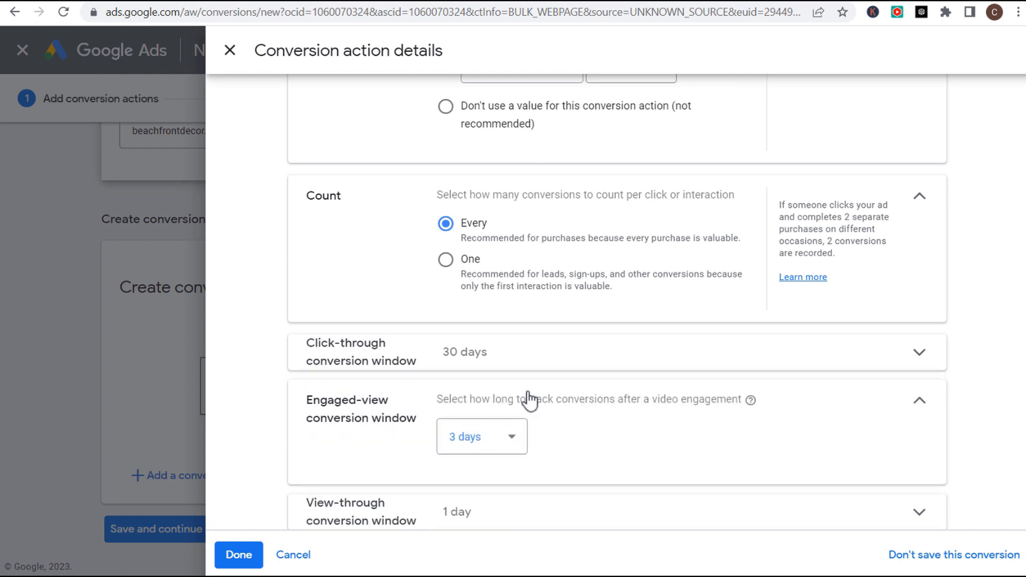
pyautogui.click(513, 446)
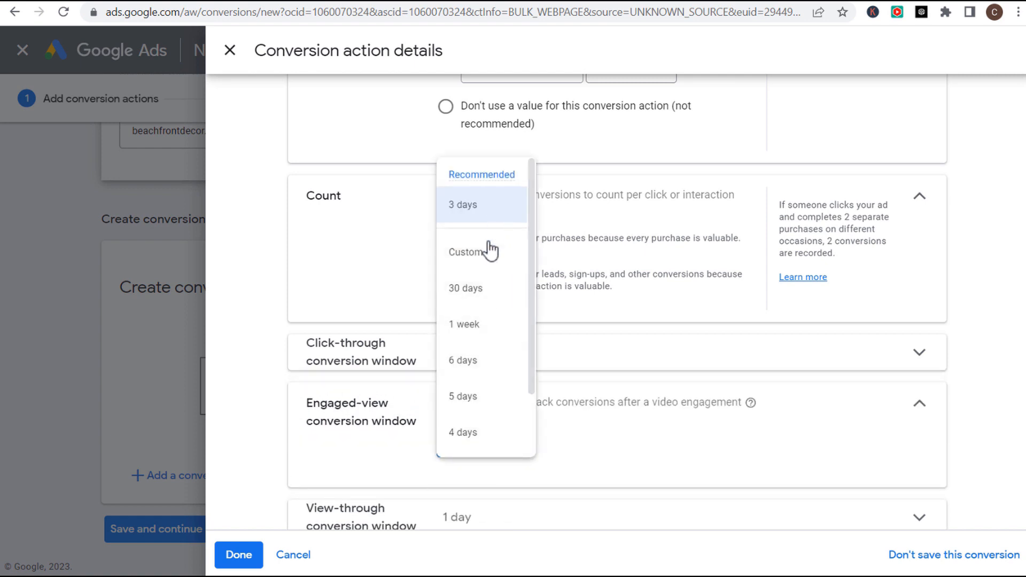
pyautogui.click(821, 413)
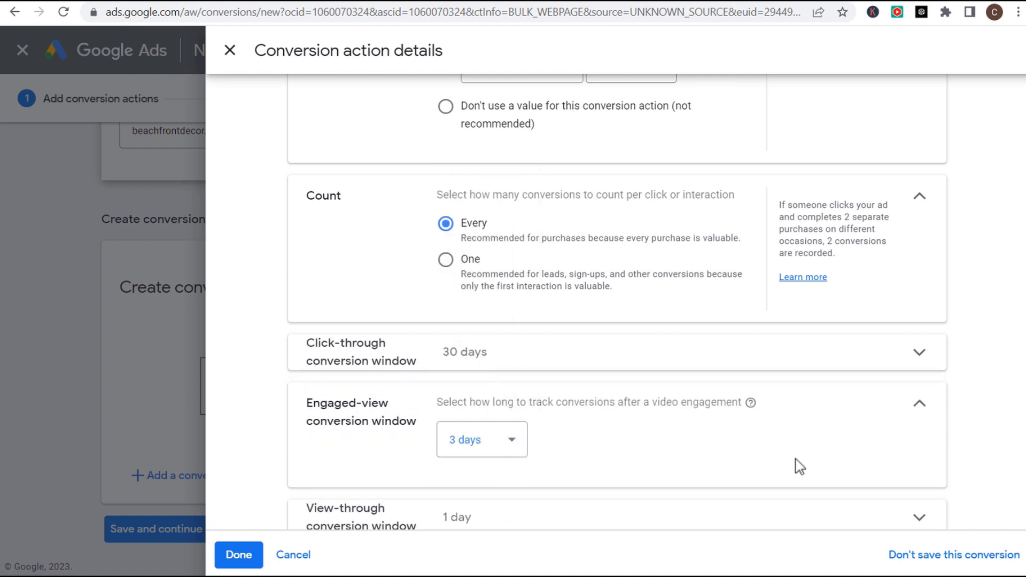
pyautogui.scroll(10, 797, 465)
pyautogui.scroll(-7, 490, 337)
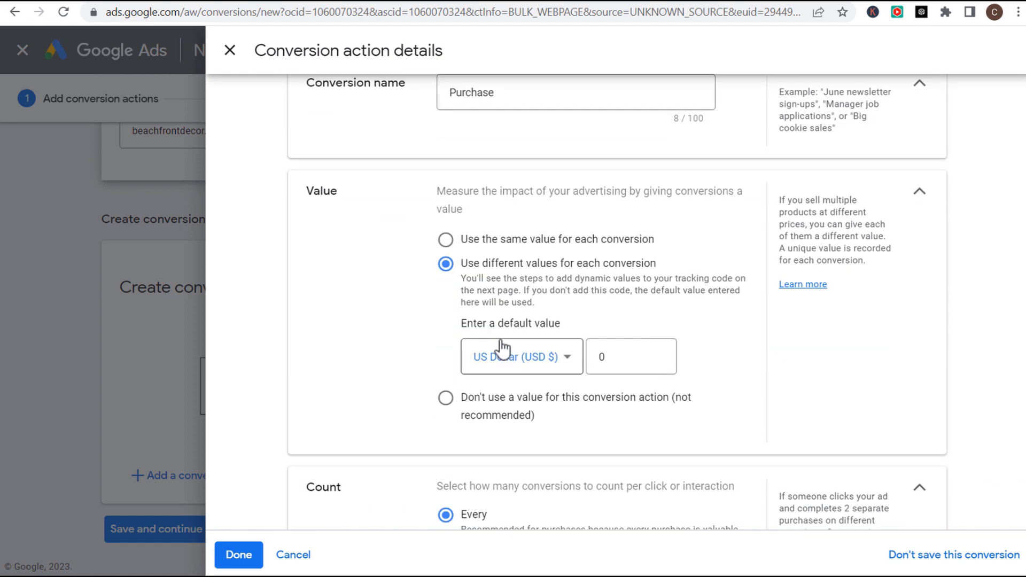
pyautogui.scroll(-5, 550, 419)
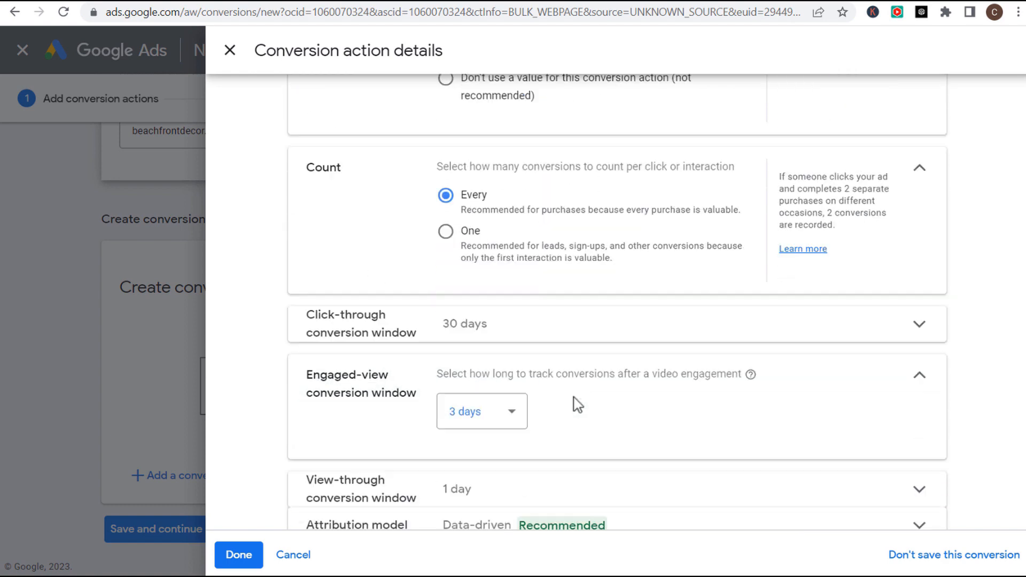
pyautogui.click(918, 321)
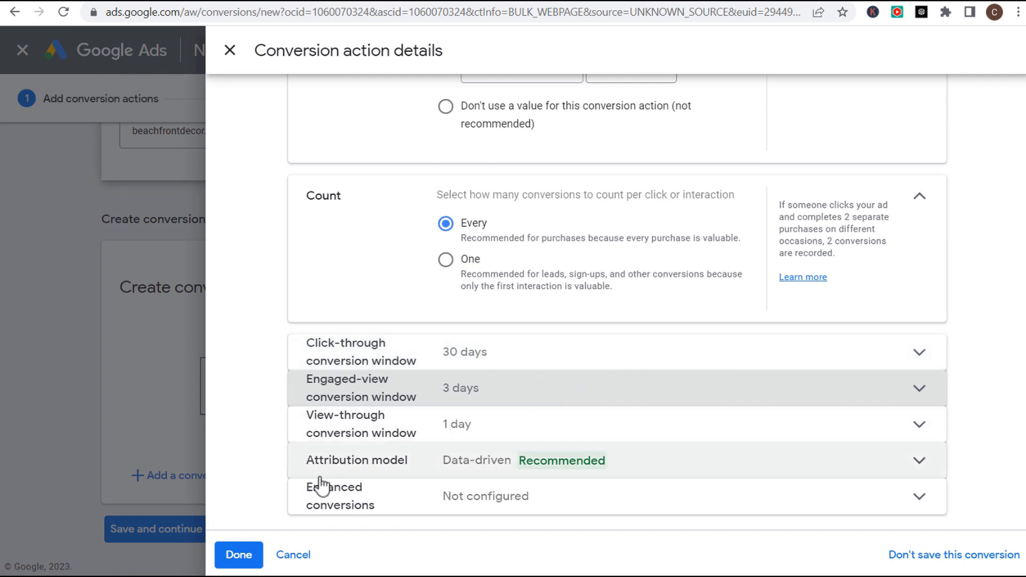
# - Leave attribution on Data-driven and finish the conversion action details
pyautogui.click(636, 471)
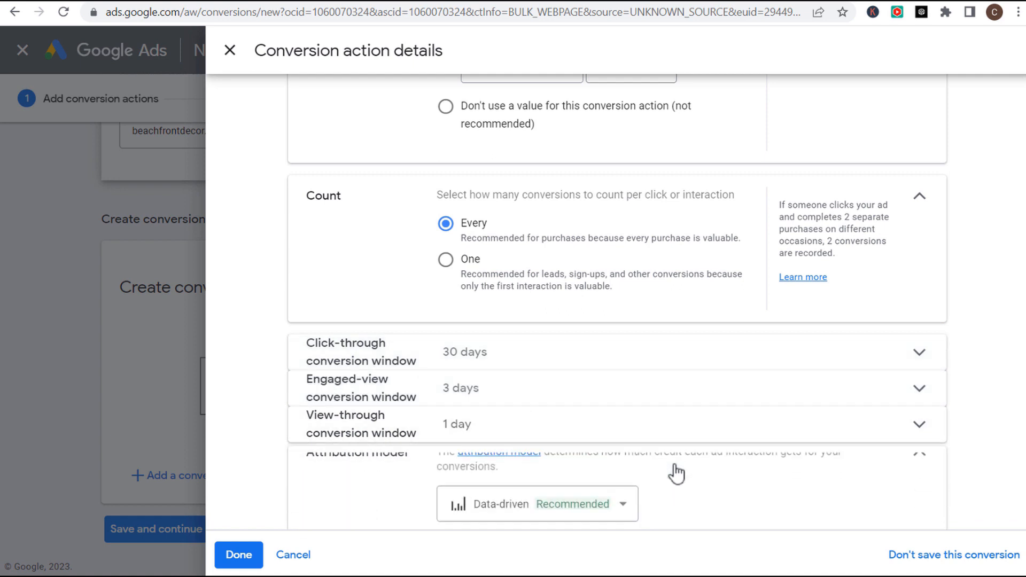
pyautogui.click(584, 421)
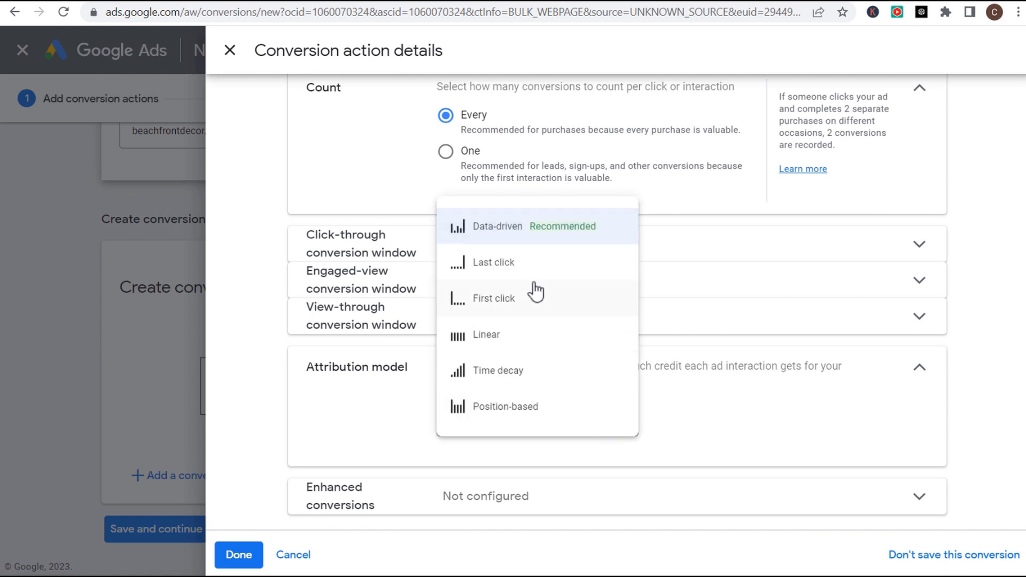
pyautogui.moveTo(505, 234)
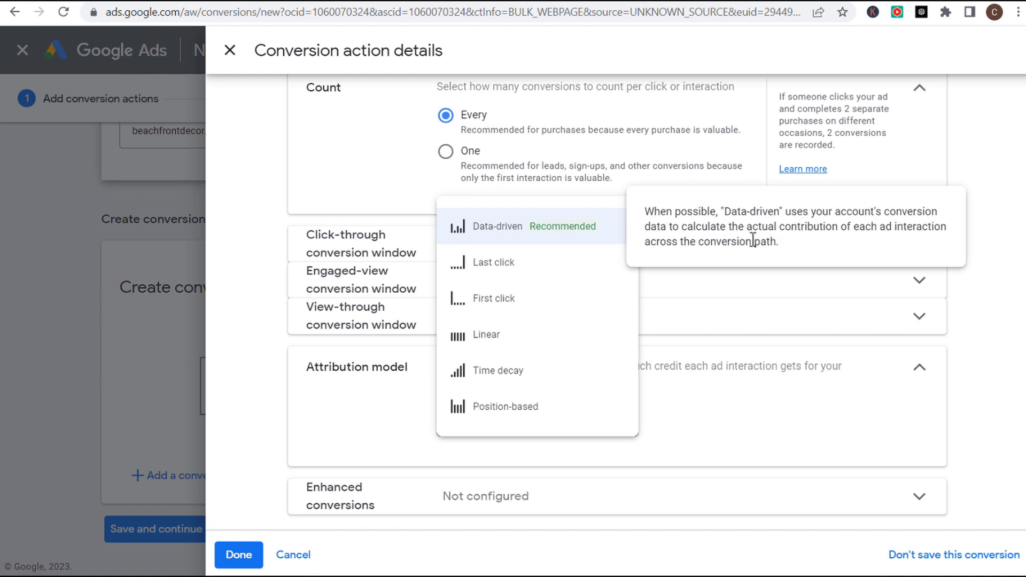
pyautogui.click(260, 328)
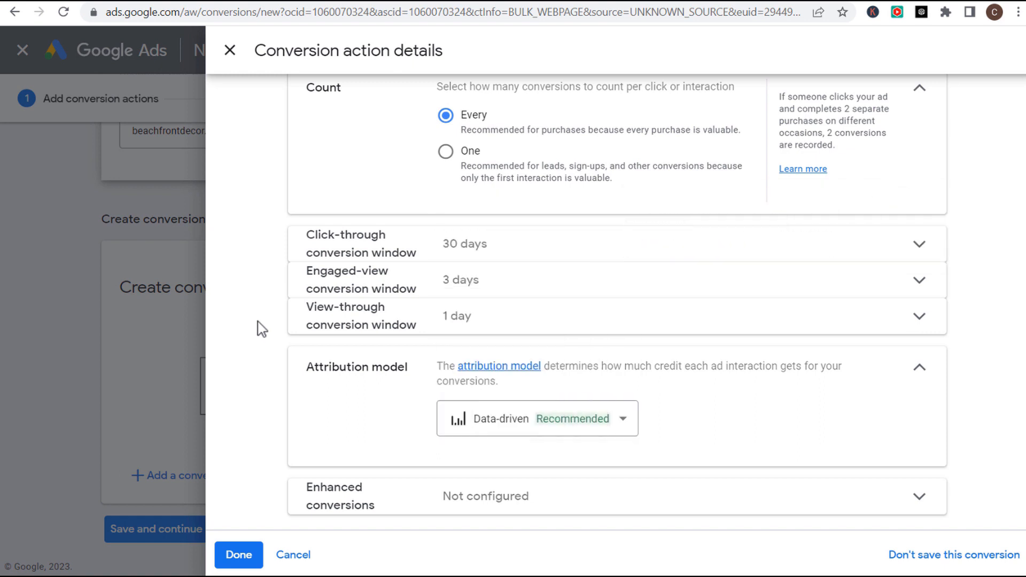
pyautogui.click(916, 369)
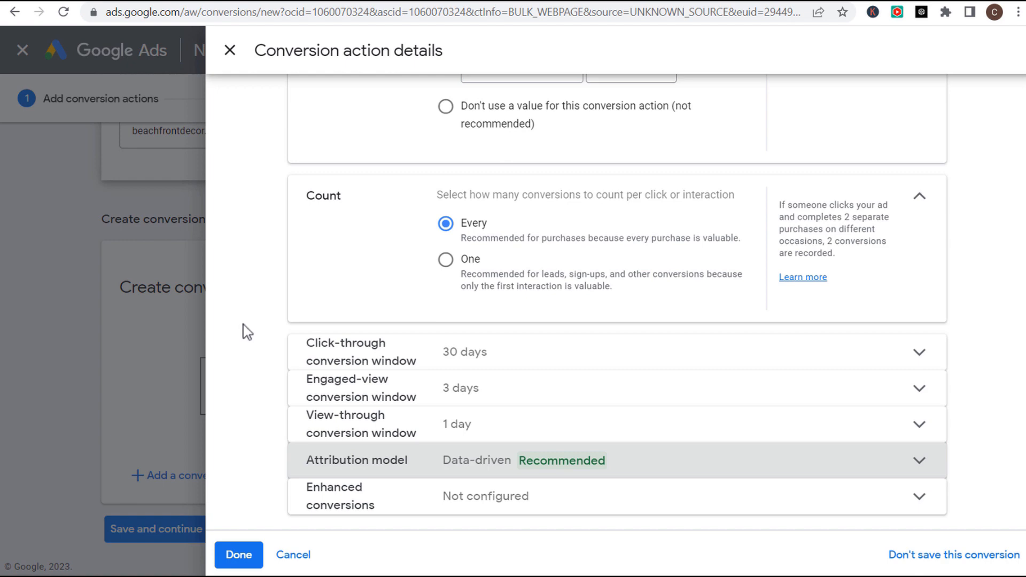
pyautogui.click(240, 556)
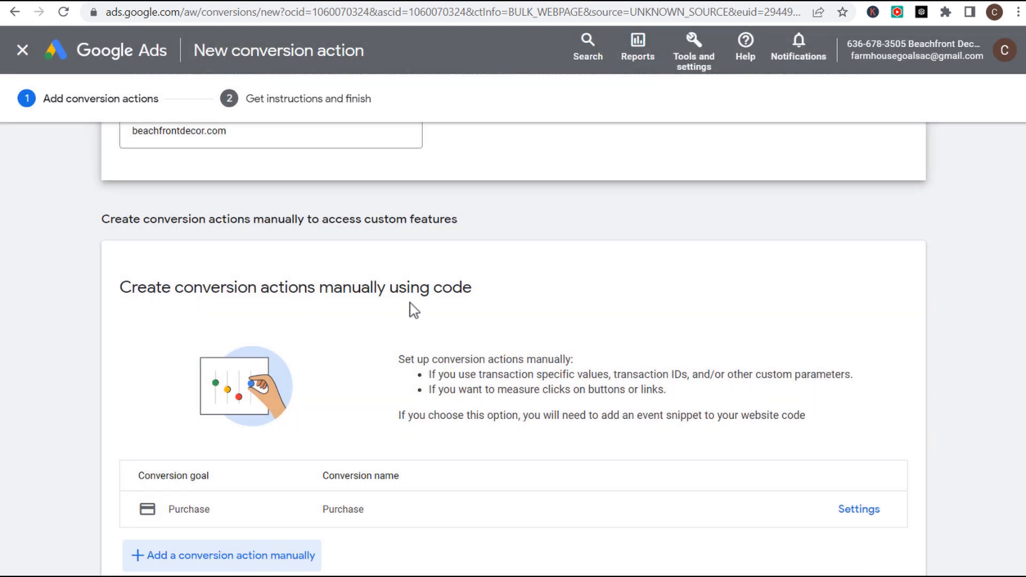
pyautogui.scroll(-2, 415, 312)
# - Save the Purchase action and view its Google Tag Manager setup with conversion ID and label
pyautogui.click(142, 535)
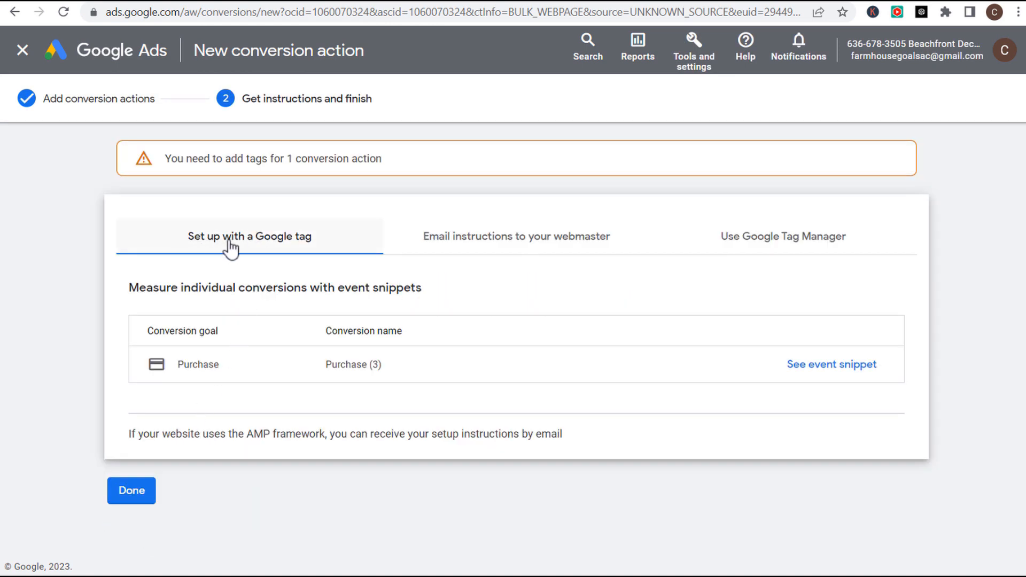
pyautogui.click(490, 246)
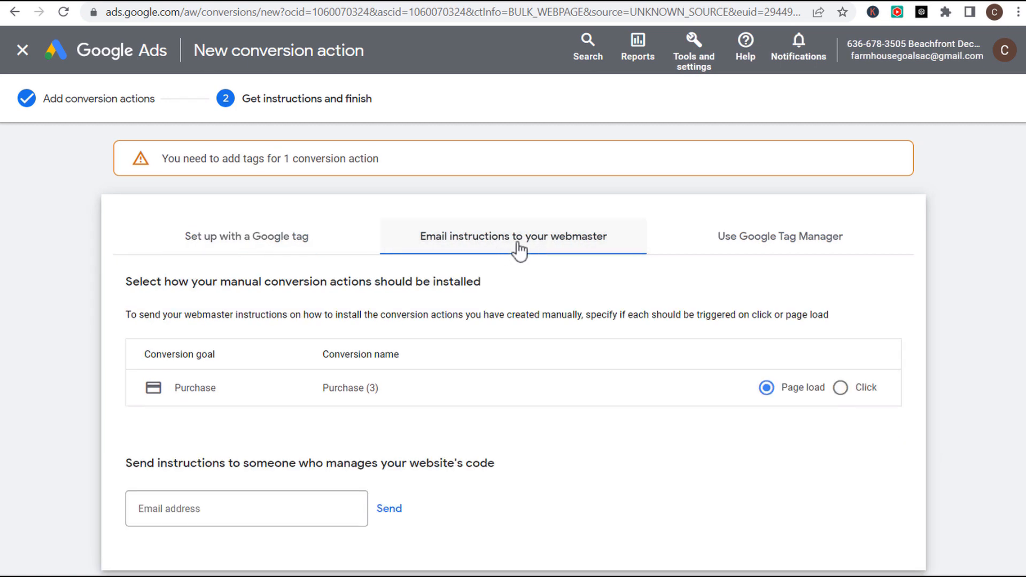
pyautogui.click(796, 246)
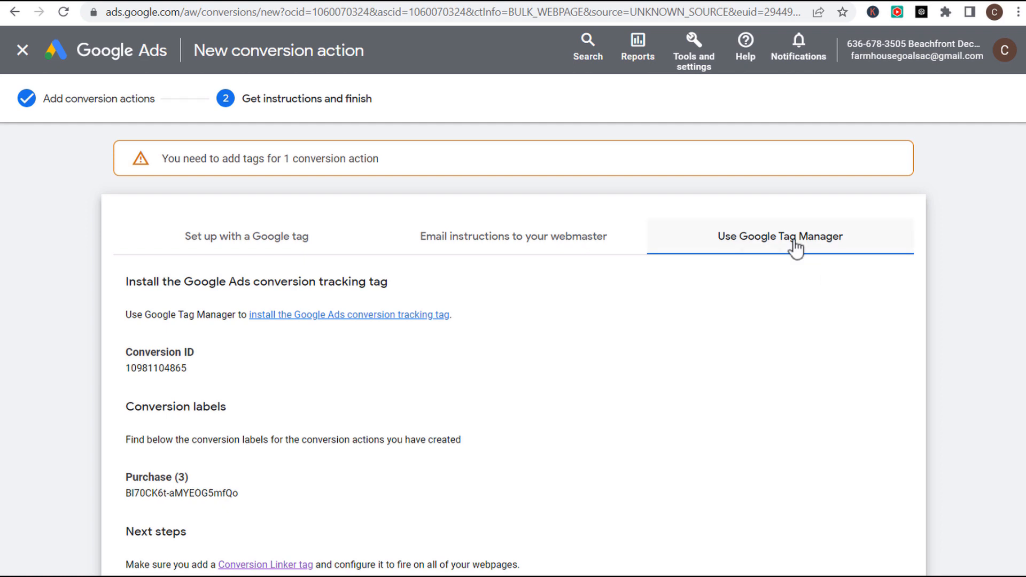
pyautogui.scroll(-2, 678, 328)
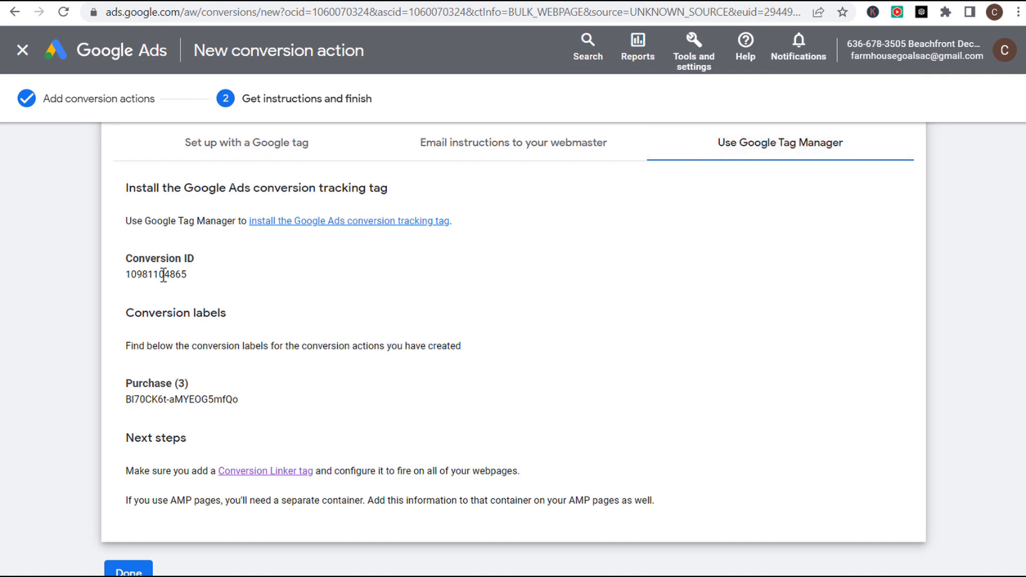
# - Copy the Google Ads conversion ID into Pixel Manager's Google Ads Conversion ID field
pyautogui.doubleClick(148, 274)
pyautogui.hotkey('ctrl', 'c')
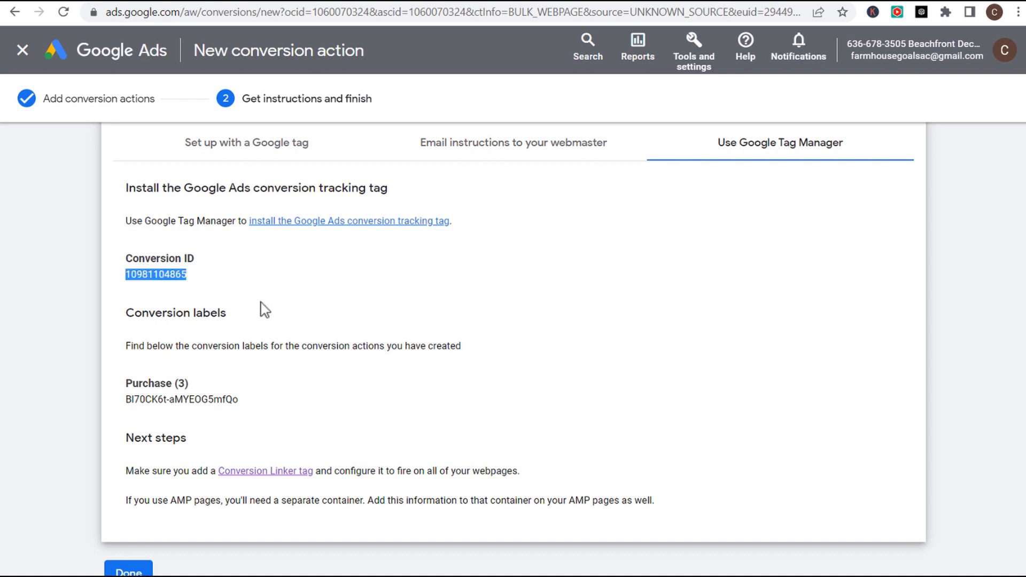
pyautogui.hotkey('alt', 'Tab')
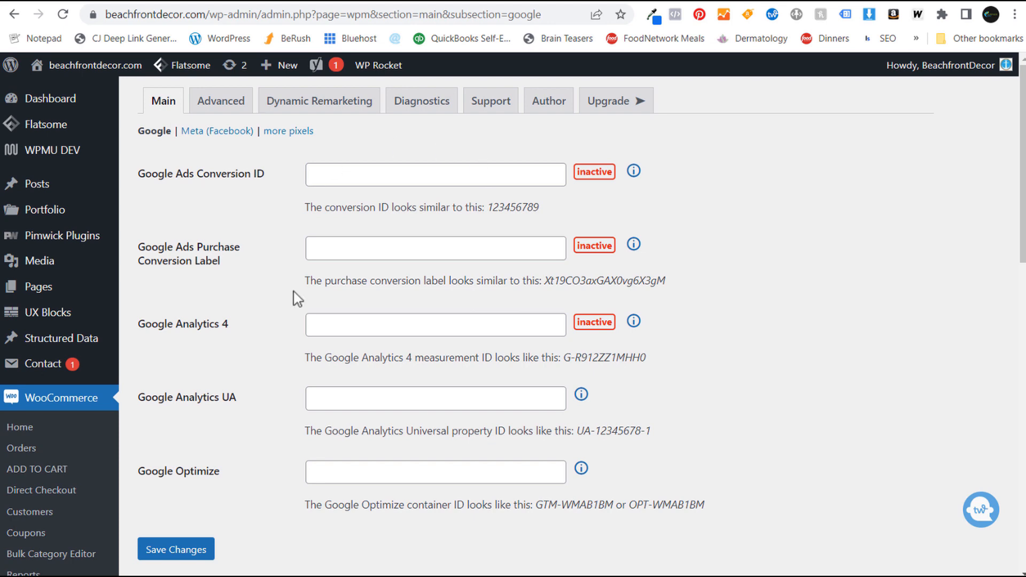
pyautogui.scroll(-2, 293, 299)
pyautogui.scroll(-3, 262, 388)
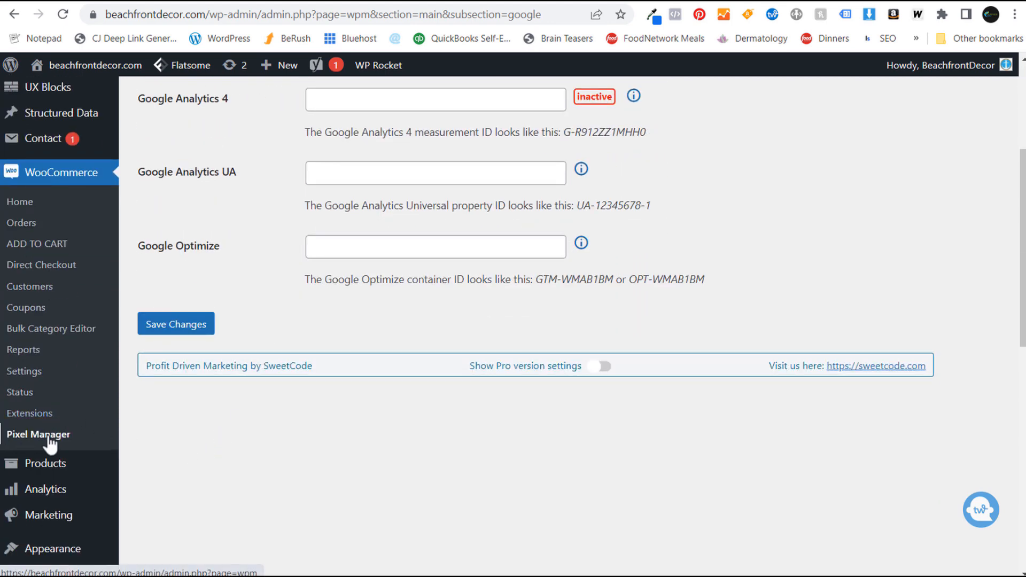
pyautogui.scroll(5, 407, 363)
pyautogui.click(159, 167)
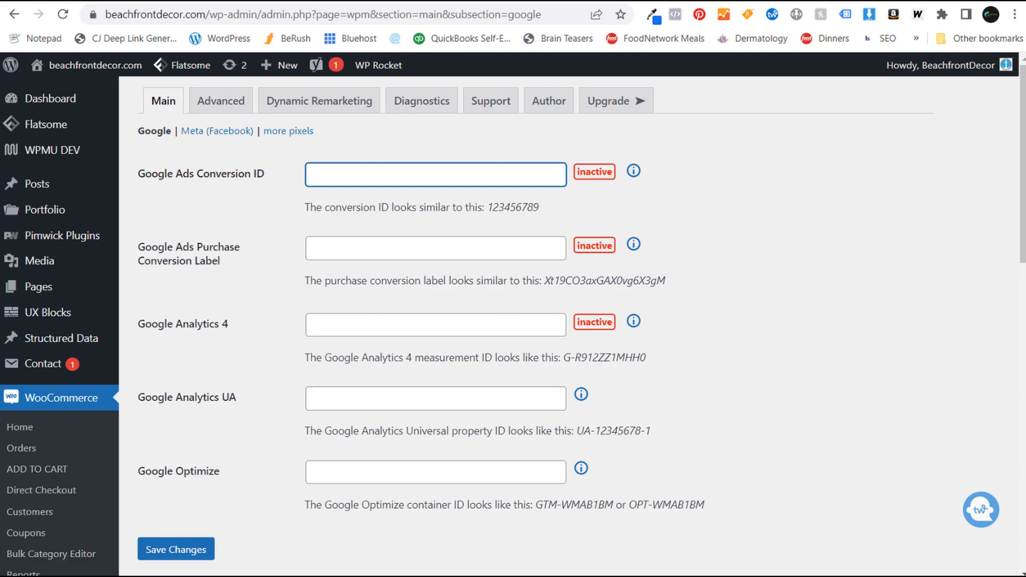
pyautogui.hotkey('alt', 'Tab')
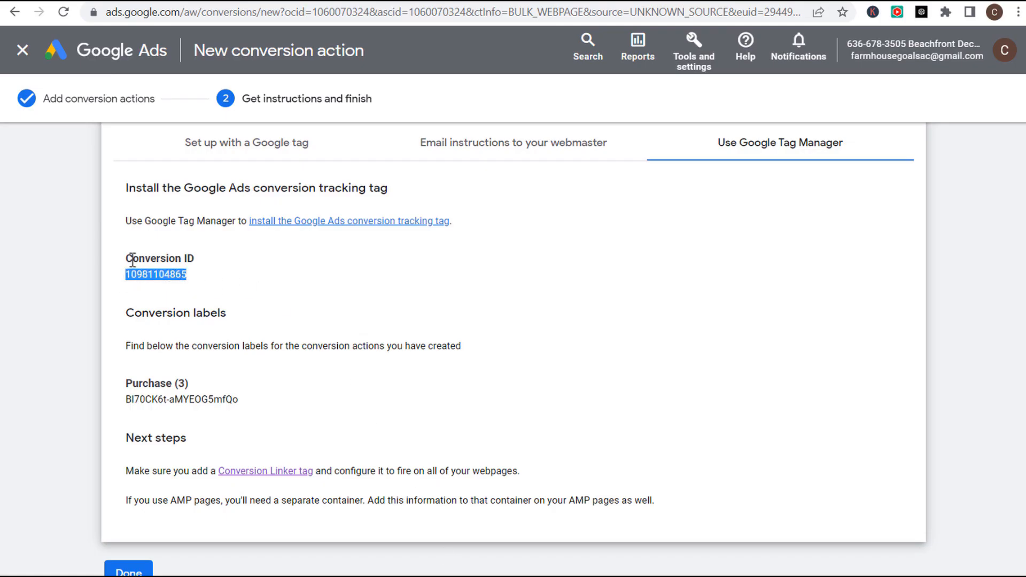
pyautogui.hotkey('alt', 'Tab')
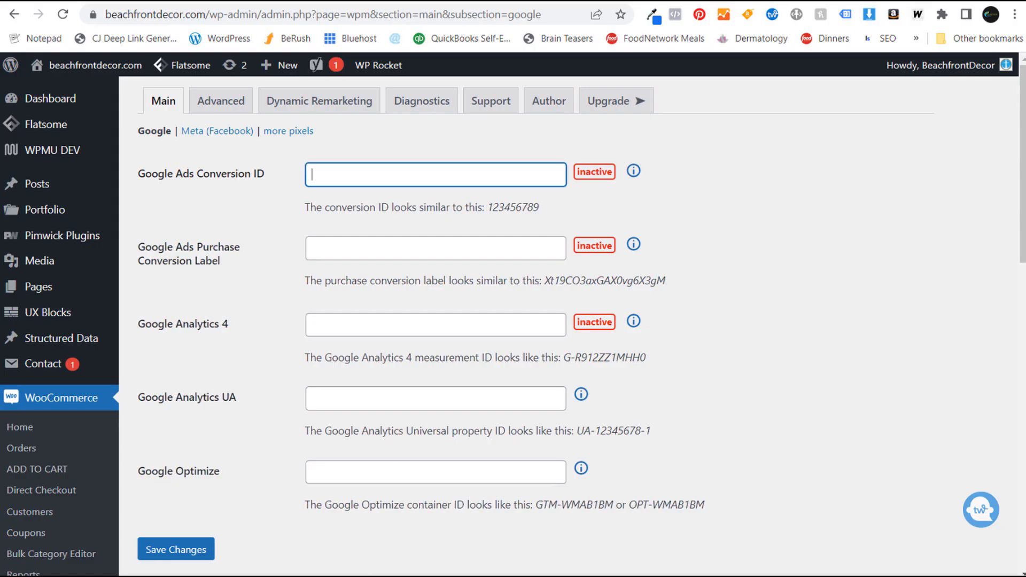
pyautogui.hotkey('ctrl', 'v')
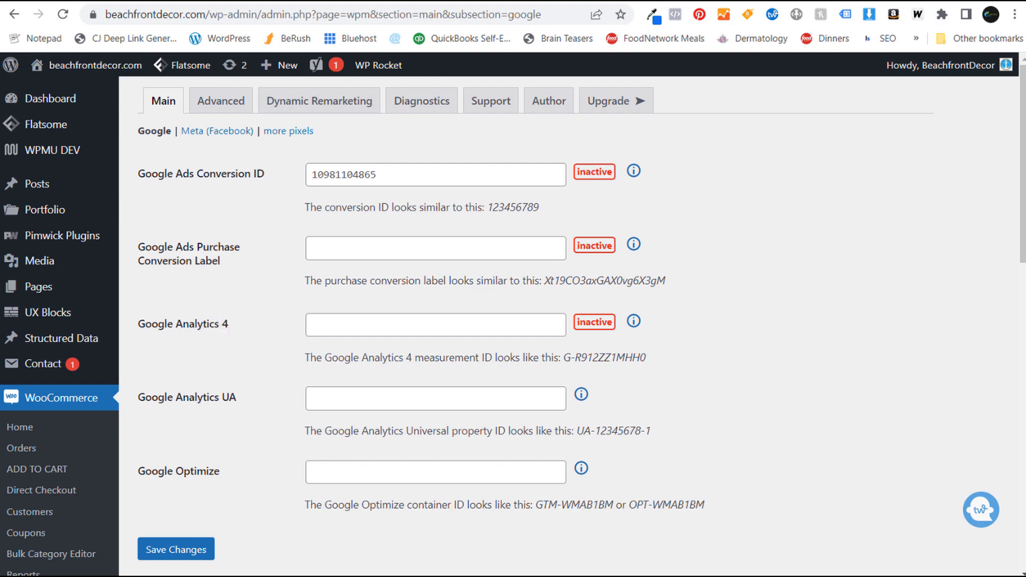
# - Copy the Purchase conversion label into Pixel Manager's purchase label field and save the settings
pyautogui.hotkey('alt', 'Tab')
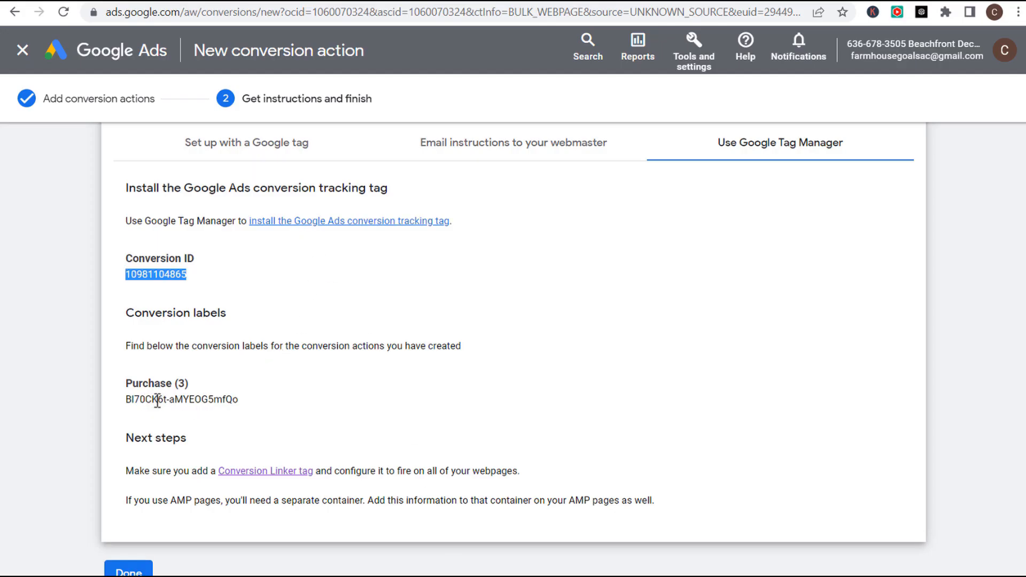
pyautogui.doubleClick(172, 400)
pyautogui.doubleClick(157, 401)
pyautogui.moveTo(157, 400); pyautogui.dragTo(208, 400)
pyautogui.hotkey('alt', 'Tab')
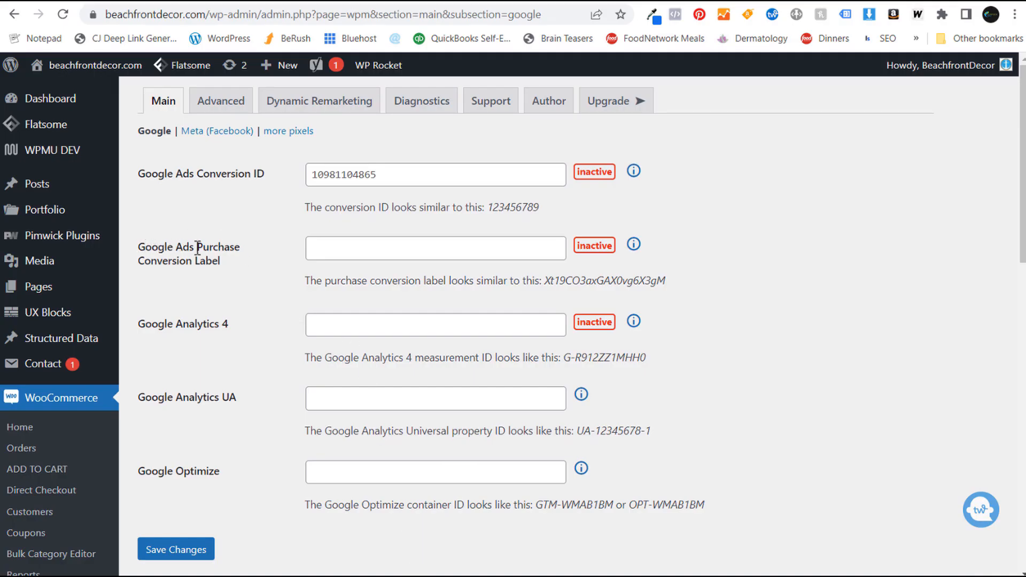
pyautogui.click(247, 260)
pyautogui.hotkey('ctrl', 'v')
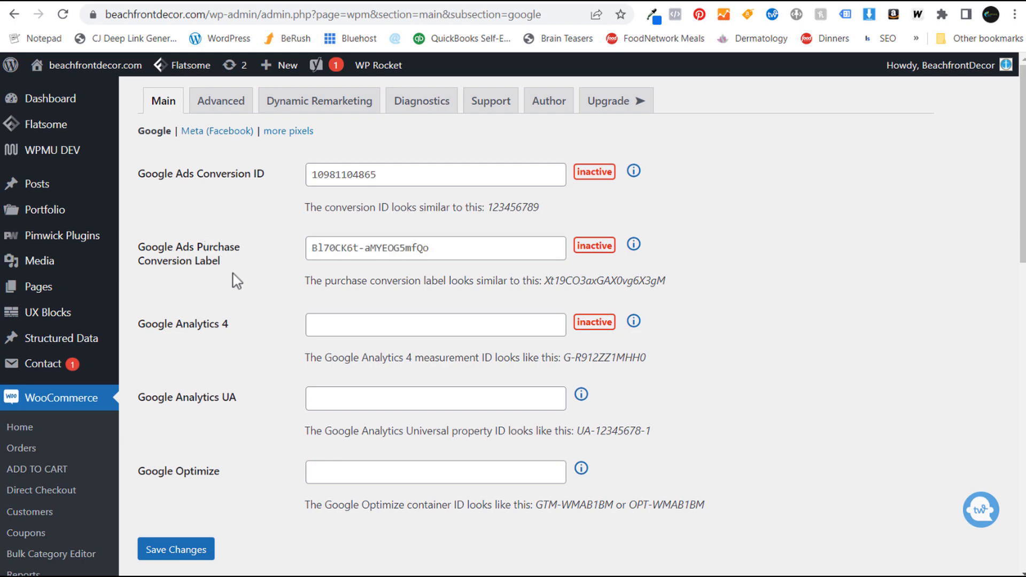
pyautogui.scroll(-1, 245, 291)
pyautogui.click(176, 479)
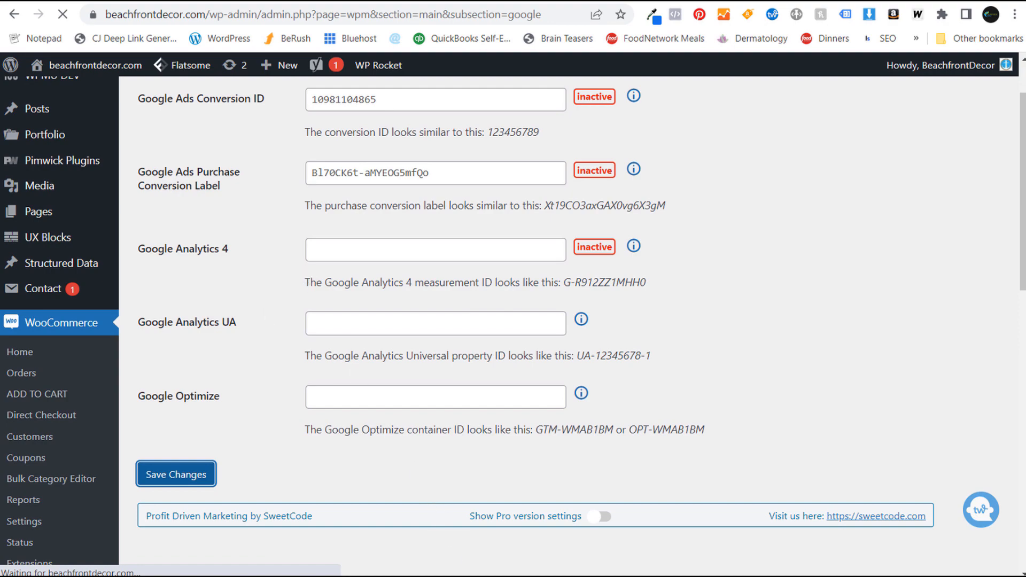
pyautogui.hotkey('alt', 'Tab')
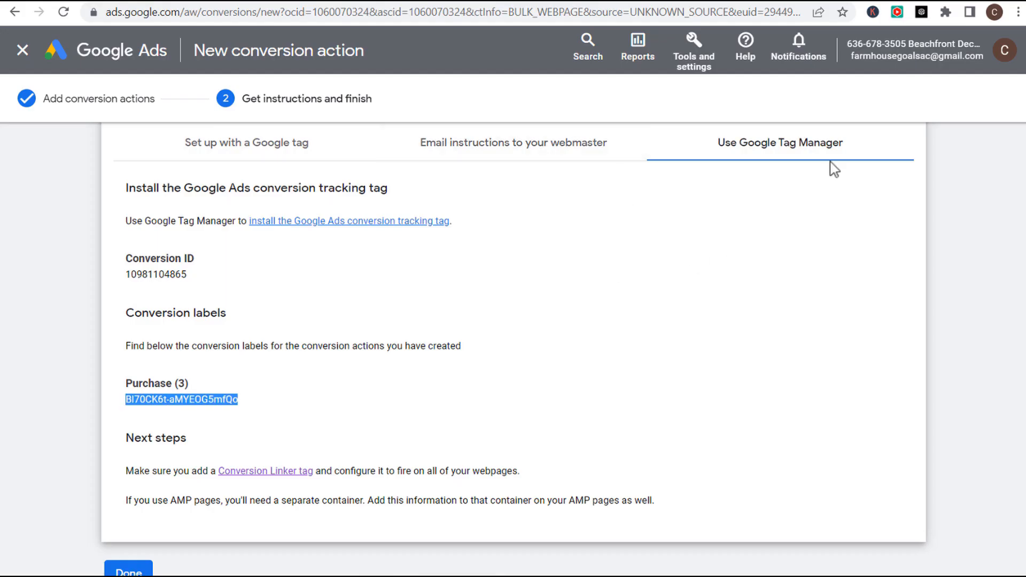
# - Finish the Purchase conversion and show its Use Google Tag Manager install instructions
pyautogui.scroll(-1, 785, 197)
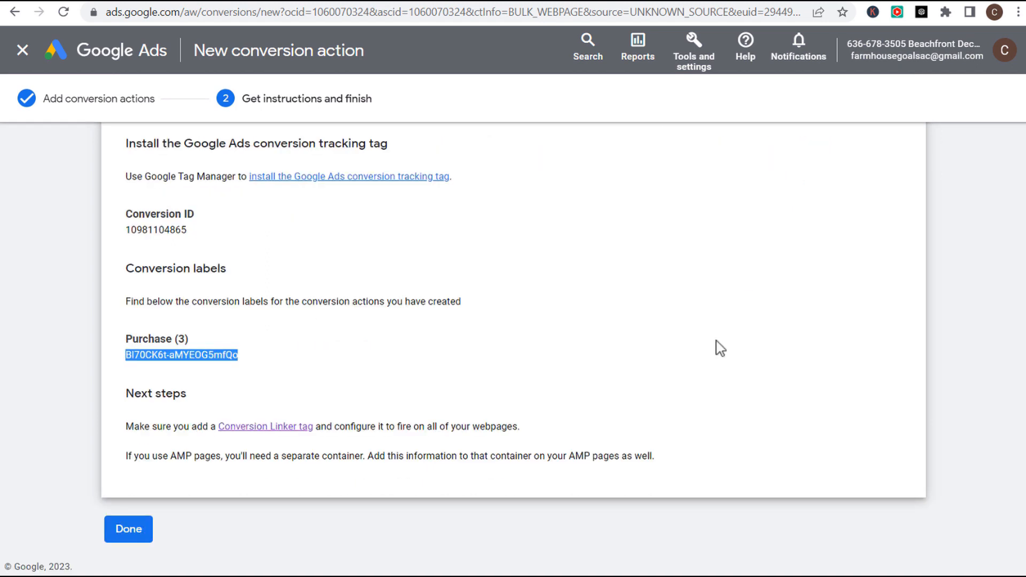
pyautogui.click(129, 543)
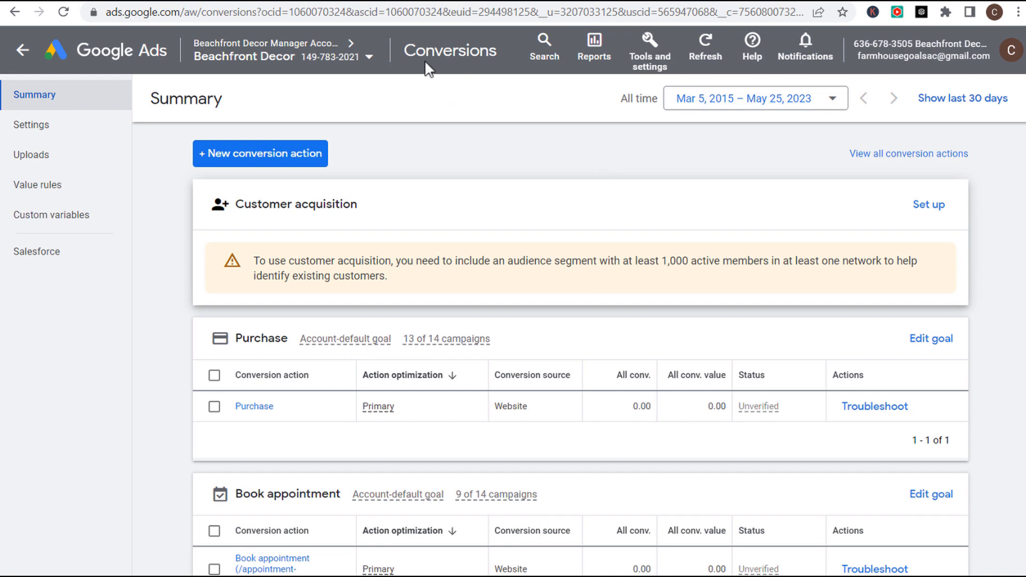
pyautogui.click(248, 409)
pyautogui.scroll(-2, 228, 477)
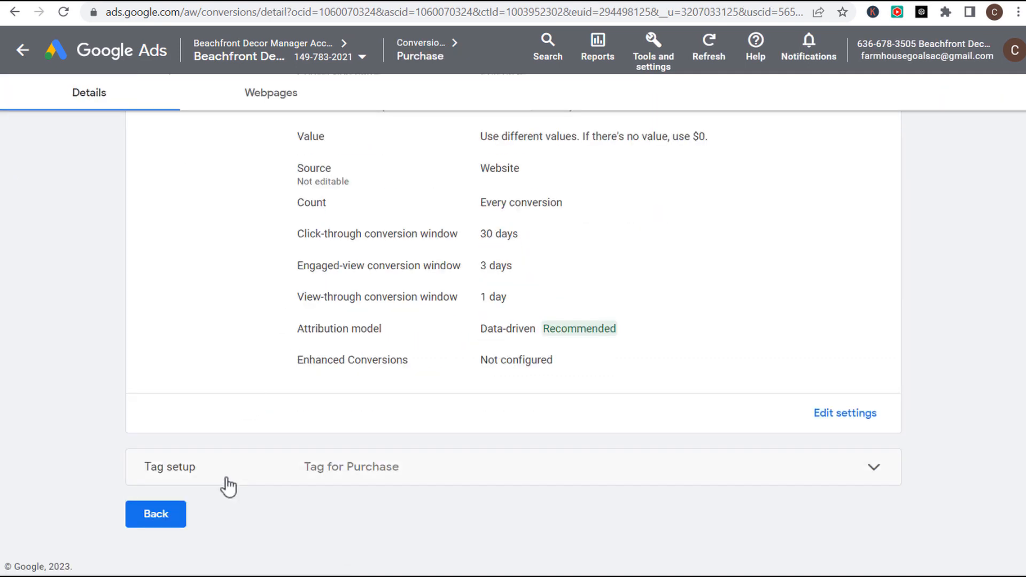
pyautogui.click(682, 475)
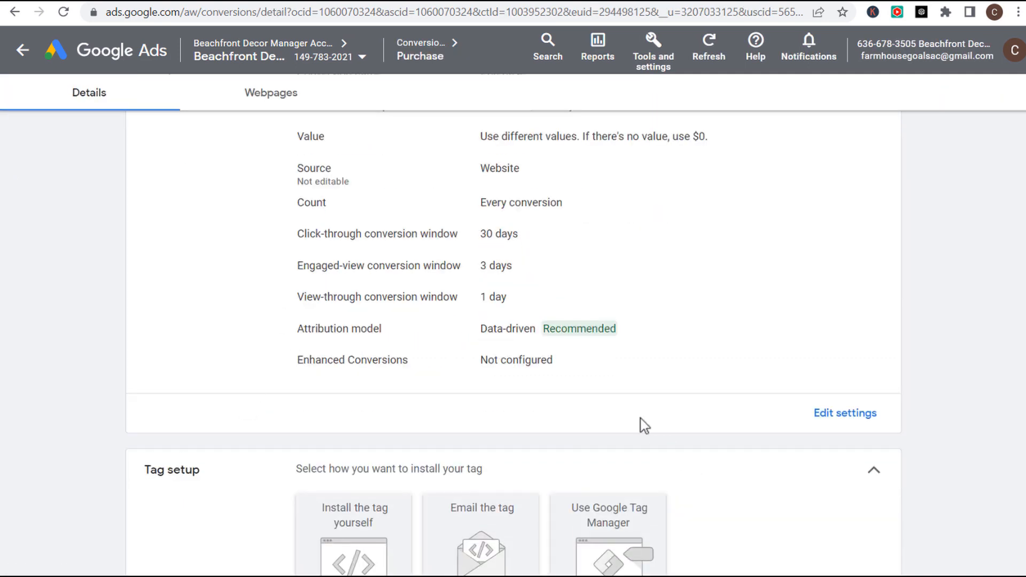
pyautogui.scroll(-3, 657, 435)
pyautogui.click(635, 398)
pyautogui.scroll(-2, 768, 323)
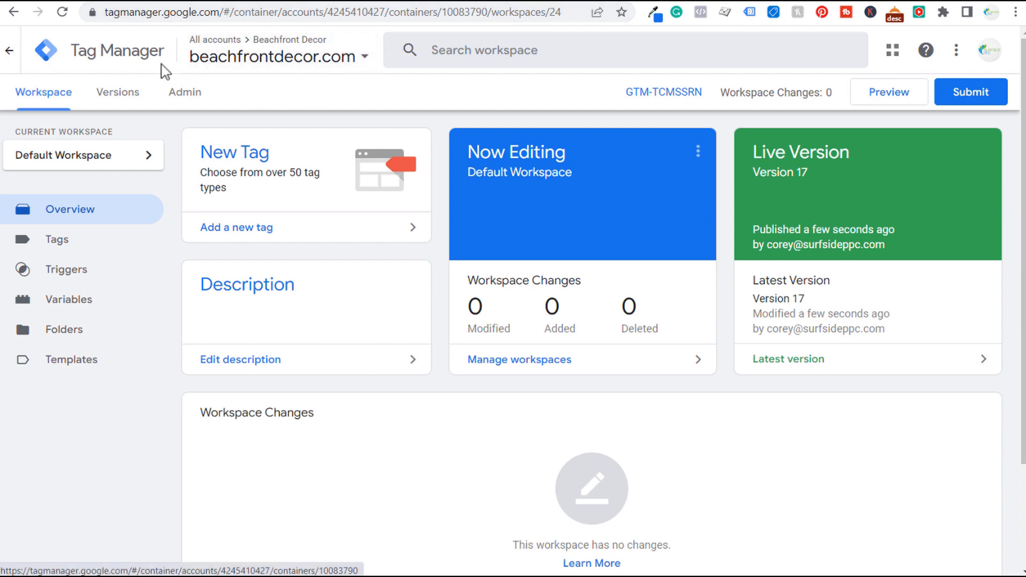
pyautogui.click(184, 99)
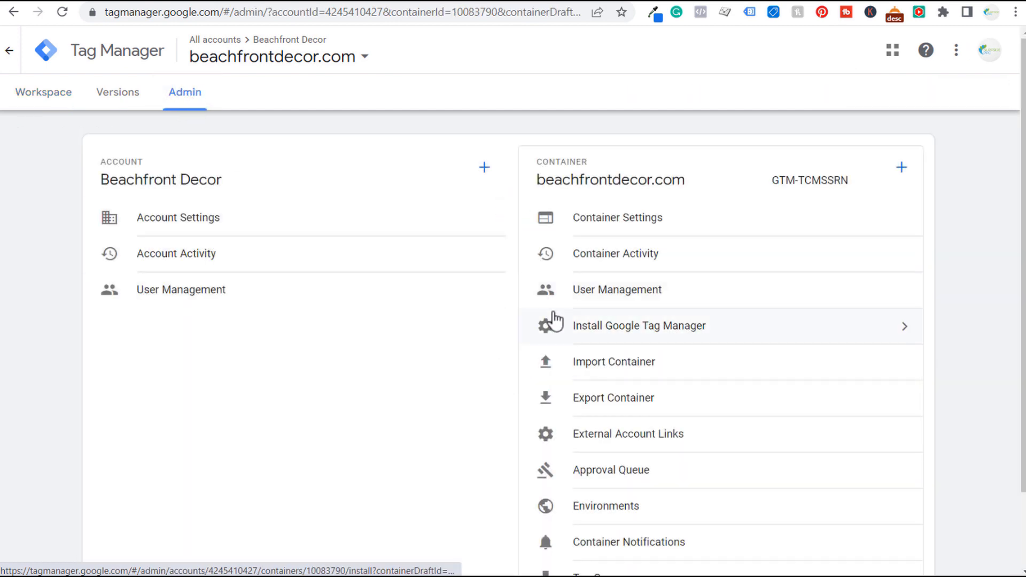
pyautogui.click(620, 323)
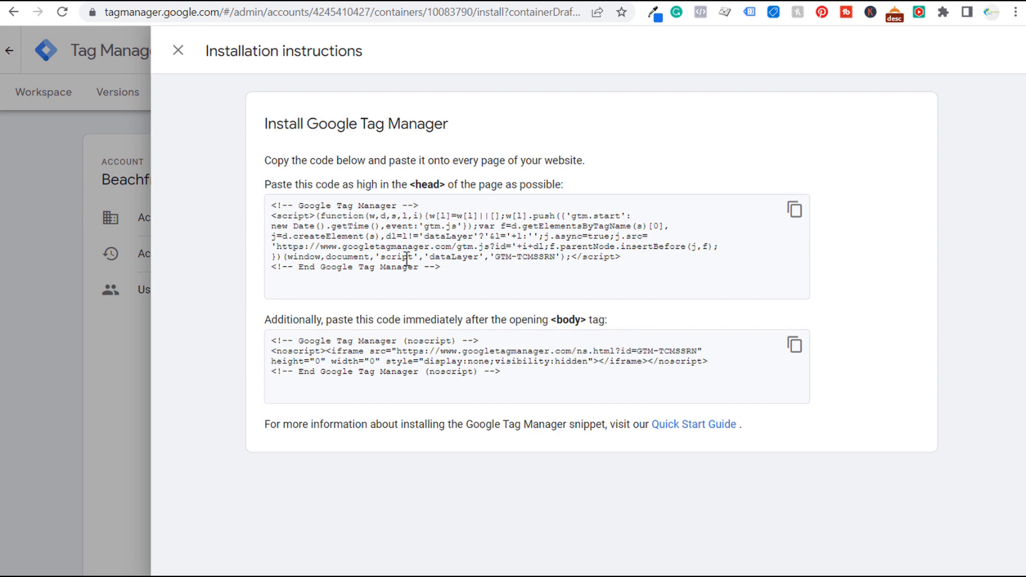
pyautogui.moveTo(354, 185); pyautogui.dragTo(462, 187)
pyautogui.click(512, 188)
pyautogui.click(176, 51)
pyautogui.click(51, 92)
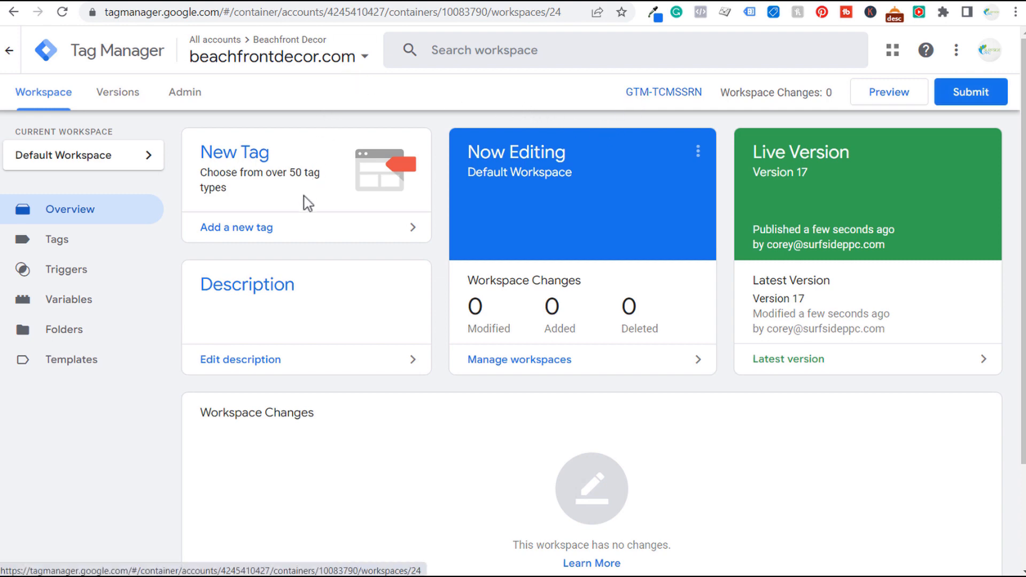
# - Create a new tag named 'Conversion Linker Google Ads' with the Conversion Linker tag type
pyautogui.click(306, 234)
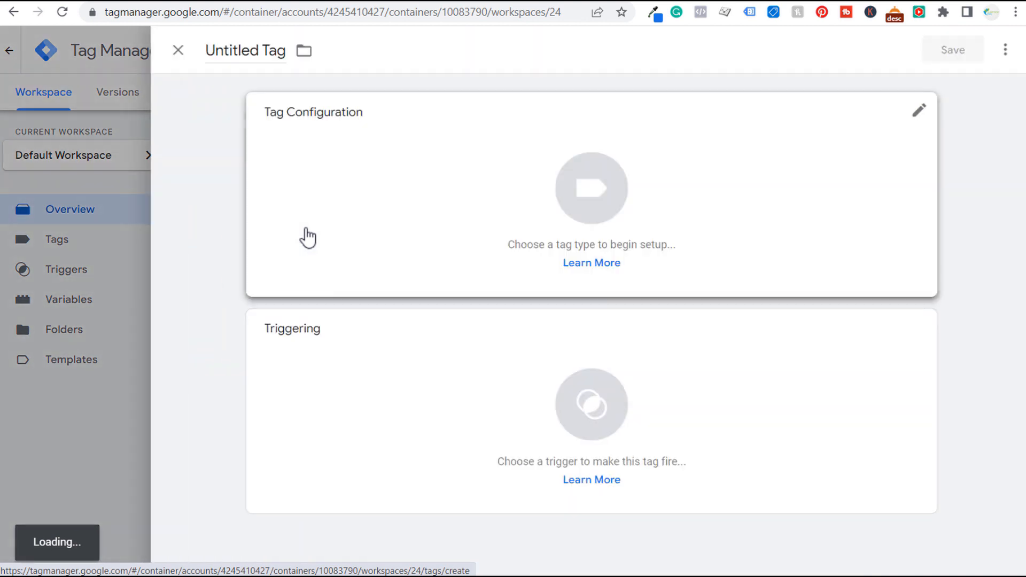
pyautogui.doubleClick(237, 50)
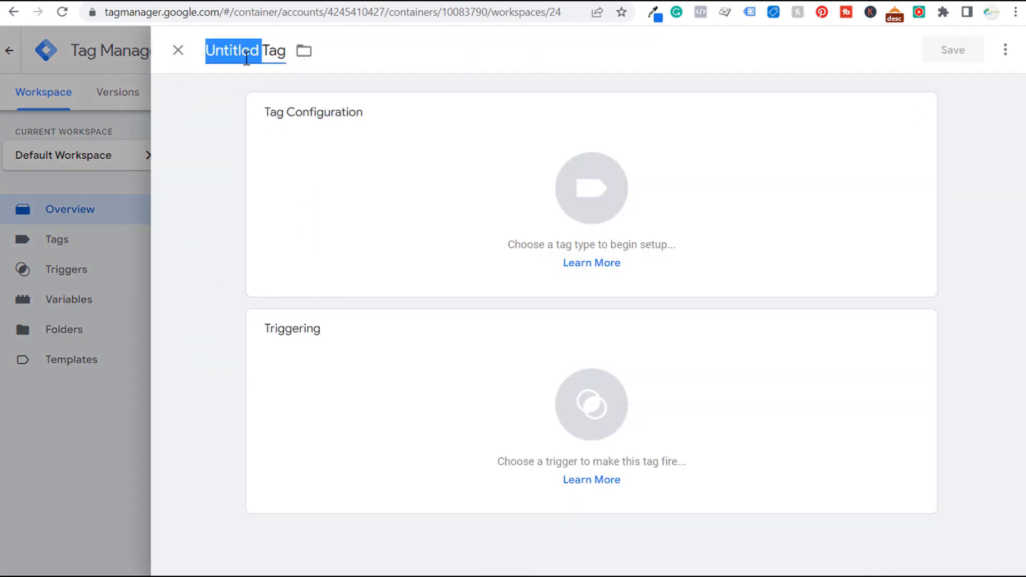
pyautogui.tripleClick(246, 58)
pyautogui.write('Conversio')
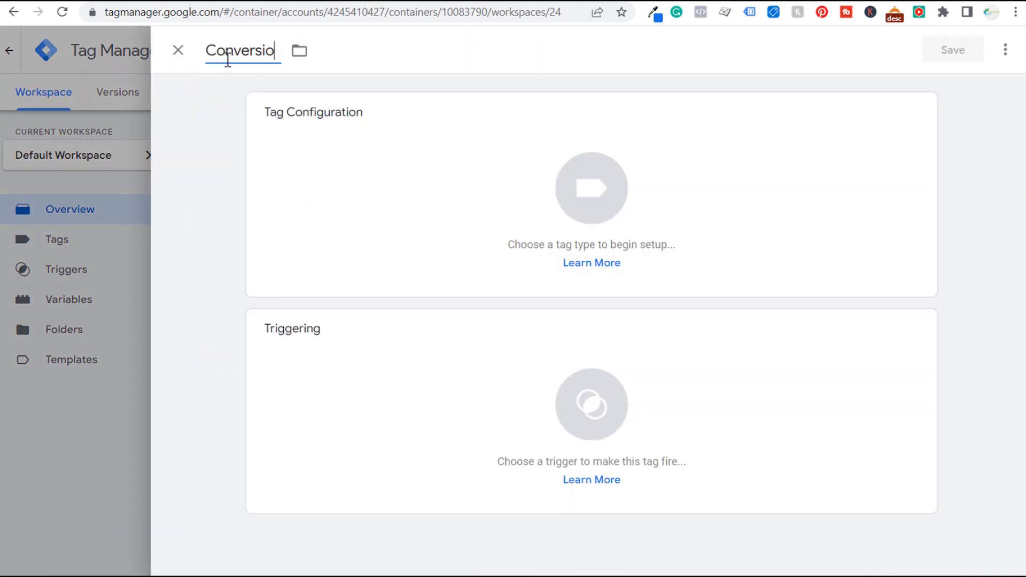
pyautogui.write('n Linker Google Ads')
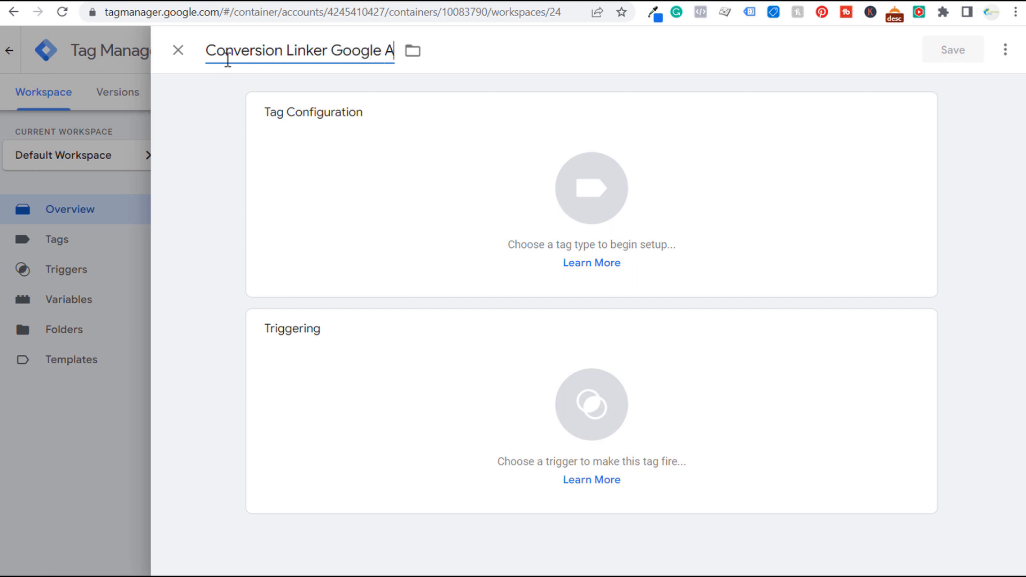
pyautogui.click(447, 183)
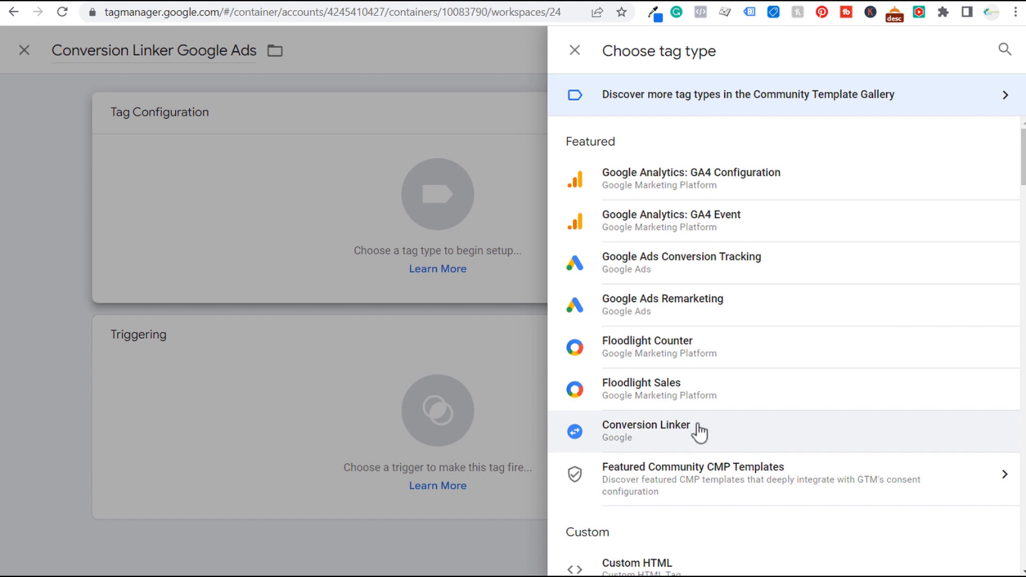
pyautogui.click(677, 432)
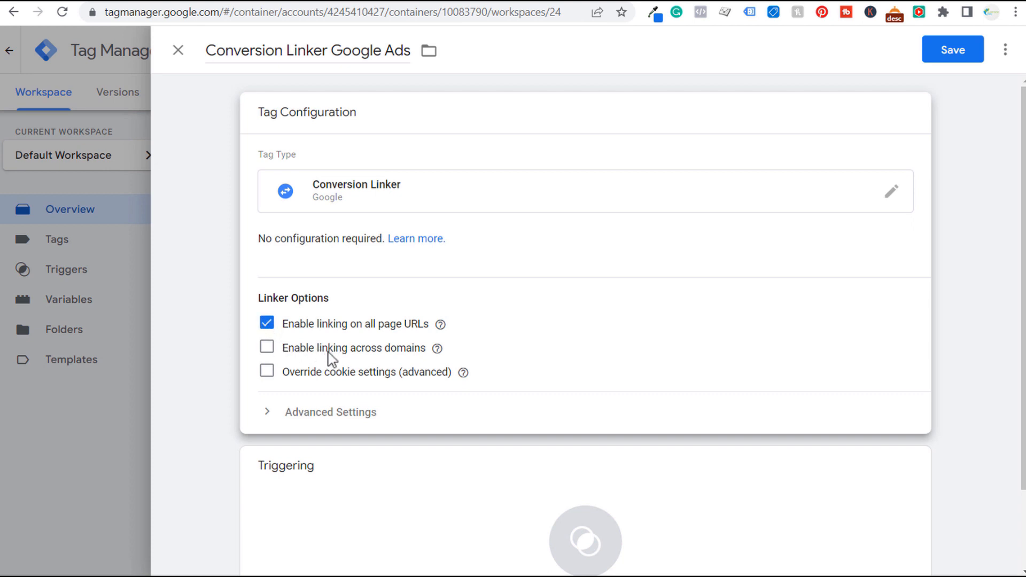
# - Make the Conversion Linker tag fire on All Pages and save it
pyautogui.moveTo(437, 348)
pyautogui.click(212, 222)
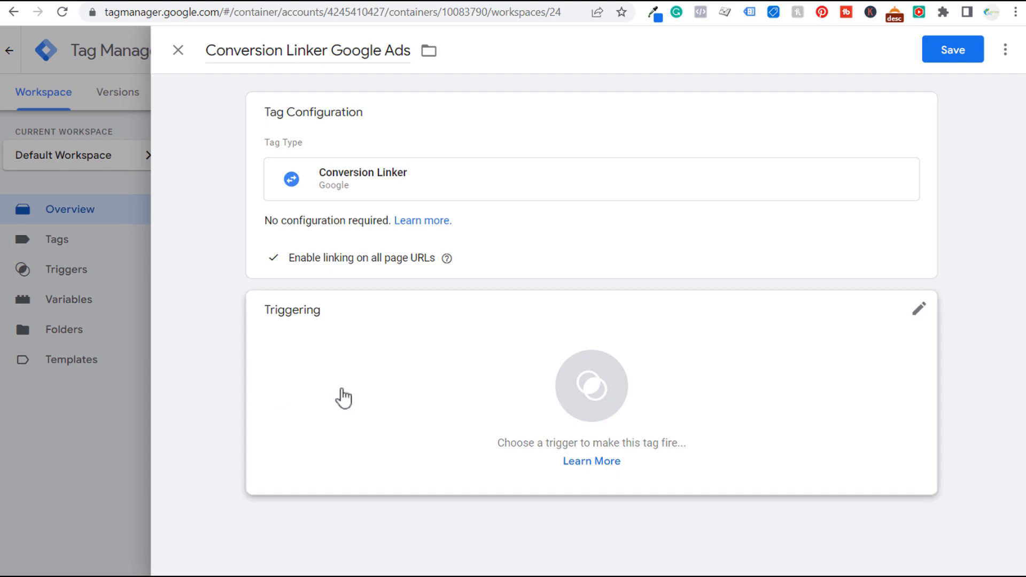
pyautogui.click(453, 371)
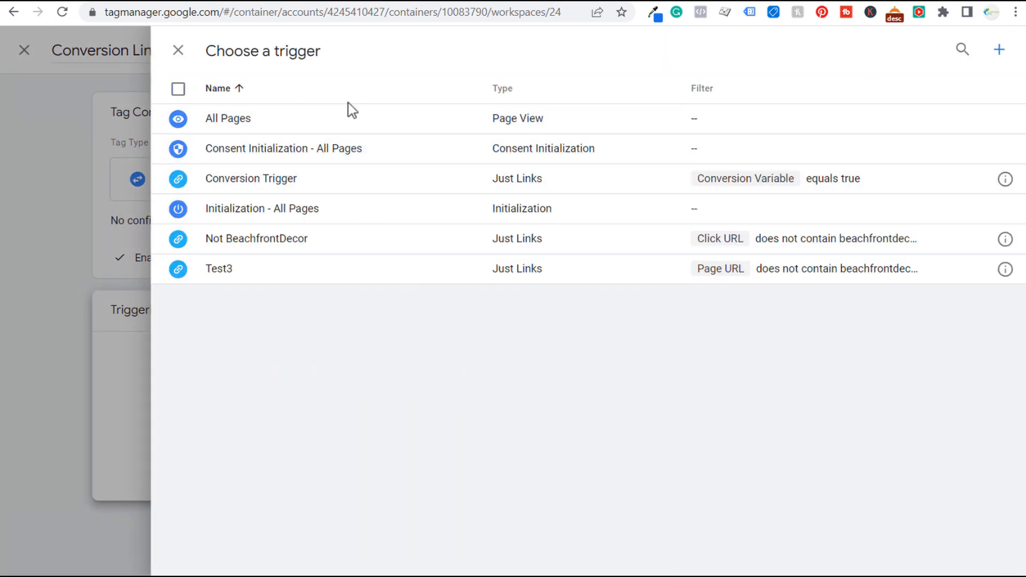
pyautogui.click(340, 123)
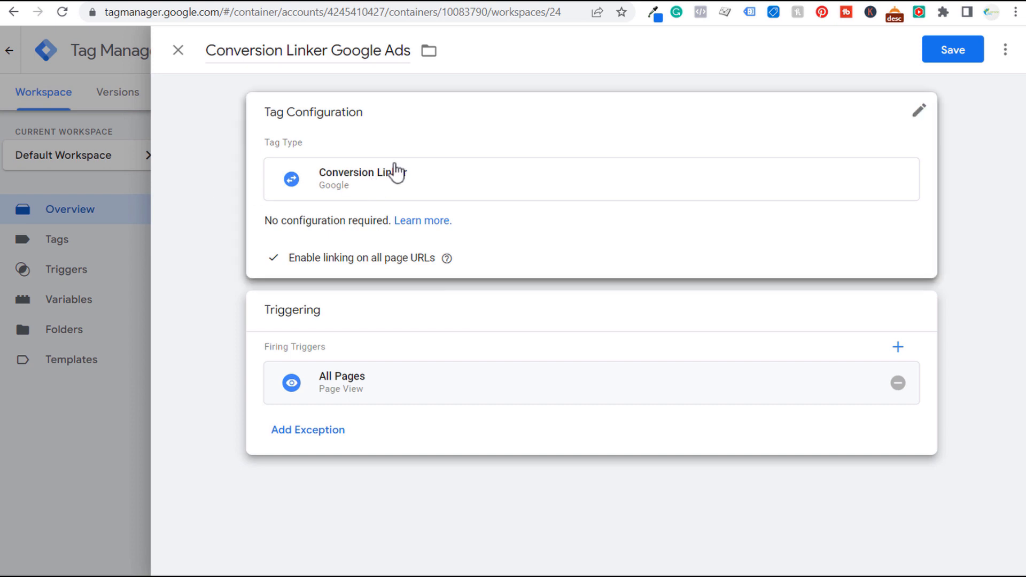
pyautogui.click(950, 60)
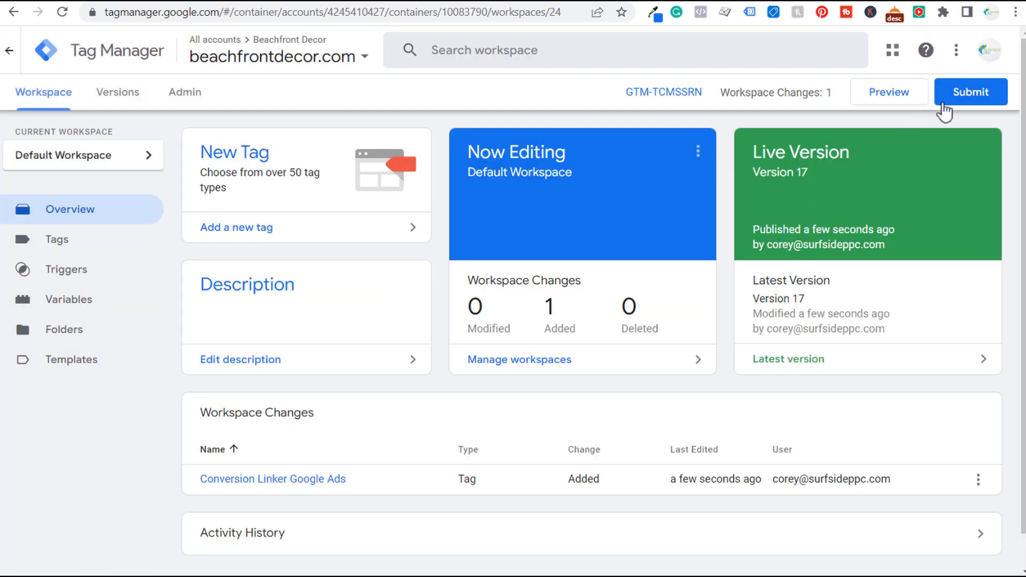
# - Submit the workspace changes and publish them live as version 'Conversion Linker Added'
pyautogui.click(978, 97)
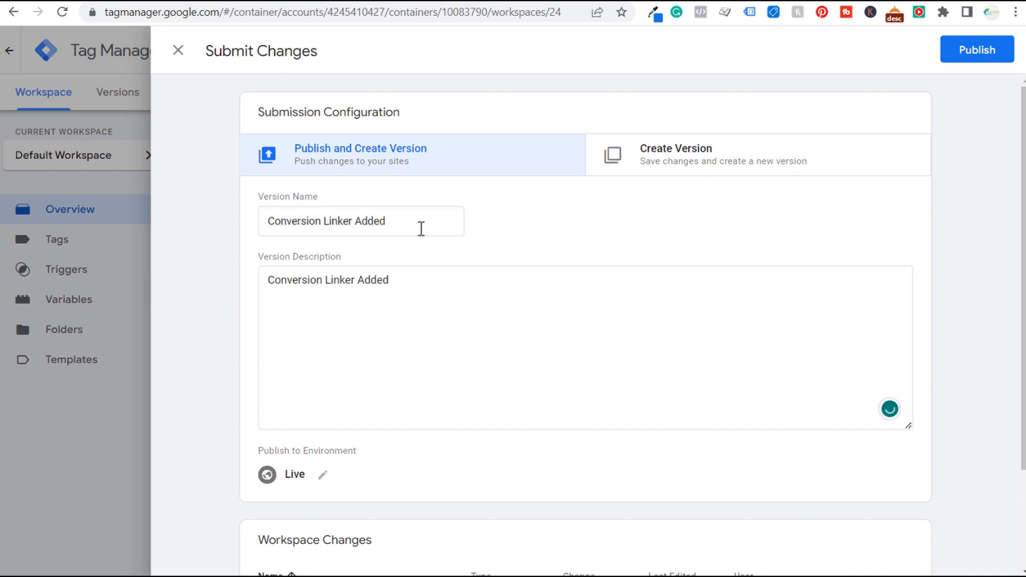
pyautogui.click(978, 51)
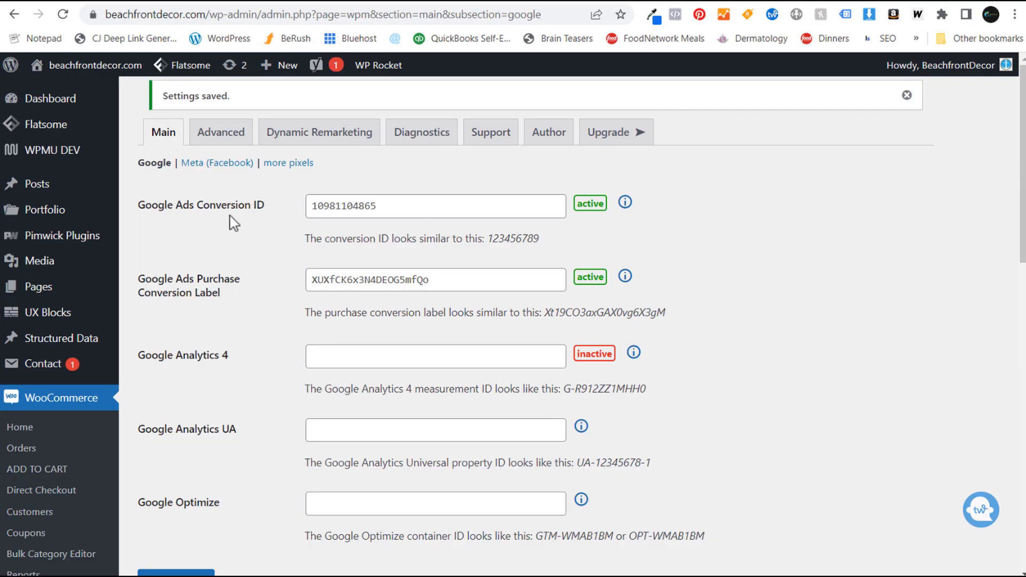
# - Review the saved Pixel Manager Google settings, then switch to the SweetCode Google Ads docs
pyautogui.scroll(-3, 238, 328)
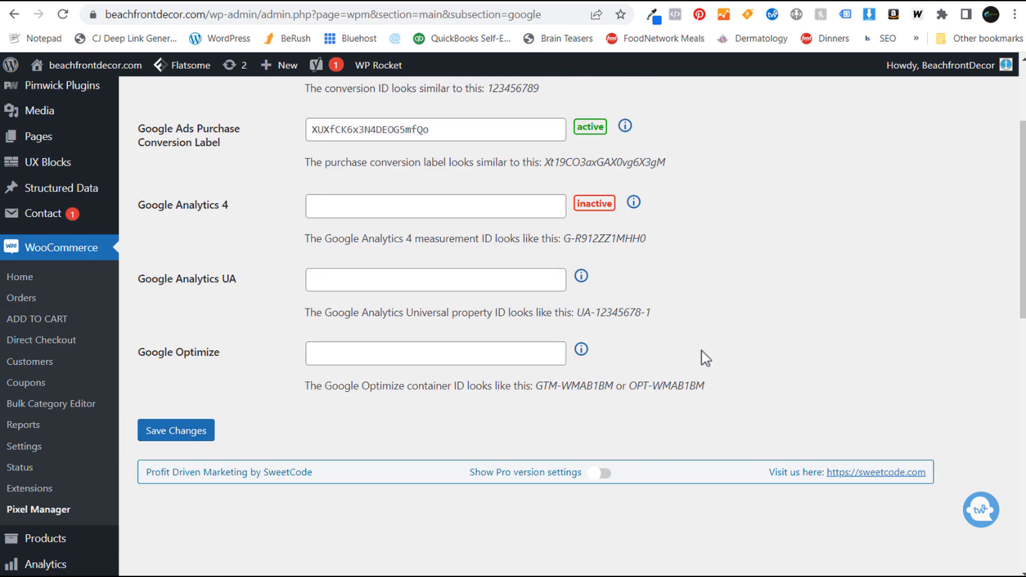
pyautogui.click(254, 2)
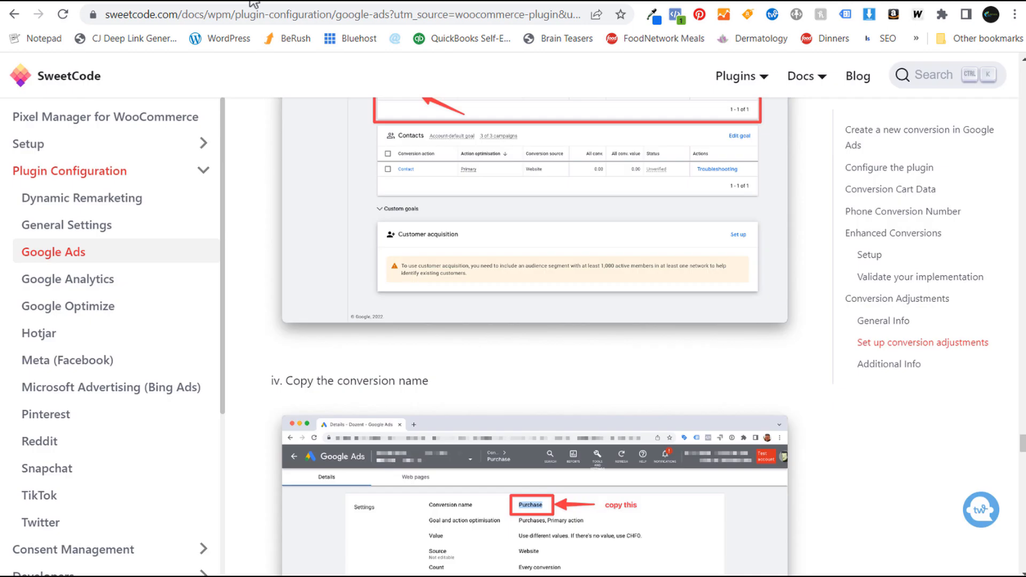
# - Read the docs' 'Set up conversion adjustments' section, then return to the Google Ads Conversions summary
pyautogui.click(903, 343)
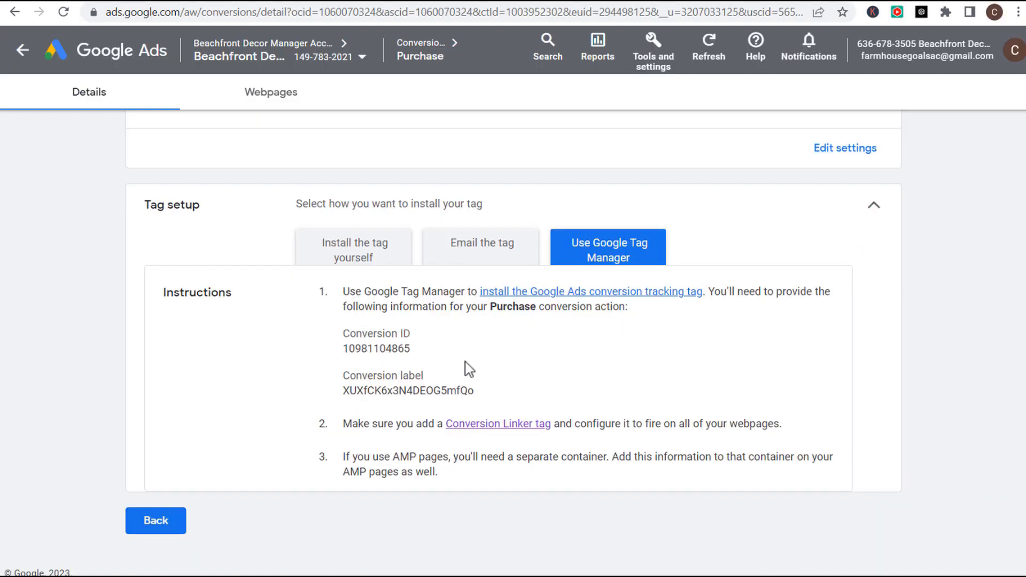
pyautogui.click(153, 523)
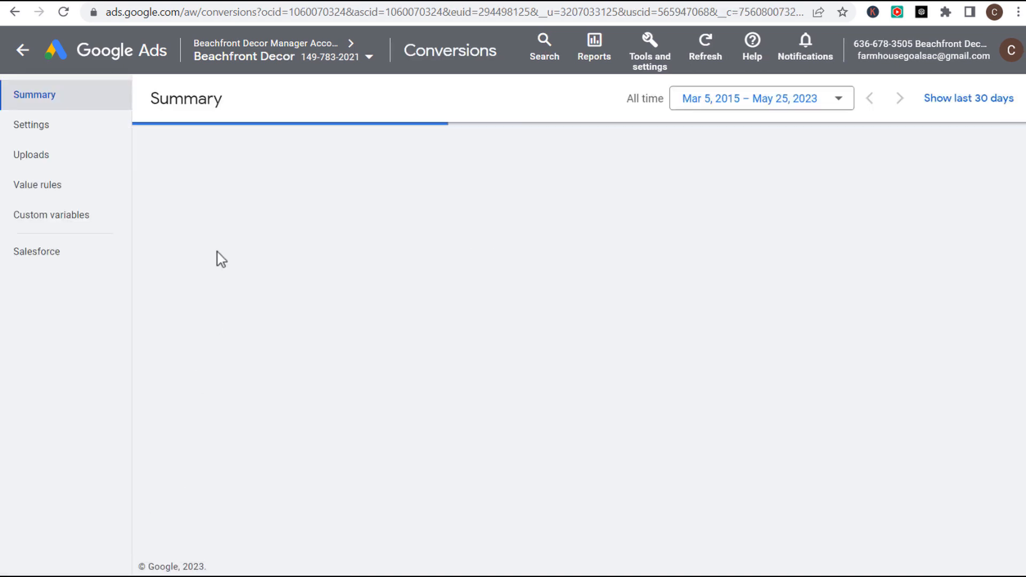